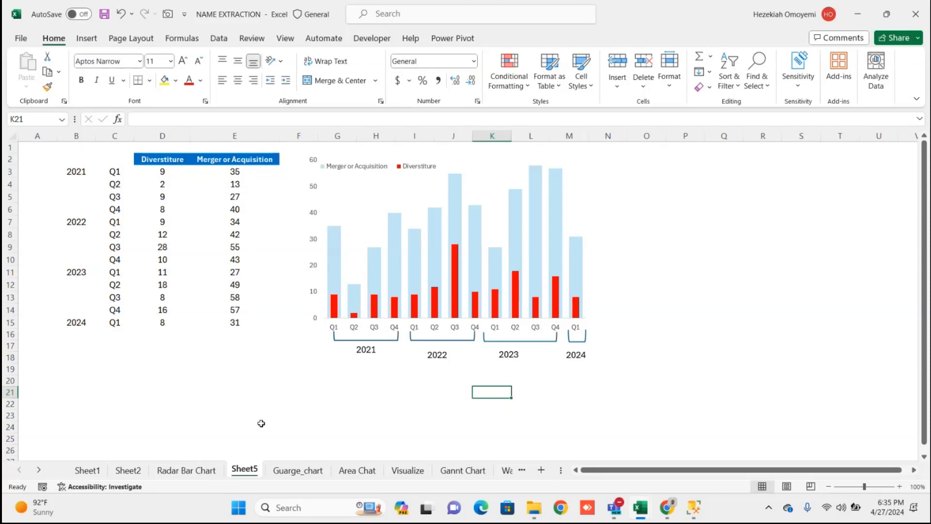
# Look through the example charts on the sheets from Radar Bar Chart through Water Fall to % Change
pyautogui.click(196, 472)
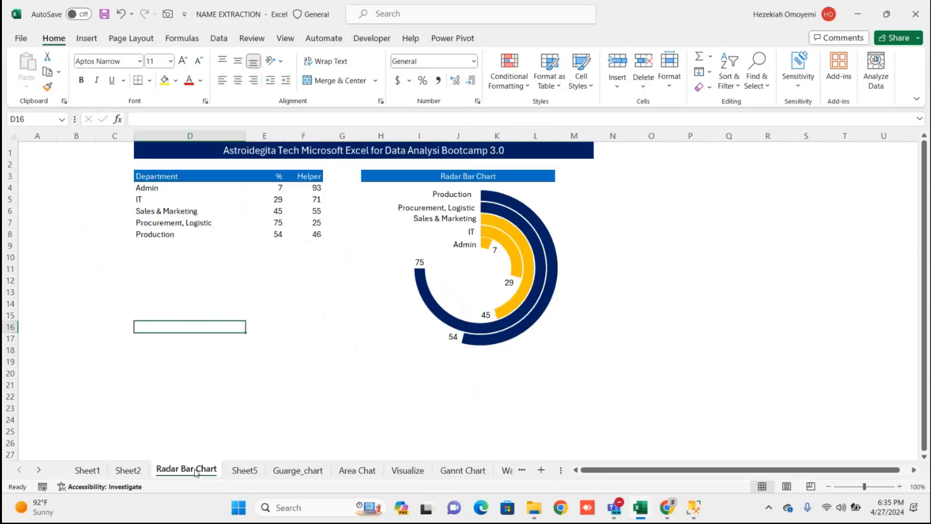
pyautogui.click(237, 471)
pyautogui.click(298, 470)
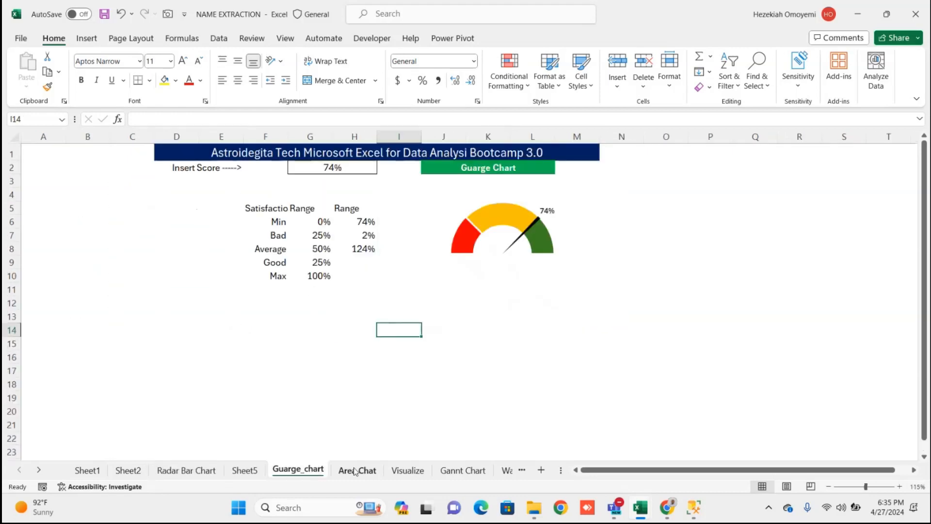
pyautogui.click(357, 471)
pyautogui.click(407, 470)
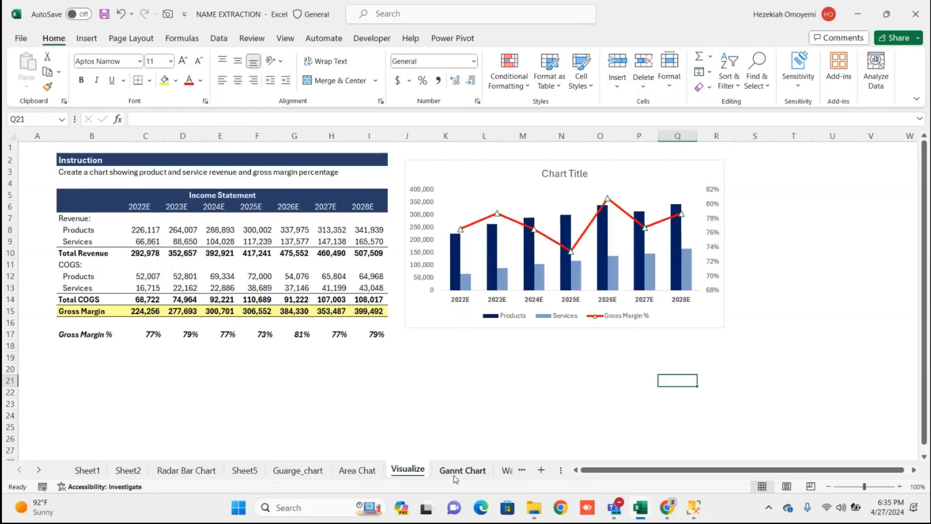
pyautogui.click(456, 471)
pyautogui.click(507, 471)
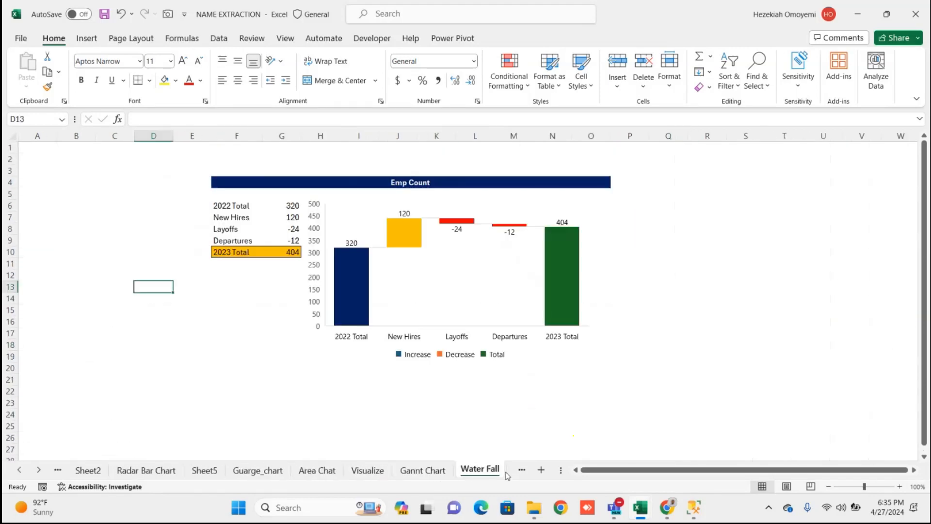
pyautogui.click(513, 470)
pyautogui.click(476, 470)
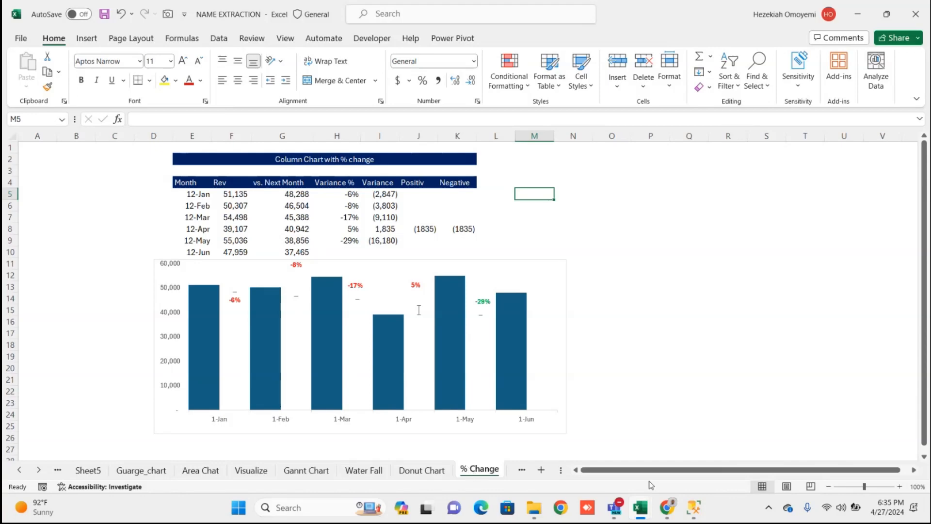
# Switch to the Excel Chart Practice File workbook and enter the heading Pie Chart in cell E2
pyautogui.moveTo(641, 506)
pyautogui.click(647, 415)
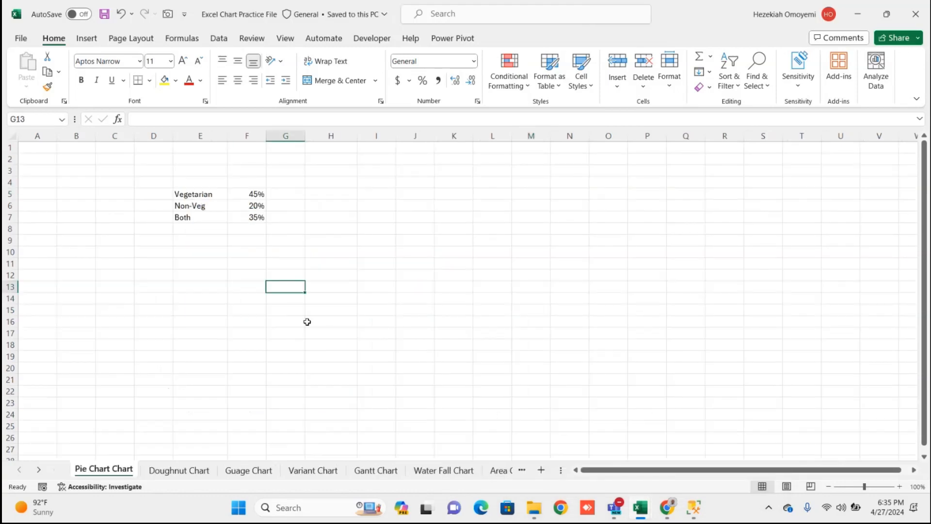
pyautogui.click(208, 158)
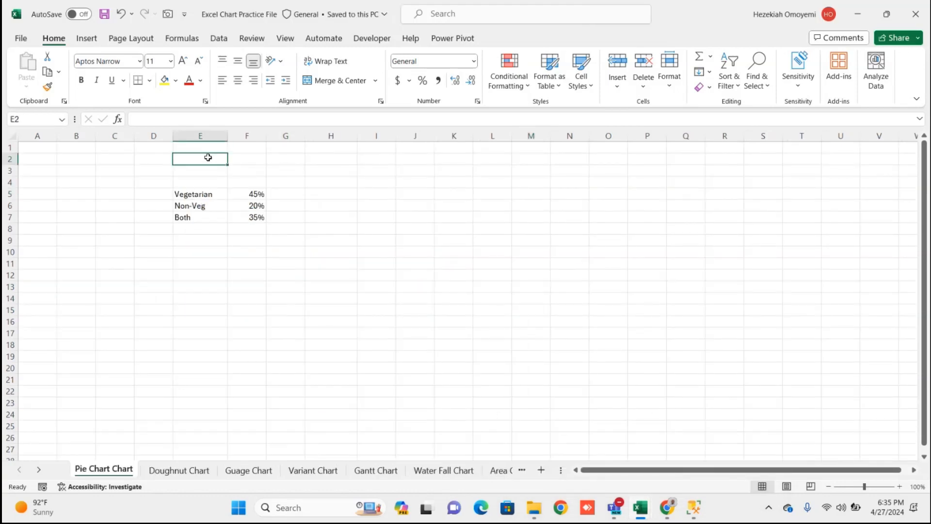
pyautogui.write('Pi')
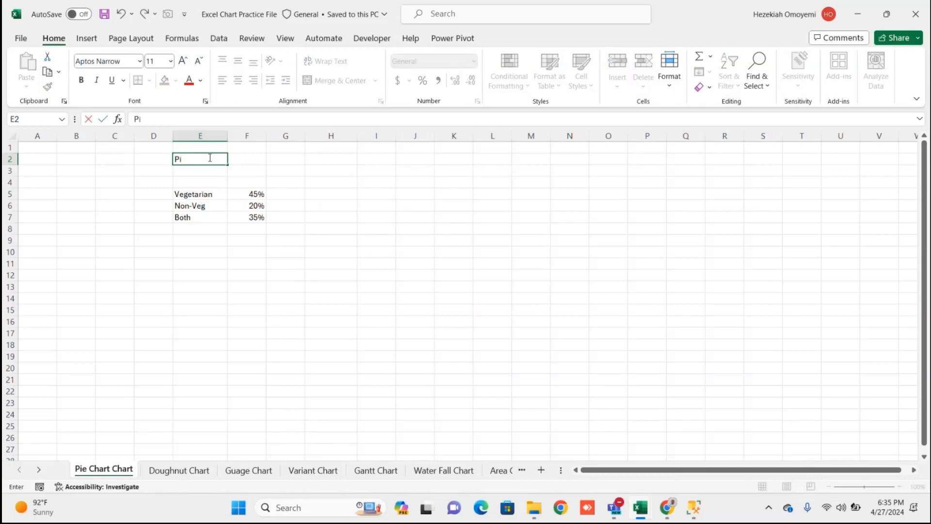
pyautogui.write('e Chart')
pyautogui.press('Return')
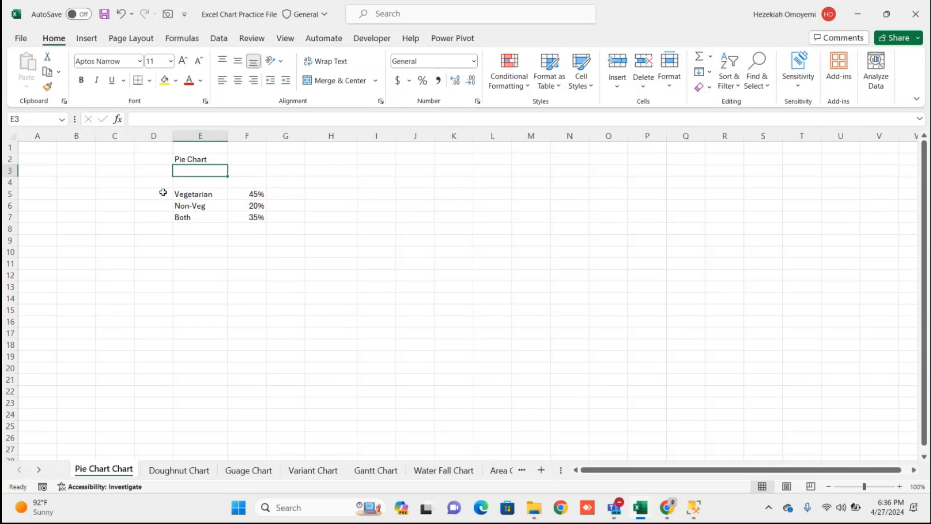
pyautogui.click(194, 194)
pyautogui.moveTo(194, 194); pyautogui.dragTo(257, 218)
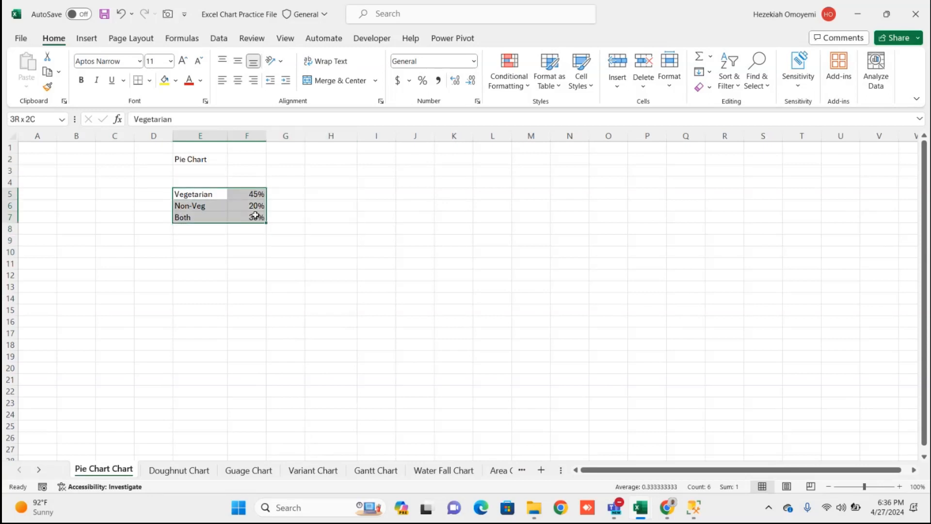
pyautogui.click(250, 262)
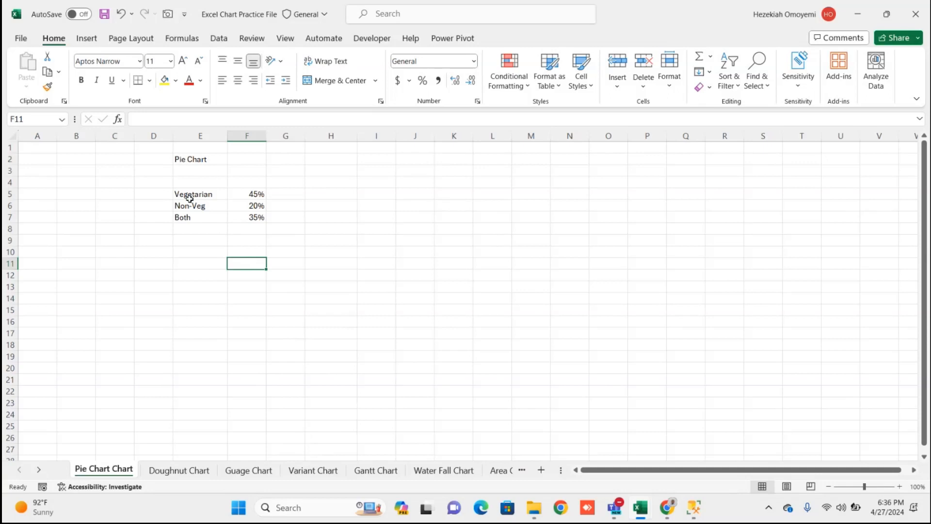
pyautogui.moveTo(179, 193); pyautogui.dragTo(256, 217)
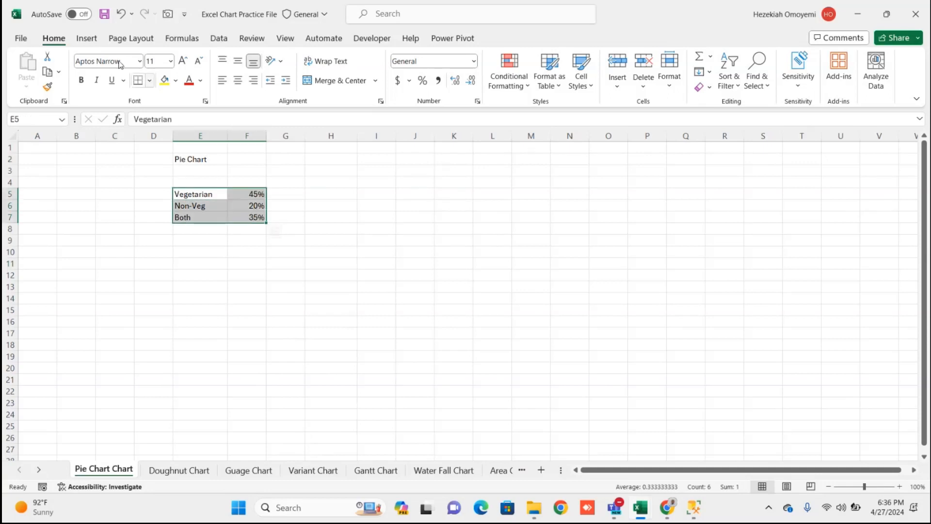
pyautogui.click(89, 39)
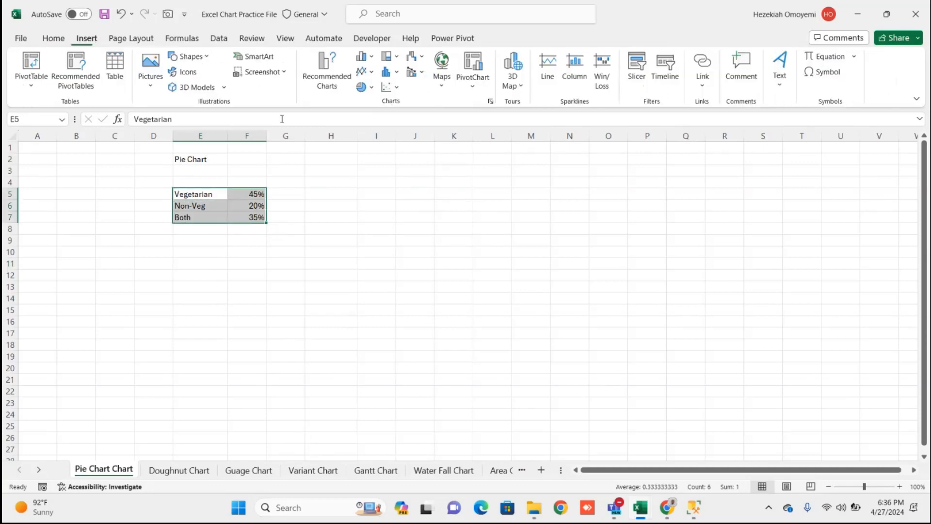
pyautogui.click(372, 89)
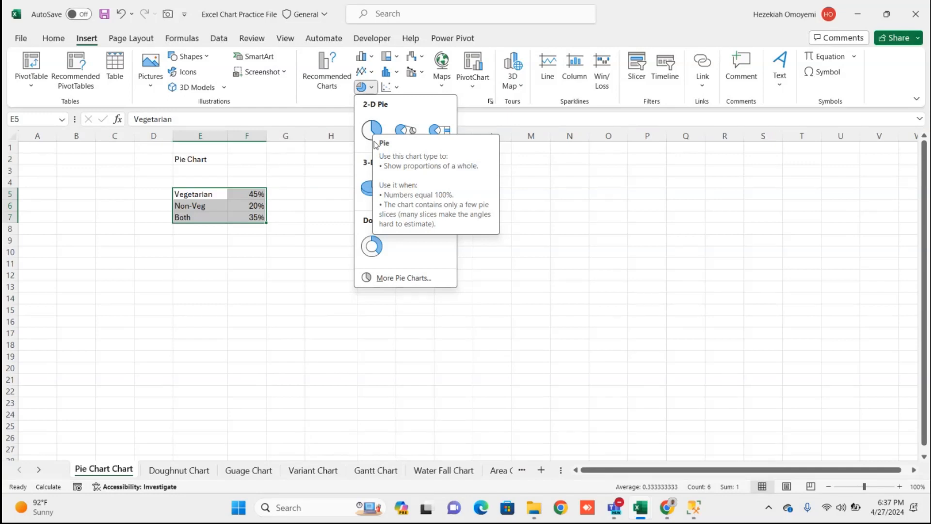
# Total the three percentages in cell F9 with =SUM(F5:F7) as a check, and delete the formula again
pyautogui.click(249, 240)
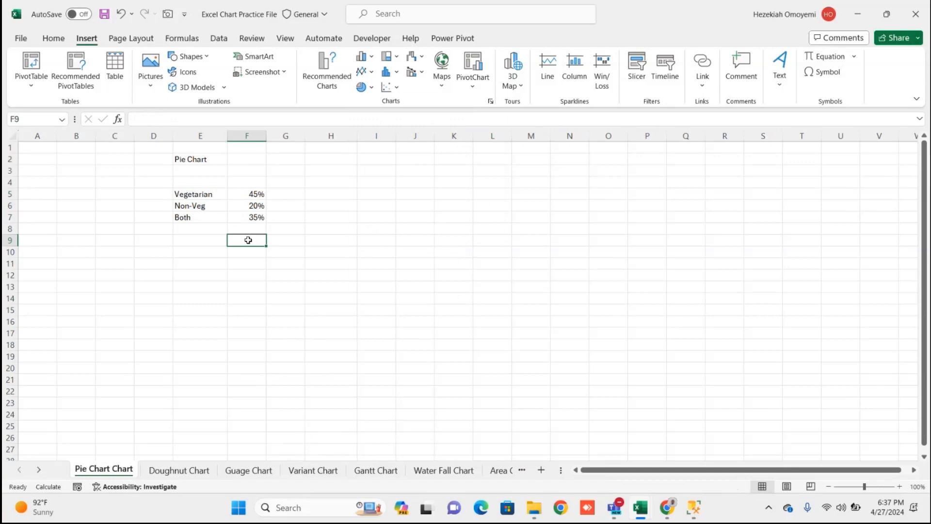
pyautogui.write('=SUM(')
pyautogui.press('Up')
pyautogui.press('Up')
pyautogui.press('Up')
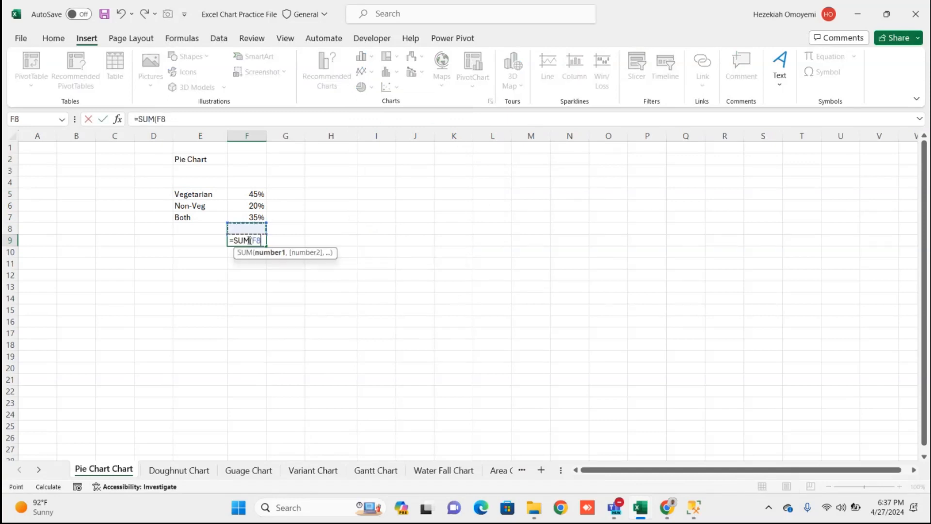
pyautogui.press('Up')
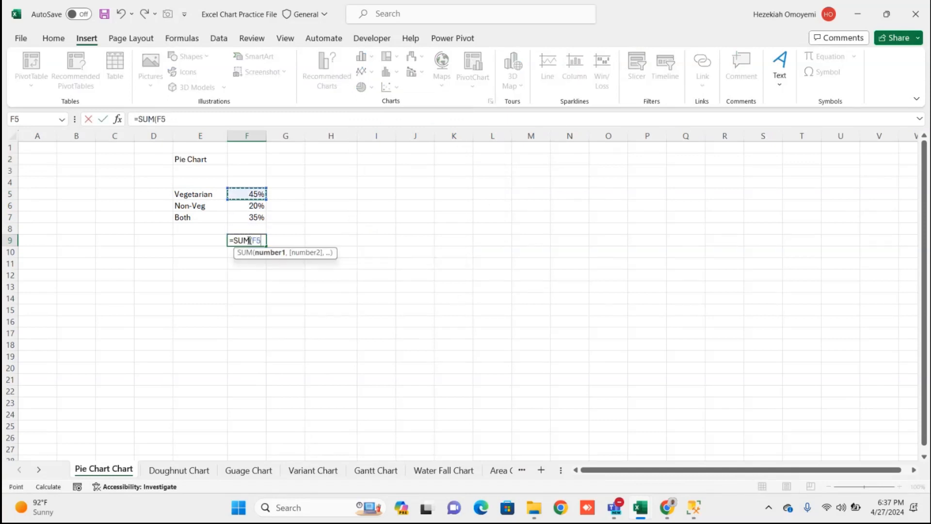
pyautogui.hotkey('shift', 'Down')
pyautogui.hotkey('shift', 'Down')
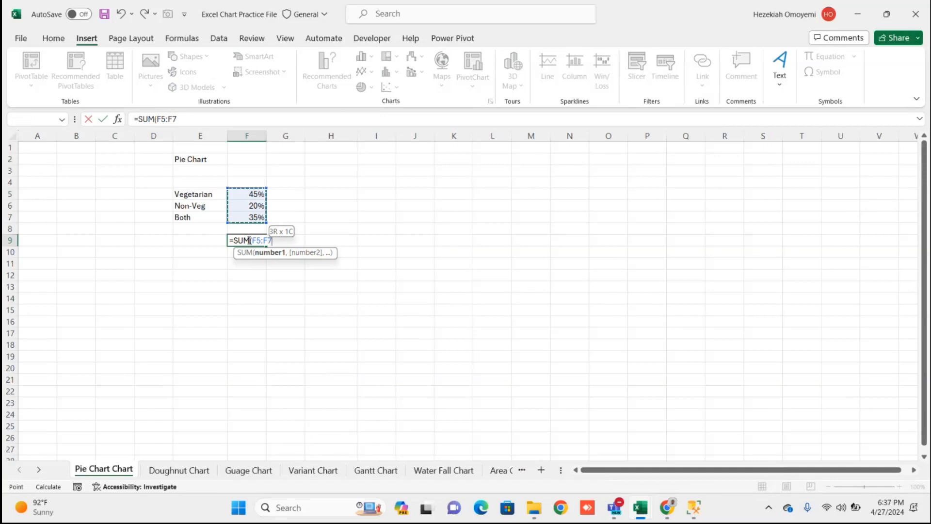
pyautogui.press('Return')
pyautogui.click(249, 241)
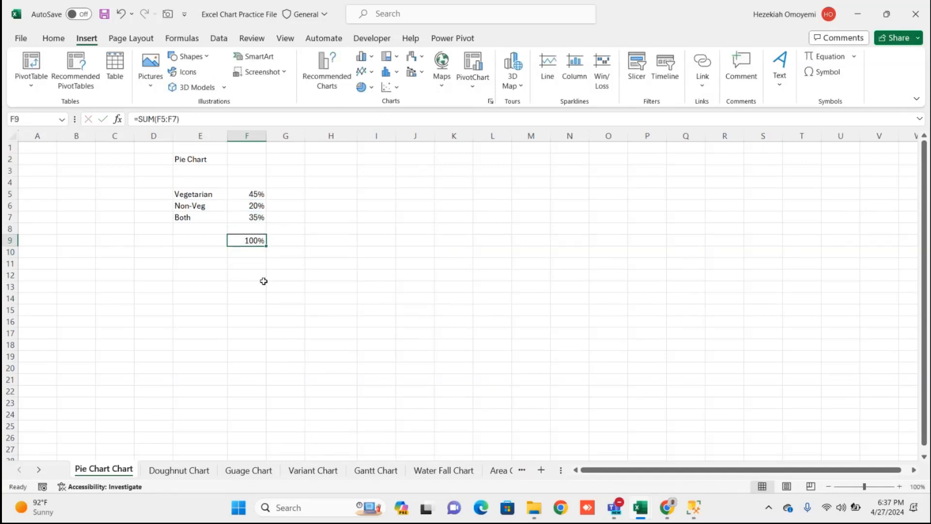
pyautogui.press('Delete')
# Insert a 2-D pie chart from the food categories and percentages in E5:F7 and enlarge it down to about row 22
pyautogui.click(190, 193)
pyautogui.click(200, 230)
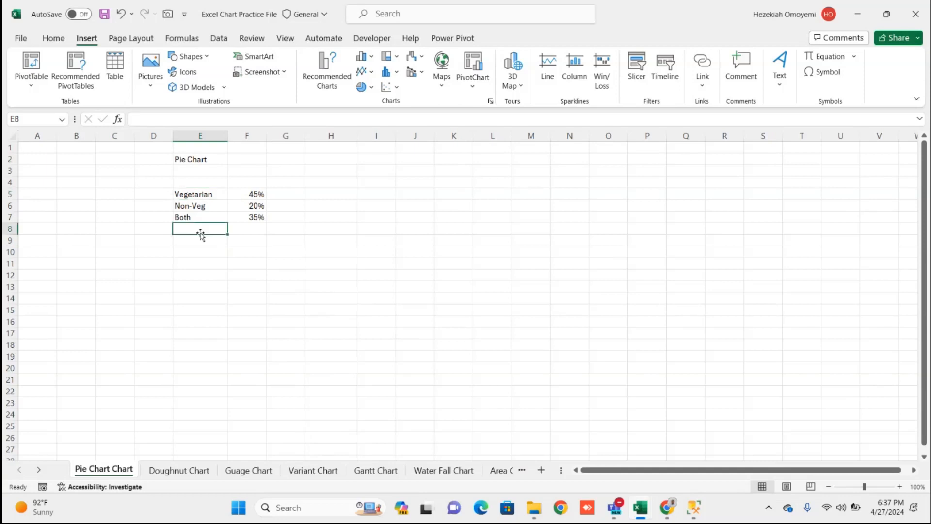
pyautogui.moveTo(188, 194); pyautogui.dragTo(246, 225)
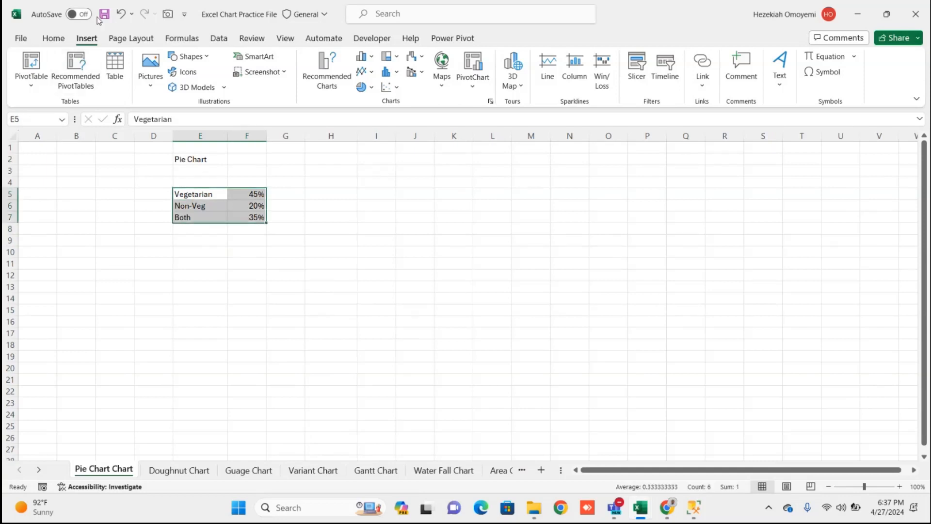
pyautogui.click(369, 87)
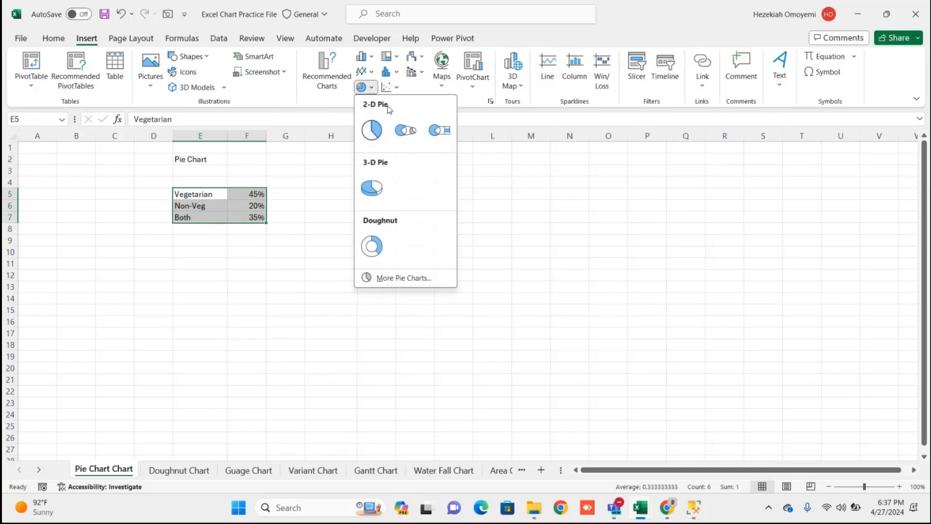
pyautogui.click(372, 130)
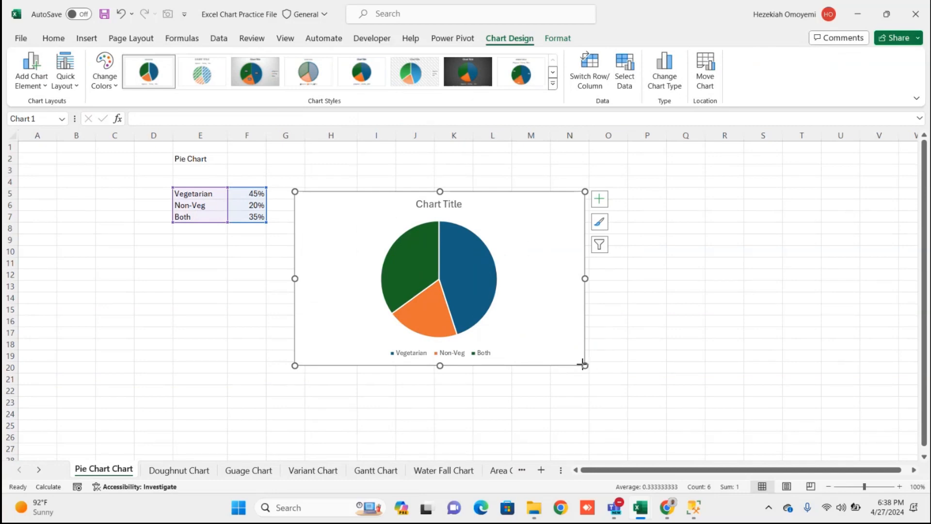
pyautogui.moveTo(586, 366); pyautogui.dragTo(608, 394)
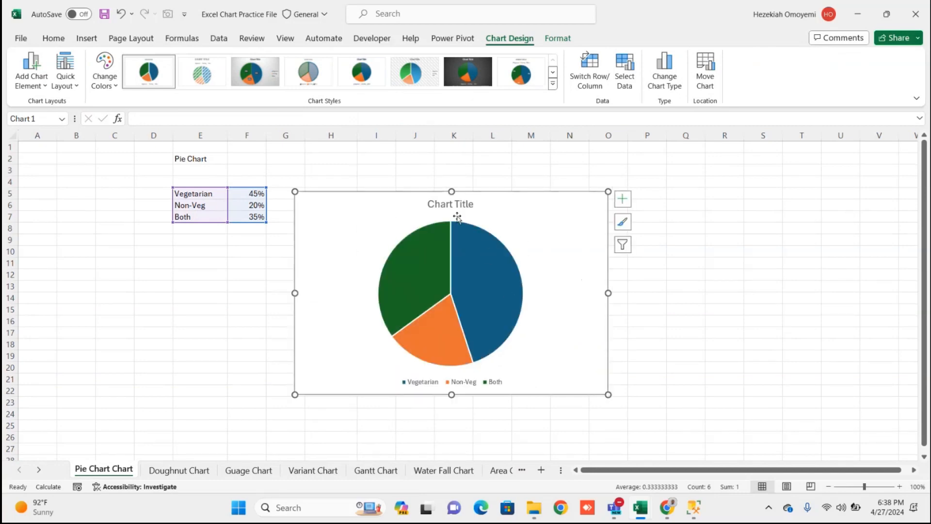
# Replace the pie chart's title with Employee Food Peference Survey
pyautogui.click(444, 203)
pyautogui.doubleClick(451, 204)
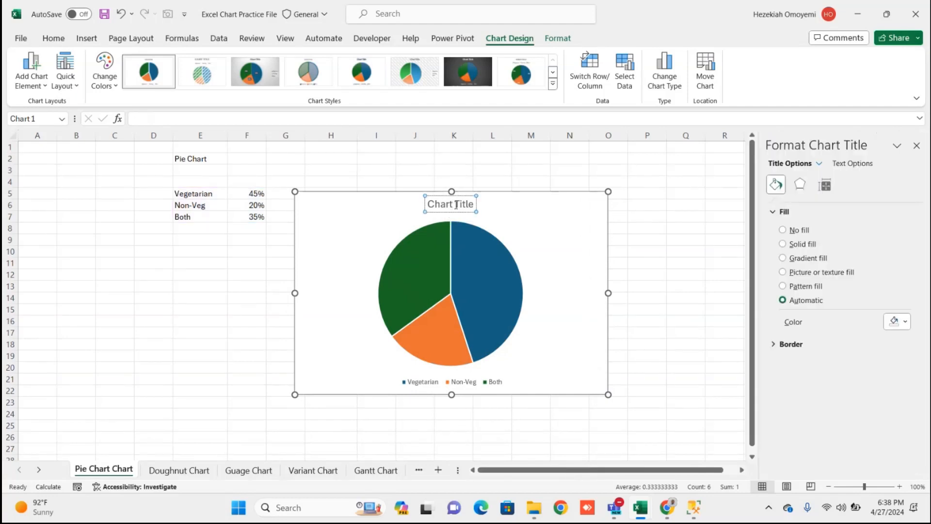
pyautogui.hotkey('ctrl', 'a')
pyautogui.press('BackSpace')
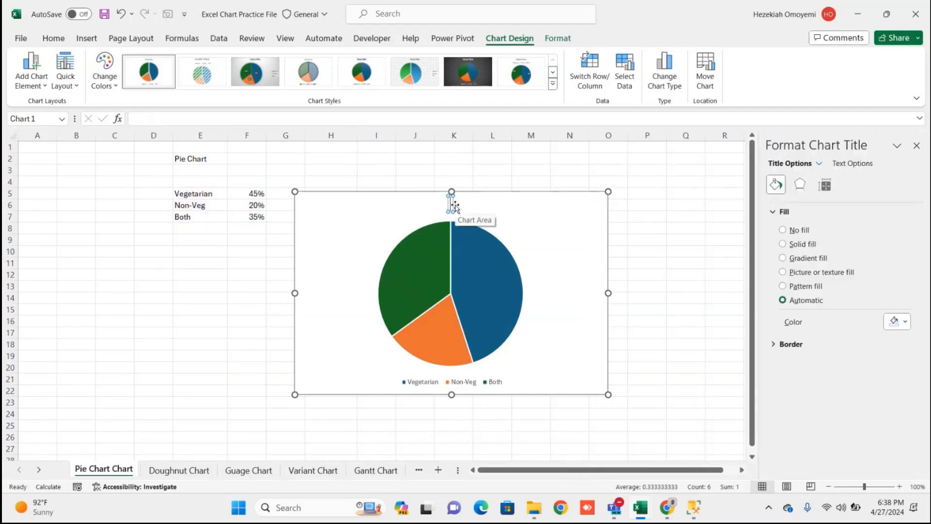
pyautogui.write('Em')
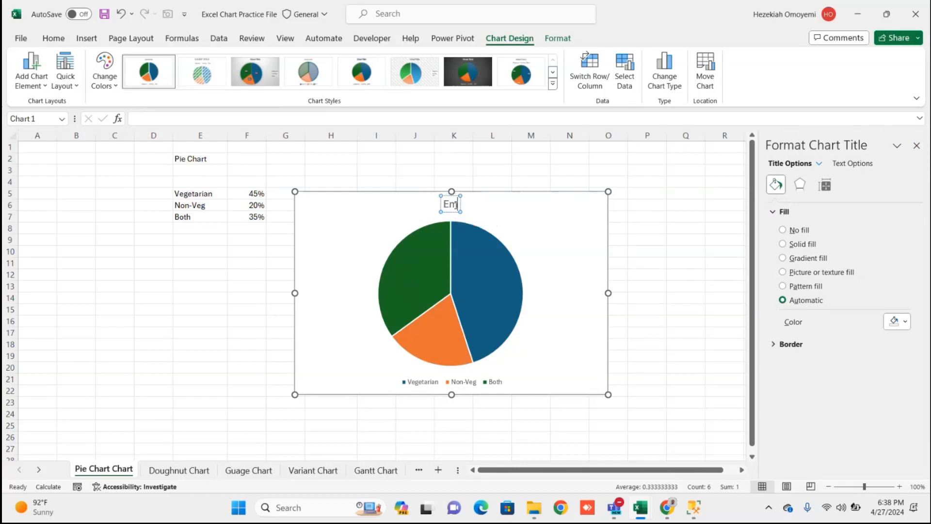
pyautogui.write('ployee')
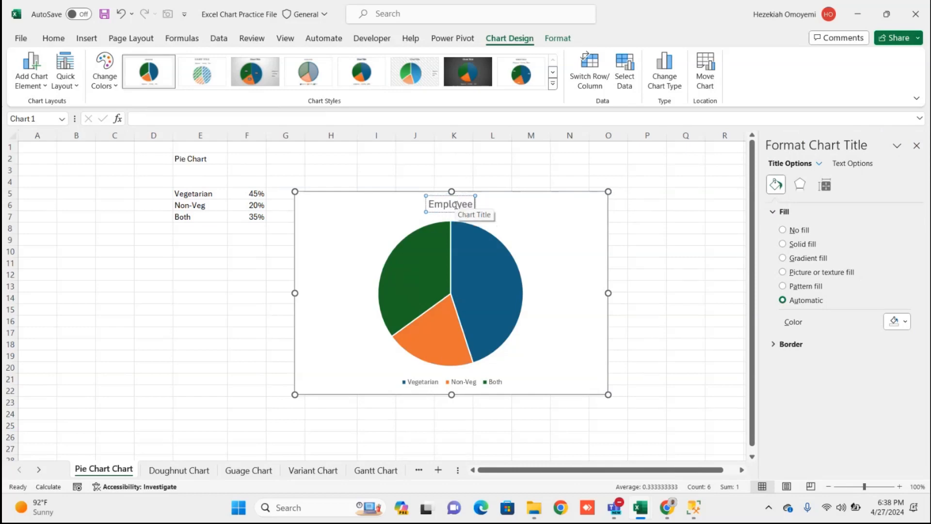
pyautogui.write(' Food')
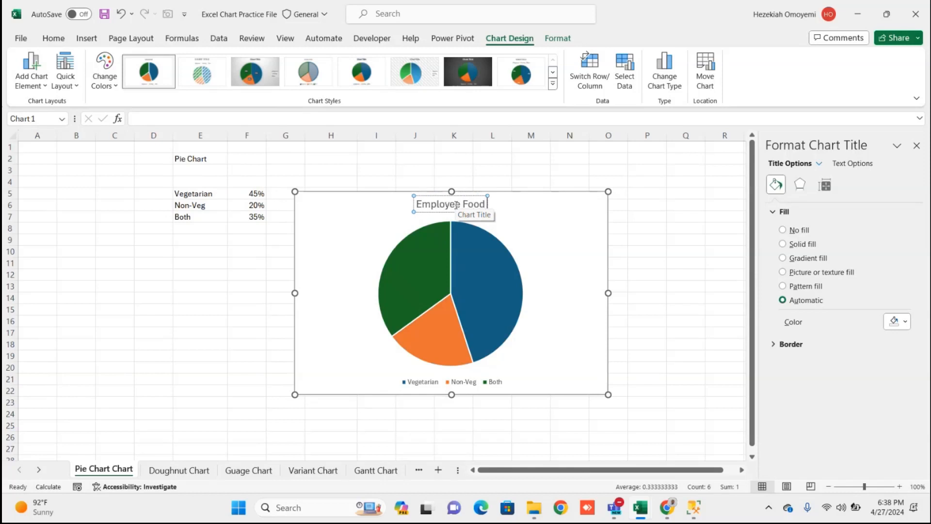
pyautogui.write(' S')
pyautogui.press('BackSpace')
pyautogui.press('BackSpace')
pyautogui.write('Pefe')
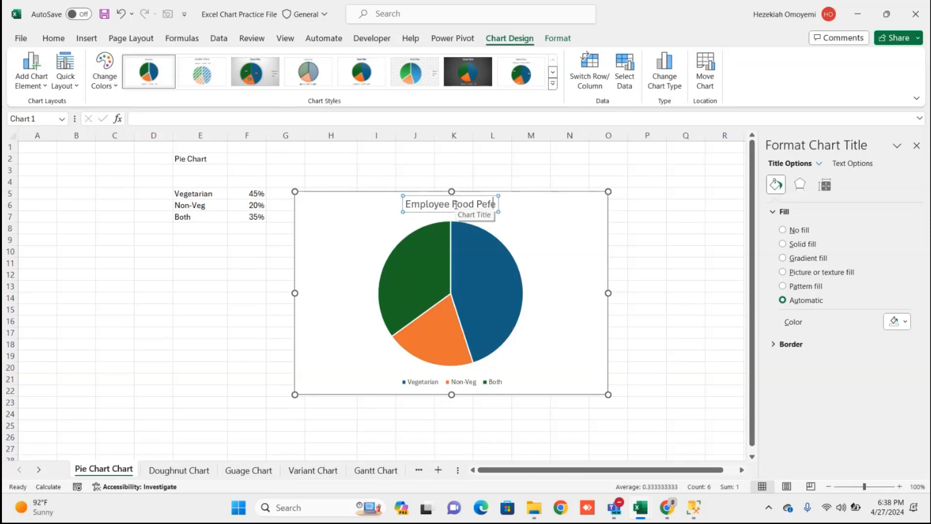
pyautogui.write('renc')
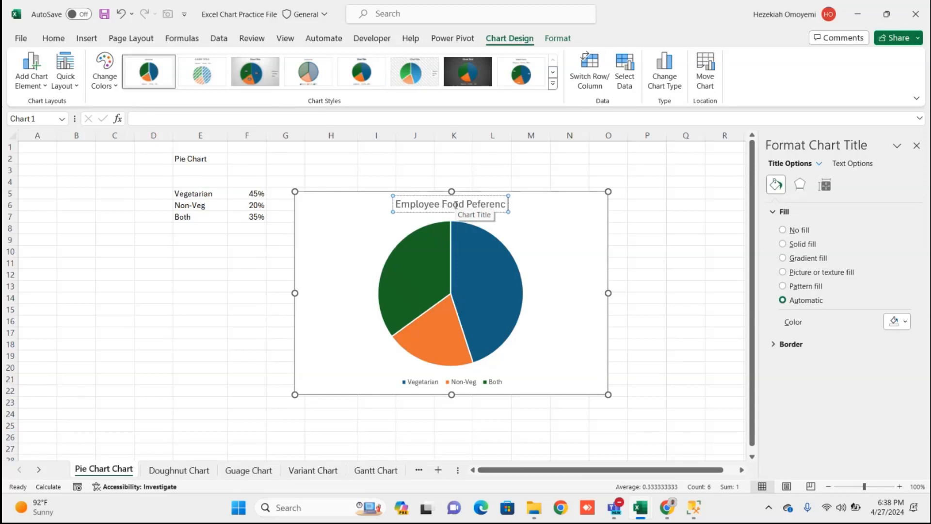
pyautogui.write('e')
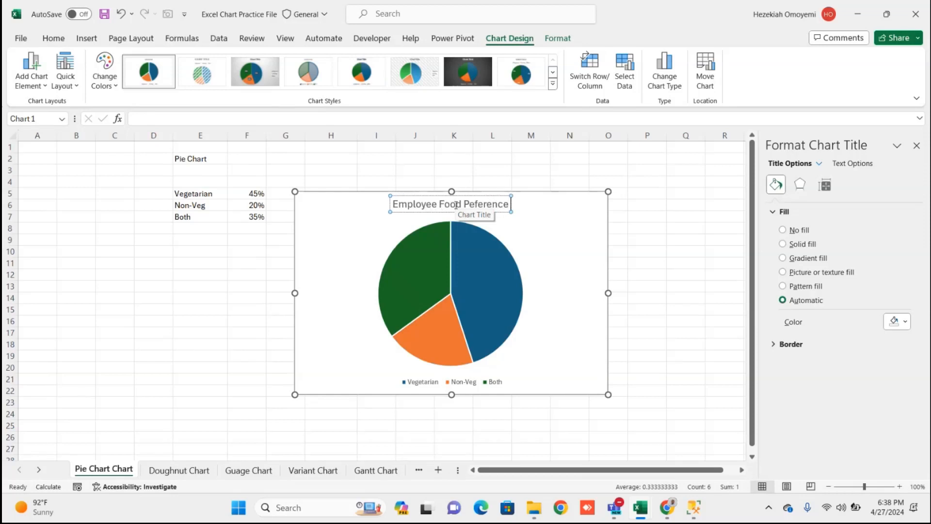
pyautogui.write(' Survey')
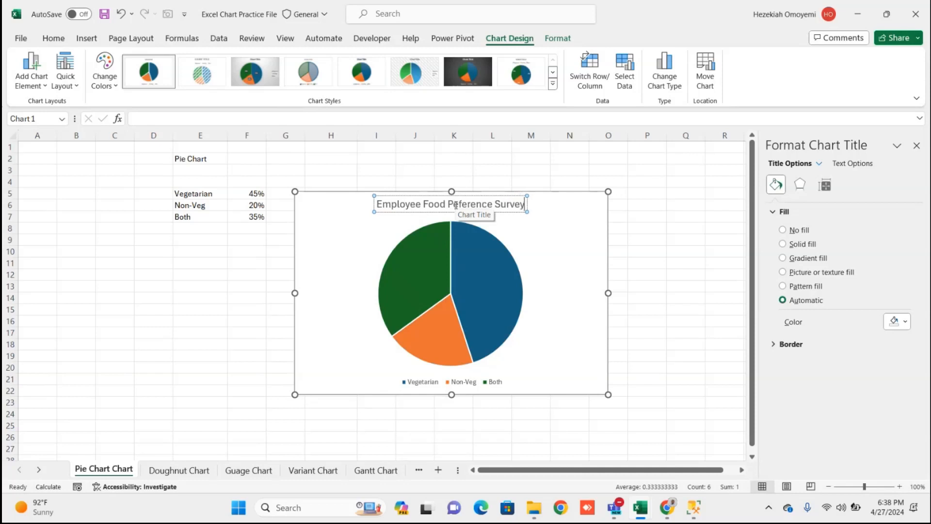
pyautogui.click(642, 214)
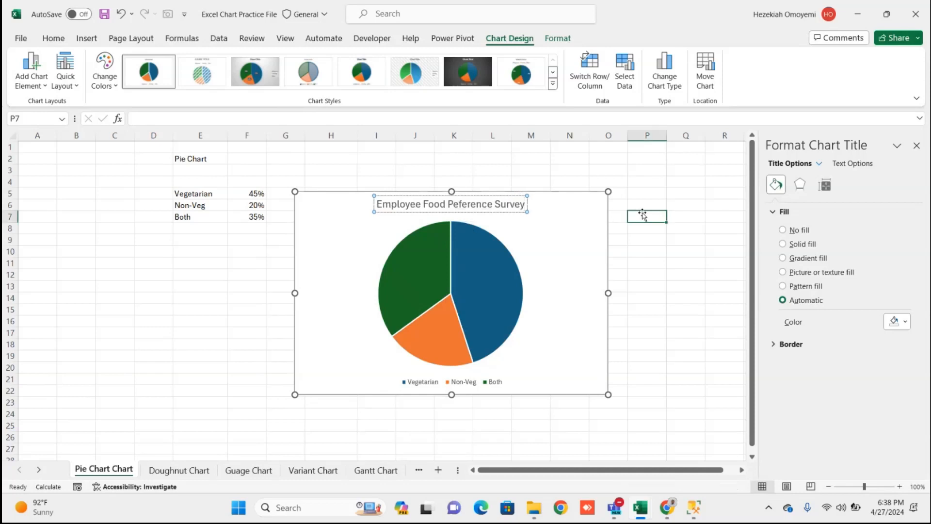
# Make the pie chart's legend text black and bold
pyautogui.click(464, 385)
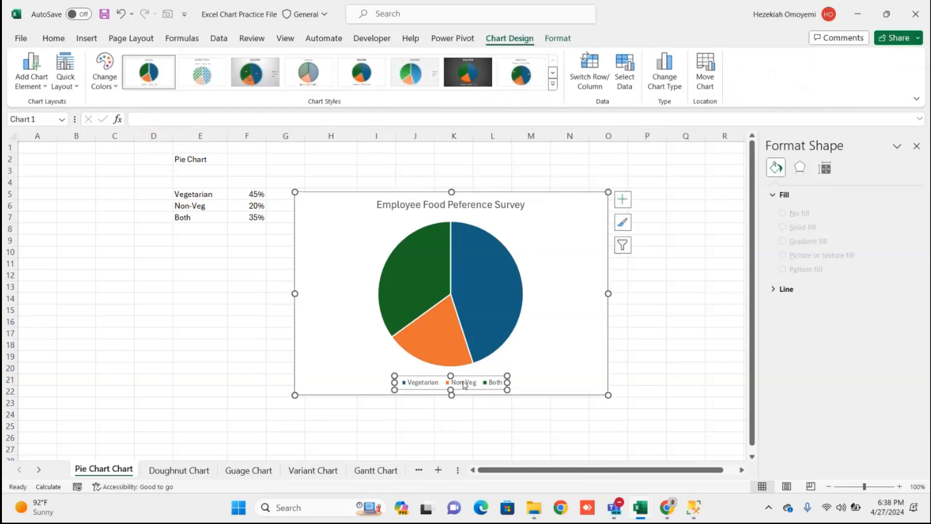
pyautogui.click(54, 38)
pyautogui.click(200, 80)
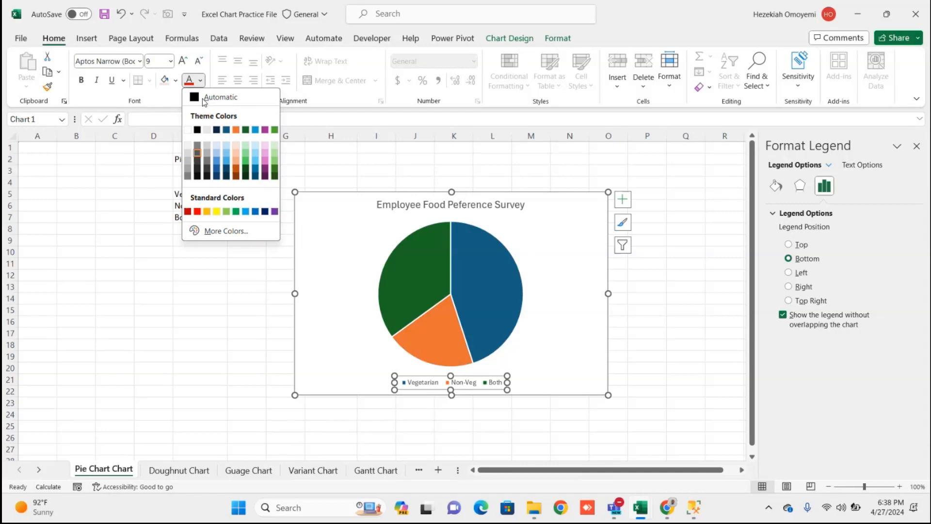
pyautogui.click(200, 131)
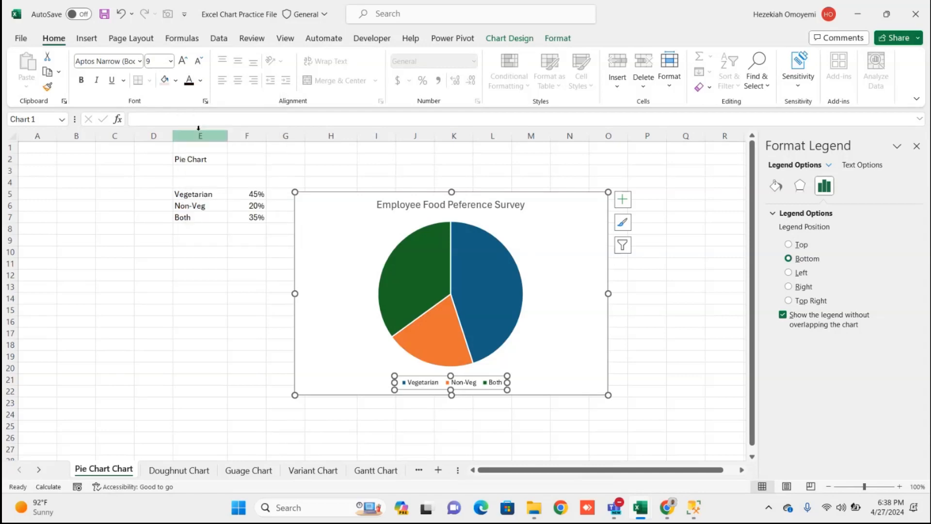
pyautogui.click(81, 80)
# Try the chart style that adds percentage labels to the slices, and switch the pie chart back to the first style
pyautogui.click(490, 255)
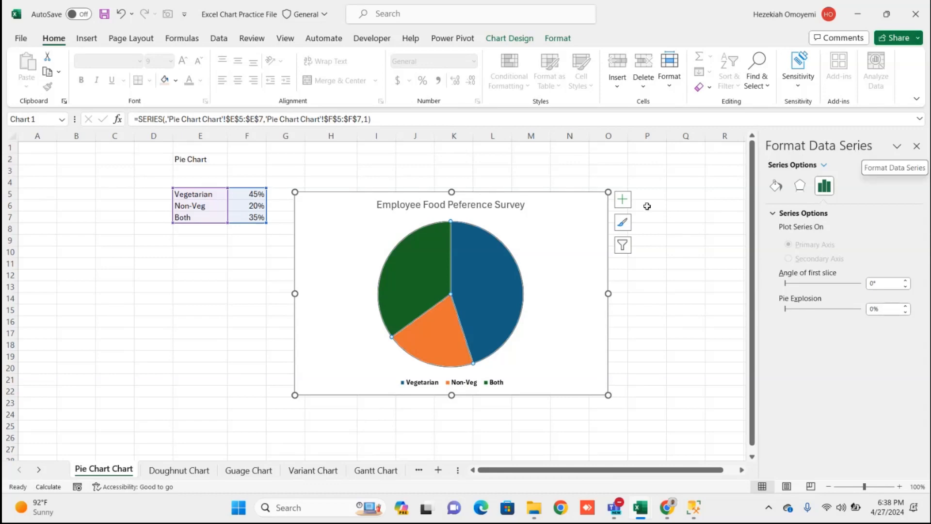
pyautogui.click(510, 39)
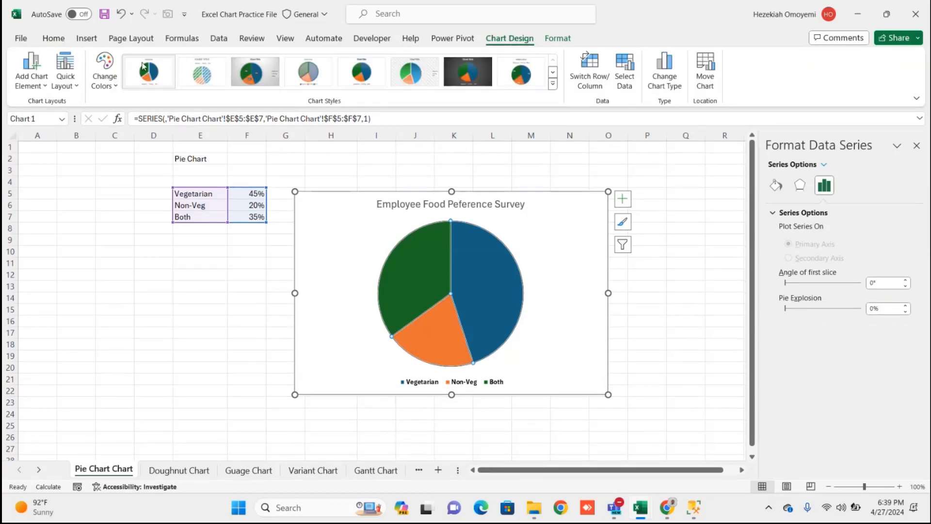
pyautogui.click(554, 84)
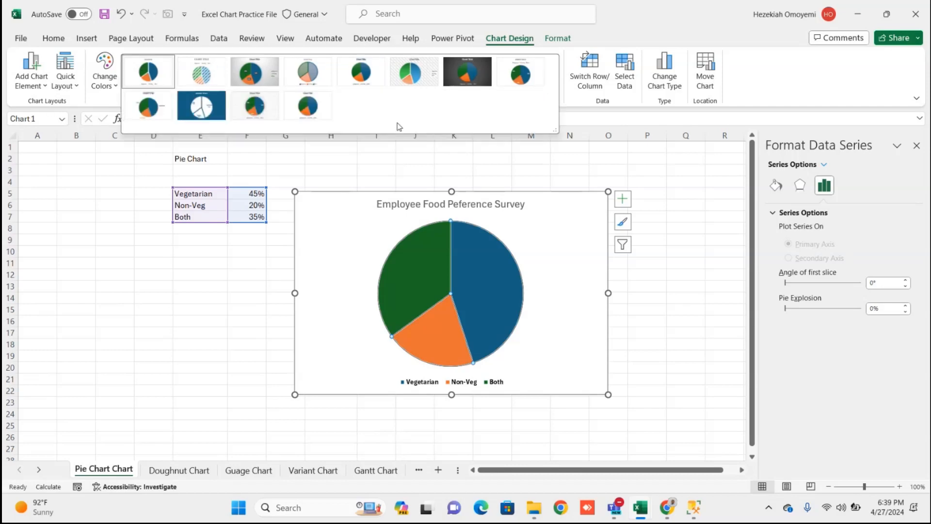
pyautogui.click(142, 65)
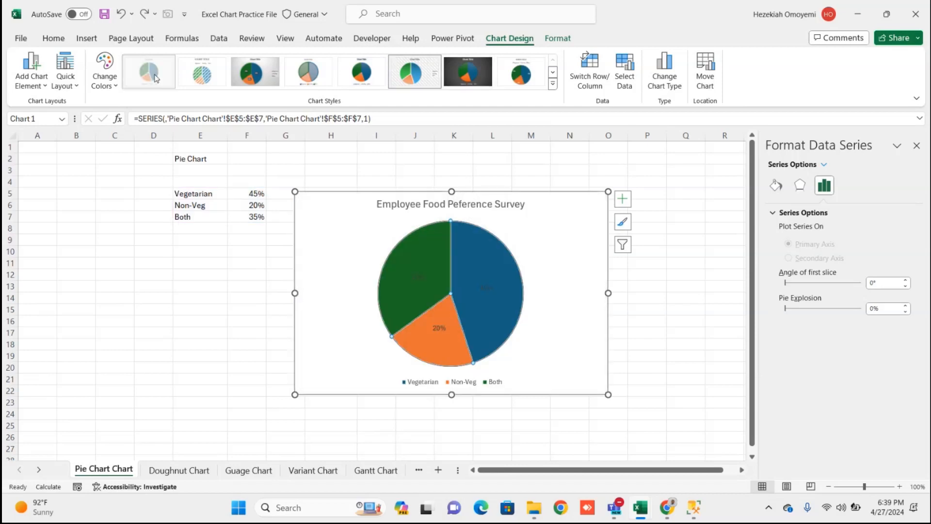
# Review the pie chart's source data range, series and category labels, and close the dialog without changes
pyautogui.click(624, 78)
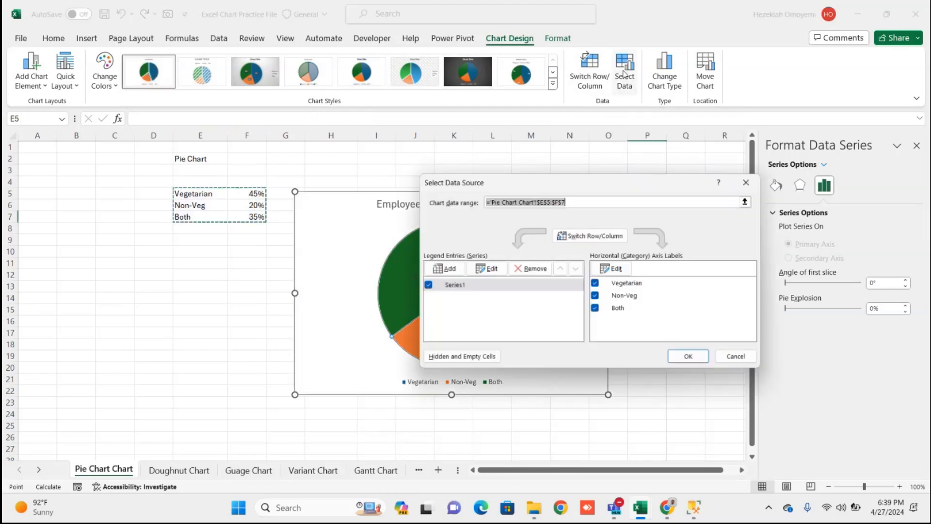
pyautogui.moveTo(603, 185); pyautogui.dragTo(212, 178)
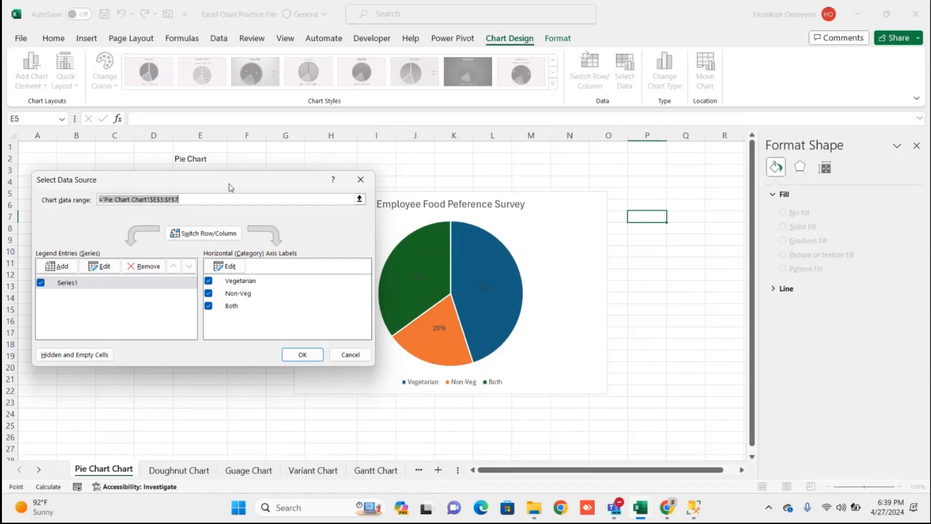
pyautogui.moveTo(229, 184); pyautogui.dragTo(238, 217)
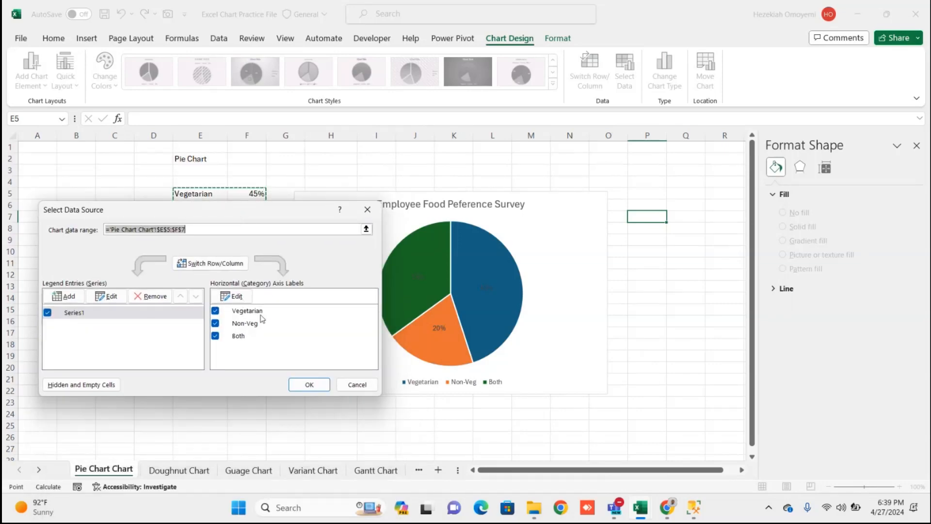
pyautogui.click(367, 210)
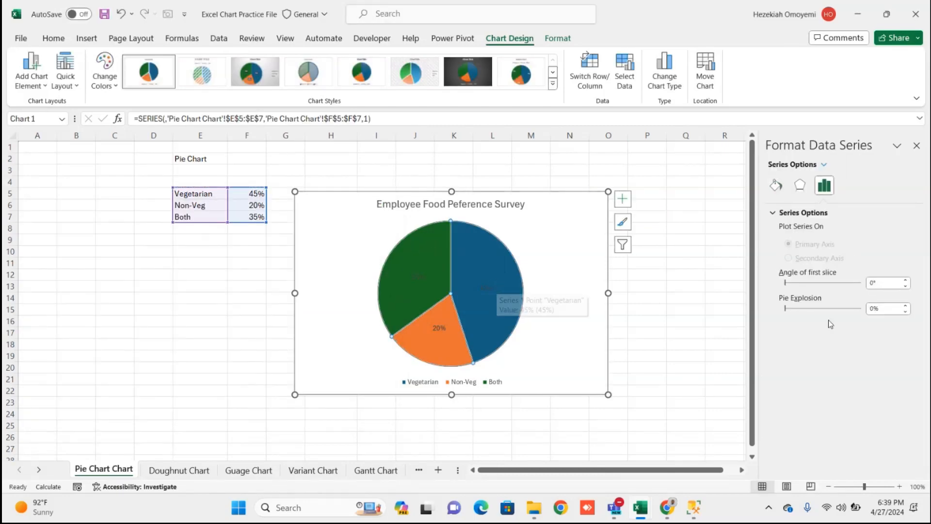
# Try a pie explosion of 199% on the slices and bring it back to 0%
pyautogui.moveTo(786, 309); pyautogui.dragTo(826, 308)
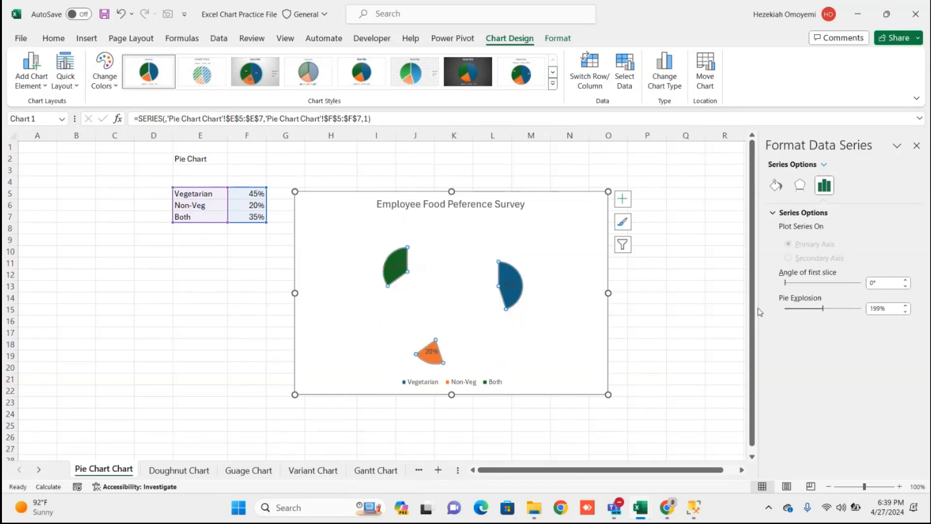
pyautogui.click(786, 309)
pyautogui.click(786, 309)
pyautogui.click(786, 309)
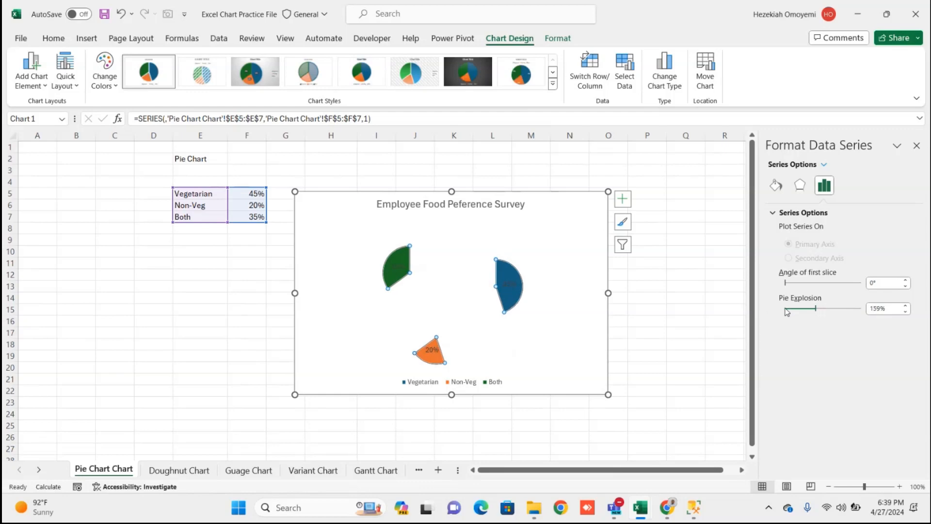
pyautogui.click(786, 309)
pyautogui.click(785, 309)
pyautogui.click(786, 309)
pyautogui.moveTo(813, 310); pyautogui.dragTo(778, 315)
# Format the pie slices' data labels as bold, black text at size 18
pyautogui.click(480, 293)
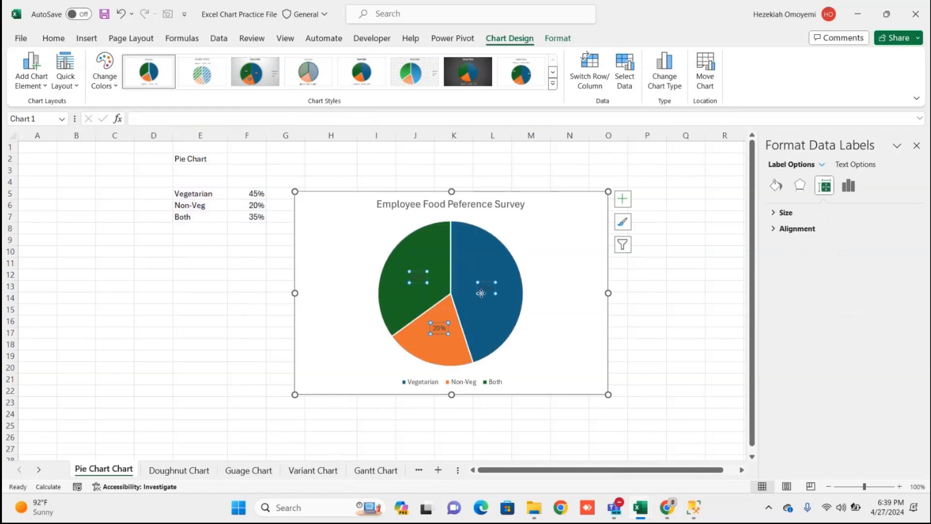
pyautogui.click(53, 38)
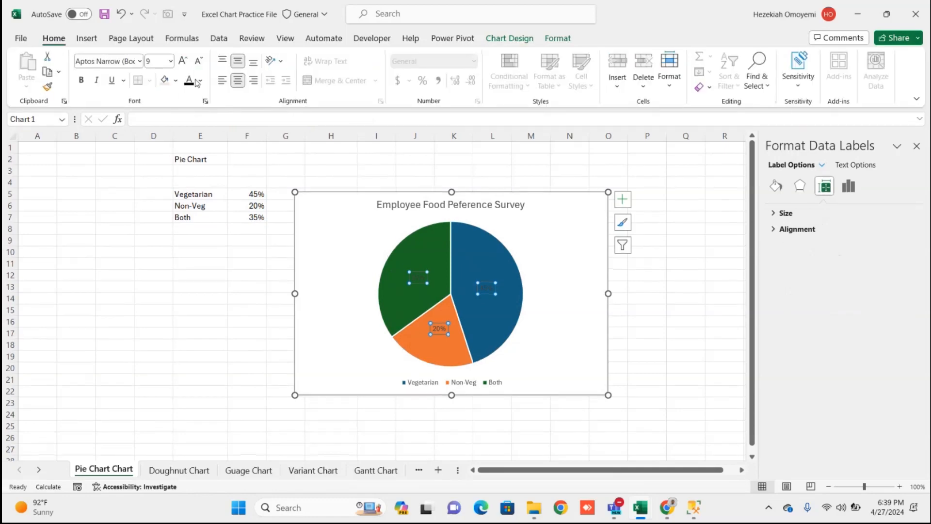
pyautogui.click(83, 80)
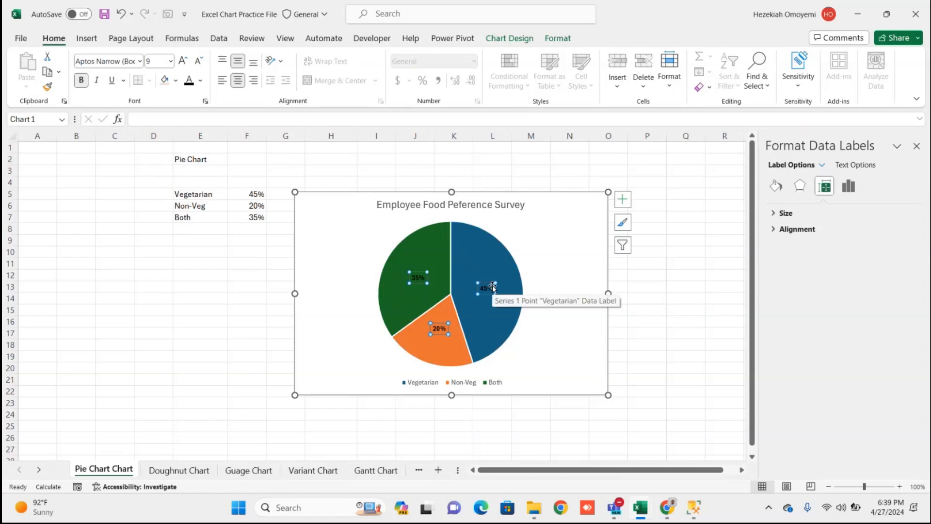
pyautogui.click(171, 61)
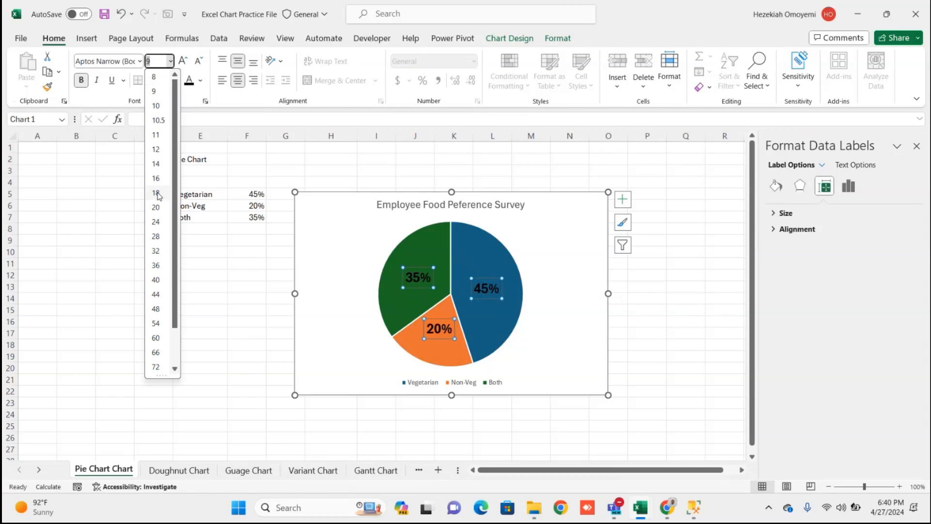
pyautogui.click(157, 194)
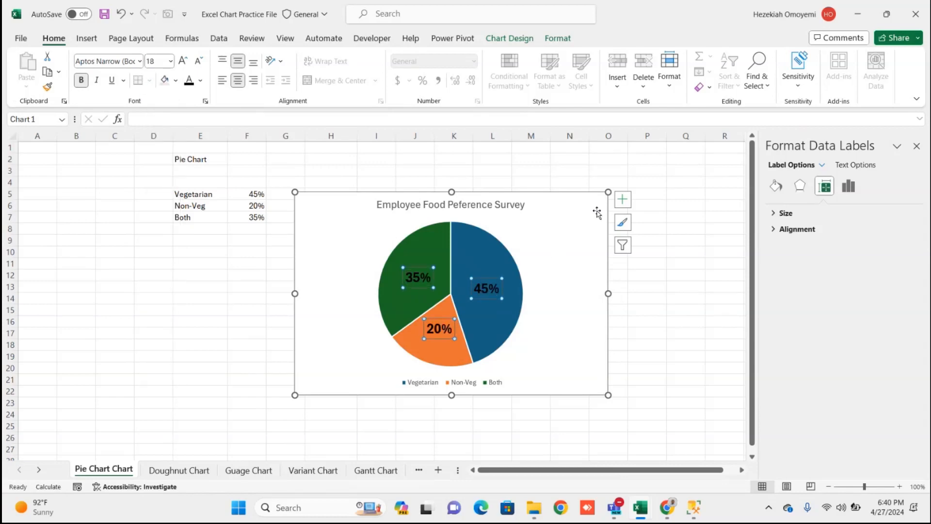
# Turn off the Percentage content of the pie's data labels and add data labels to the slices again
pyautogui.click(490, 240)
pyautogui.rightClick(490, 240)
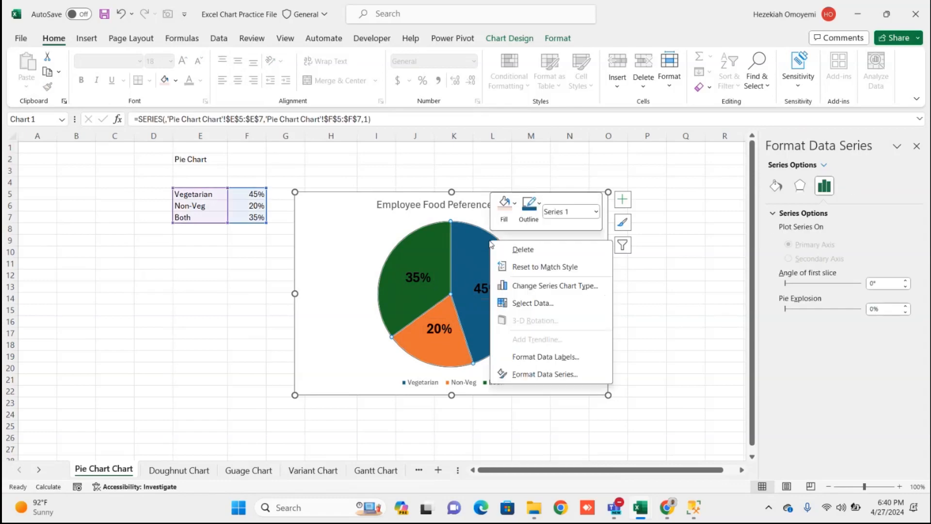
pyautogui.click(557, 358)
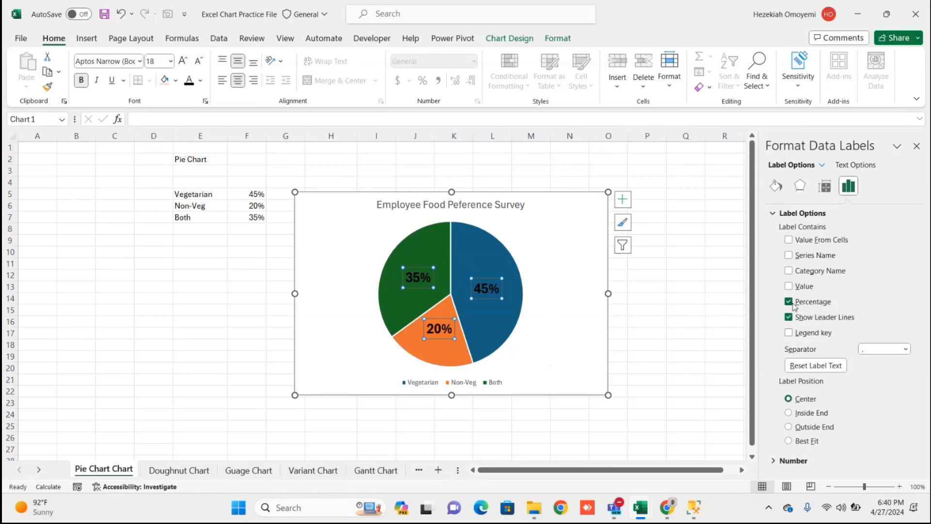
pyautogui.click(789, 302)
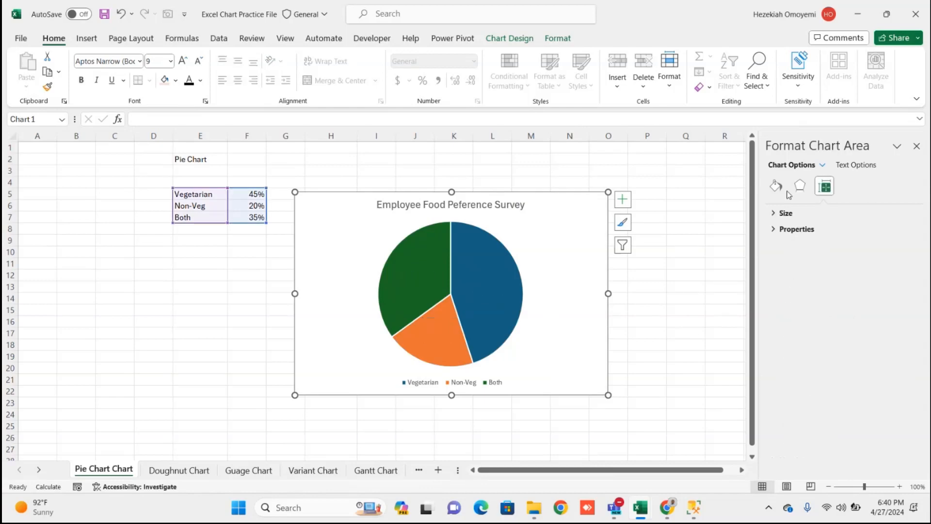
pyautogui.click(503, 269)
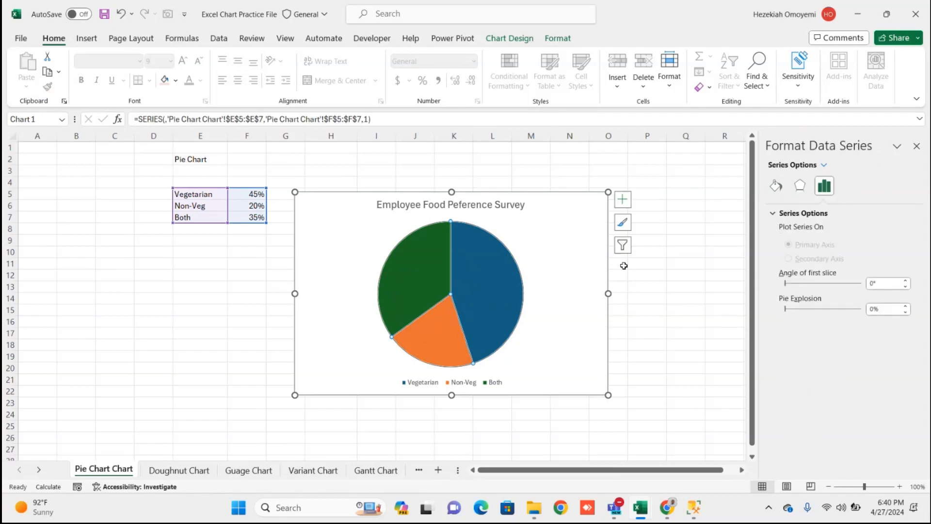
pyautogui.rightClick(506, 279)
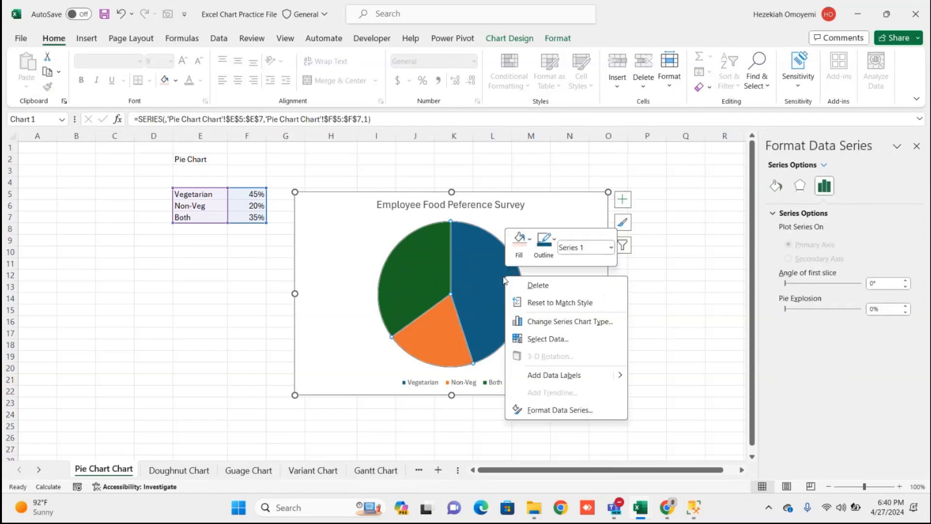
pyautogui.click(563, 375)
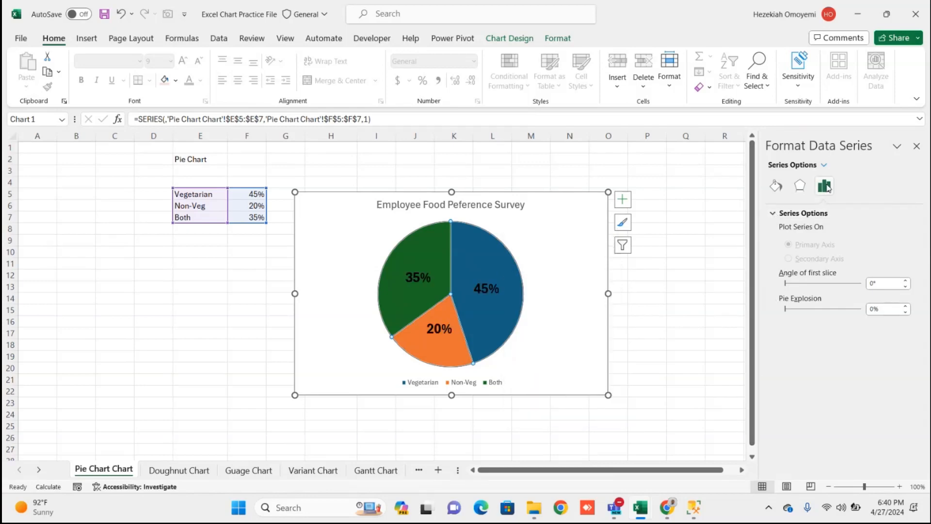
# Try the Percentage, Show Leader Lines and Legend key options on the pie's data labels and restore each one
pyautogui.rightClick(494, 240)
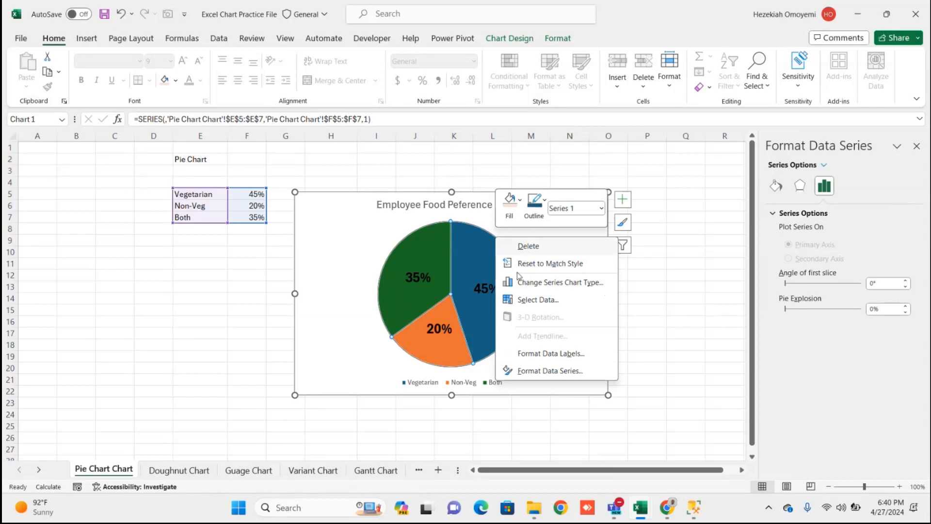
pyautogui.click(552, 354)
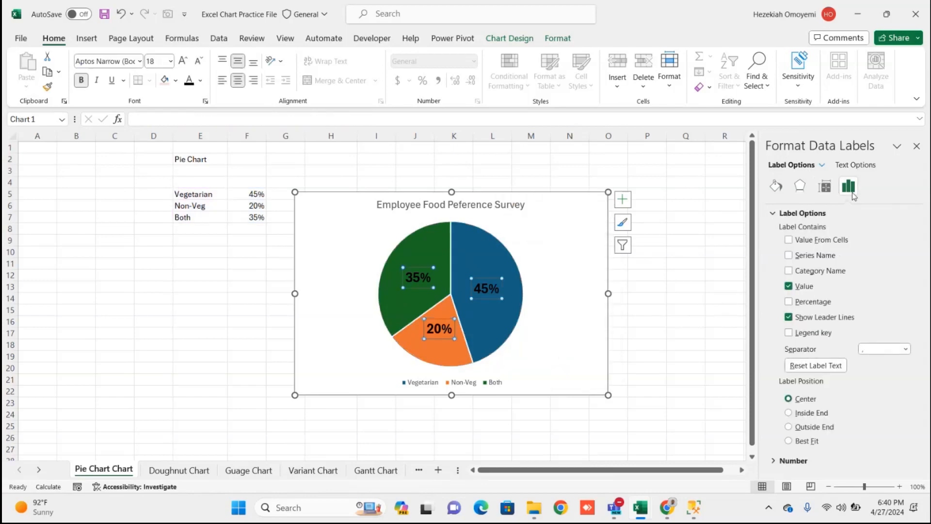
pyautogui.click(789, 302)
pyautogui.click(788, 302)
pyautogui.click(790, 318)
pyautogui.click(789, 333)
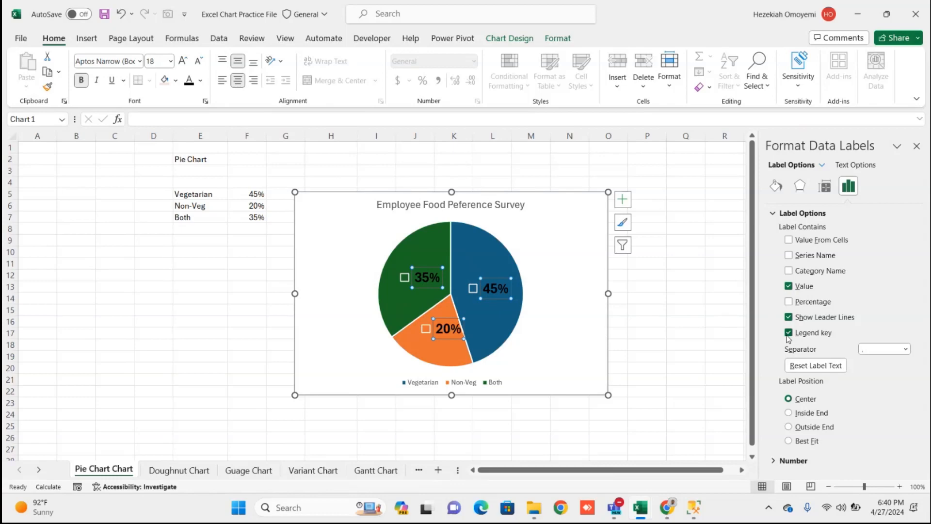
pyautogui.click(788, 333)
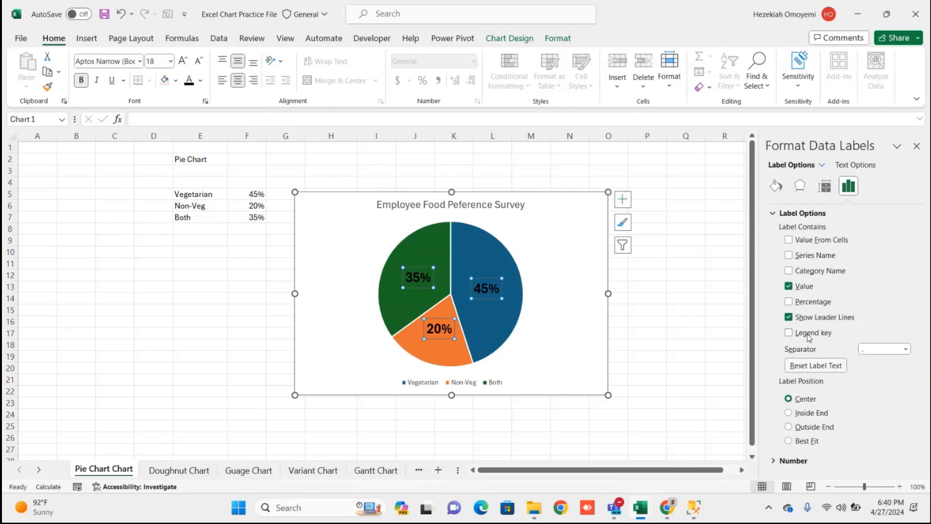
# Try the Category Name, Series Name and Value From Cells options on the data labels, returning to Value only
pyautogui.click(788, 270)
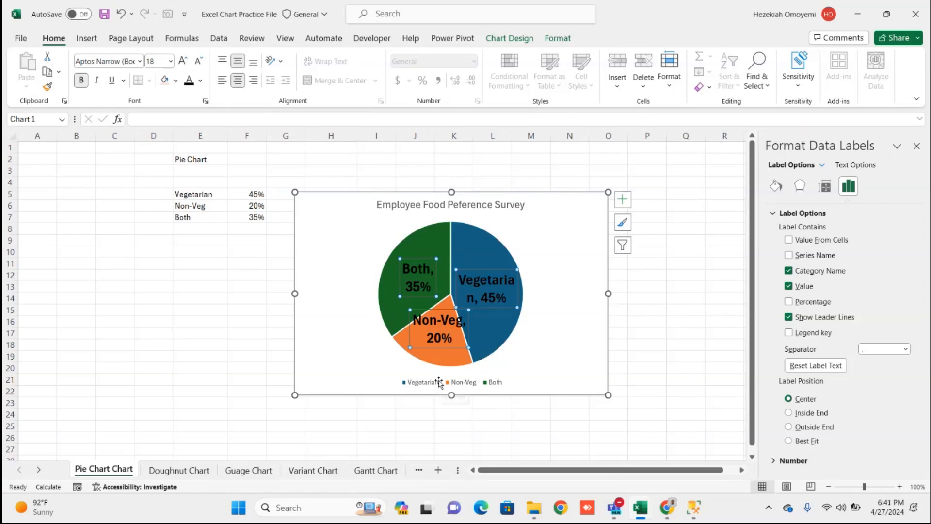
pyautogui.click(789, 271)
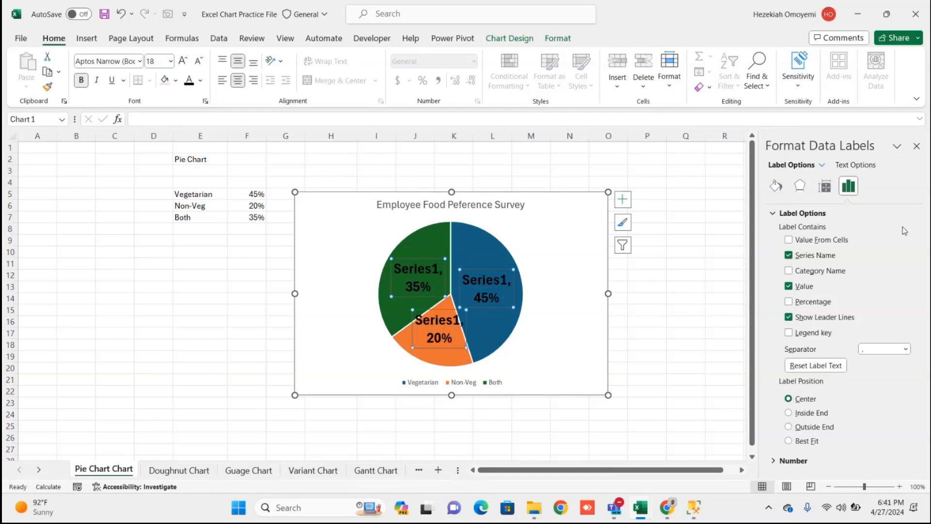
pyautogui.click(789, 240)
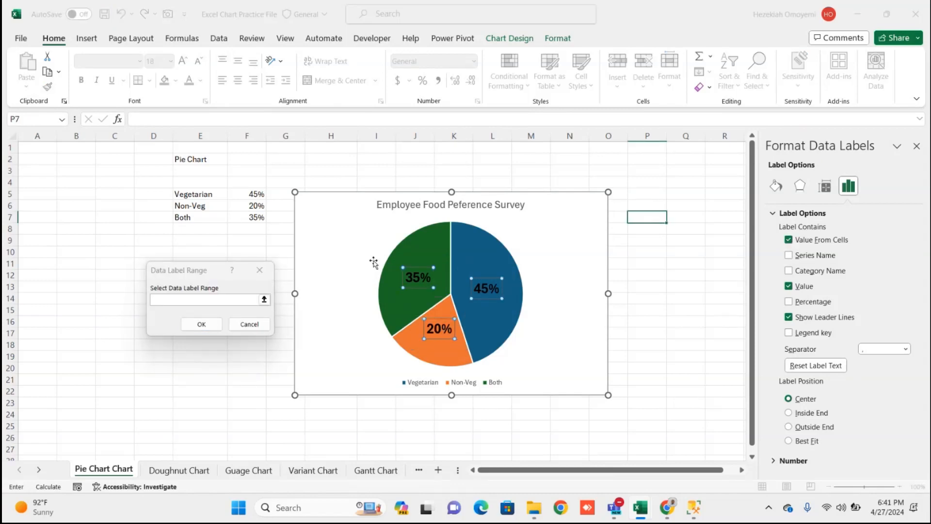
pyautogui.click(260, 270)
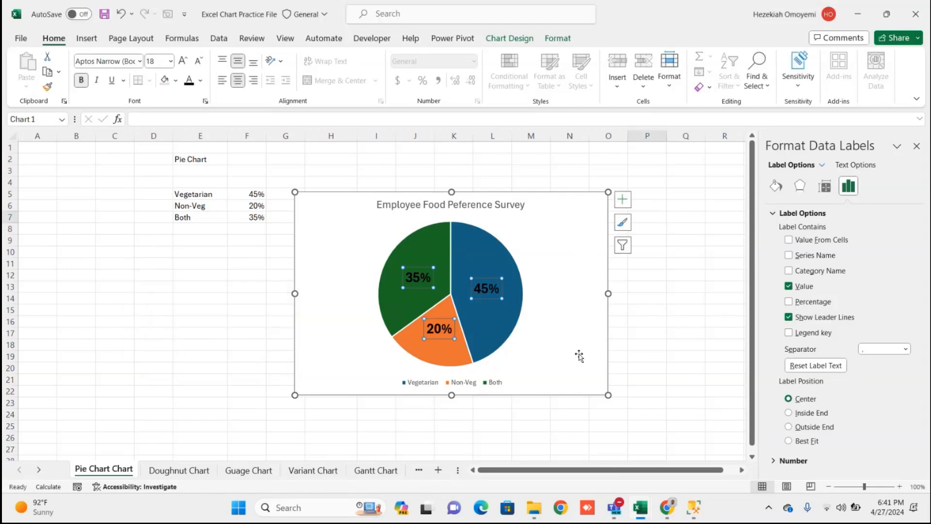
# Fill the pie chart's Vegetarian slice with solid gold
pyautogui.click(493, 261)
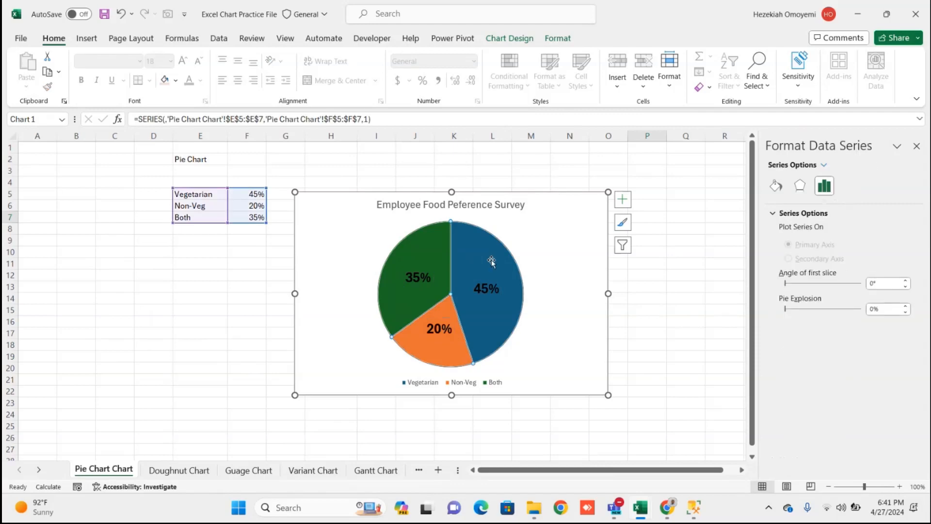
pyautogui.click(491, 261)
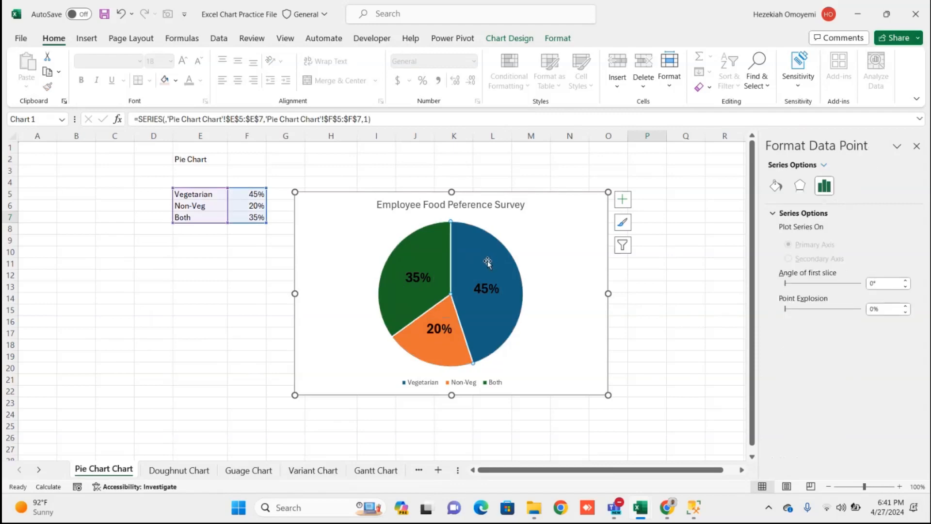
pyautogui.click(777, 187)
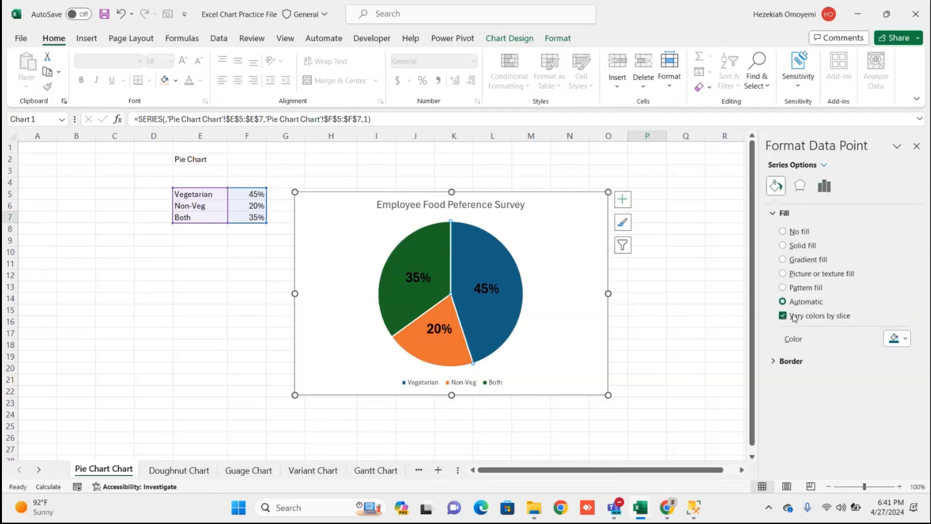
pyautogui.click(905, 343)
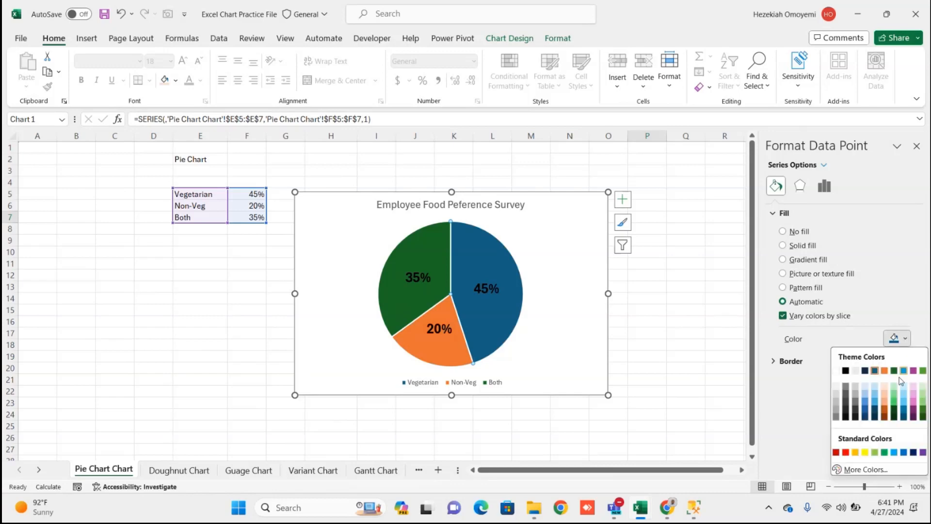
pyautogui.click(864, 452)
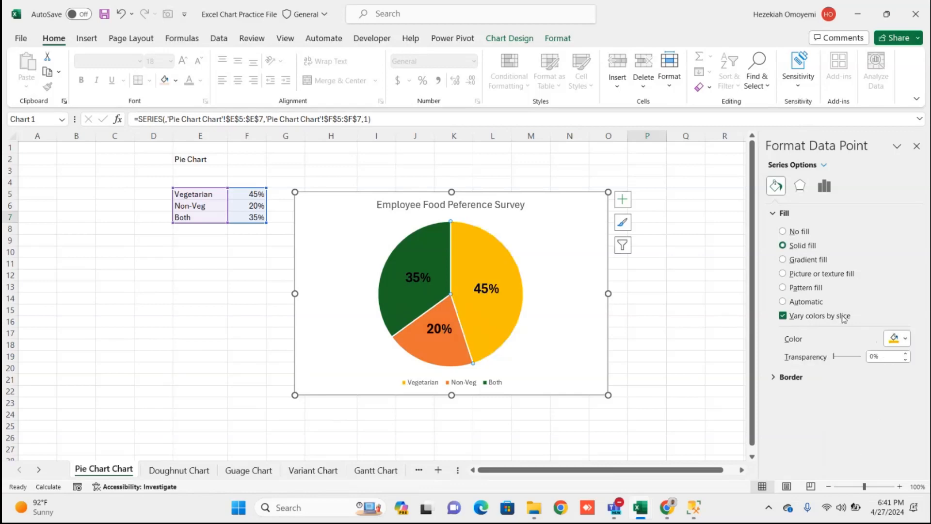
# Try the No fill, Solid fill and Gradient fill options on the Vegetarian slice and look through the gradient settings
pyautogui.click(784, 232)
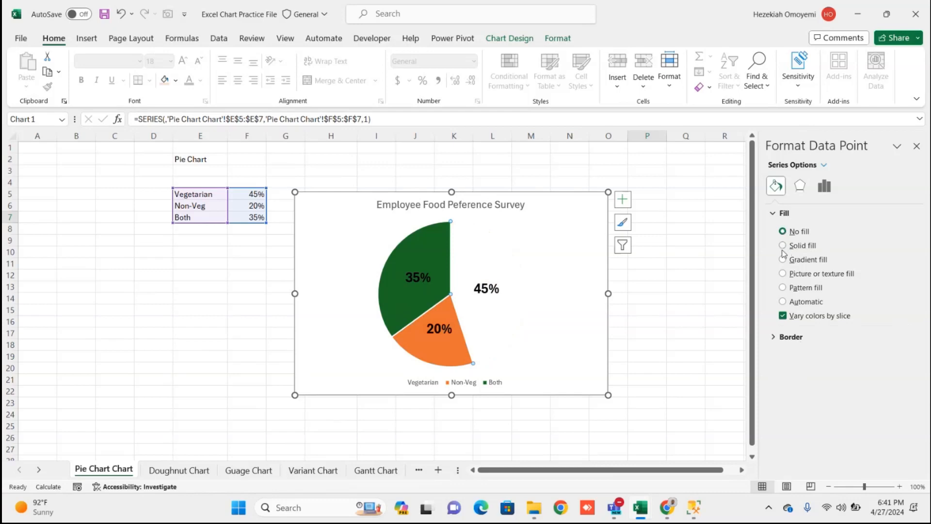
pyautogui.click(783, 246)
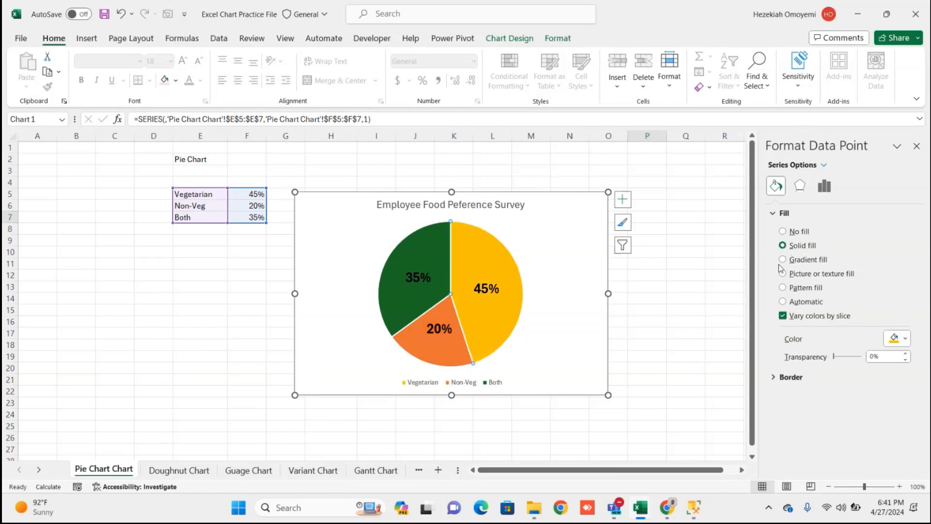
pyautogui.click(783, 261)
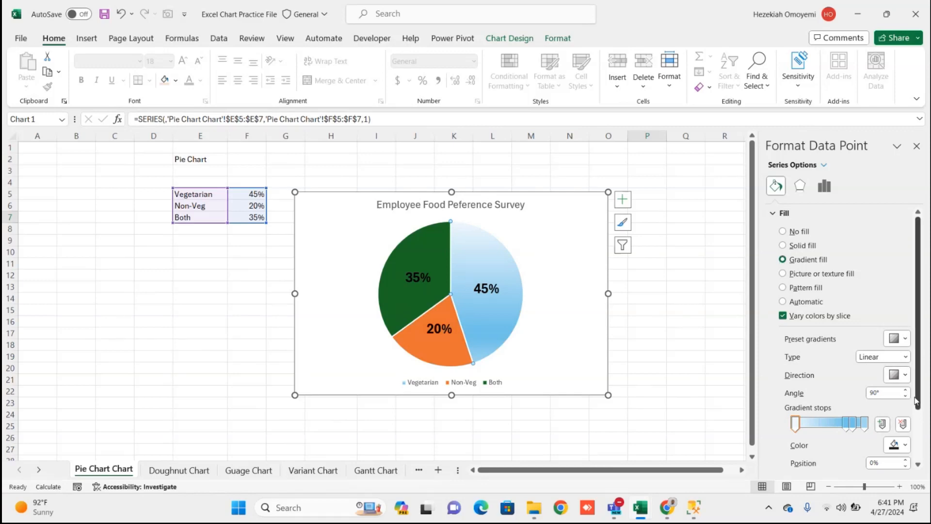
pyautogui.moveTo(915, 400); pyautogui.dragTo(924, 439)
pyautogui.scroll(-2, 917, 340)
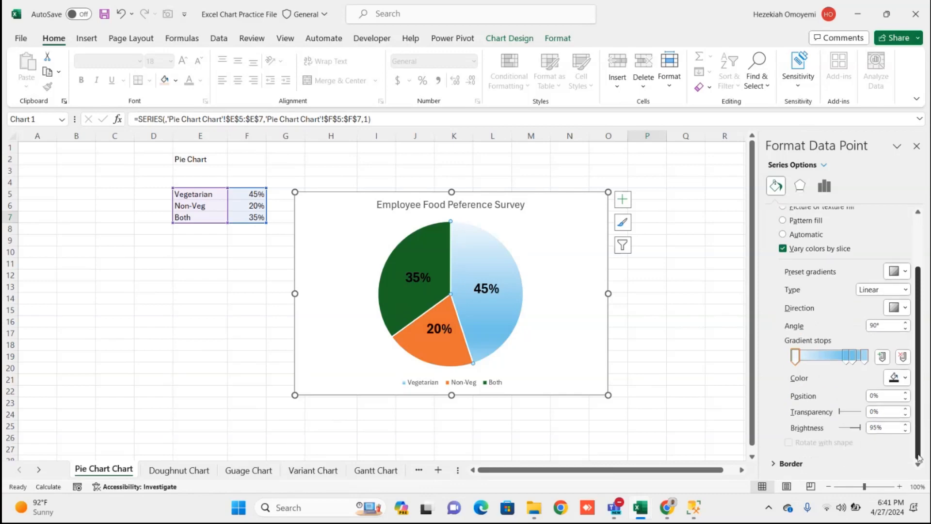
pyautogui.scroll(3, 917, 339)
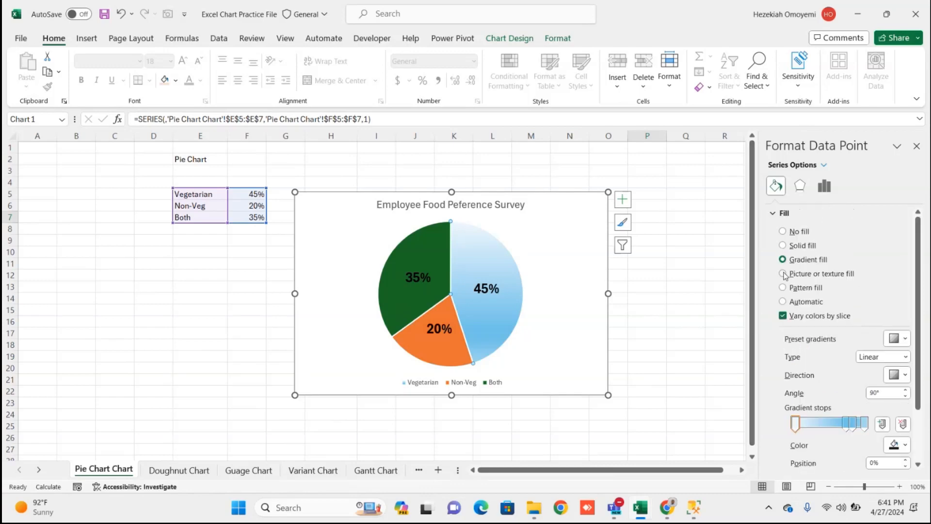
# Fill the Vegetarian slice with the second picture from an online picture search for "vegetables"
pyautogui.click(783, 273)
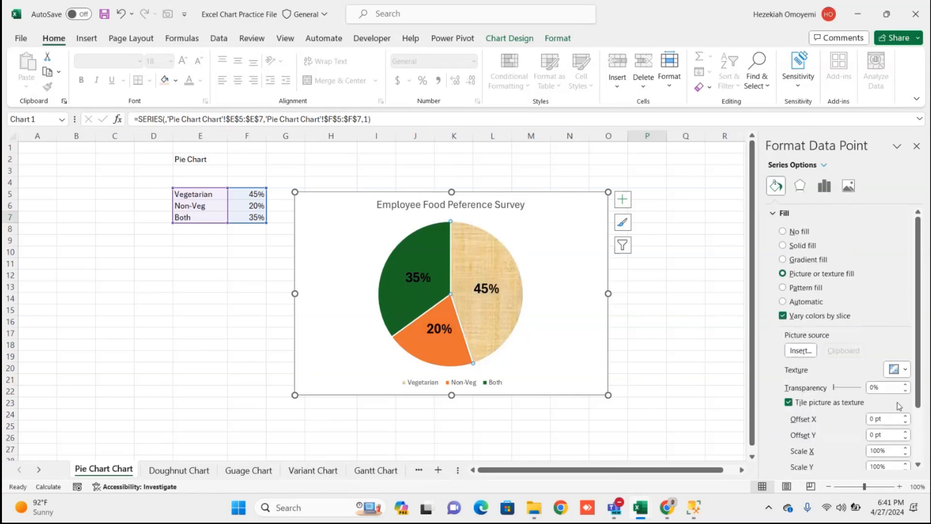
pyautogui.click(801, 351)
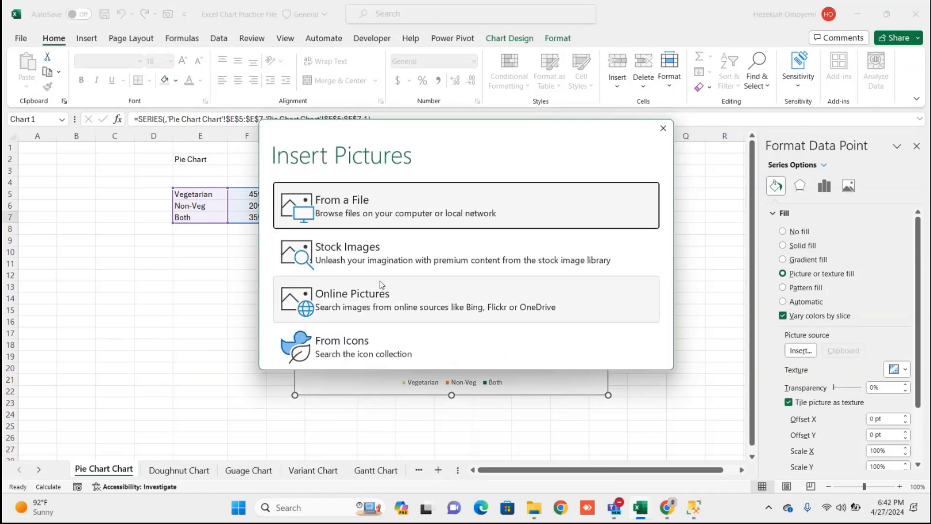
pyautogui.click(385, 299)
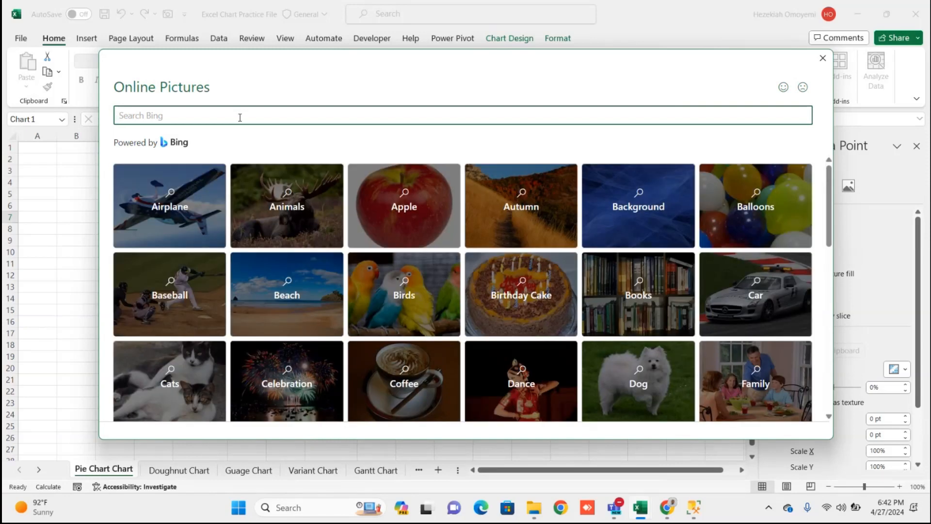
pyautogui.write('vegetables')
pyautogui.press('Return')
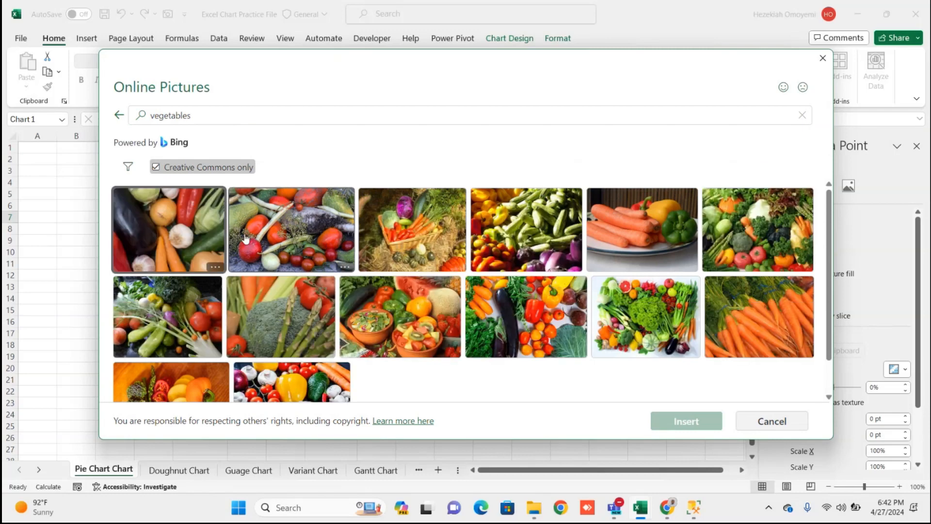
pyautogui.click(301, 234)
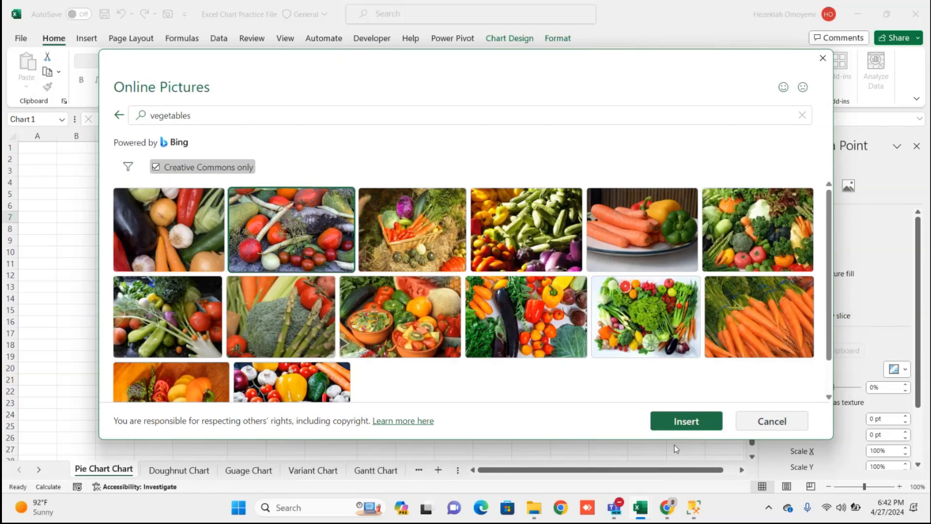
pyautogui.click(675, 418)
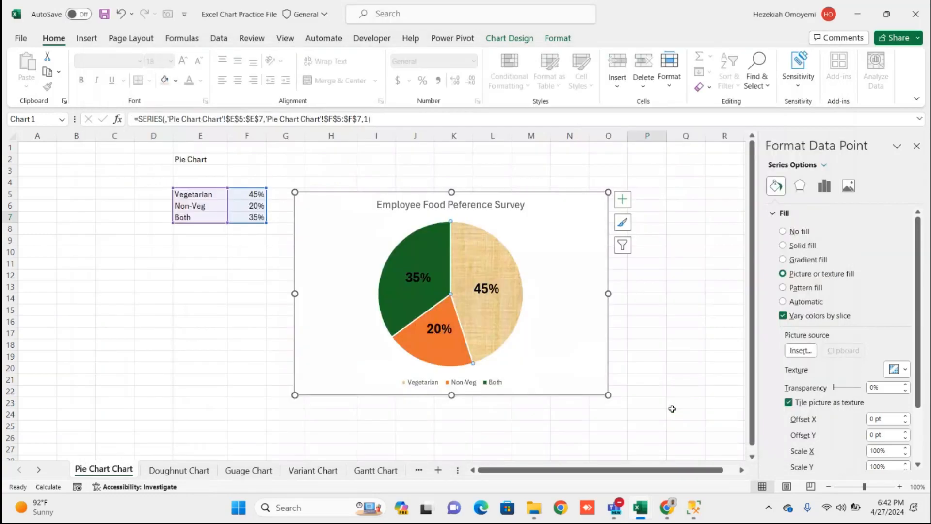
# Change the pie's data labels to Data Callout and open the additional data label options
pyautogui.click(494, 290)
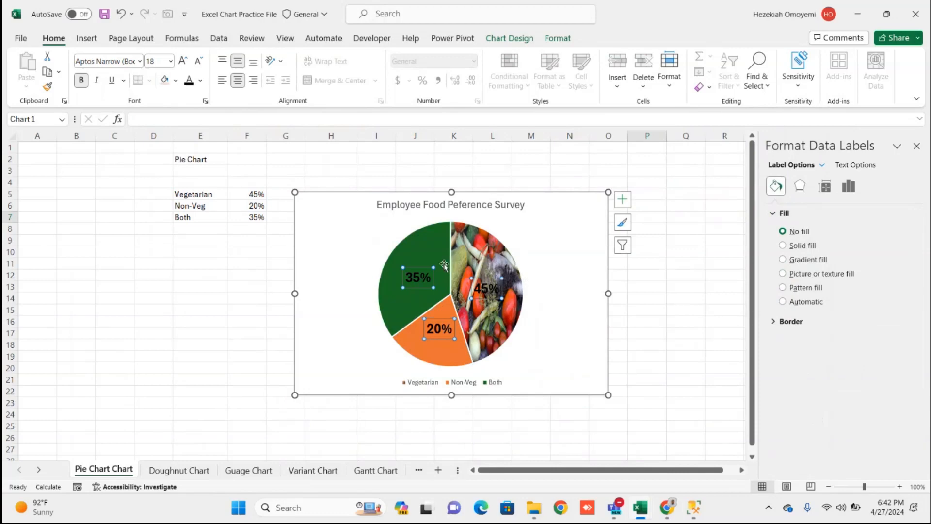
pyautogui.click(430, 264)
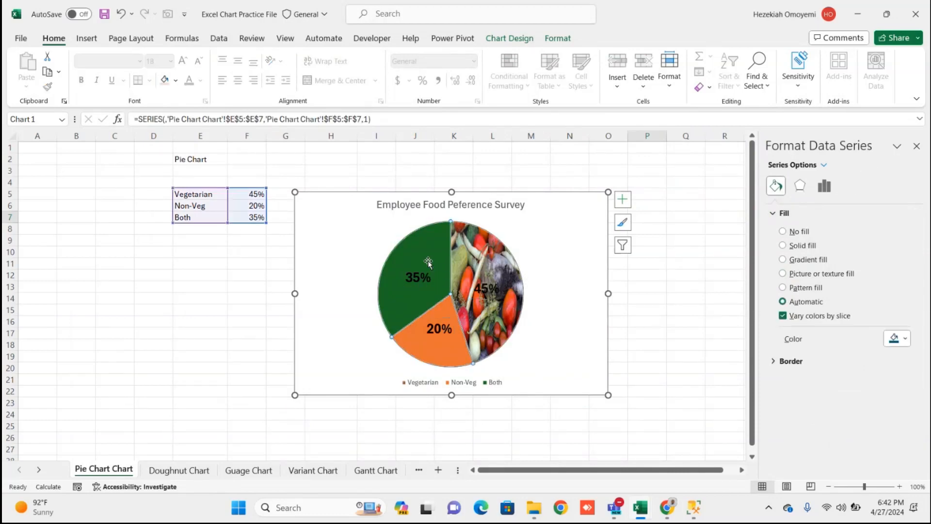
pyautogui.click(419, 280)
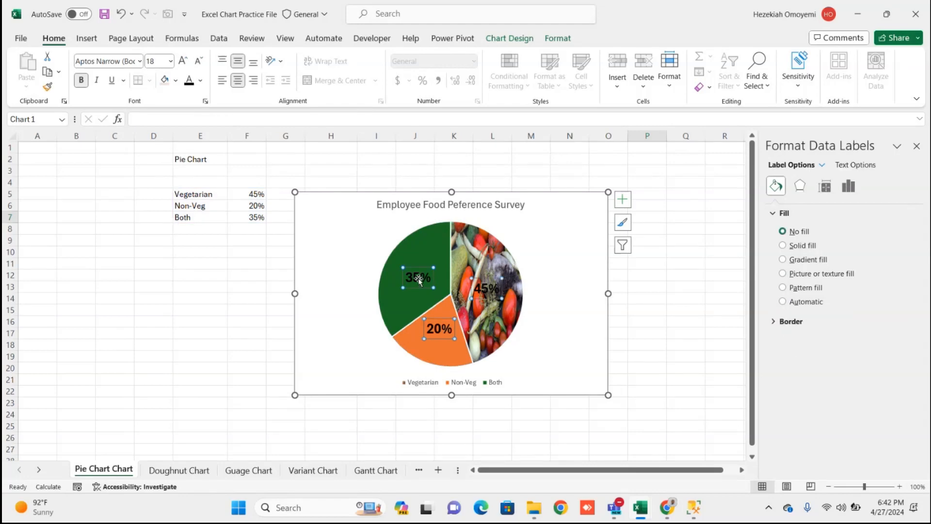
pyautogui.click(473, 264)
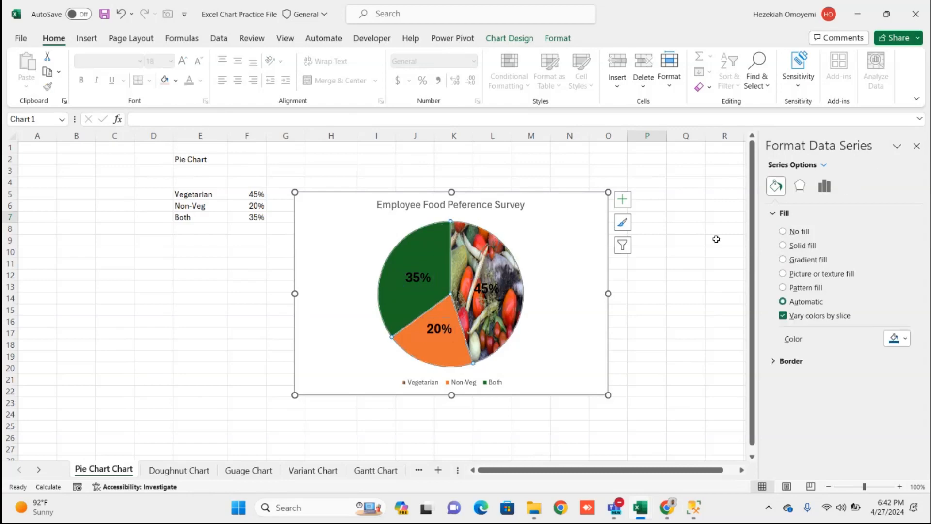
pyautogui.click(624, 199)
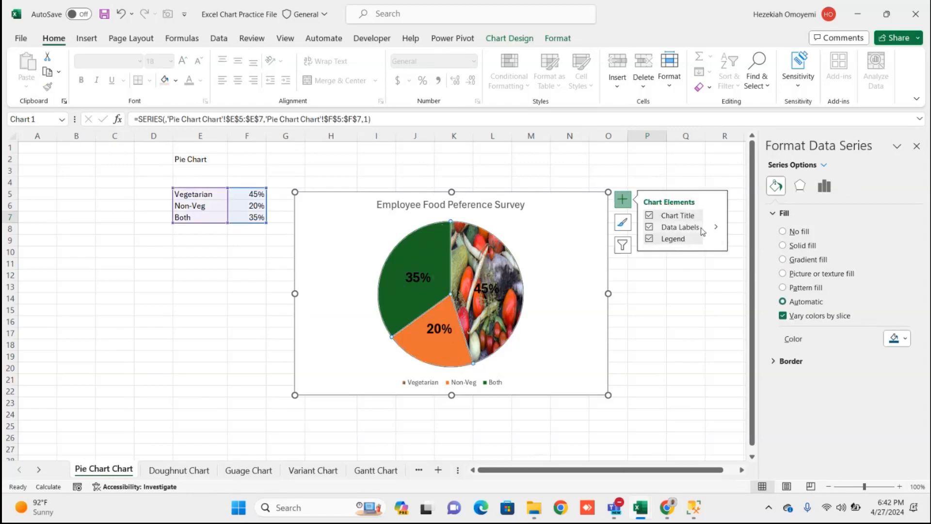
pyautogui.click(716, 227)
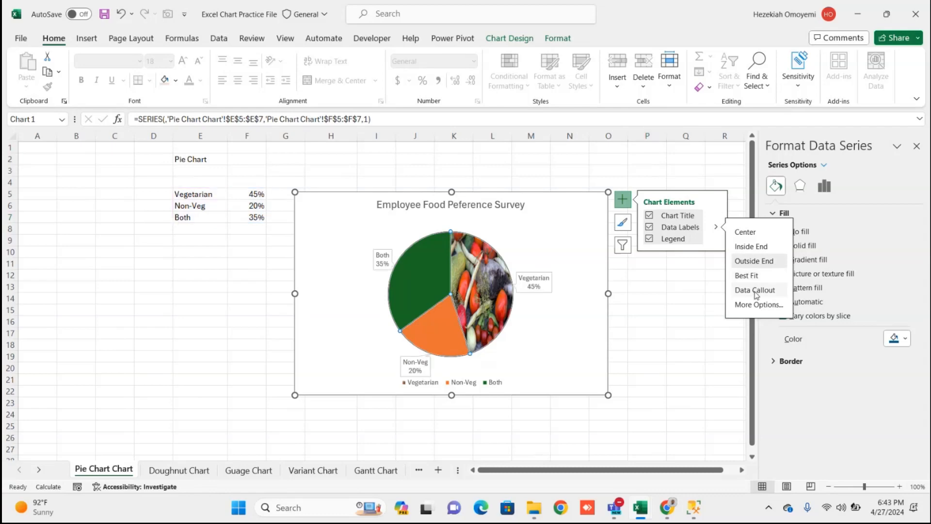
pyautogui.click(757, 305)
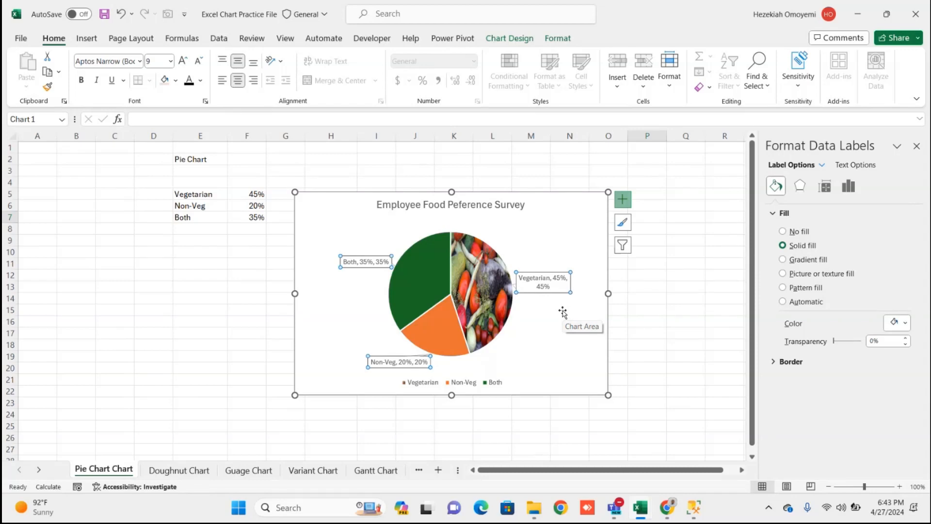
# Undo the data callouts and the picture and gradient fills, back to the solid gold Vegetarian slice
pyautogui.hotkey('ctrl', 'z')
pyautogui.hotkey('ctrl', 'z')
pyautogui.hotkey('ctrl', 'z')
pyautogui.hotkey('ctrl', 'z')
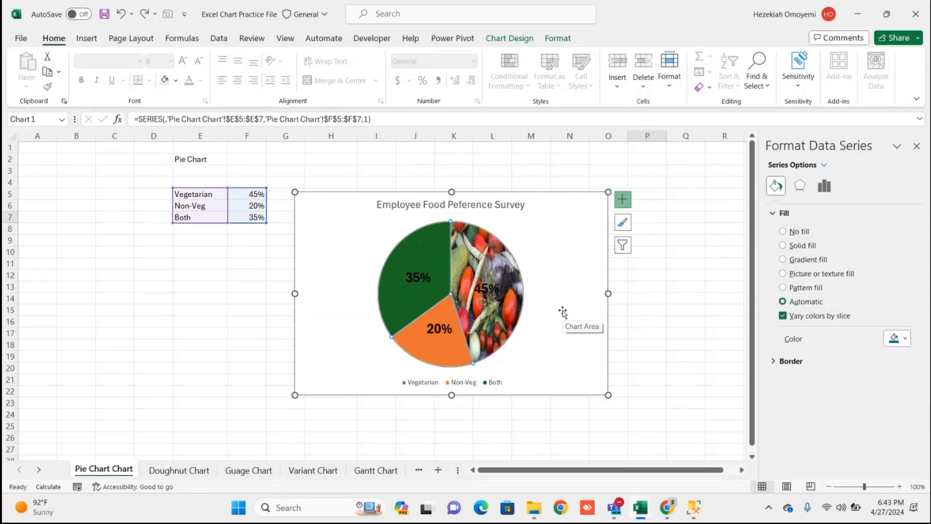
pyautogui.hotkey('ctrl', 'z')
pyautogui.hotkey('ctrl', 'z')
pyautogui.hotkey('ctrl', 'z')
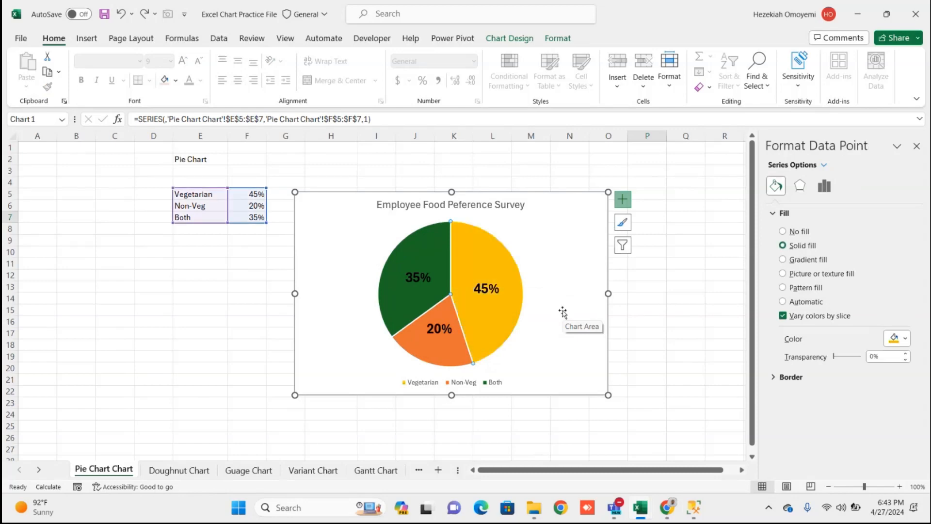
# Fill the Both slice with the dark blue theme colour
pyautogui.click(411, 259)
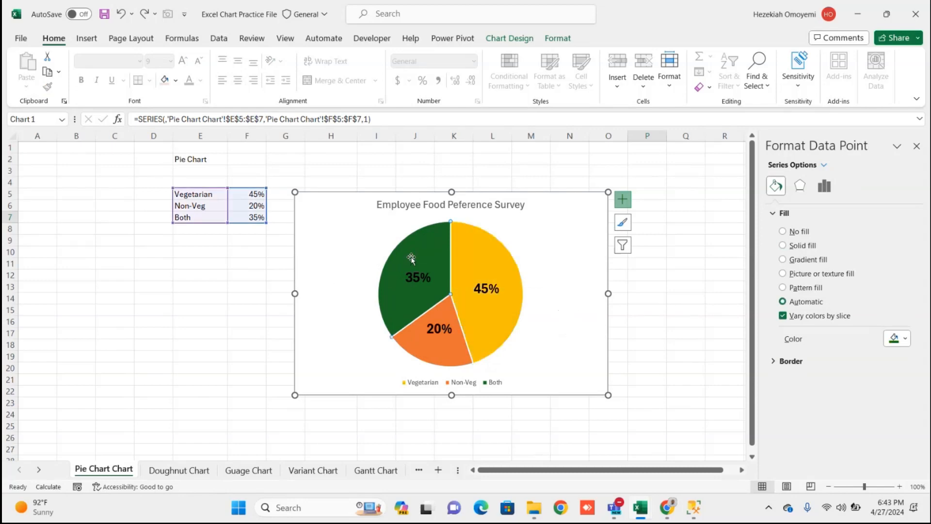
pyautogui.click(896, 340)
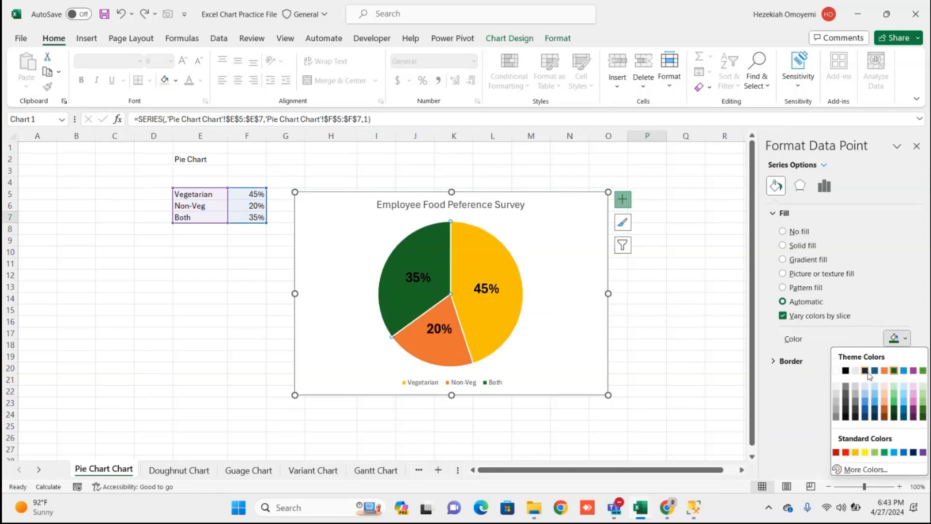
pyautogui.click(865, 371)
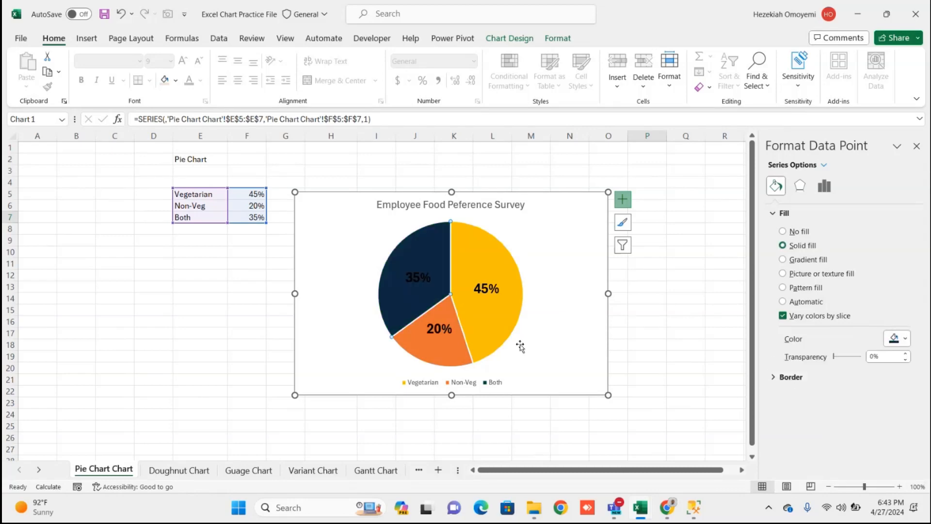
# Fill the Non-Veg slice with standard yellow
pyautogui.click(435, 353)
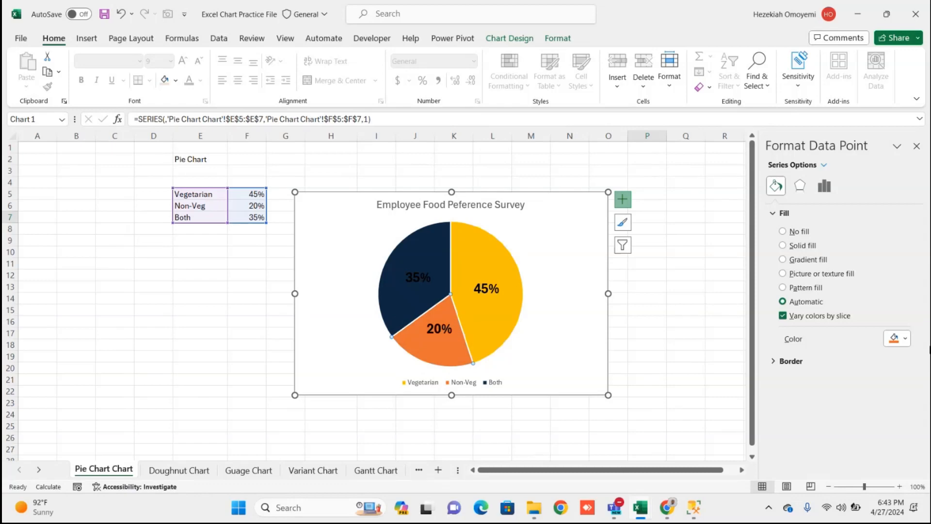
pyautogui.click(896, 342)
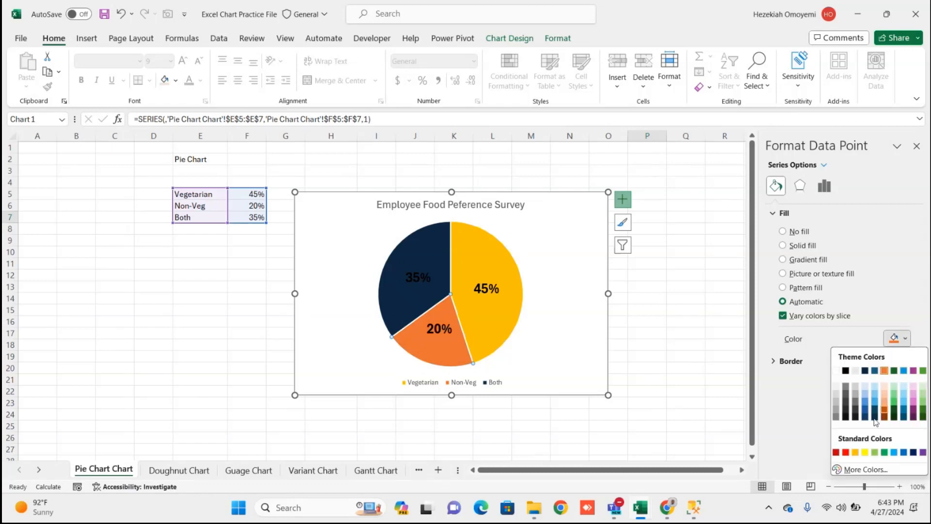
pyautogui.click(865, 451)
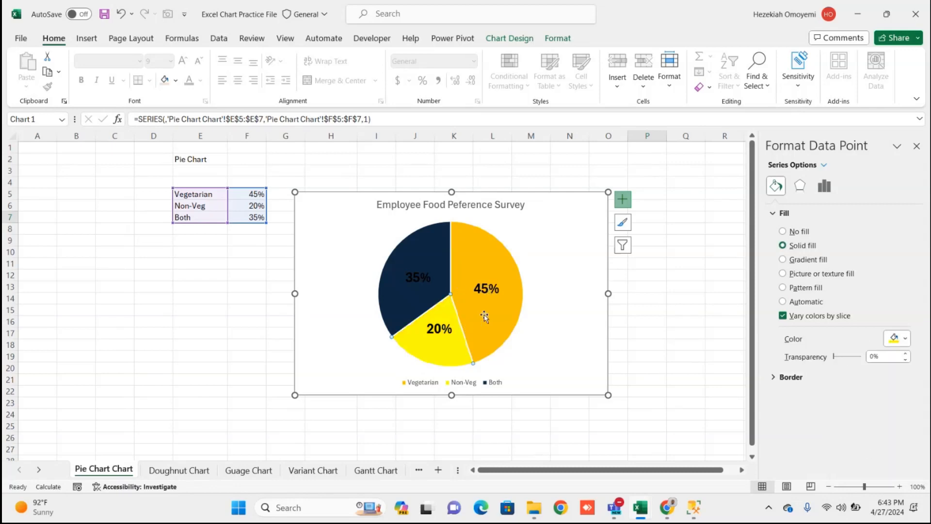
# Move the Both slice's data label slightly outward from the pie's centre and set its font colour to white
pyautogui.click(421, 280)
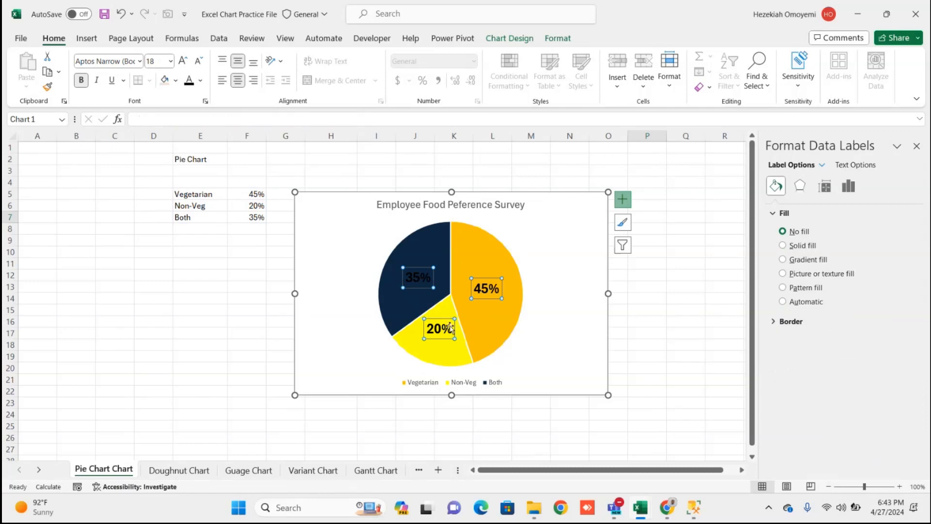
pyautogui.click(404, 288)
pyautogui.moveTo(403, 289); pyautogui.dragTo(397, 291)
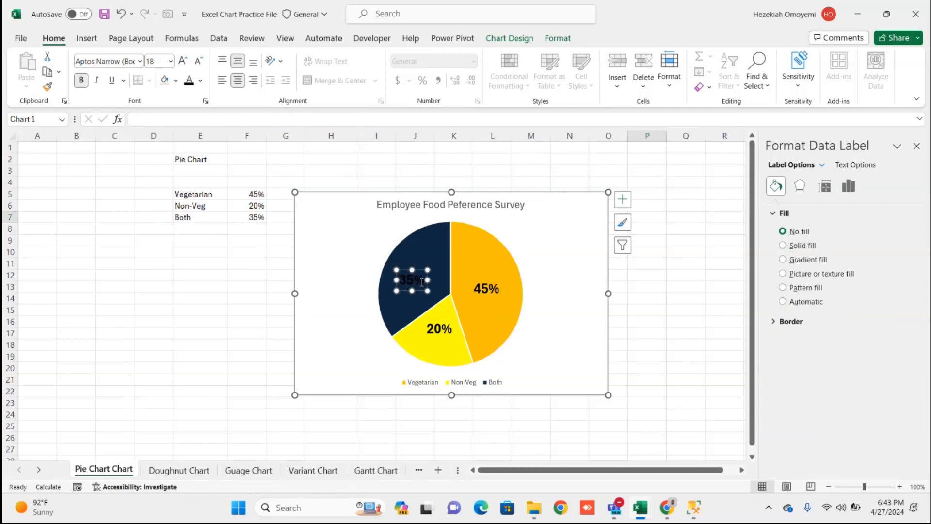
pyautogui.click(201, 80)
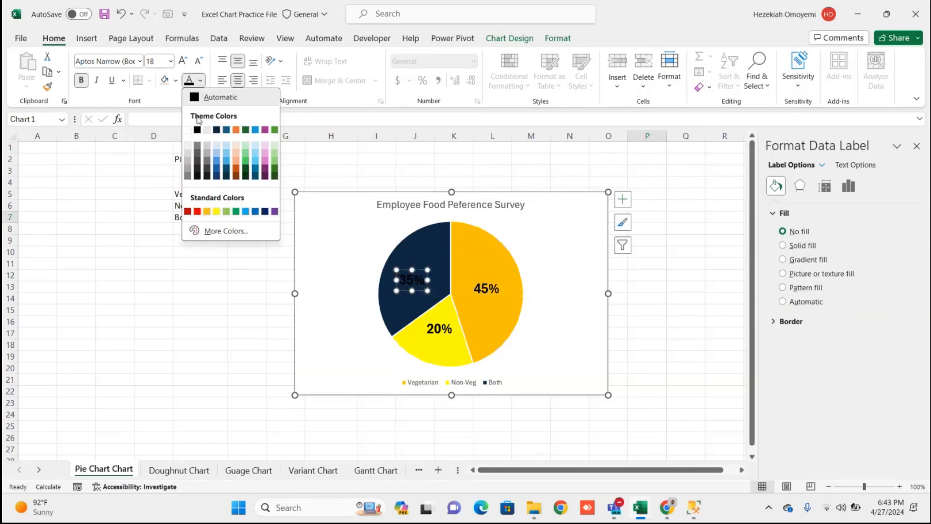
pyautogui.click(188, 130)
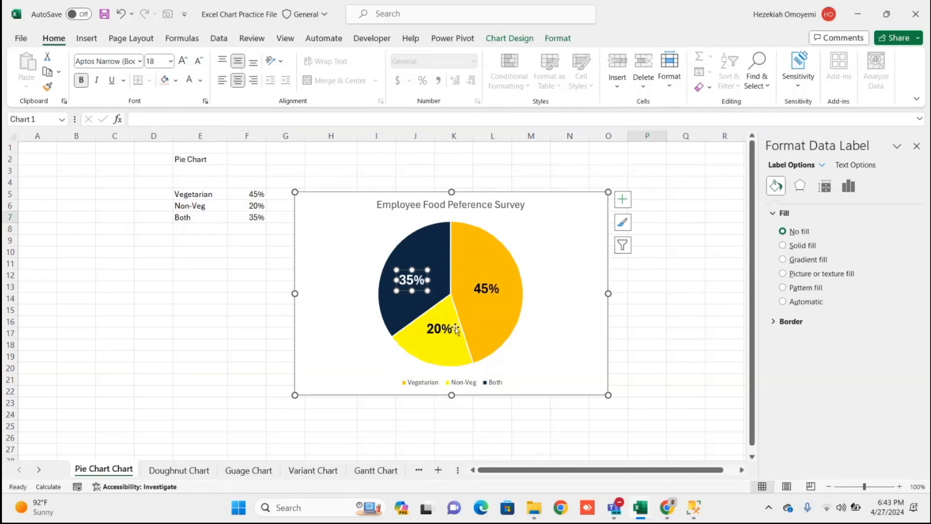
# Remove the border line from the pie chart's chart area and move the chart slightly up on the sheet
pyautogui.click(533, 339)
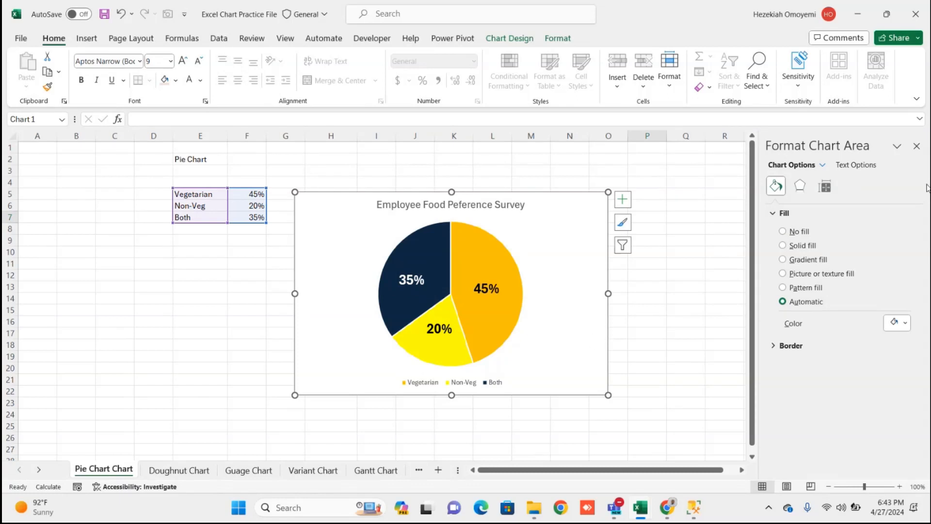
pyautogui.click(917, 146)
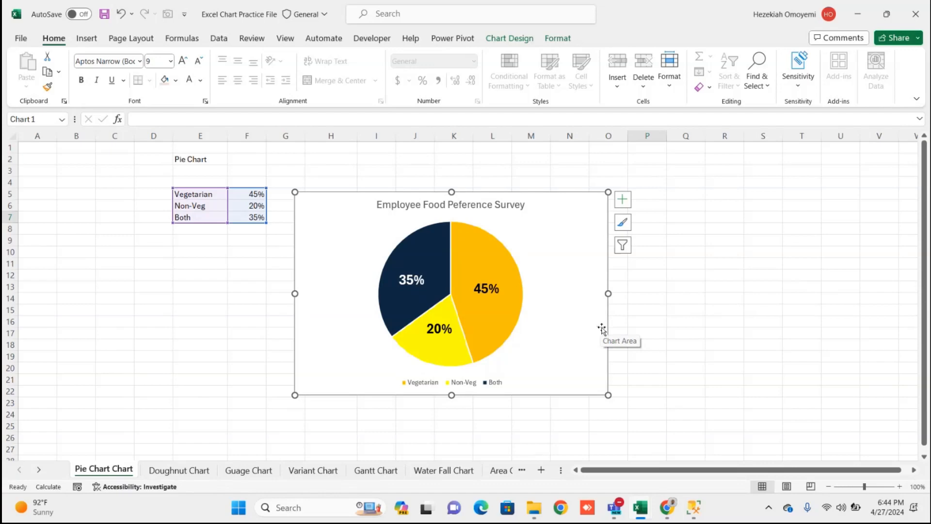
pyautogui.rightClick(594, 200)
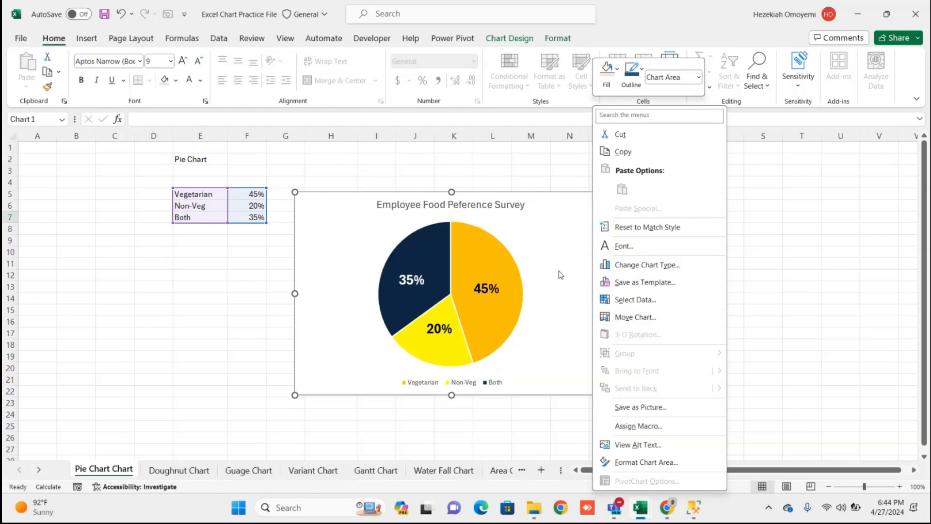
pyautogui.click(639, 464)
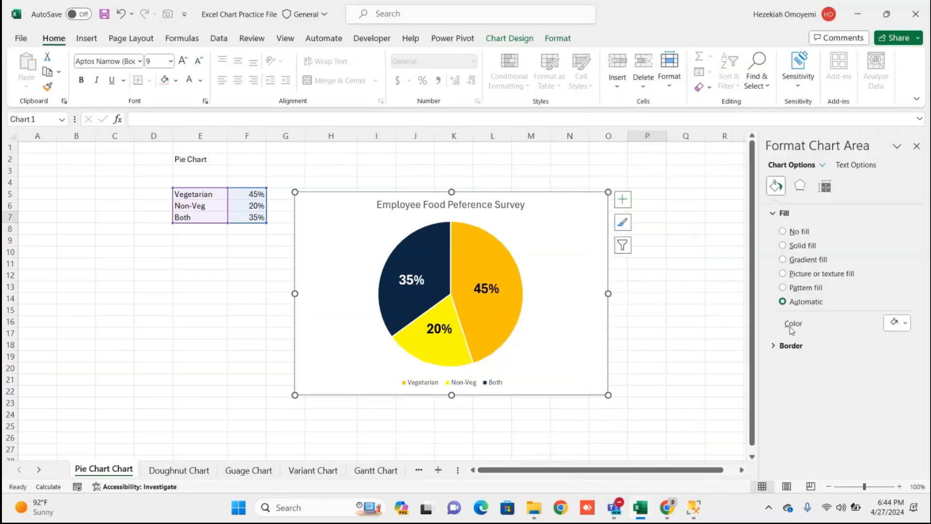
pyautogui.click(775, 347)
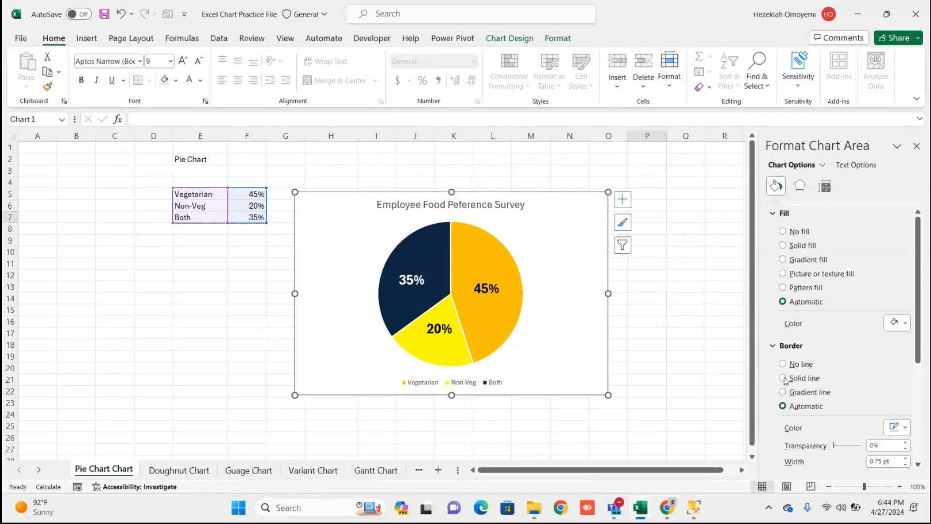
pyautogui.click(783, 364)
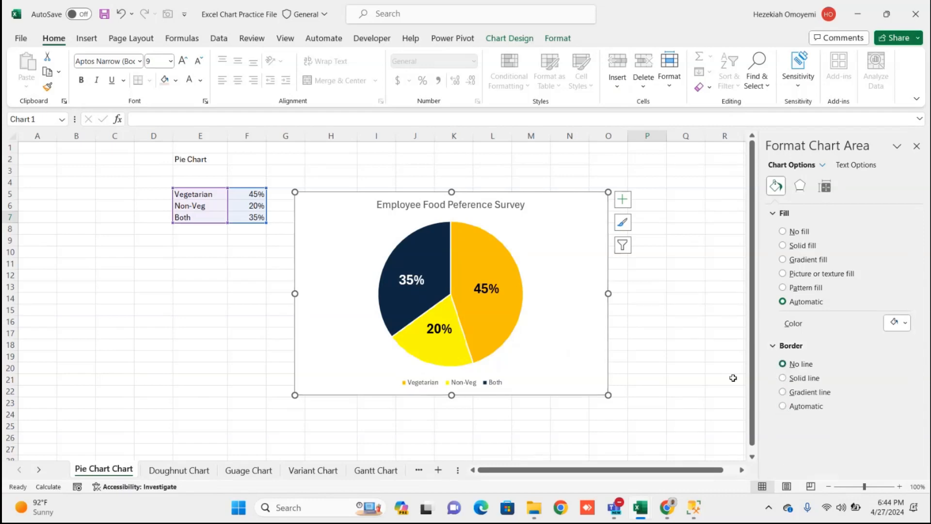
pyautogui.click(676, 362)
pyautogui.moveTo(542, 297); pyautogui.dragTo(538, 260)
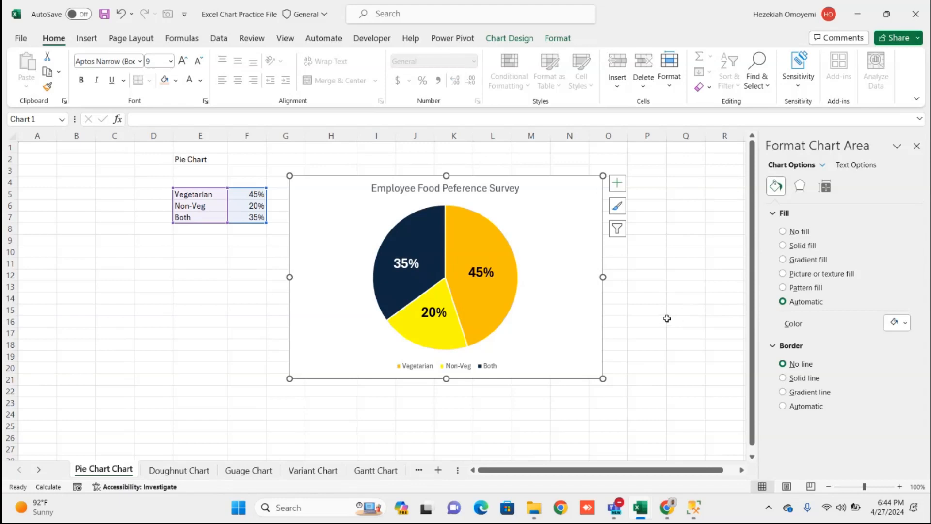
pyautogui.moveTo(668, 320); pyautogui.dragTo(662, 320)
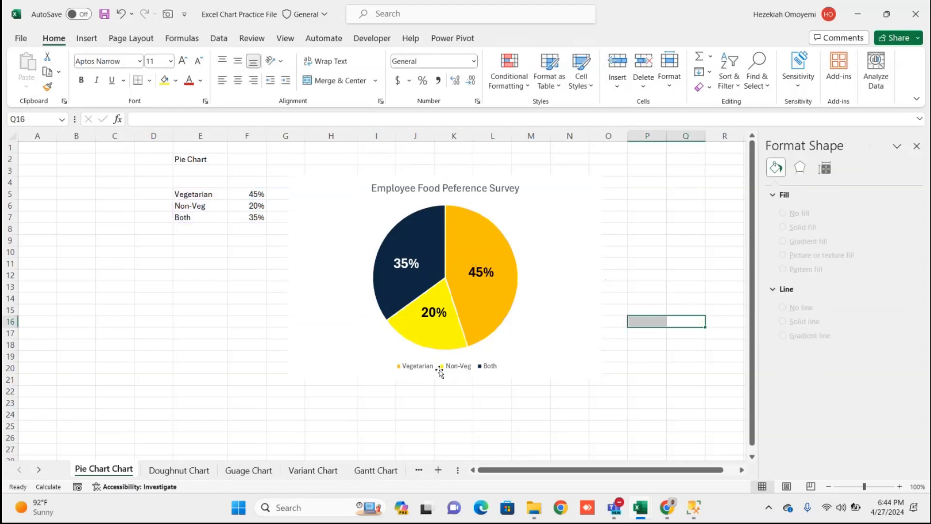
# Go to the Doughnut Chart sheet and examine the example doughnut on the NAME EXTRACTION workbook's Donut Chart sheet
pyautogui.click(193, 470)
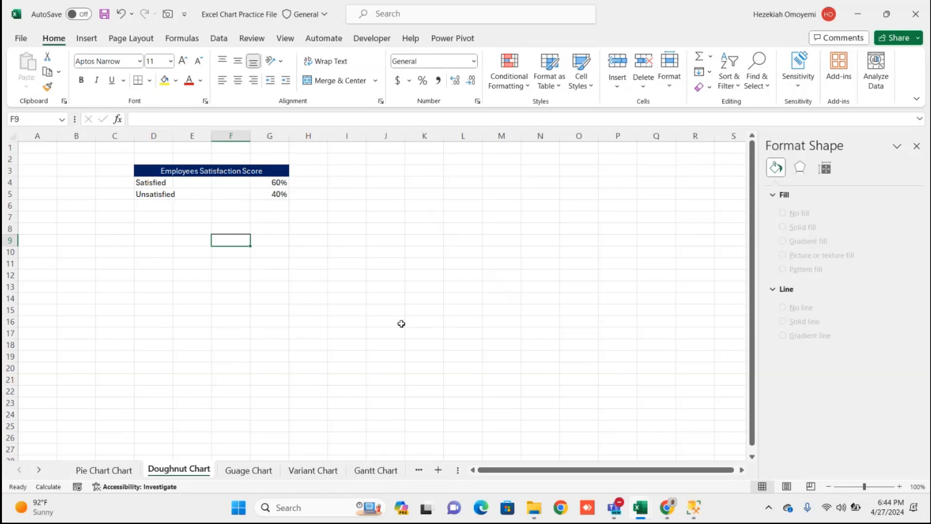
pyautogui.click(400, 327)
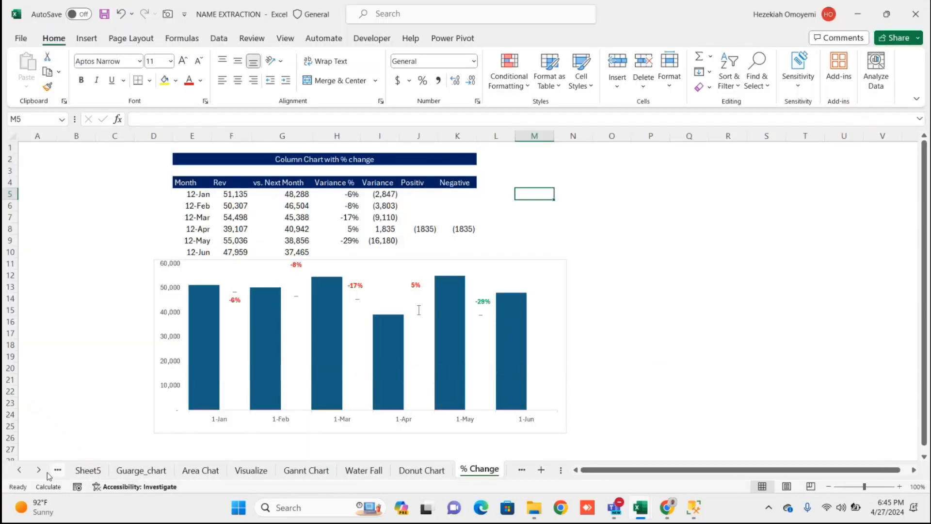
pyautogui.click(403, 473)
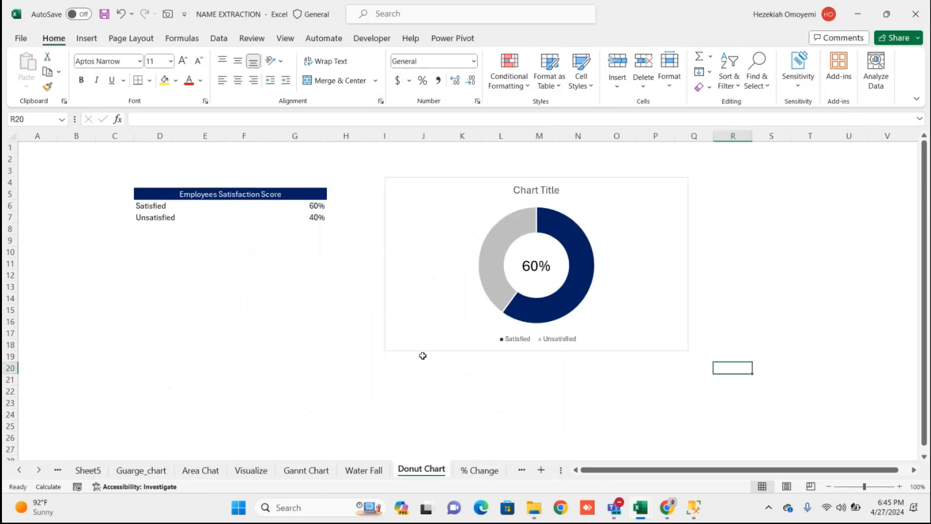
pyautogui.moveTo(463, 184); pyautogui.dragTo(447, 186)
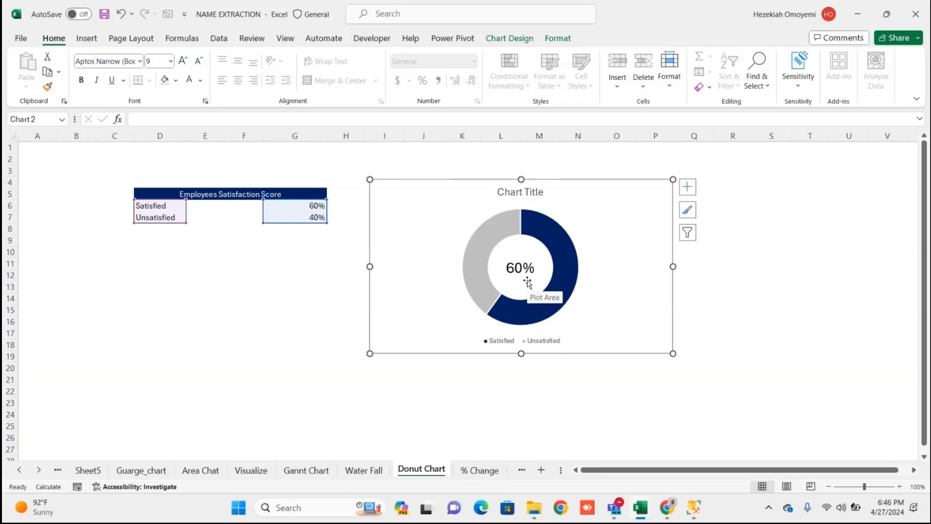
pyautogui.press('ctrl')
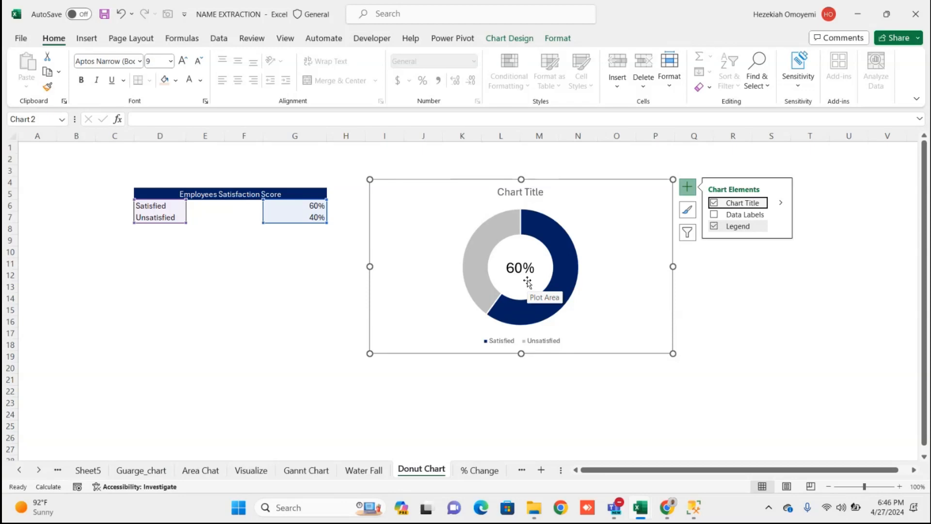
pyautogui.click(326, 314)
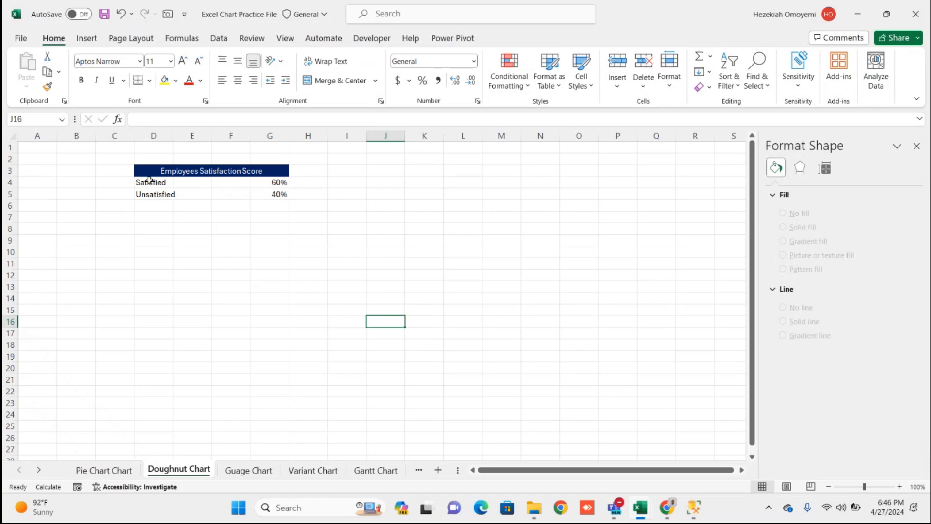
# Try to insert a doughnut chart from the whole satisfaction range D4:G5
pyautogui.moveTo(150, 181); pyautogui.dragTo(261, 199)
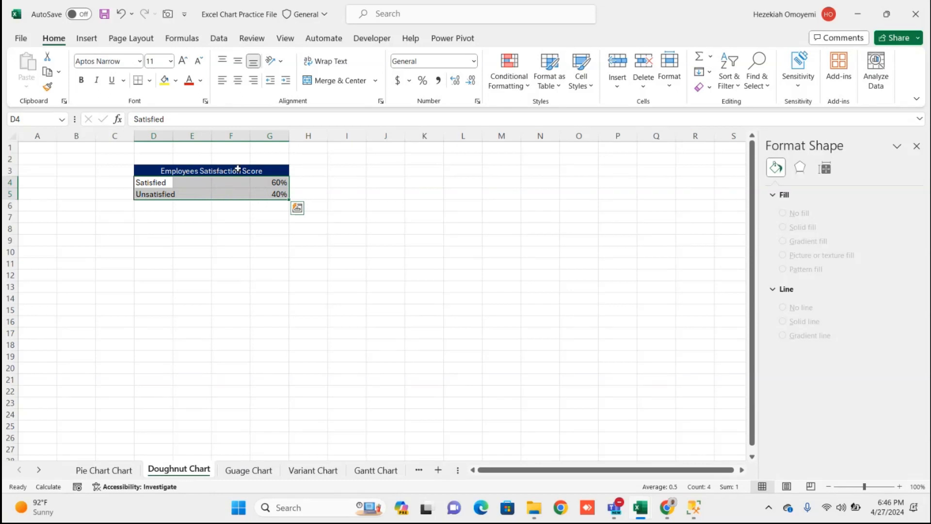
pyautogui.click(87, 38)
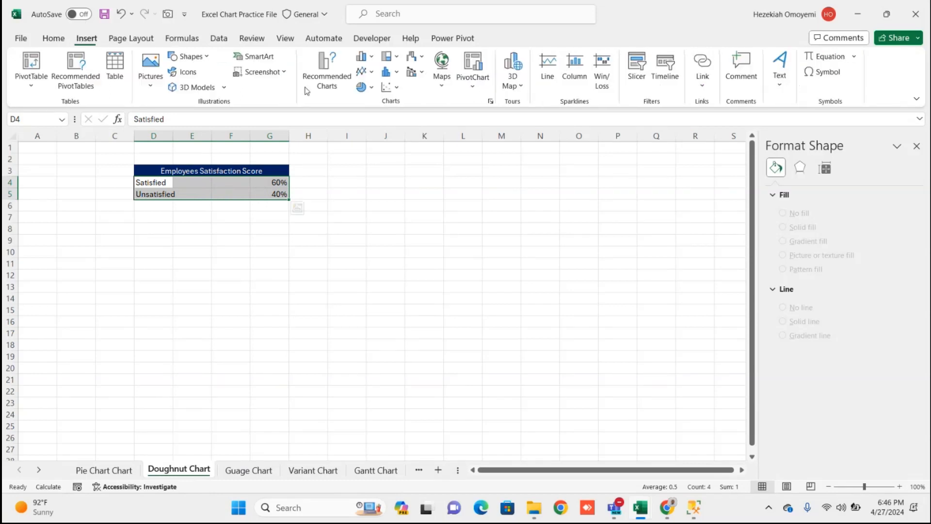
pyautogui.click(366, 88)
pyautogui.click(370, 246)
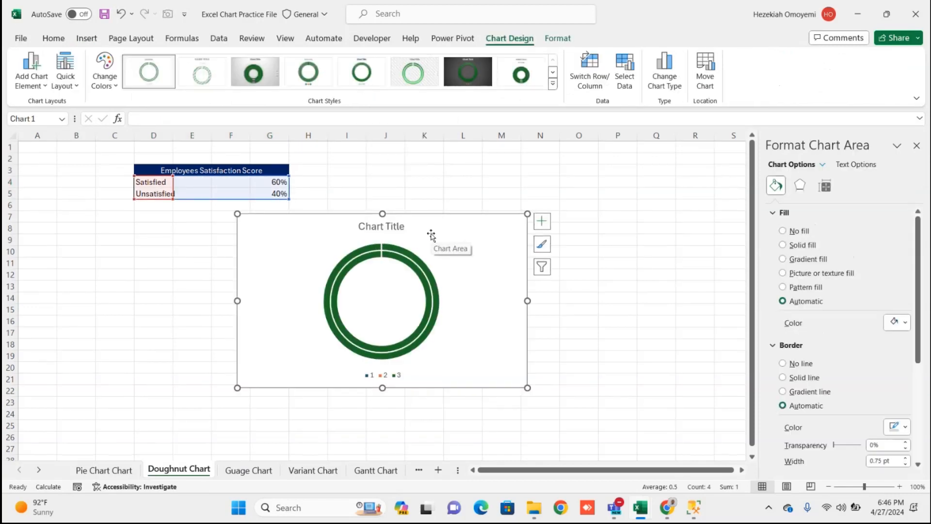
pyautogui.click(468, 136)
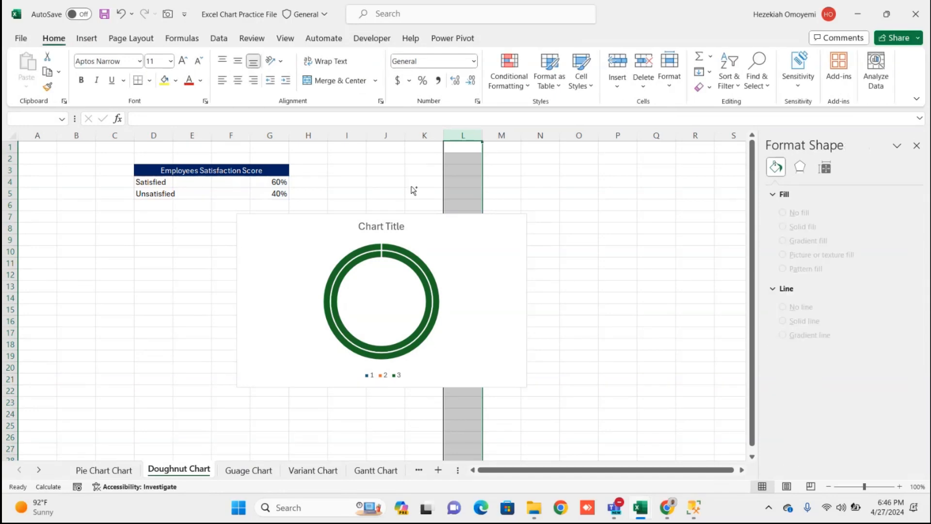
pyautogui.click(413, 190)
pyautogui.hotkey('ctrl', 'z')
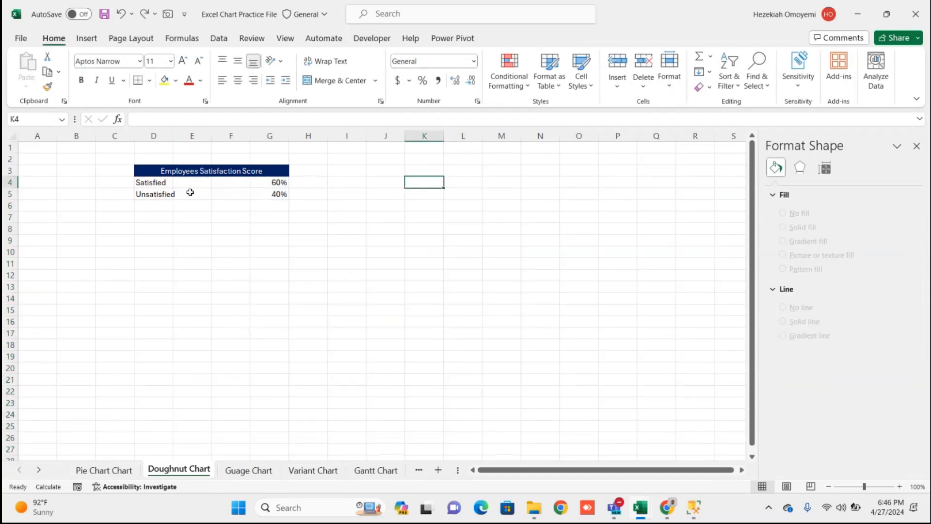
# Insert a doughnut chart from the percentages in G4:G5 and place it beside the table, around columns I to P
pyautogui.moveTo(265, 179); pyautogui.dragTo(269, 193)
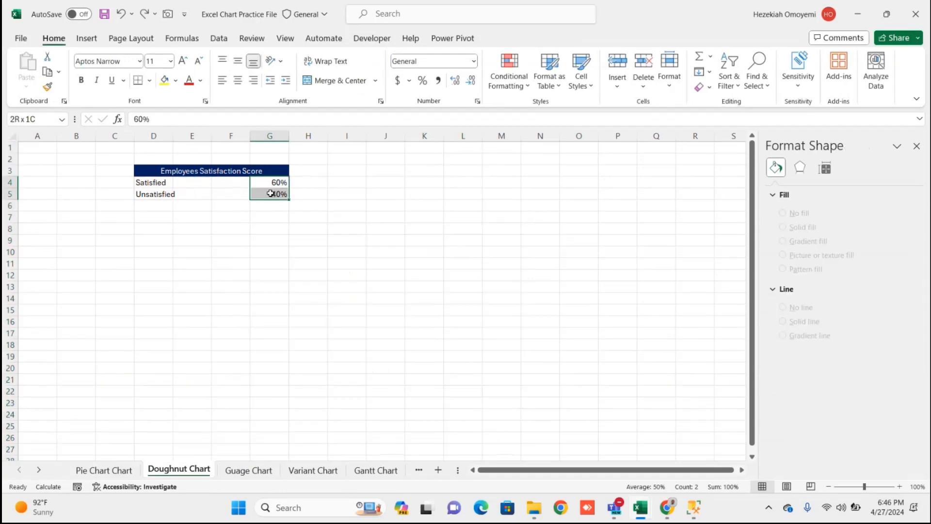
pyautogui.click(88, 41)
pyautogui.click(364, 87)
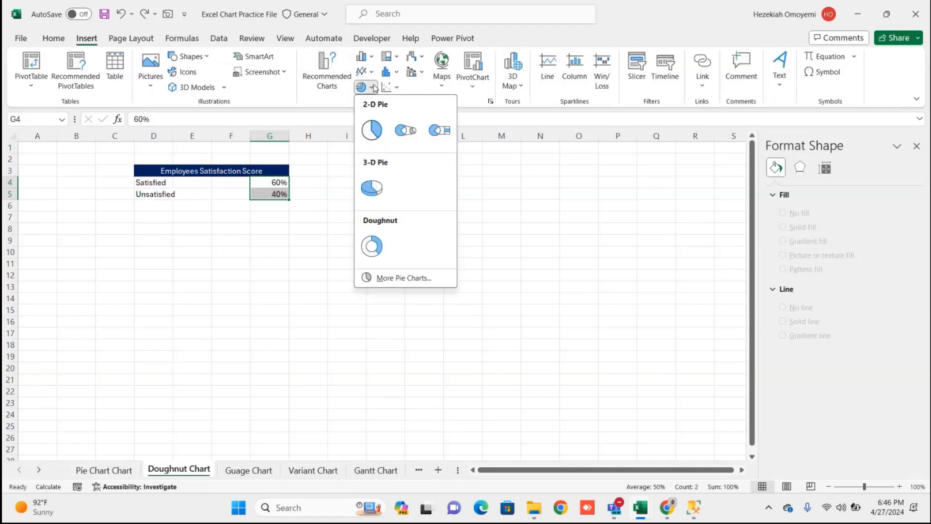
pyautogui.click(383, 244)
pyautogui.moveTo(418, 214); pyautogui.dragTo(520, 186)
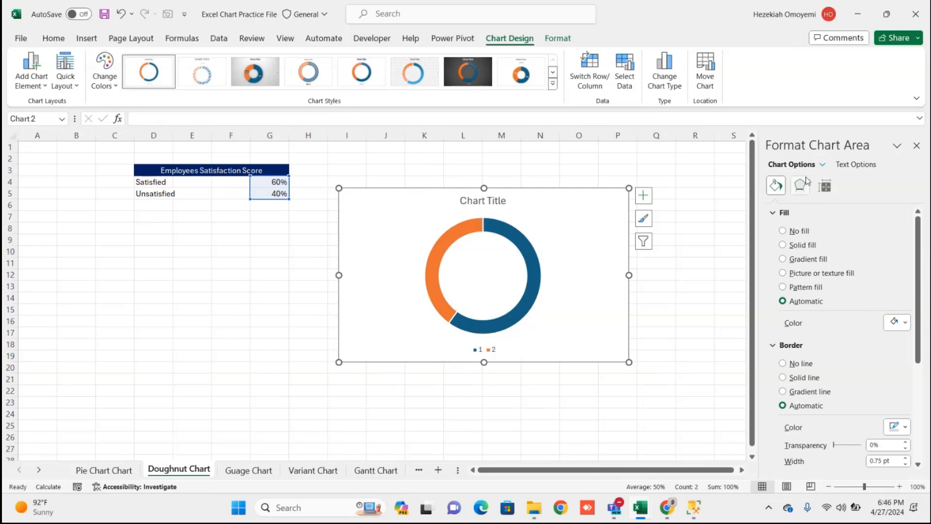
# Set the doughnut hole size to 55%, and try a 10% explosion before resetting it to 0%
pyautogui.click(522, 246)
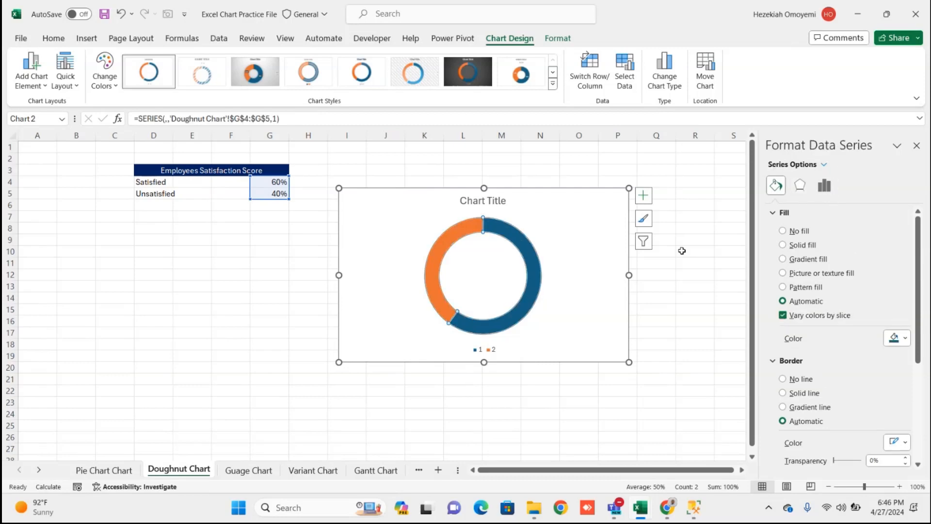
pyautogui.click(824, 186)
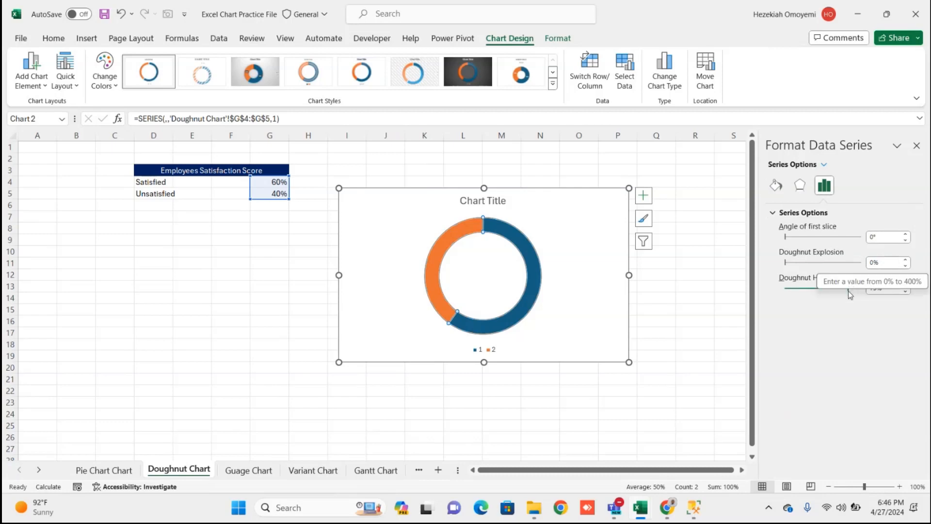
pyautogui.moveTo(825, 290)
pyautogui.mouseDown()
pyautogui.moveTo(815, 290)
pyautogui.moveTo(832, 291)
pyautogui.mouseUp()
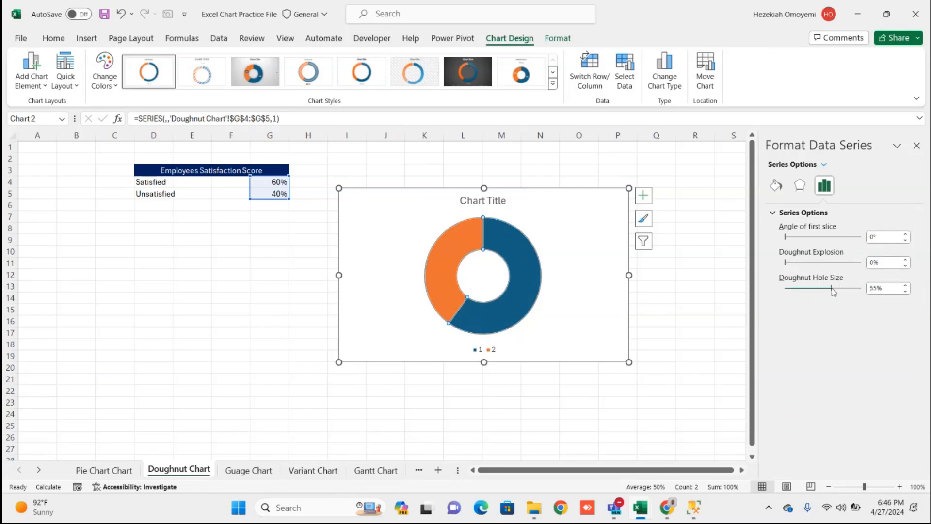
pyautogui.click(806, 262)
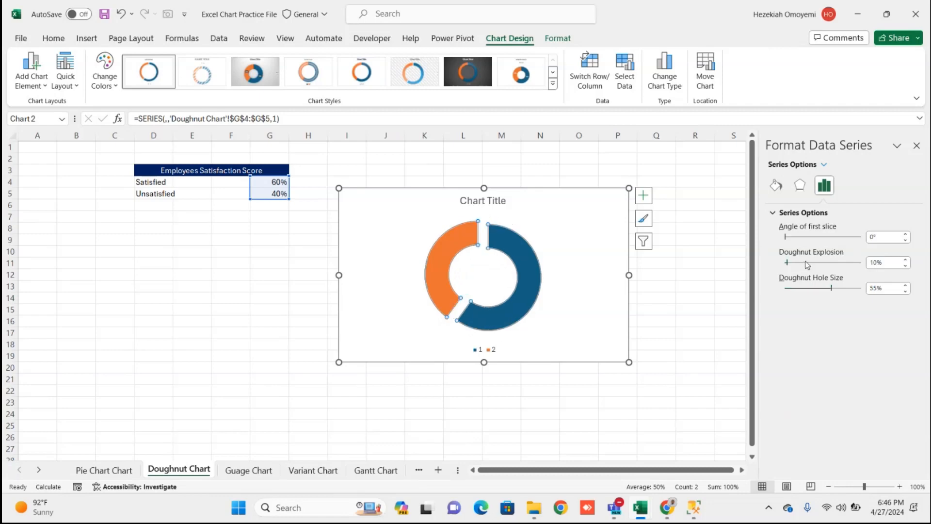
pyautogui.moveTo(787, 263); pyautogui.dragTo(780, 263)
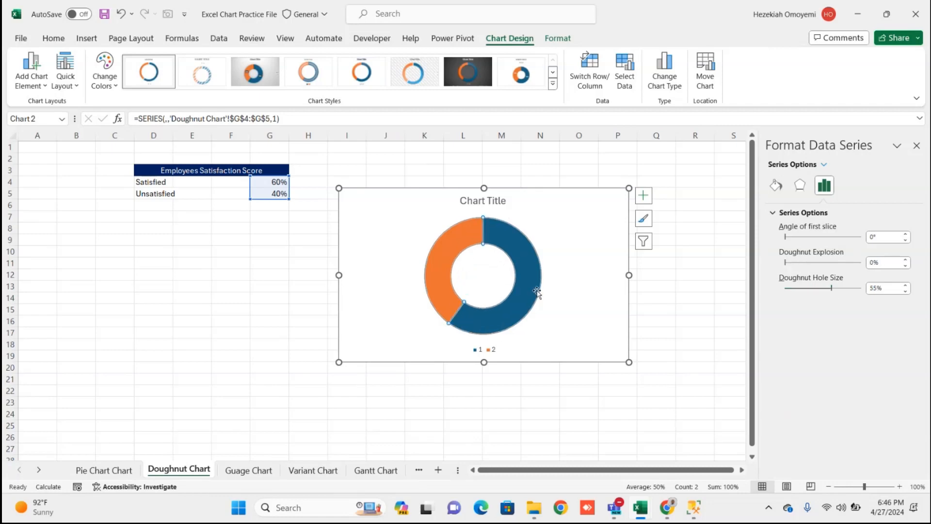
# Set the doughnut chart's category axis labels to the range D4:D5 so the legend uses Satisfied and Unsatisfied
pyautogui.click(481, 350)
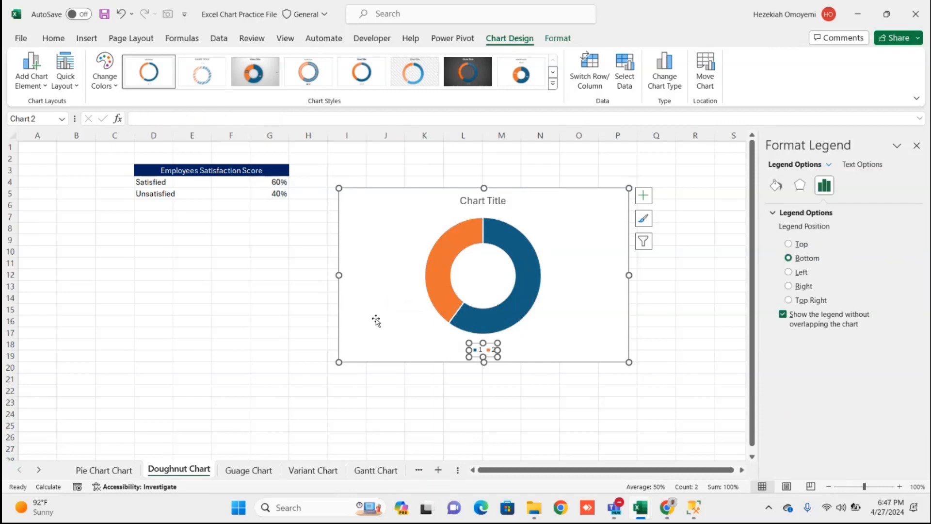
pyautogui.click(461, 353)
pyautogui.rightClick(489, 348)
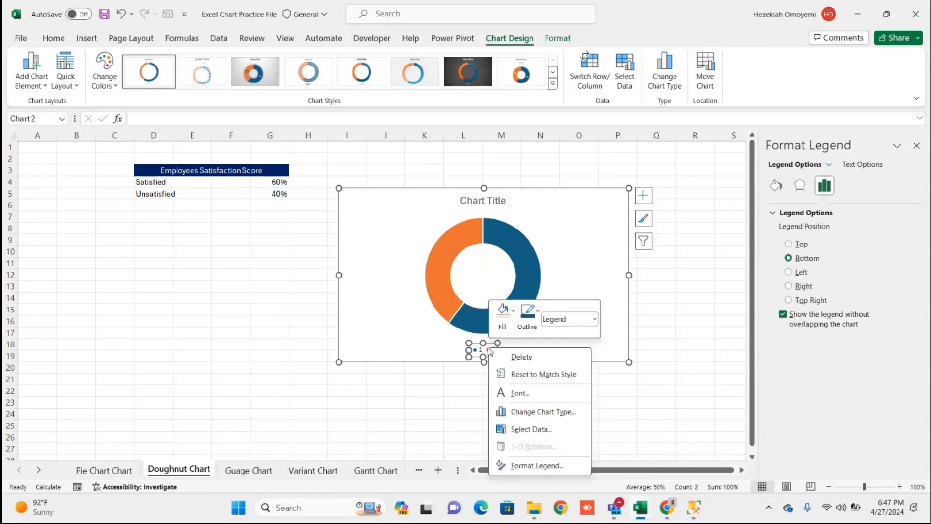
pyautogui.click(537, 430)
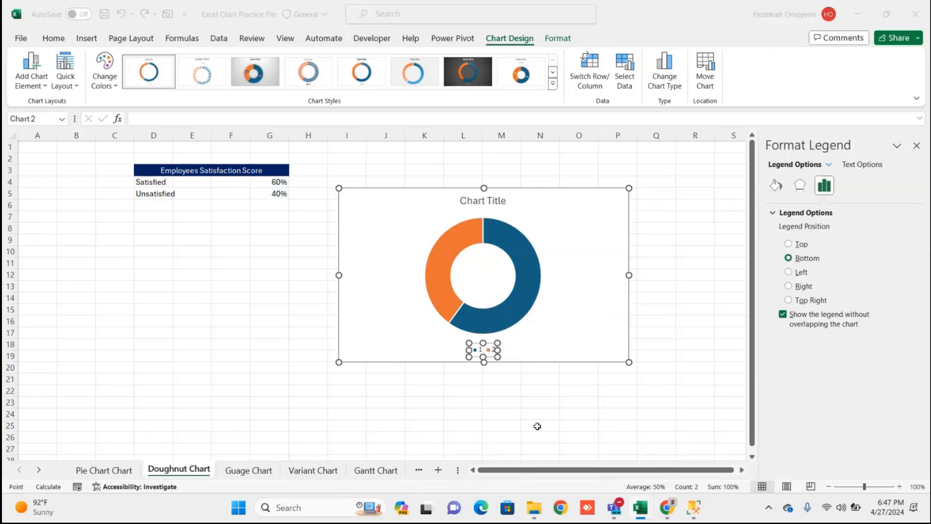
pyautogui.moveTo(237, 212)
pyautogui.mouseDown()
pyautogui.moveTo(543, 245)
pyautogui.moveTo(315, 250)
pyautogui.moveTo(242, 227)
pyautogui.mouseUp()
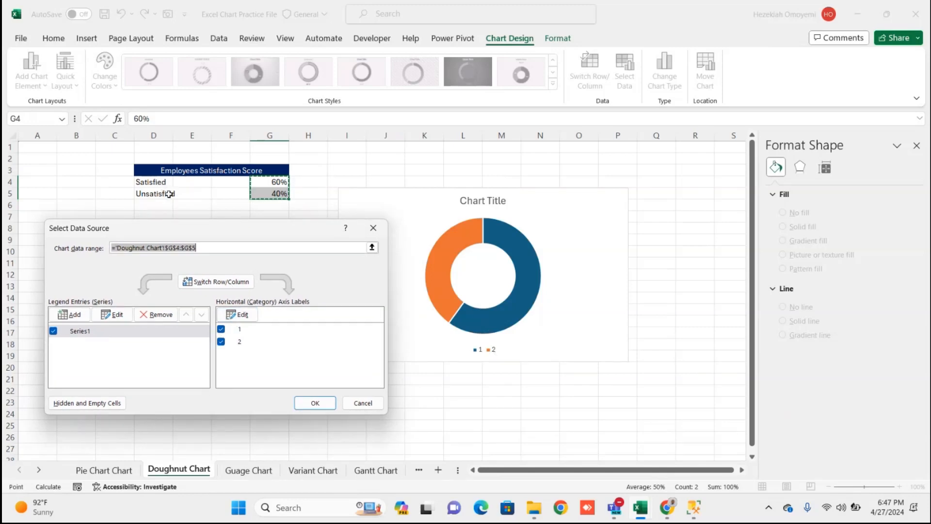
pyautogui.click(231, 316)
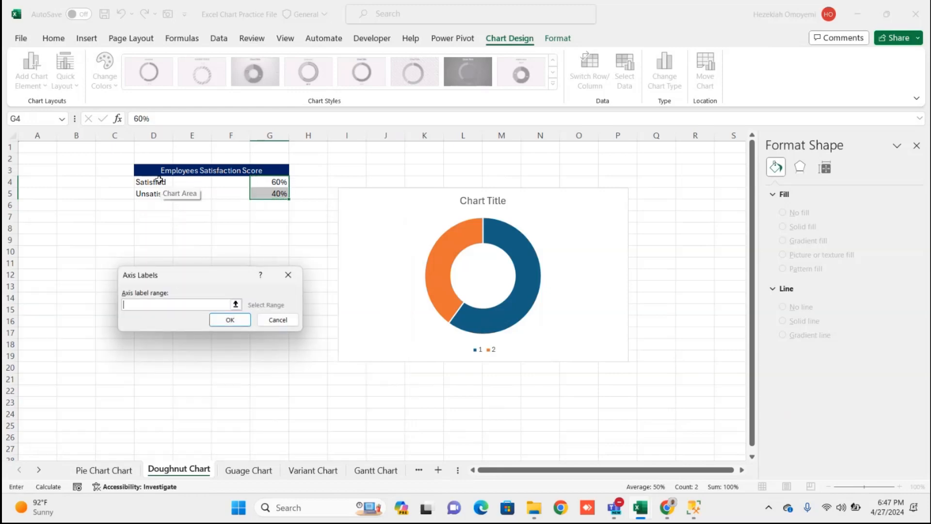
pyautogui.moveTo(158, 182)
pyautogui.mouseDown()
pyautogui.moveTo(158, 207)
pyautogui.moveTo(166, 184)
pyautogui.moveTo(172, 194)
pyautogui.mouseUp()
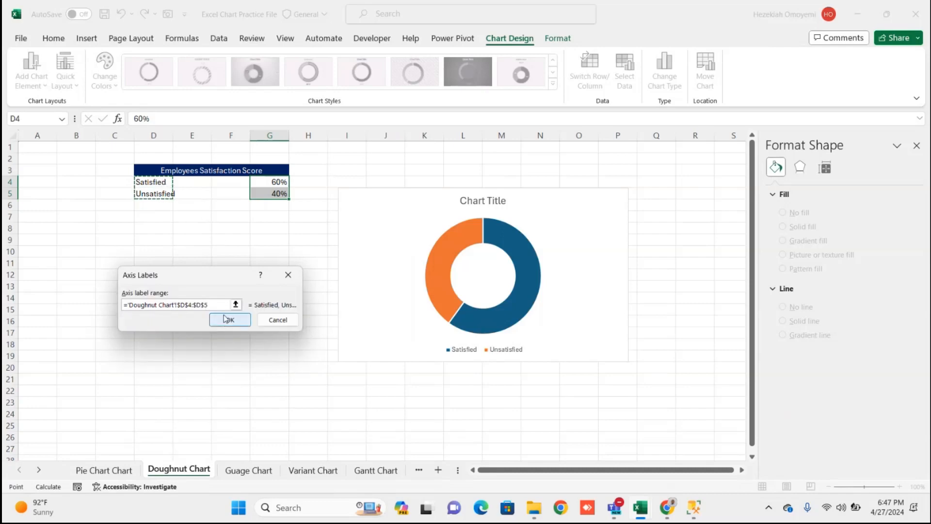
pyautogui.click(230, 320)
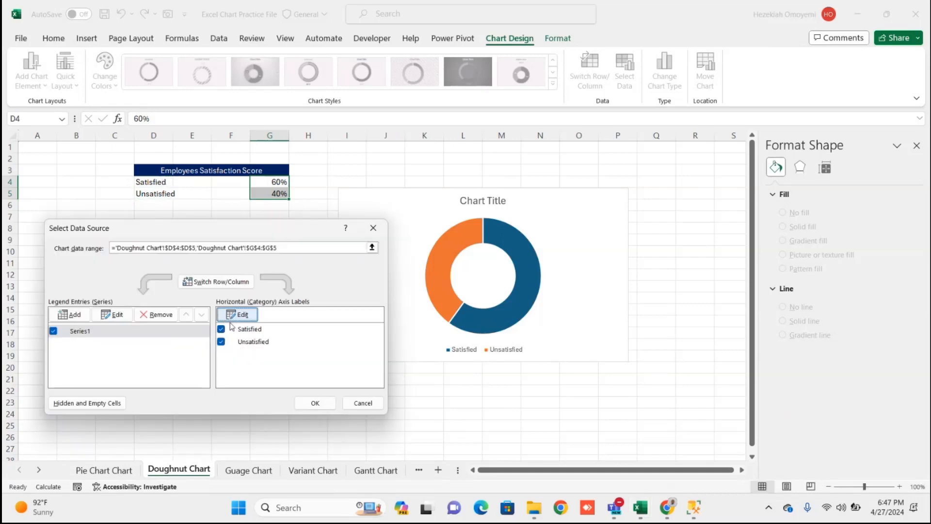
pyautogui.click(316, 403)
pyautogui.click(480, 351)
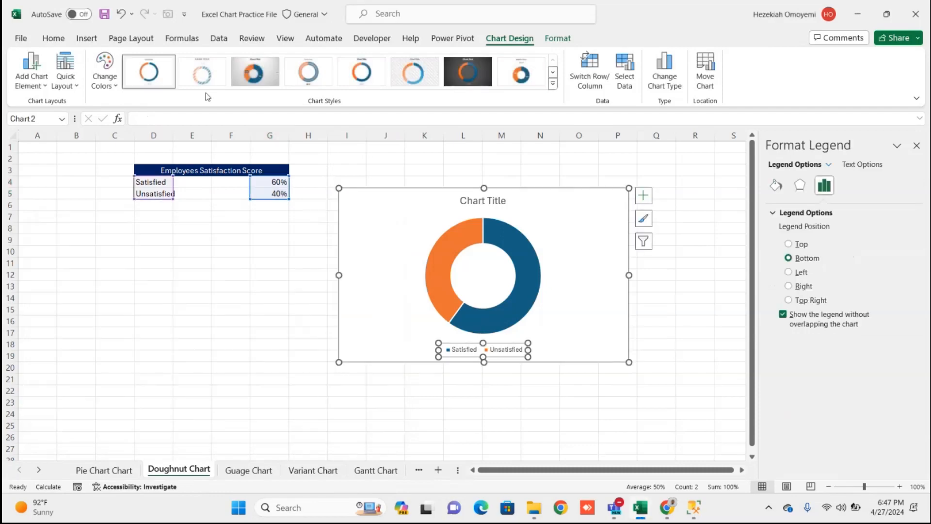
# Format the doughnut chart's legend text as black and bold
pyautogui.click(53, 38)
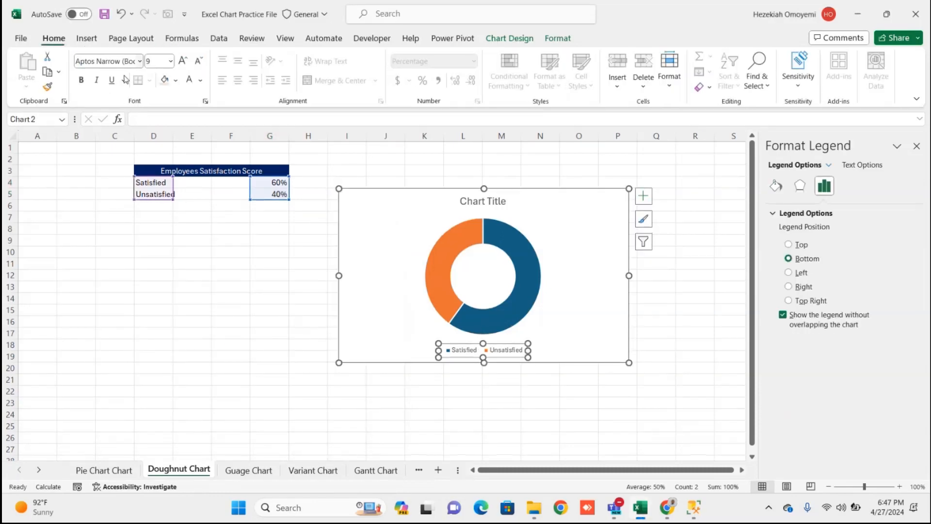
pyautogui.click(201, 80)
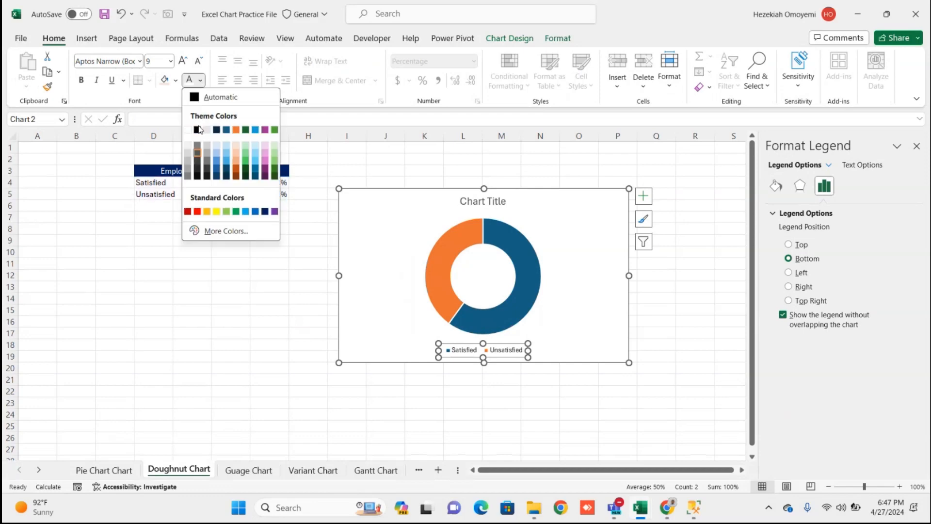
pyautogui.click(197, 130)
pyautogui.click(81, 80)
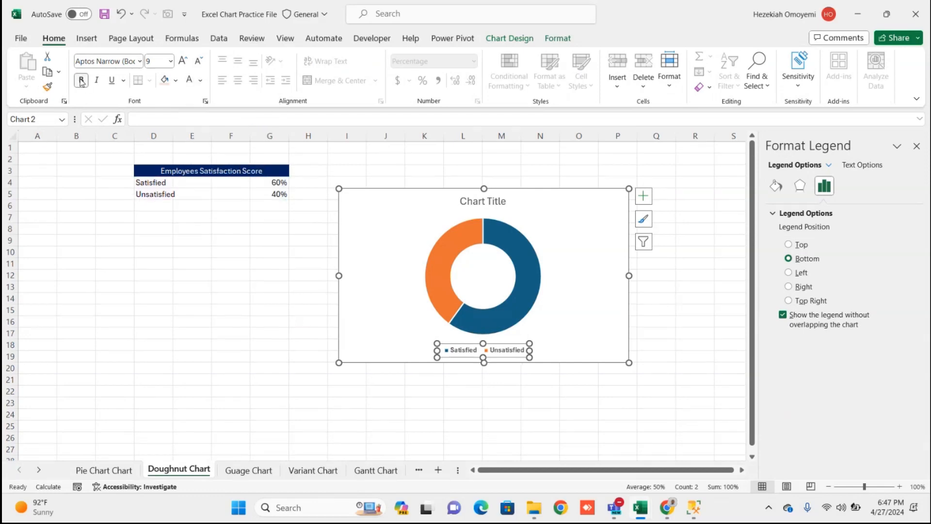
# Add data labels to the doughnut series and format them as bold white text
pyautogui.click(447, 244)
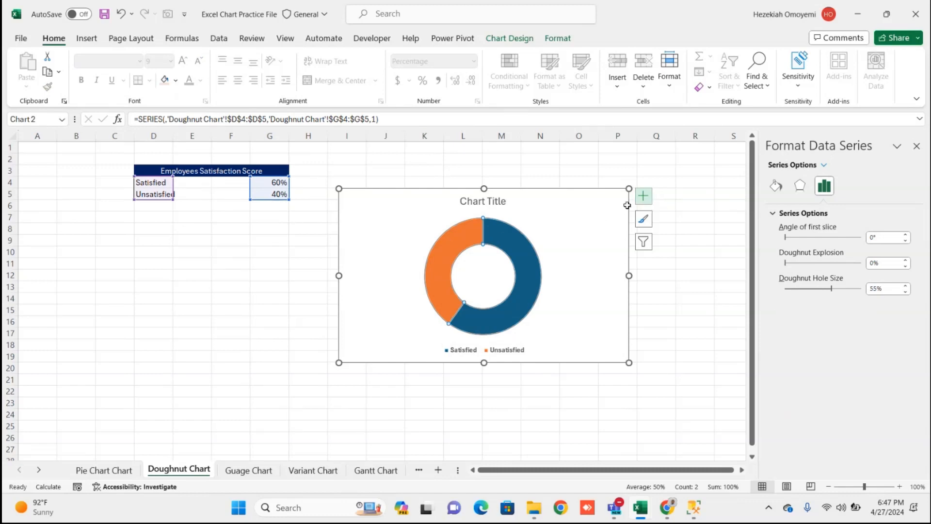
pyautogui.rightClick(499, 232)
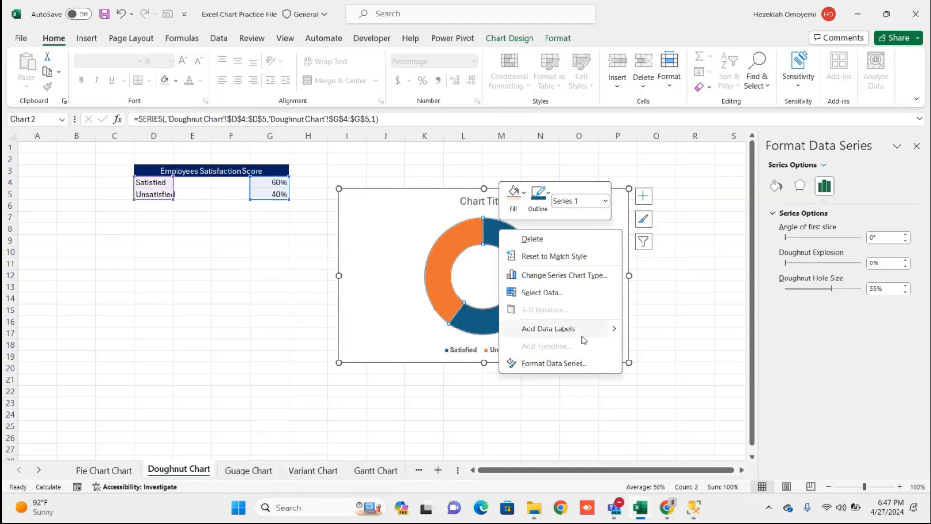
pyautogui.moveTo(603, 332)
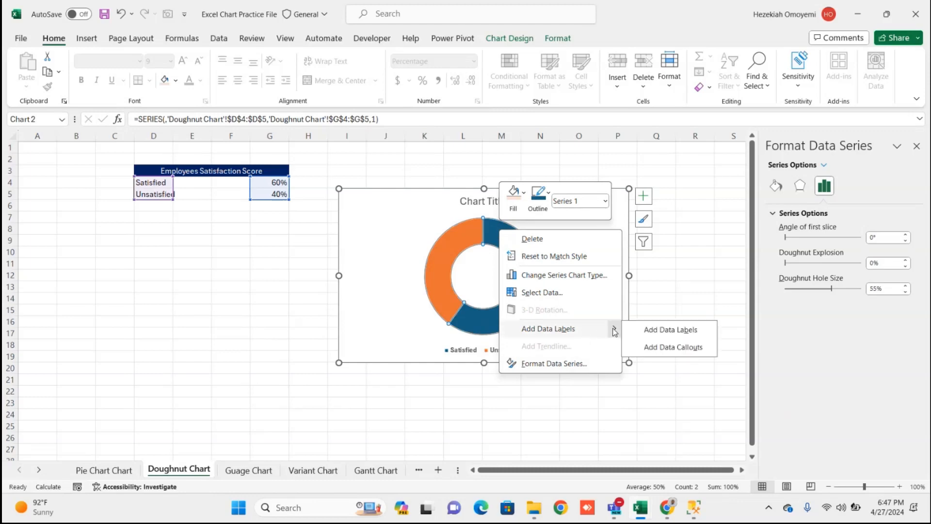
pyautogui.click(652, 332)
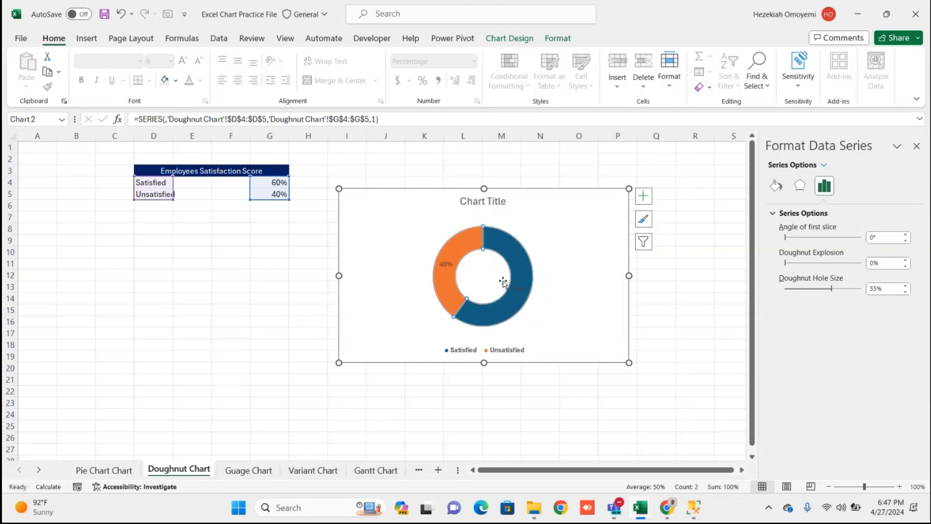
pyautogui.click(520, 288)
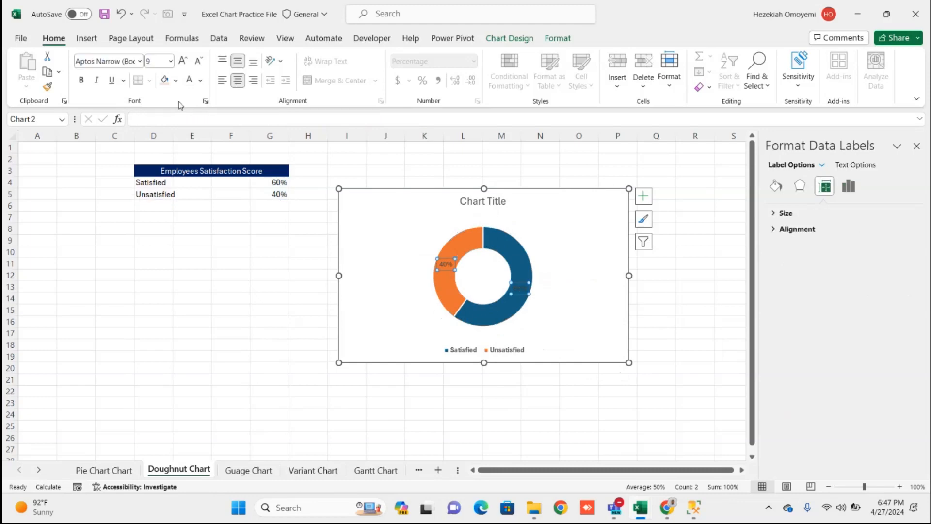
pyautogui.click(189, 79)
pyautogui.click(81, 80)
# Fill only the Satisfied slice of the doughnut with the standard dark blue color
pyautogui.click(489, 237)
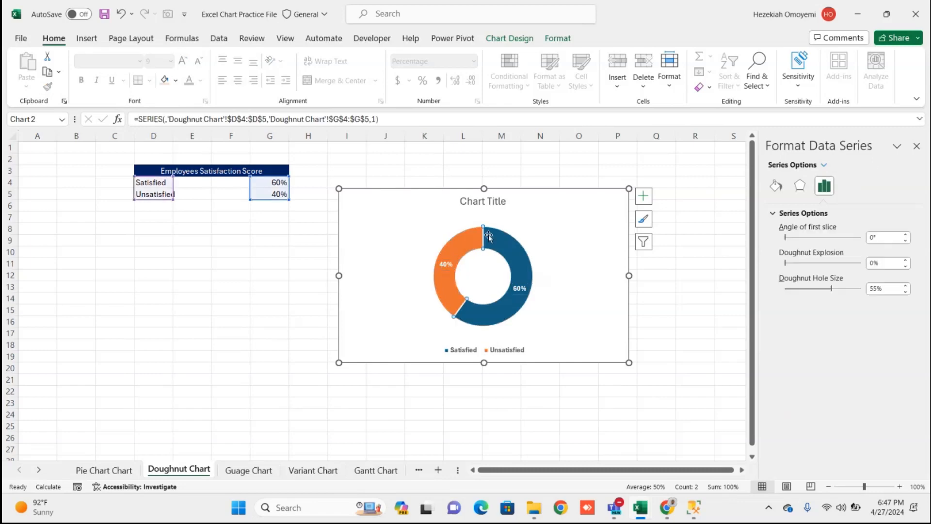
pyautogui.click(489, 237)
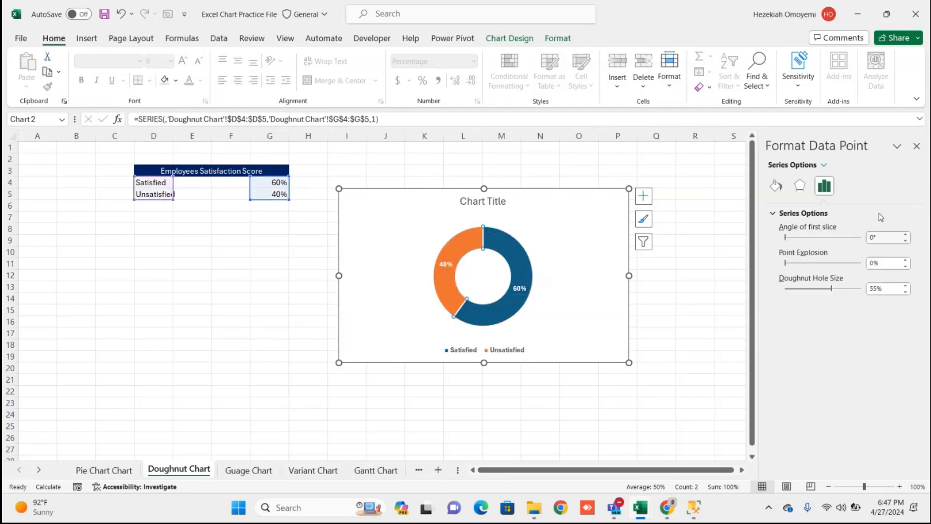
pyautogui.click(777, 185)
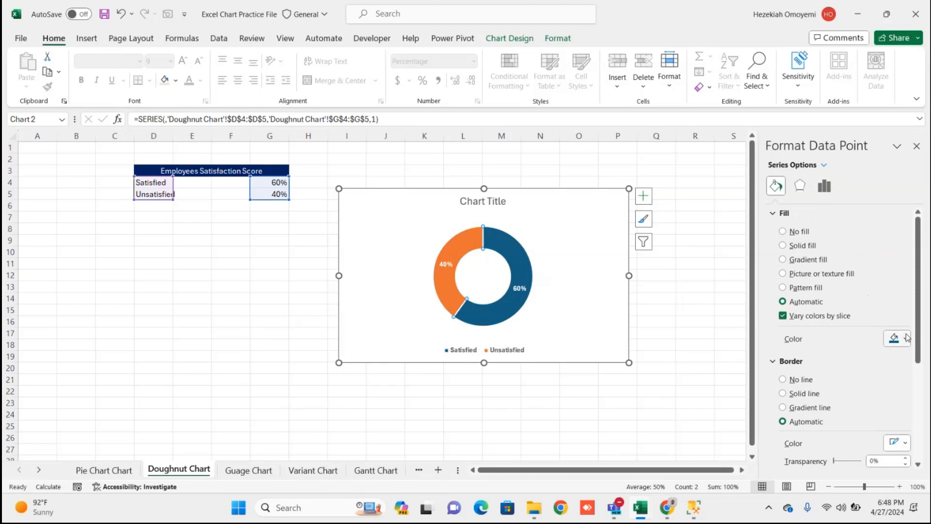
pyautogui.click(906, 339)
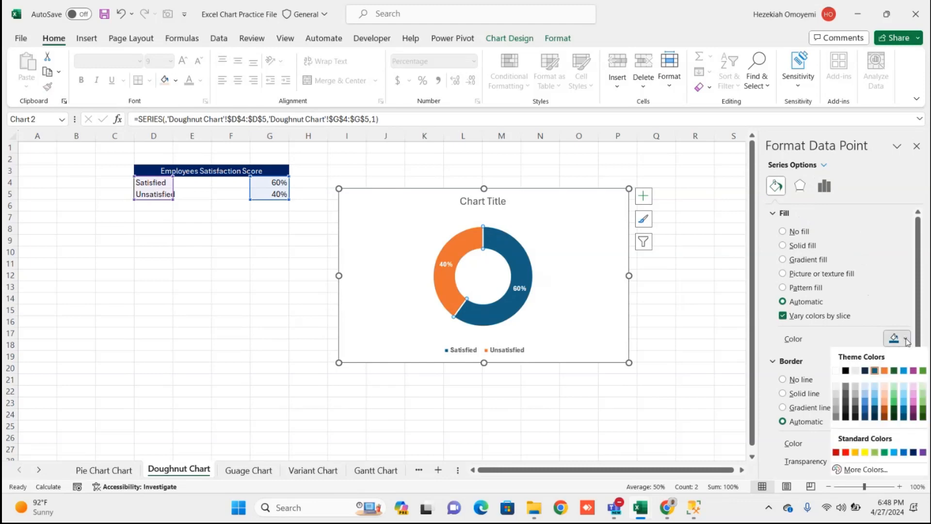
pyautogui.click(914, 452)
# Fill the Unsatisfied slice with the lightest blue theme tint
pyautogui.click(454, 253)
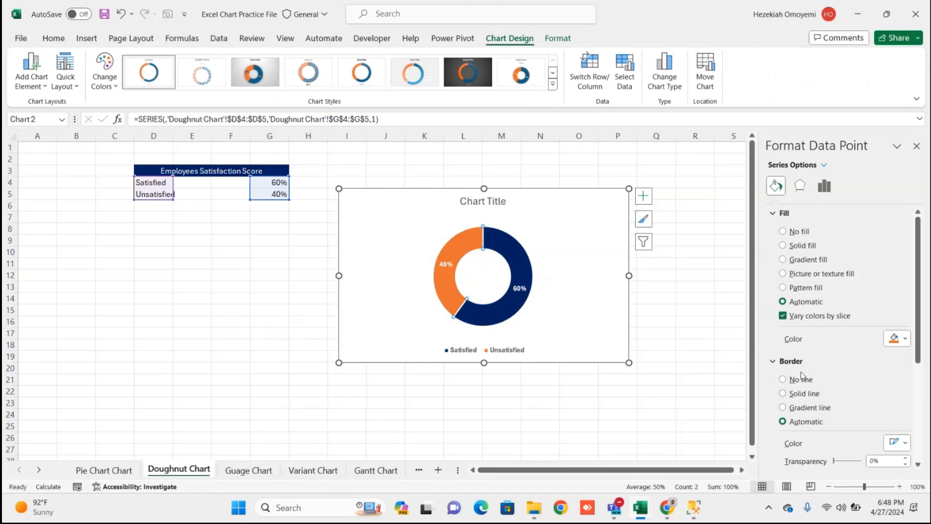
pyautogui.click(904, 341)
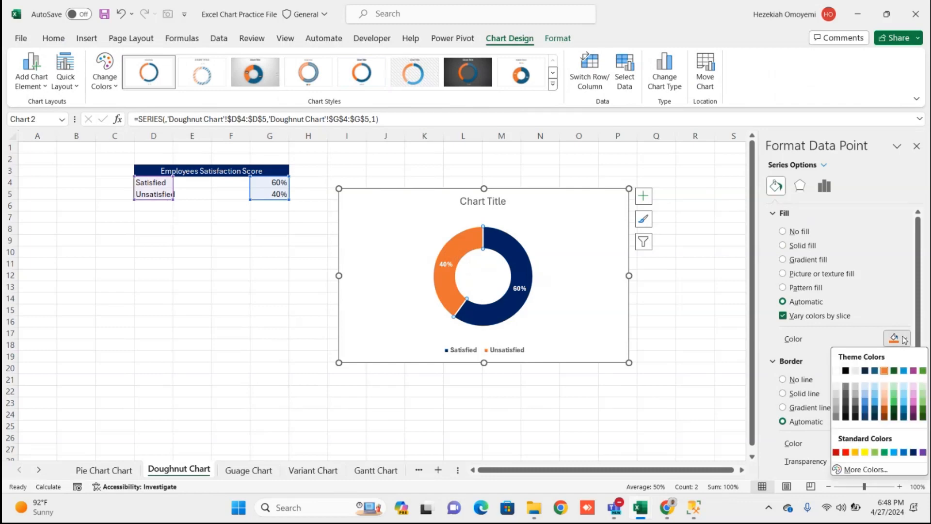
pyautogui.click(876, 388)
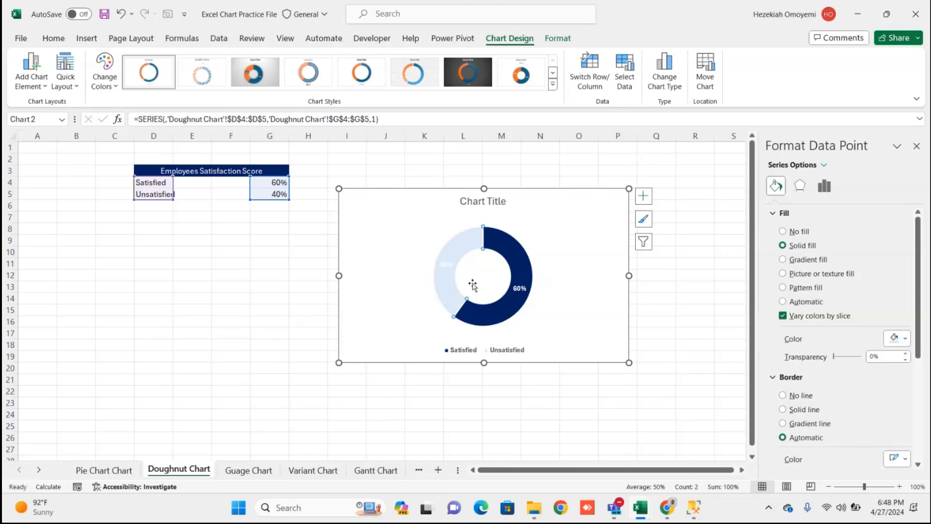
# Change the font color of only the Unsatisfied slice's data label to black
pyautogui.click(446, 266)
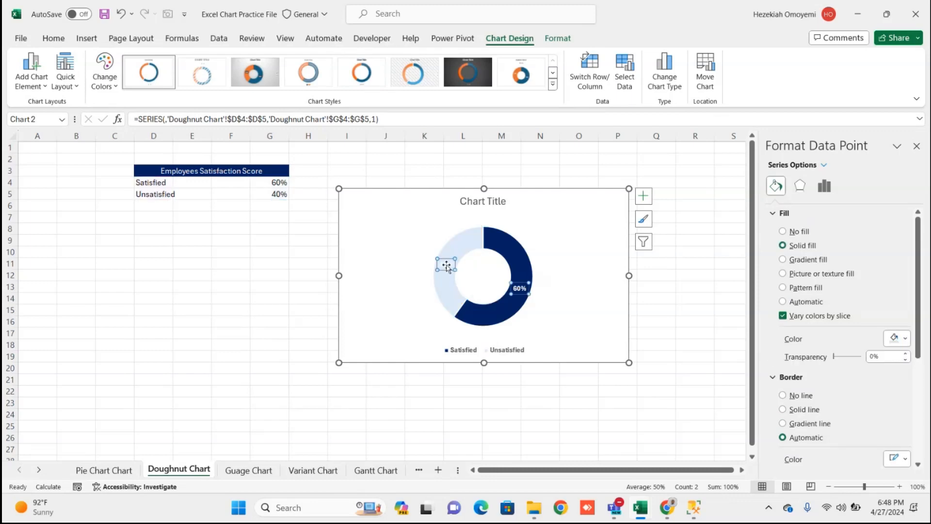
pyautogui.click(446, 265)
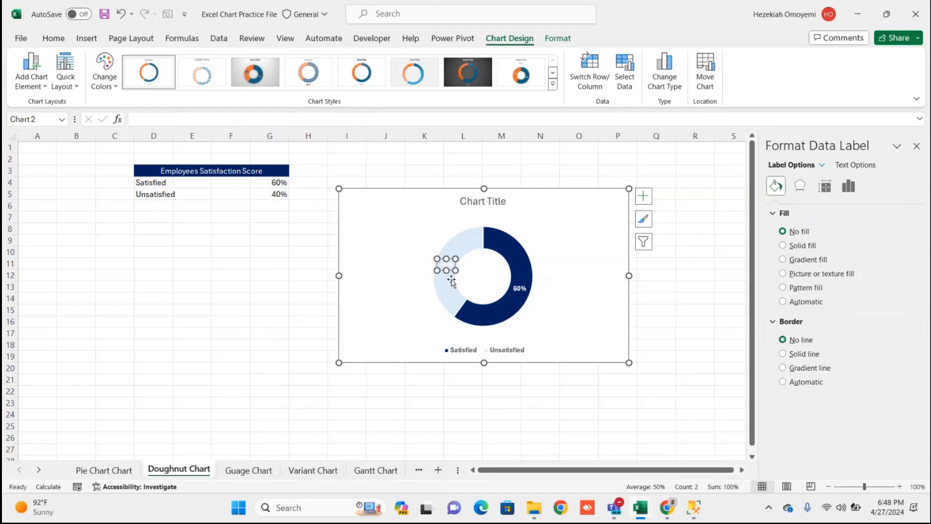
pyautogui.click(54, 38)
pyautogui.click(202, 82)
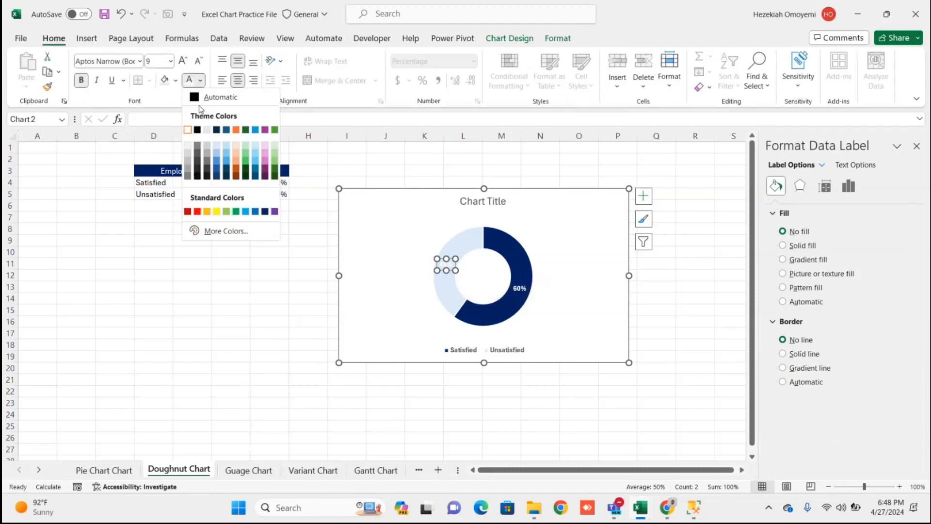
pyautogui.click(198, 129)
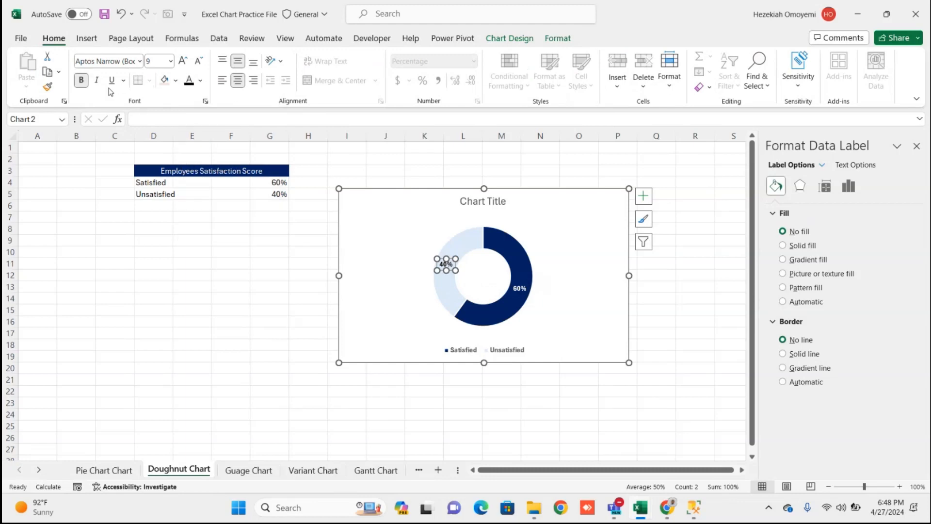
# Inspect the Satisfied and Unsatisfied percentage cells G4 and G5
pyautogui.click(459, 393)
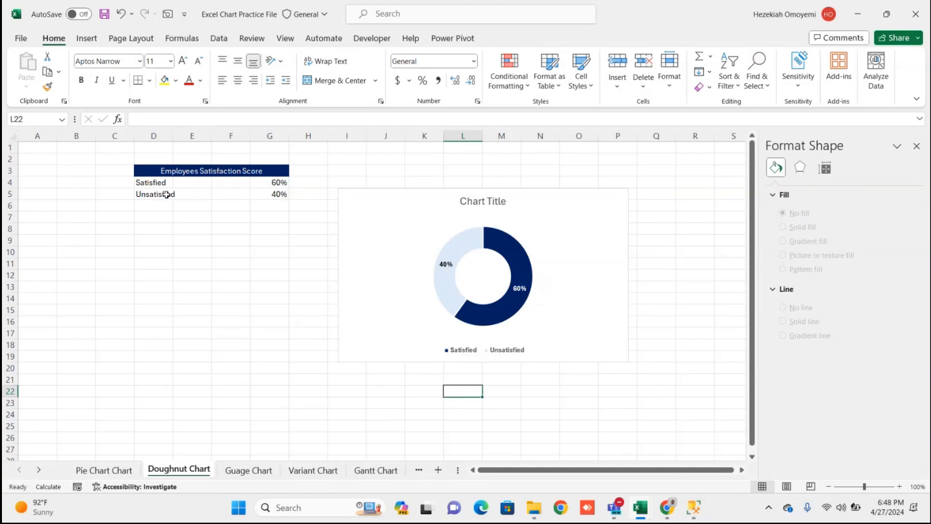
pyautogui.click(275, 184)
pyautogui.click(280, 198)
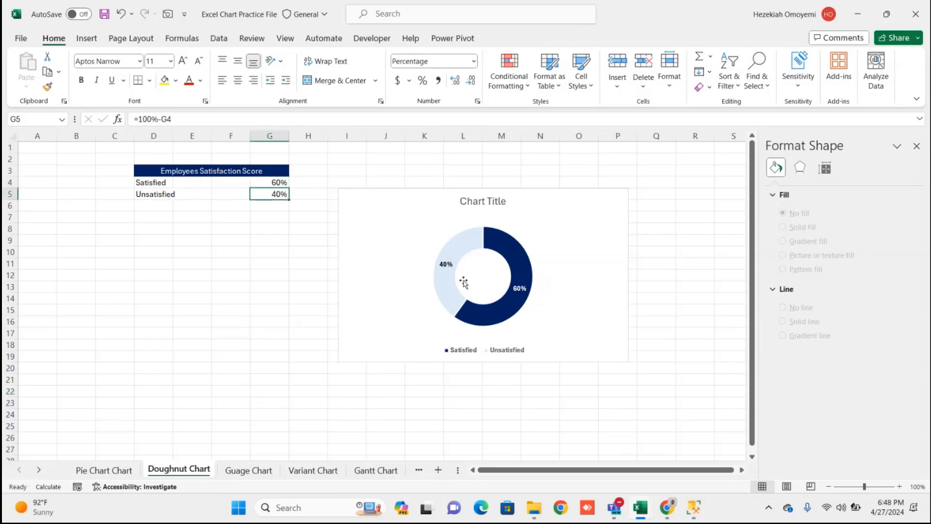
# Try enlarging the doughnut's plot area within the chart, and undo the resize
pyautogui.click(482, 279)
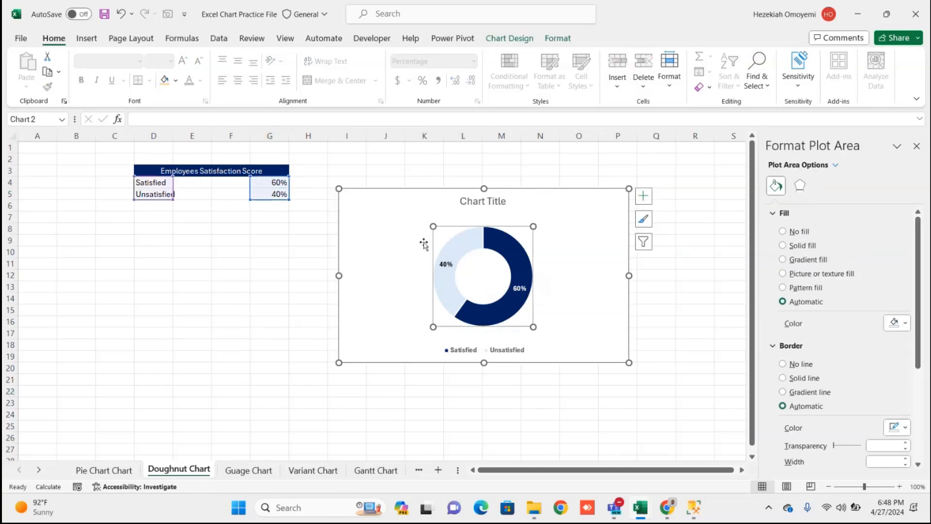
pyautogui.moveTo(433, 226); pyautogui.dragTo(395, 214)
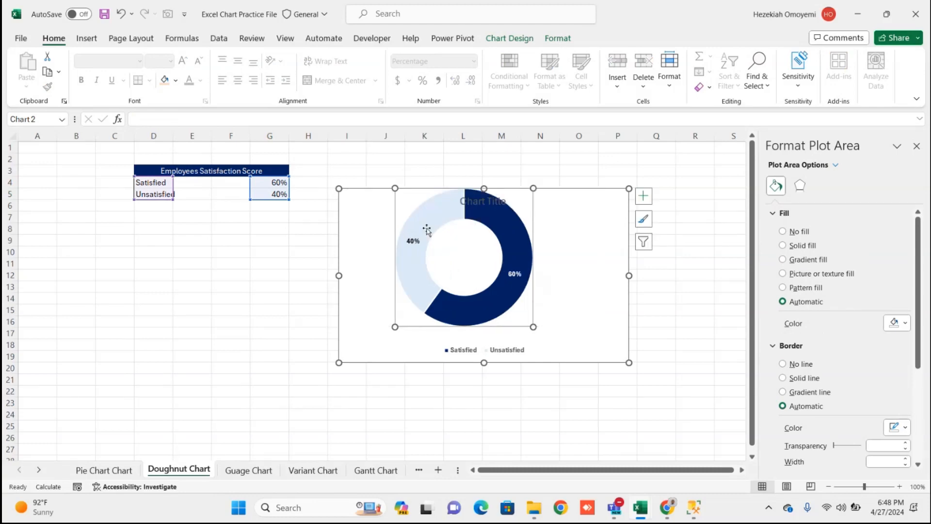
pyautogui.click(438, 203)
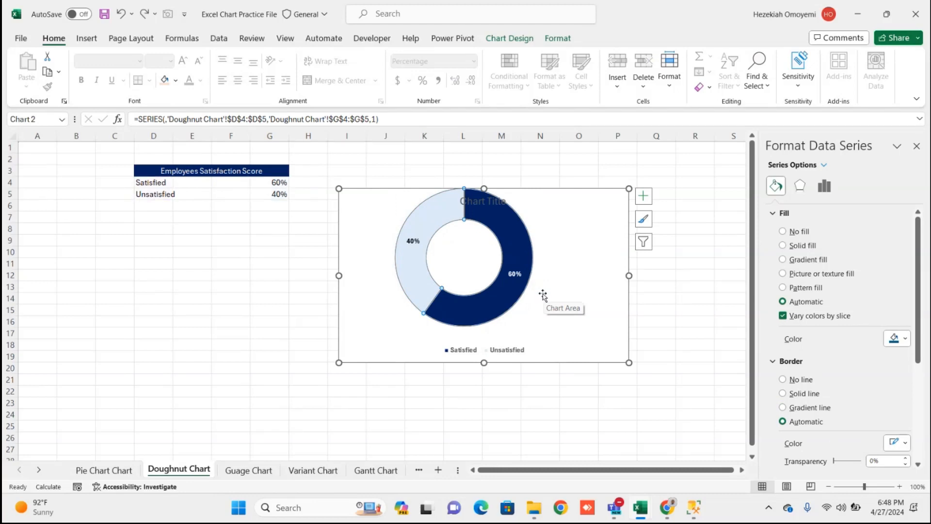
pyautogui.hotkey('ctrl', 'z')
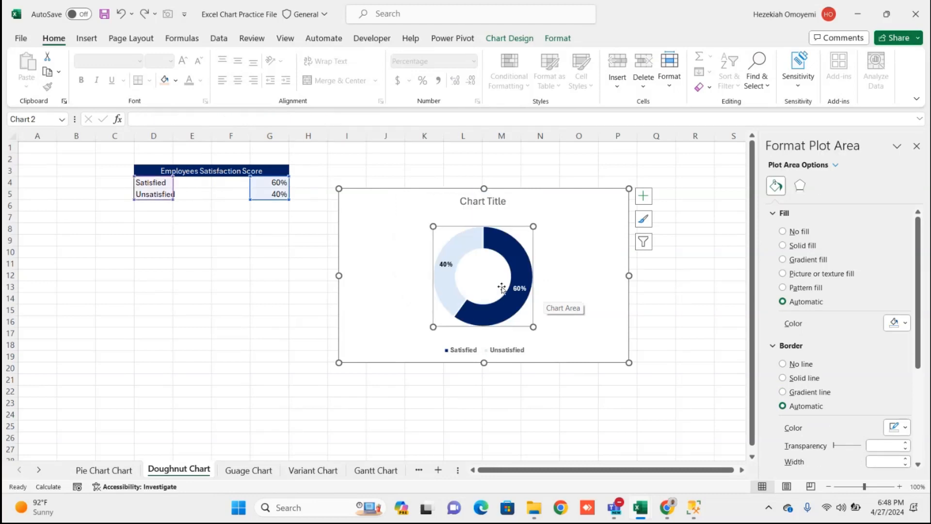
pyautogui.click(258, 272)
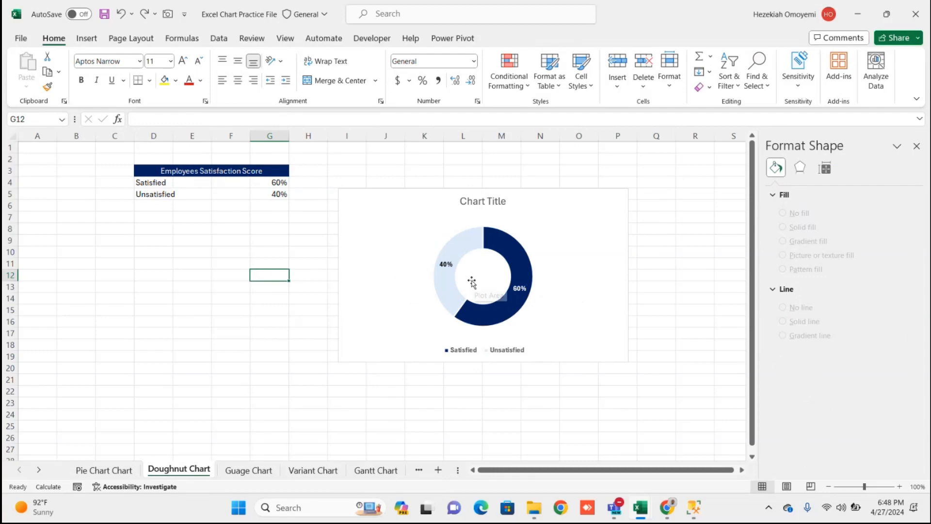
# Insert a small text box inside the doughnut's hole and undo the accidental shift of the plot area
pyautogui.click(385, 276)
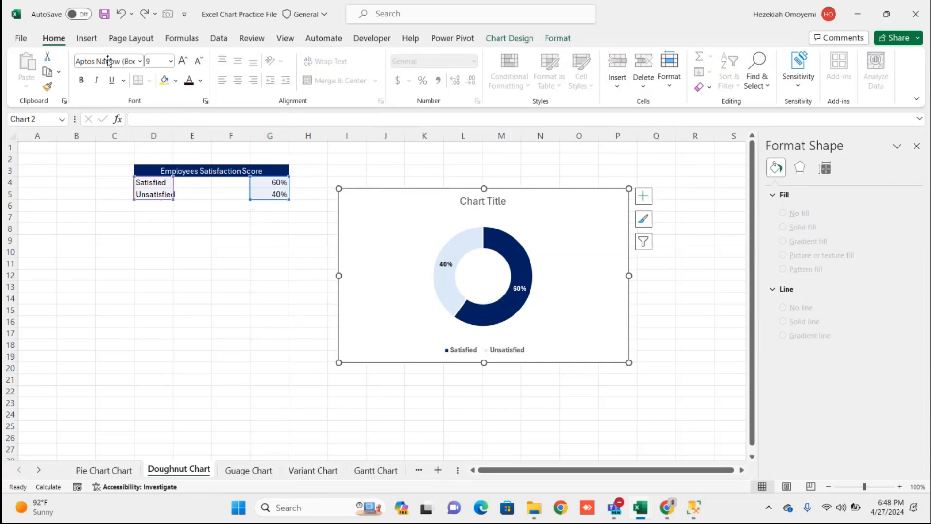
pyautogui.click(86, 38)
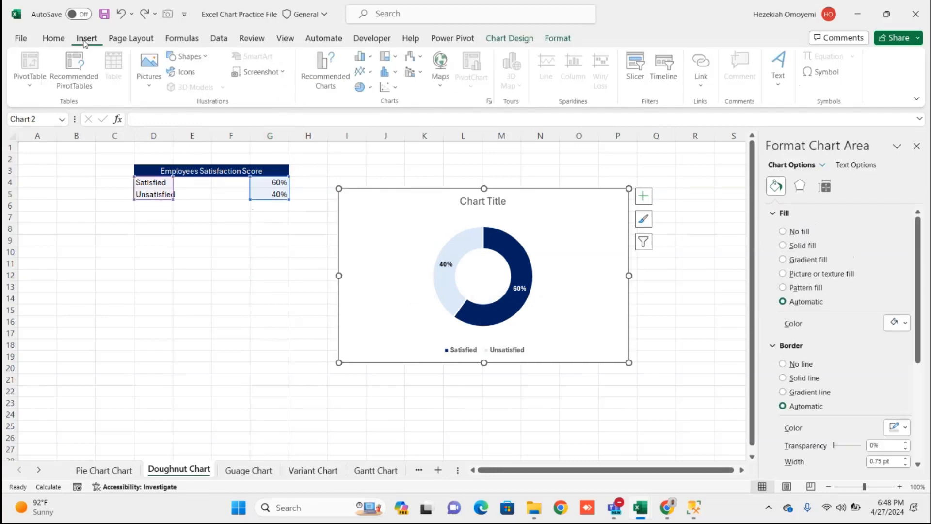
pyautogui.click(209, 57)
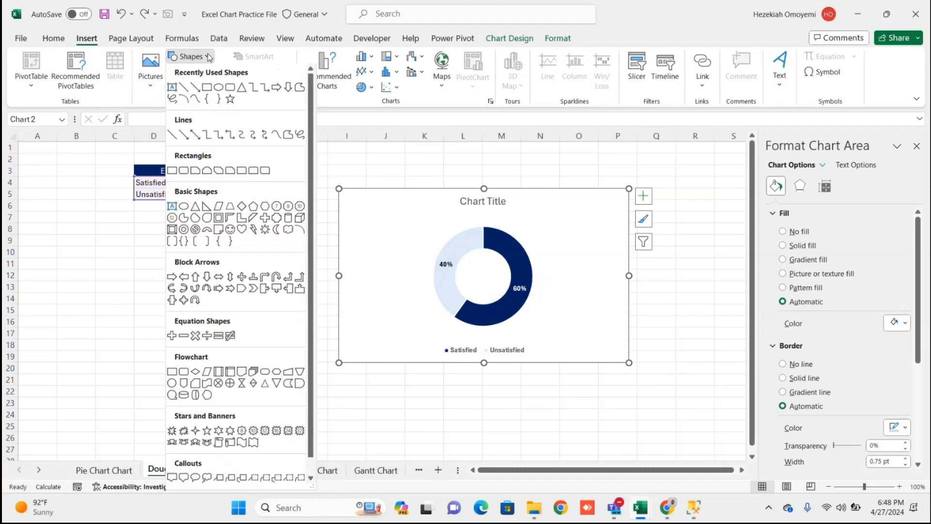
pyautogui.click(172, 88)
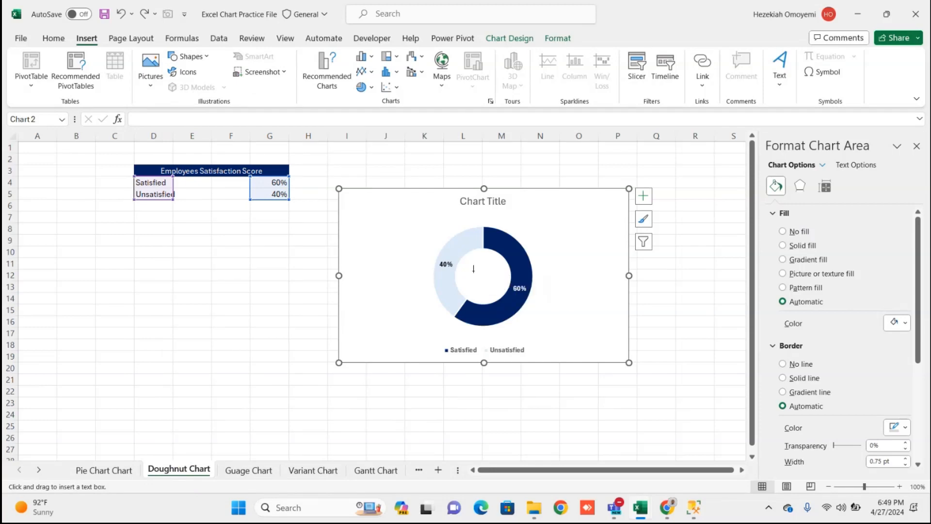
pyautogui.moveTo(473, 272)
pyautogui.mouseDown()
pyautogui.moveTo(493, 292)
pyautogui.moveTo(462, 281)
pyautogui.moveTo(508, 282)
pyautogui.mouseUp()
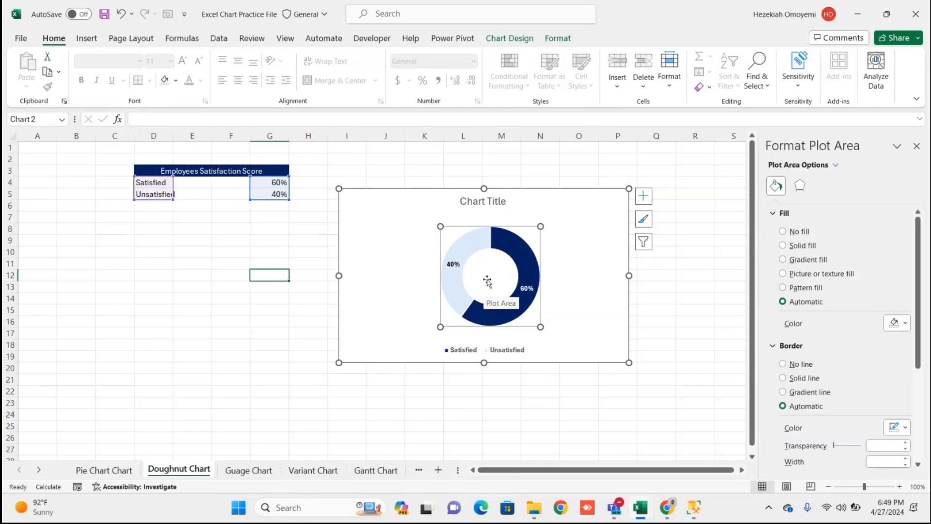
pyautogui.click(399, 286)
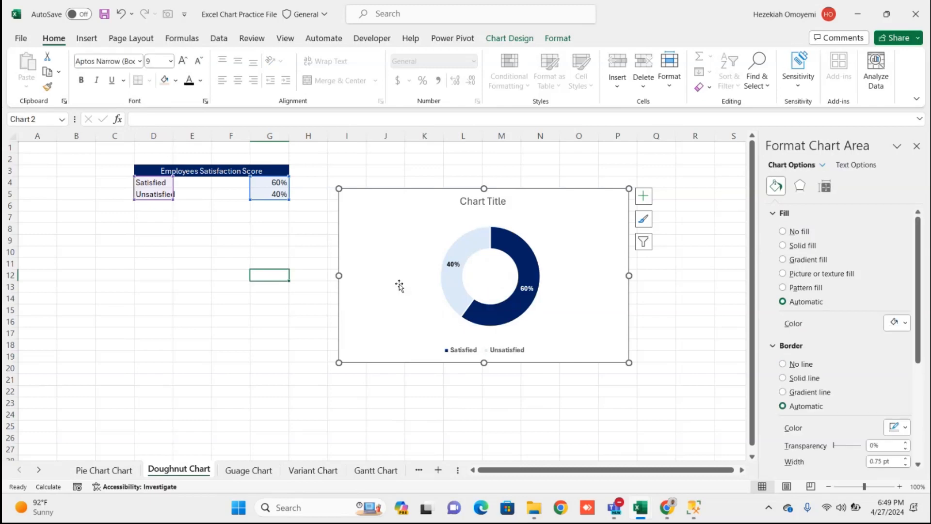
pyautogui.hotkey('ctrl', 'z')
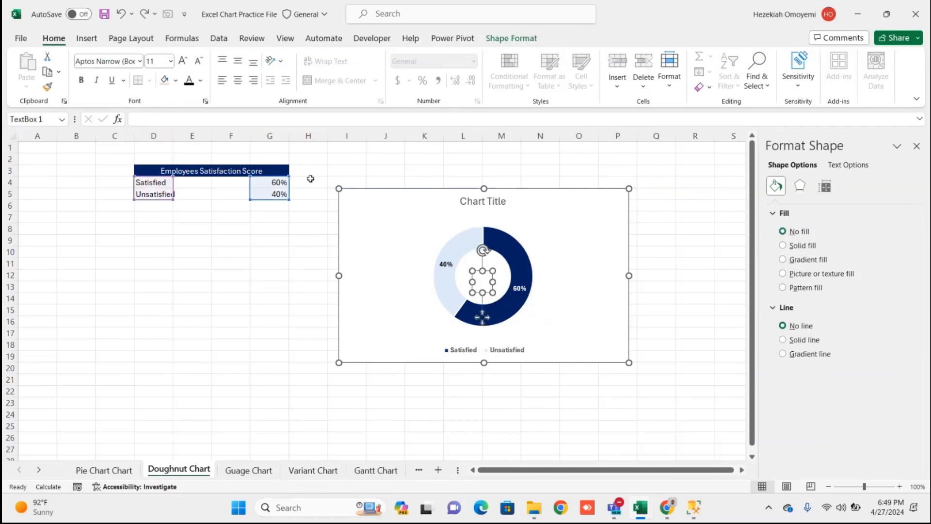
# Link the text box in the doughnut's hole to the Satisfied percentage with the formula ='Doughnut Chart'!$G$4
pyautogui.click(247, 114)
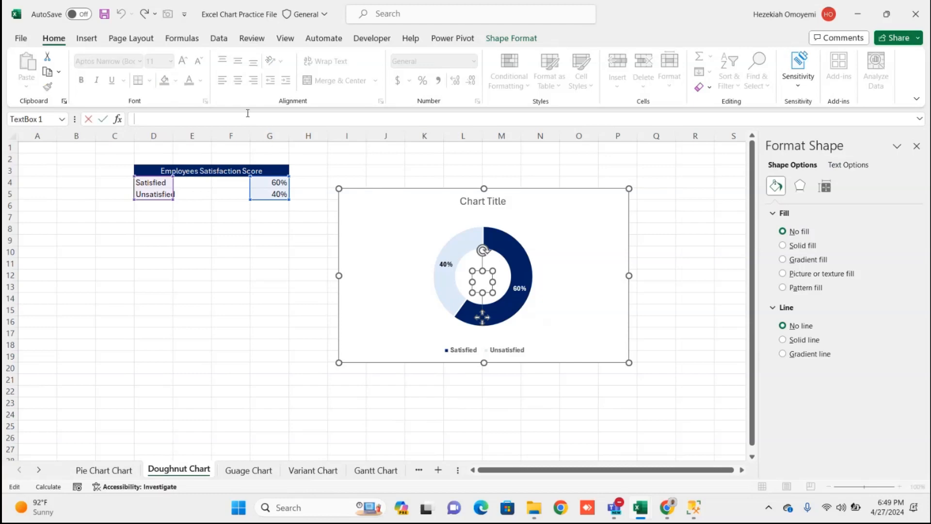
pyautogui.write('=')
pyautogui.click(264, 184)
pyautogui.press('Return')
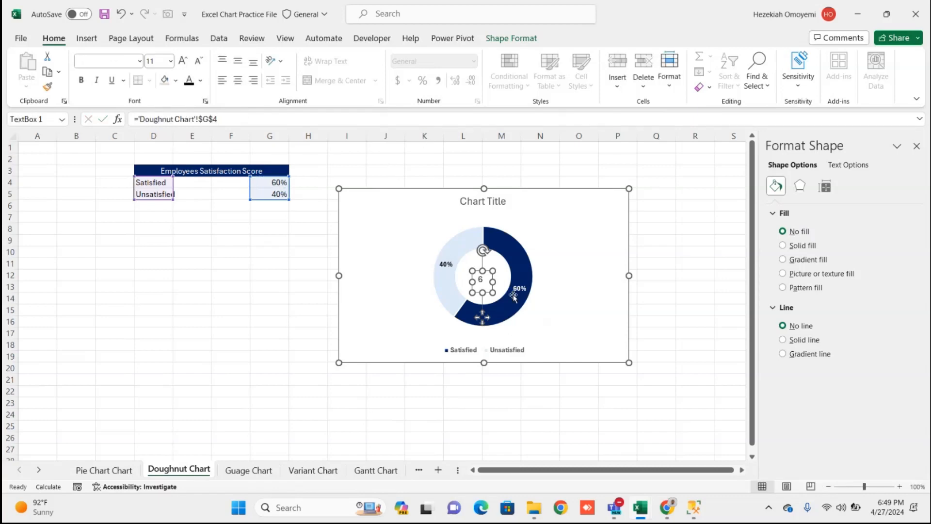
# Widen the linked text box in the doughnut's hole, centre its text horizontally and set the font size to 24
pyautogui.moveTo(492, 282); pyautogui.dragTo(506, 282)
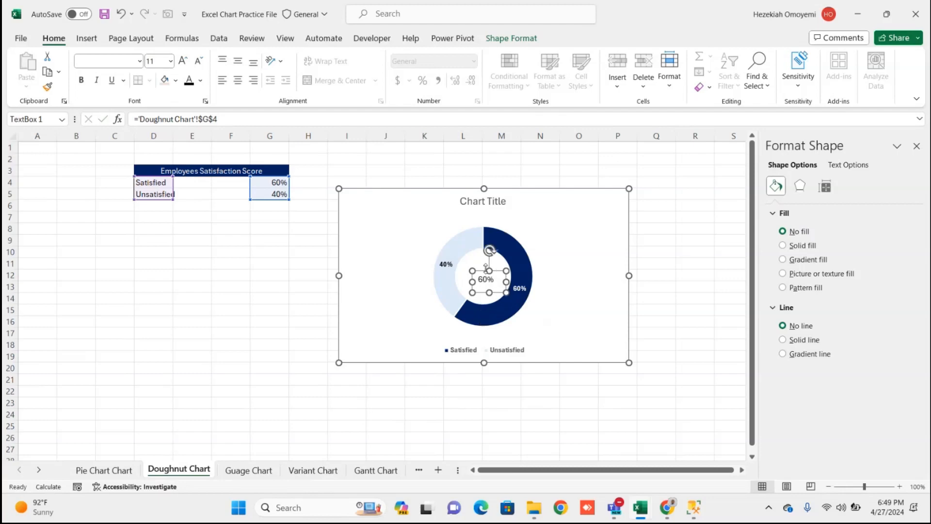
pyautogui.click(238, 80)
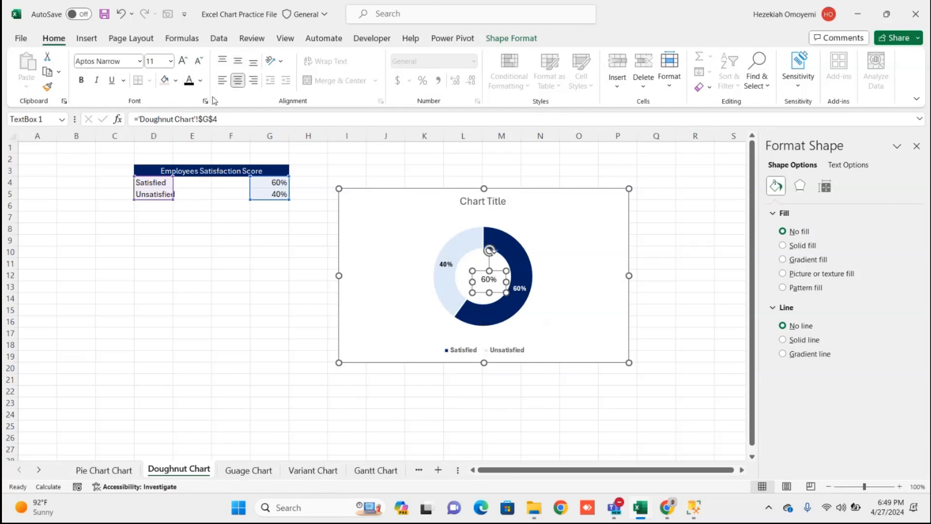
pyautogui.click(170, 61)
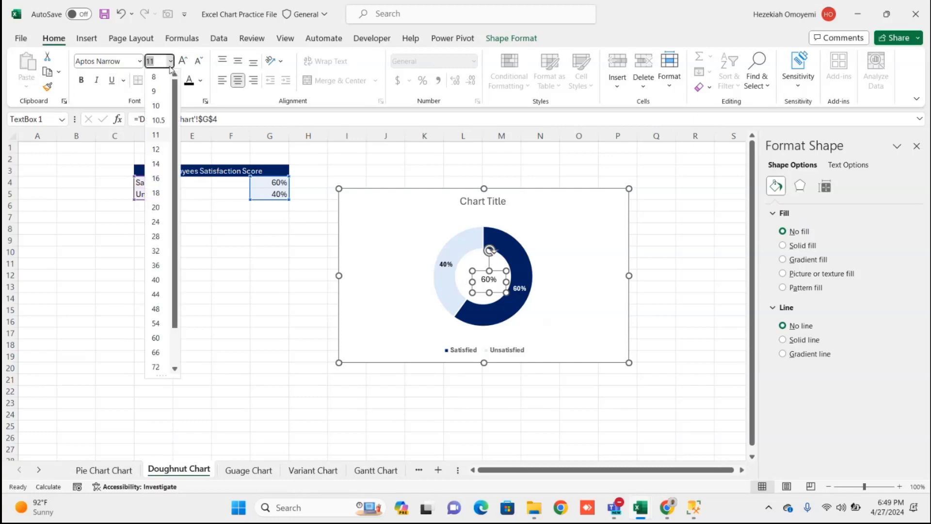
pyautogui.click(155, 222)
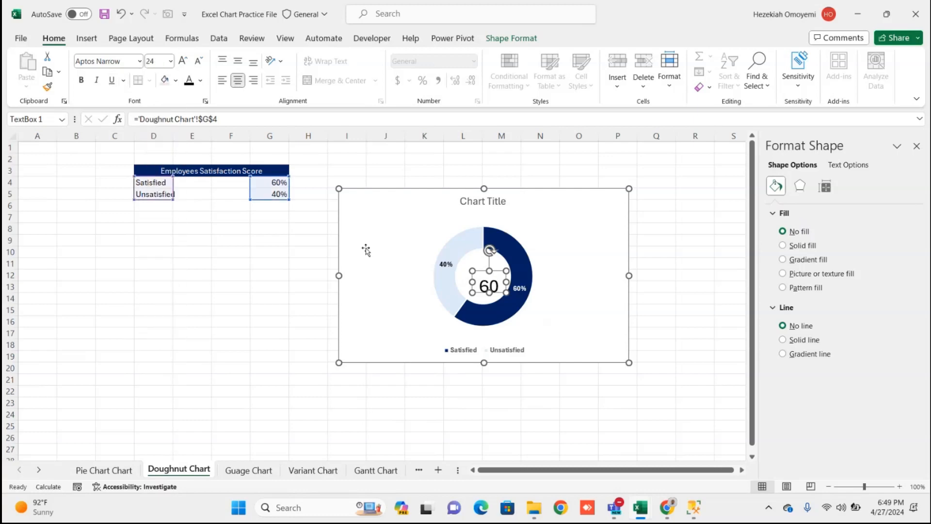
# Enlarge the doughnut's plot area, then enlarge the percentage text box to fit its text and centre it in the hole
pyautogui.moveTo(467, 265); pyautogui.dragTo(464, 259)
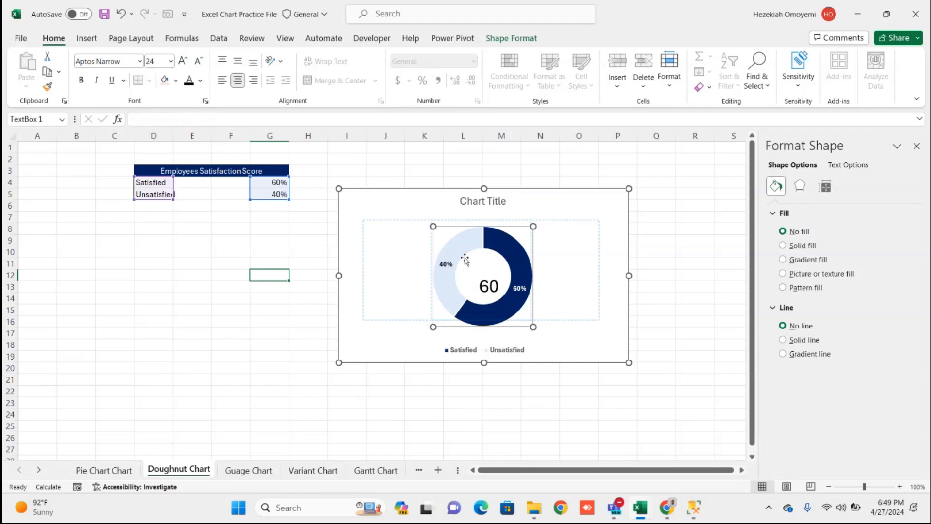
pyautogui.moveTo(532, 321); pyautogui.dragTo(552, 328)
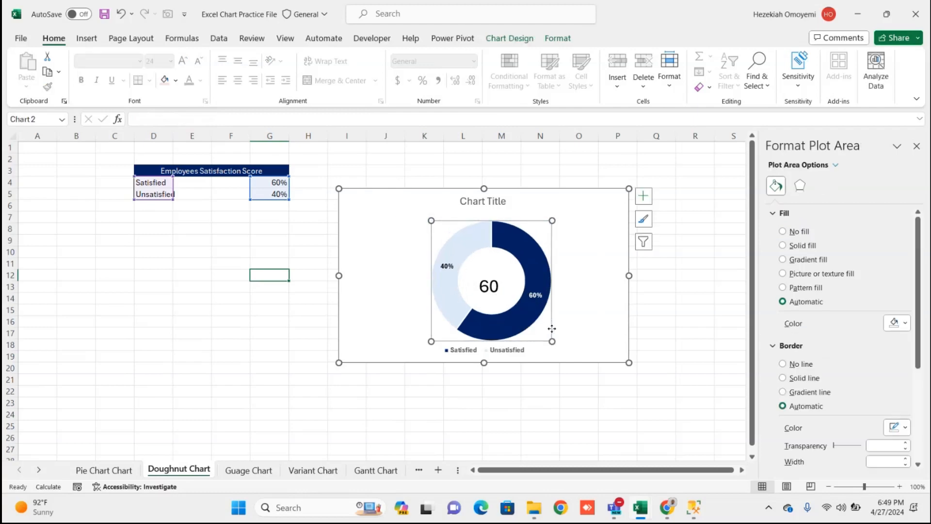
pyautogui.click(493, 287)
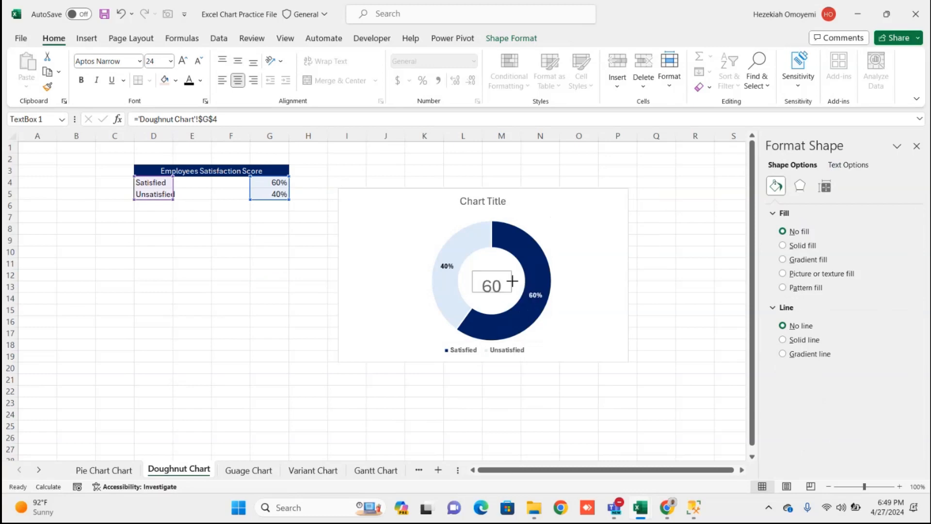
pyautogui.moveTo(512, 281); pyautogui.dragTo(496, 306)
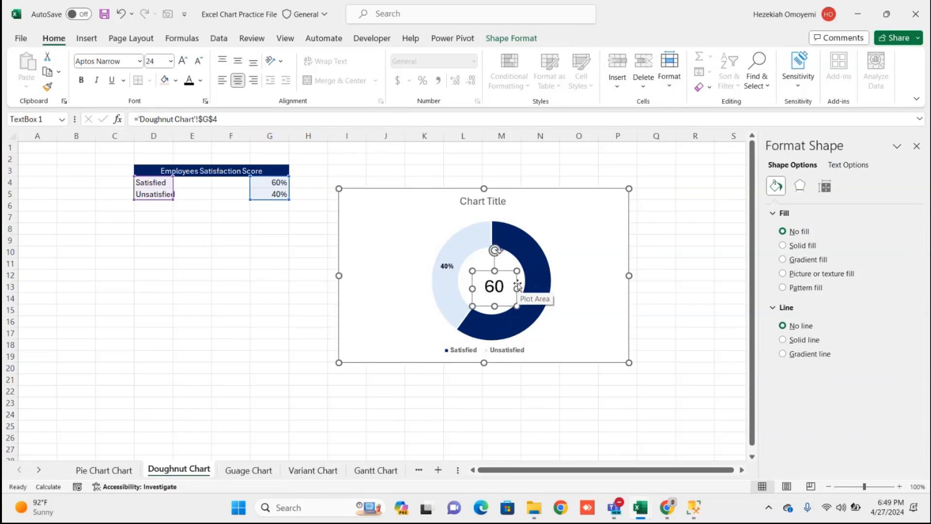
pyautogui.moveTo(516, 290); pyautogui.dragTo(529, 290)
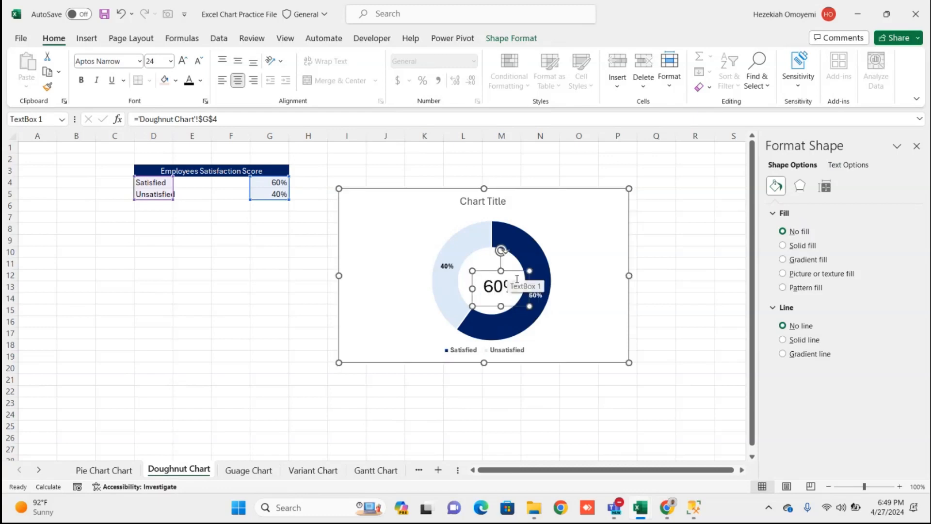
pyautogui.click(650, 262)
pyautogui.click(502, 285)
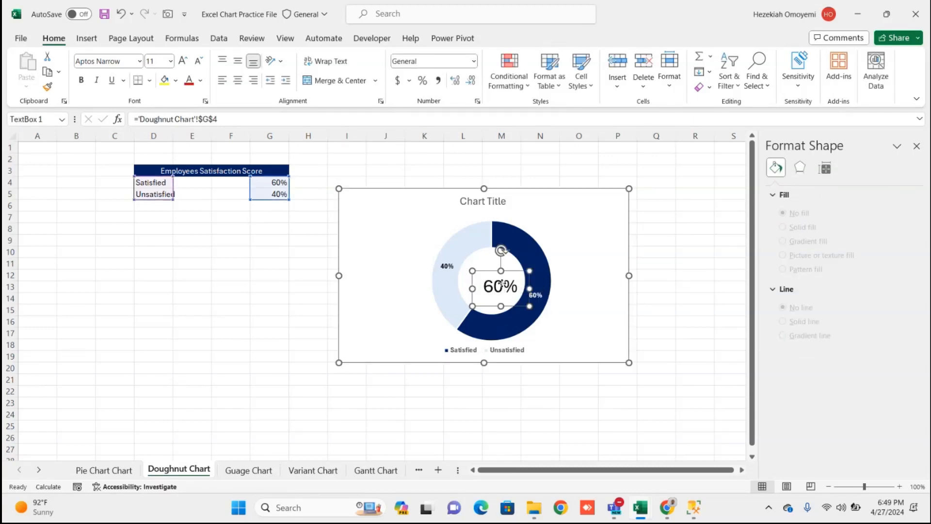
pyautogui.moveTo(502, 285)
pyautogui.mouseDown()
pyautogui.moveTo(490, 273)
pyautogui.moveTo(494, 281)
pyautogui.mouseUp()
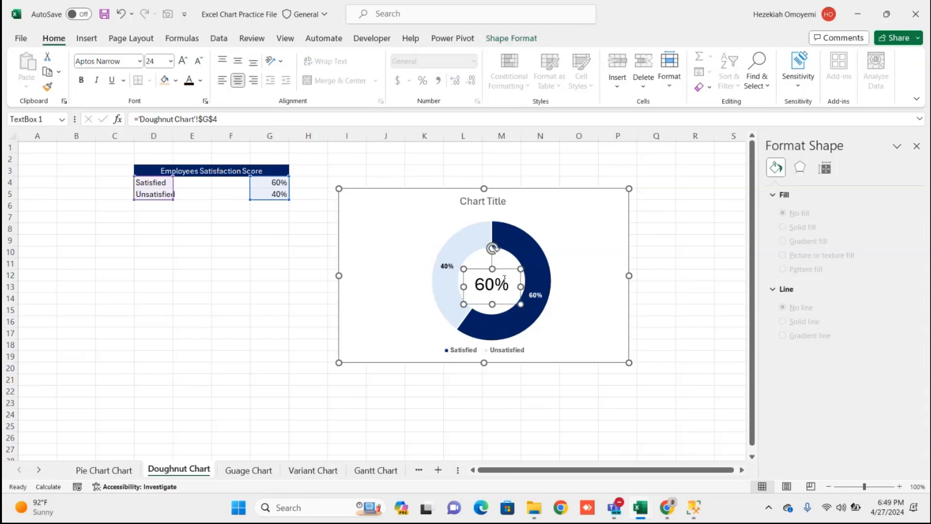
pyautogui.click(293, 263)
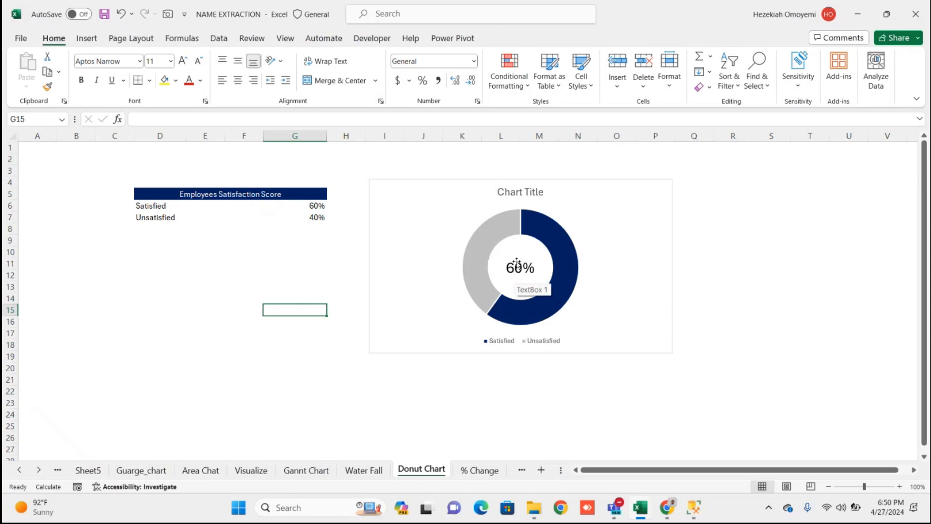
# Inspect the linked text box and legend of the reference doughnut on the NAME EXTRACTION workbook's Donut Chart sheet
pyautogui.click(517, 265)
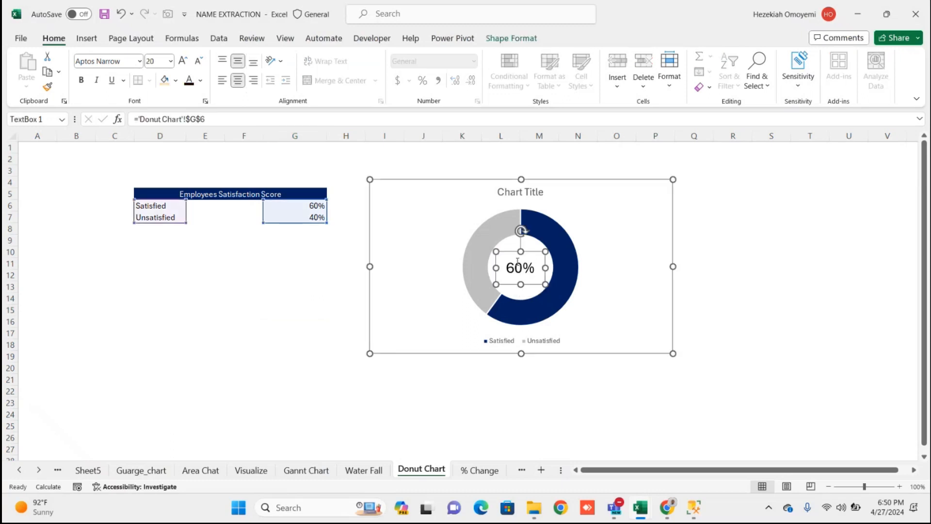
pyautogui.click(496, 345)
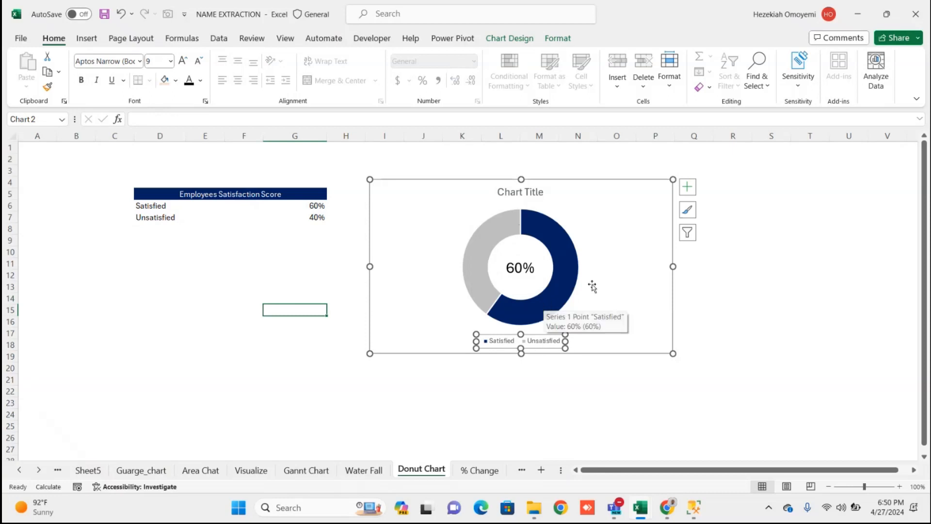
pyautogui.click(623, 270)
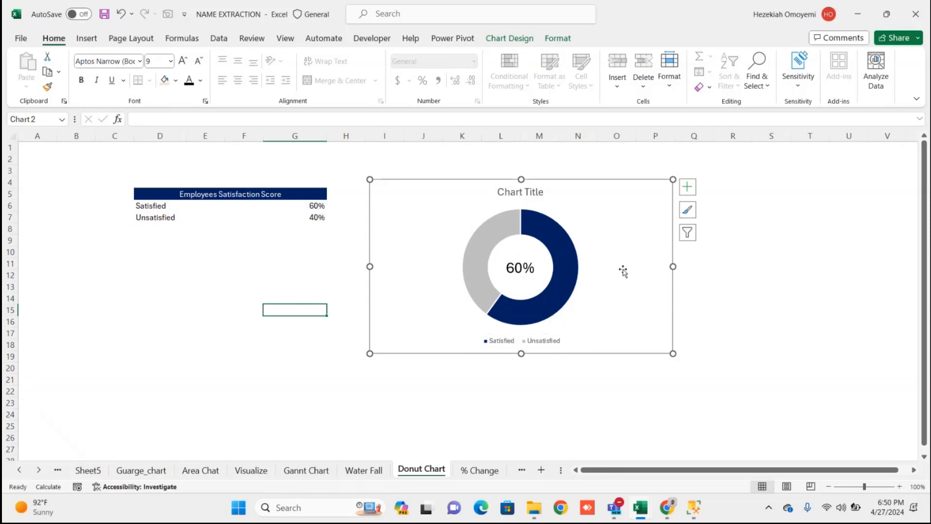
# Return to the Excel Chart Practice File workbook and delete the data labels from the doughnut's ring segments
pyautogui.click(490, 385)
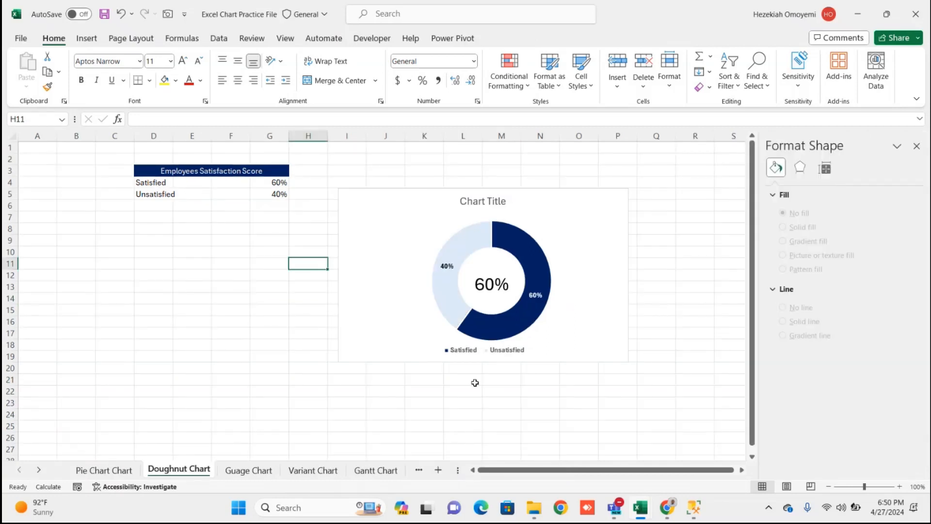
pyautogui.click(446, 266)
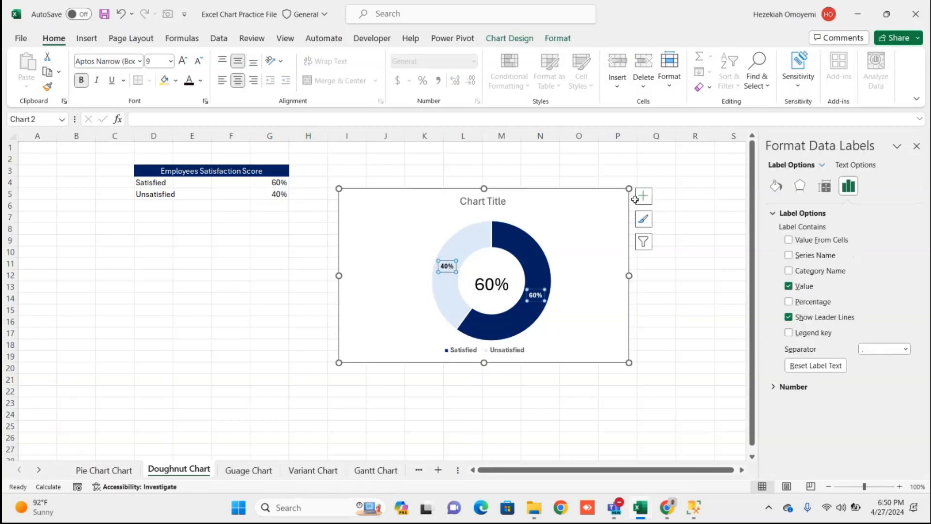
pyautogui.click(592, 260)
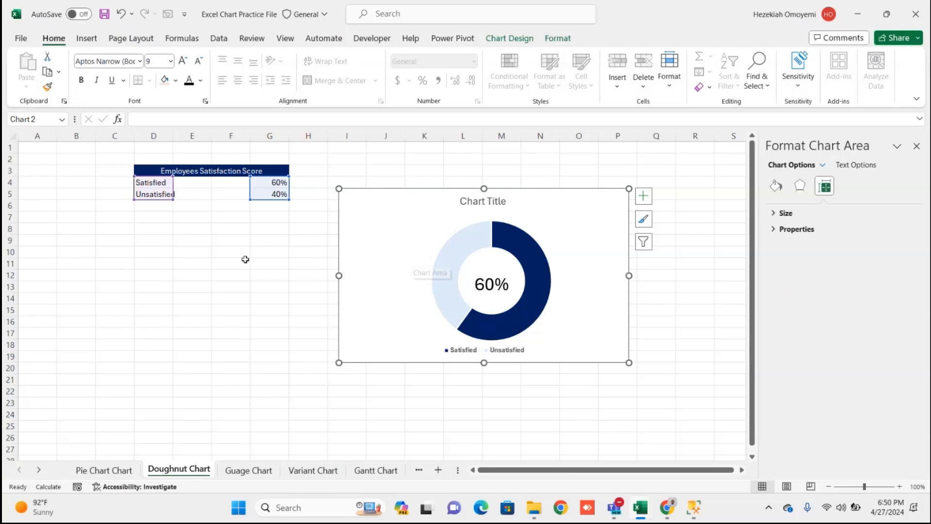
# Apply All Borders to the empty cell F9 below the satisfaction table
pyautogui.click(232, 237)
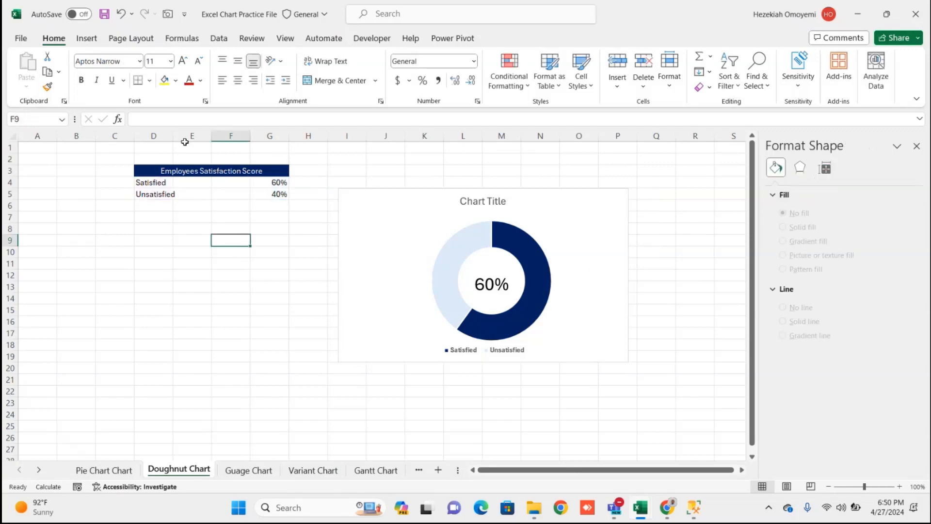
pyautogui.click(150, 80)
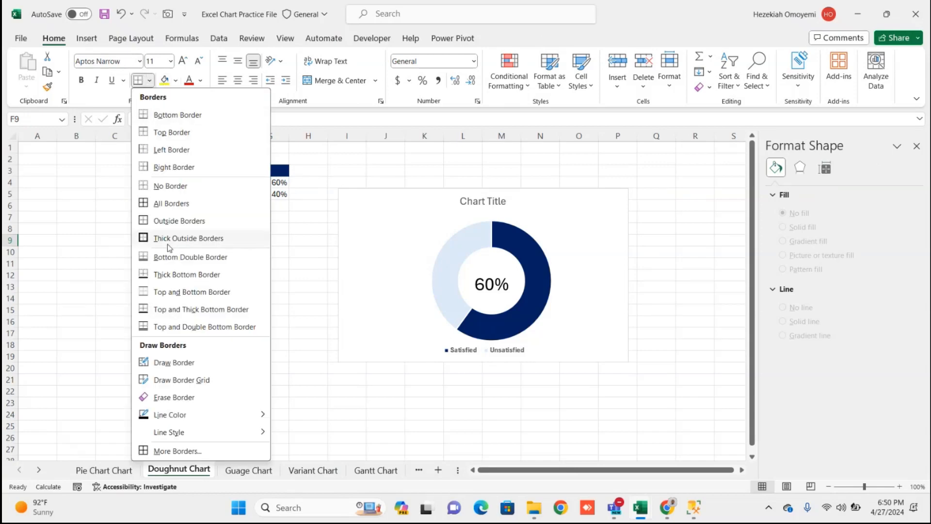
pyautogui.click(168, 205)
pyautogui.click(230, 272)
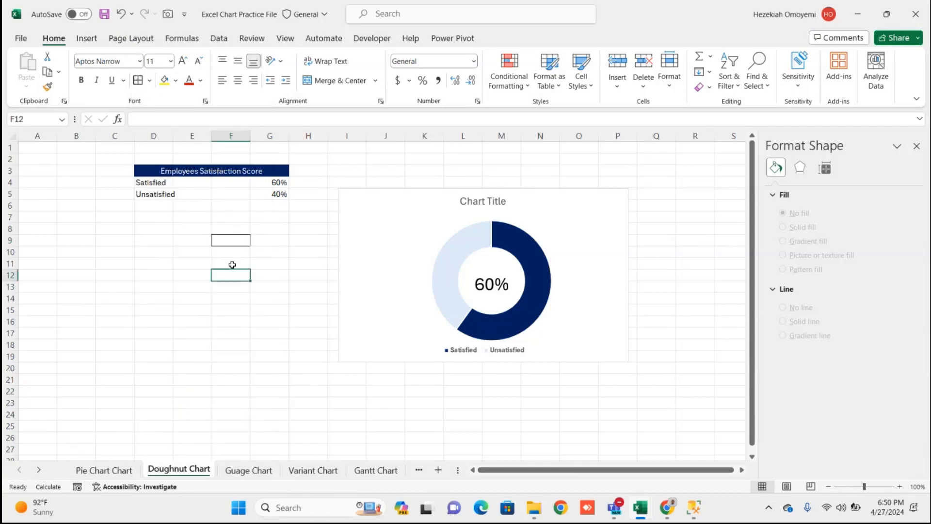
pyautogui.click(225, 237)
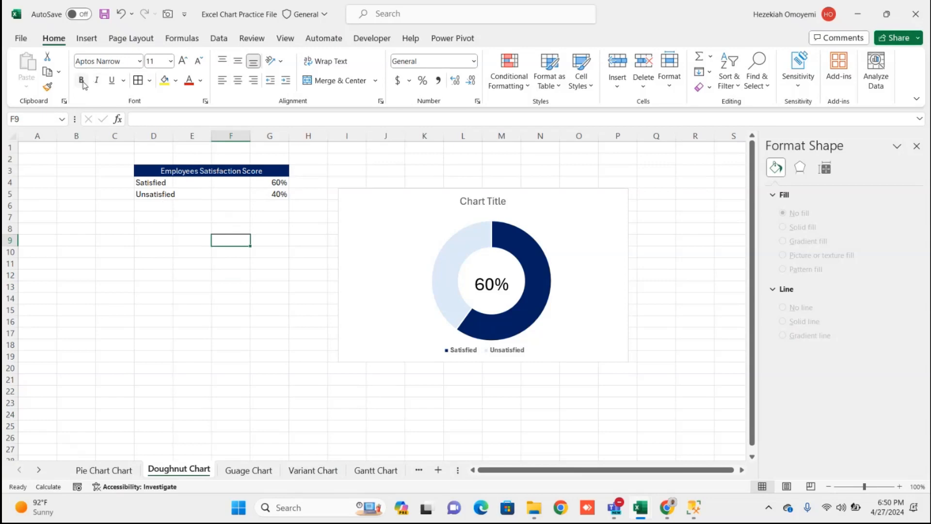
pyautogui.click(238, 299)
pyautogui.click(218, 241)
pyautogui.write('=')
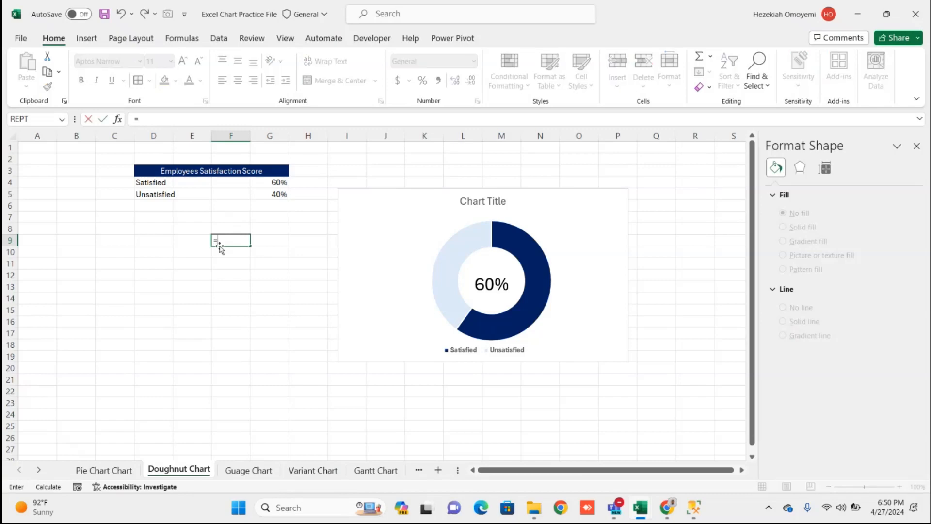
pyautogui.press('Escape')
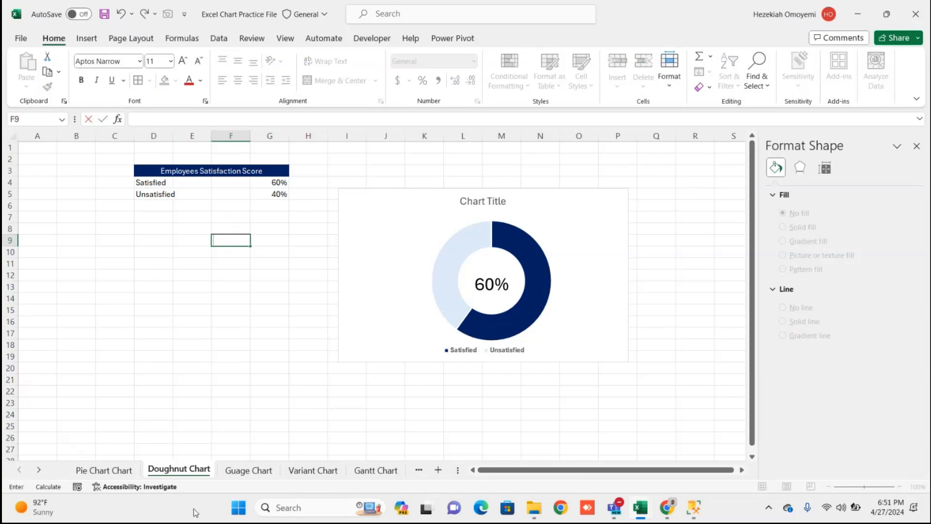
pyautogui.click(231, 301)
pyautogui.click(226, 231)
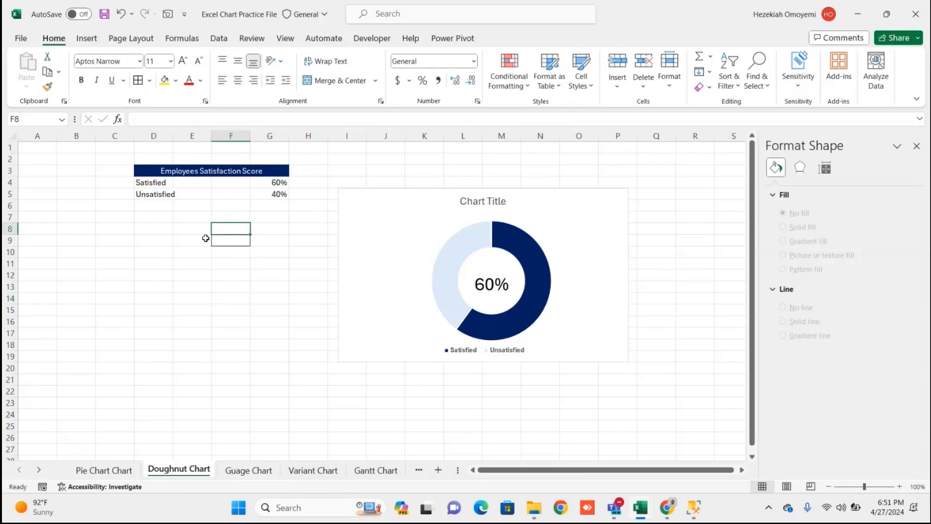
# Examine the allowed value types offered by Data Validation for cell F9 and leave without applying a rule
pyautogui.click(231, 238)
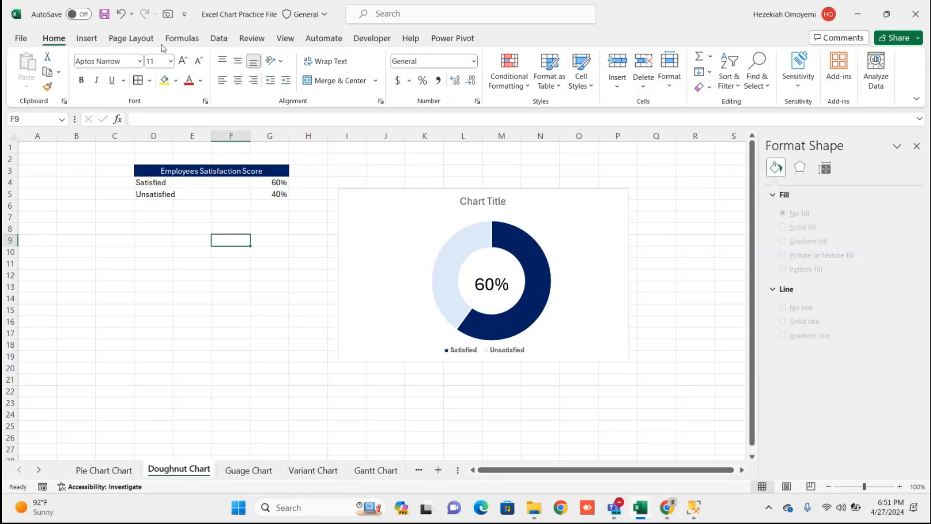
pyautogui.click(86, 38)
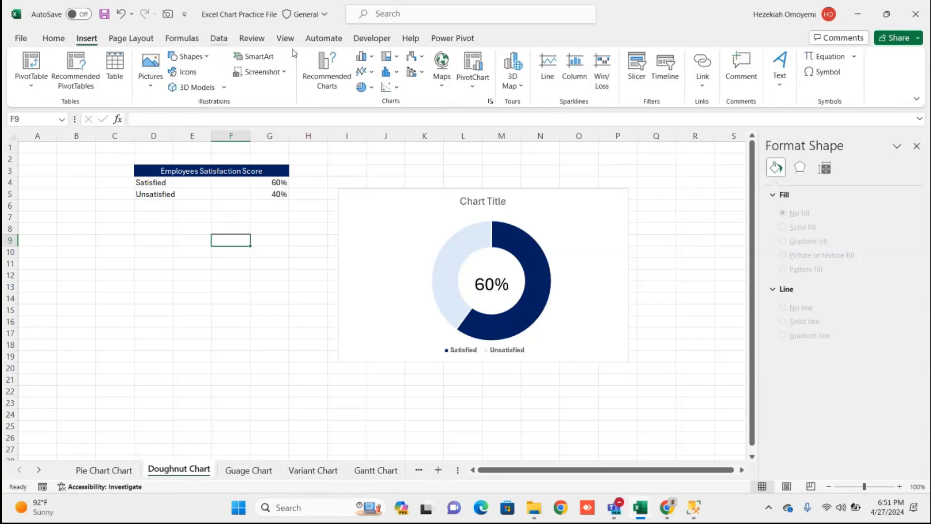
pyautogui.click(219, 38)
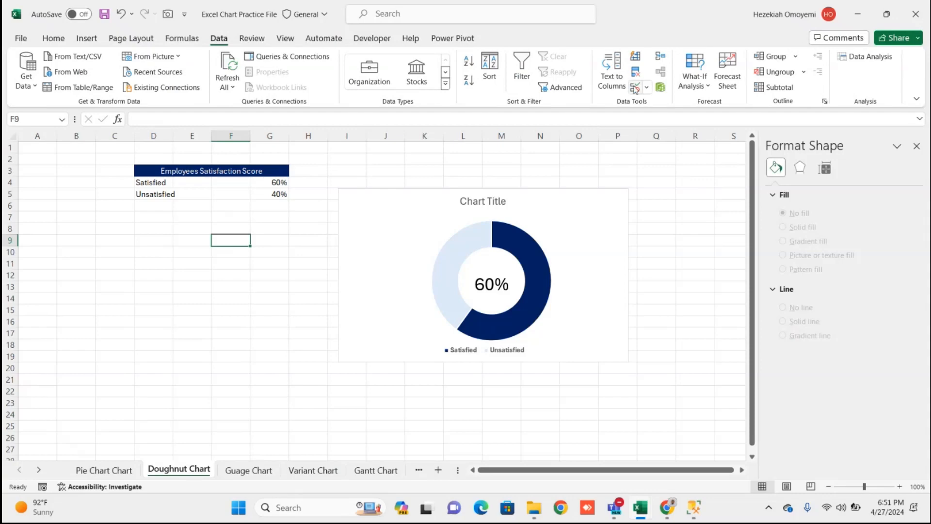
pyautogui.click(647, 87)
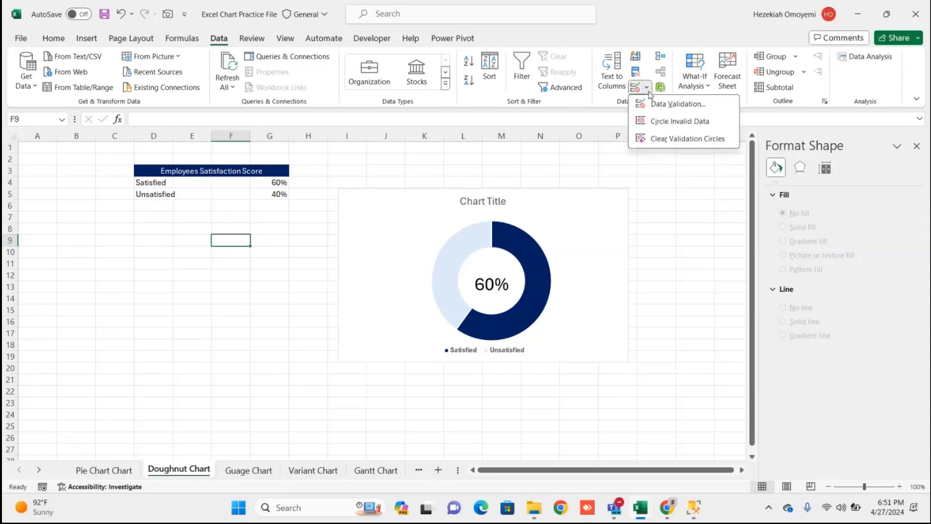
pyautogui.click(662, 104)
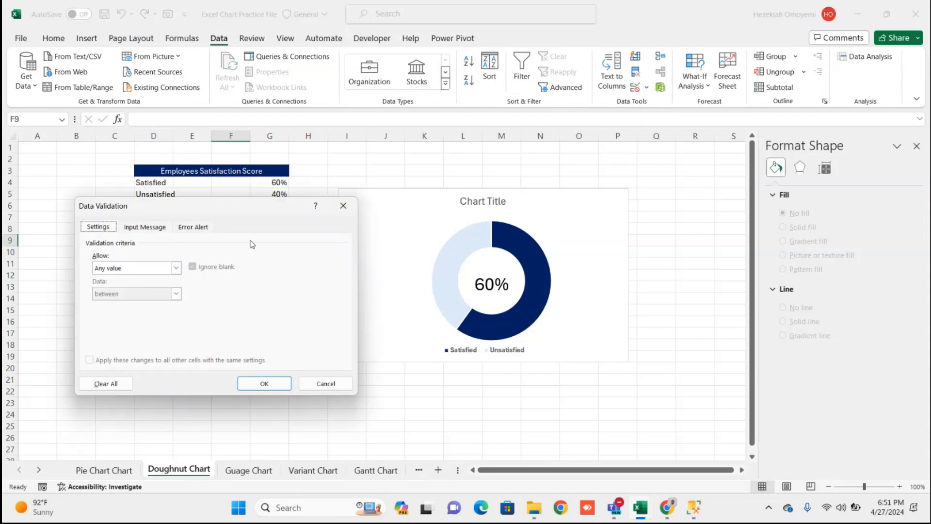
pyautogui.moveTo(283, 217); pyautogui.dragTo(281, 201)
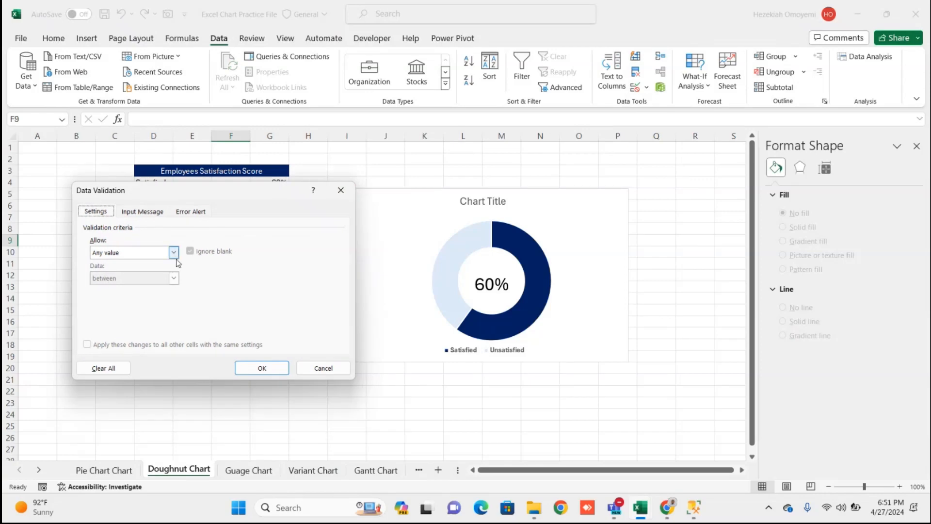
pyautogui.click(175, 253)
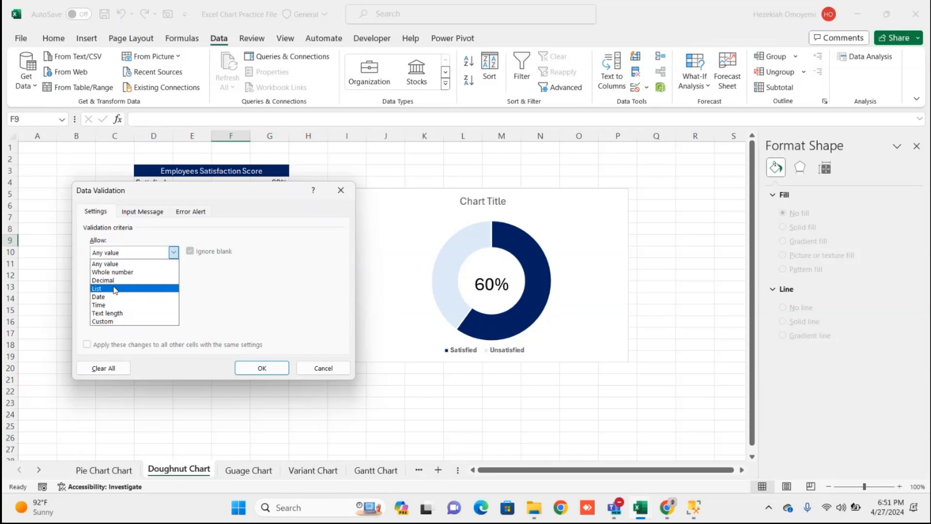
pyautogui.click(343, 191)
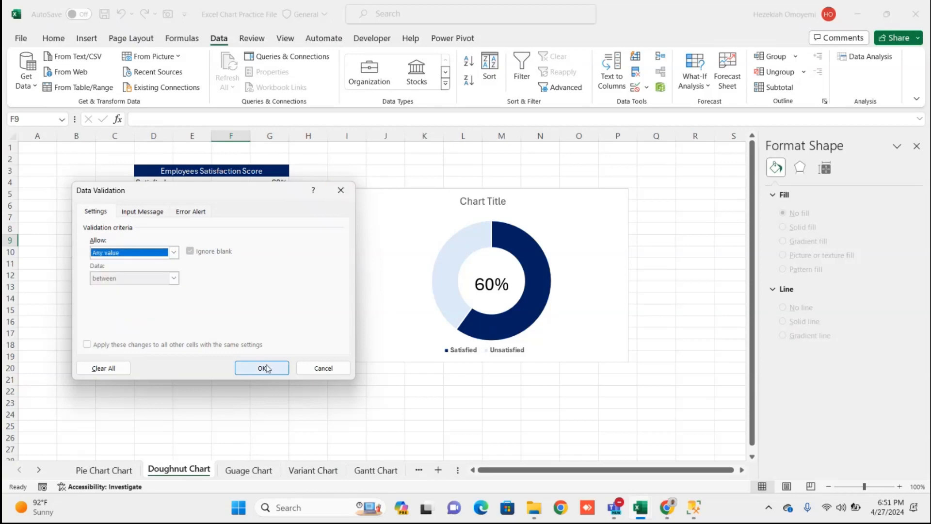
pyautogui.click(318, 368)
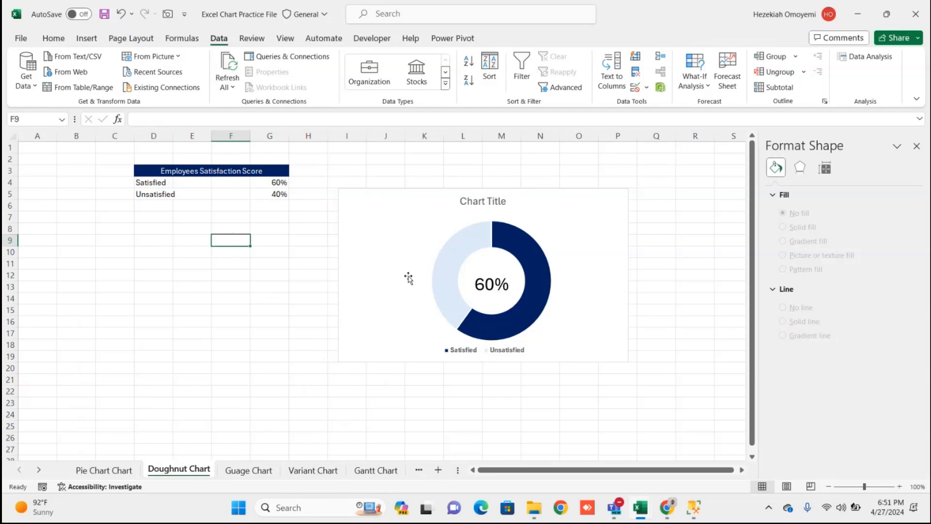
# Relink the text box in the doughnut's centre to cell F9 in place of its current cell reference
pyautogui.click(491, 282)
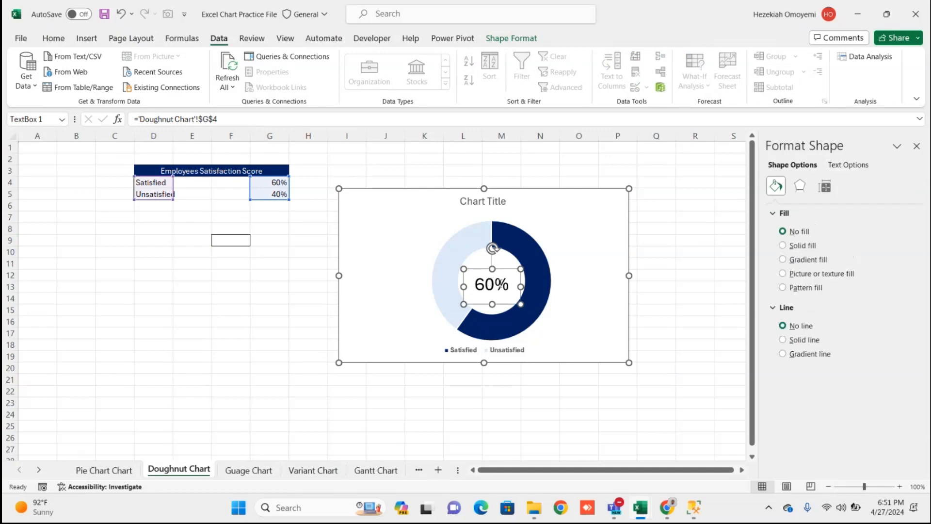
pyautogui.doubleClick(502, 286)
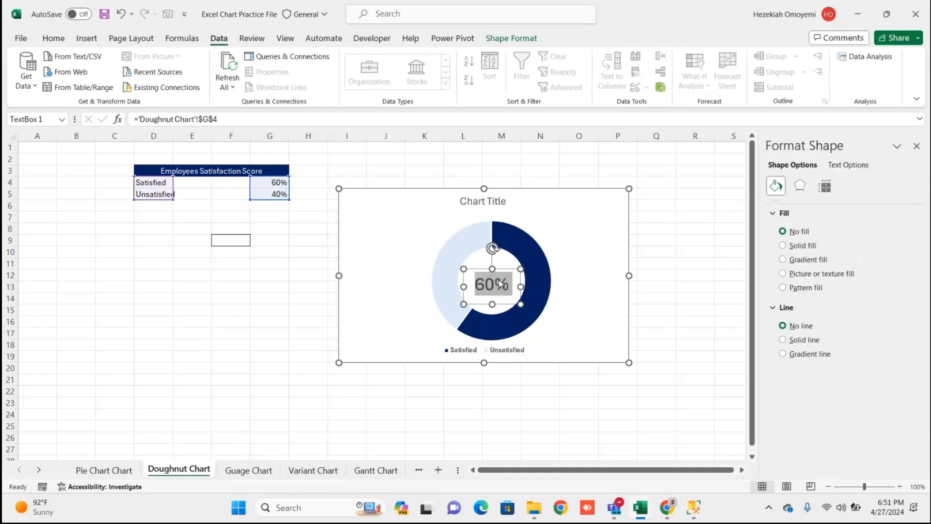
pyautogui.press('Delete')
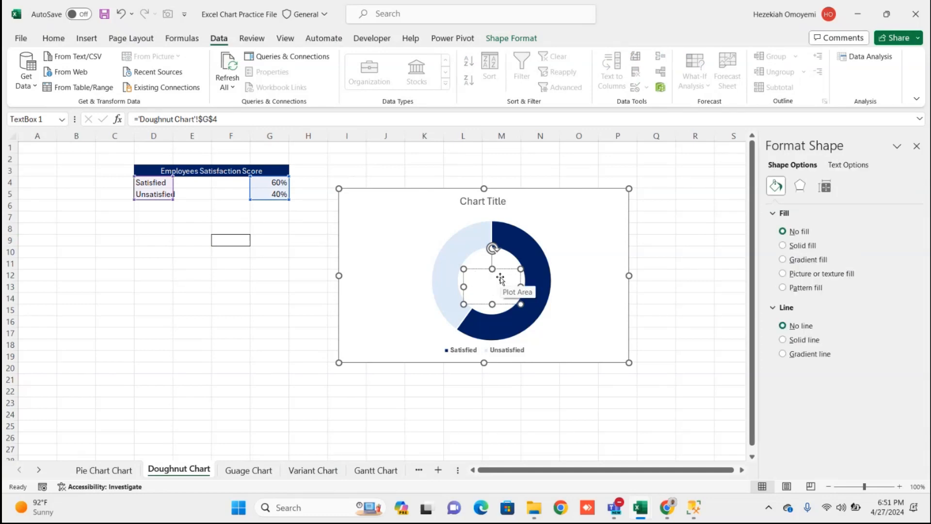
pyautogui.click(367, 120)
pyautogui.press('BackSpace')
pyautogui.press('BackSpace')
pyautogui.press('BackSpace')
pyautogui.press('BackSpace')
pyautogui.press('BackSpace')
pyautogui.press('BackSpace')
pyautogui.press('BackSpace')
pyautogui.press('BackSpace')
pyautogui.press('BackSpace')
pyautogui.press('BackSpace')
pyautogui.press('BackSpace')
pyautogui.press('BackSpace')
pyautogui.press('BackSpace')
pyautogui.press('BackSpace')
pyautogui.press('BackSpace')
pyautogui.press('BackSpace')
pyautogui.press('BackSpace')
pyautogui.press('BackSpace')
pyautogui.press('BackSpace')
pyautogui.press('BackSpace')
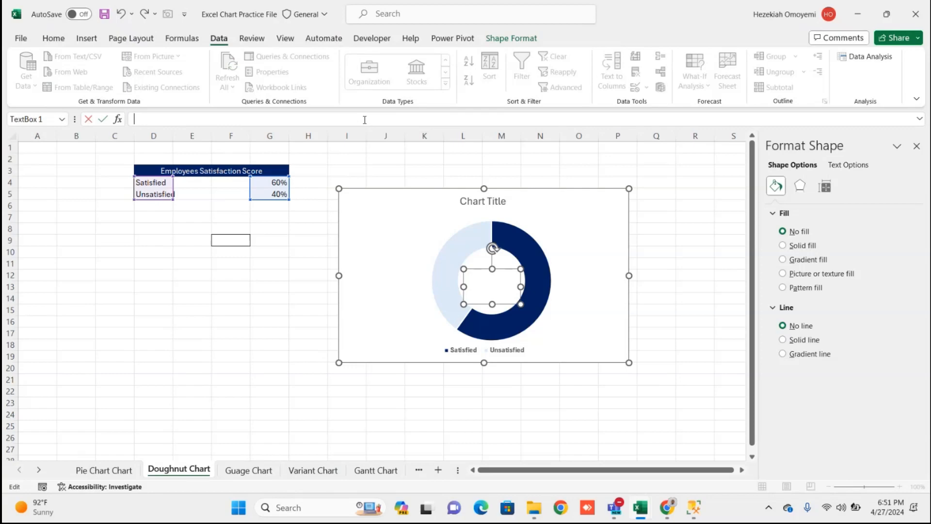
pyautogui.write('=')
pyautogui.click(240, 240)
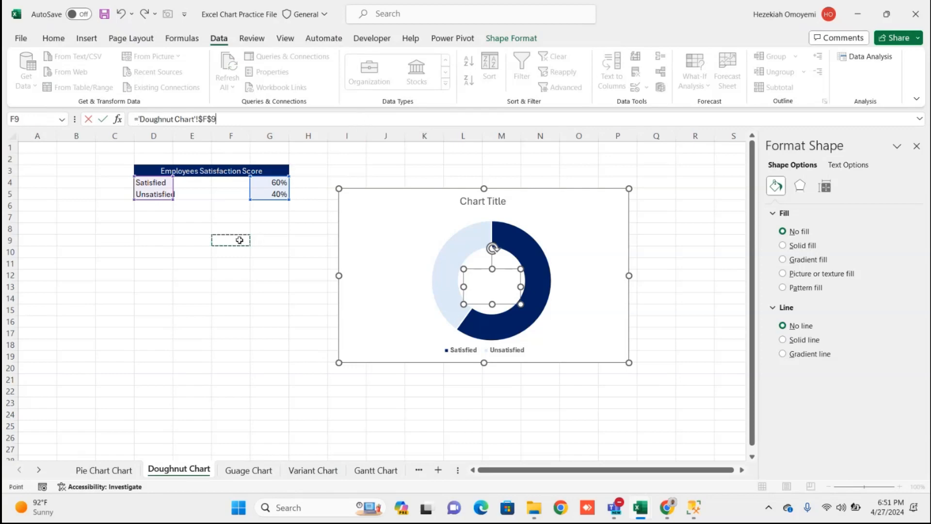
pyautogui.press('Return')
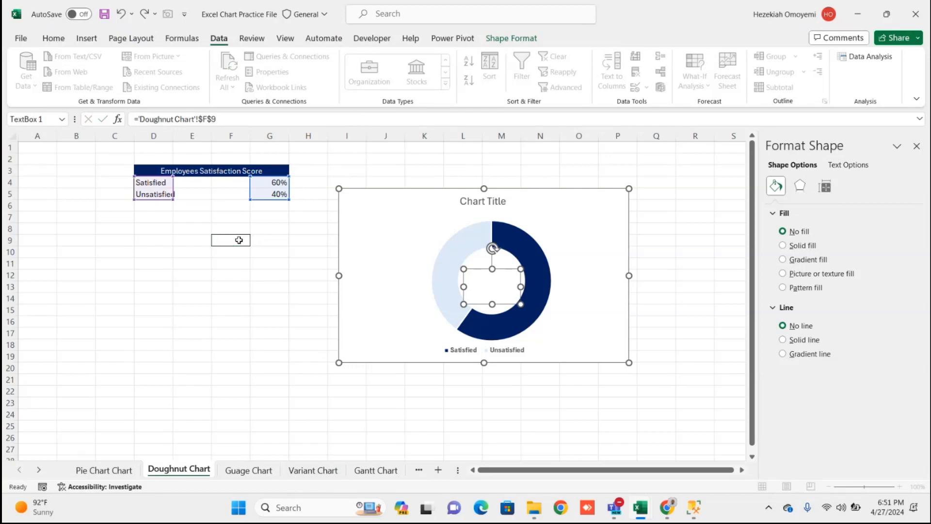
# Enter 60 in cell F9 and replace it with 40 to test the linked text box in the doughnut
pyautogui.click(236, 239)
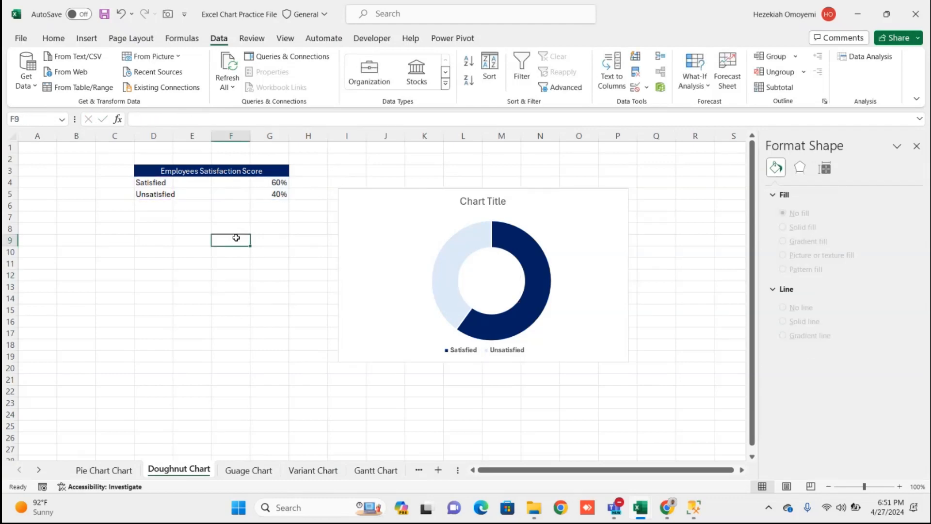
pyautogui.write('60')
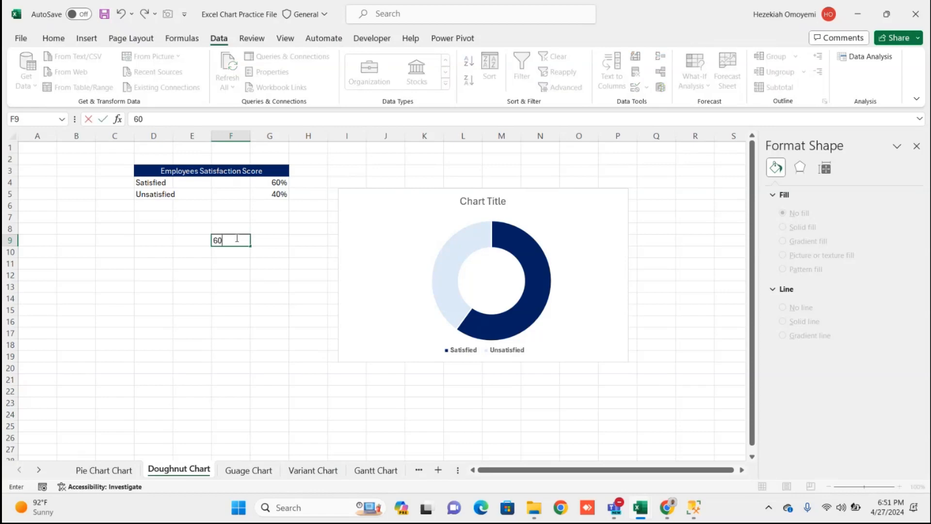
pyautogui.press('Return')
pyautogui.click(236, 239)
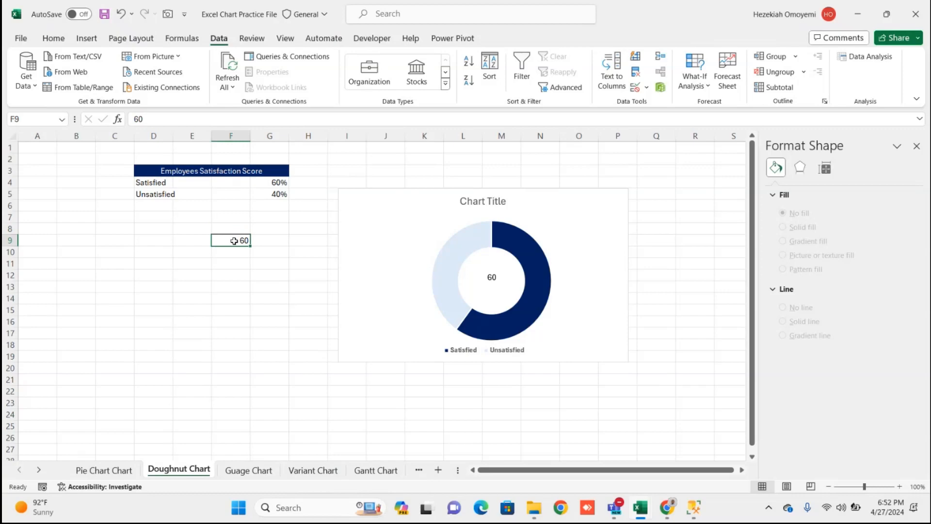
pyautogui.write('40')
pyautogui.press('Return')
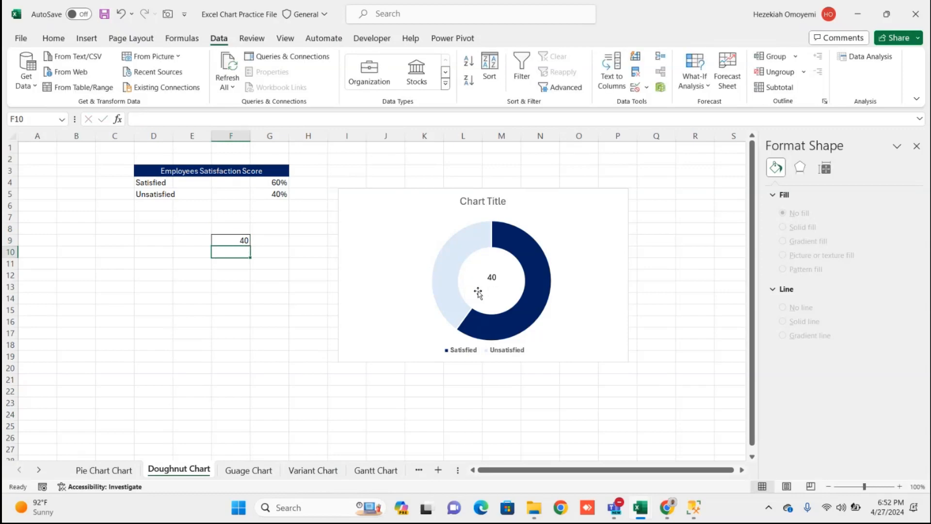
pyautogui.click(254, 320)
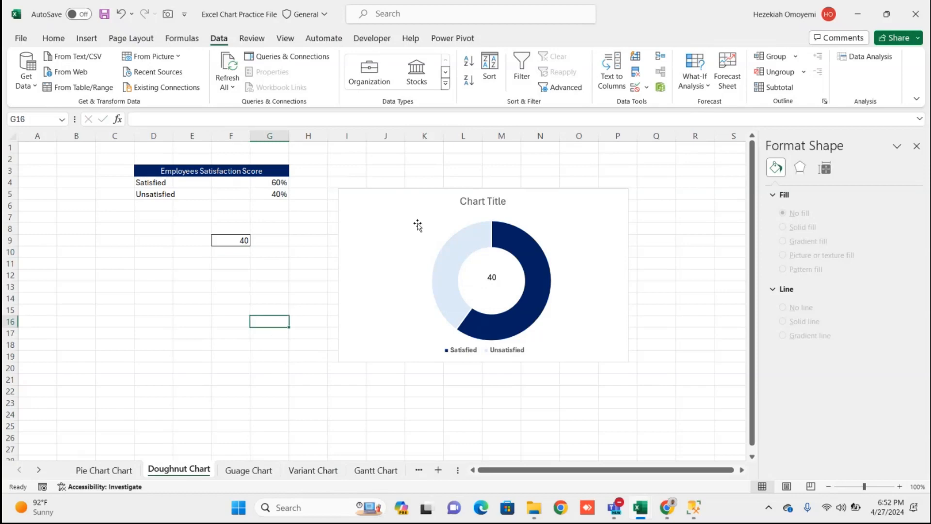
# Delete the linked text box from the doughnut's centre
pyautogui.click(493, 280)
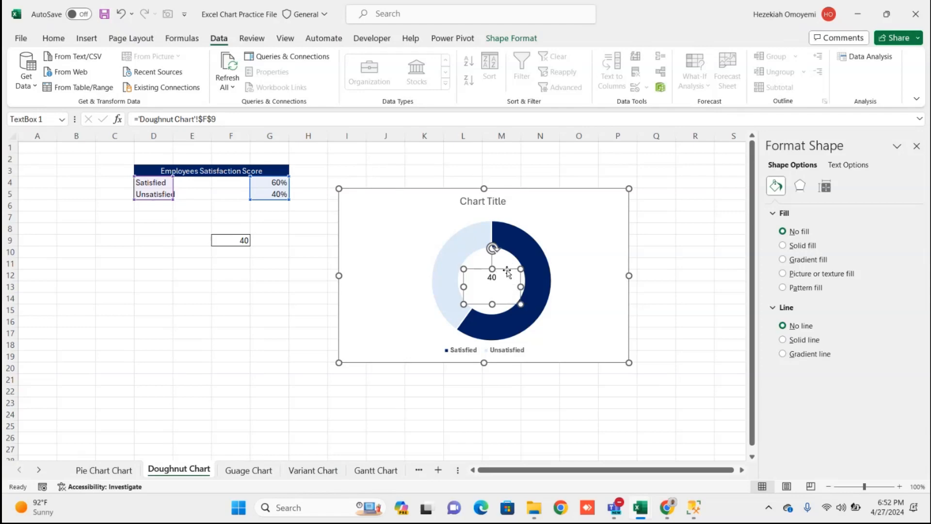
pyautogui.press('Delete')
pyautogui.click(534, 249)
pyautogui.moveTo(534, 250); pyautogui.dragTo(543, 245)
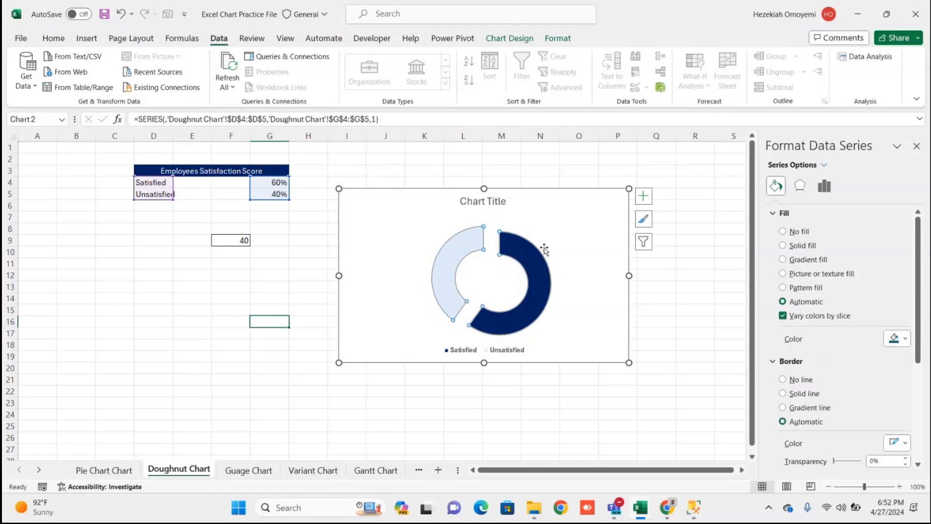
pyautogui.hotkey('ctrl', 'z')
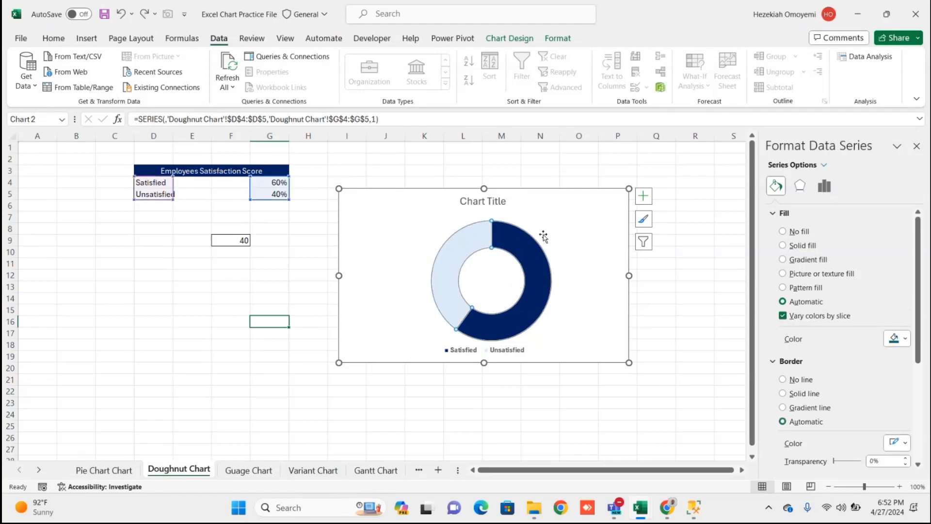
# Add data labels to the doughnut ring, colour the Satisfied segment's label white, and close the formatting pane
pyautogui.rightClick(516, 240)
pyautogui.click(601, 345)
pyautogui.click(535, 297)
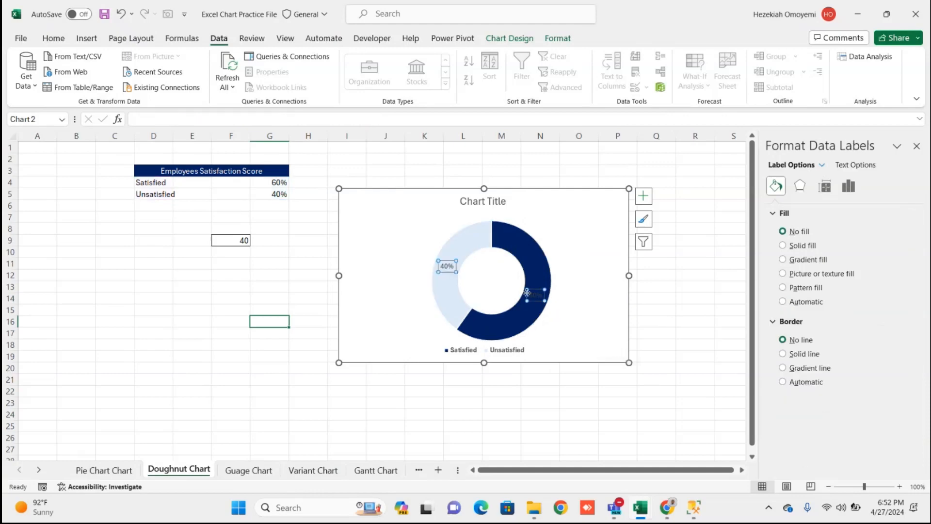
pyautogui.click(536, 294)
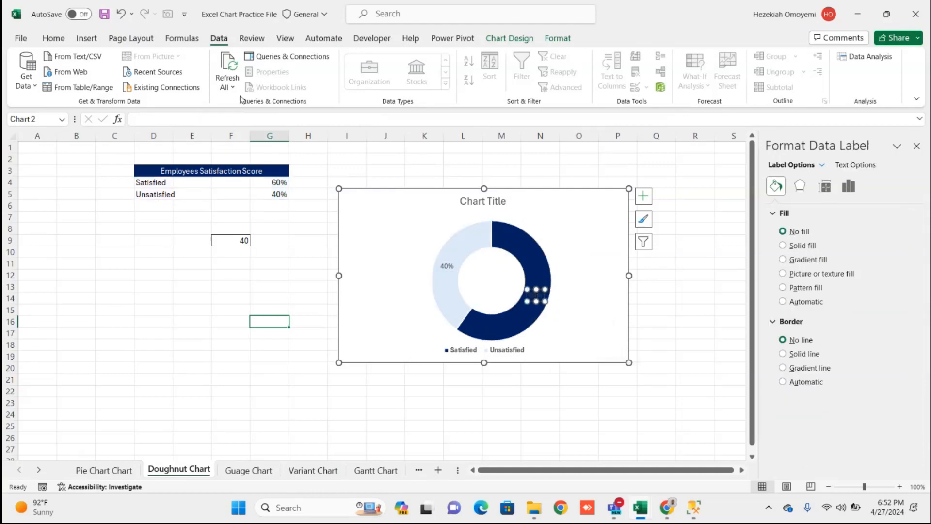
pyautogui.click(53, 38)
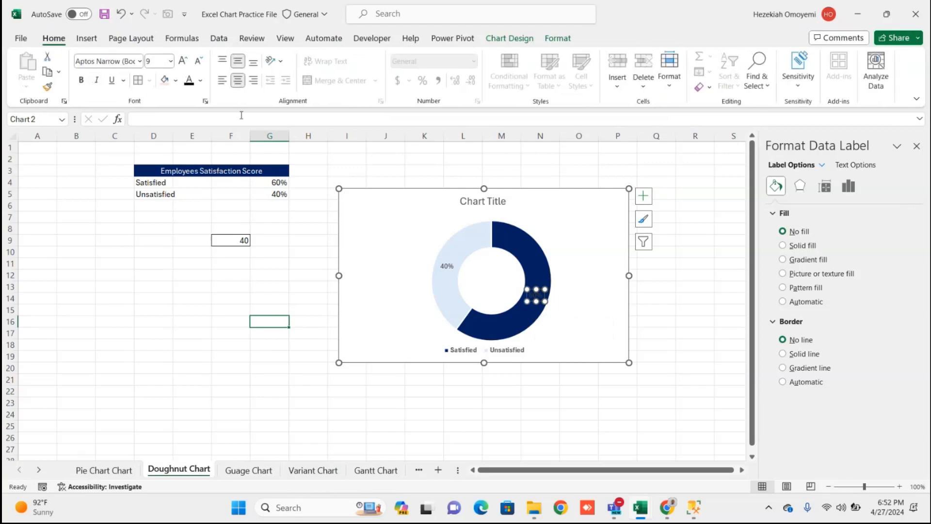
pyautogui.click(200, 81)
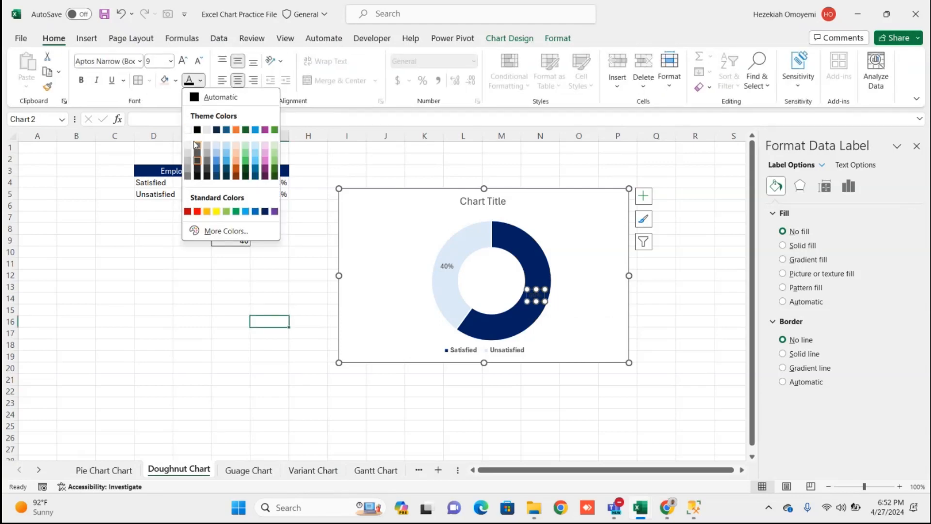
pyautogui.click(188, 130)
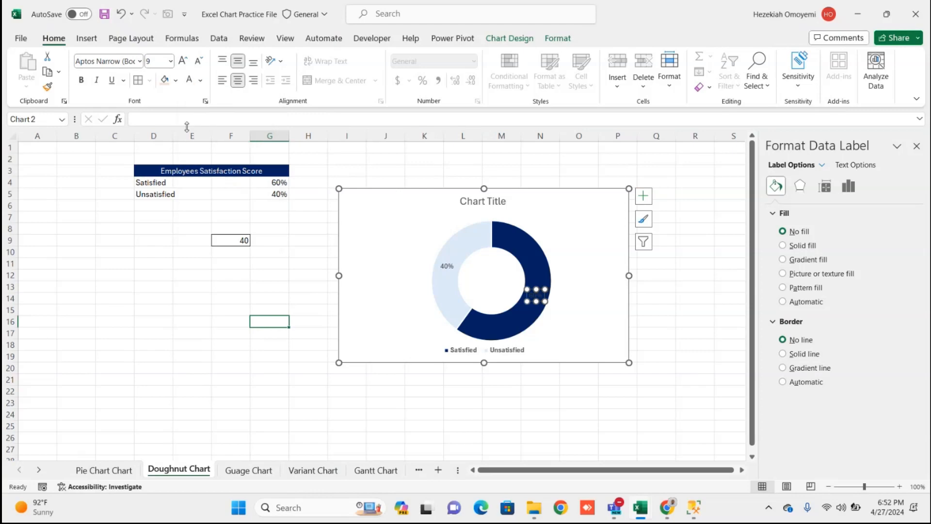
pyautogui.click(295, 376)
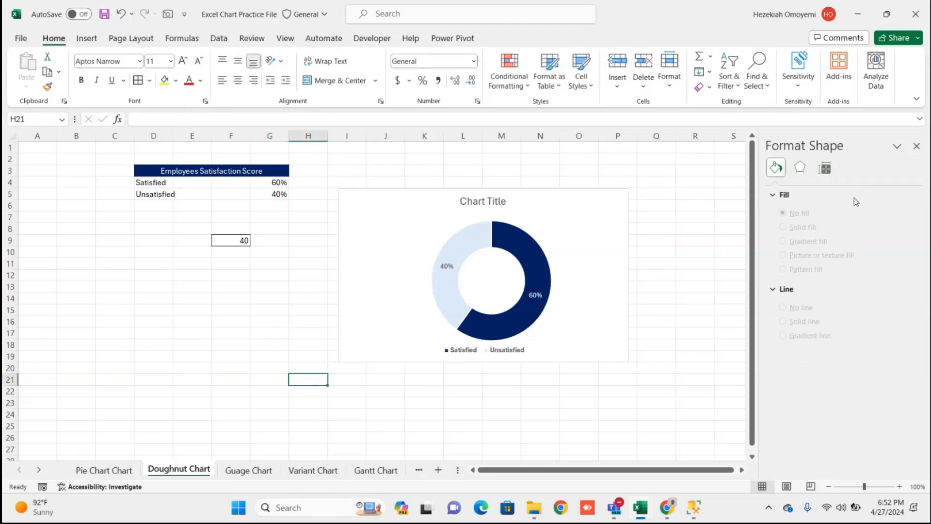
pyautogui.click(917, 146)
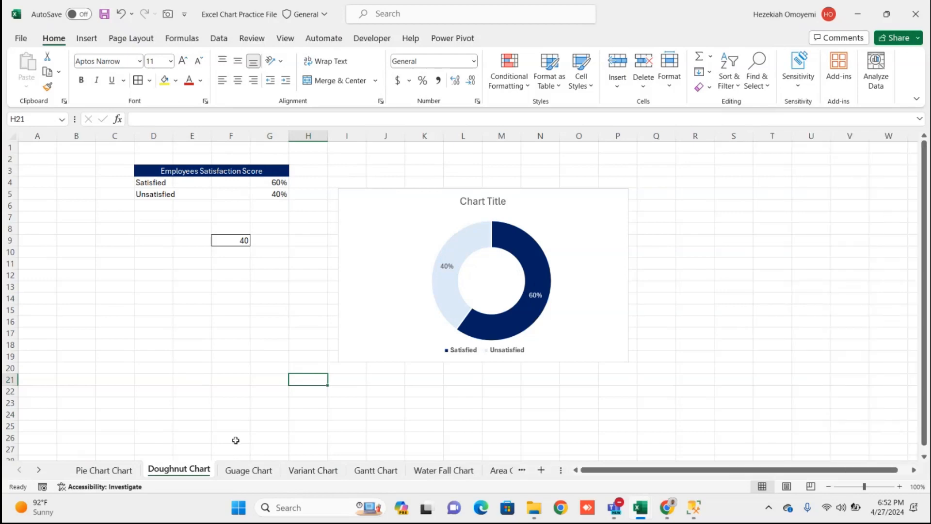
# View the Guage Chart sheet, then switch to the NAME EXTRACTION workbook's Guarge_chart sheet to examine the reference gauge
pyautogui.click(248, 469)
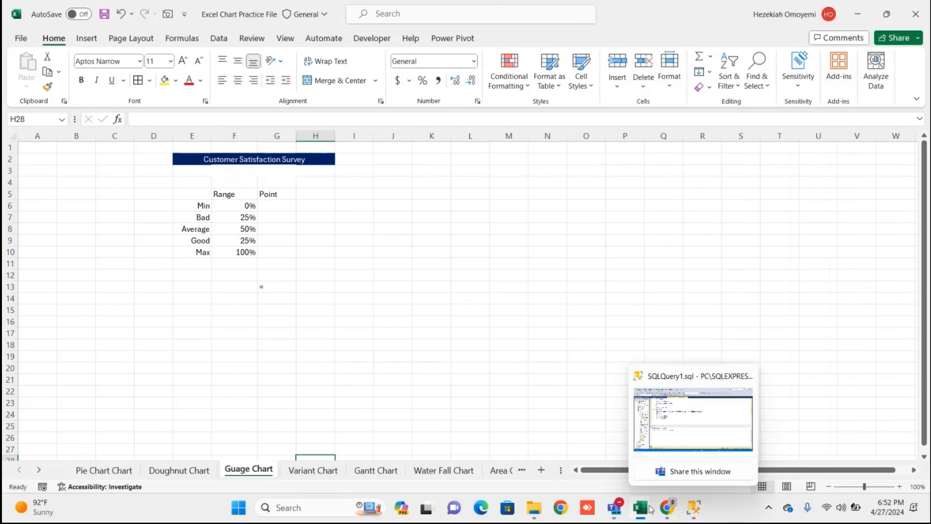
pyautogui.moveTo(650, 508)
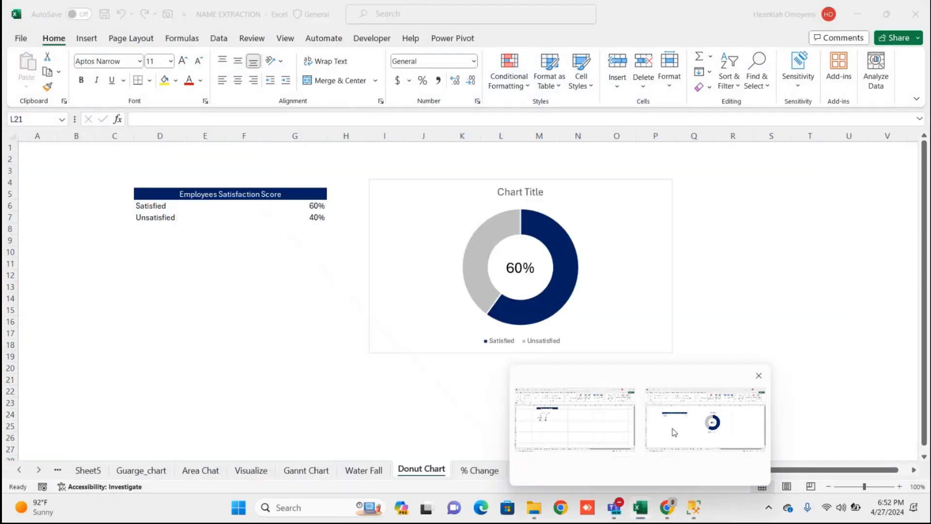
pyautogui.click(674, 432)
pyautogui.click(142, 470)
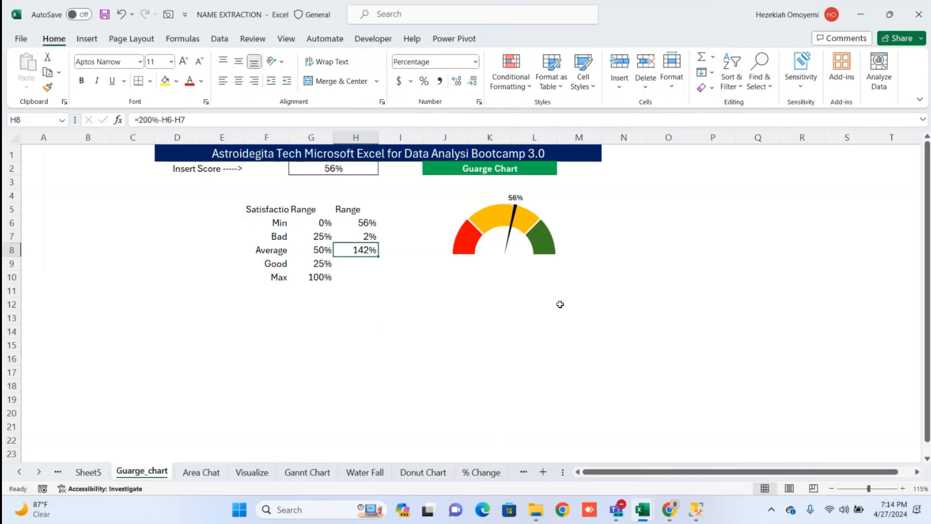
pyautogui.click(428, 302)
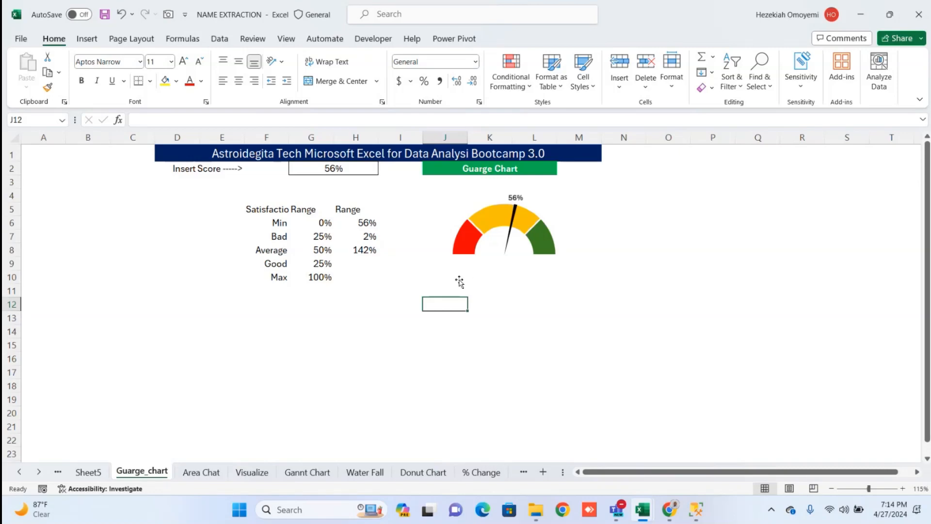
# Set the Insert Score cell G2 to 78% to move the reference gauge's needle
pyautogui.click(321, 169)
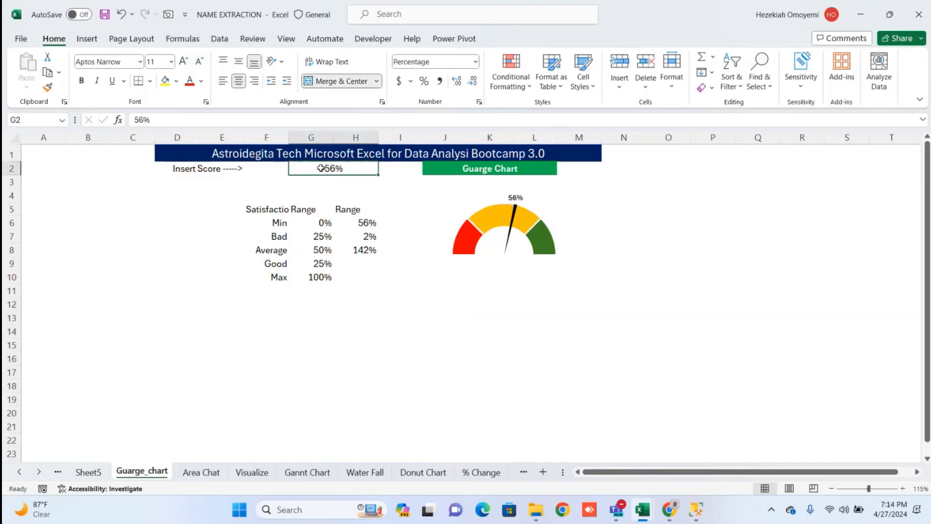
pyautogui.press('BackSpace')
pyautogui.write('78')
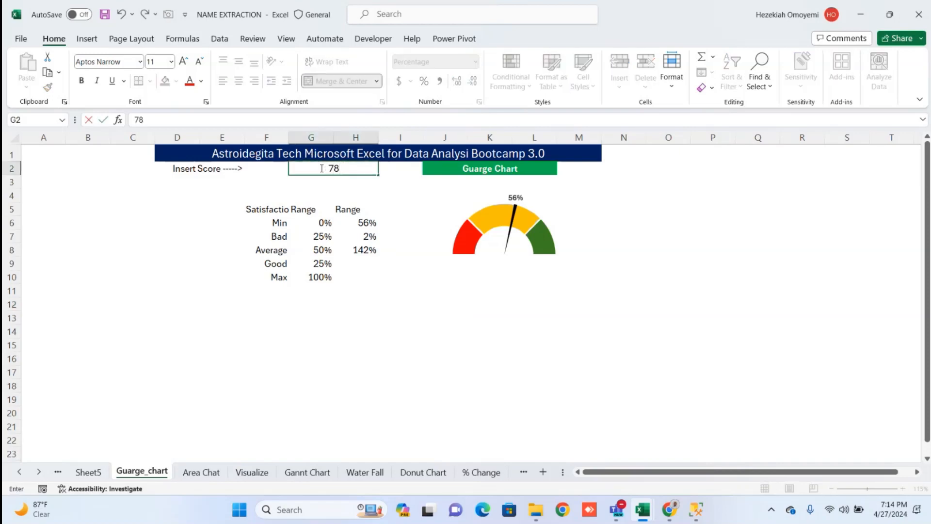
pyautogui.press('Return')
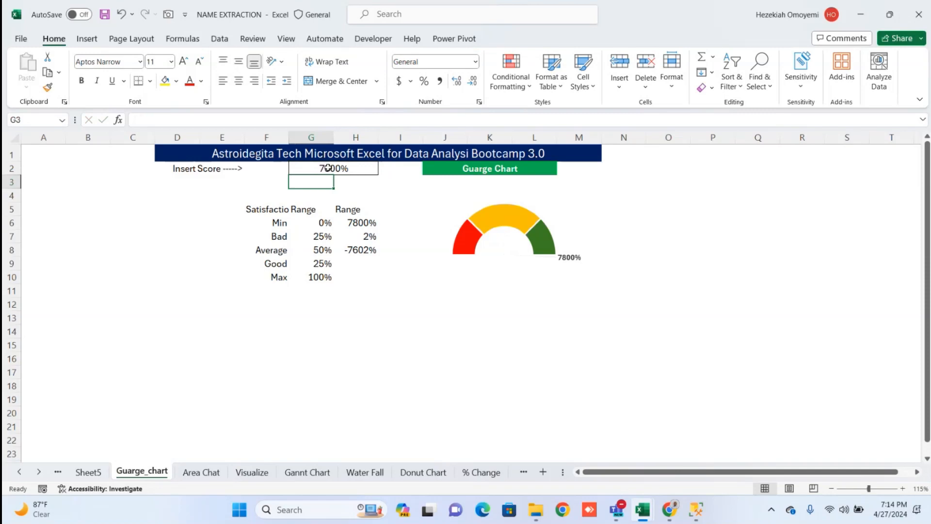
pyautogui.click(331, 166)
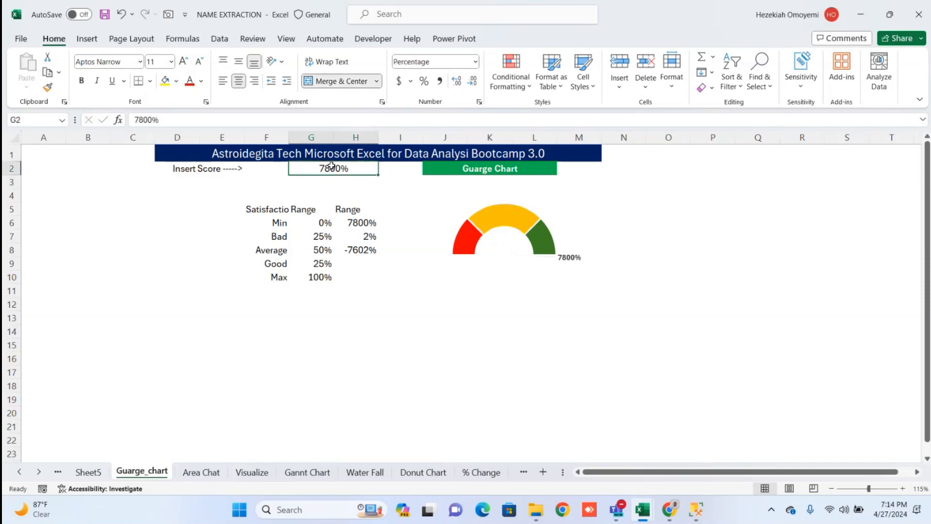
pyautogui.write('78')
pyautogui.press('Return')
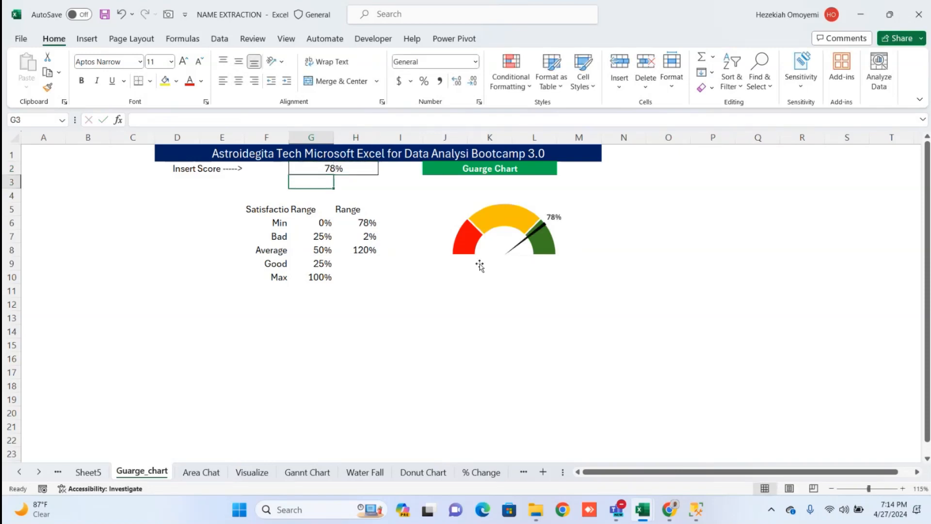
# Examine the point values of the reference gauge's hidden and coloured segments
pyautogui.moveTo(486, 299)
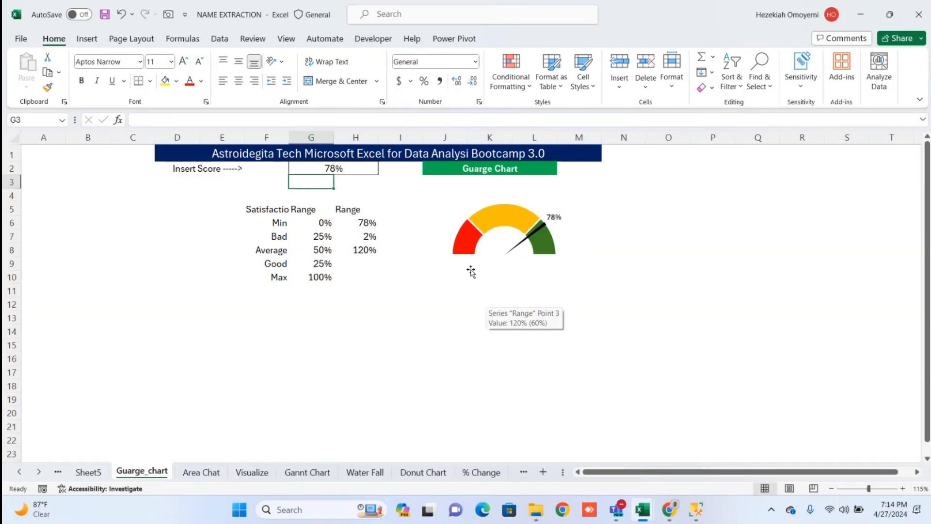
pyautogui.moveTo(463, 256)
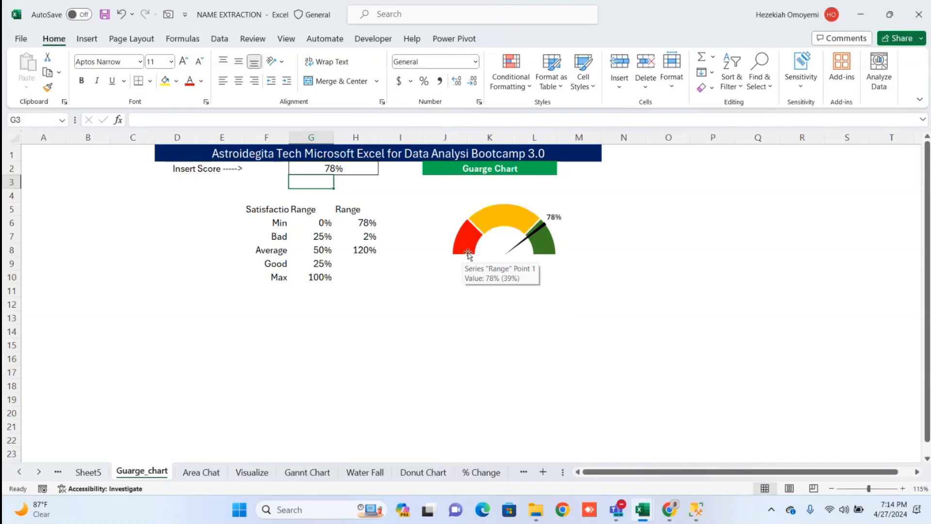
pyautogui.moveTo(552, 244)
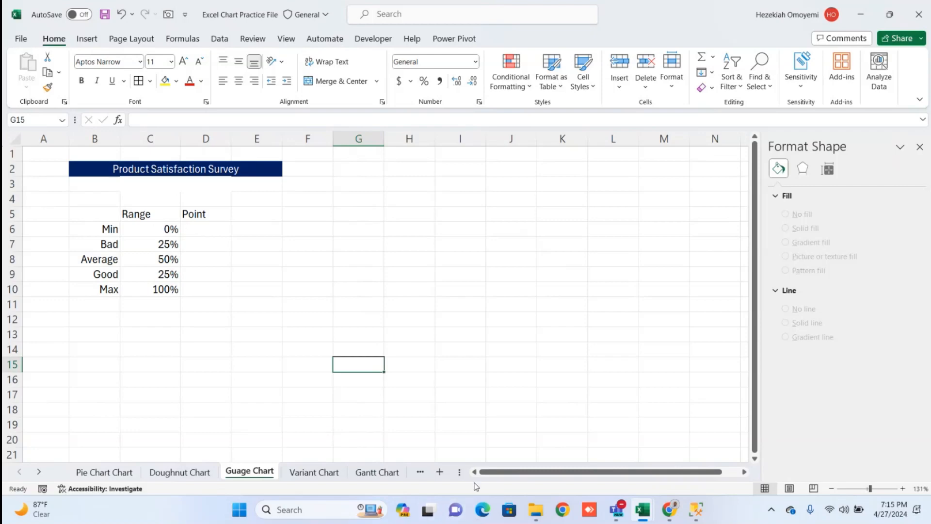
# Close the Format Shape pane on the practice workbook's Guage Chart sheet
pyautogui.click(920, 147)
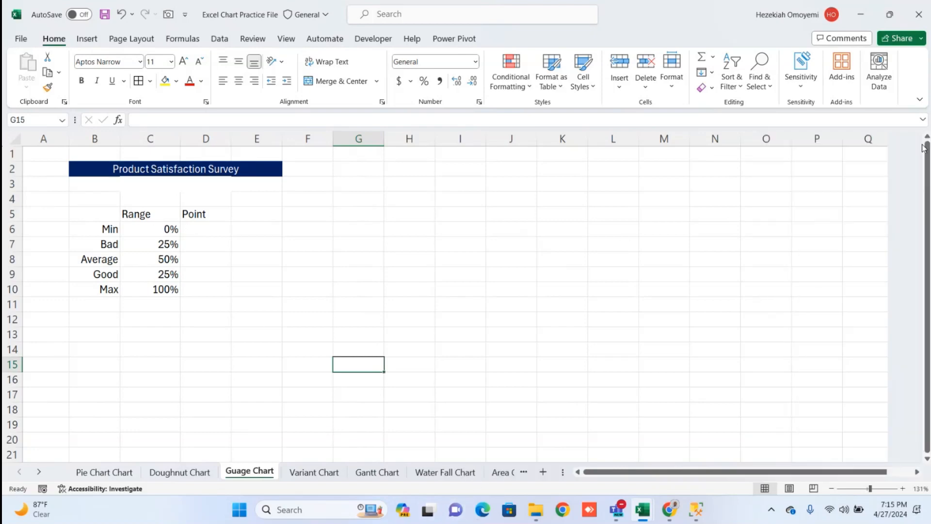
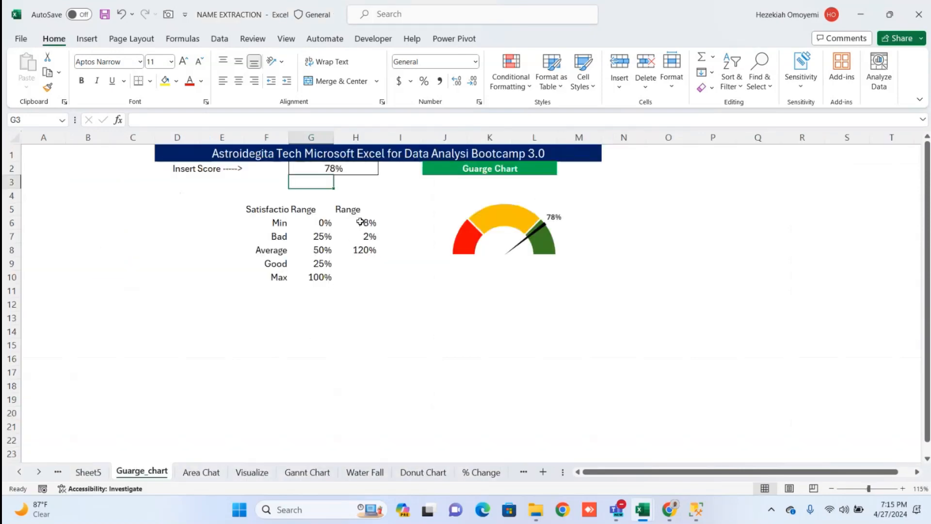
# Examine the reference gauge's values in H6:H8, then switch to the practice workbook's Guage Chart sheet and inspect its Range values
pyautogui.moveTo(362, 223); pyautogui.dragTo(359, 250)
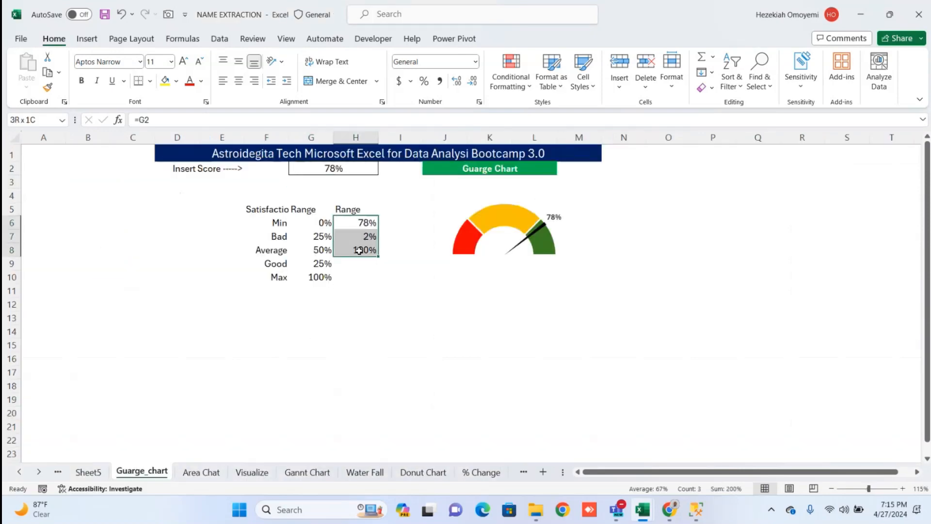
pyautogui.click(366, 301)
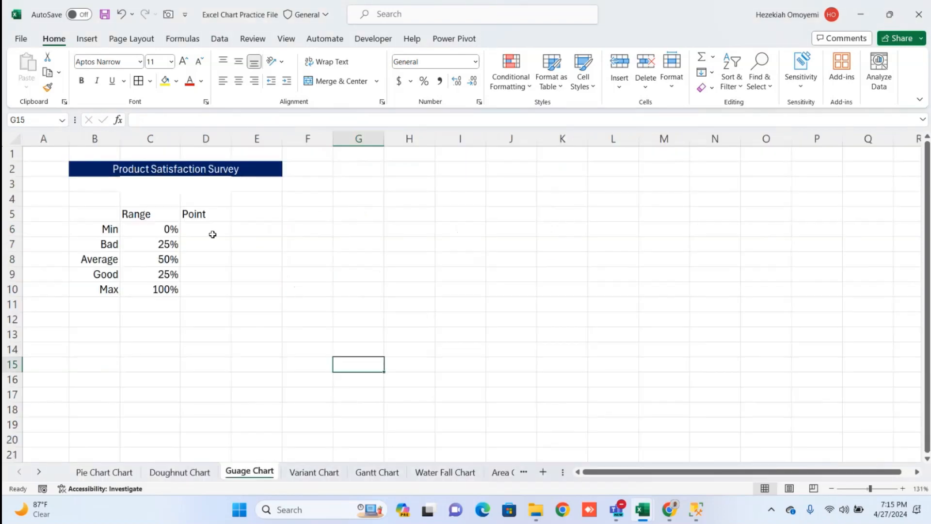
pyautogui.click(212, 260)
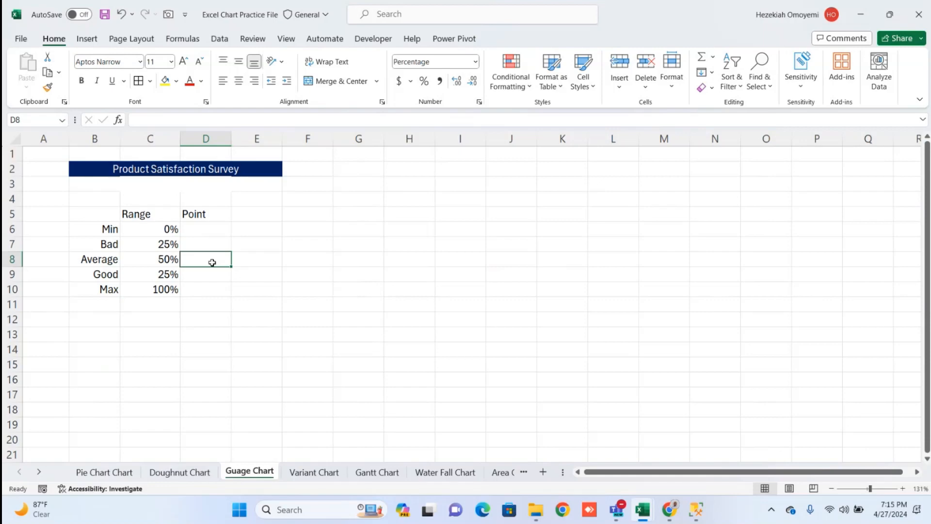
pyautogui.click(151, 301)
pyautogui.click(149, 290)
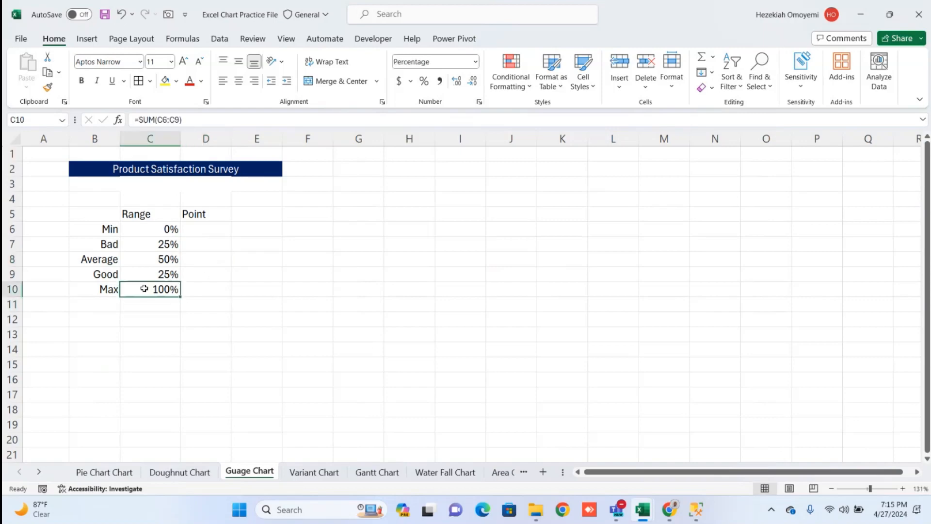
pyautogui.click(165, 225)
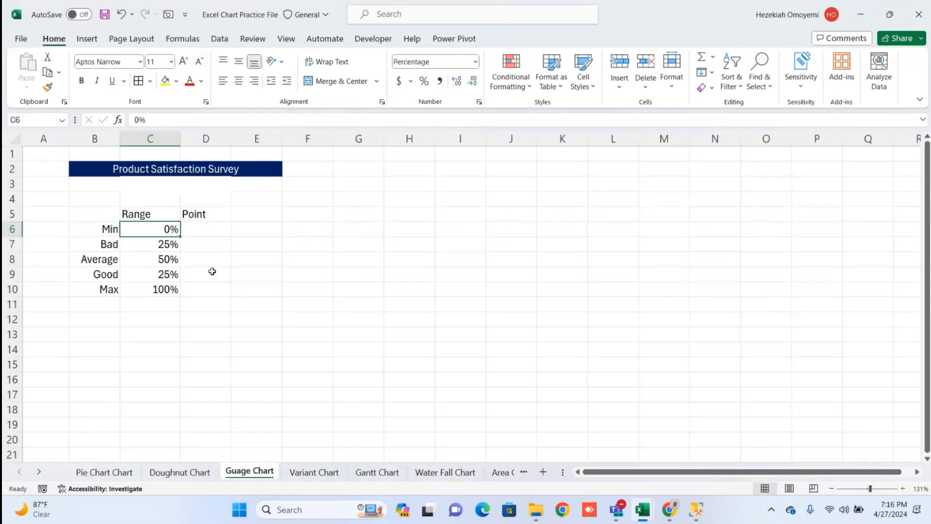
# Enter the formula =200%-D6-D7 in cell D8 of the Point column
pyautogui.click(208, 264)
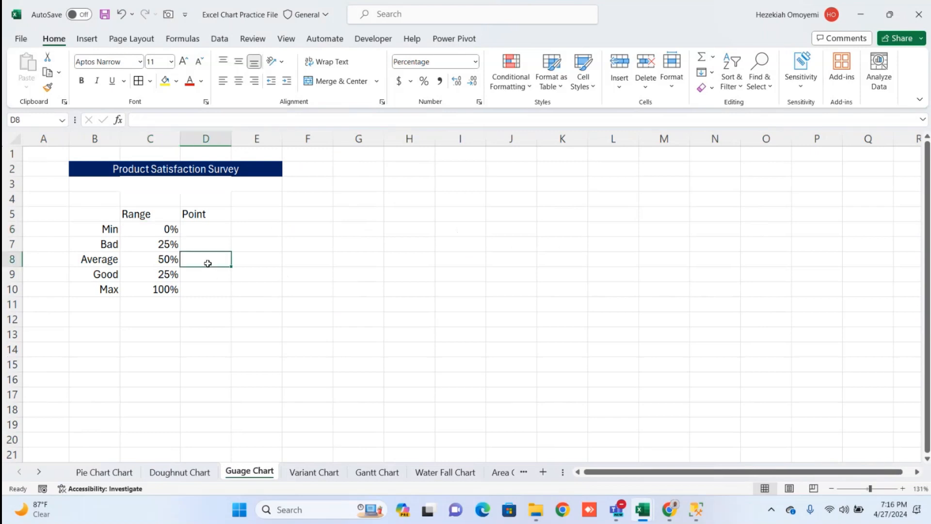
pyautogui.write('=')
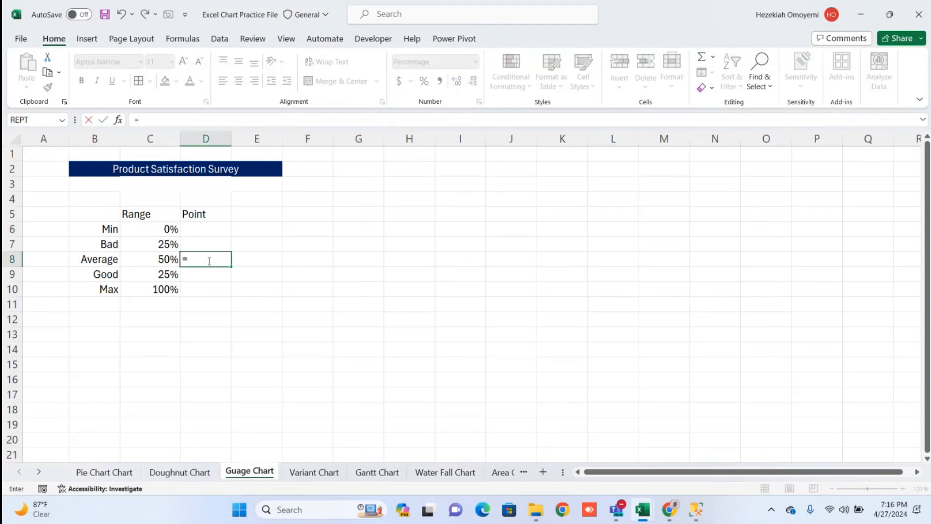
pyautogui.write('200%-')
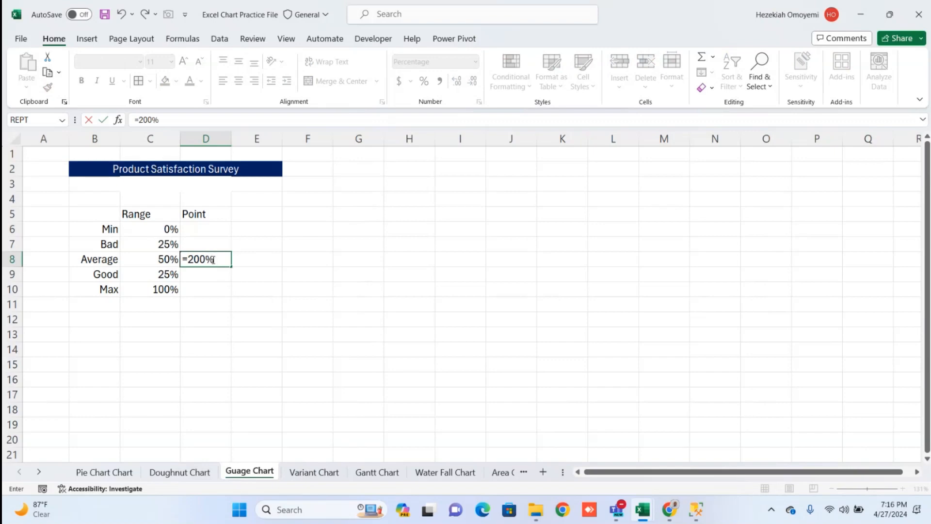
pyautogui.click(216, 231)
pyautogui.write('-')
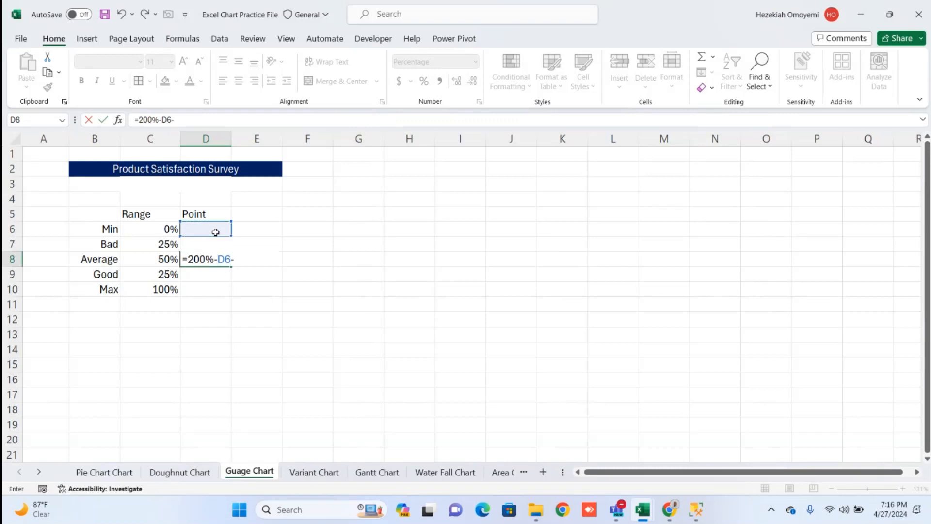
pyautogui.press('Down')
pyautogui.press('Up')
pyautogui.press('Up')
pyautogui.press('Return')
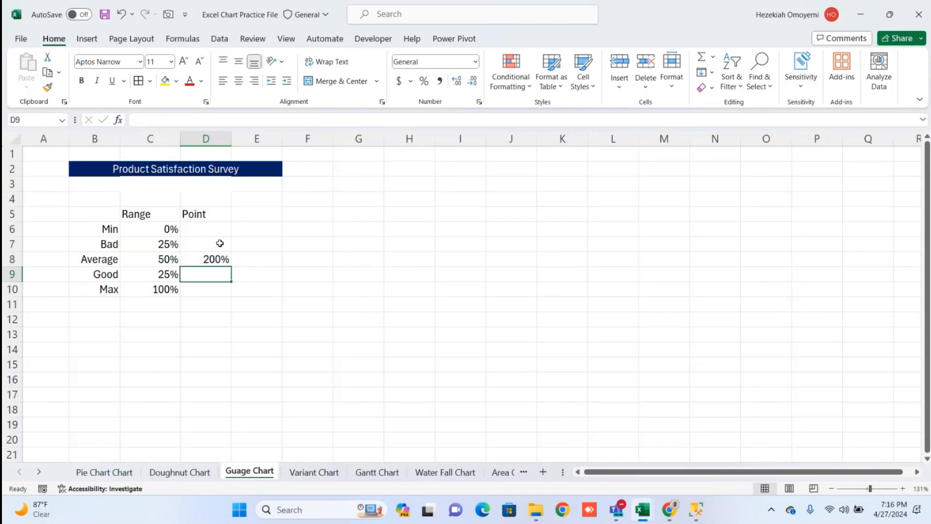
# Set the Point values to 50% in D6 and 2% in D7
pyautogui.click(220, 243)
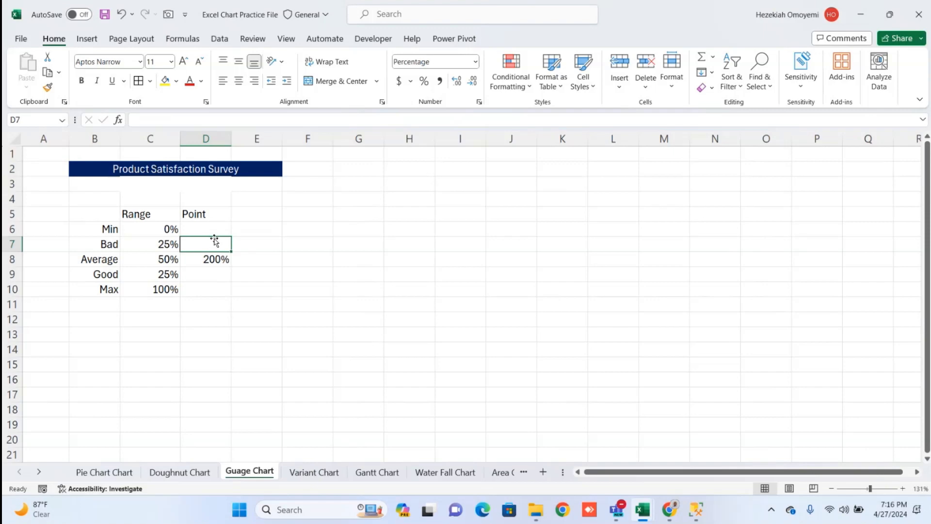
pyautogui.click(210, 225)
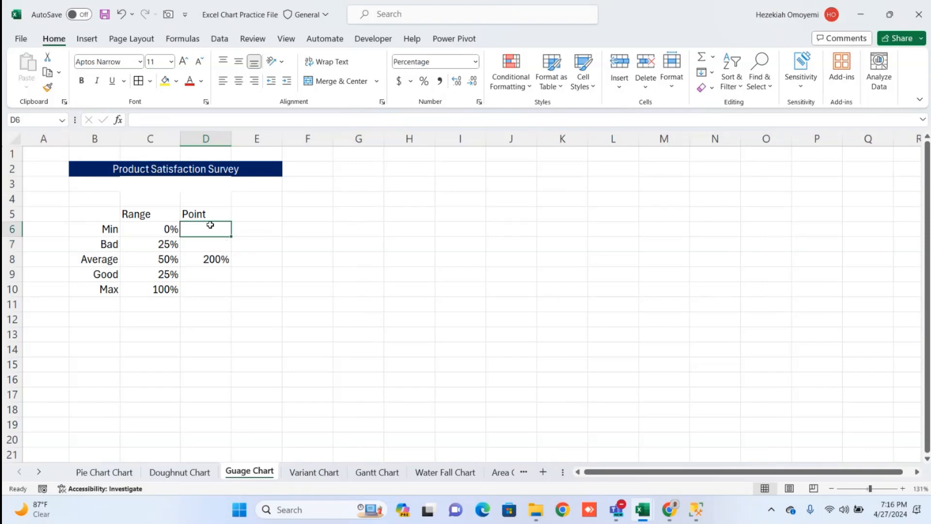
pyautogui.write('50')
pyautogui.press('Return')
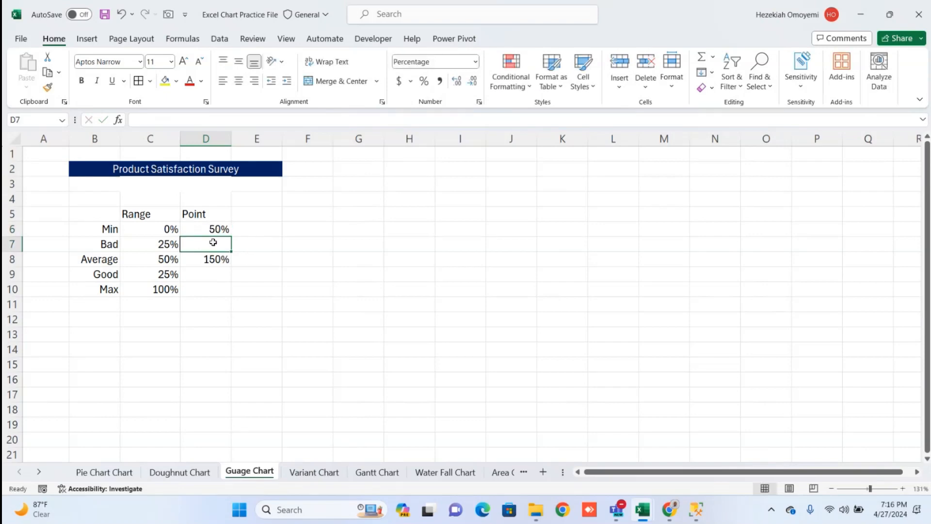
pyautogui.write('2')
pyautogui.press('Return')
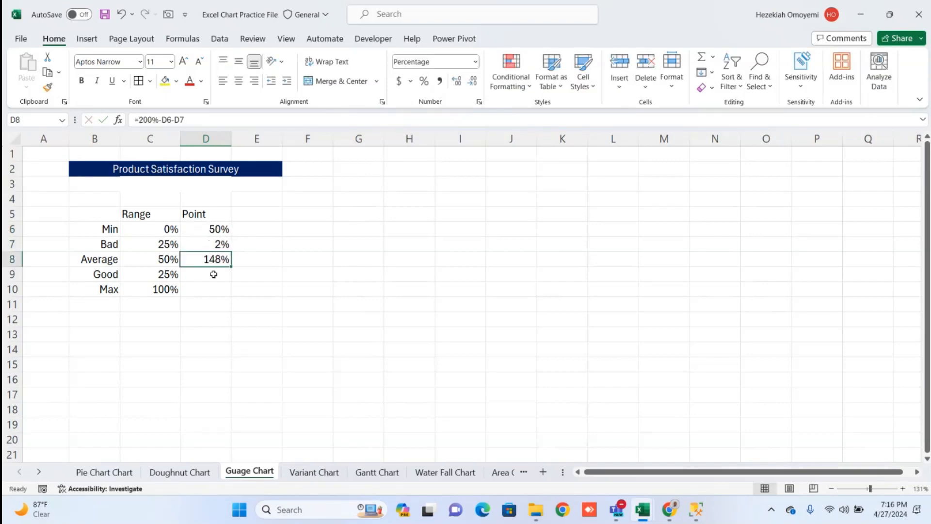
pyautogui.click(236, 318)
pyautogui.click(295, 318)
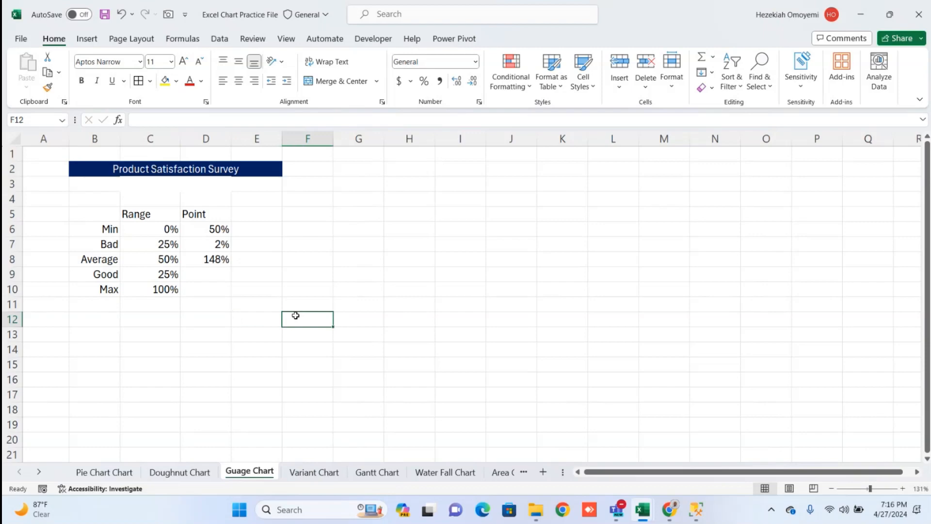
# Check the reference gauge again, then insert a doughnut chart from the Range values C6:C10 on the practice sheet
pyautogui.hotkey('alt', 'Tab')
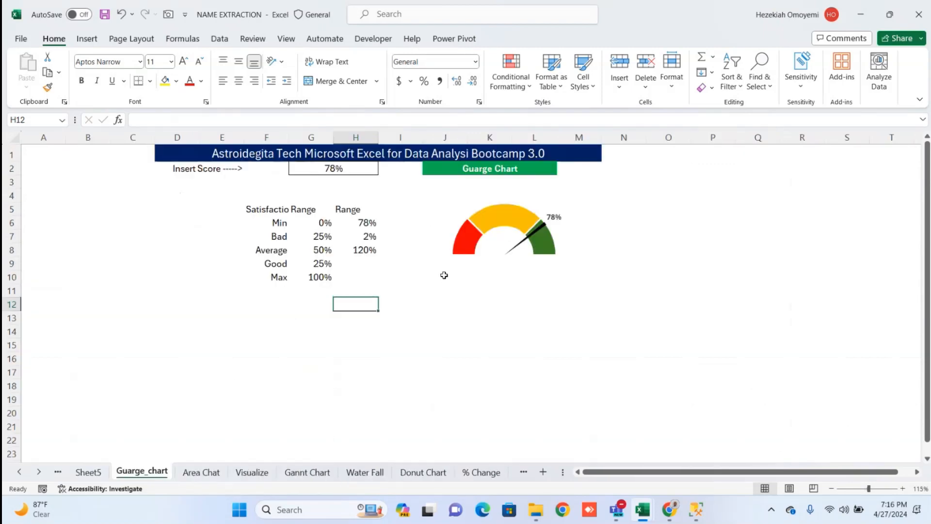
pyautogui.hotkey('alt', 'Tab')
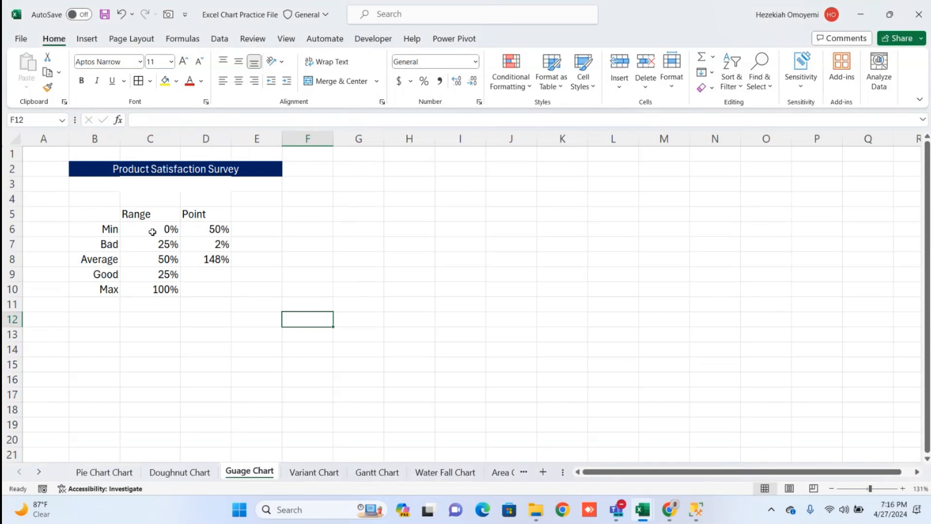
pyautogui.moveTo(148, 230); pyautogui.dragTo(164, 291)
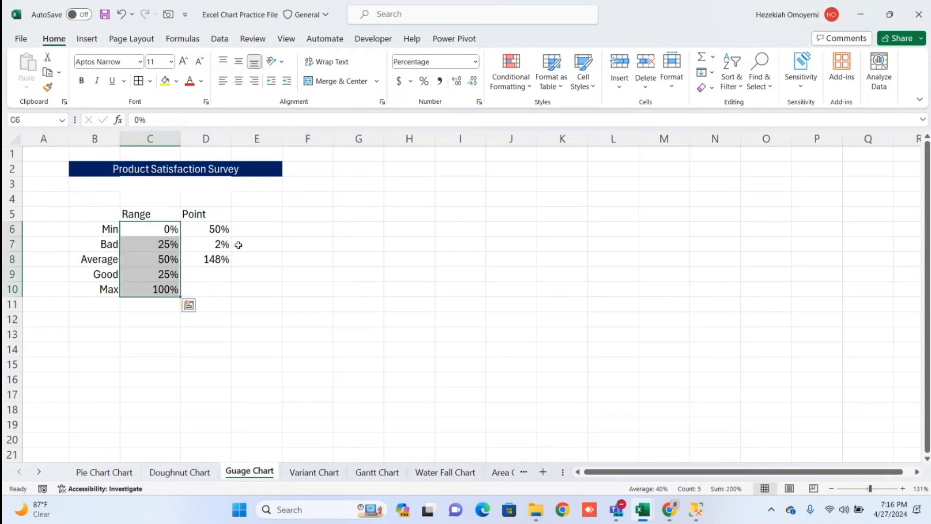
pyautogui.click(85, 38)
pyautogui.click(365, 87)
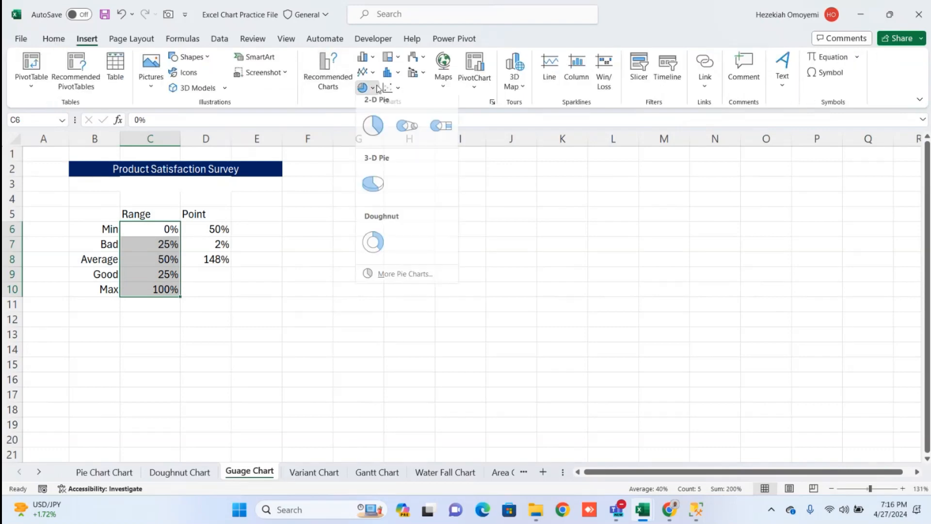
pyautogui.click(373, 247)
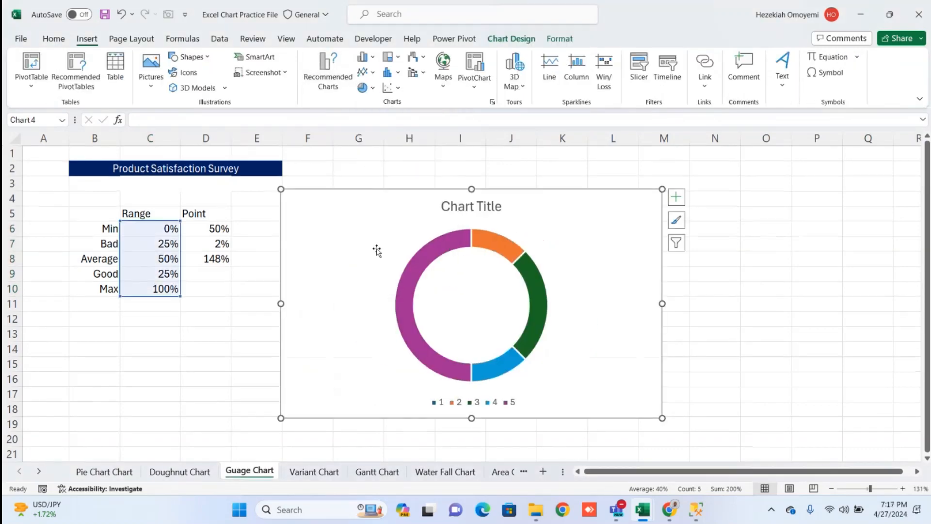
# Delete the title and the legend from the new doughnut chart
pyautogui.click(473, 200)
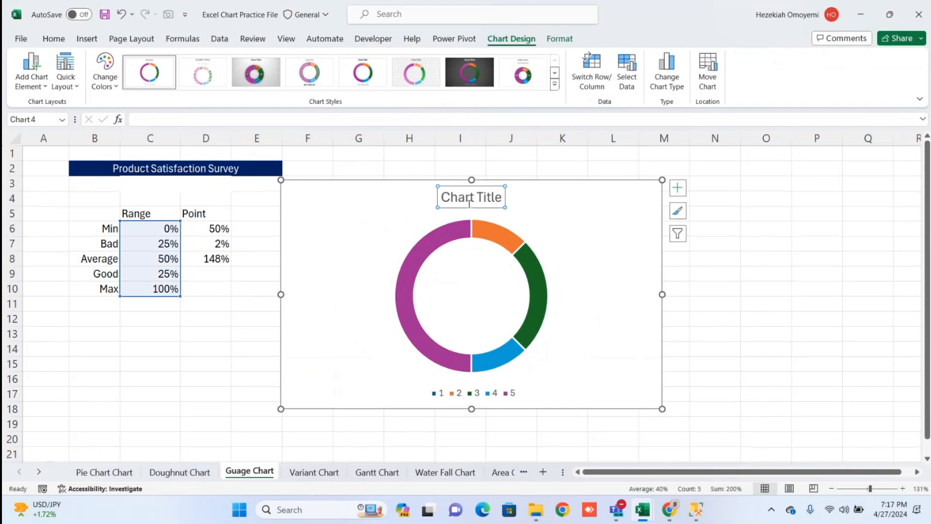
pyautogui.press('Delete')
pyautogui.click(490, 384)
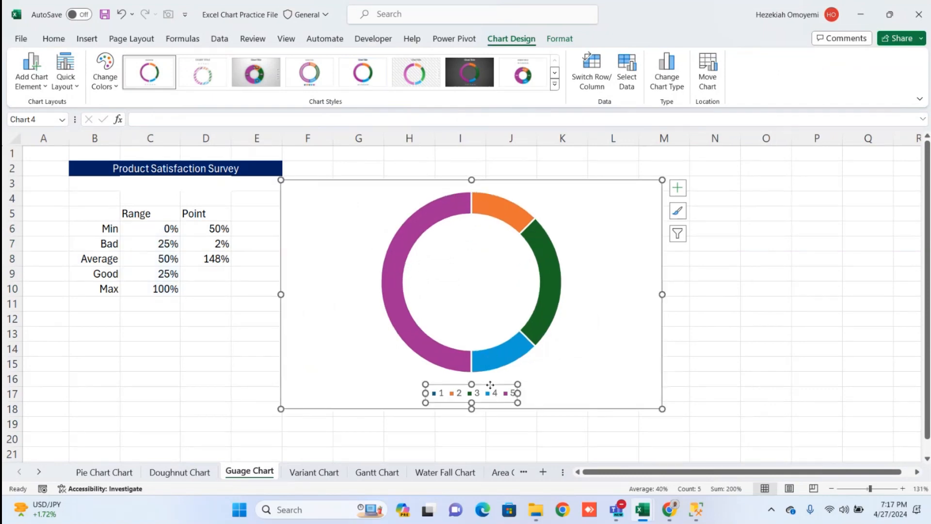
pyautogui.press('Delete')
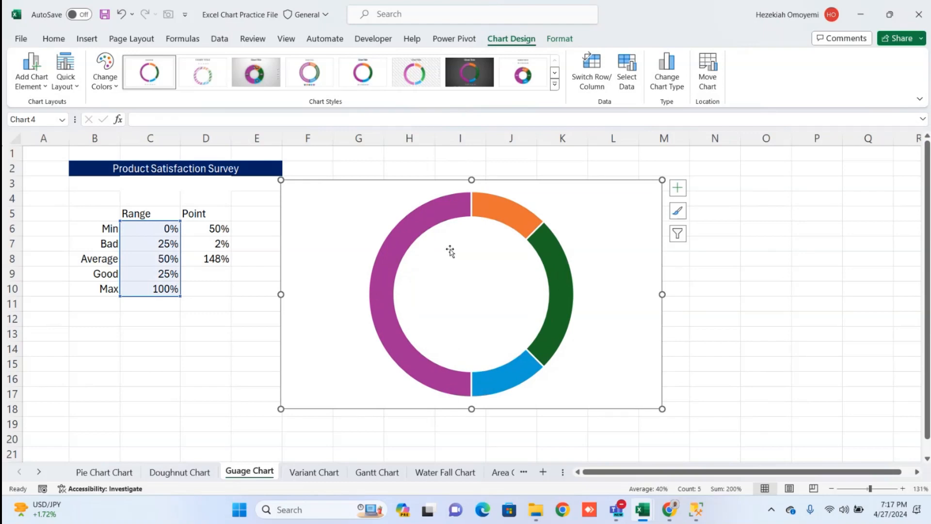
# Set the doughnut series' angle of first slice to 270° and its hole size to 65%
pyautogui.click(448, 212)
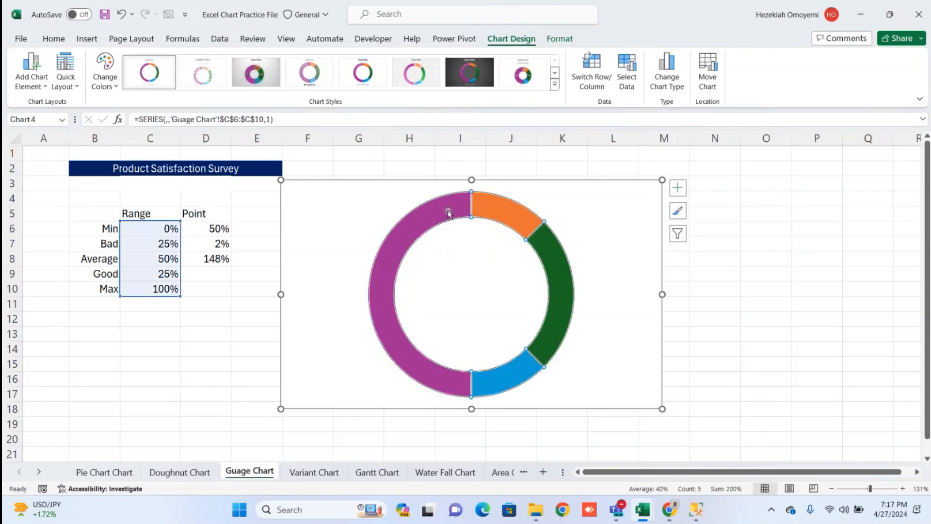
pyautogui.rightClick(449, 214)
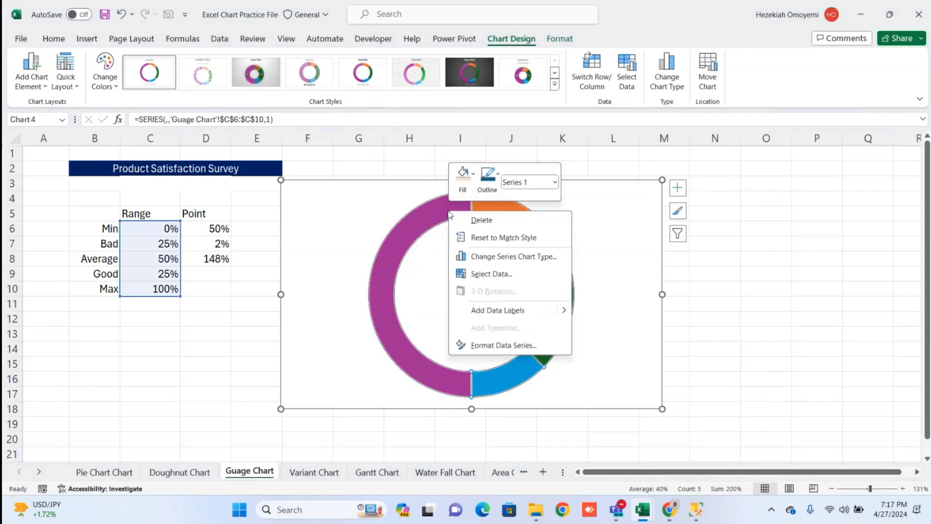
pyautogui.click(505, 345)
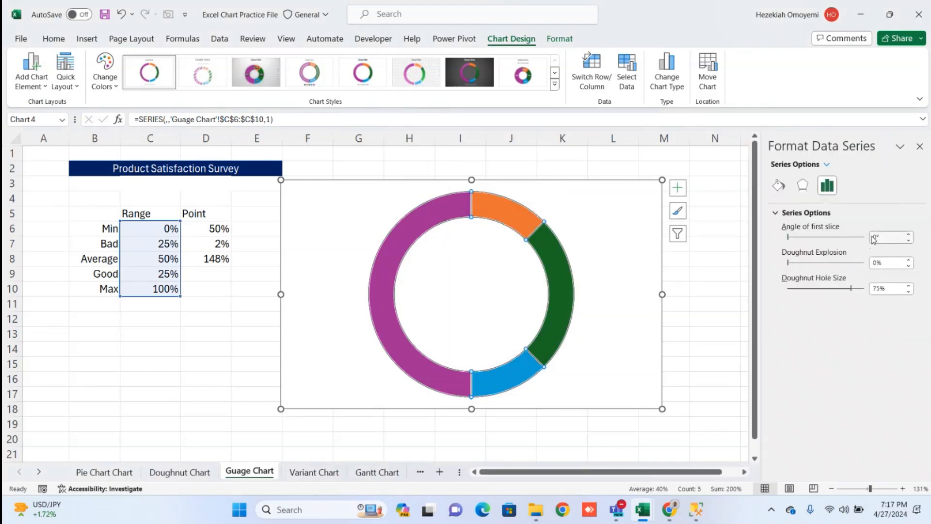
pyautogui.click(874, 240)
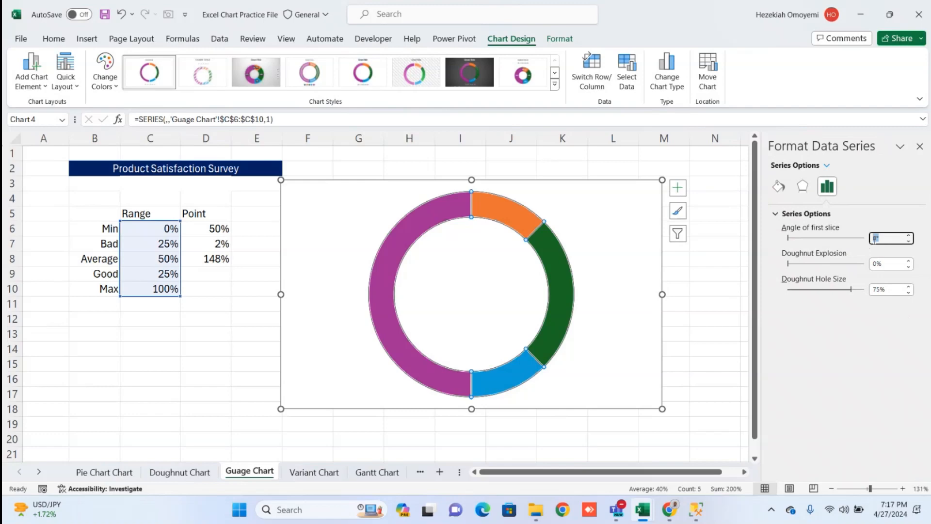
pyautogui.press('Return')
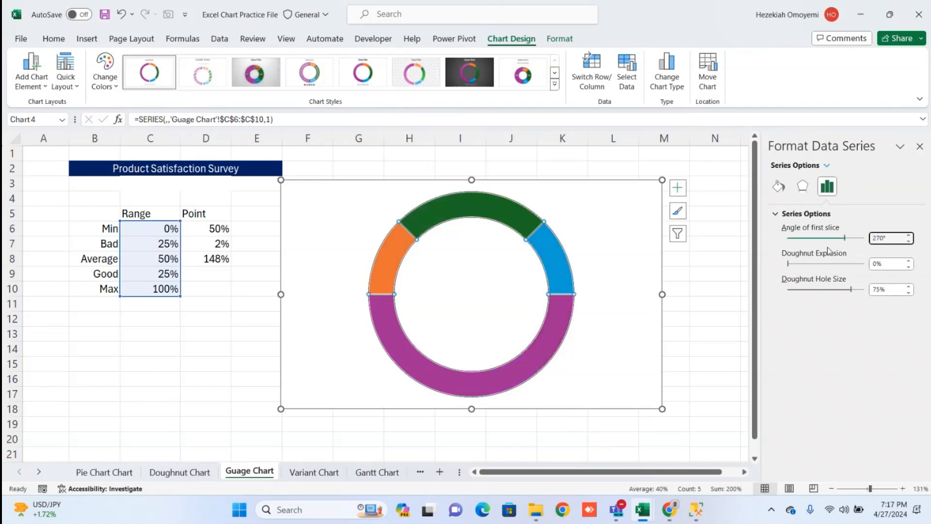
pyautogui.click(833, 289)
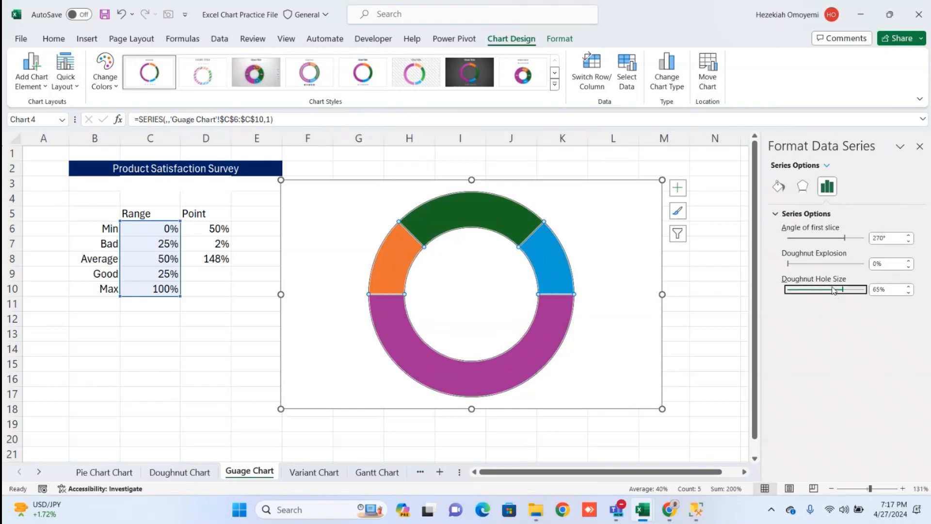
# Set the doughnut's lower half slice (the Max value) to No fill
pyautogui.click(507, 361)
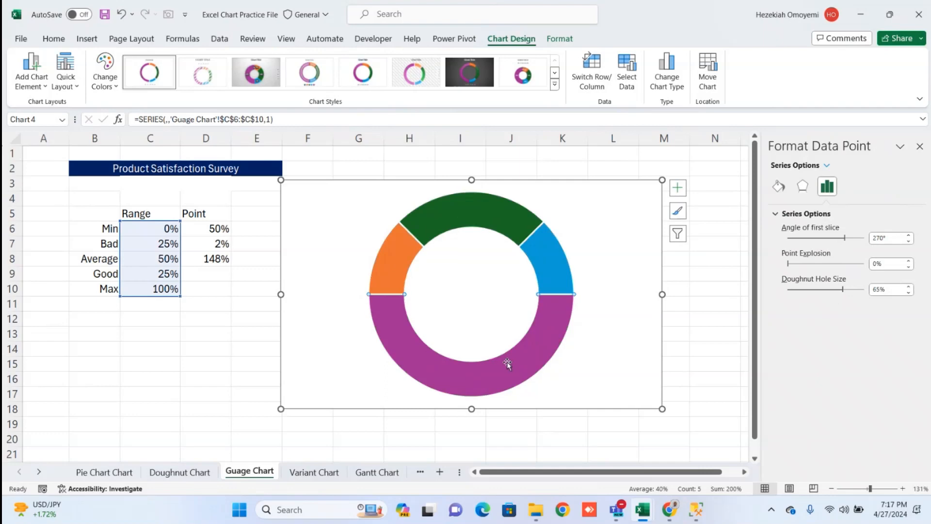
pyautogui.click(776, 193)
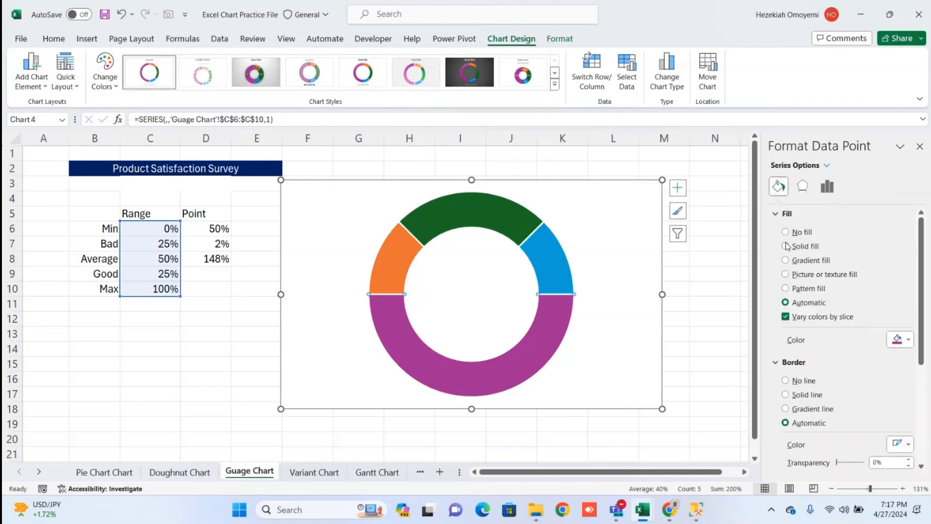
pyautogui.click(787, 233)
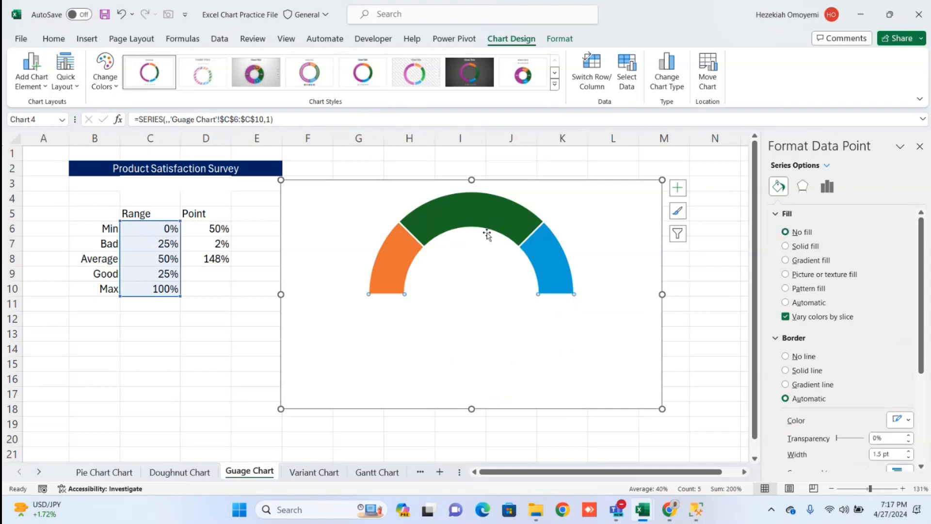
# Set the border of the gauge chart's plot area to No line
pyautogui.click(482, 213)
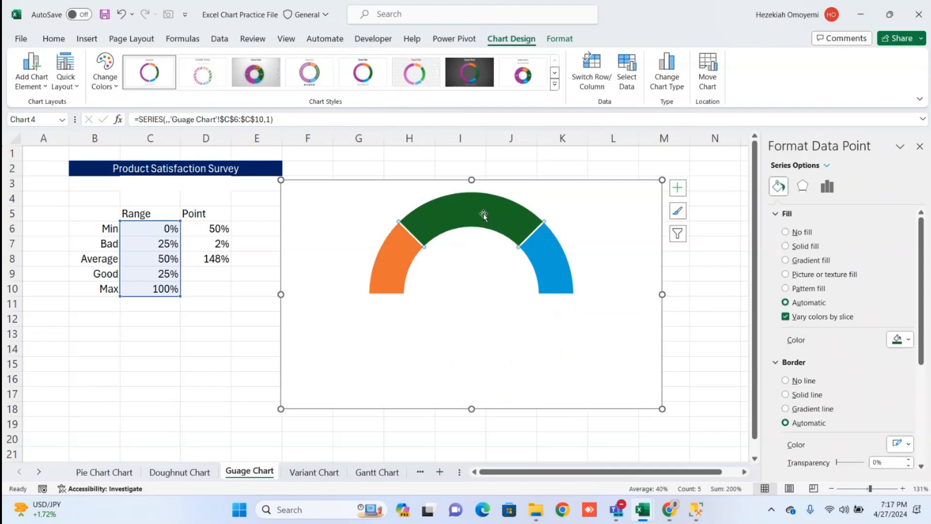
pyautogui.click(568, 240)
pyautogui.rightClick(571, 241)
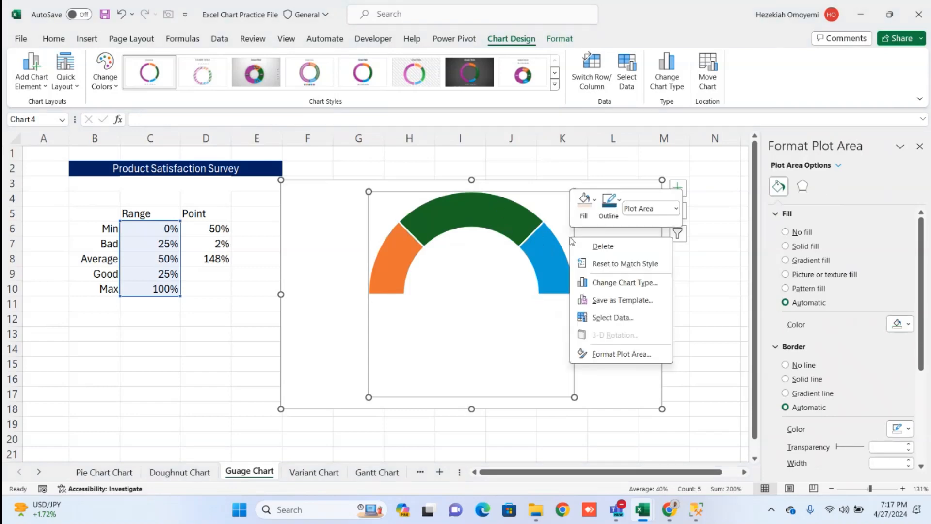
pyautogui.click(622, 354)
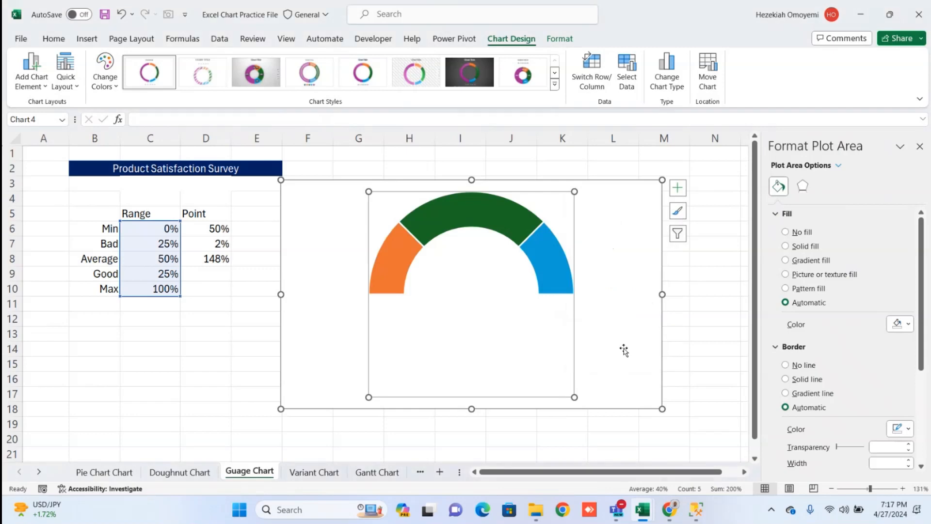
pyautogui.click(785, 367)
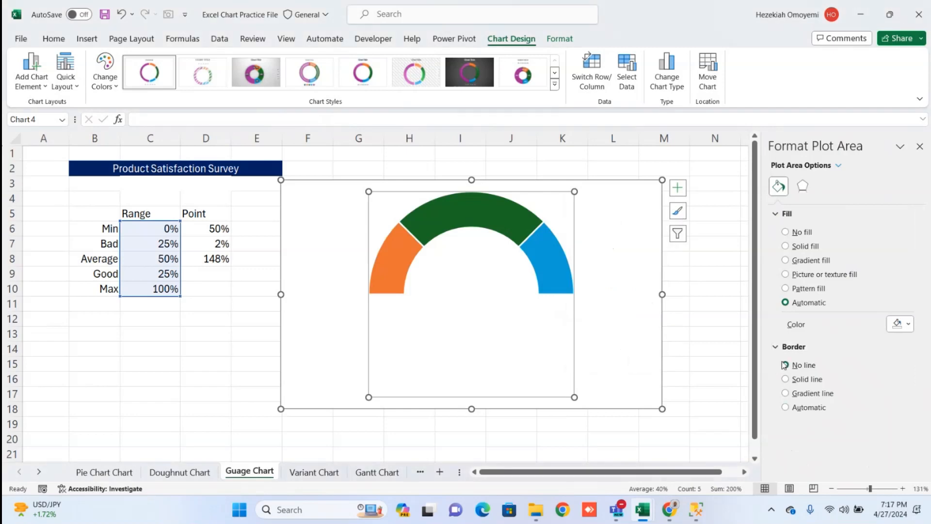
# Set the border of the whole doughnut series to No line
pyautogui.click(505, 233)
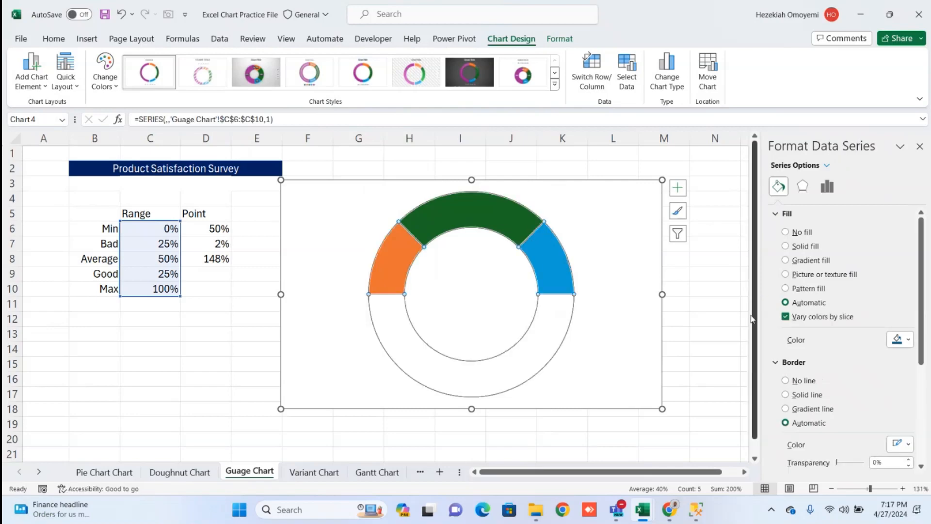
pyautogui.click(786, 381)
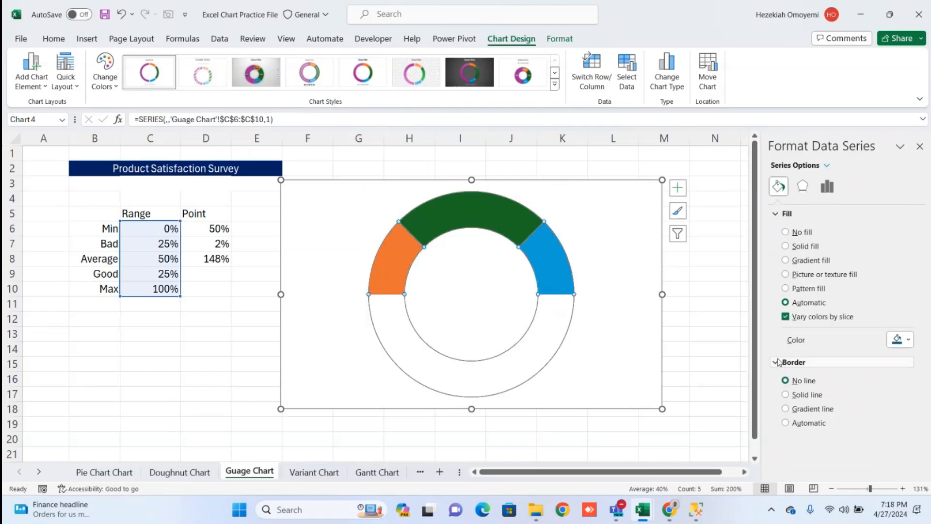
pyautogui.click(778, 363)
pyautogui.click(638, 256)
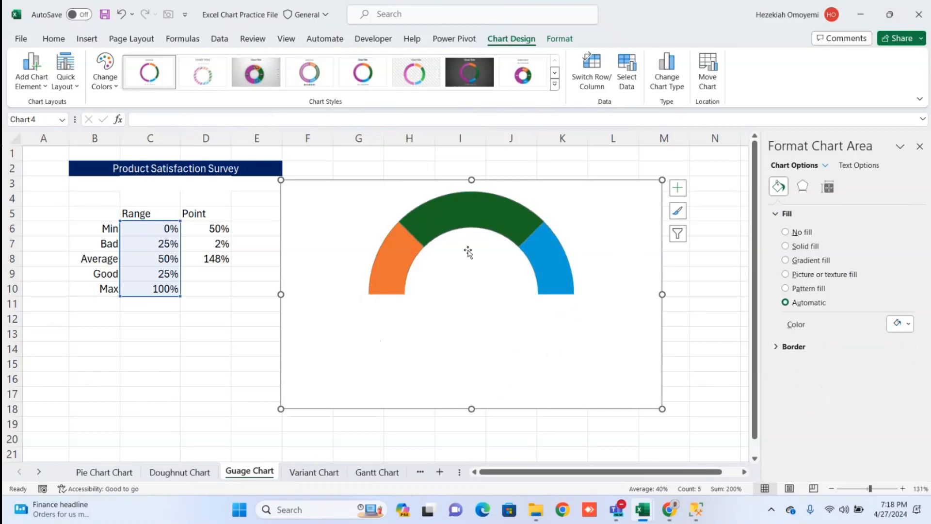
# Fill the gauge's Bad slice with standard bright red and its Good slice with the darkest theme green
pyautogui.click(386, 274)
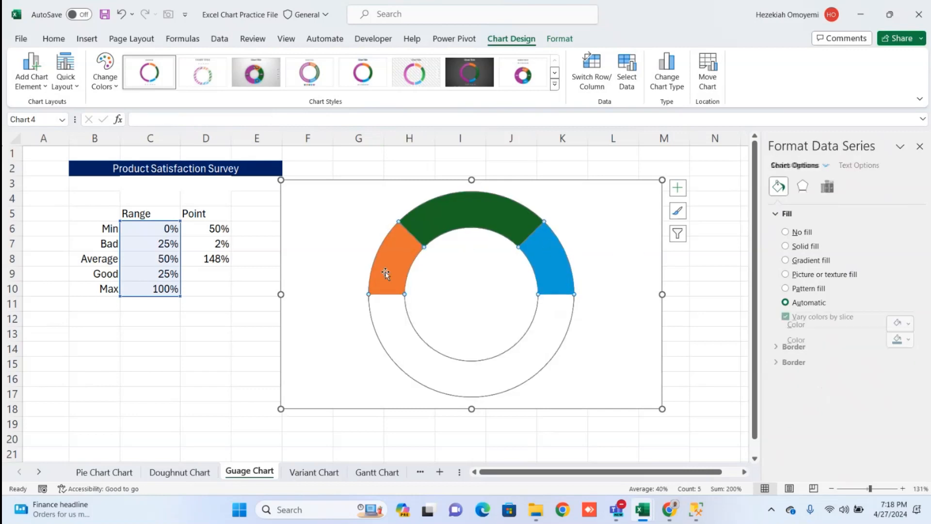
pyautogui.click(385, 274)
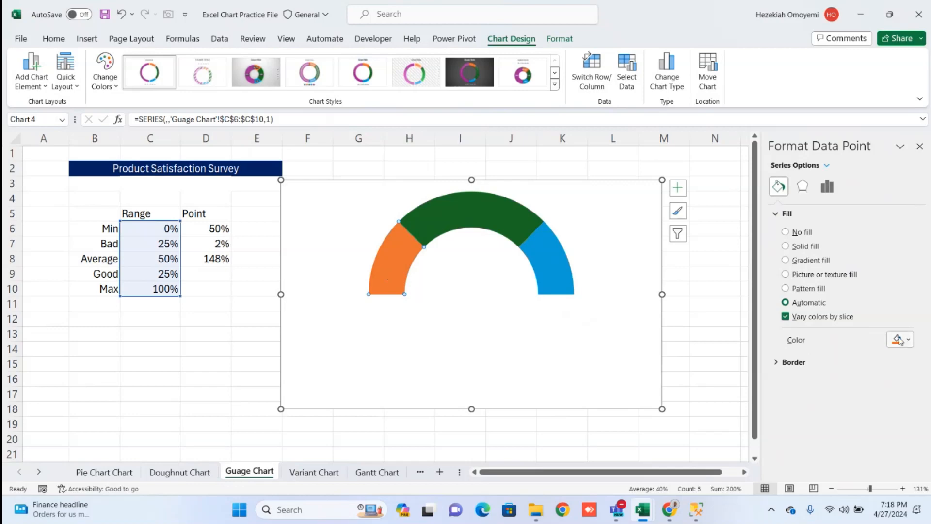
pyautogui.click(900, 339)
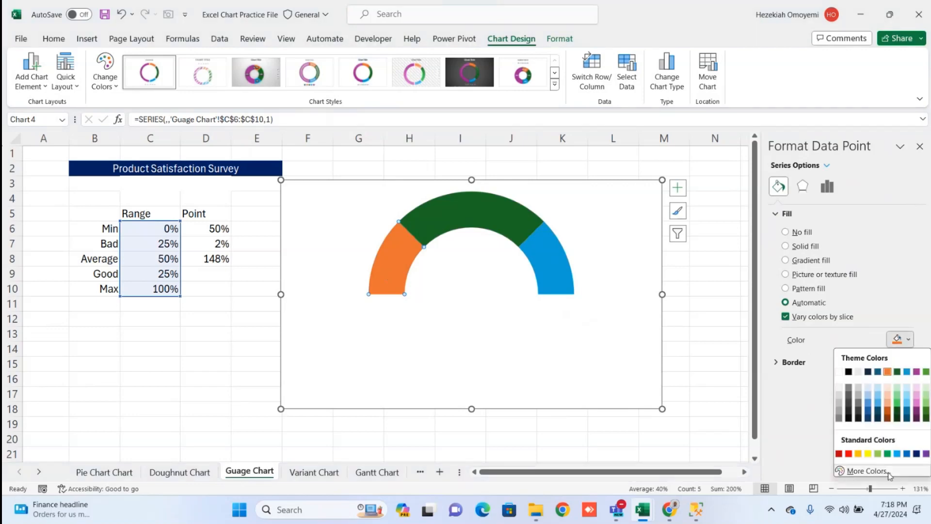
pyautogui.click(848, 453)
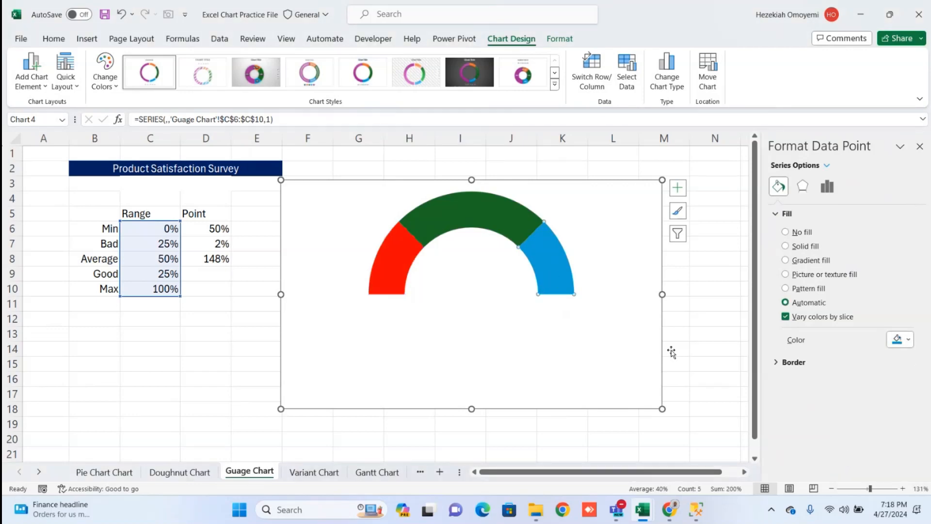
pyautogui.click(900, 340)
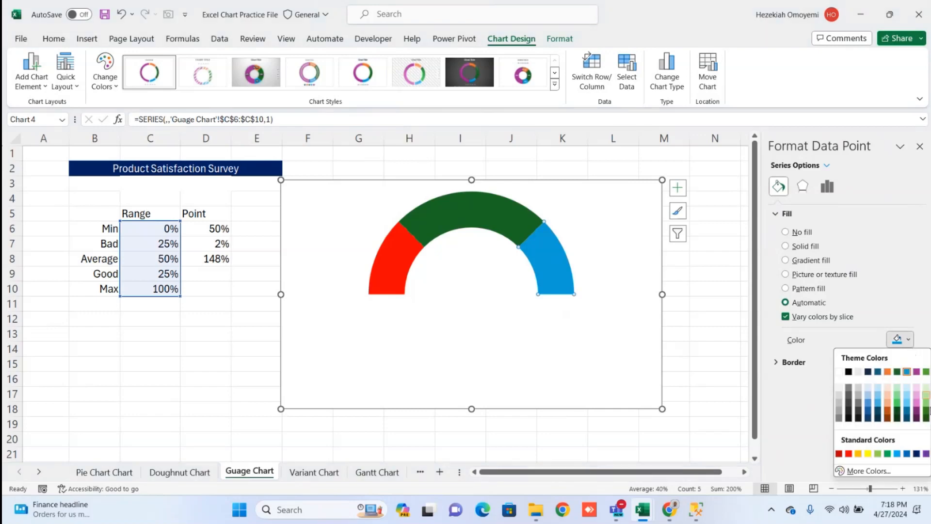
pyautogui.click(926, 418)
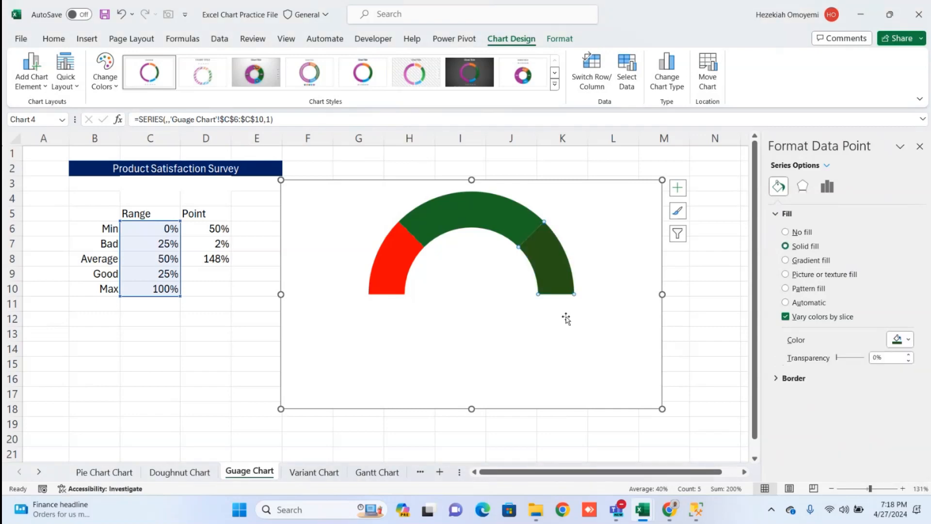
# Fill the gauge's Average slice with standard amber and change the Good slice to a slightly lighter dark theme green
pyautogui.click(485, 210)
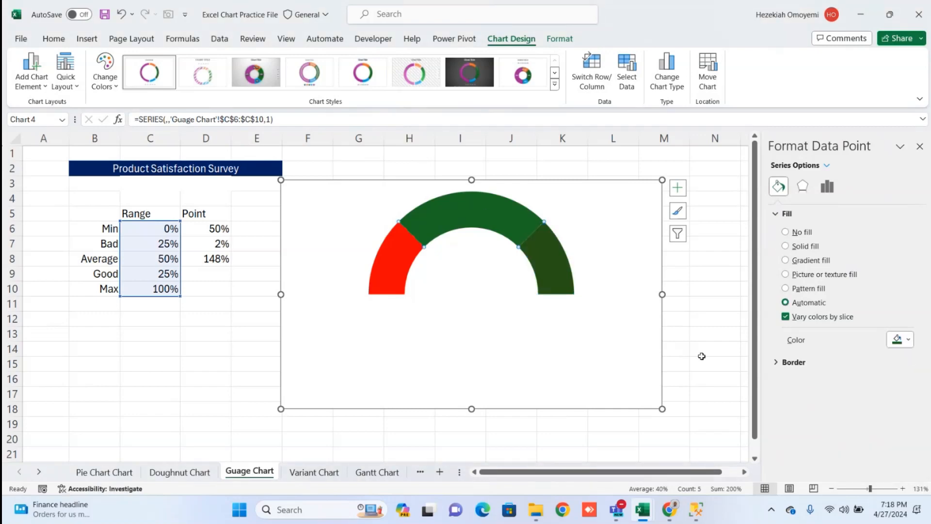
pyautogui.click(902, 340)
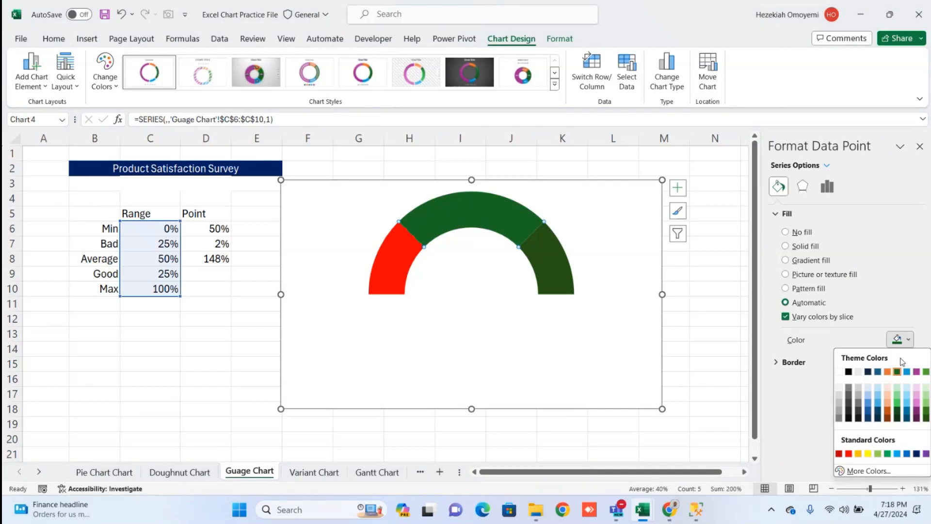
pyautogui.click(861, 452)
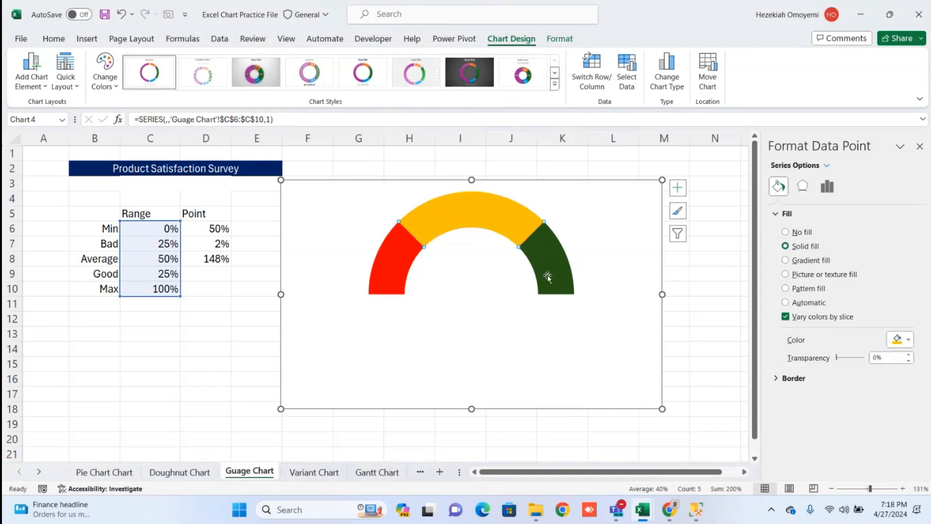
pyautogui.click(578, 271)
pyautogui.click(909, 340)
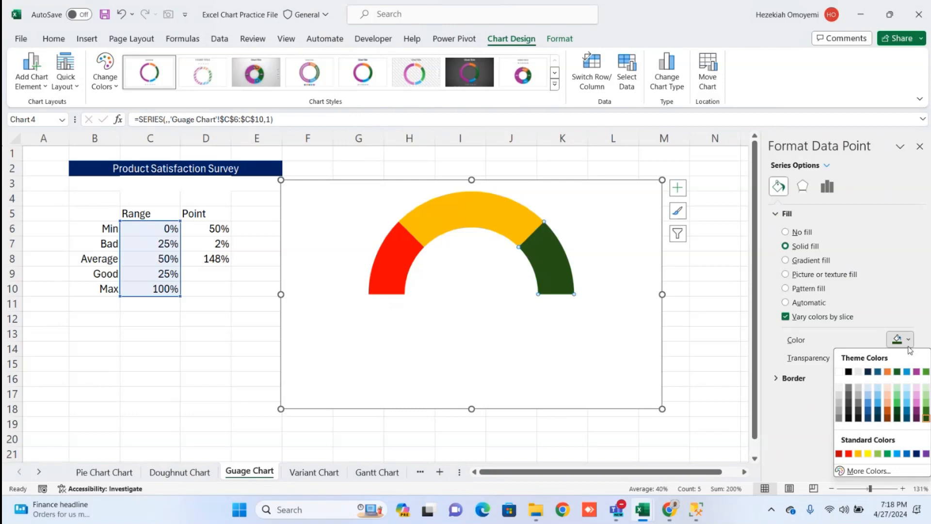
pyautogui.click(926, 414)
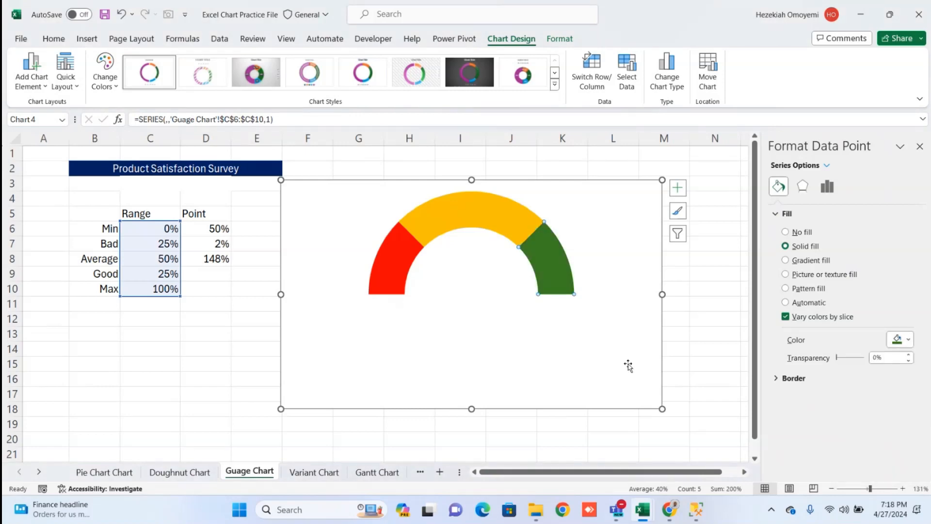
pyautogui.click(492, 343)
pyautogui.click(622, 340)
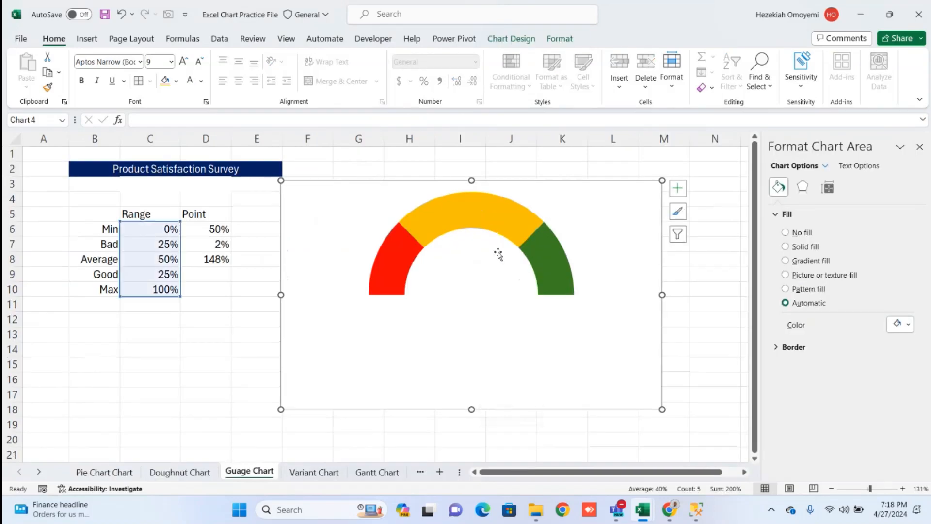
pyautogui.rightClick(515, 208)
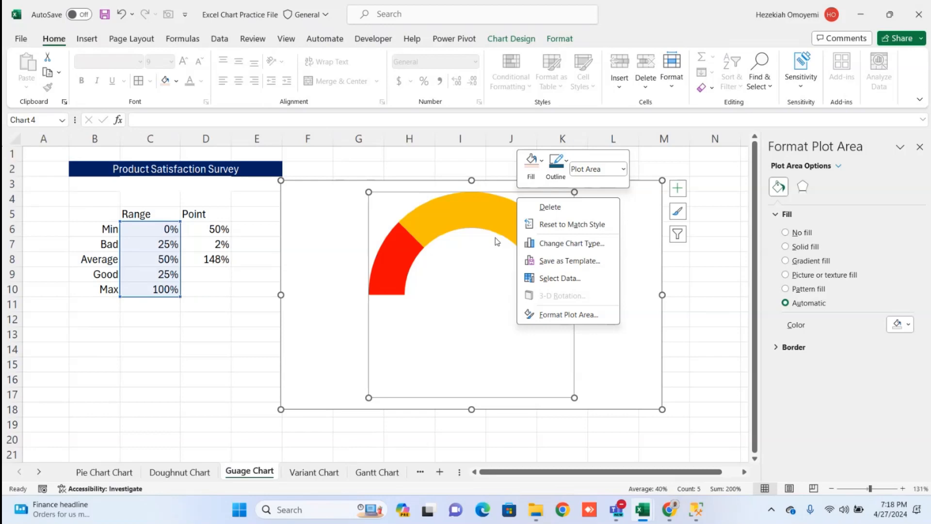
pyautogui.click(558, 244)
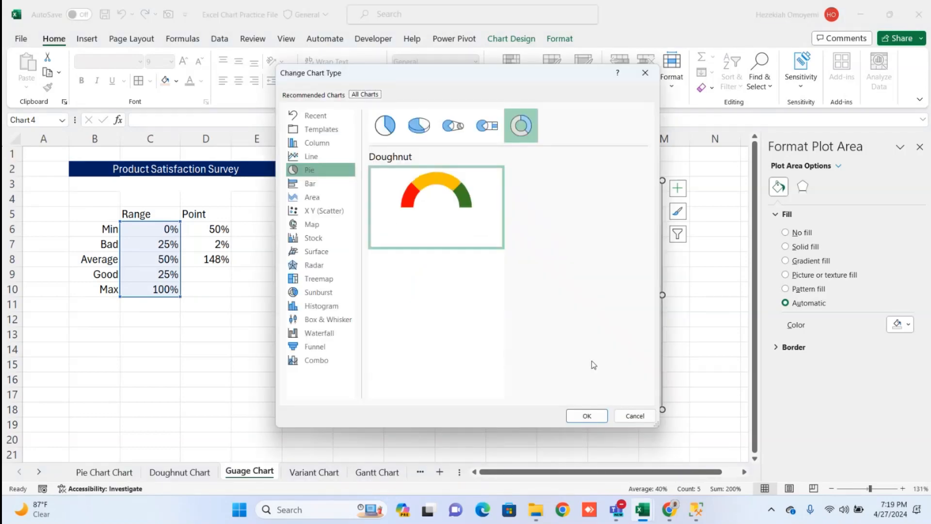
pyautogui.click(642, 73)
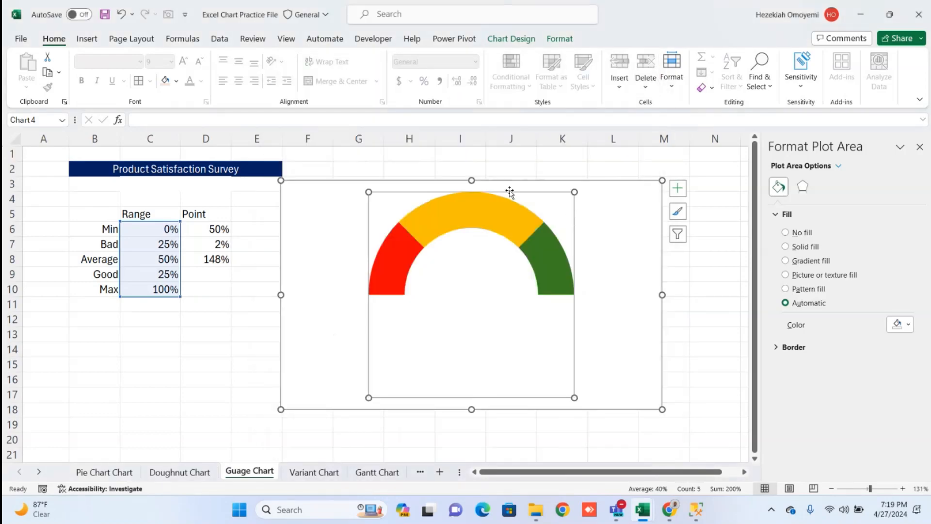
# Add a second series to the chart, named from the Point header in D5 with values from D6:D8
pyautogui.rightClick(502, 213)
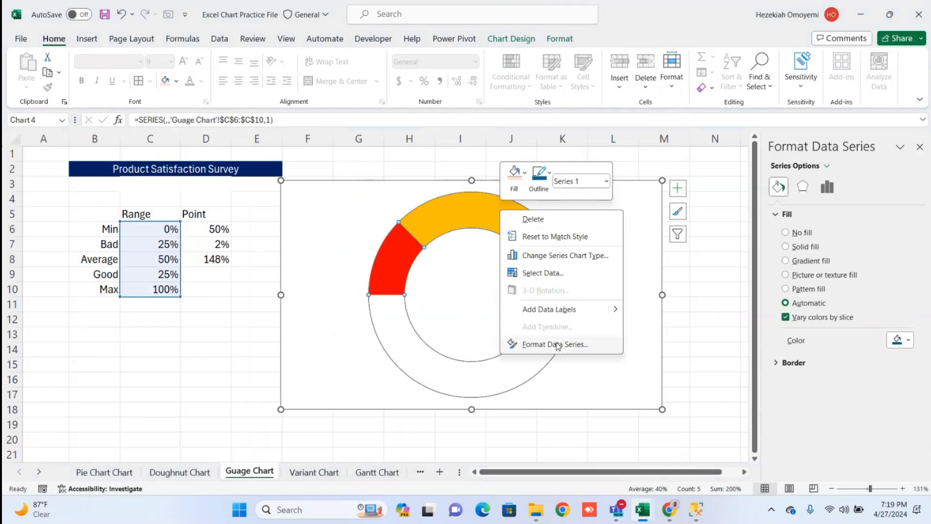
pyautogui.click(552, 272)
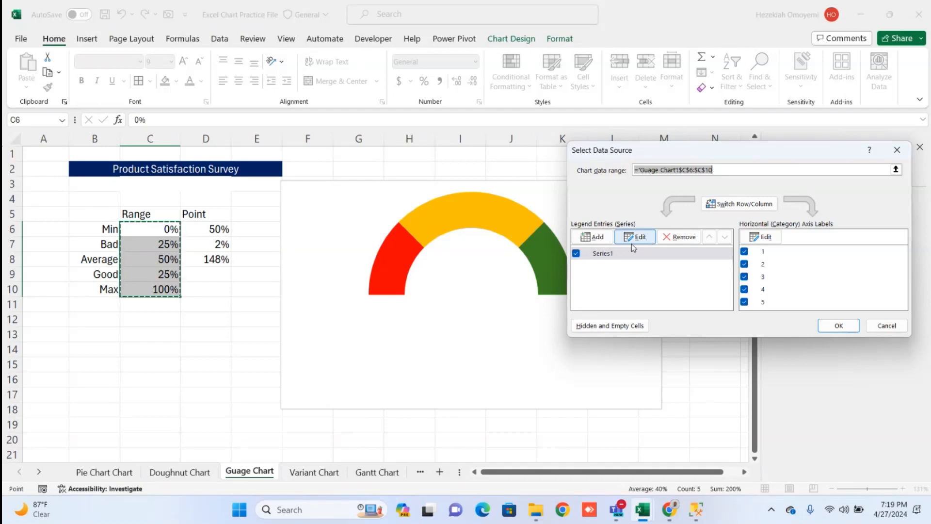
pyautogui.click(587, 236)
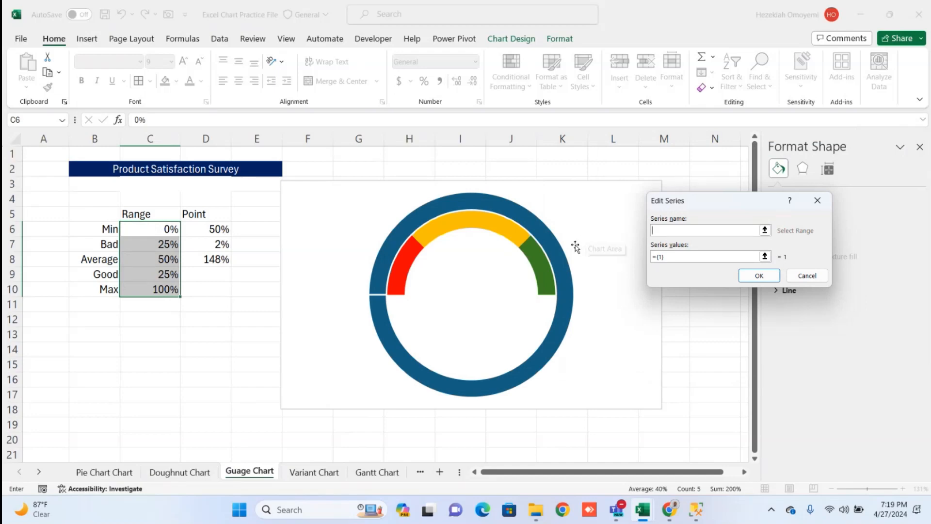
pyautogui.click(209, 219)
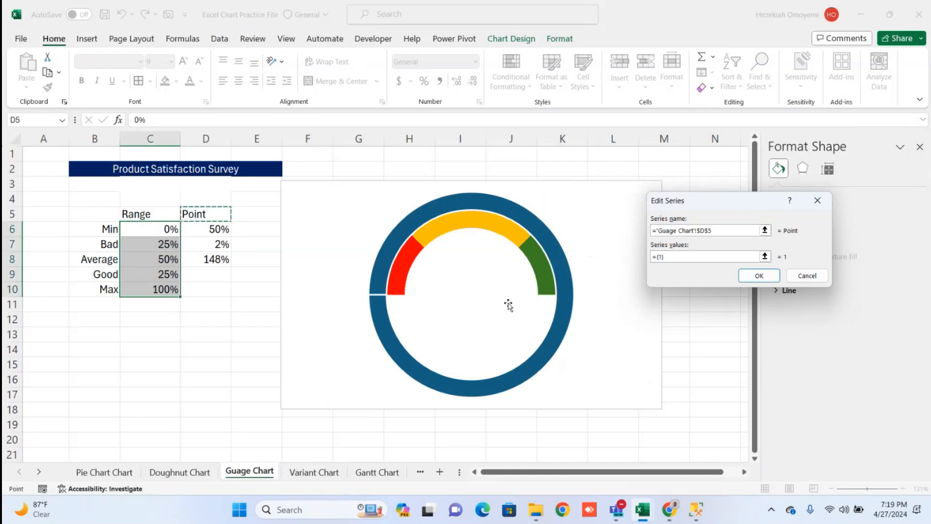
pyautogui.click(682, 257)
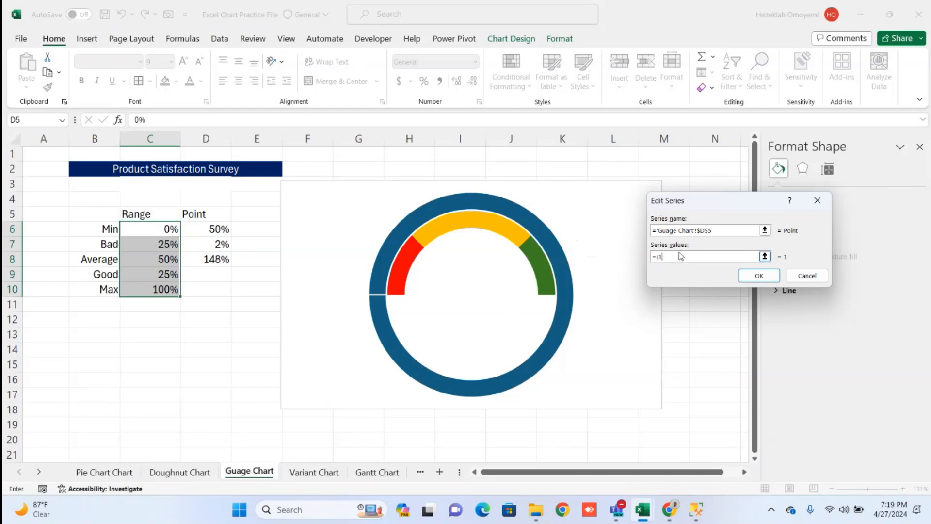
pyautogui.press('BackSpace')
pyautogui.moveTo(216, 229); pyautogui.dragTo(221, 260)
pyautogui.click(748, 275)
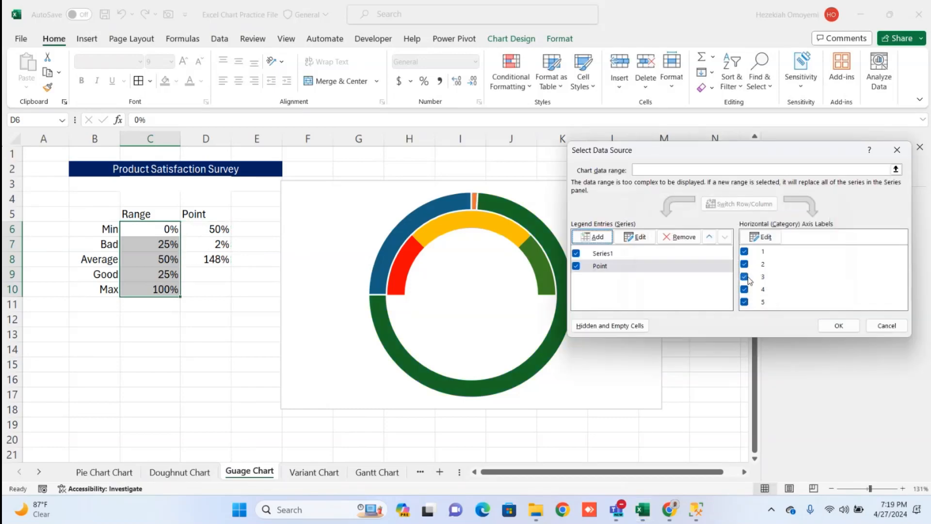
pyautogui.click(827, 327)
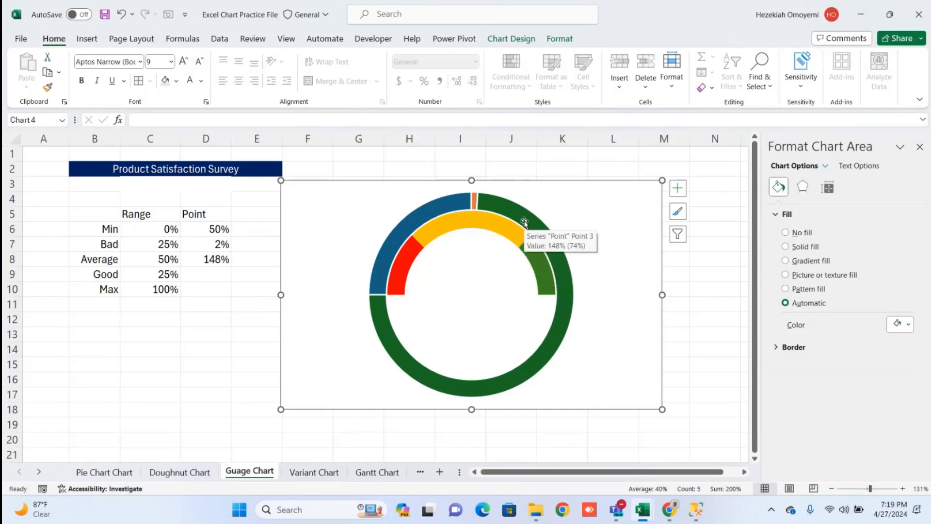
# Change the Point series to a Pie chart on the secondary axis, keeping the other series as a Doughnut
pyautogui.click(524, 219)
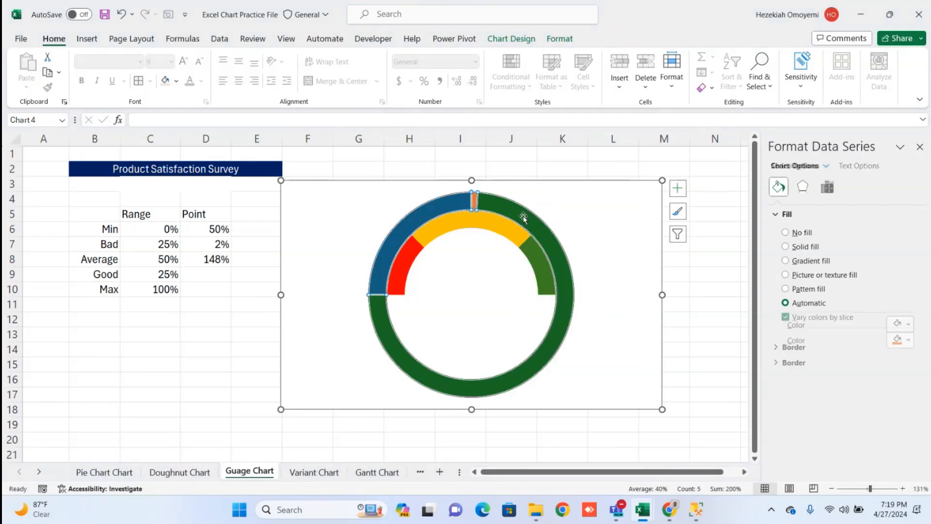
pyautogui.rightClick(524, 219)
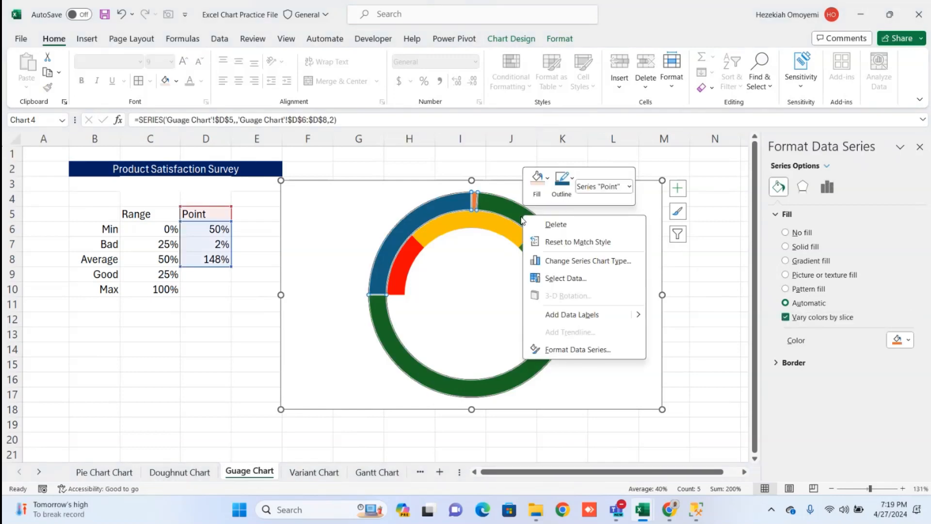
pyautogui.click(556, 263)
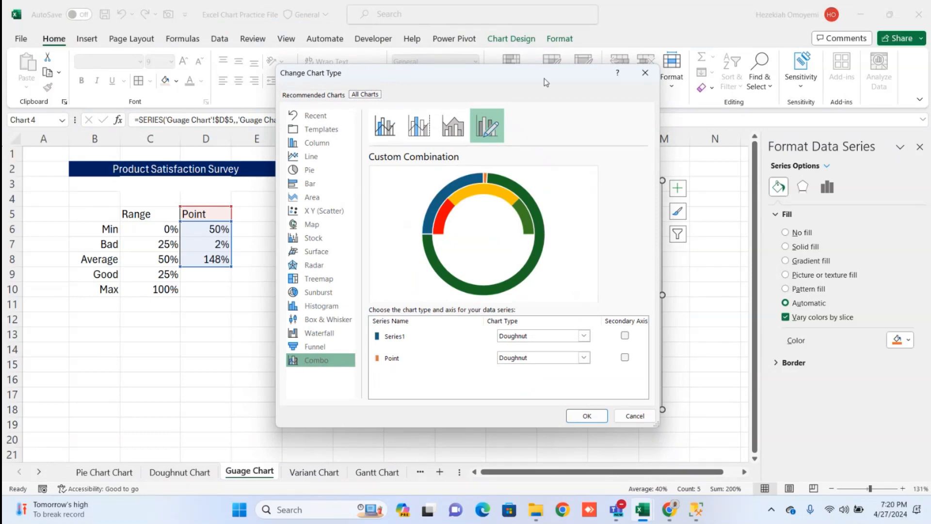
pyautogui.moveTo(544, 78); pyautogui.dragTo(566, 89)
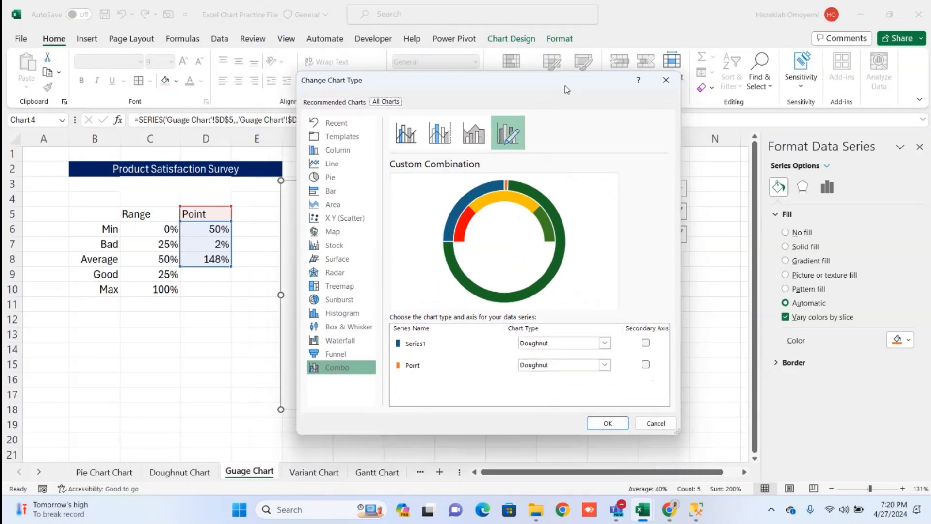
pyautogui.click(606, 365)
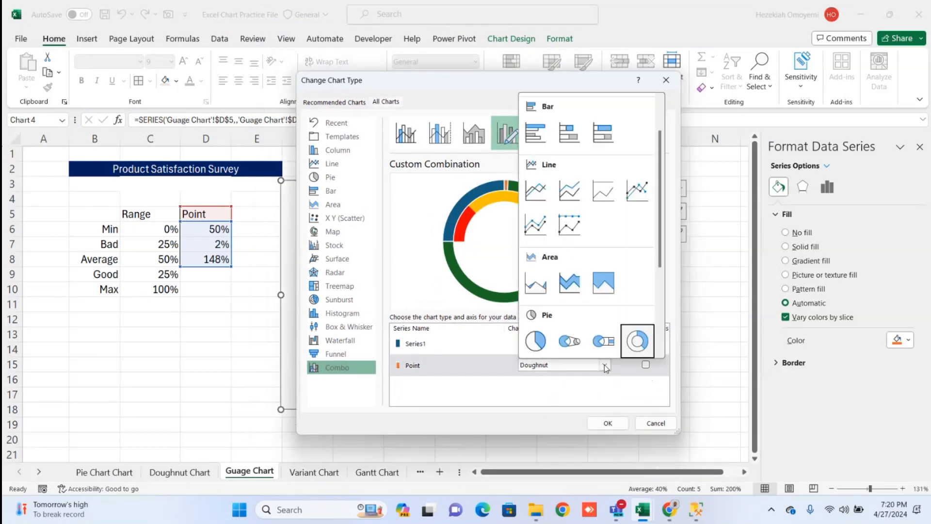
pyautogui.click(540, 347)
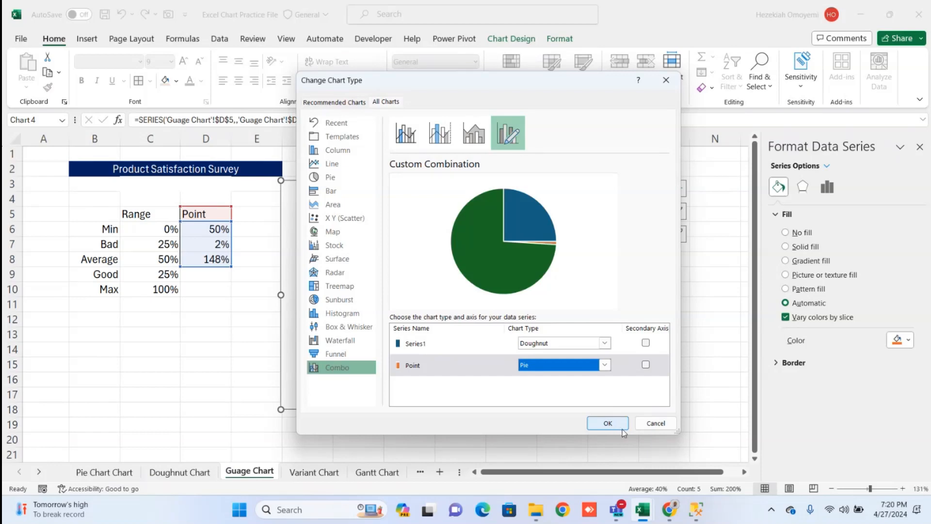
pyautogui.click(646, 365)
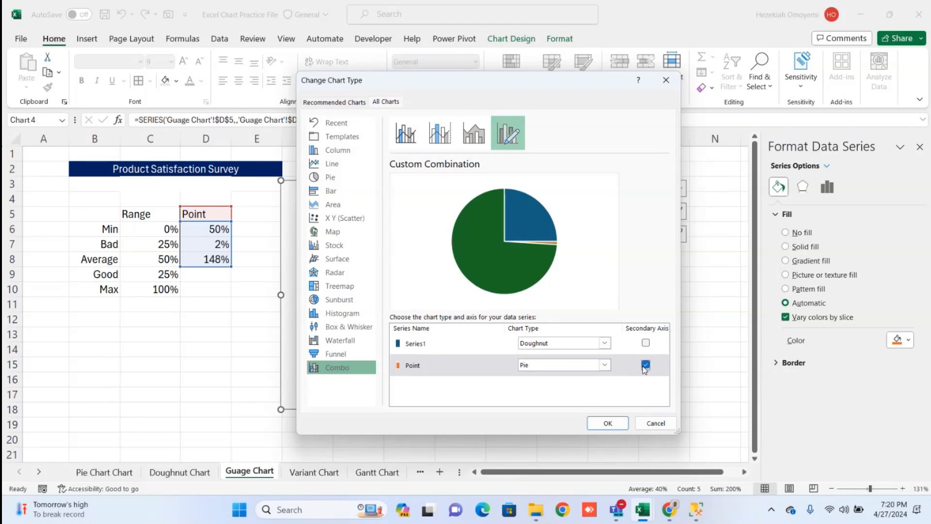
pyautogui.click(612, 426)
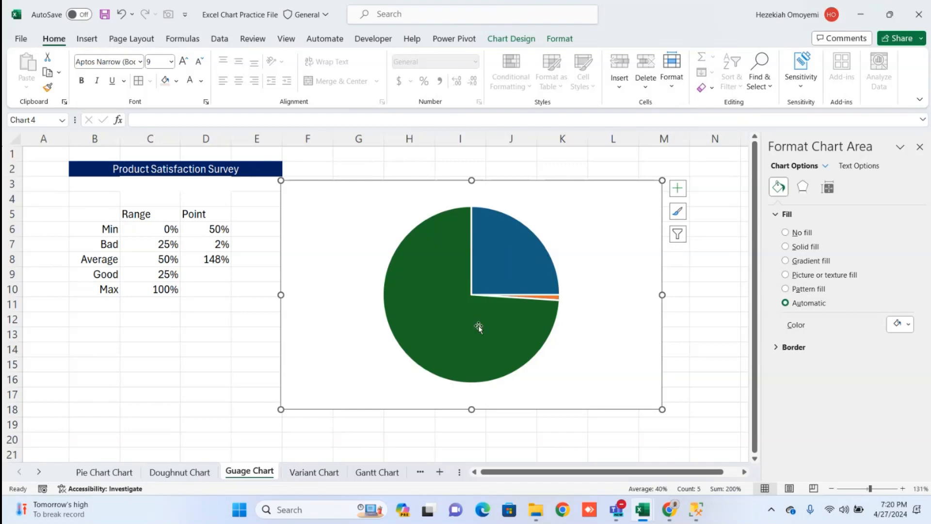
# Set the large green slice of the Point pie to No fill
pyautogui.click(432, 293)
pyautogui.click(432, 295)
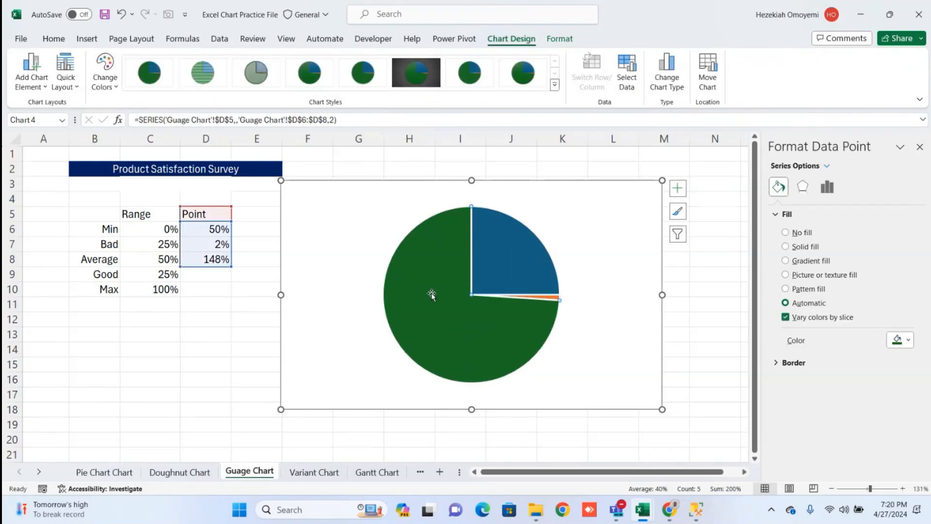
pyautogui.click(909, 341)
pyautogui.press('Escape')
pyautogui.click(786, 232)
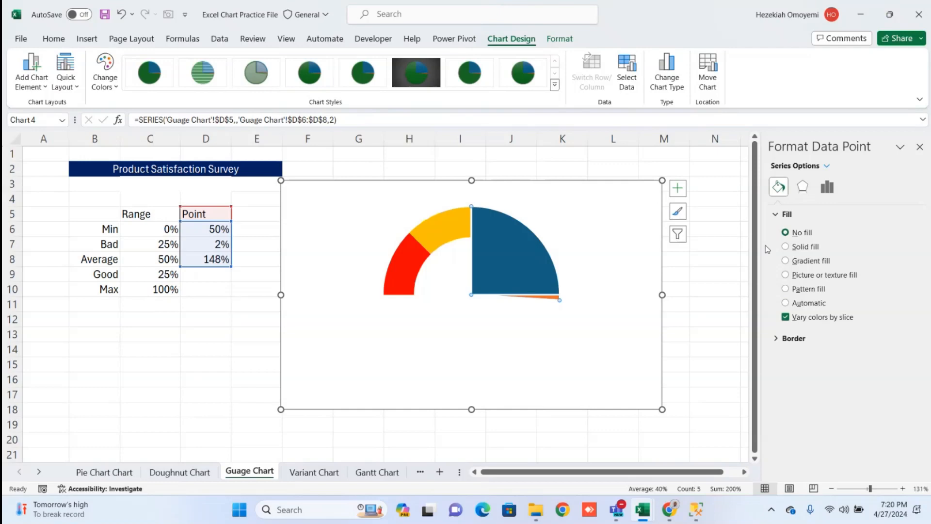
# Set the blue slice of the Point pie to No fill and its border to No line
pyautogui.click(516, 254)
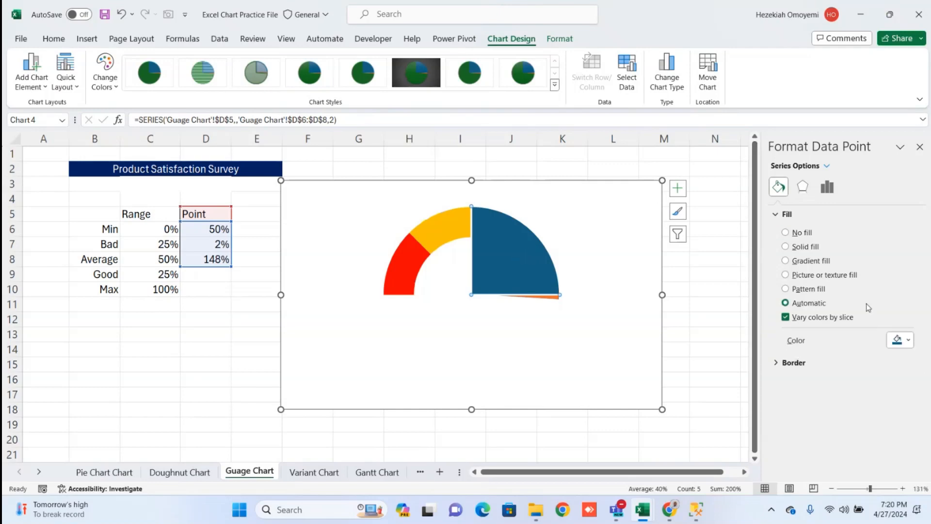
pyautogui.click(783, 234)
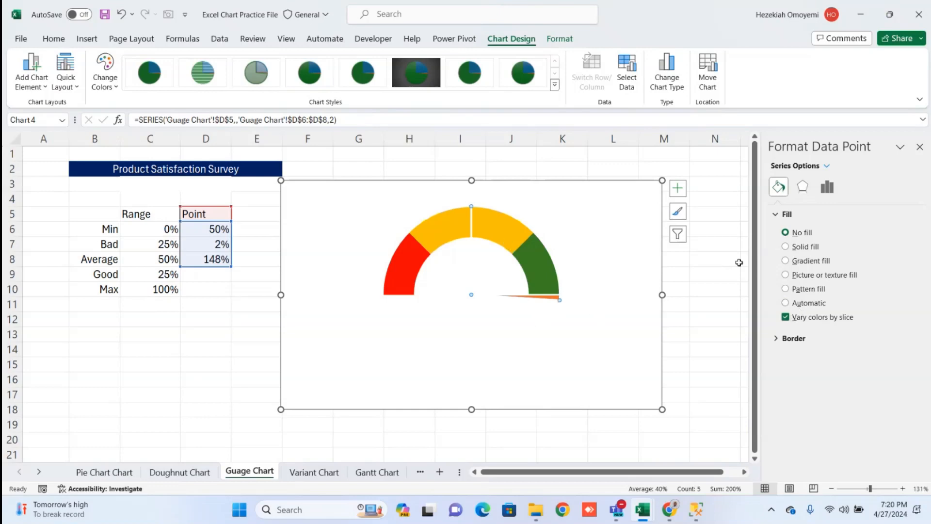
pyautogui.click(776, 340)
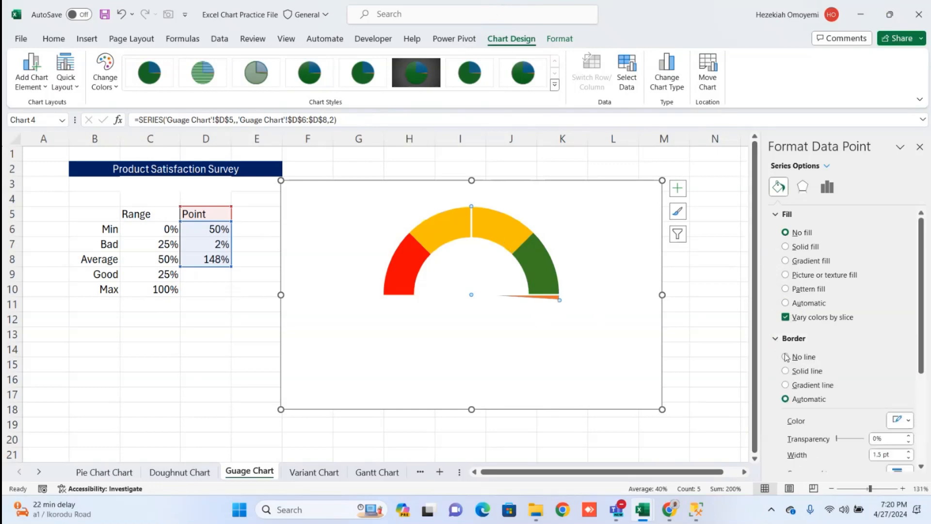
pyautogui.click(782, 357)
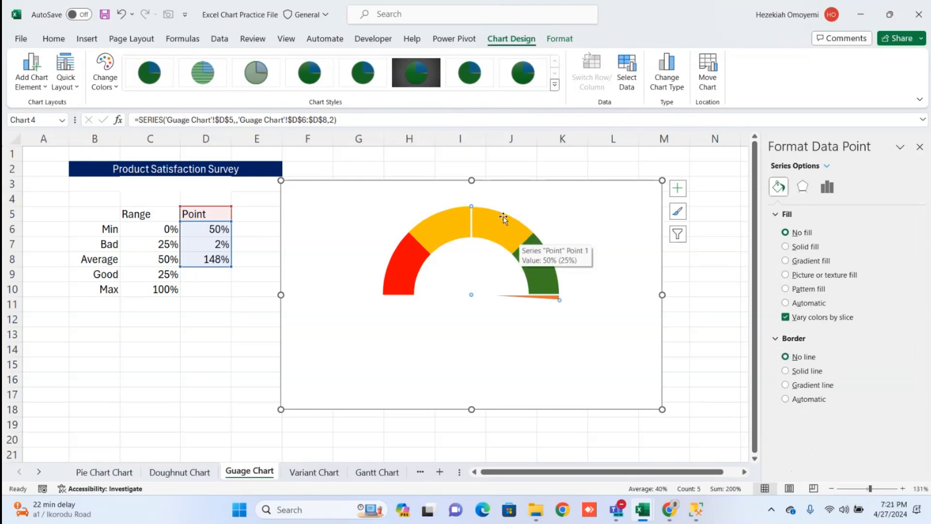
# Remove the border line from the unfilled 50% slice of the Point series in the gauge chart
pyautogui.click(484, 258)
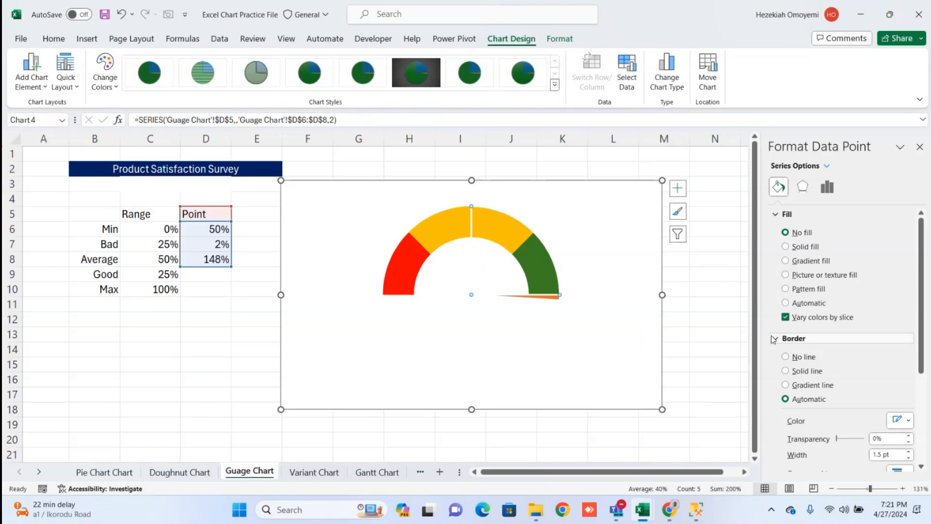
pyautogui.click(786, 357)
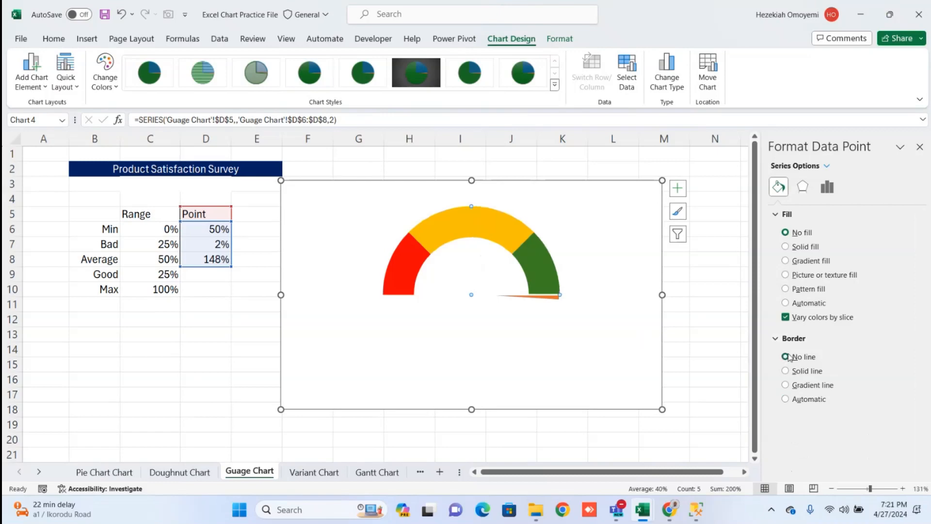
pyautogui.click(783, 339)
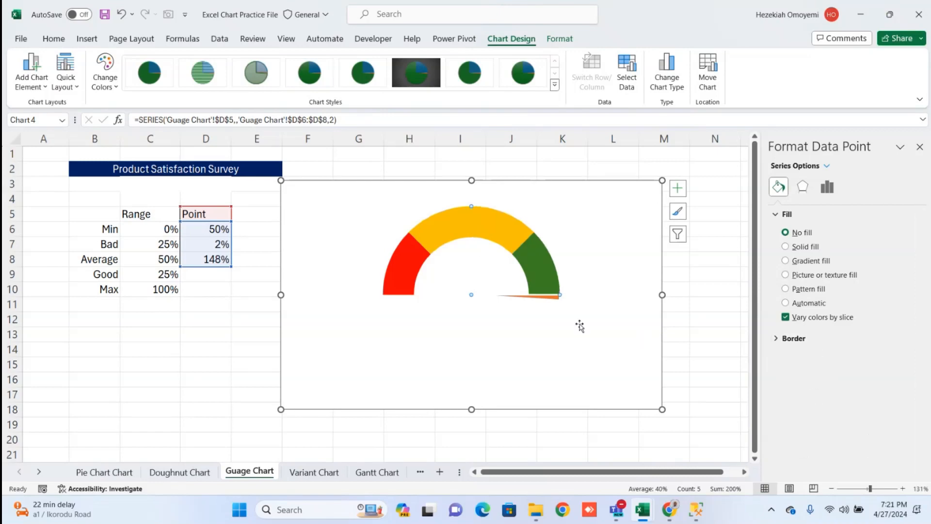
# Rotate the Point series by setting its angle of first slice to 270°
pyautogui.click(552, 296)
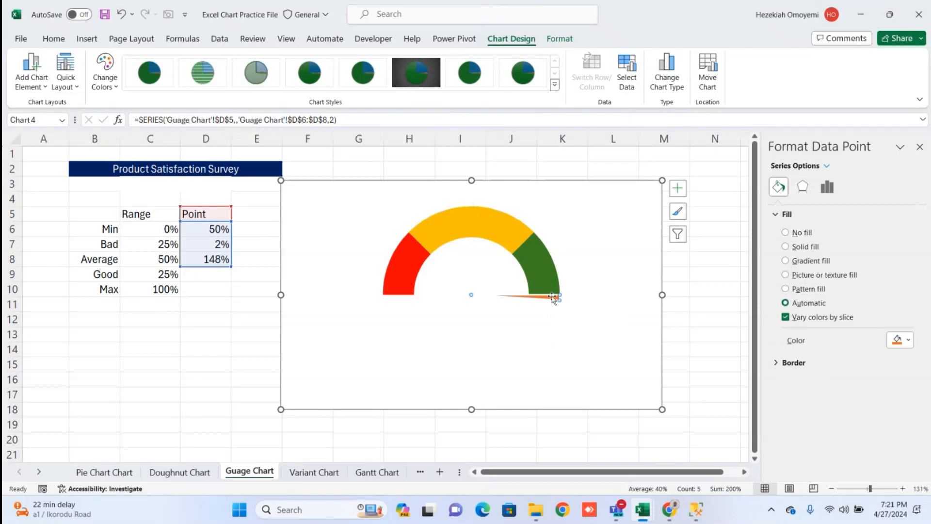
pyautogui.click(830, 193)
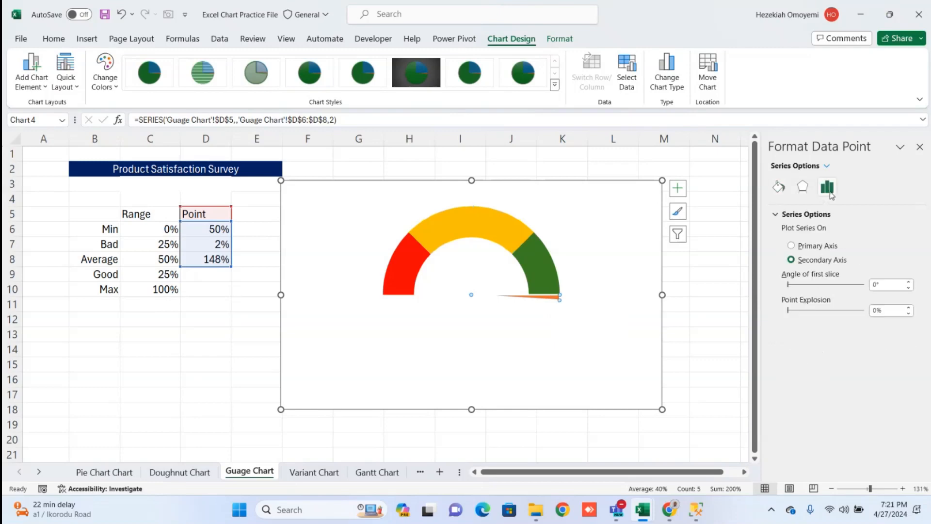
pyautogui.click(874, 284)
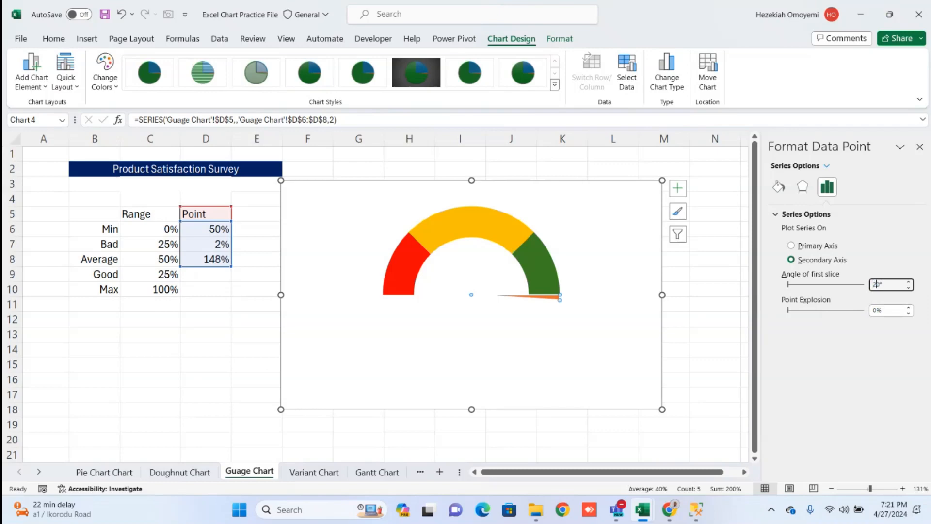
pyautogui.write('270')
pyautogui.press('Return')
pyautogui.press('Return')
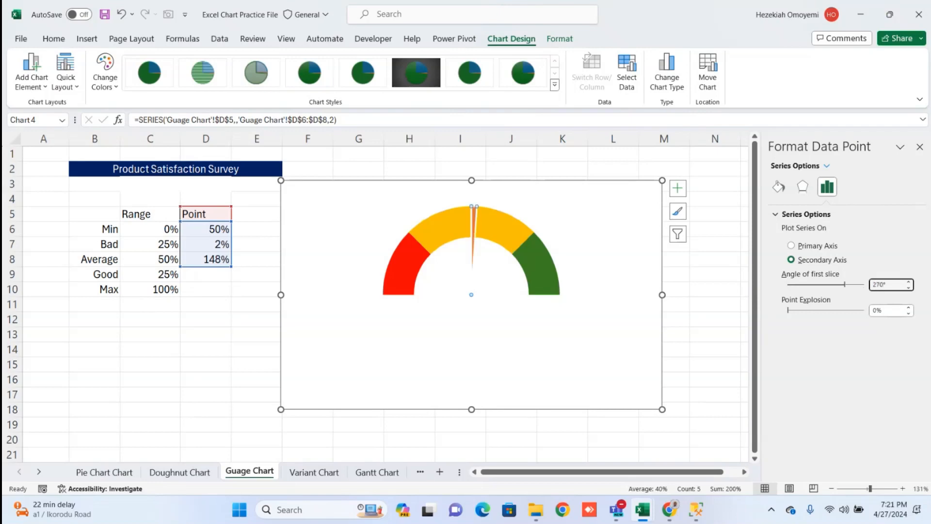
pyautogui.click(605, 336)
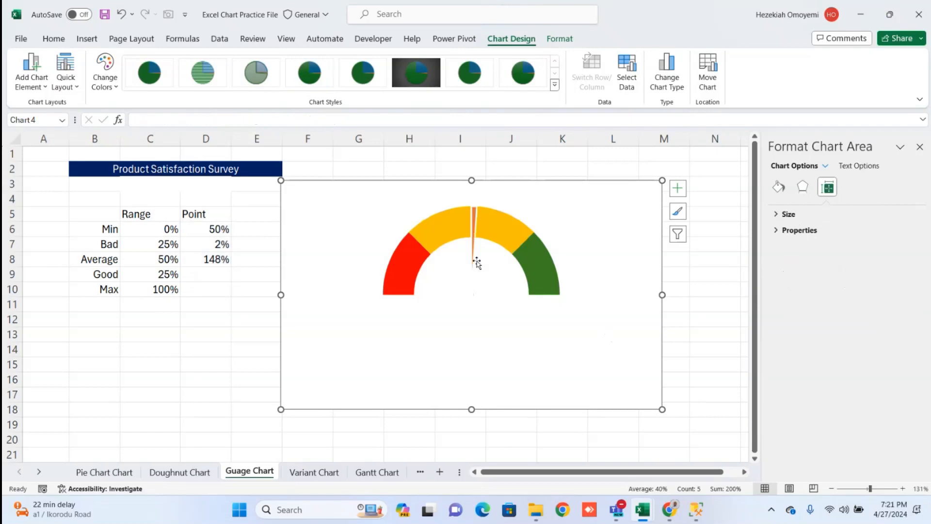
# Check the border settings of the unfilled Point slices on either side of the needle
pyautogui.click(475, 260)
pyautogui.click(473, 261)
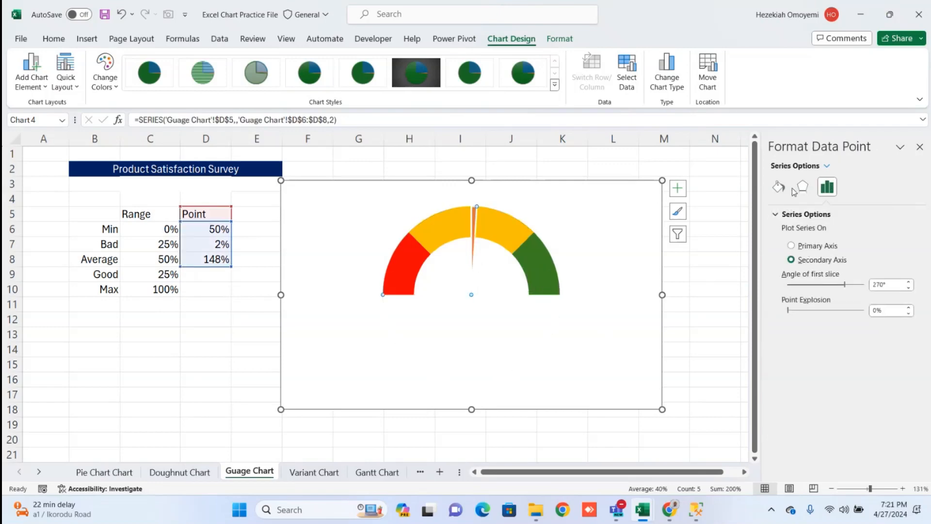
pyautogui.click(776, 190)
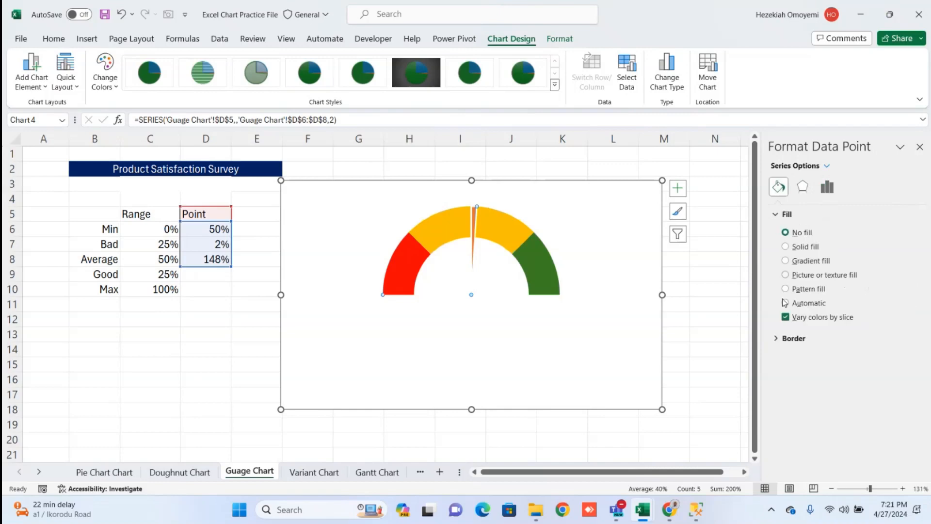
pyautogui.click(777, 339)
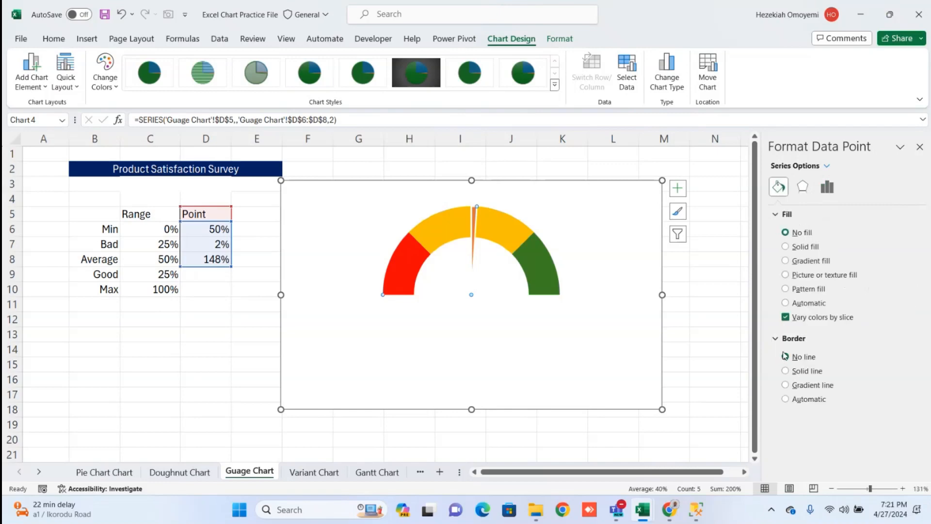
pyautogui.click(777, 340)
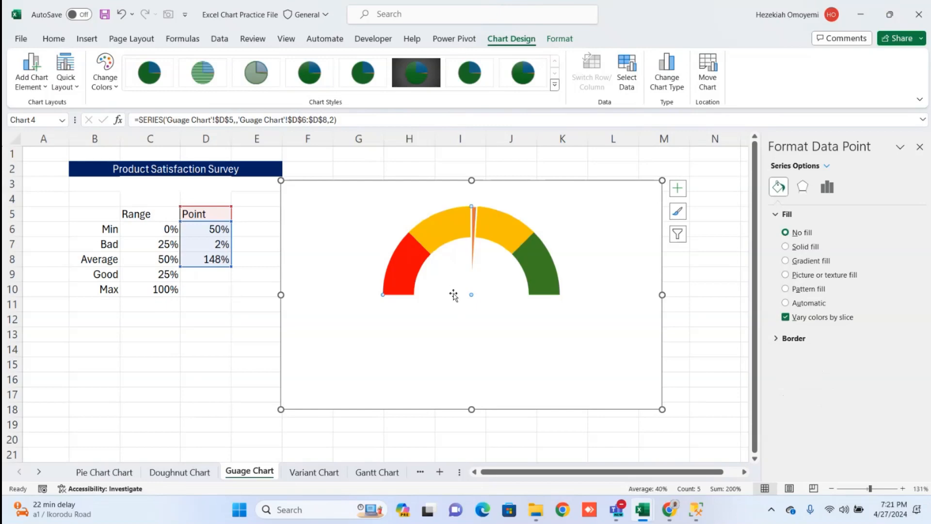
pyautogui.click(776, 339)
pyautogui.click(776, 339)
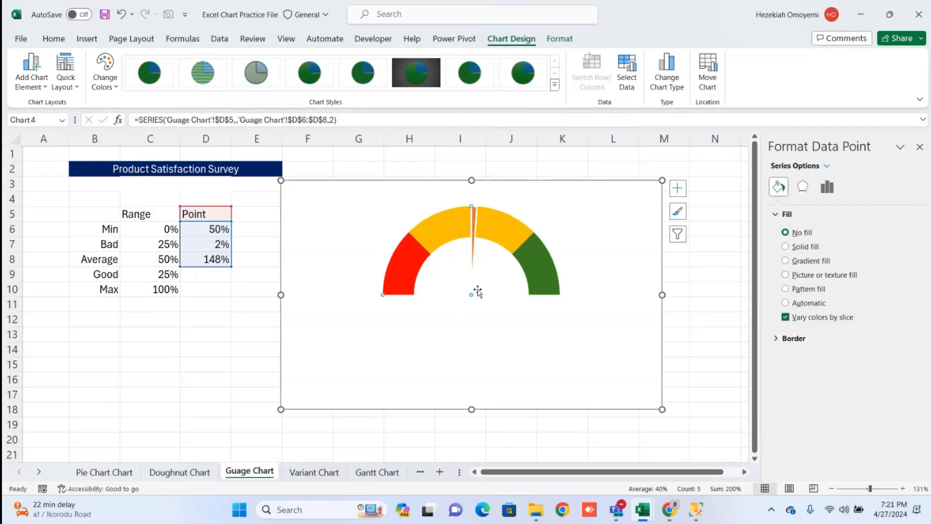
# Remove the border line from the thin needle slice and fill it with solid black
pyautogui.click(474, 255)
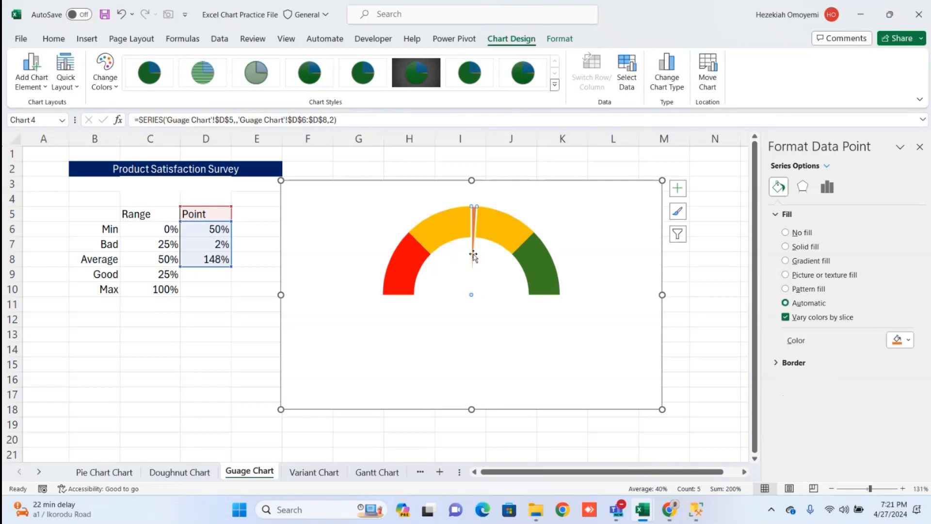
pyautogui.click(777, 364)
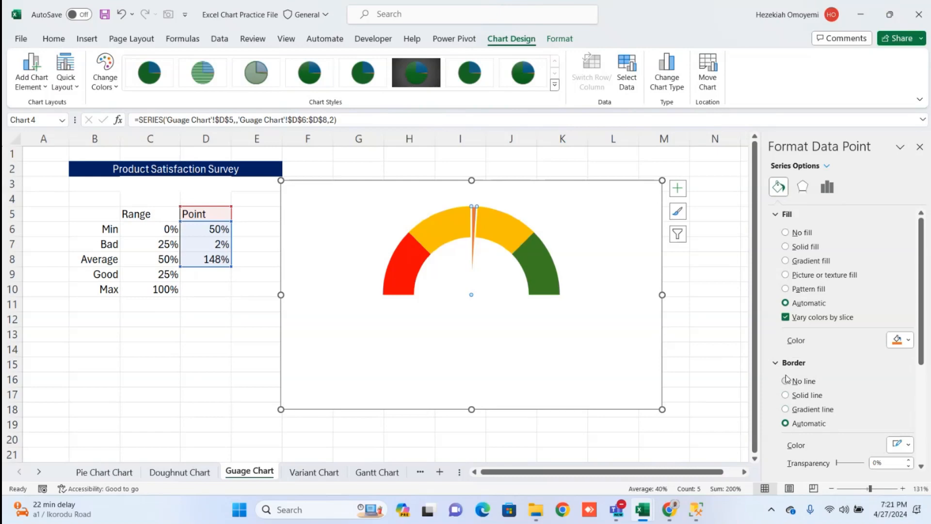
pyautogui.click(785, 381)
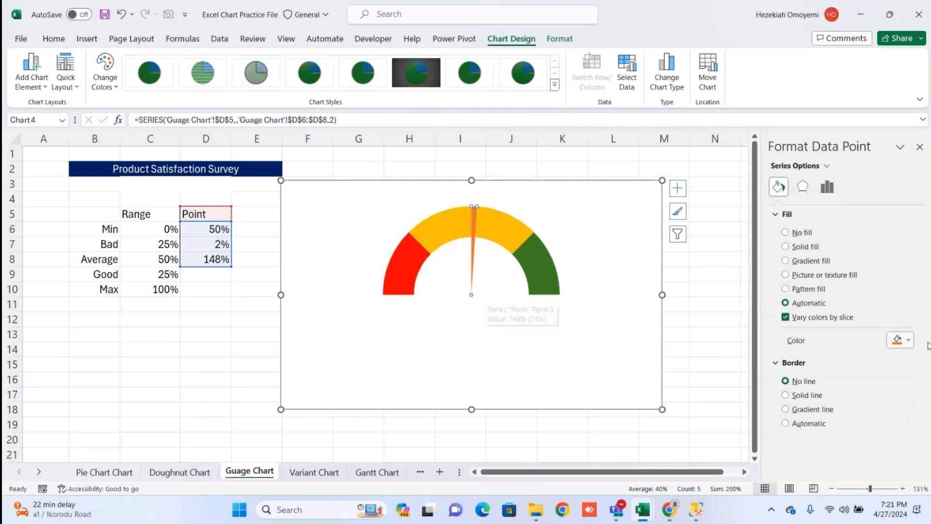
pyautogui.click(904, 340)
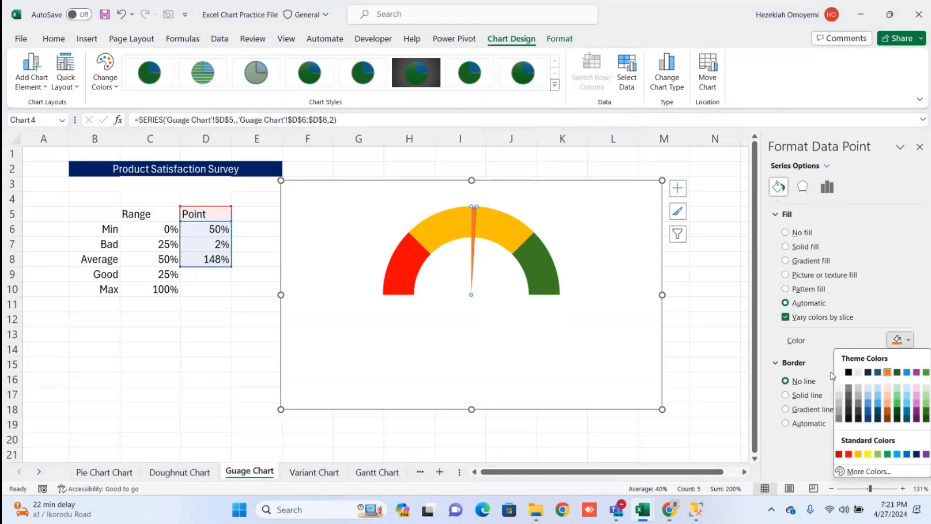
pyautogui.click(848, 372)
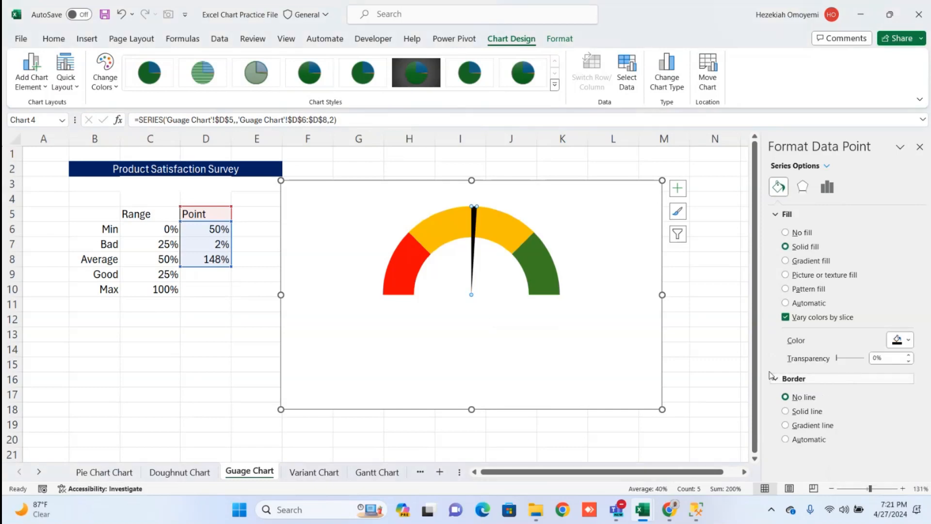
pyautogui.click(482, 315)
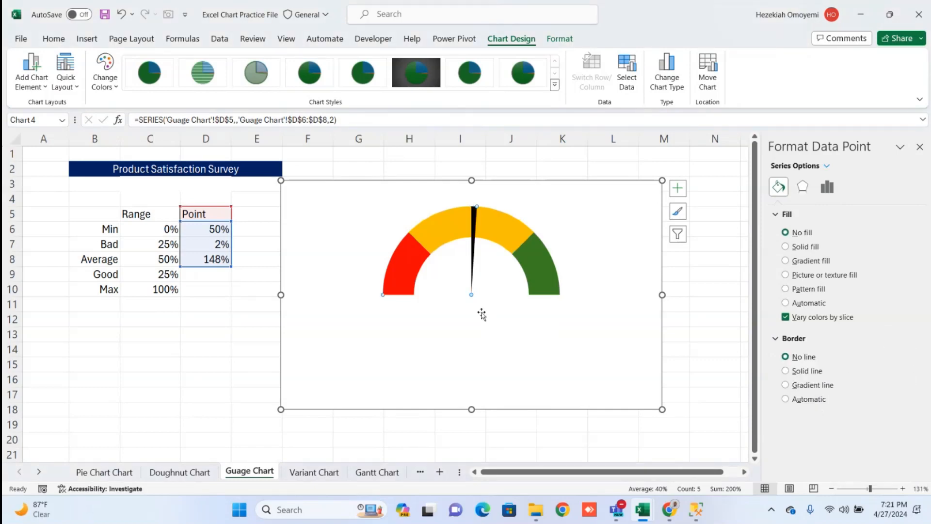
pyautogui.click(712, 363)
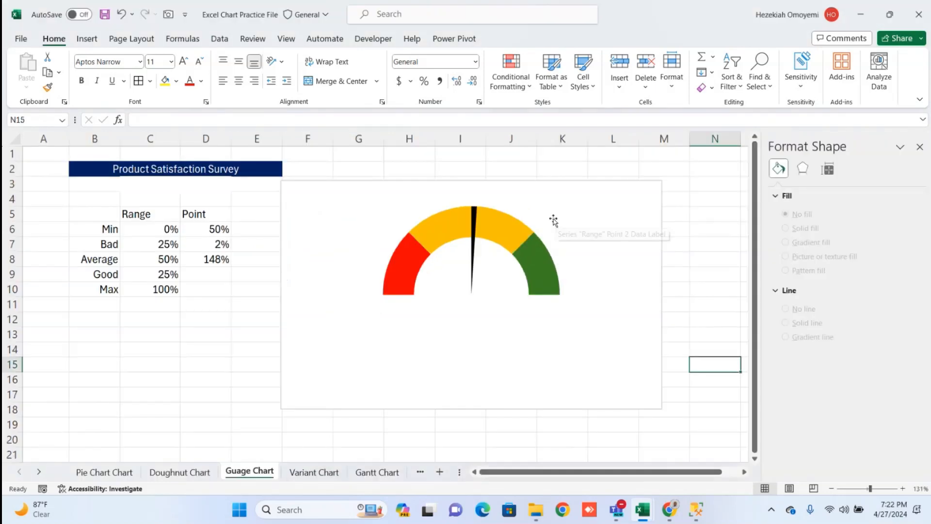
# Add a data label to the black needle slice of the gauge chart
pyautogui.click(473, 212)
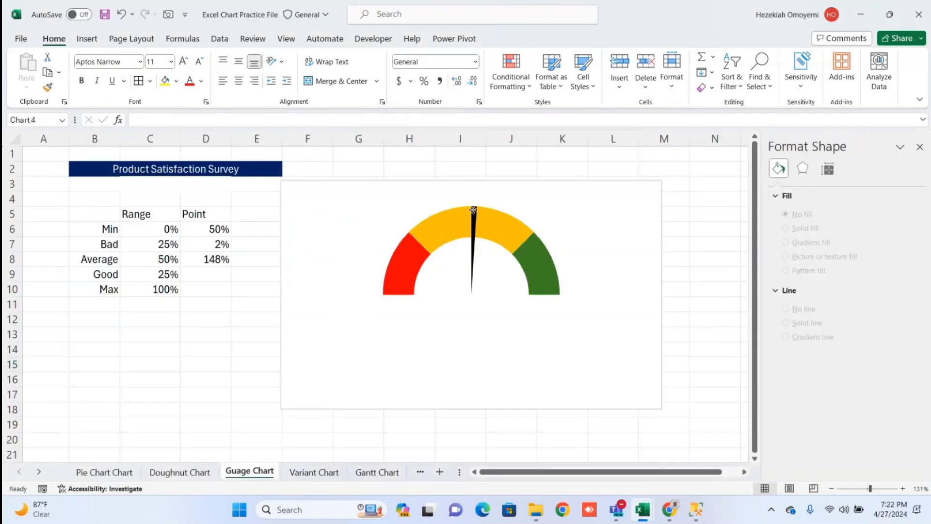
pyautogui.click(474, 212)
pyautogui.rightClick(475, 213)
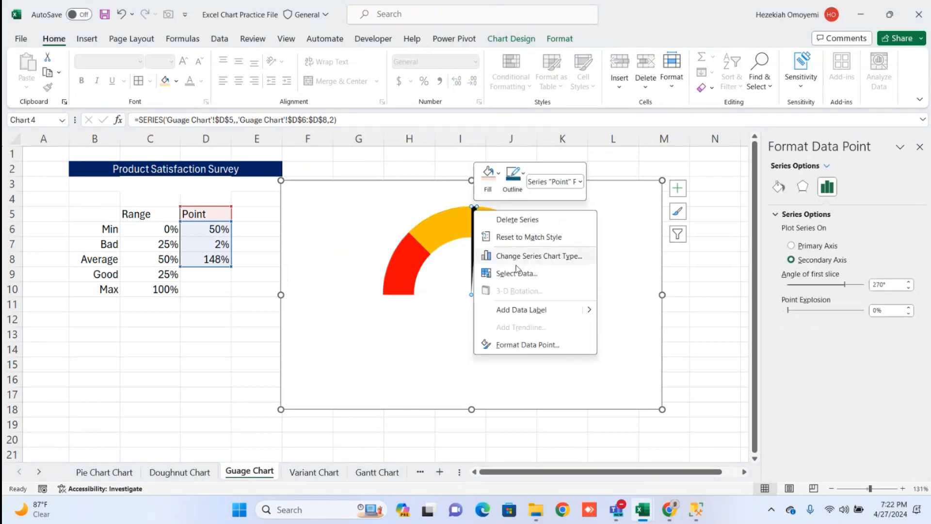
pyautogui.moveTo(598, 319)
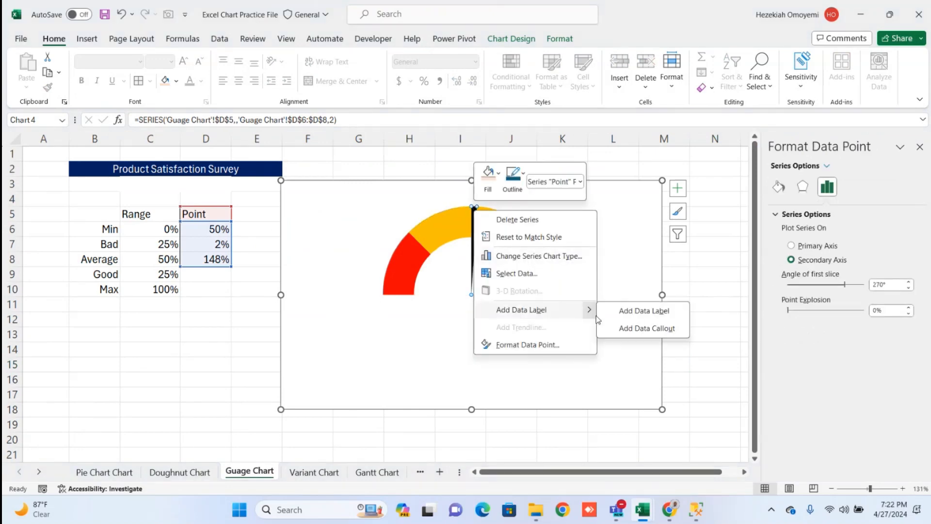
pyautogui.click(629, 315)
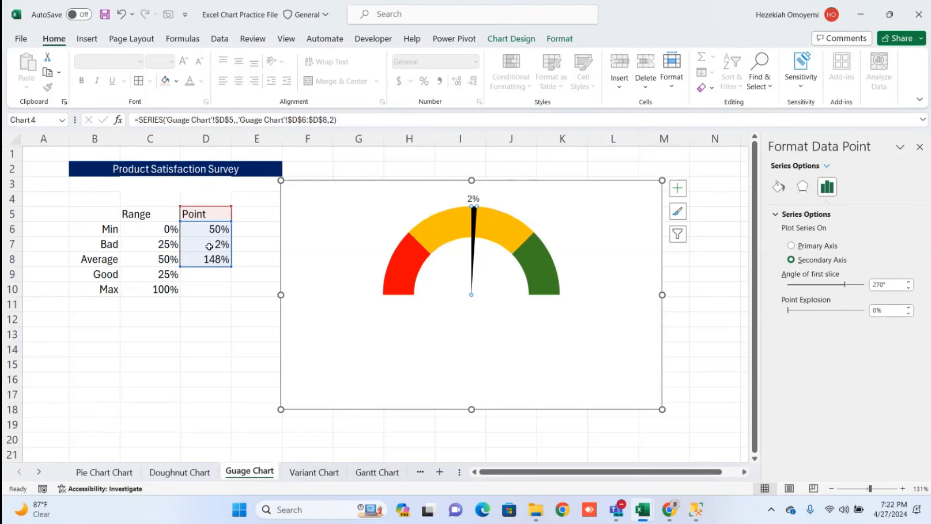
# Link the needle's data label to cell D6 with the formula ='Guage Chart'!$D$6
pyautogui.click(474, 199)
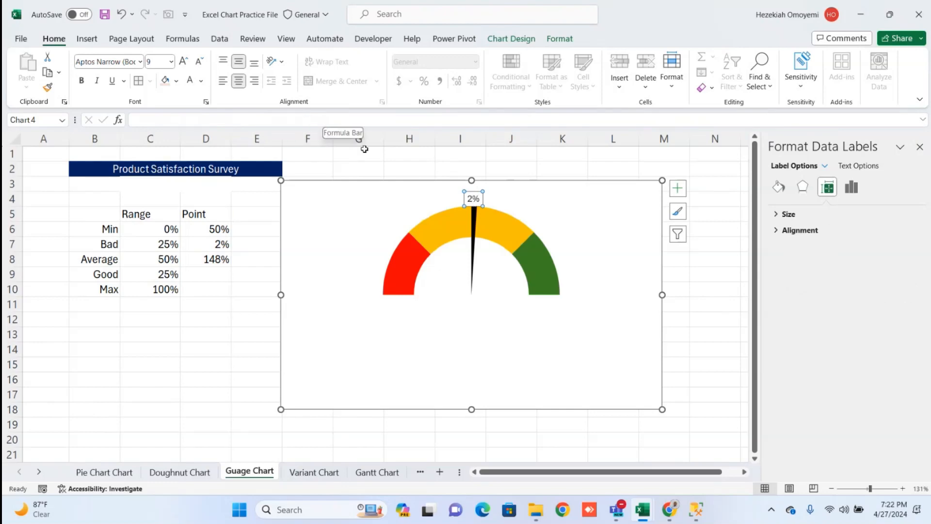
pyautogui.click(471, 199)
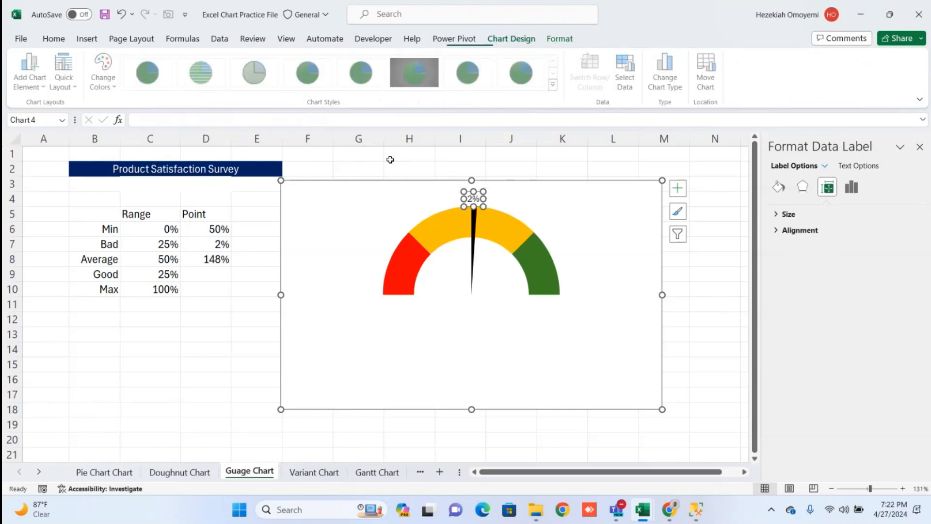
pyautogui.click(374, 120)
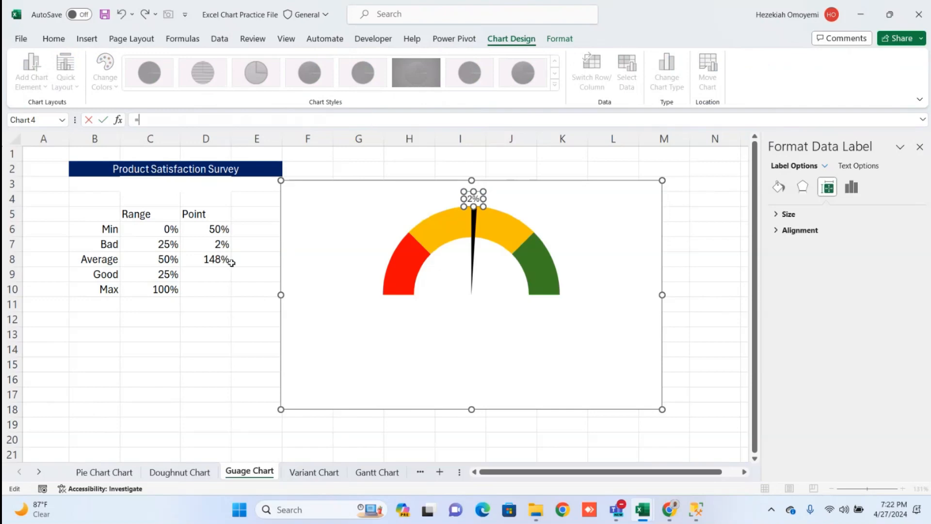
pyautogui.click(217, 228)
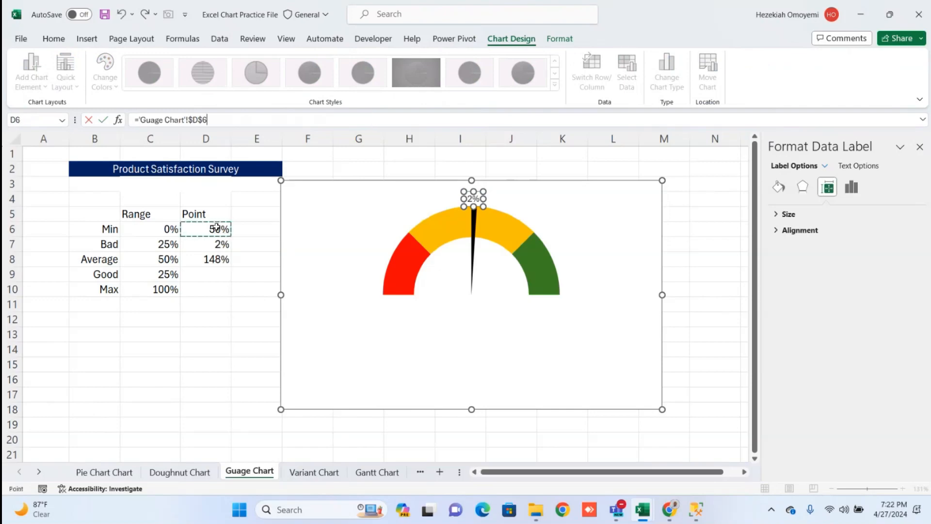
pyautogui.press('Return')
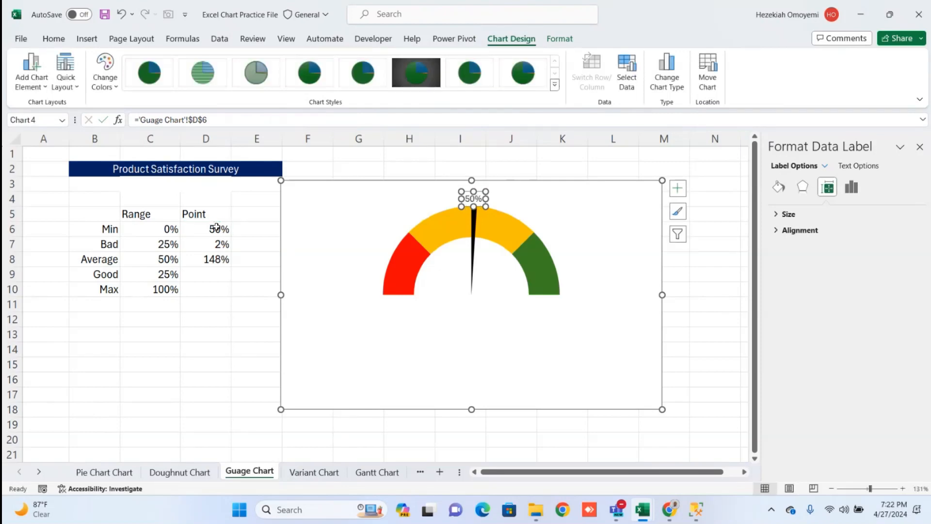
pyautogui.click(392, 358)
pyautogui.click(183, 331)
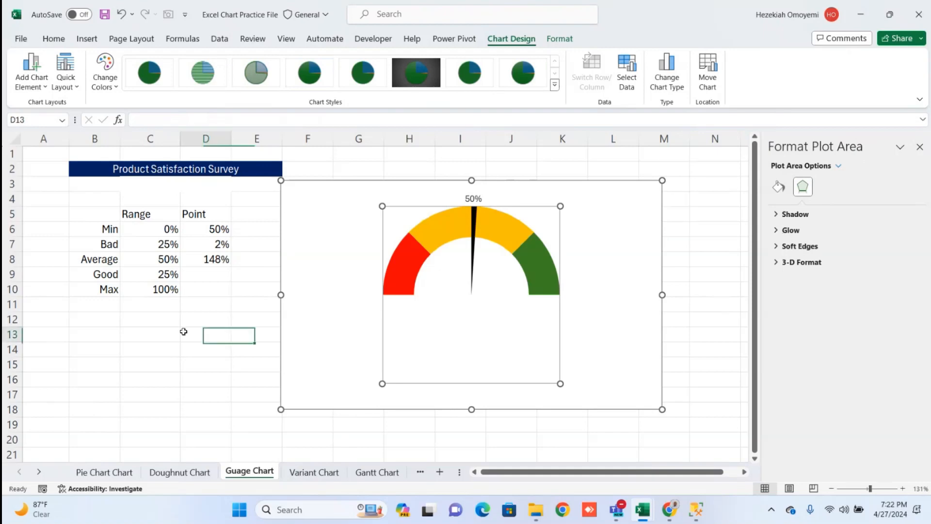
# Set the Point value in cell D6 to 20% to test the needle's movement
pyautogui.click(206, 233)
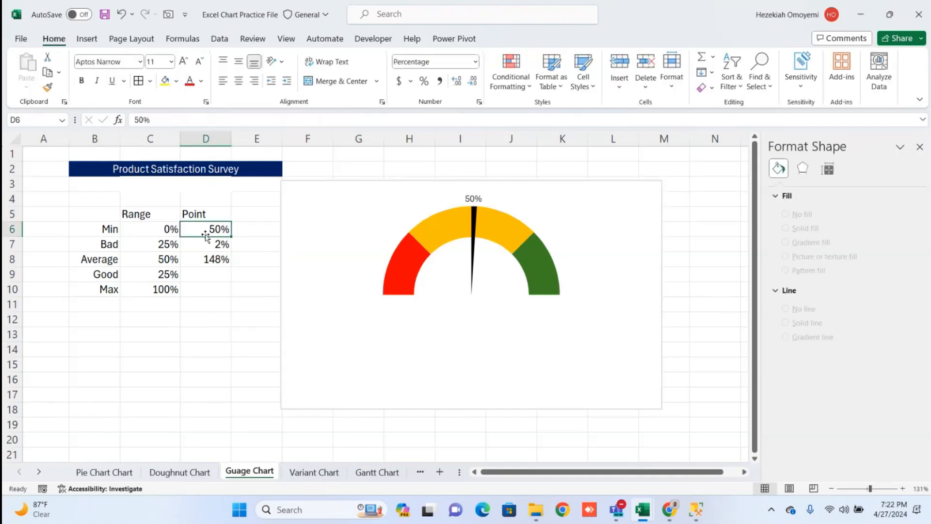
pyautogui.write('20')
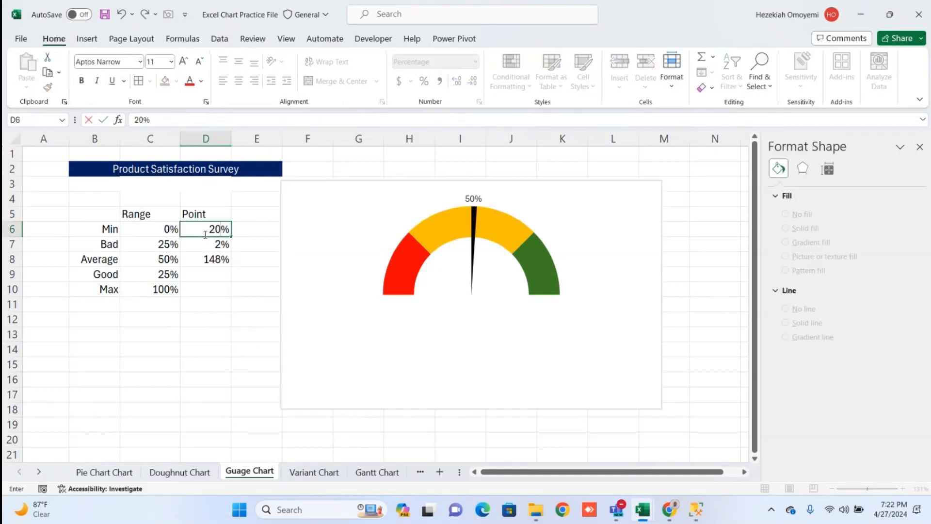
pyautogui.press('Return')
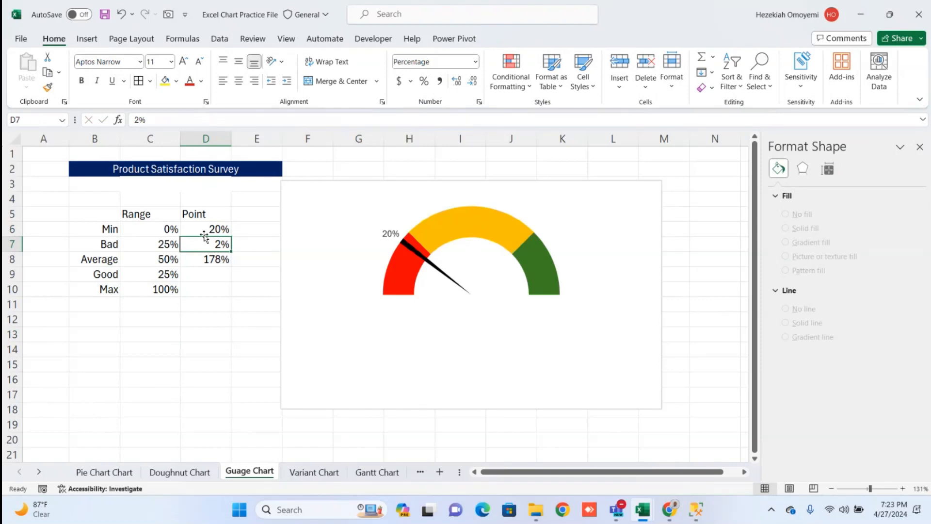
# Set the Point value in cell D6 to 40% to test the needle's movement
pyautogui.click(204, 235)
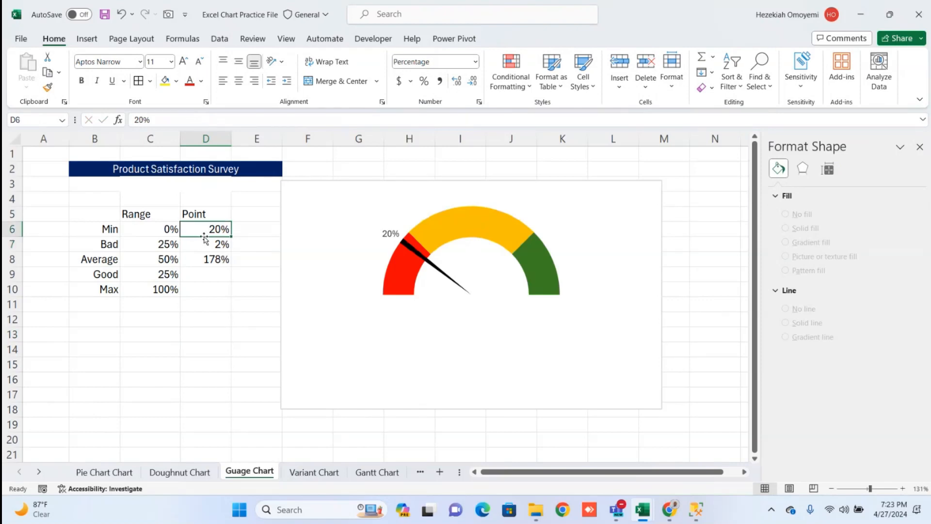
pyautogui.write('40')
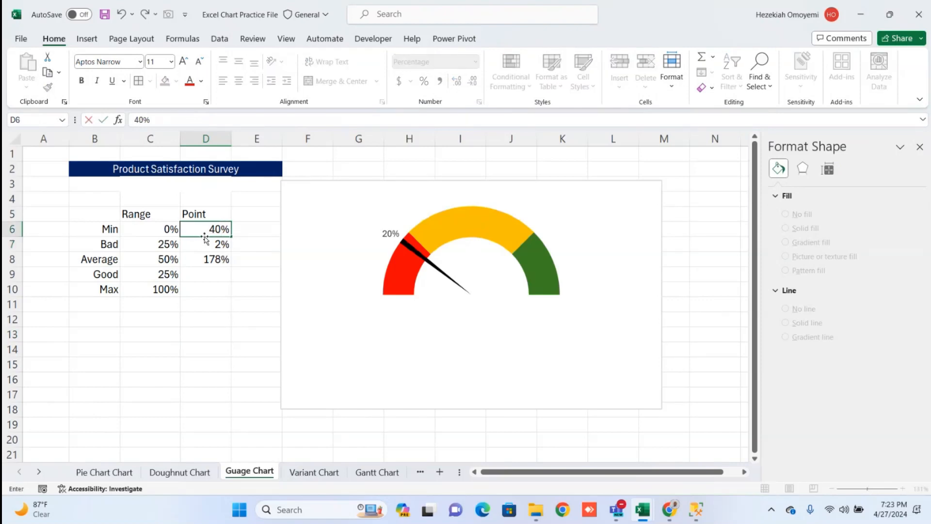
pyautogui.press('Return')
pyautogui.press('Up')
pyautogui.press('Up')
pyautogui.press('Up')
pyautogui.press('Up')
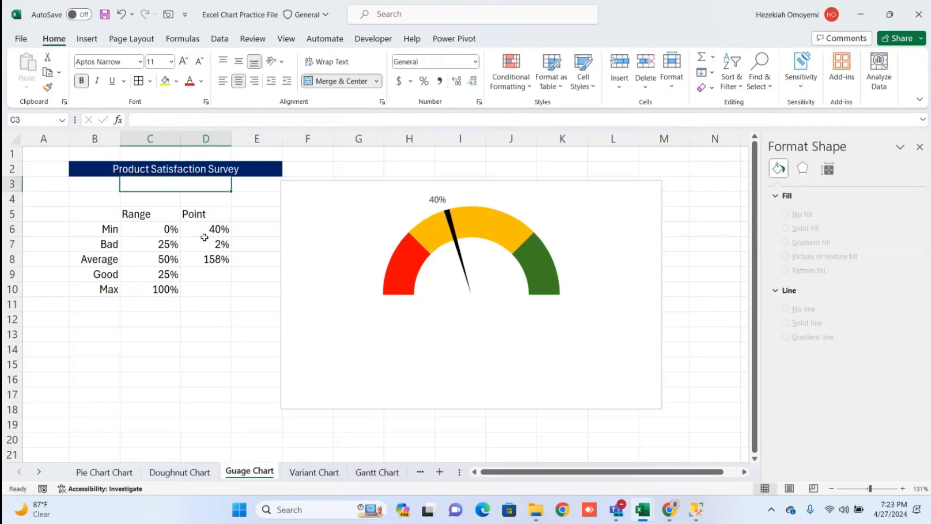
# Set the Point value in cell D6 to 0%
pyautogui.doubleClick(175, 186)
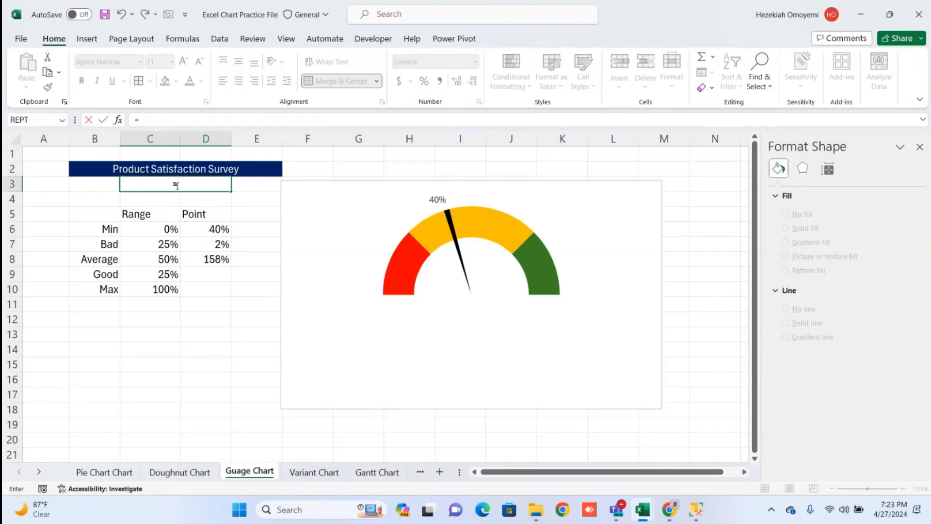
pyautogui.click(211, 233)
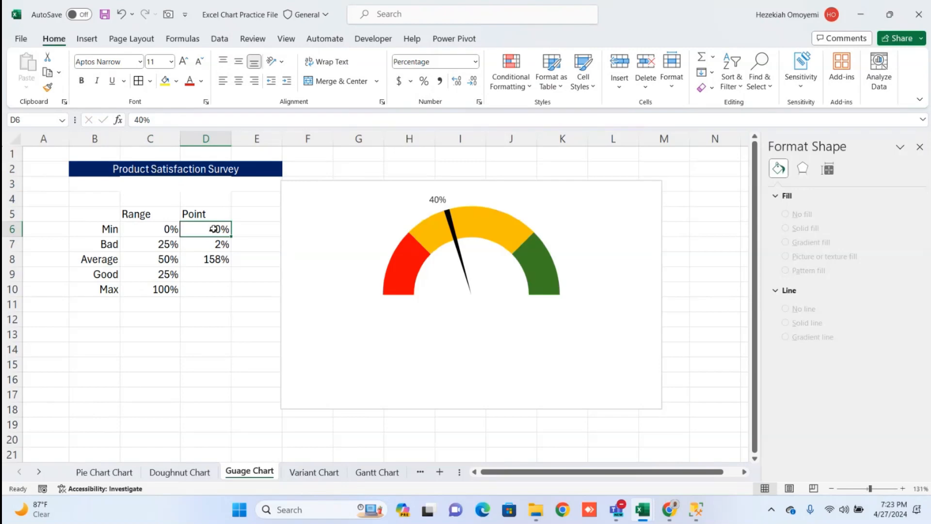
pyautogui.write('0')
pyautogui.press('Return')
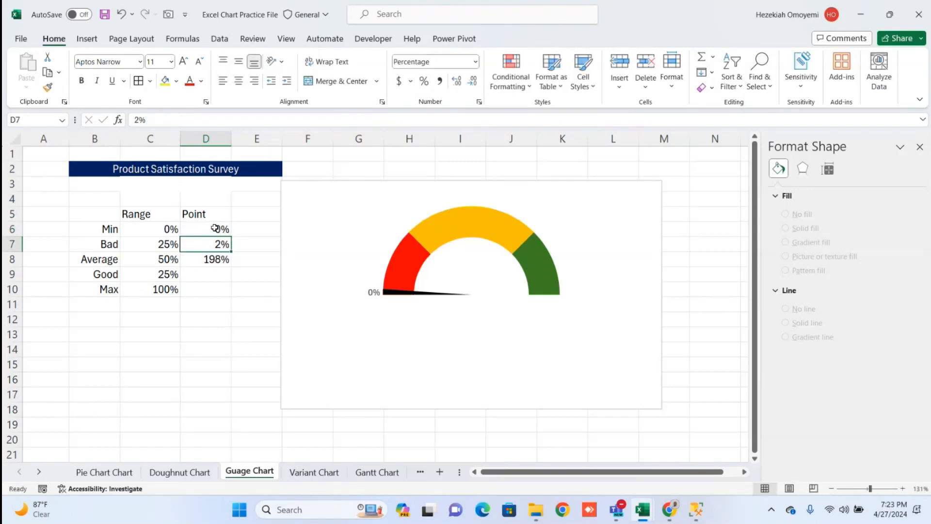
# Replace the Point value in cell D6 with the formula =C3, linking it to the merged cell under the survey title
pyautogui.click(209, 230)
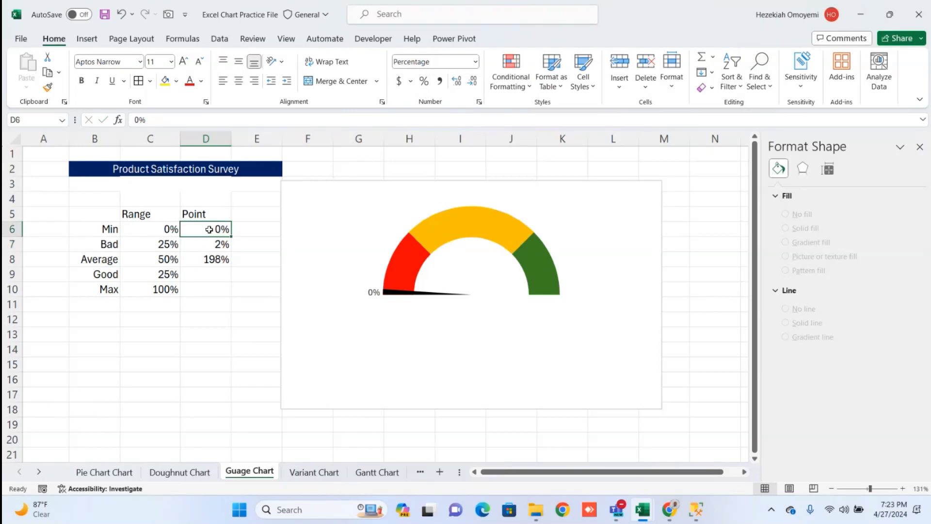
pyautogui.press('BackSpace')
pyautogui.write('=')
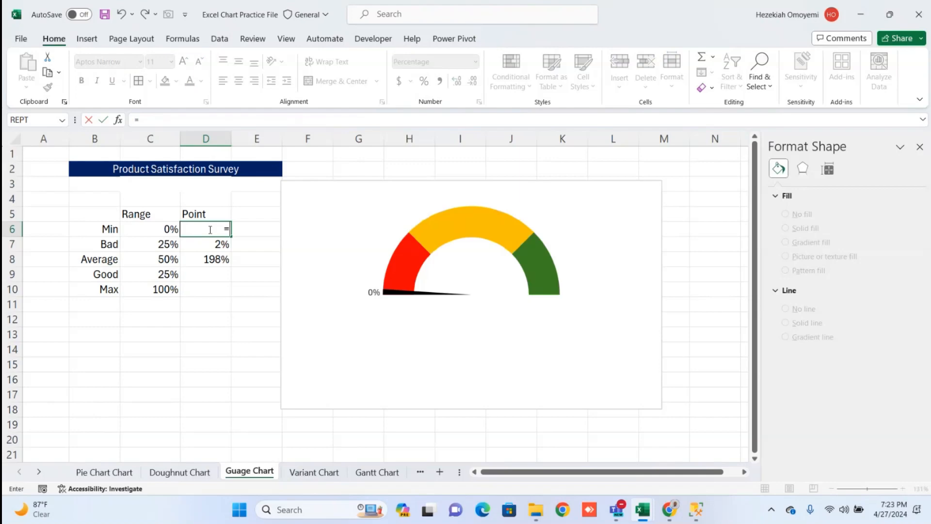
pyautogui.click(198, 188)
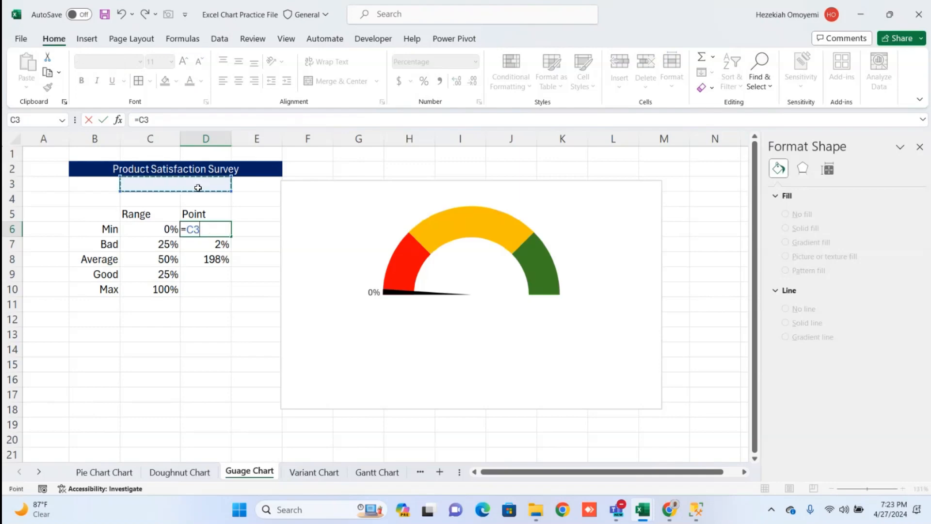
pyautogui.press('Return')
# Test the linked gauge by entering 50 and then 55 in the merged cell C3
pyautogui.click(199, 188)
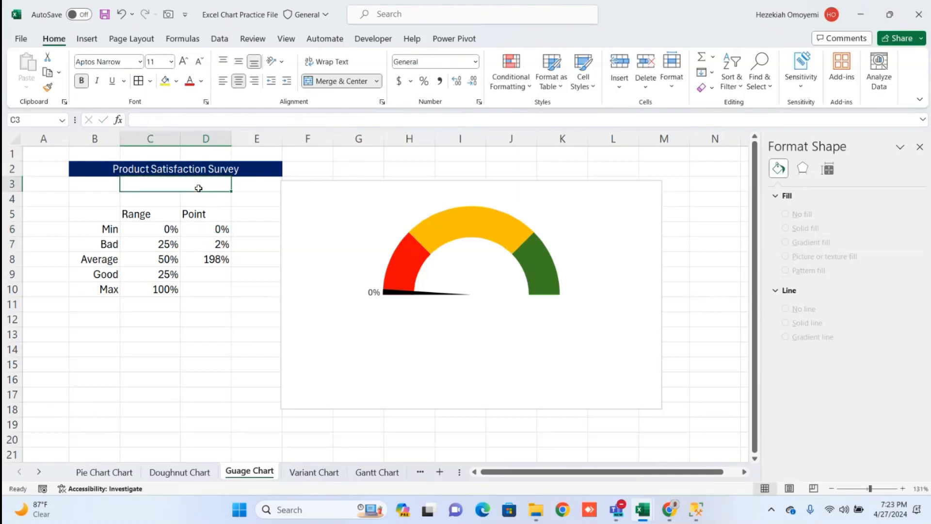
pyautogui.write('50')
pyautogui.press('Return')
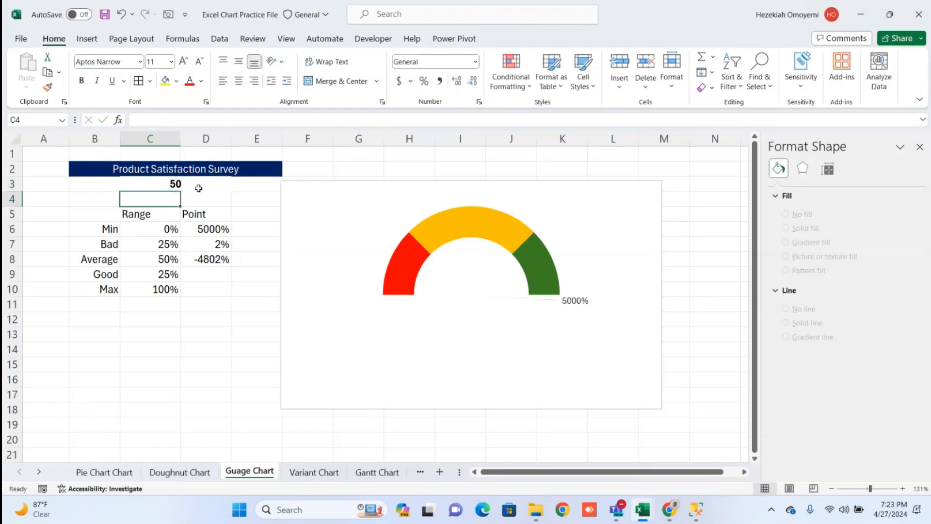
pyautogui.click(198, 188)
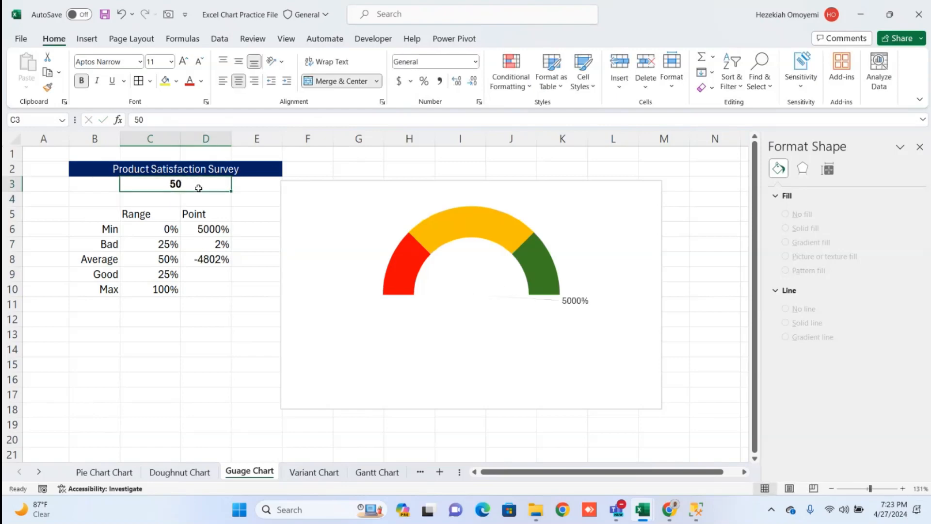
pyautogui.press('BackSpace')
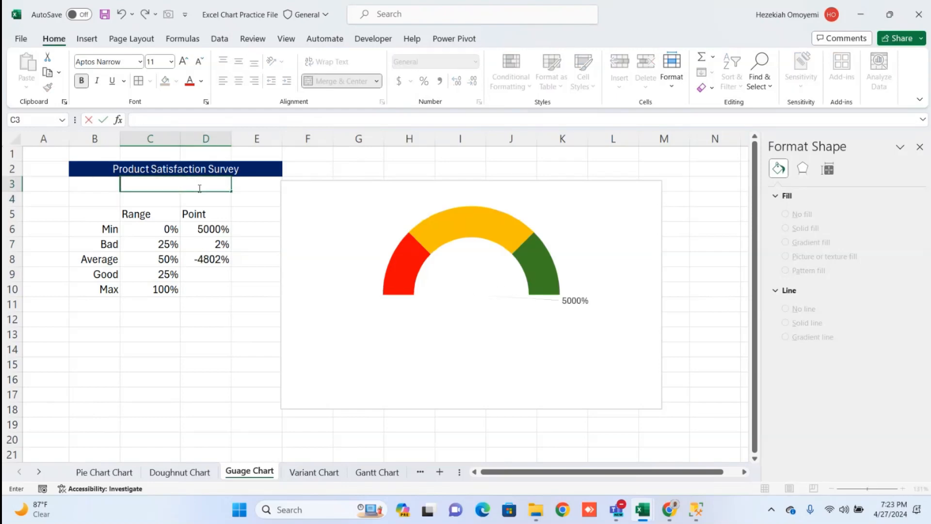
pyautogui.write('55')
pyautogui.press('Return')
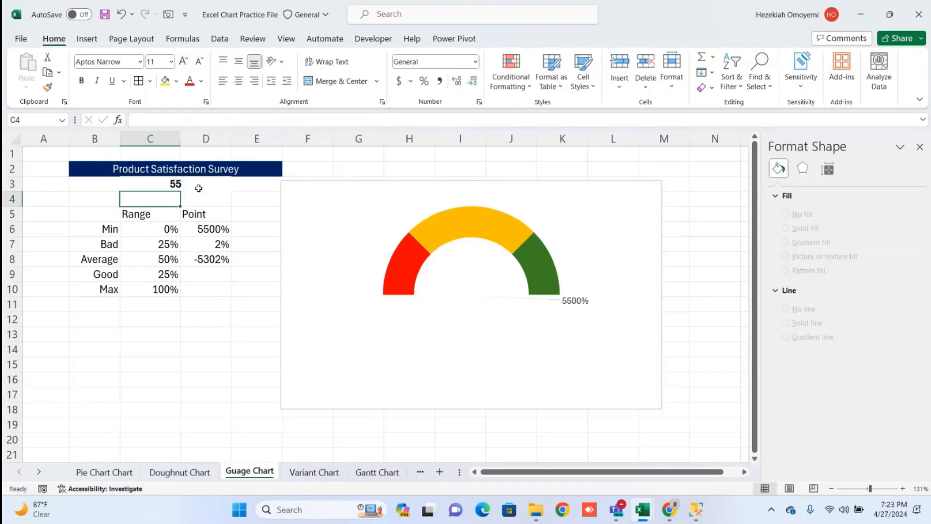
# Clear all contents and formatting from the merged cell C3
pyautogui.click(198, 188)
pyautogui.press('Delete')
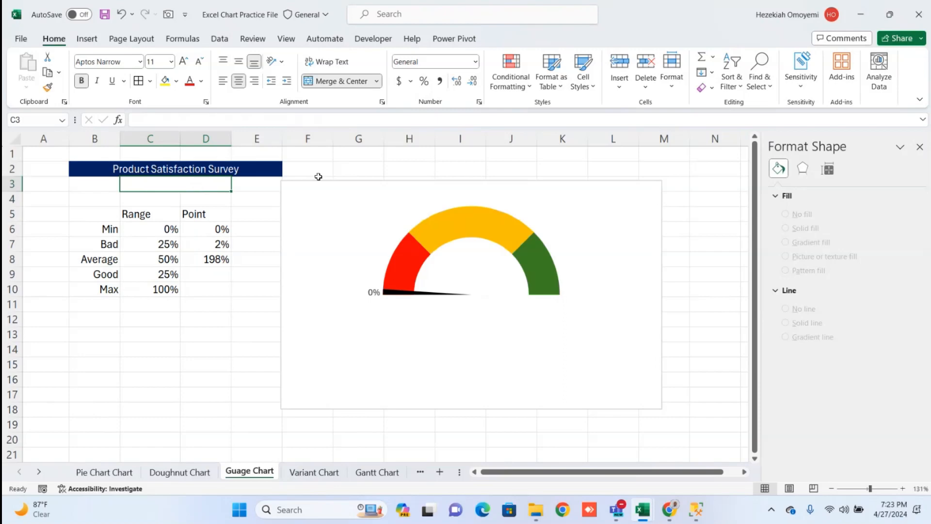
pyautogui.click(712, 88)
pyautogui.click(723, 103)
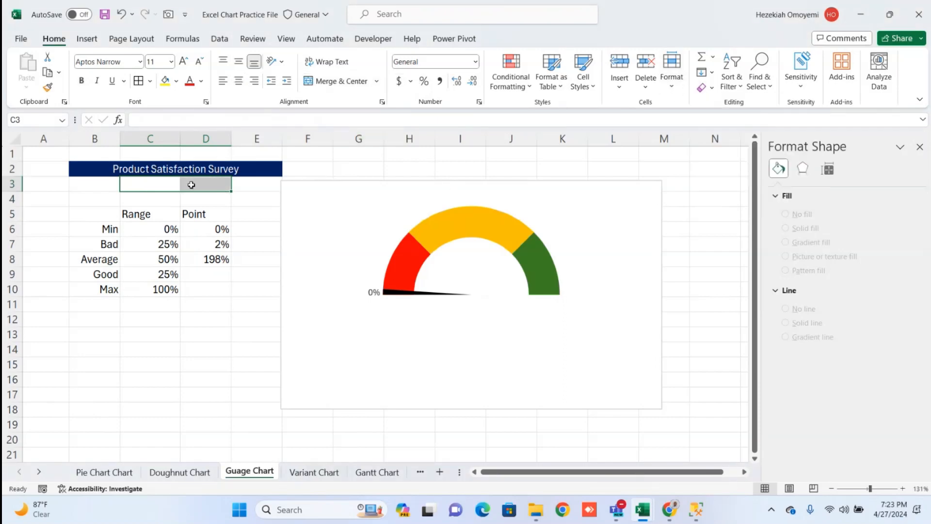
# Merge and center cells C3:D3 under the survey title and put an outside border around them
pyautogui.click(171, 185)
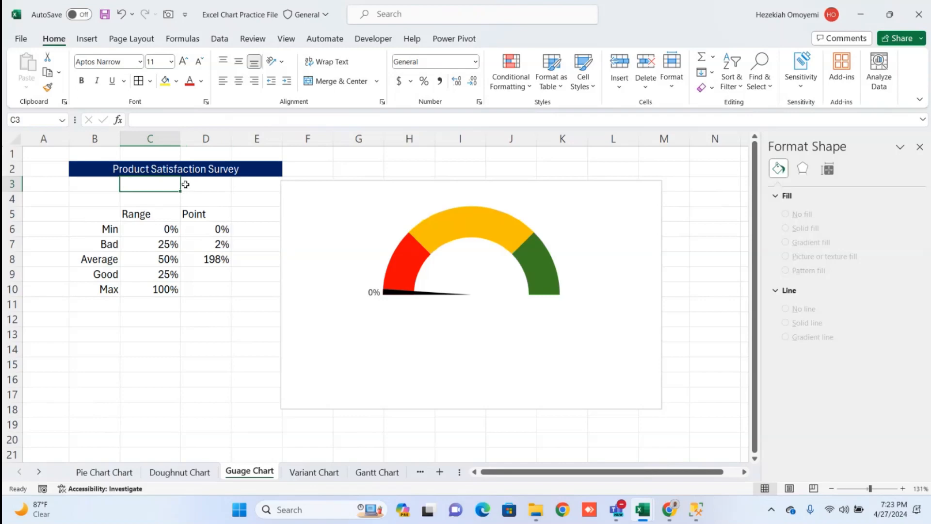
pyautogui.moveTo(168, 182); pyautogui.dragTo(218, 192)
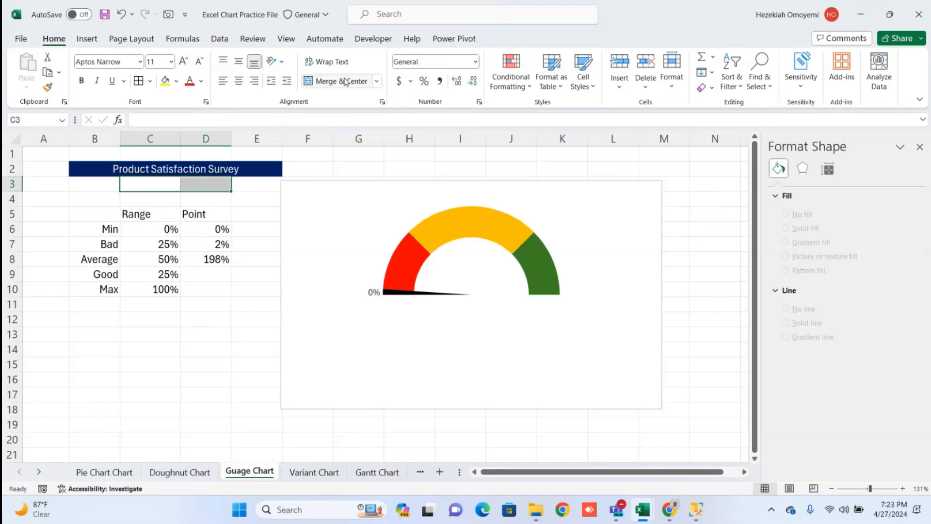
pyautogui.click(318, 81)
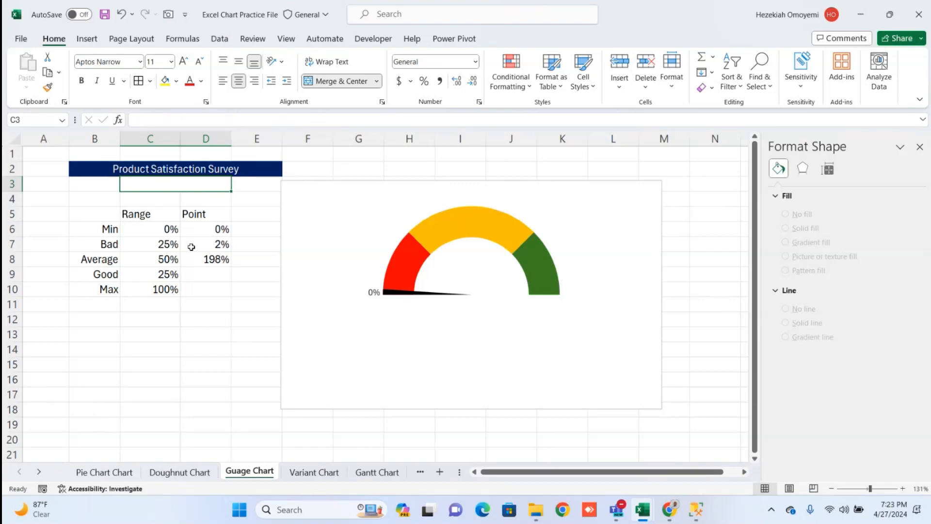
# Change the Point formula in cell D6 to =C3% so that the input is converted to a percentage
pyautogui.click(205, 226)
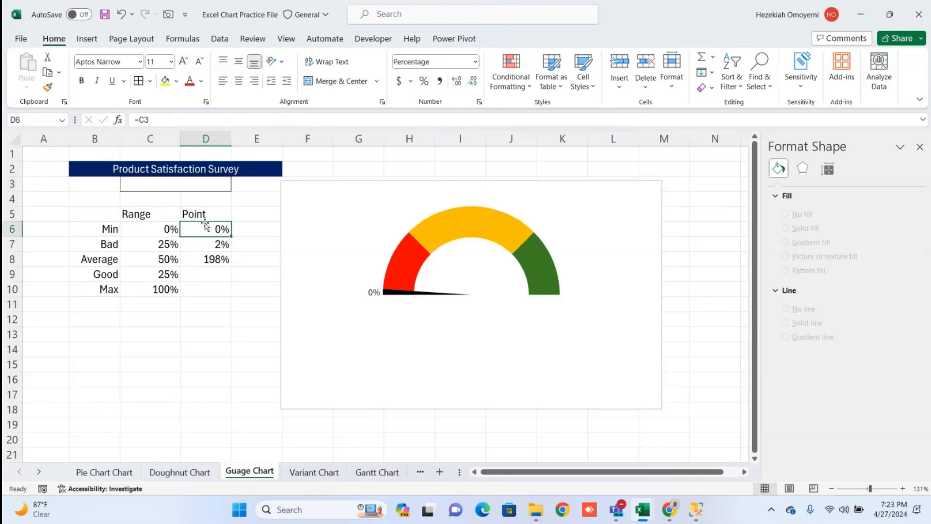
pyautogui.press('BackSpace')
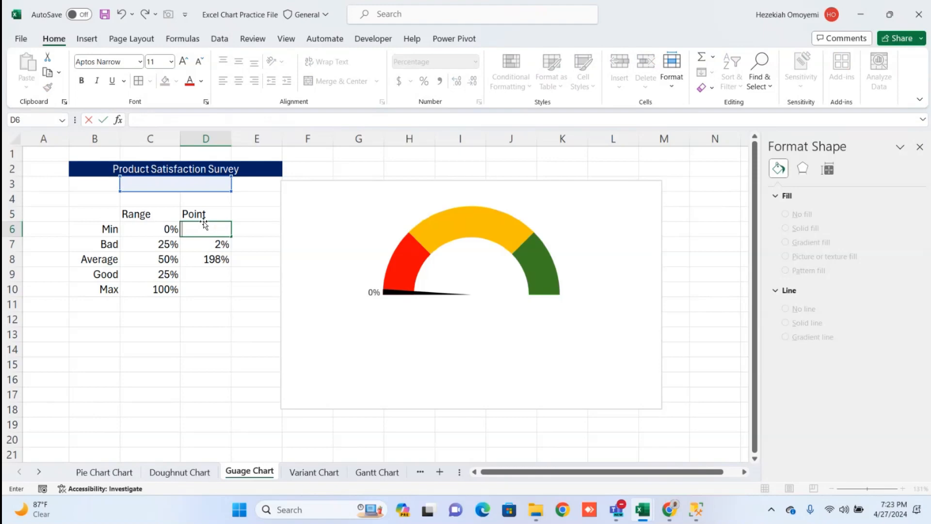
pyautogui.write('=')
pyautogui.click(197, 183)
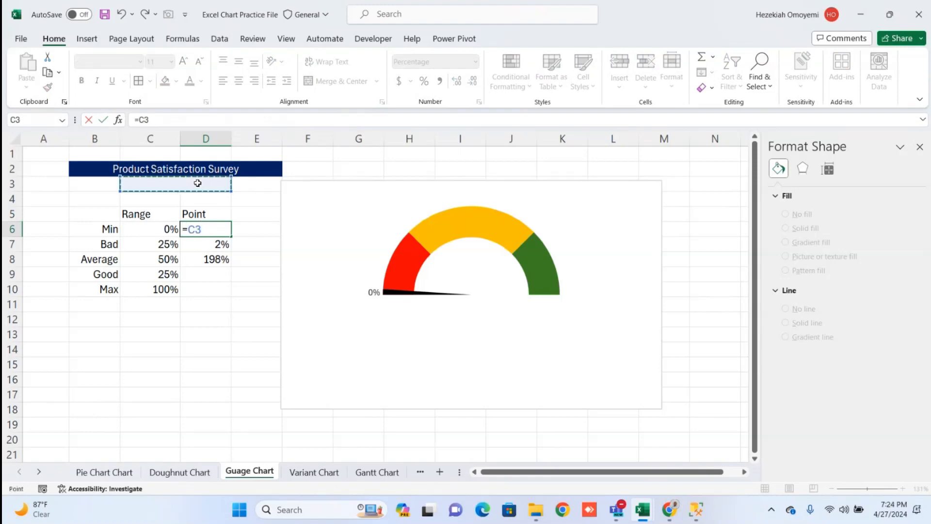
pyautogui.write('%')
pyautogui.press('Return')
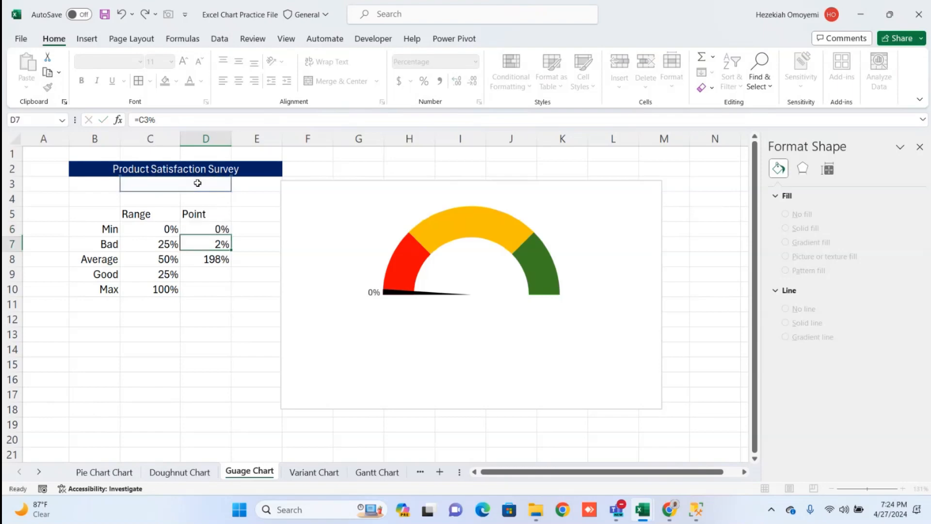
# Enter 50 in the merged cell C3 to test the gauge needle
pyautogui.click(198, 183)
pyautogui.write('50')
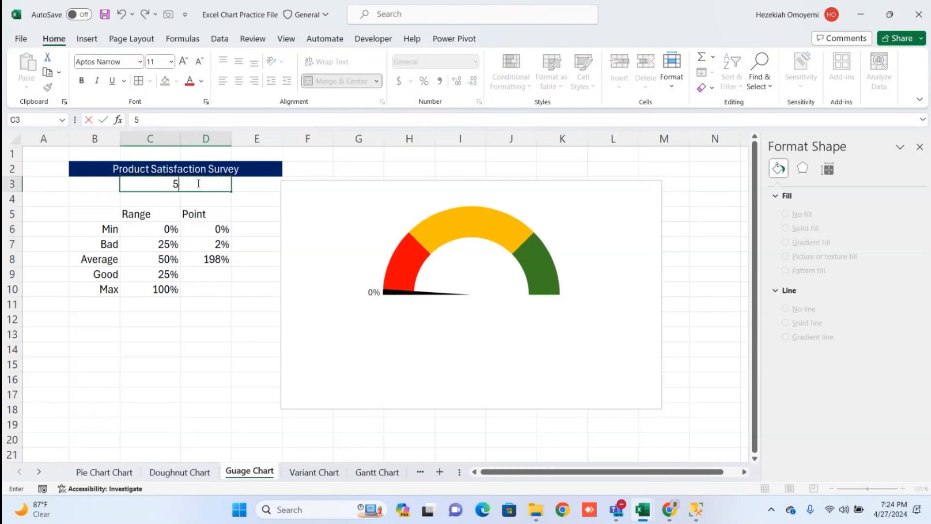
pyautogui.press('Return')
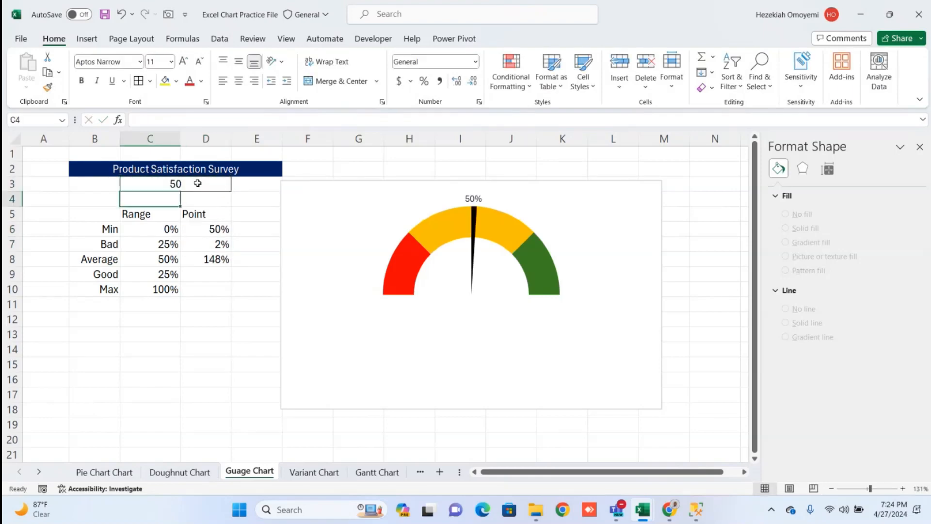
# Set the survey value in the merged cell C3 to 55
pyautogui.click(197, 183)
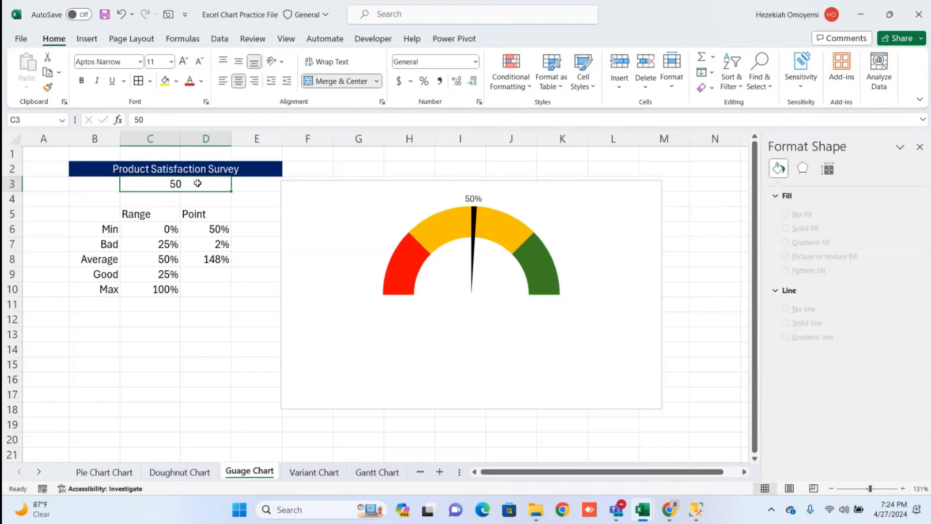
pyautogui.write('55')
pyautogui.press('Return')
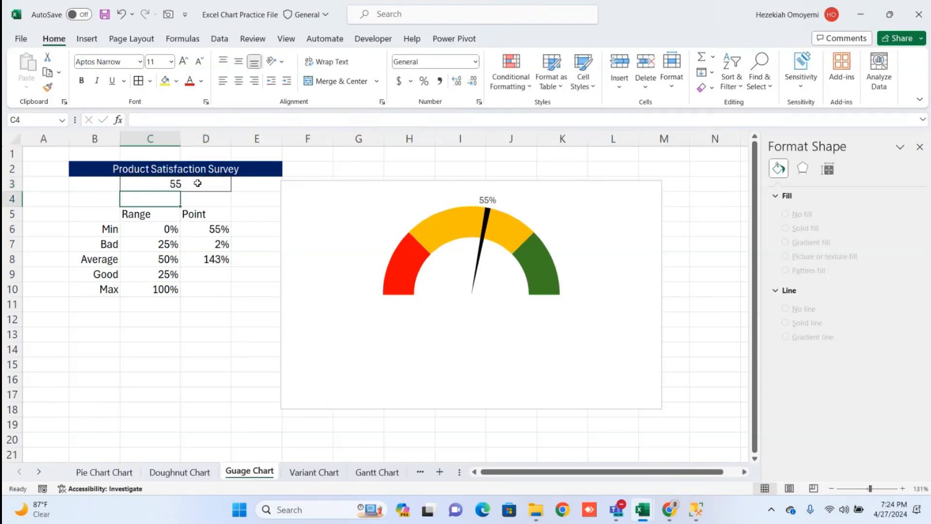
pyautogui.click(198, 183)
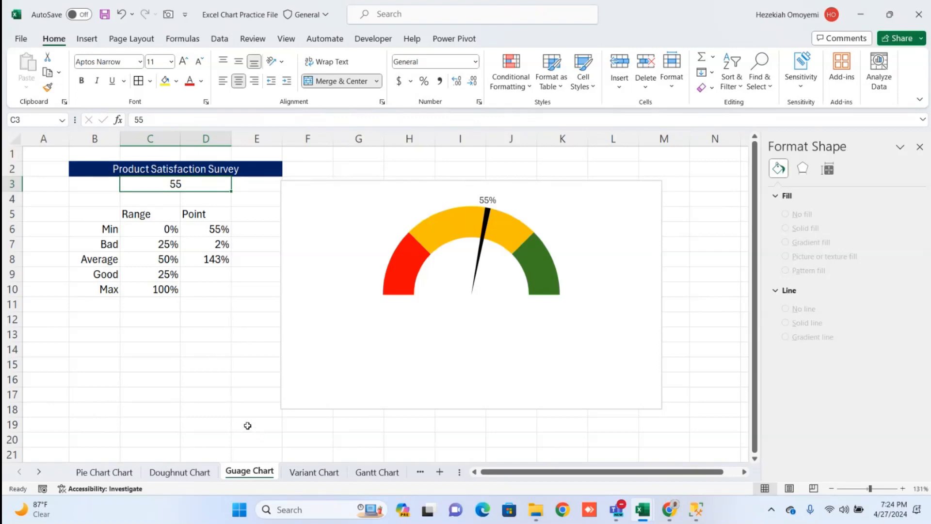
# Check the finished area chart in the NAME EXTRACTION workbook and open the Area Chart sheet of the Excel Chart Practice File
pyautogui.hotkey('alt', 'Tab')
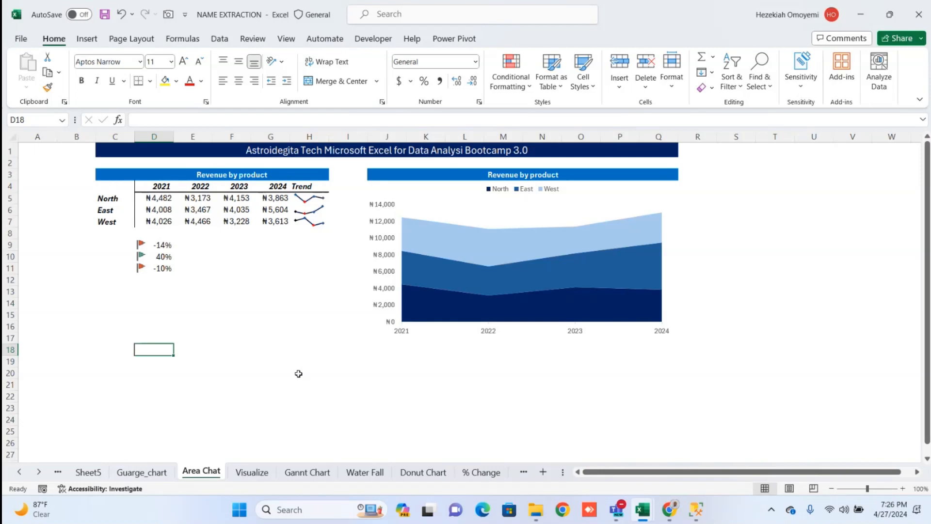
pyautogui.hotkey('alt', 'Tab')
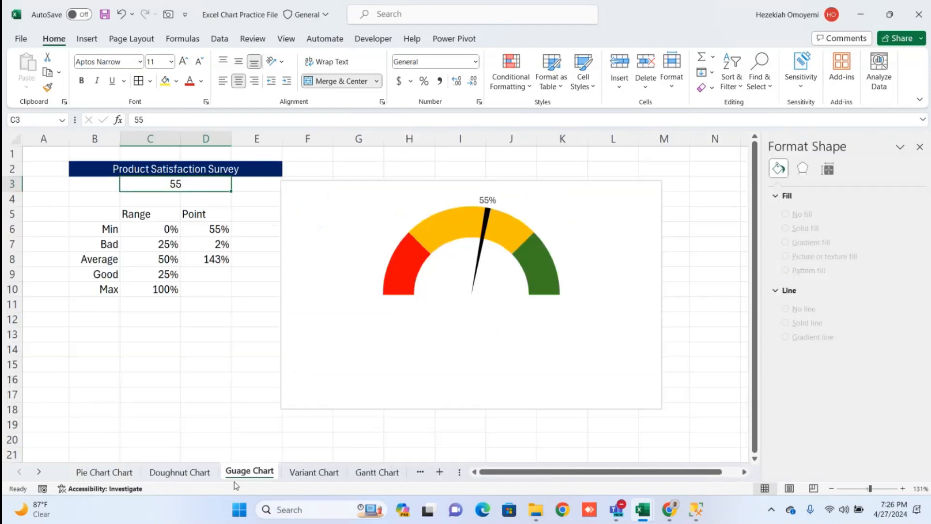
pyautogui.click(317, 473)
pyautogui.click(377, 472)
pyautogui.click(420, 472)
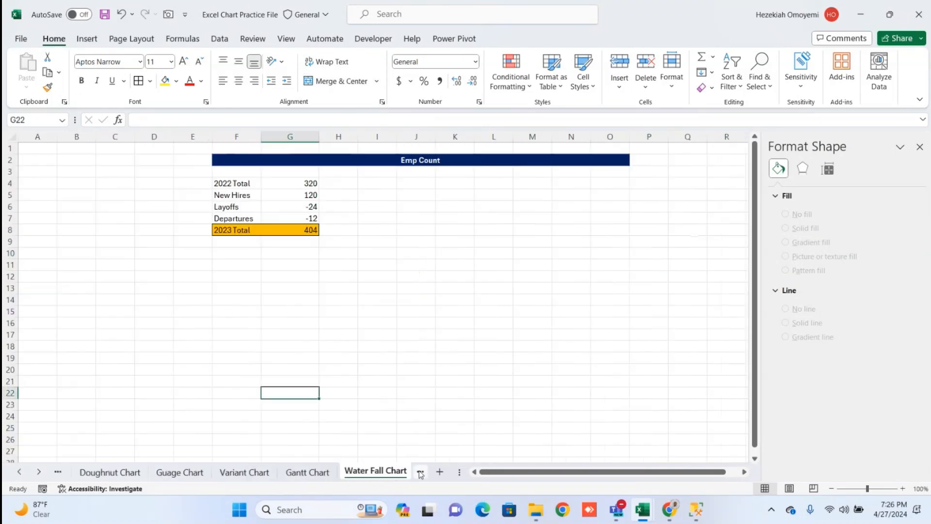
pyautogui.click(421, 473)
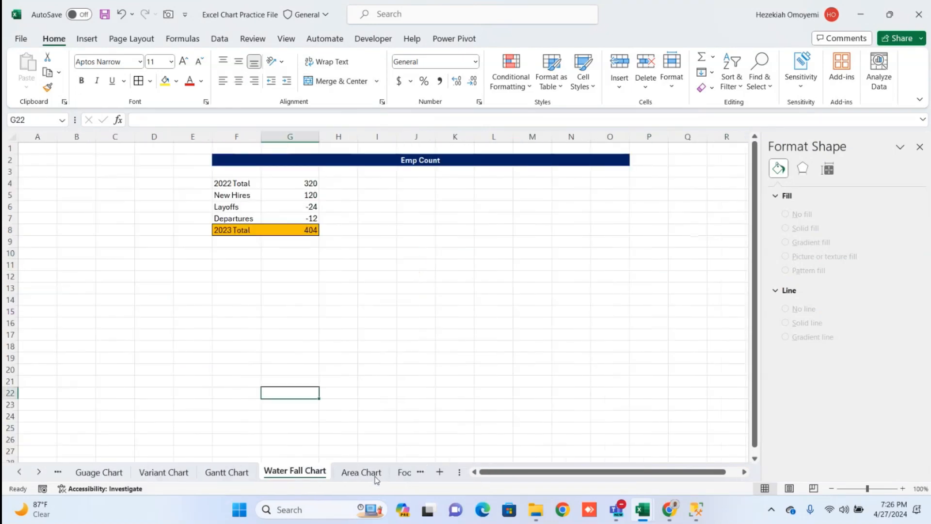
pyautogui.click(376, 473)
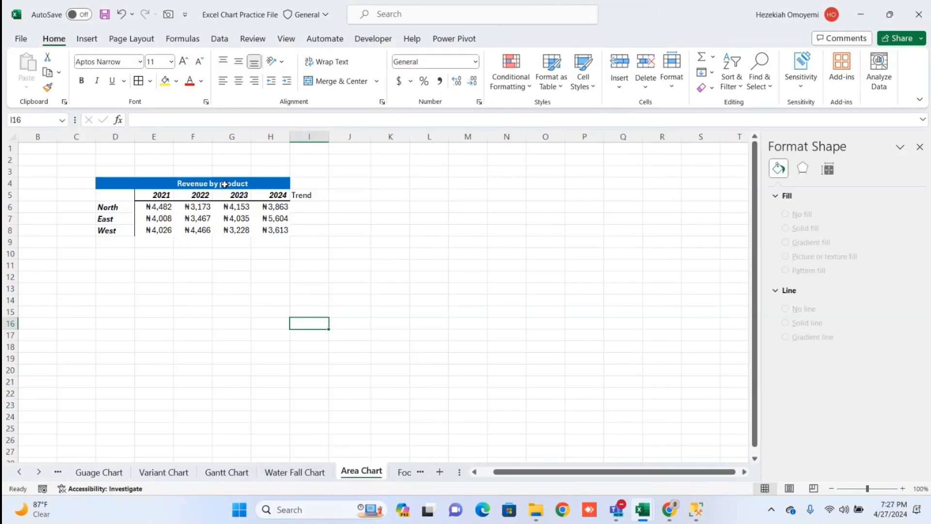
# Change the table heading in cell E4 to Revenue by Region
pyautogui.click(154, 180)
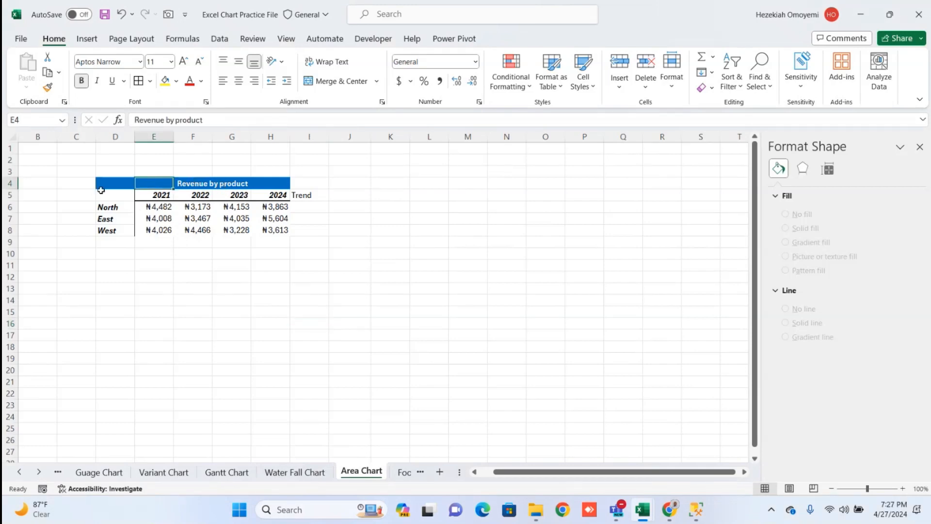
pyautogui.click(113, 180)
pyautogui.click(161, 182)
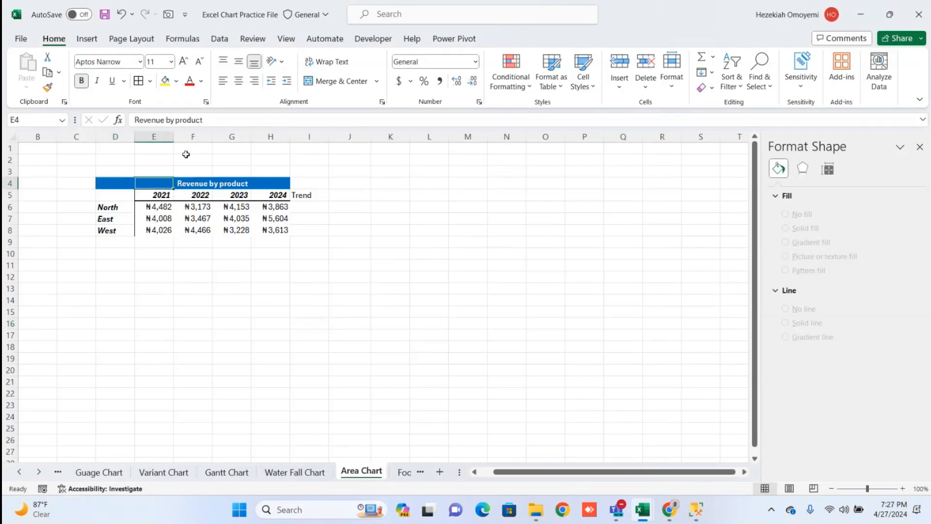
pyautogui.click(219, 121)
pyautogui.press('BackSpace')
pyautogui.press('BackSpace')
pyautogui.press('BackSpace')
pyautogui.press('BackSpace')
pyautogui.press('BackSpace')
pyautogui.press('BackSpace')
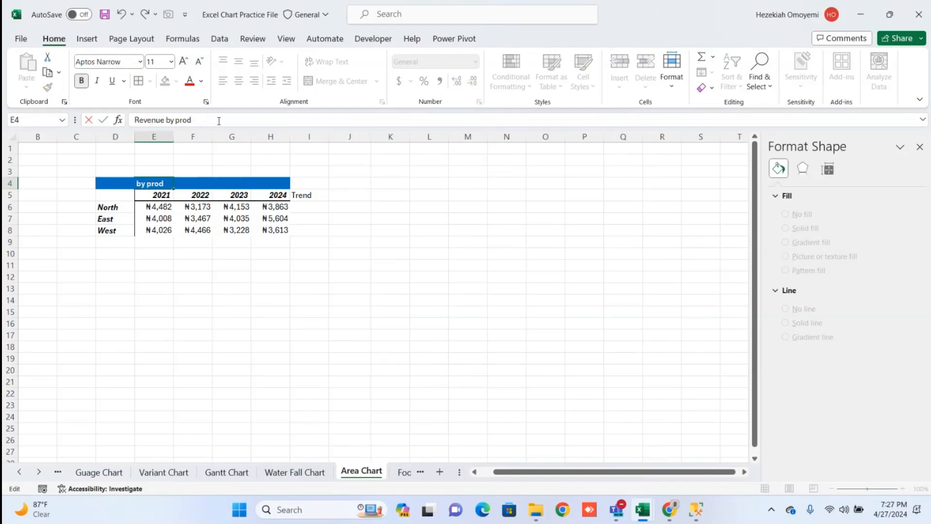
pyautogui.write('Region')
pyautogui.press('Return')
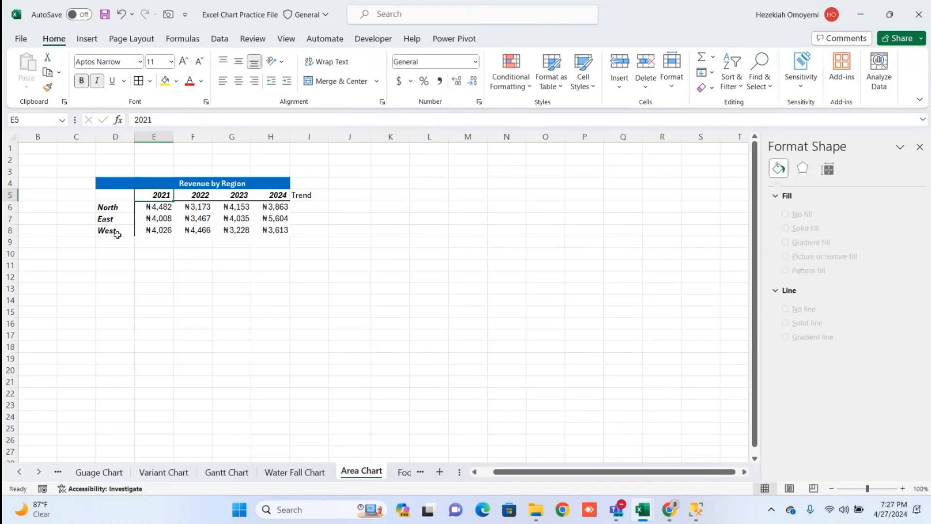
pyautogui.click(177, 274)
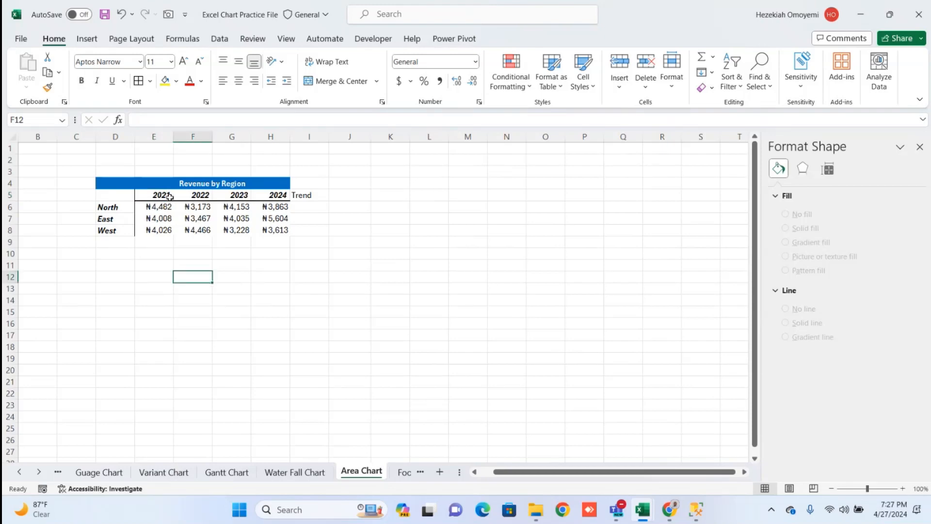
pyautogui.moveTo(168, 197); pyautogui.dragTo(278, 193)
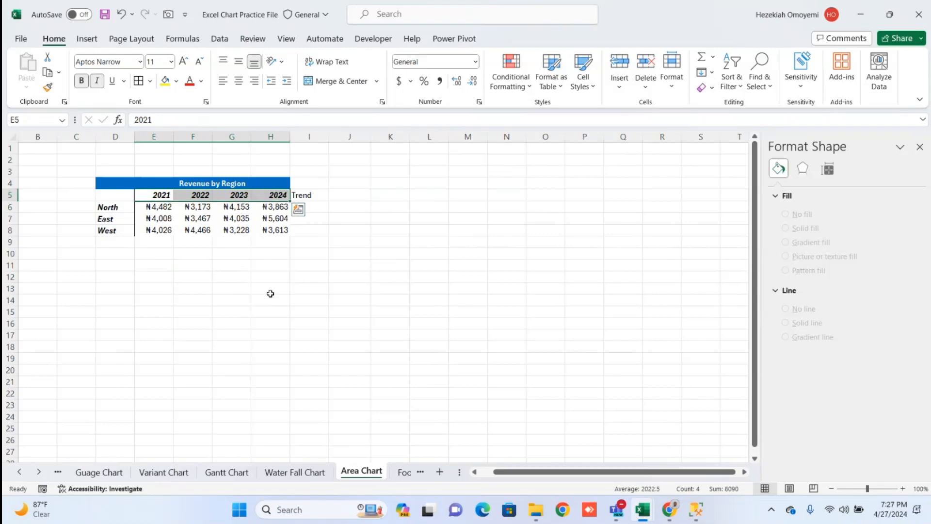
pyautogui.click(270, 291)
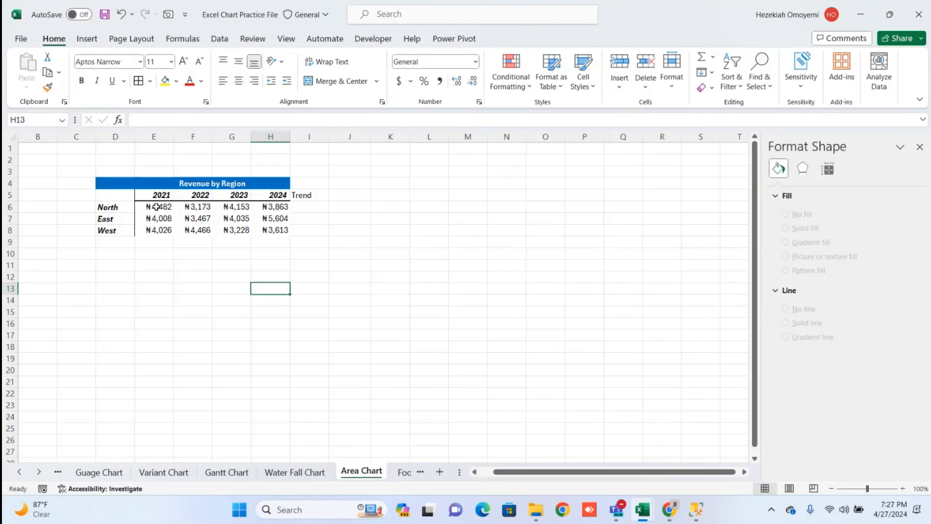
pyautogui.moveTo(155, 208); pyautogui.dragTo(262, 231)
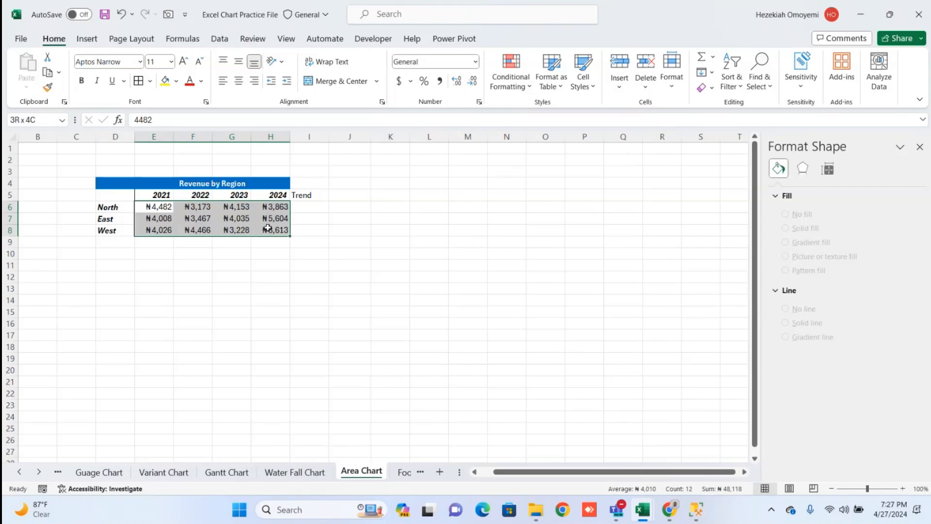
pyautogui.click(83, 38)
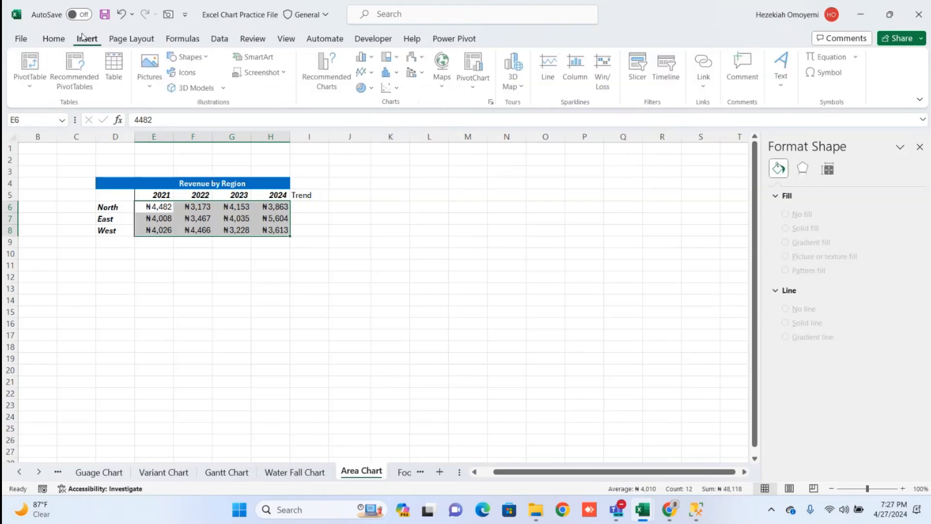
pyautogui.click(165, 252)
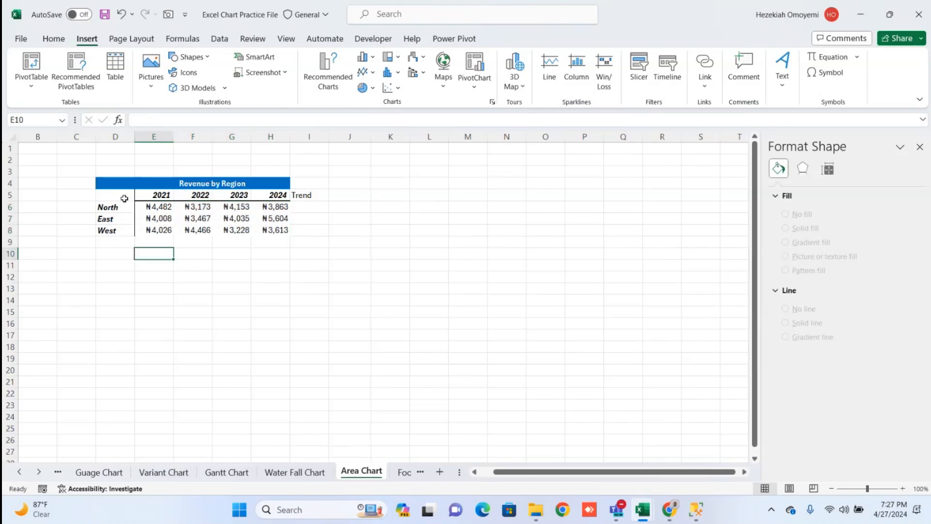
# Insert a Stacked Area chart from D5:H8 with the years along the horizontal axis and place it beside the table
pyautogui.moveTo(125, 198); pyautogui.dragTo(279, 231)
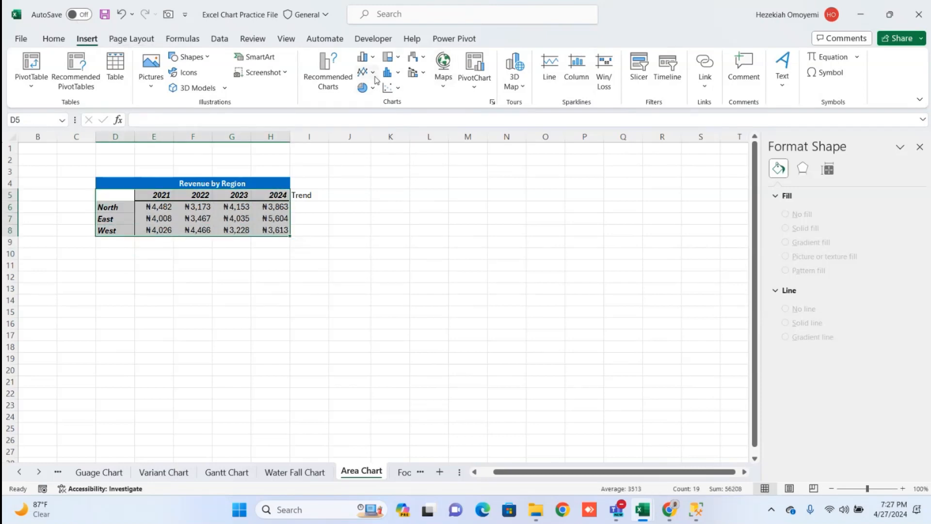
pyautogui.click(372, 57)
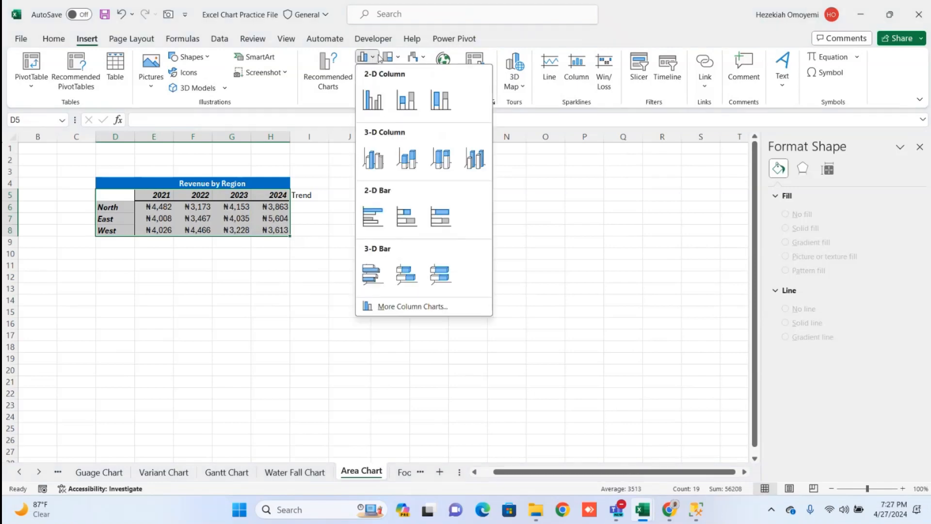
pyautogui.click(380, 58)
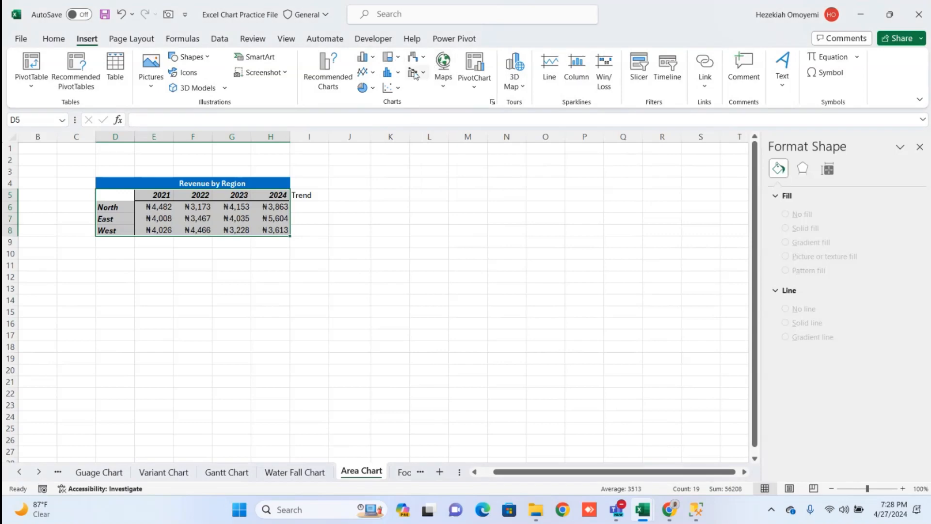
pyautogui.click(375, 58)
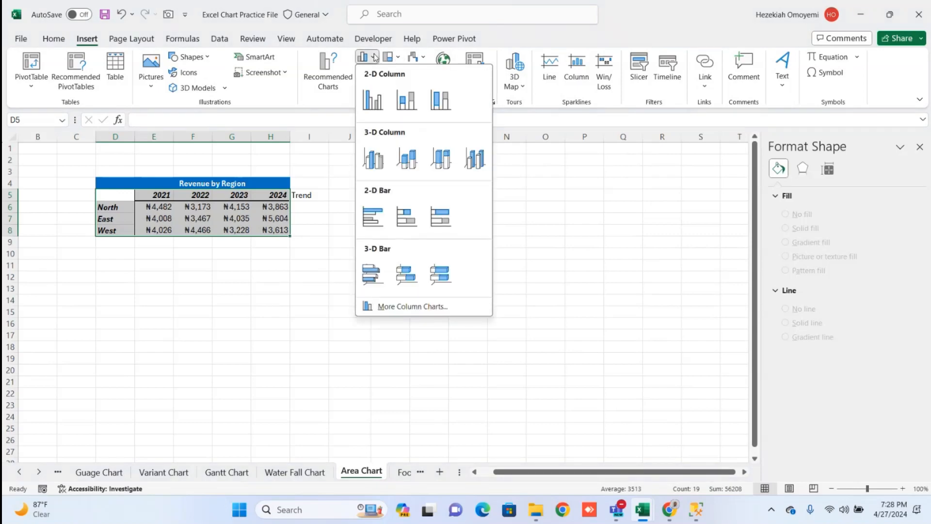
pyautogui.click(415, 306)
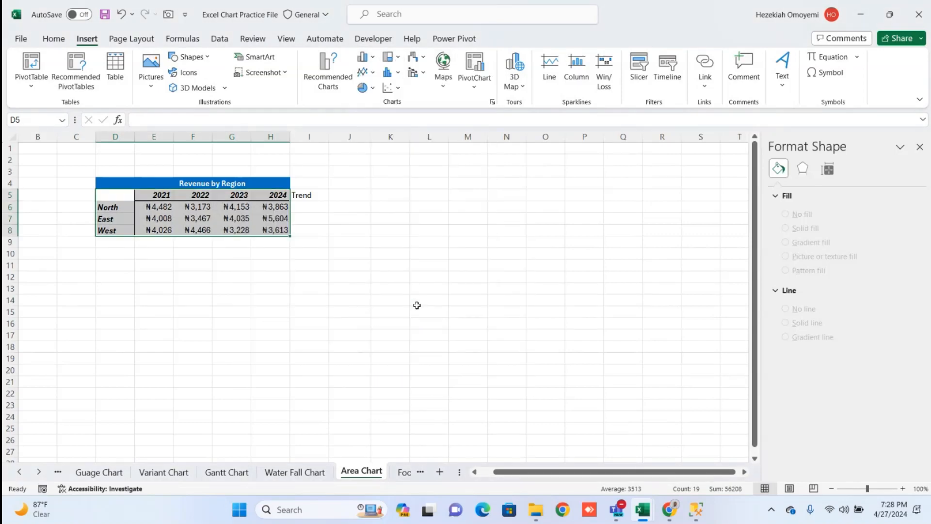
pyautogui.moveTo(439, 80); pyautogui.dragTo(529, 76)
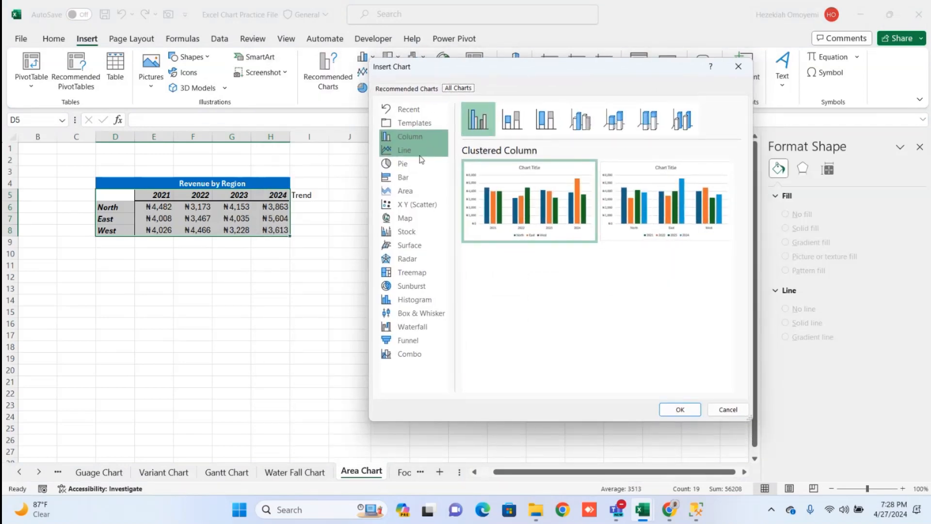
pyautogui.click(416, 193)
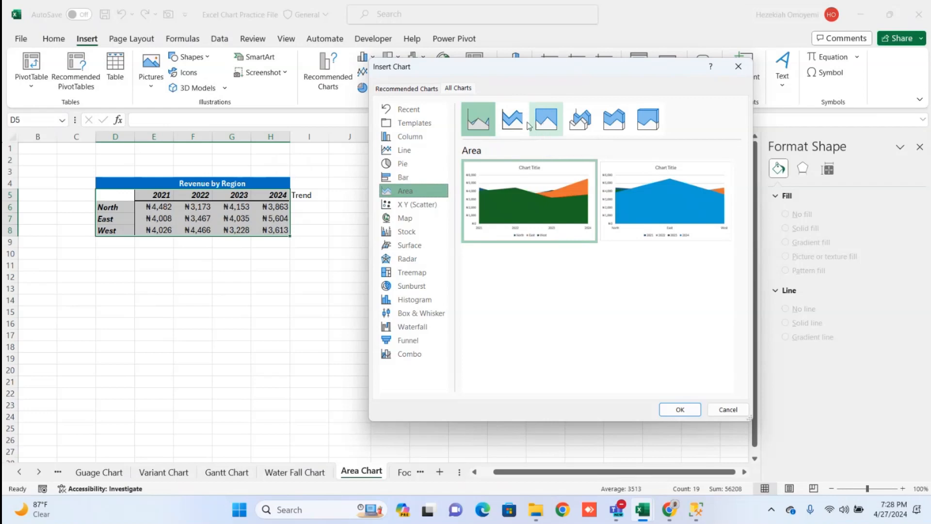
pyautogui.click(513, 120)
pyautogui.click(550, 128)
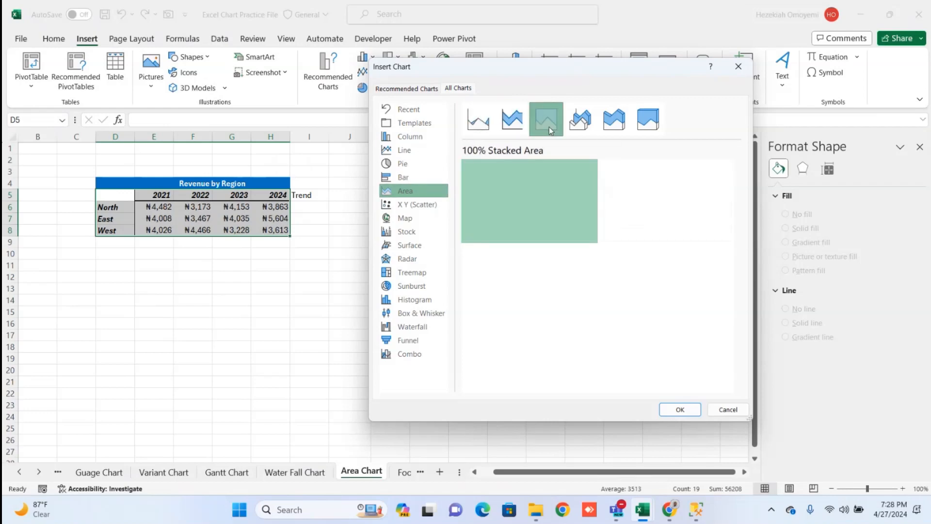
pyautogui.click(517, 127)
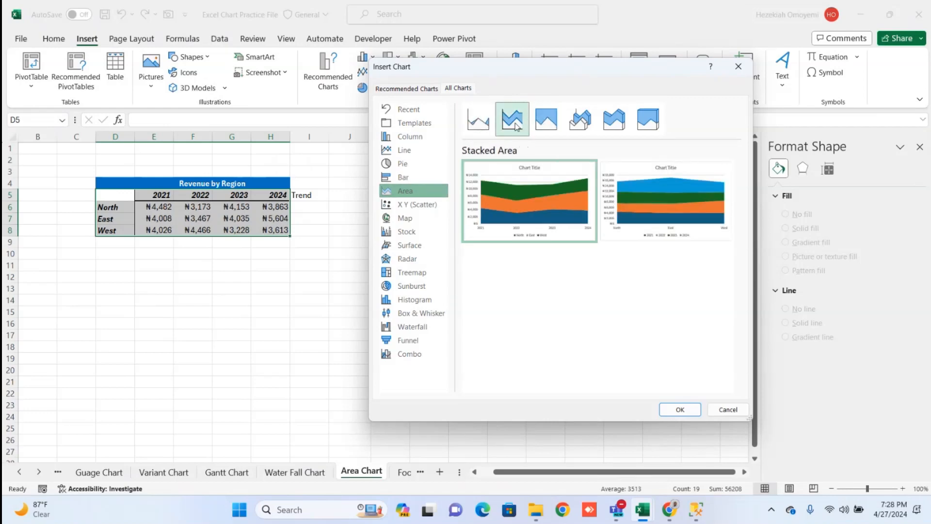
pyautogui.click(665, 409)
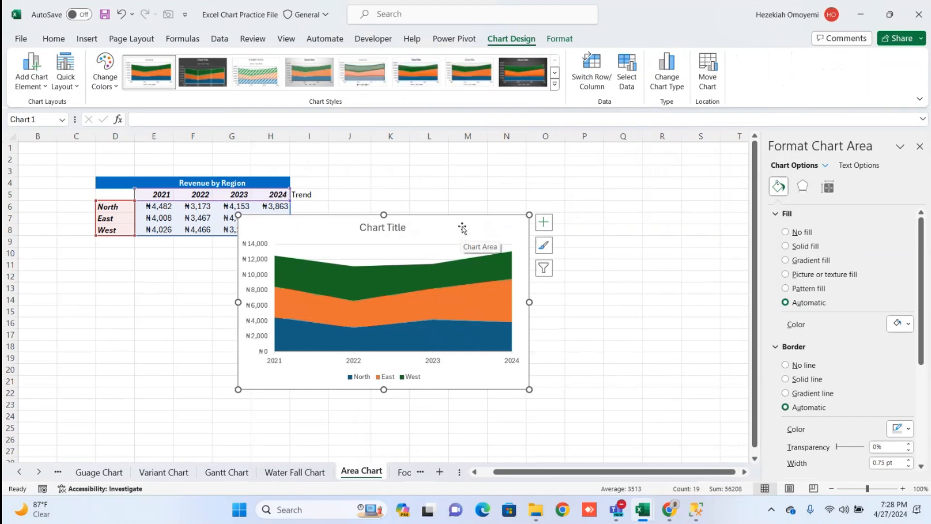
pyautogui.moveTo(461, 234); pyautogui.dragTo(560, 192)
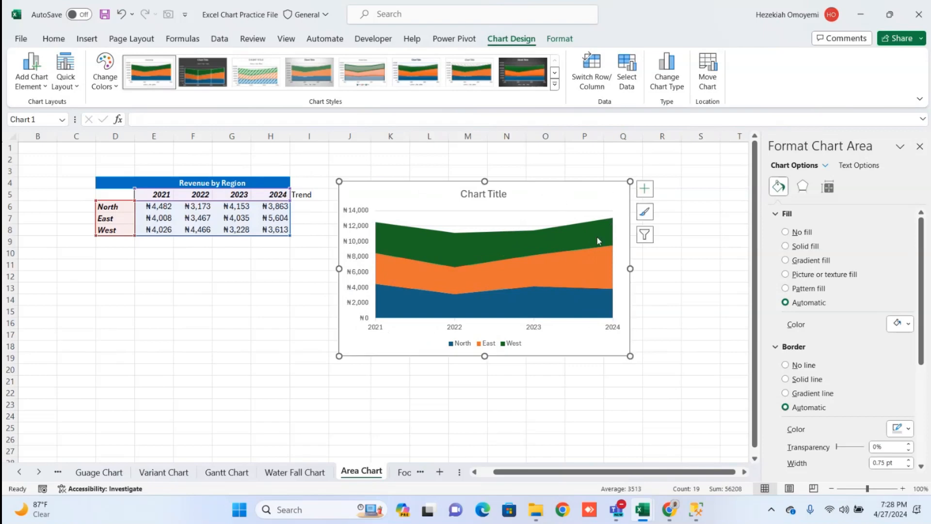
# Format the area chart's vertical axis labels in bold black text
pyautogui.click(358, 217)
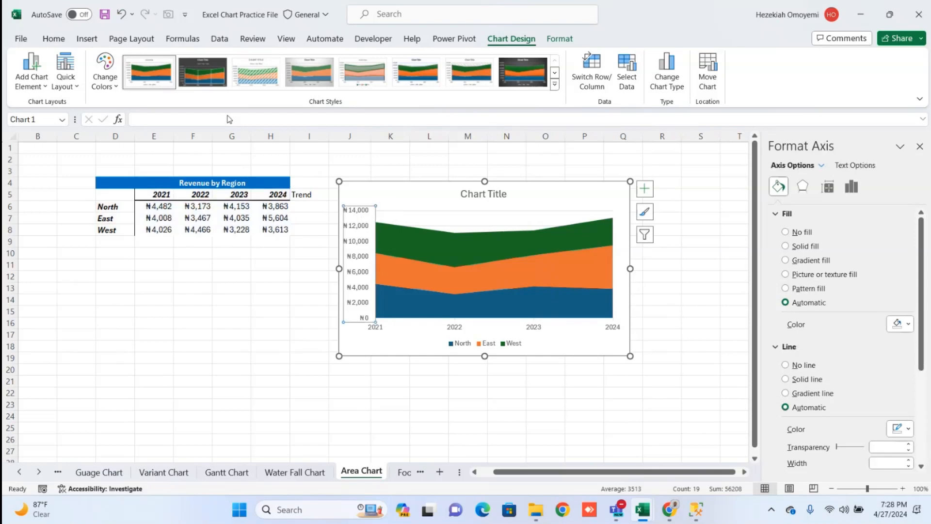
pyautogui.click(68, 39)
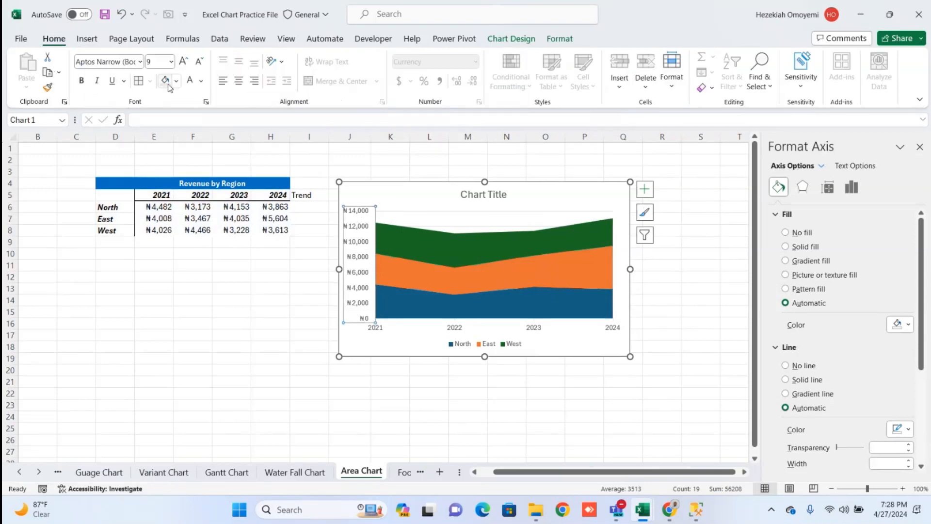
pyautogui.click(200, 84)
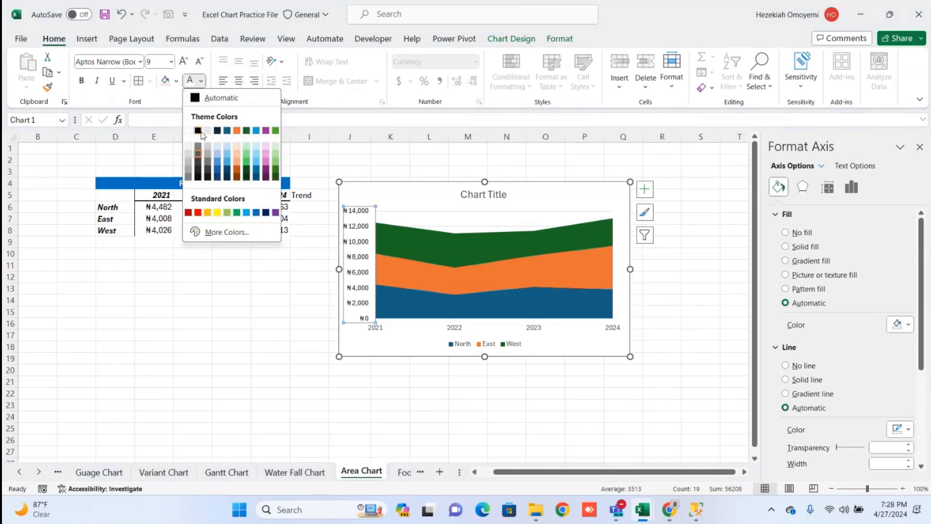
pyautogui.click(199, 130)
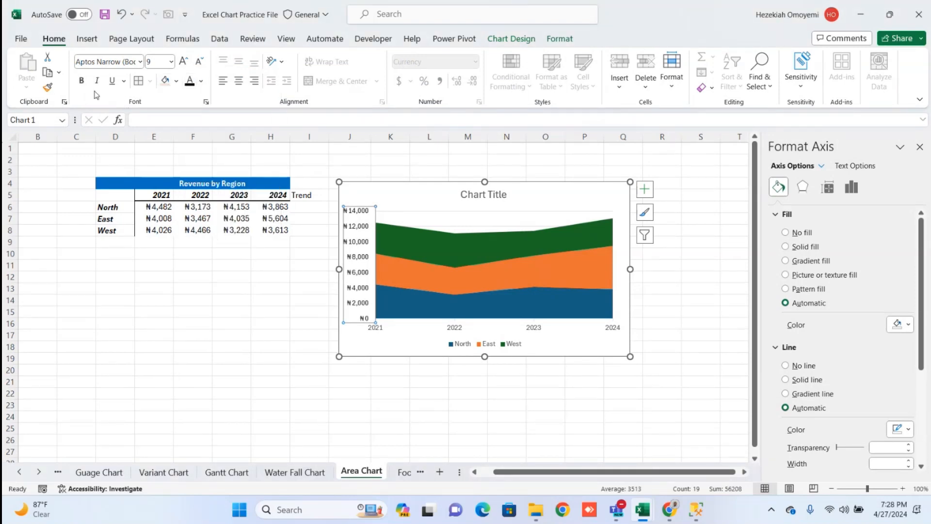
pyautogui.click(81, 81)
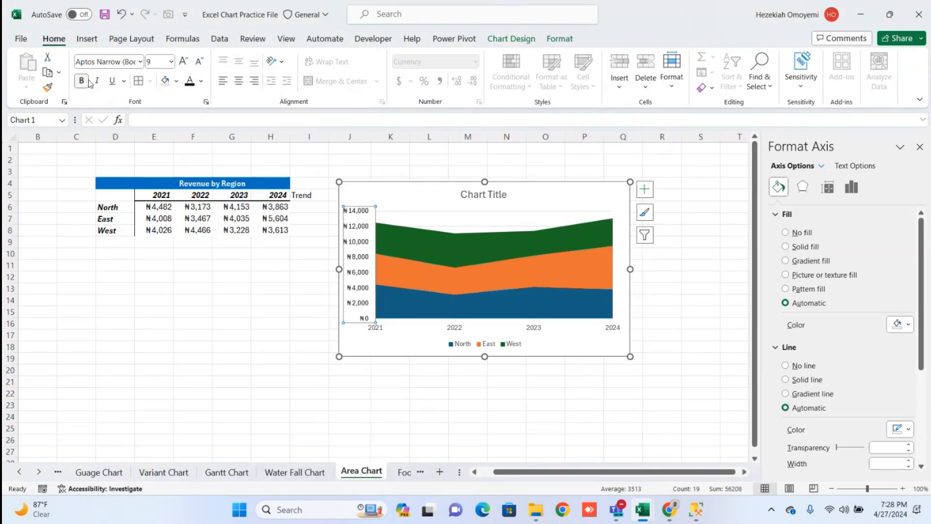
pyautogui.click(408, 382)
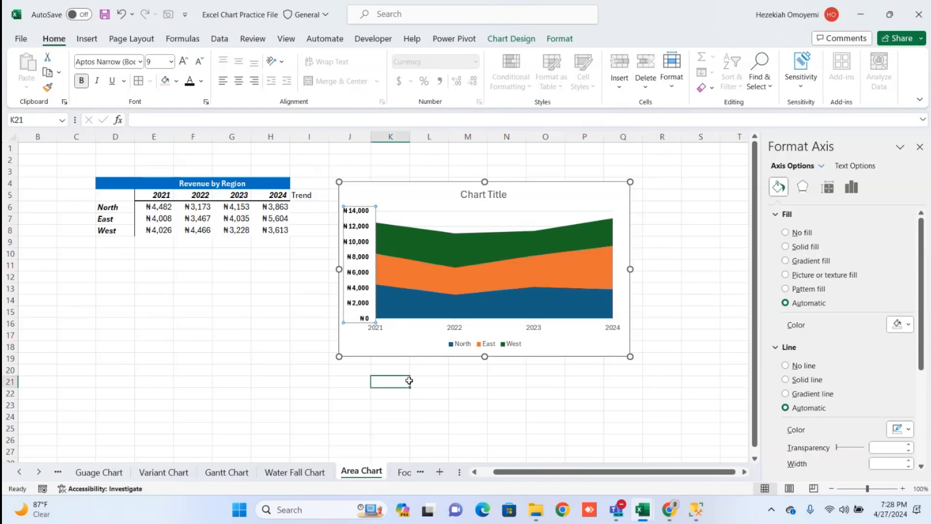
# Fill the West series of the area chart with Dark Blue, Text 2, Lighter 50%
pyautogui.click(406, 246)
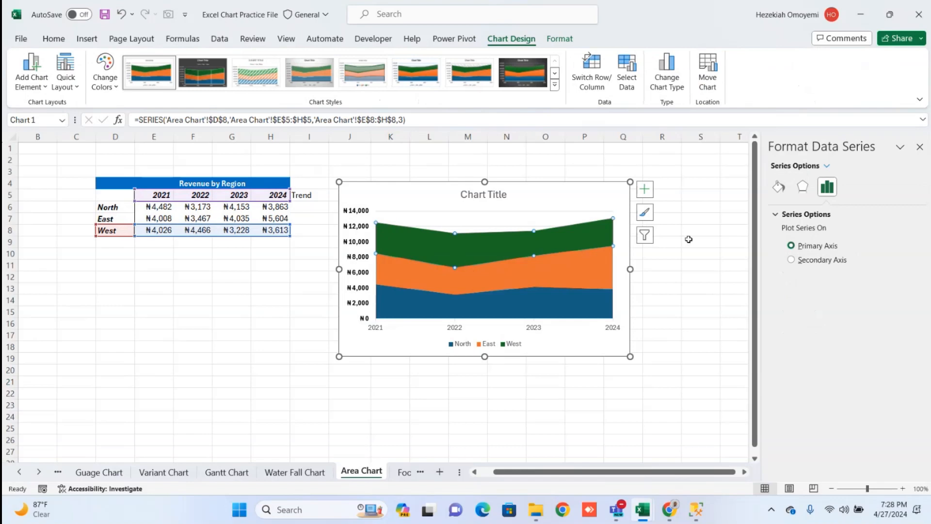
pyautogui.rightClick(519, 245)
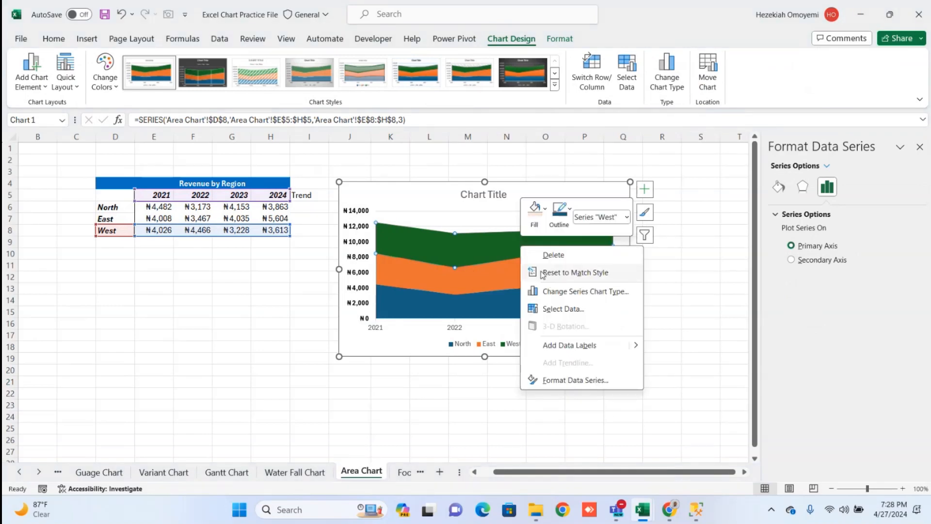
pyautogui.press('Escape')
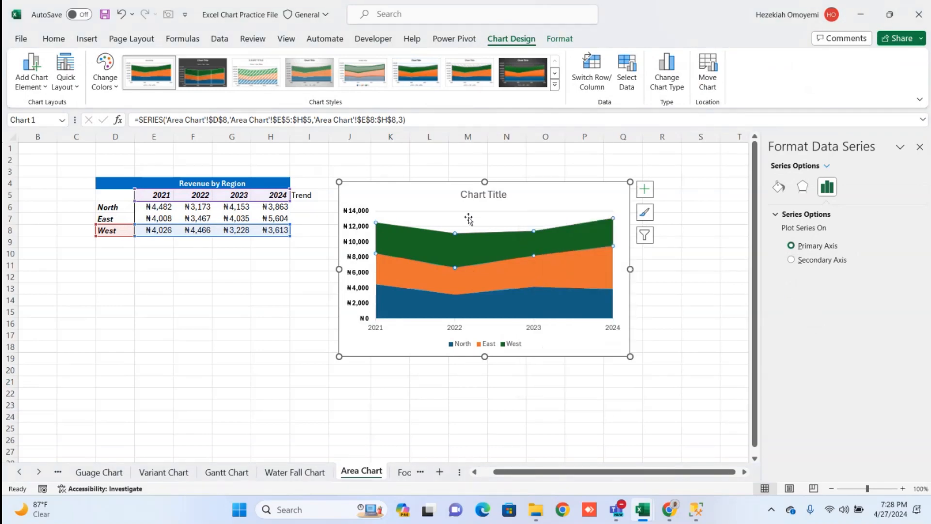
pyautogui.click(478, 327)
pyautogui.click(470, 249)
pyautogui.rightClick(470, 249)
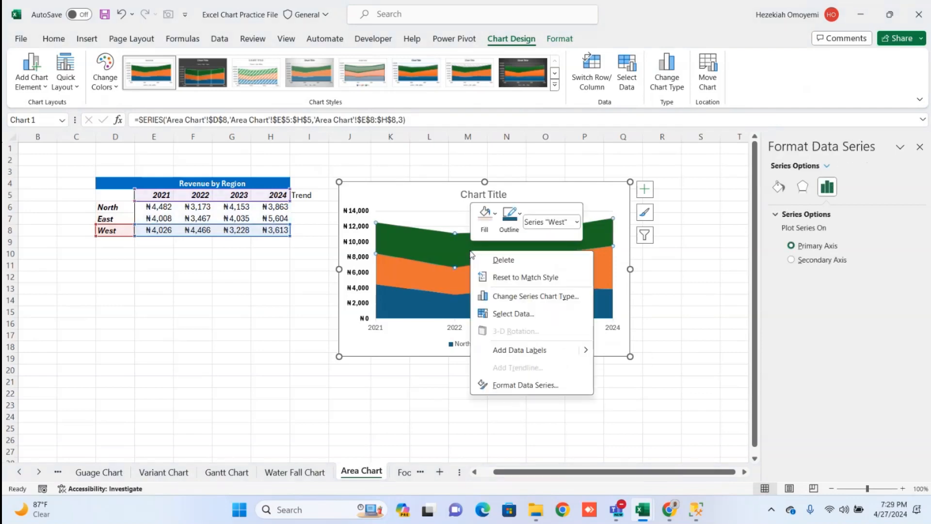
pyautogui.click(484, 213)
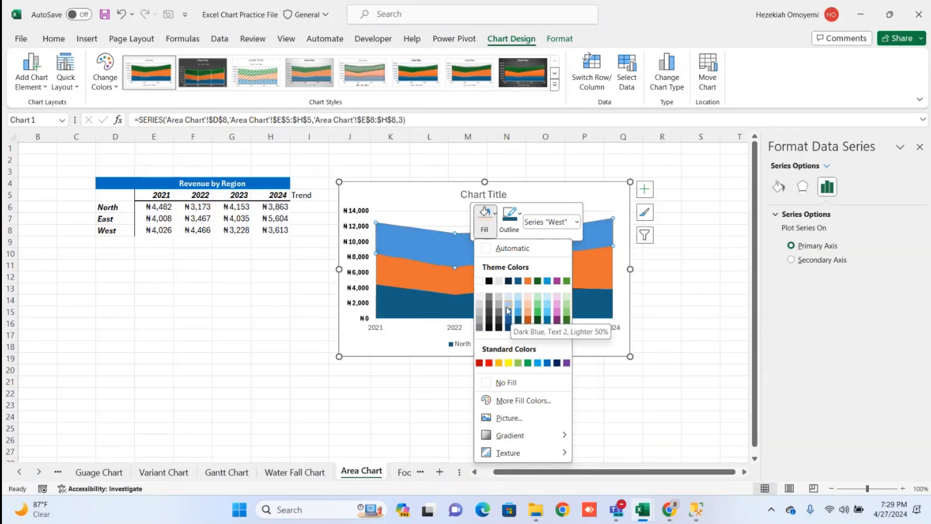
pyautogui.press('Escape')
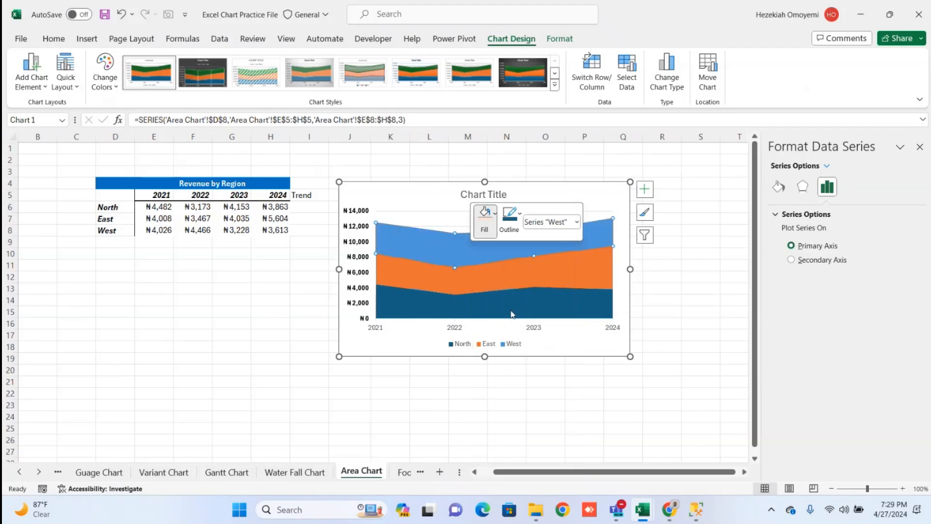
# Fill the area chart's East series with Dark Blue, Text 2, Lighter 25% and the North series with a darker shade of that blue
pyautogui.rightClick(494, 274)
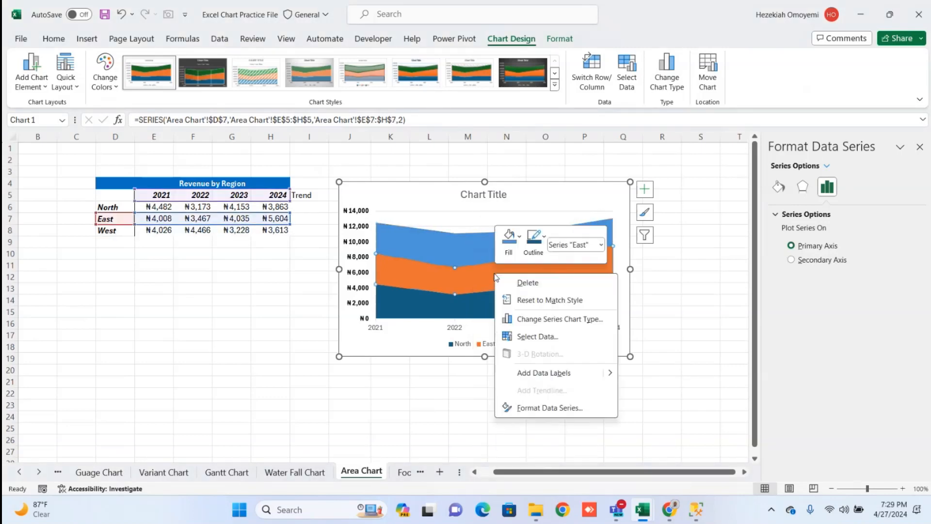
pyautogui.click(504, 238)
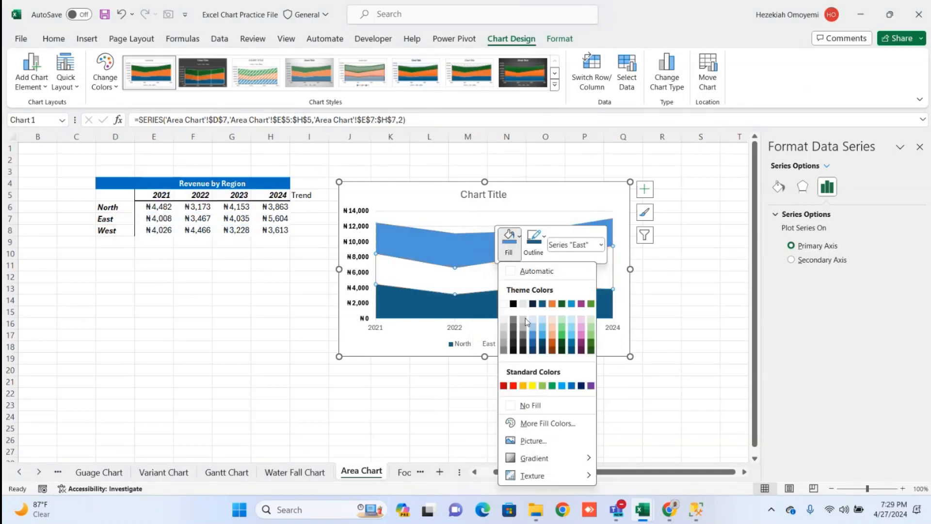
pyautogui.click(534, 344)
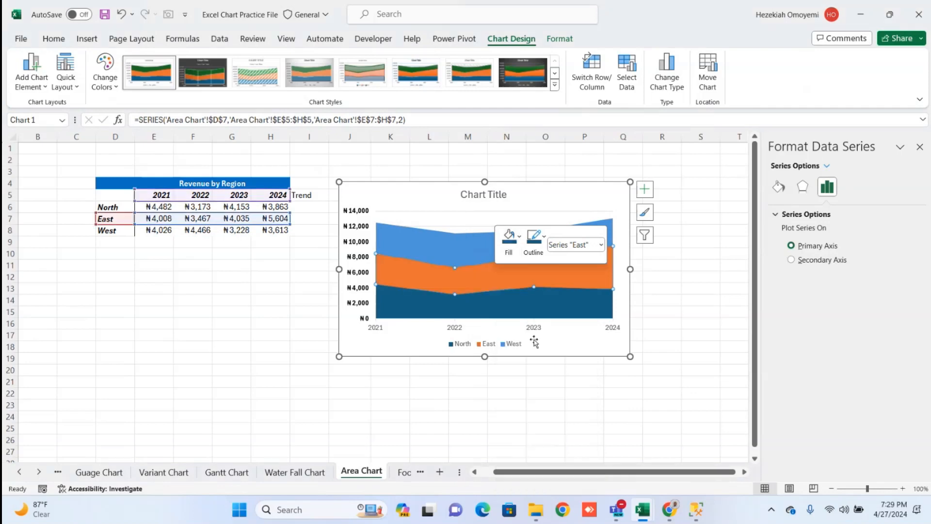
pyautogui.rightClick(490, 300)
pyautogui.click(505, 269)
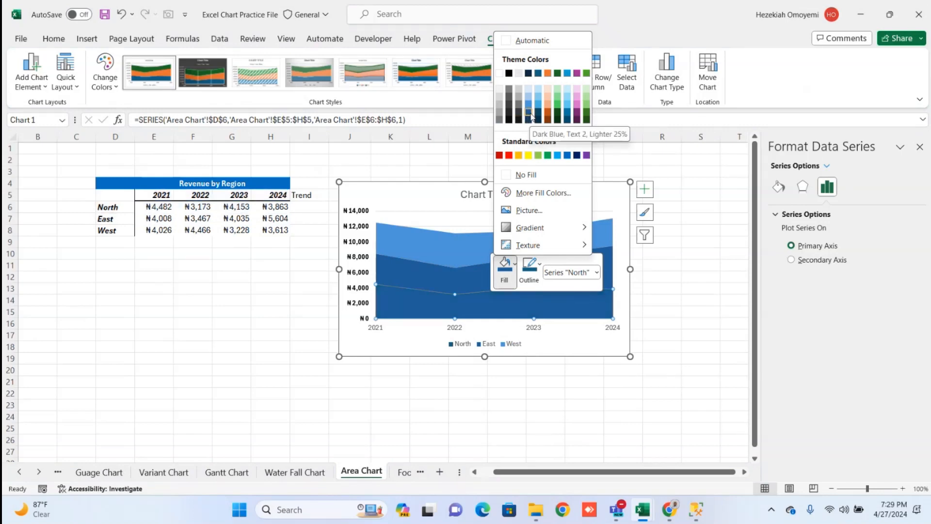
pyautogui.click(530, 118)
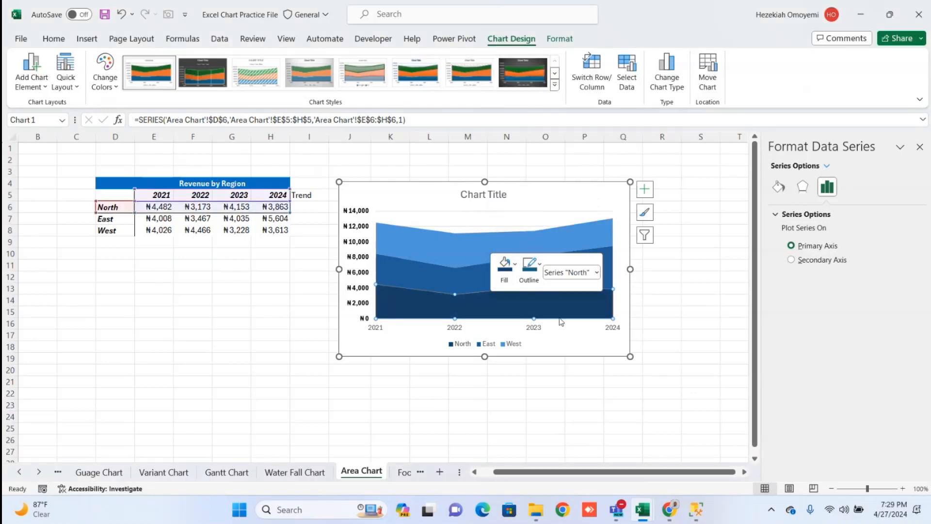
pyautogui.click(571, 417)
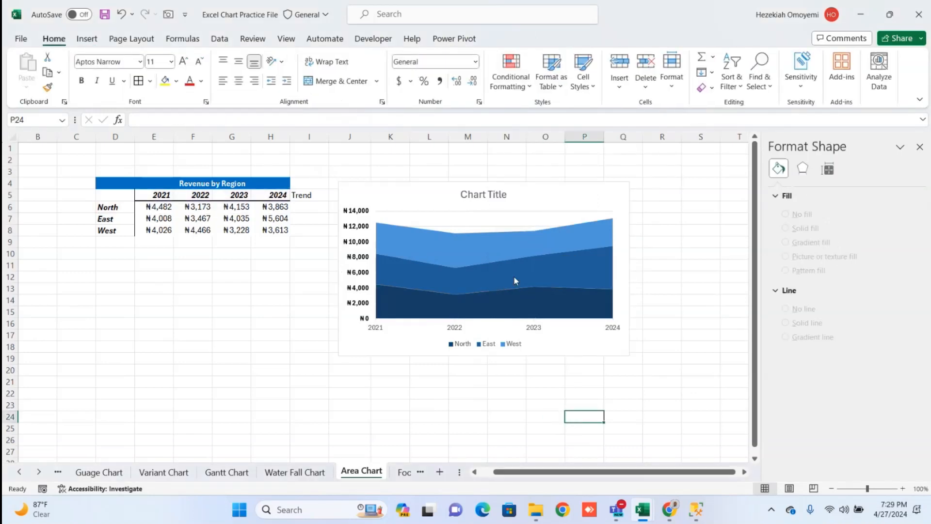
# Remove the major horizontal gridlines from the area chart
pyautogui.click(484, 214)
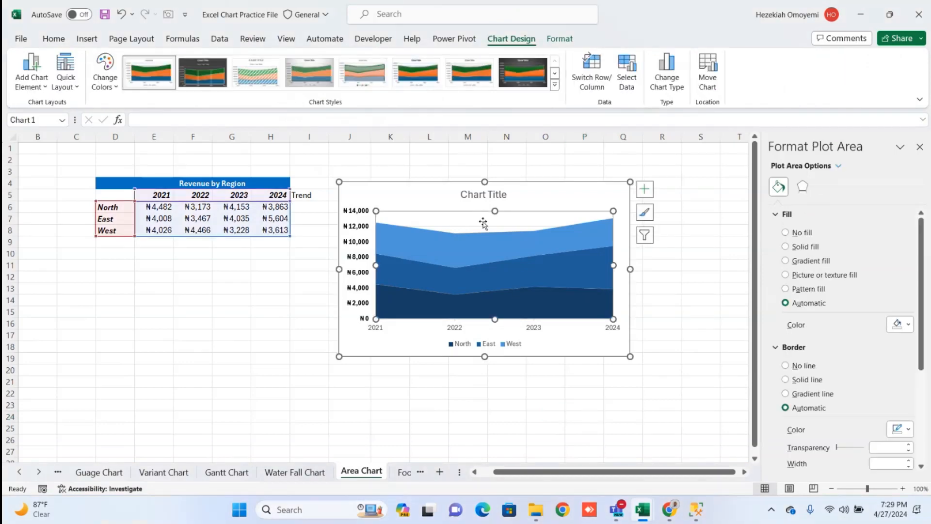
pyautogui.click(487, 226)
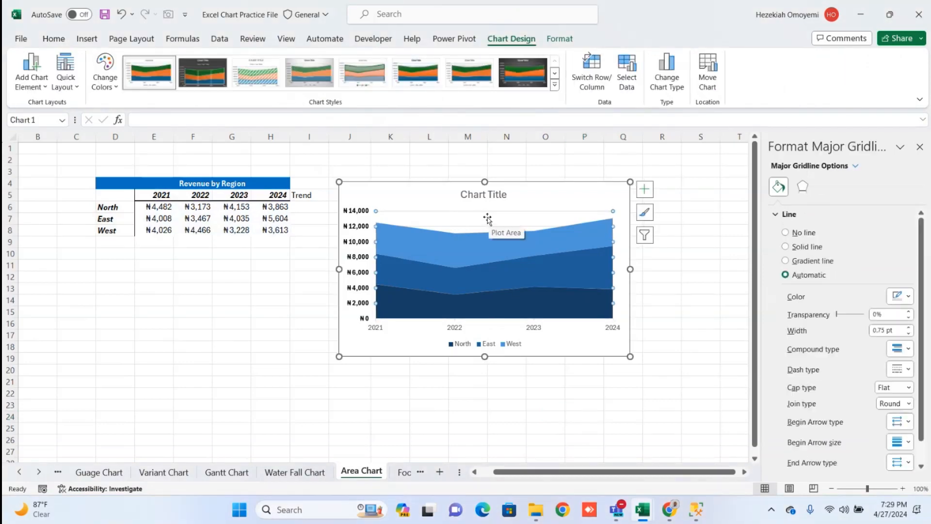
pyautogui.rightClick(488, 209)
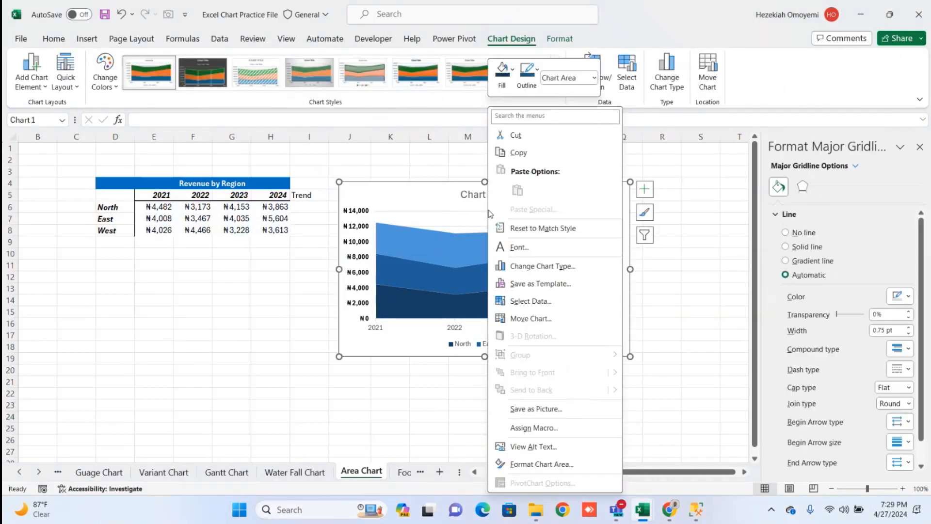
pyautogui.click(465, 225)
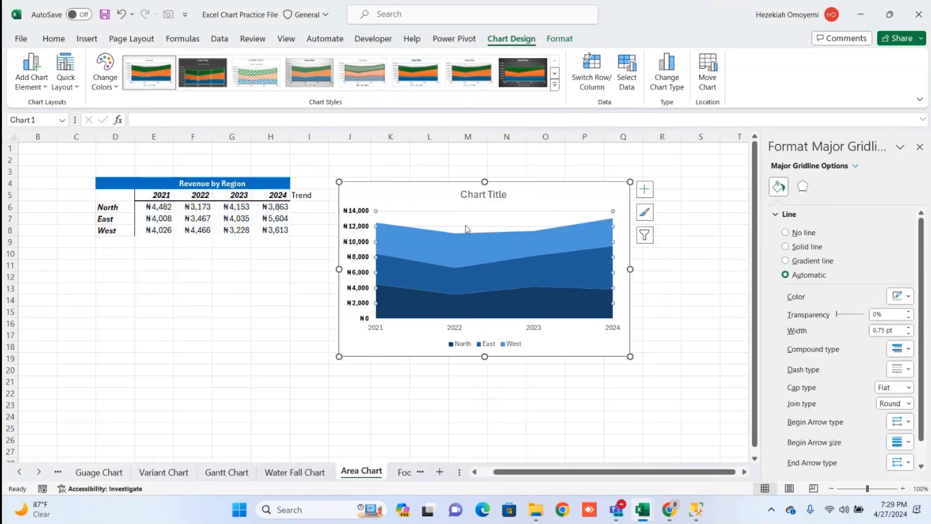
pyautogui.press('Escape')
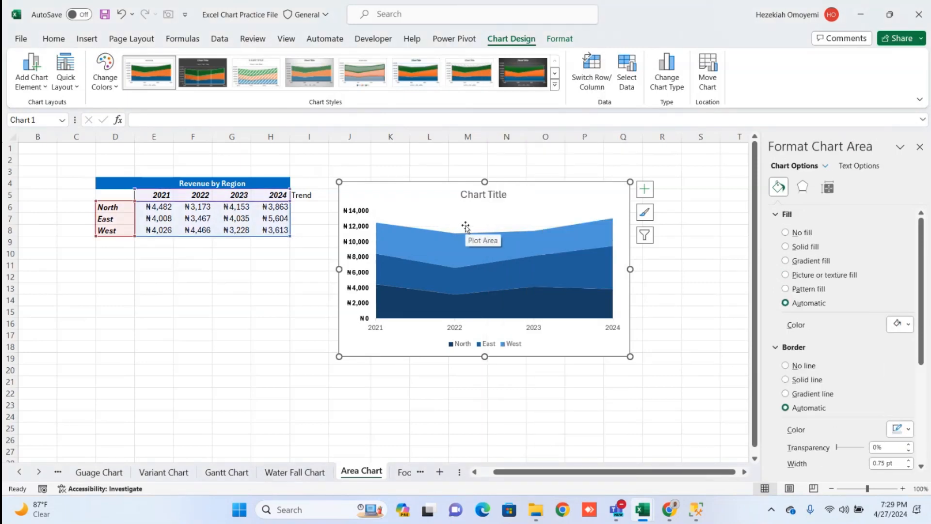
# Delete the area chart's title and shift the chart slightly closer to the revenue table
pyautogui.click(470, 346)
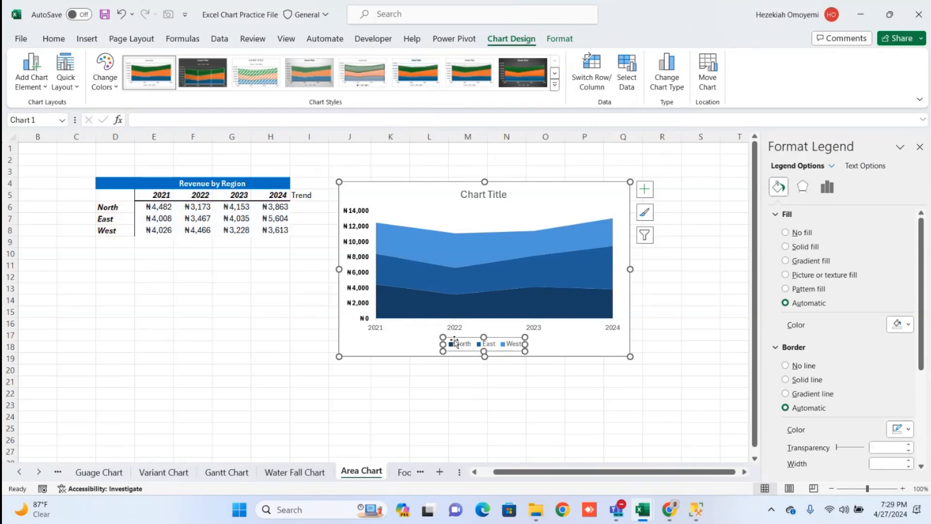
pyautogui.click(485, 193)
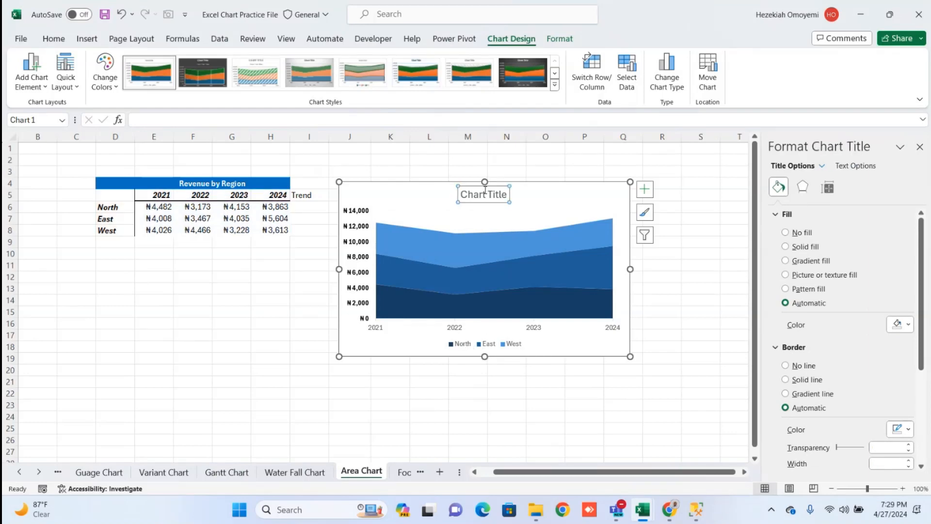
pyautogui.press('Delete')
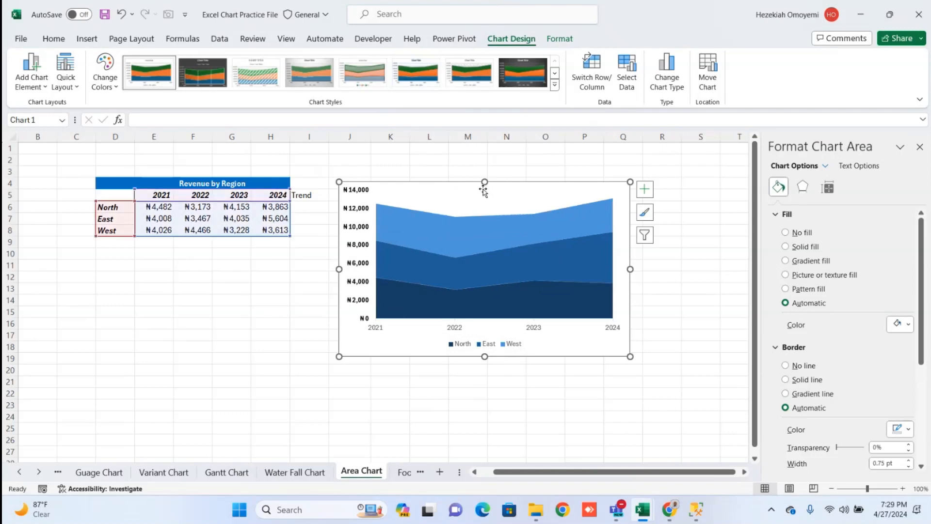
pyautogui.moveTo(483, 188)
pyautogui.mouseDown()
pyautogui.moveTo(455, 185)
pyautogui.moveTo(468, 187)
pyautogui.mouseUp()
# Change the year labels on the area chart's horizontal axis to black text
pyautogui.click(446, 323)
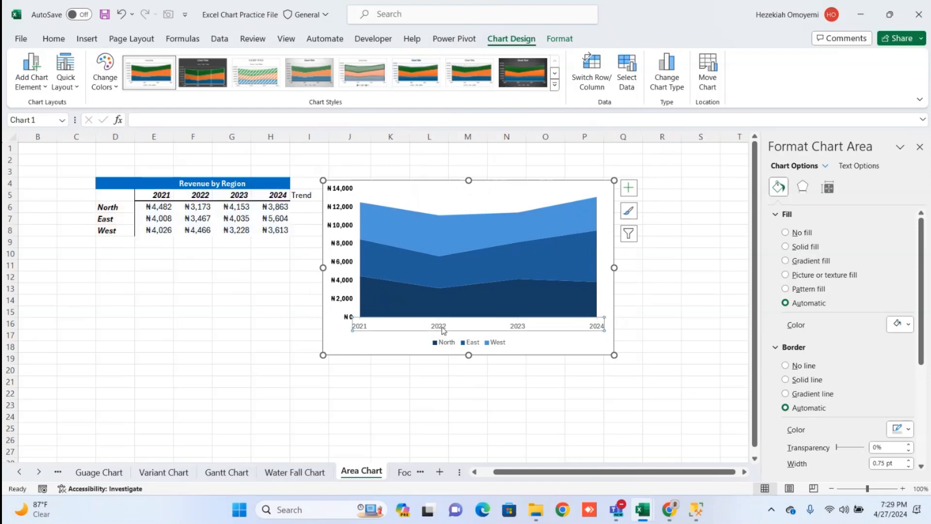
pyautogui.click(62, 40)
pyautogui.click(189, 88)
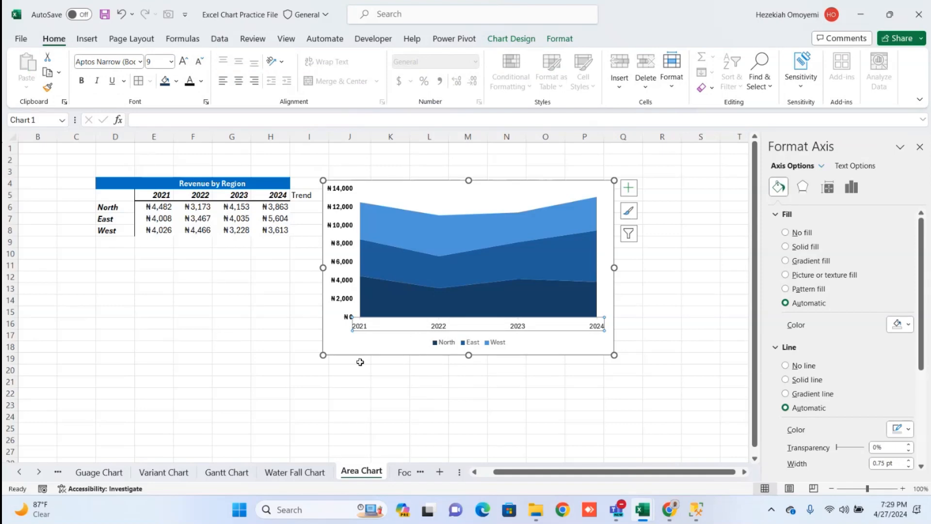
pyautogui.click(229, 372)
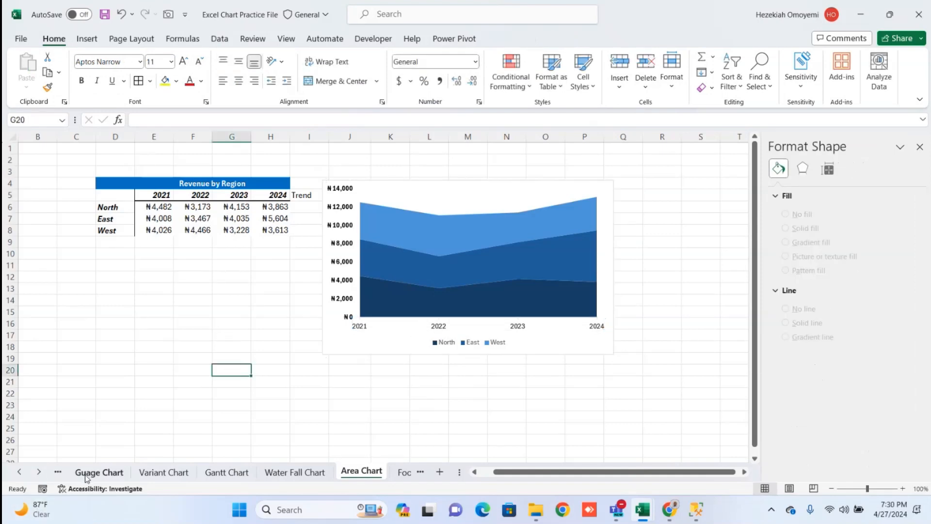
# Open the Variant Chart sheet and review the expense items with their budget and actual amounts in E2:G9
pyautogui.click(163, 475)
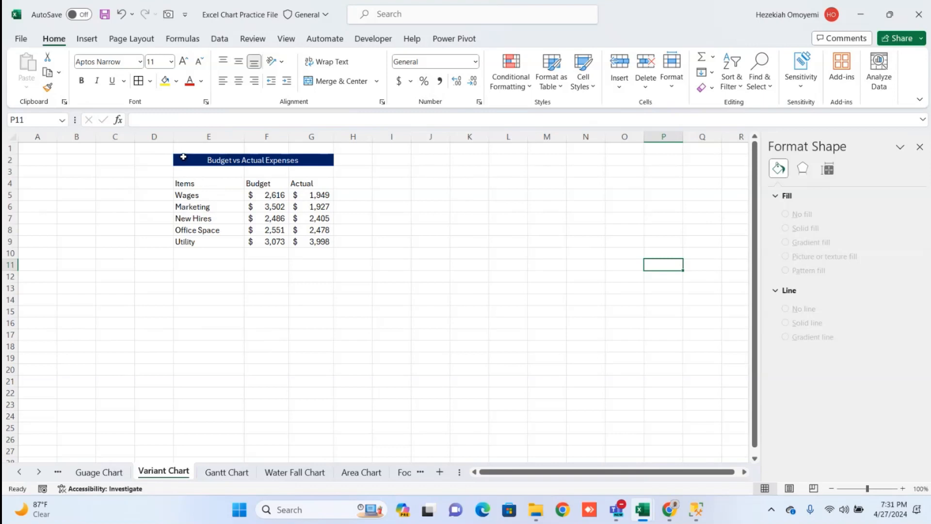
pyautogui.moveTo(183, 156); pyautogui.dragTo(322, 240)
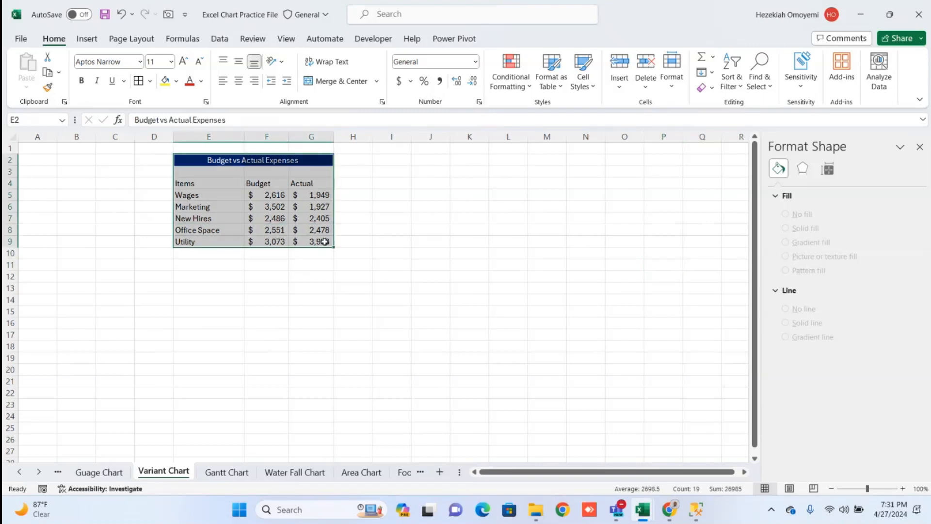
pyautogui.click(311, 264)
pyautogui.moveTo(210, 181); pyautogui.dragTo(220, 231)
pyautogui.click(221, 194)
pyautogui.click(218, 206)
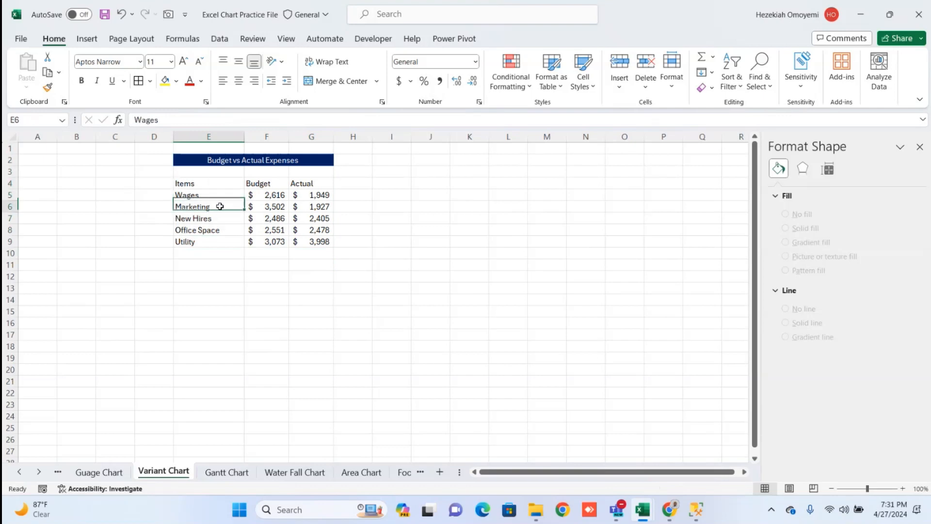
pyautogui.click(216, 220)
pyautogui.click(219, 240)
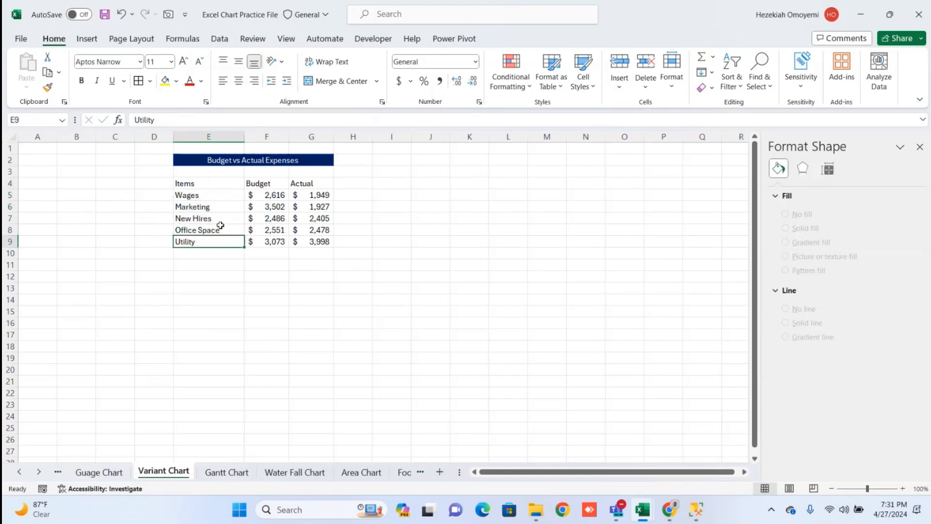
pyautogui.click(220, 230)
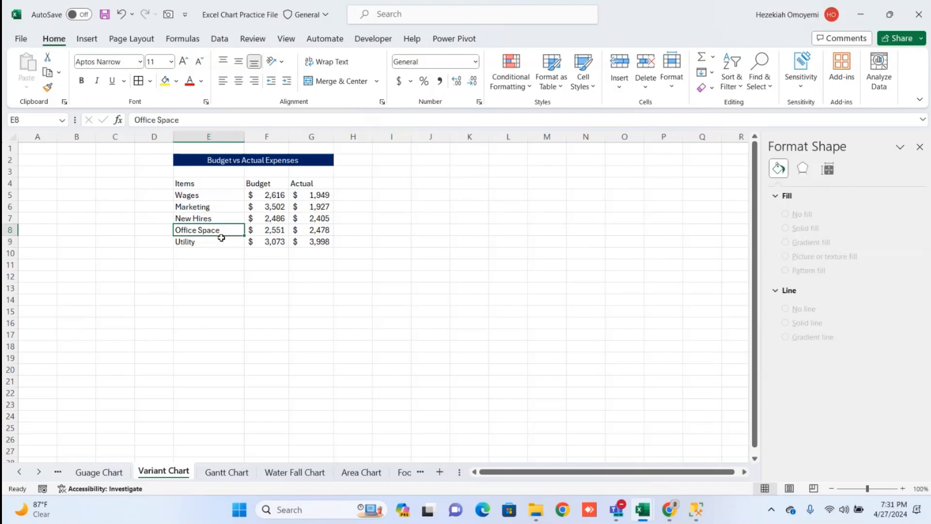
pyautogui.press('Down')
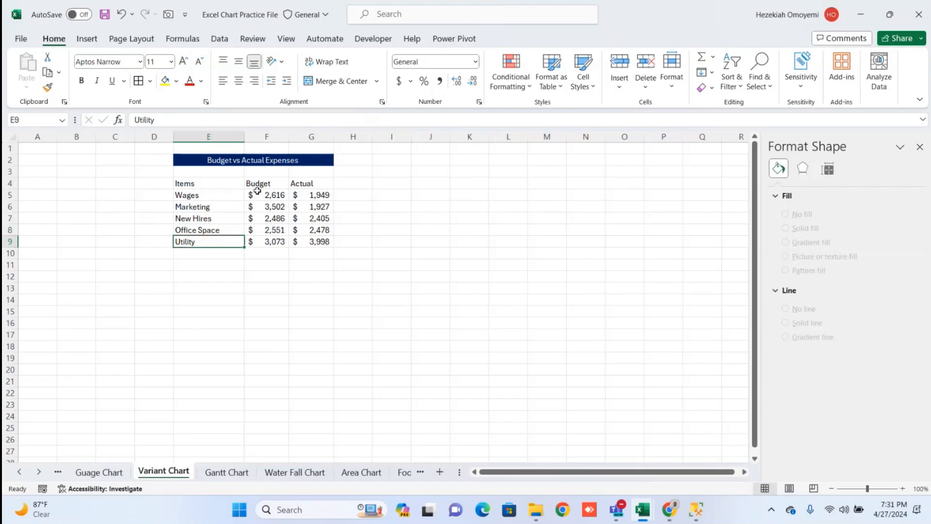
pyautogui.moveTo(257, 195); pyautogui.dragTo(273, 242)
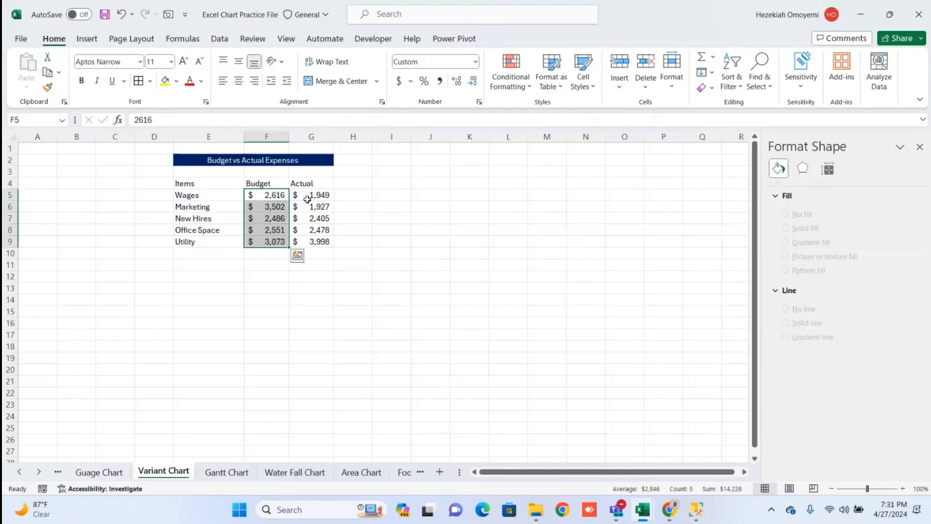
pyautogui.moveTo(309, 198); pyautogui.dragTo(316, 242)
pyautogui.click(340, 308)
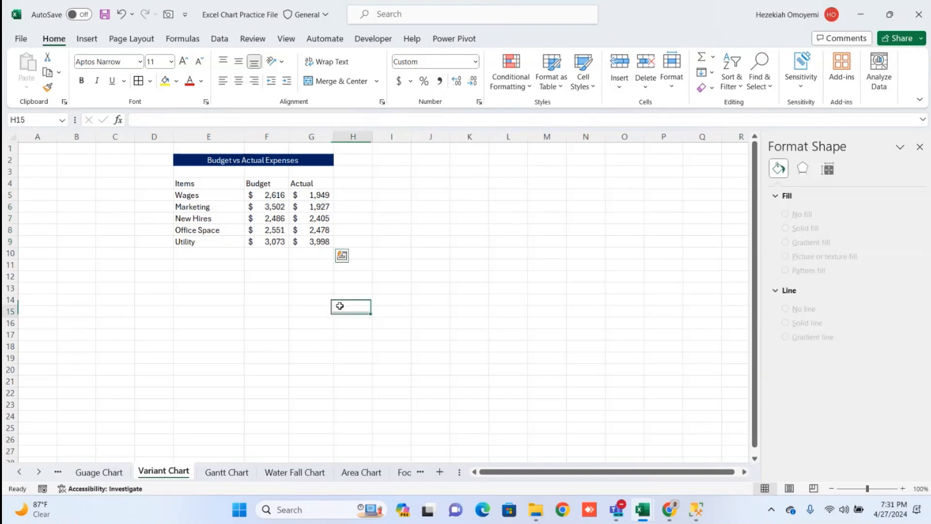
# Switch to the NAME EXTRACTION workbook and look through its finished example sheets, from Radar Bar Chart to % Change
pyautogui.hotkey('alt', 'Tab')
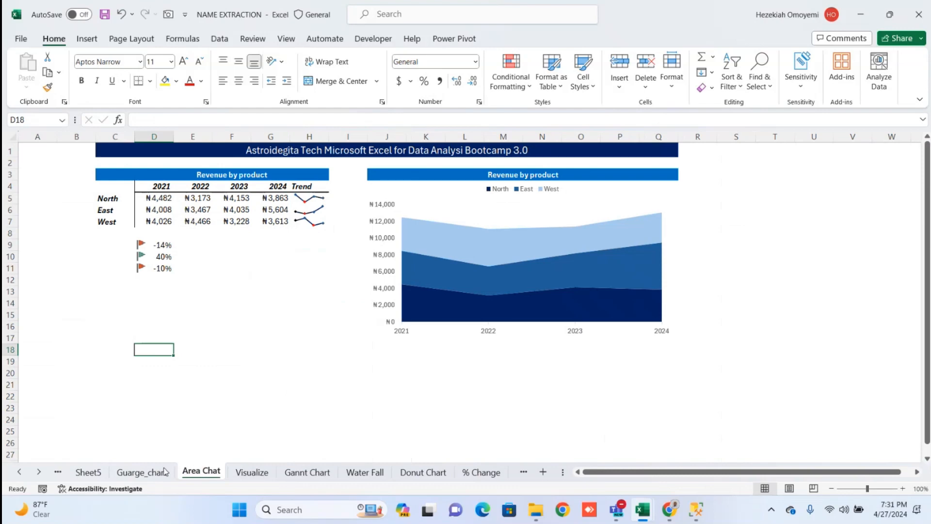
pyautogui.click(147, 476)
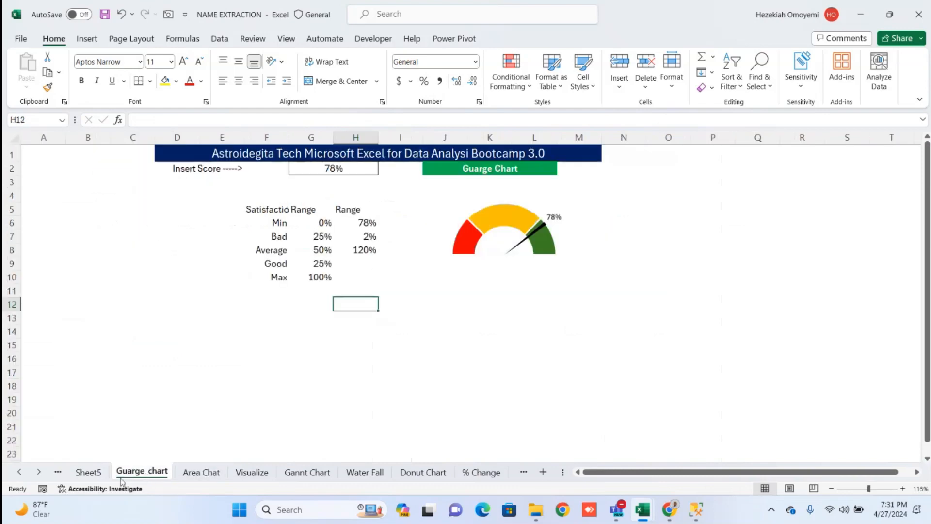
pyautogui.click(81, 477)
pyautogui.click(57, 472)
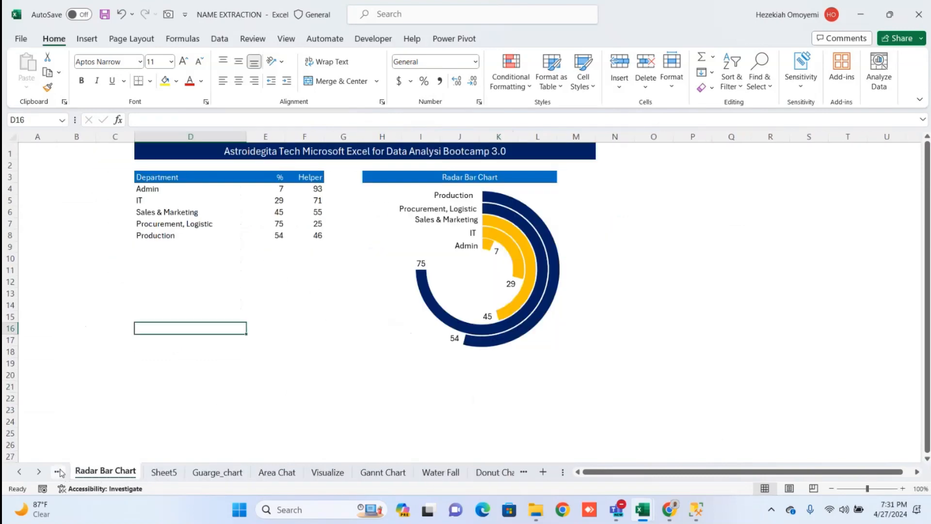
pyautogui.click(216, 475)
pyautogui.click(276, 473)
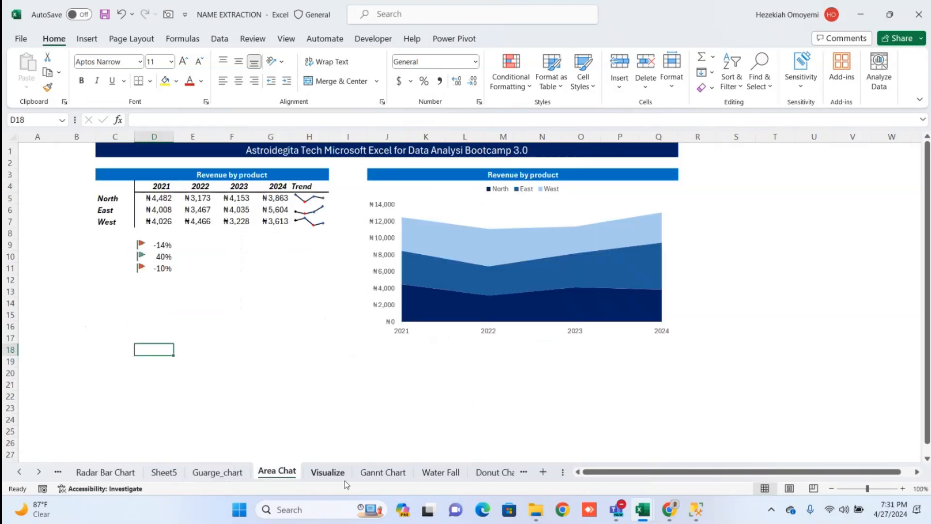
pyautogui.click(328, 473)
pyautogui.click(383, 473)
pyautogui.click(440, 473)
pyautogui.click(495, 473)
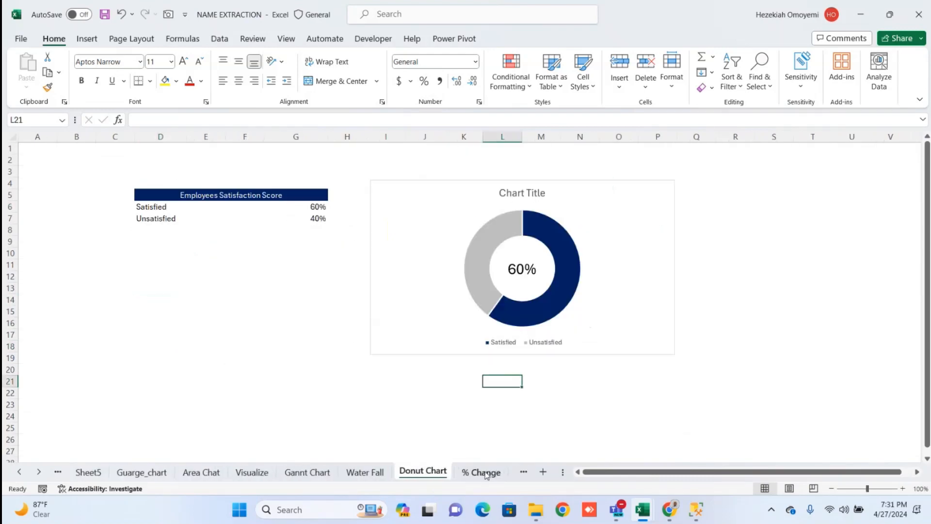
pyautogui.click(489, 473)
pyautogui.click(523, 471)
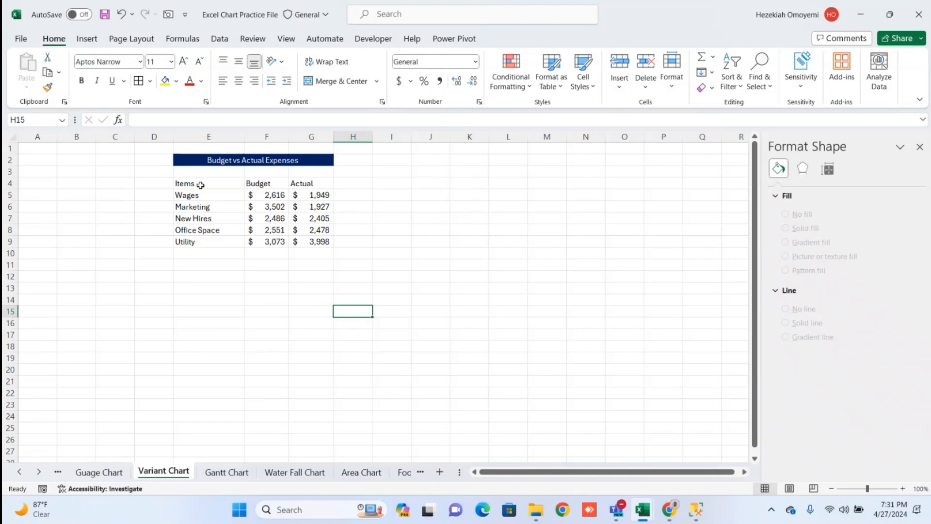
# Insert a 2-D Clustered Column chart from E4:G9 on the Variant Chart sheet and place it beside the table
pyautogui.moveTo(200, 185); pyautogui.dragTo(307, 241)
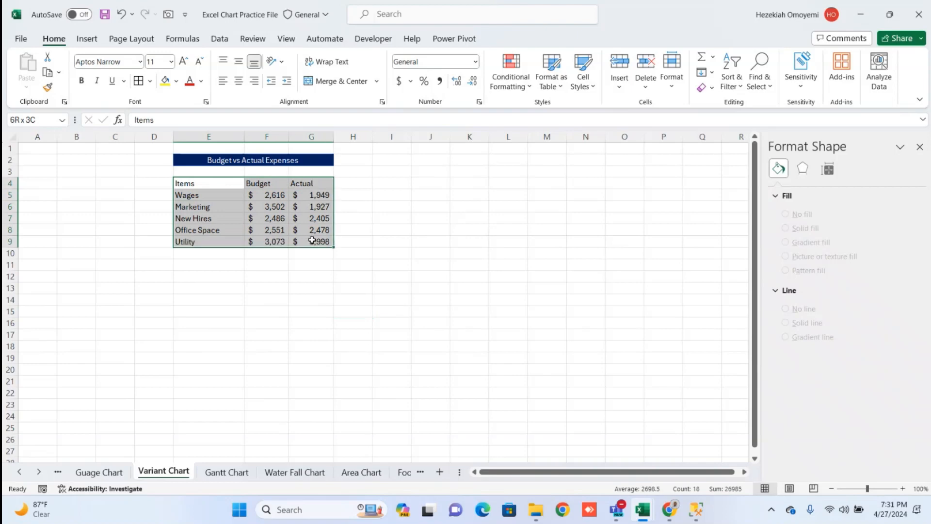
pyautogui.click(87, 39)
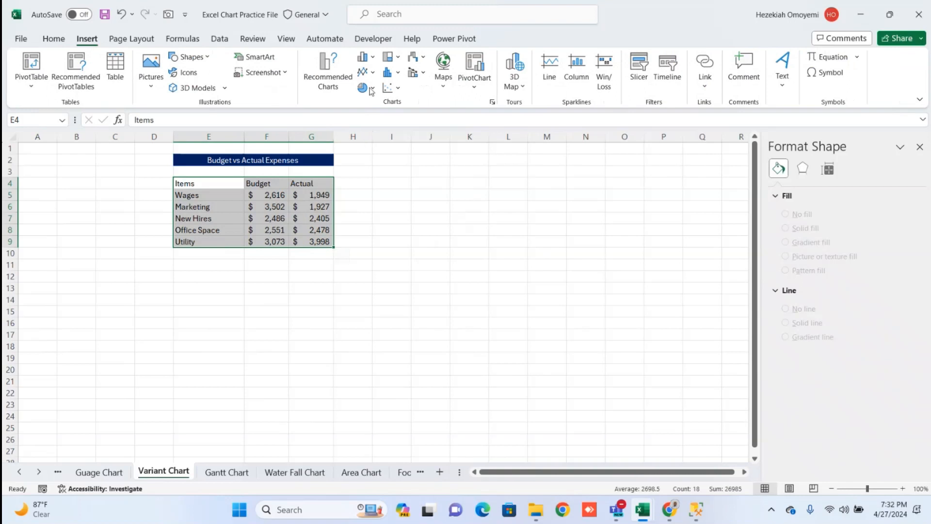
pyautogui.click(376, 58)
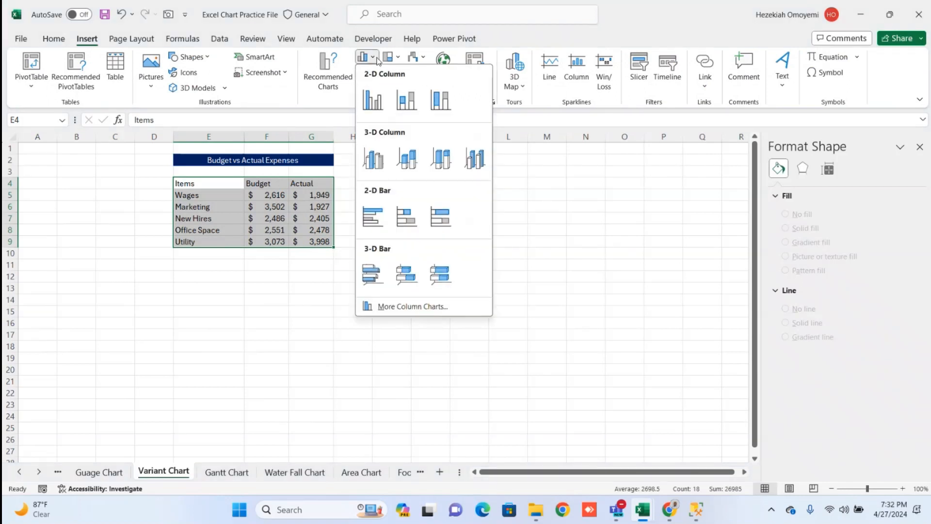
pyautogui.click(373, 101)
pyautogui.moveTo(434, 223); pyautogui.dragTo(579, 168)
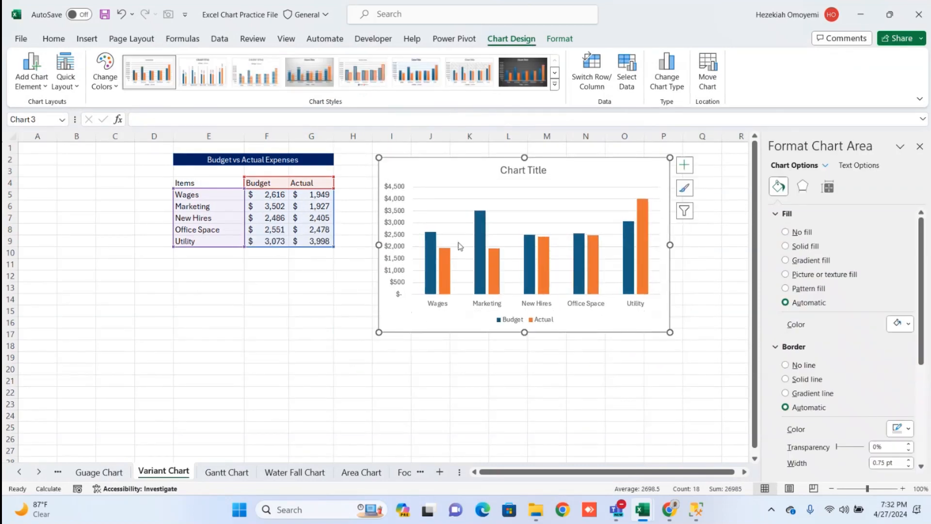
# Plot the Actual series of the budget versus actual column chart on the secondary axis
pyautogui.moveTo(446, 283)
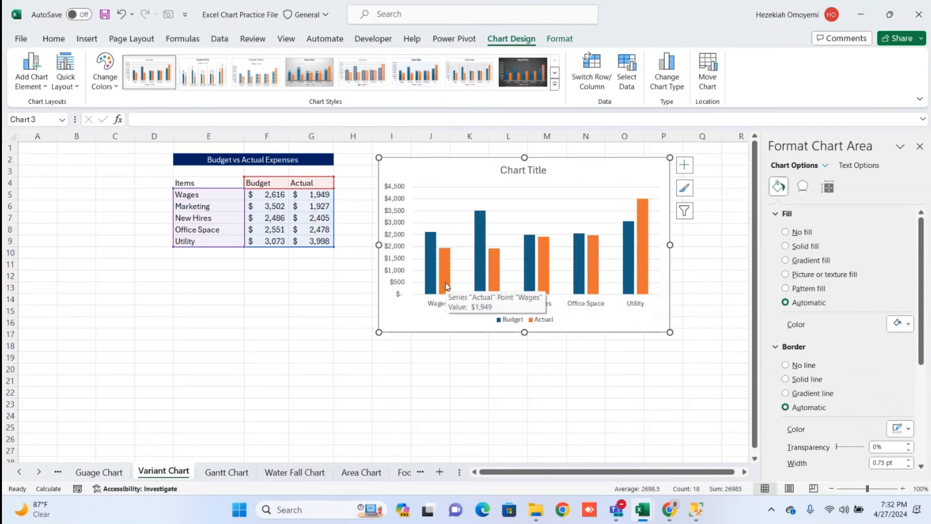
pyautogui.click(384, 360)
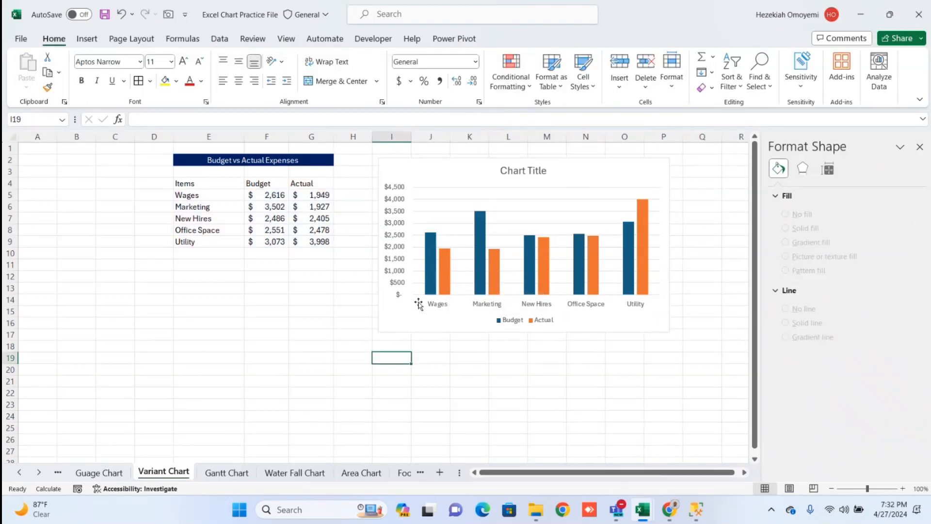
pyautogui.click(447, 286)
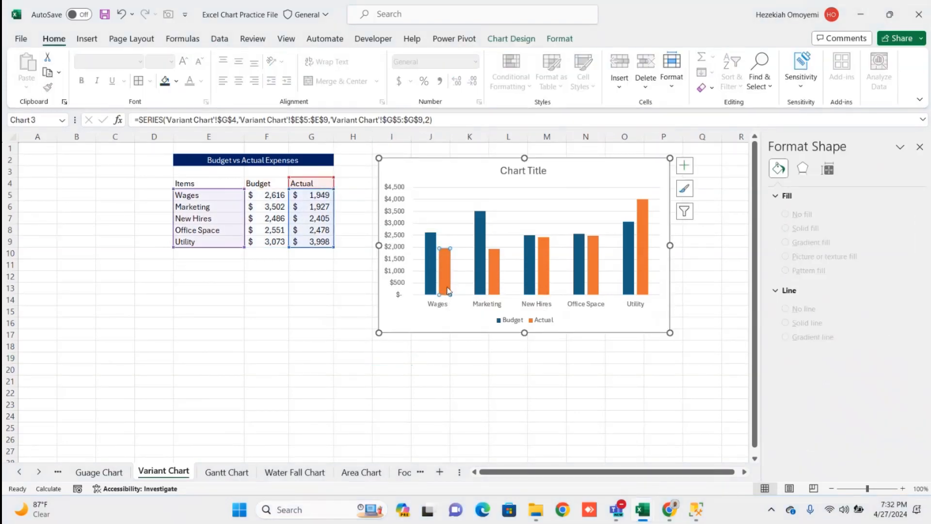
pyautogui.click(451, 314)
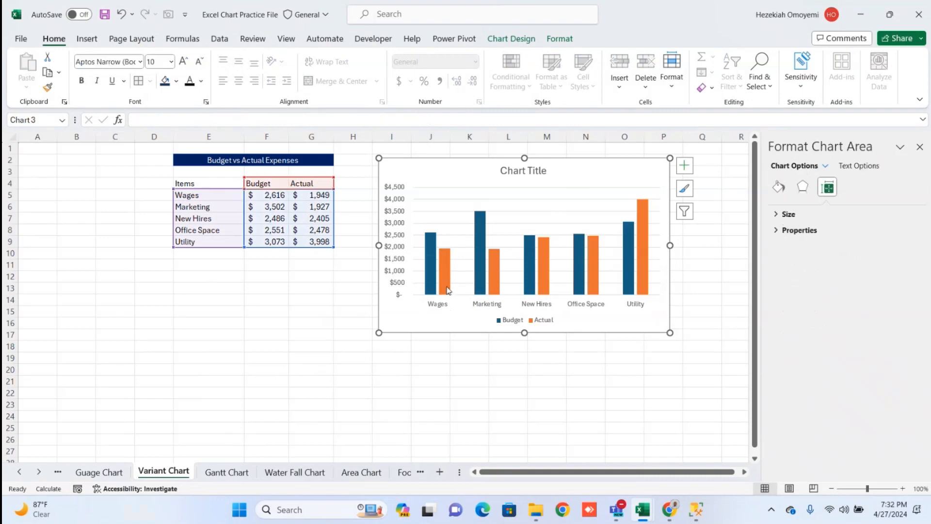
pyautogui.click(447, 289)
pyautogui.rightClick(447, 290)
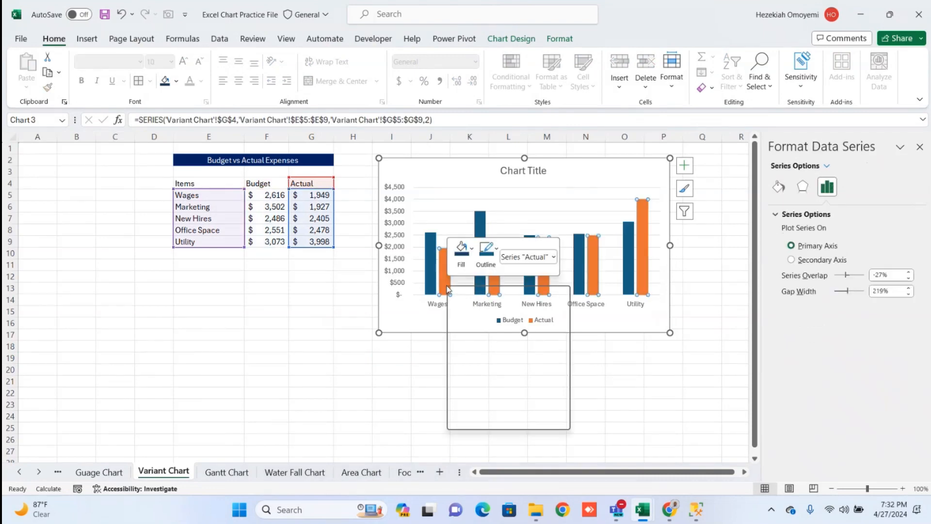
pyautogui.press('Escape')
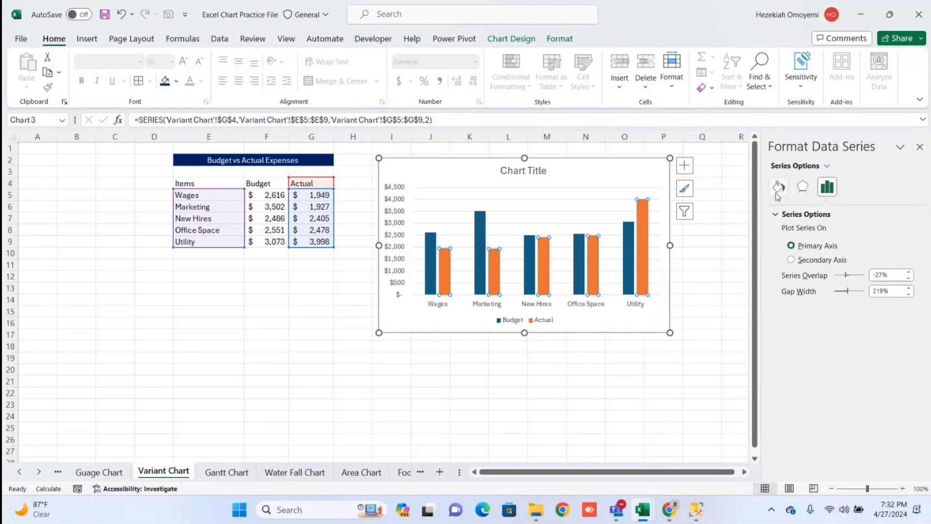
pyautogui.rightClick(643, 253)
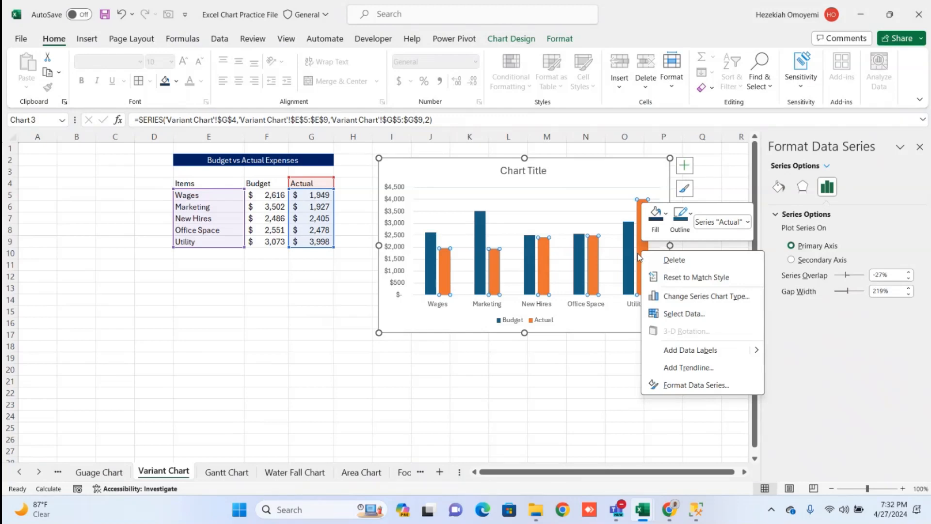
pyautogui.click(828, 189)
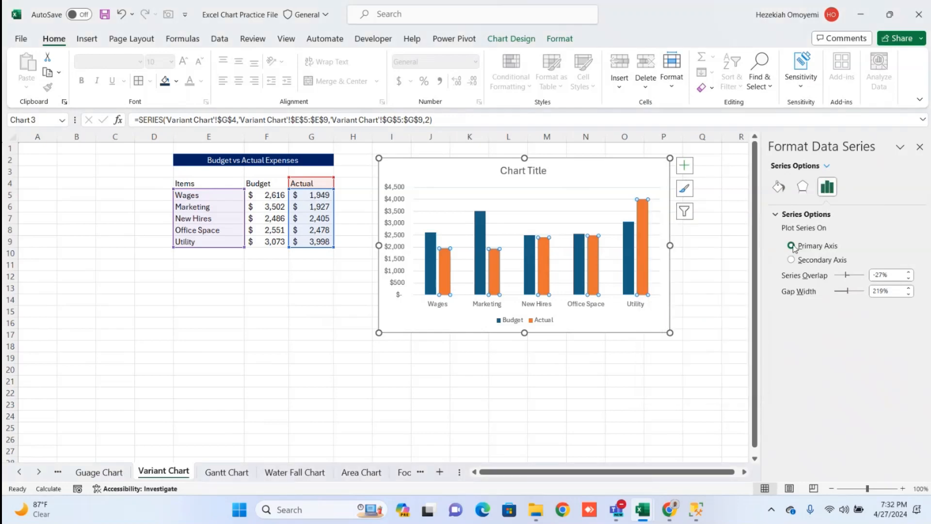
pyautogui.click(791, 259)
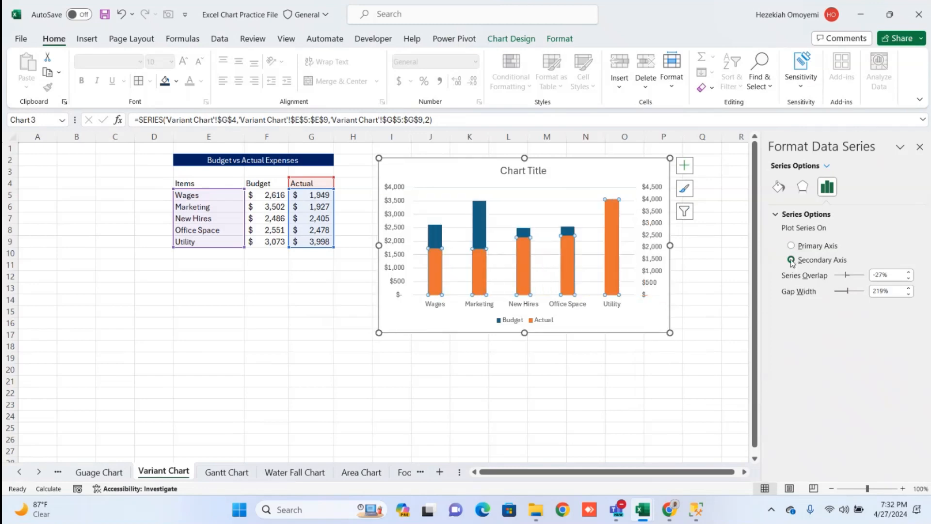
# Fill the Actual series with solid red from the Standard Colors, using its legend entry
pyautogui.moveTo(524, 257)
pyautogui.moveTo(483, 266)
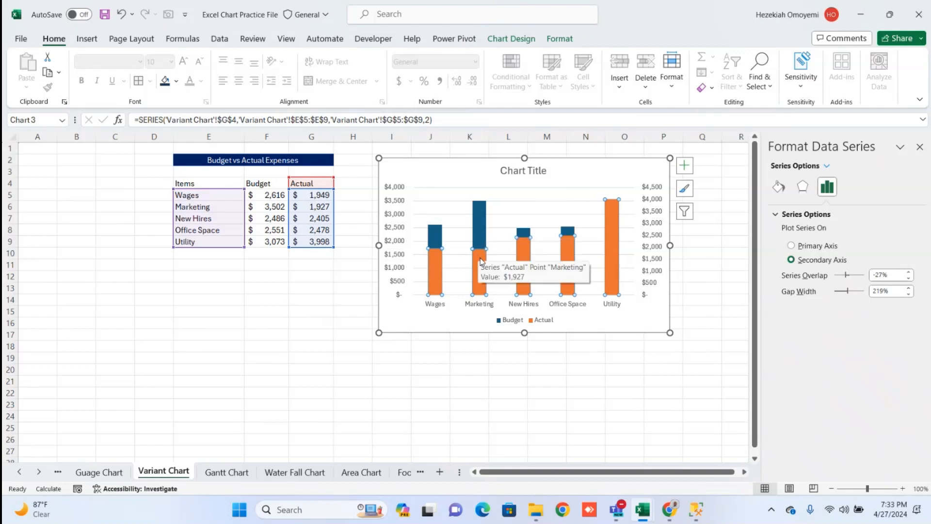
pyautogui.click(541, 323)
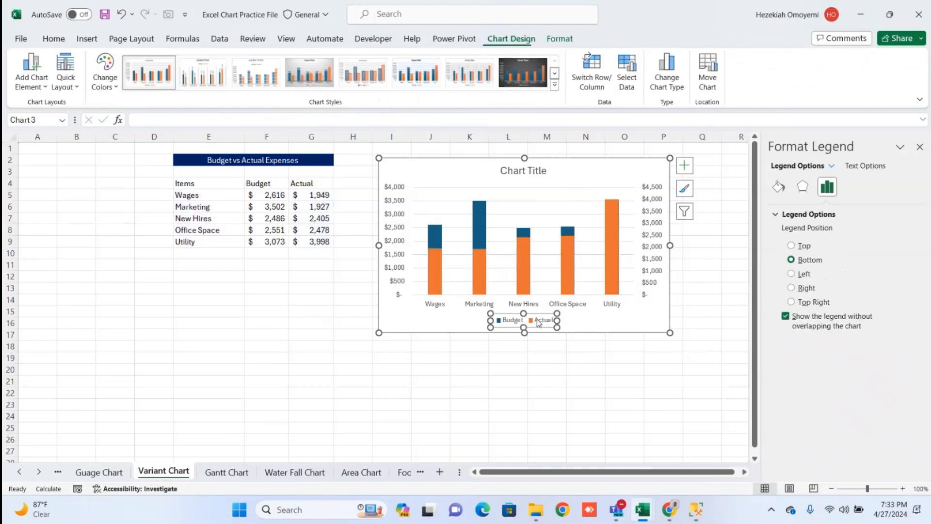
pyautogui.click(539, 320)
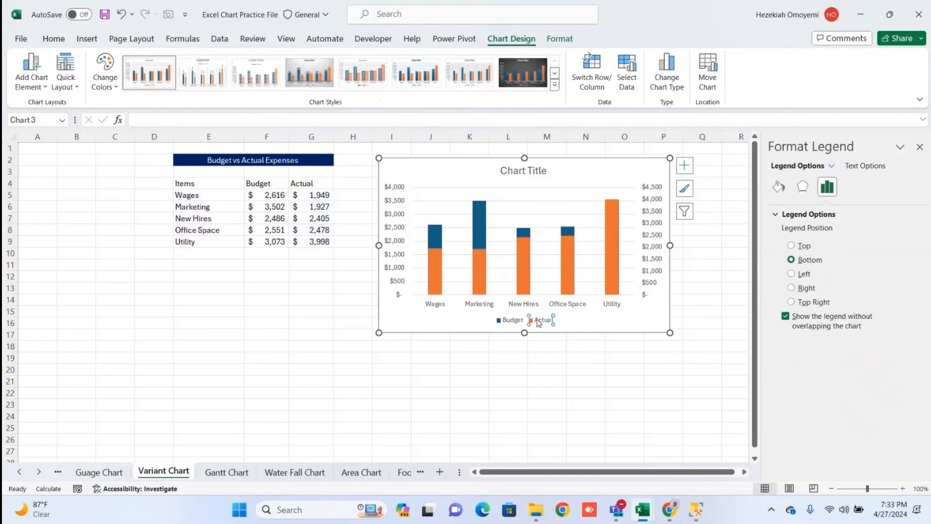
pyautogui.click(779, 186)
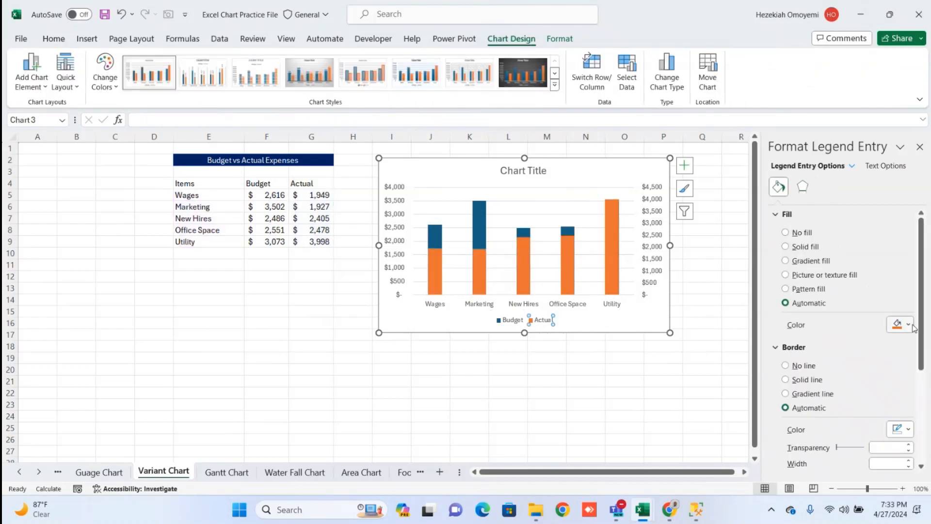
pyautogui.click(909, 325)
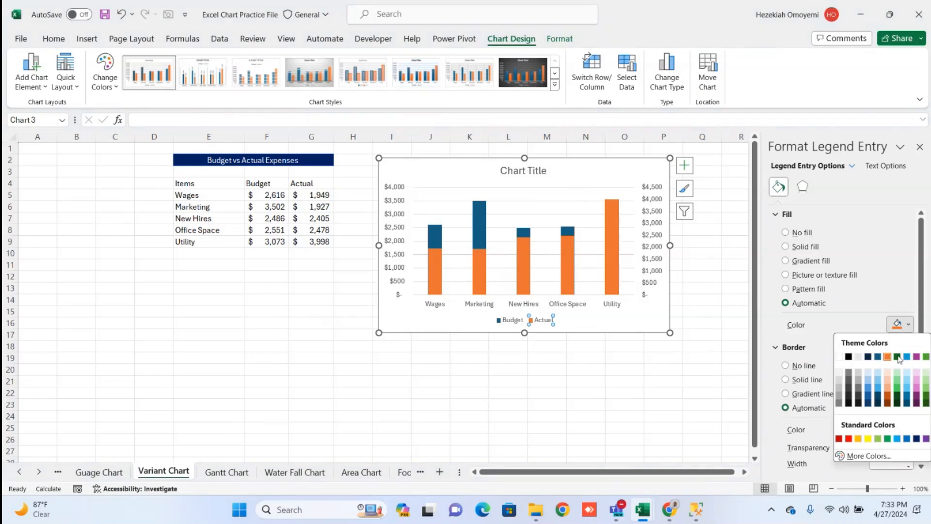
pyautogui.click(848, 438)
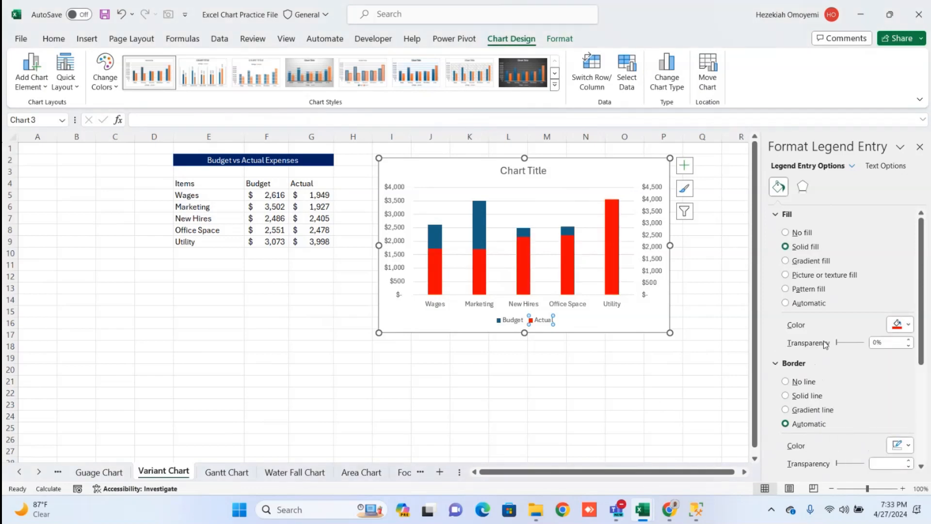
pyautogui.moveTo(521, 288)
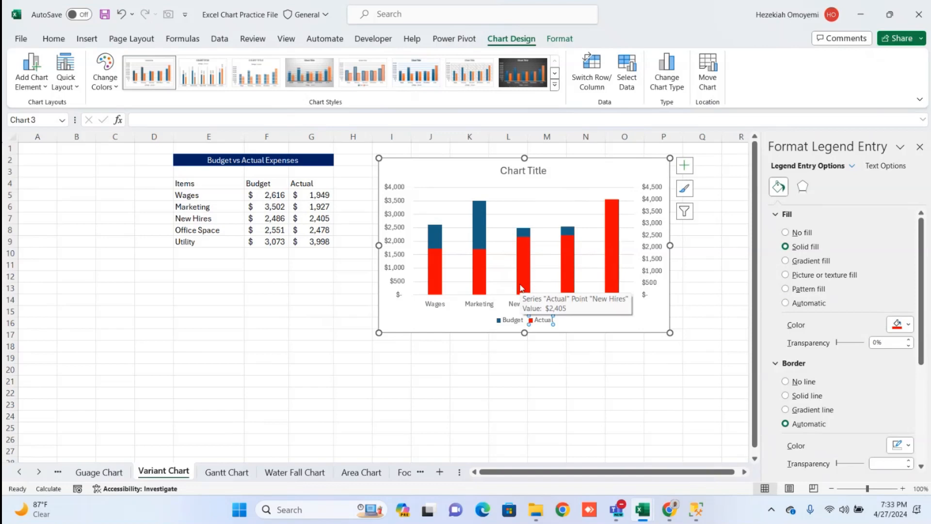
# Set the gap width of the red Actual series to 400%
pyautogui.click(483, 214)
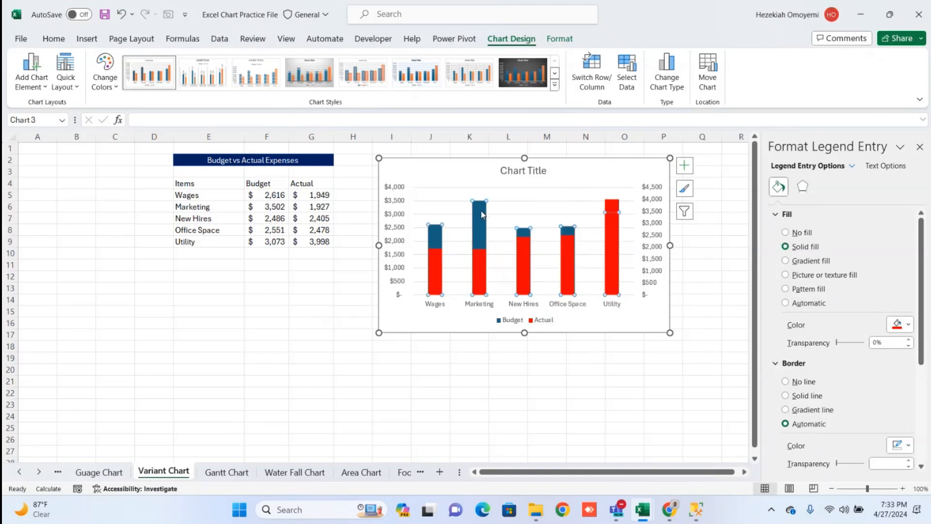
pyautogui.click(478, 254)
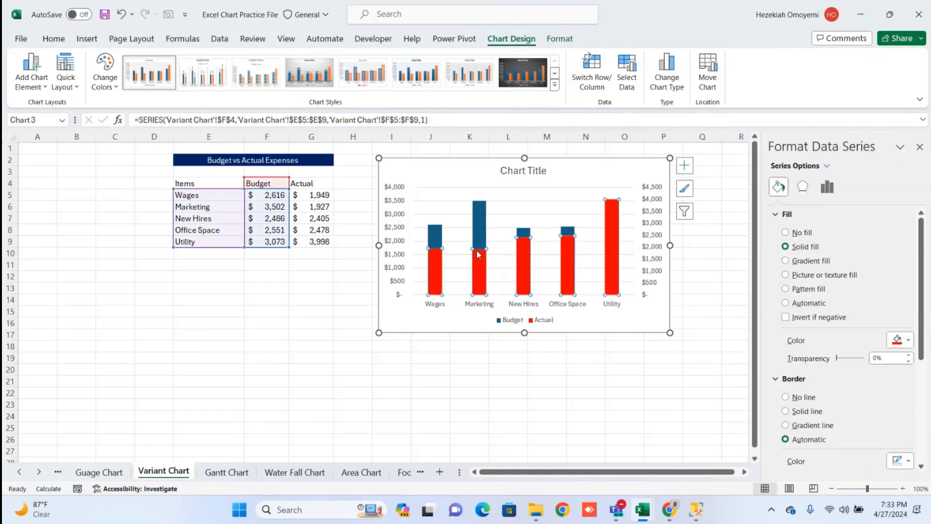
pyautogui.click(484, 215)
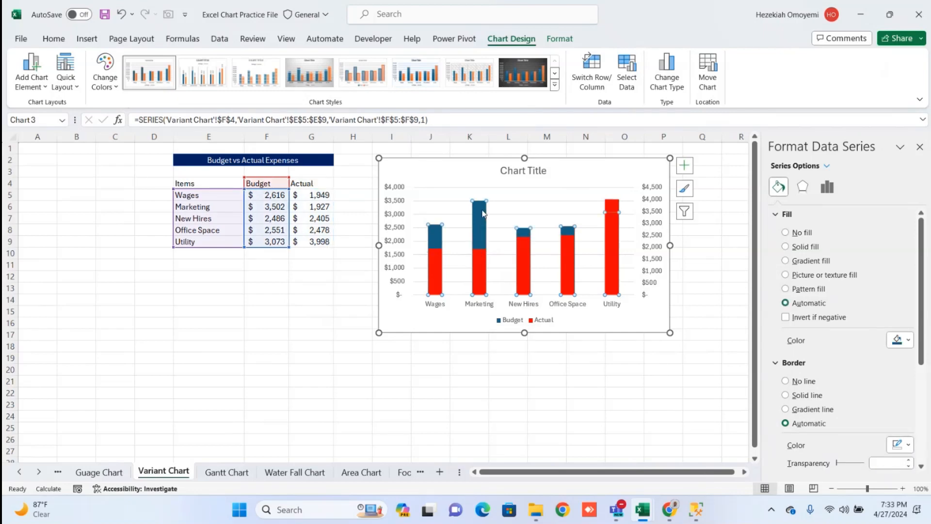
pyautogui.click(476, 260)
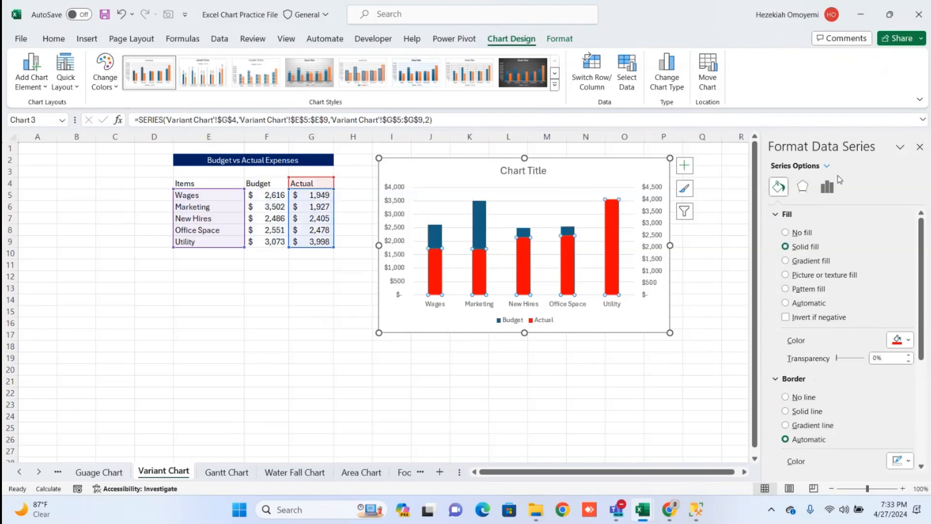
pyautogui.click(830, 188)
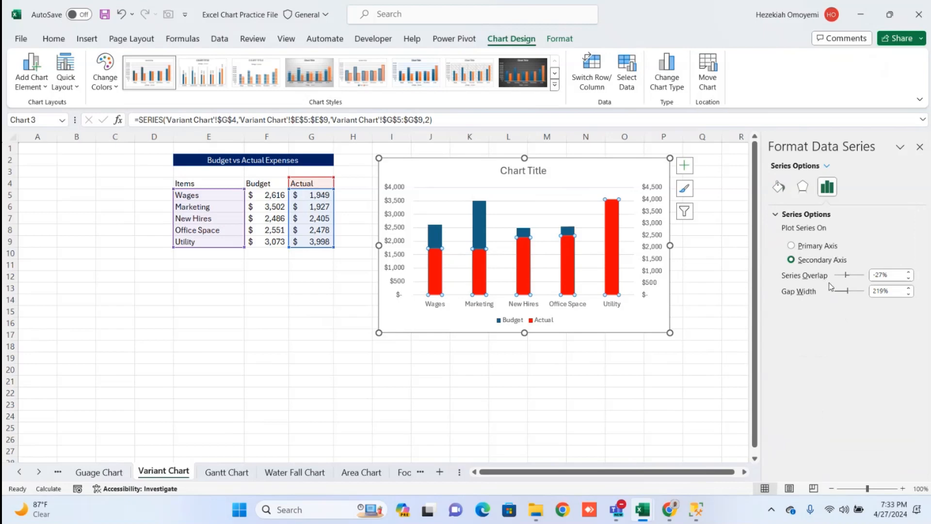
pyautogui.click(882, 291)
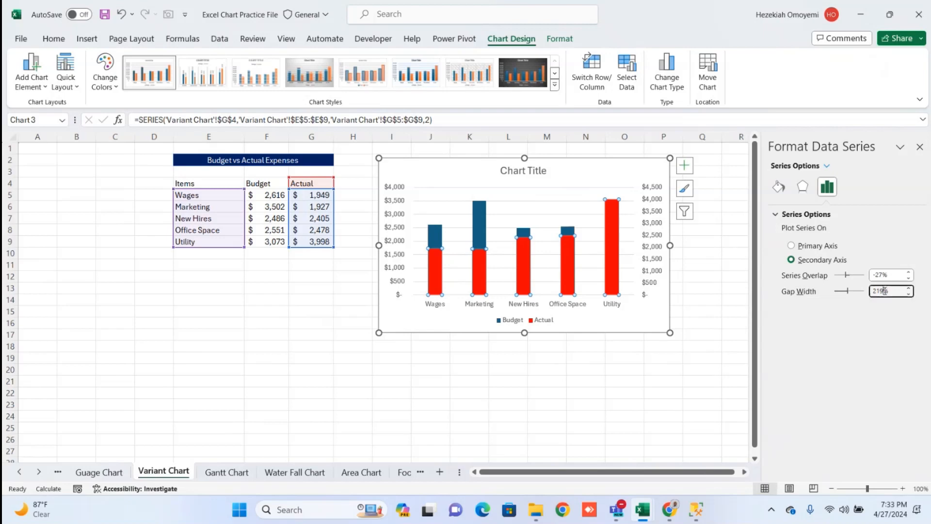
pyautogui.press('BackSpace')
pyautogui.press('BackSpace')
pyautogui.press('BackSpace')
pyautogui.write('400')
pyautogui.press('Return')
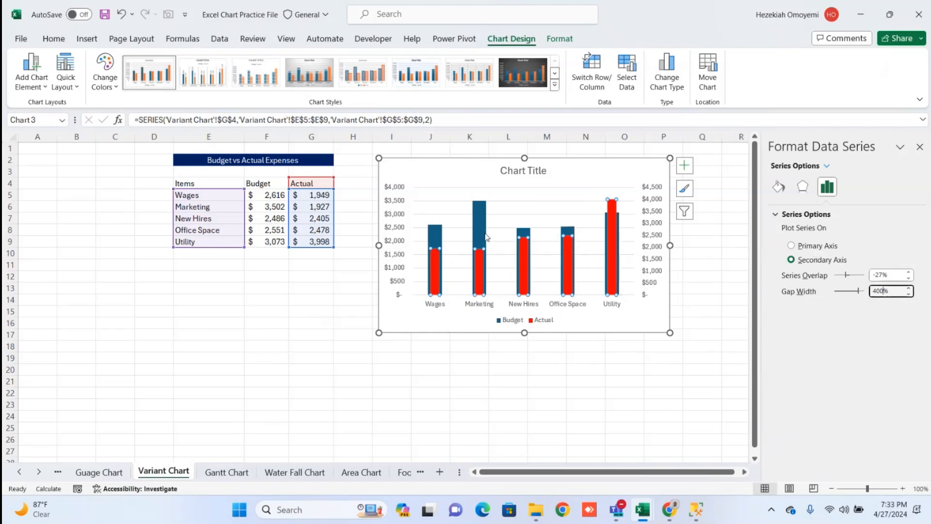
# Fill the Budget series columns with a solid light orange theme color
pyautogui.moveTo(487, 237)
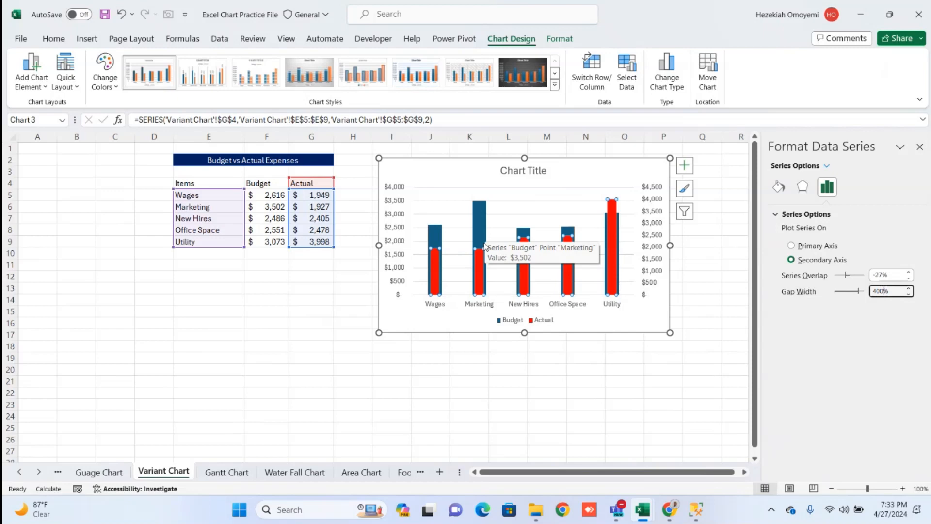
pyautogui.click(478, 224)
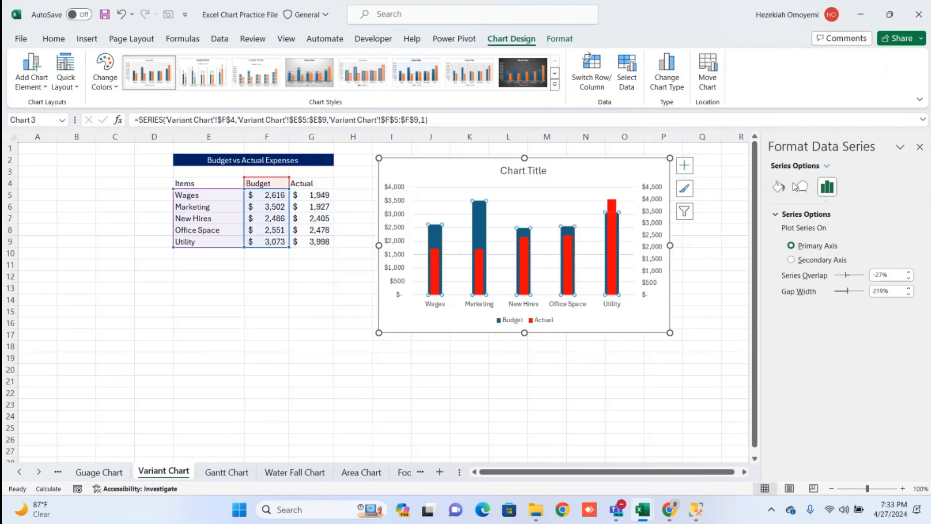
pyautogui.click(779, 189)
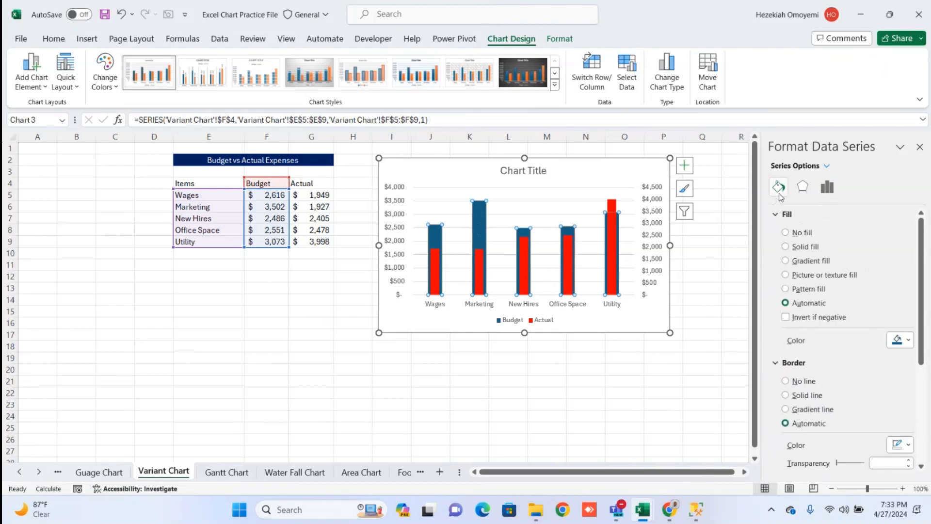
pyautogui.click(904, 341)
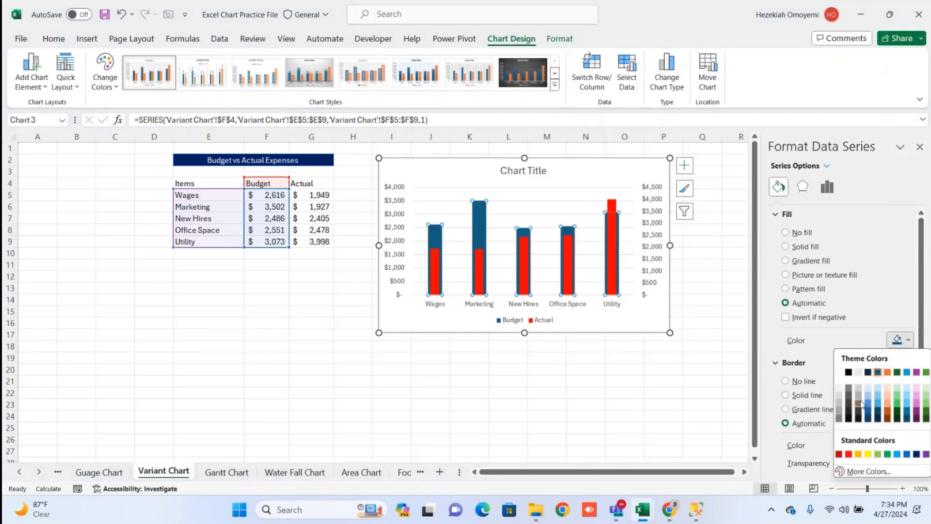
pyautogui.click(888, 405)
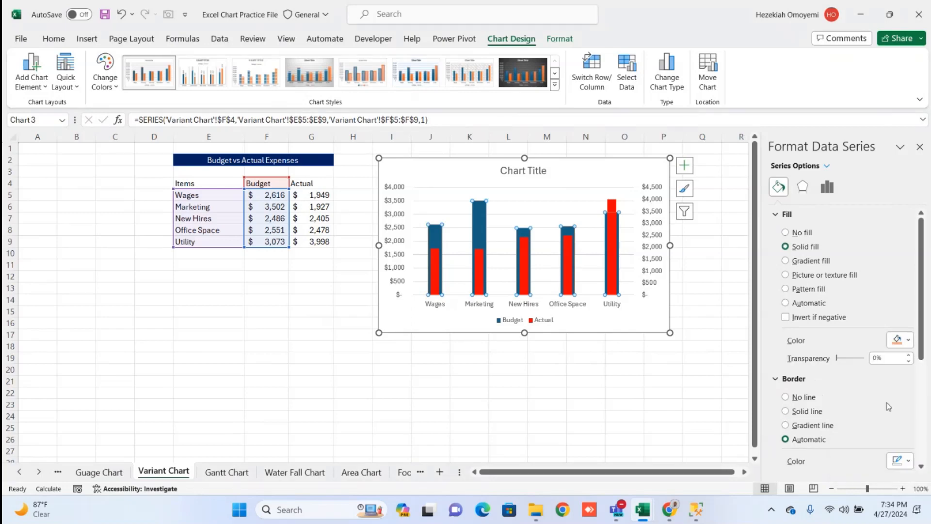
pyautogui.click(895, 339)
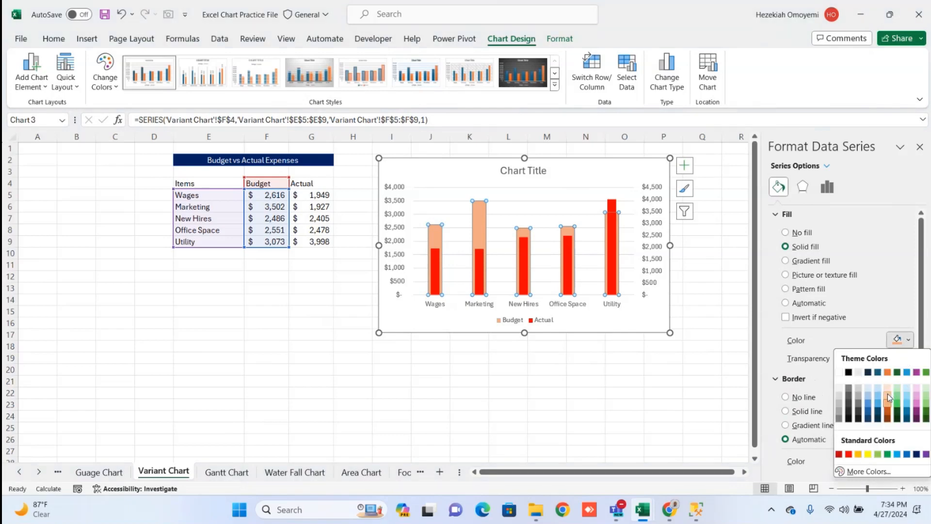
pyautogui.click(888, 396)
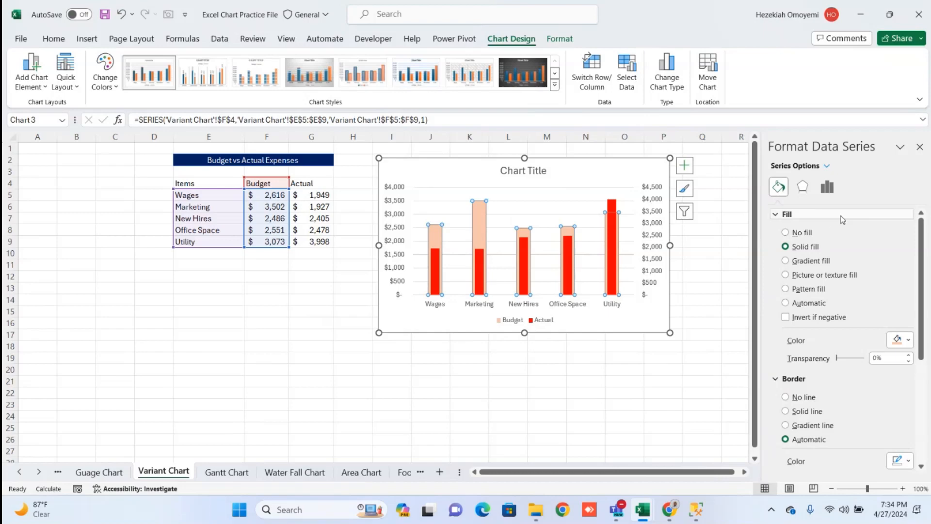
# Set the gap width of the Budget series to 150%
pyautogui.click(829, 188)
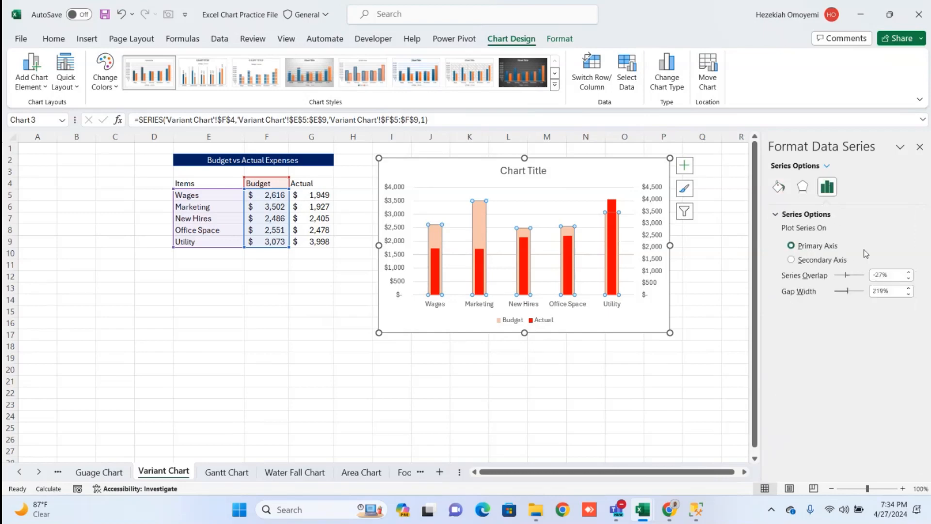
pyautogui.click(883, 292)
pyautogui.press('BackSpace')
pyautogui.press('BackSpace')
pyautogui.press('BackSpace')
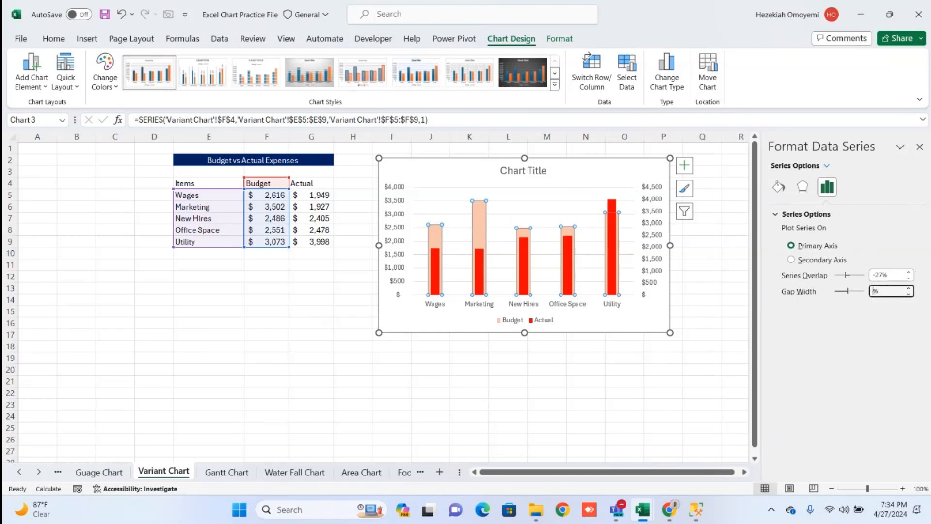
pyautogui.write('150')
pyautogui.press('Return')
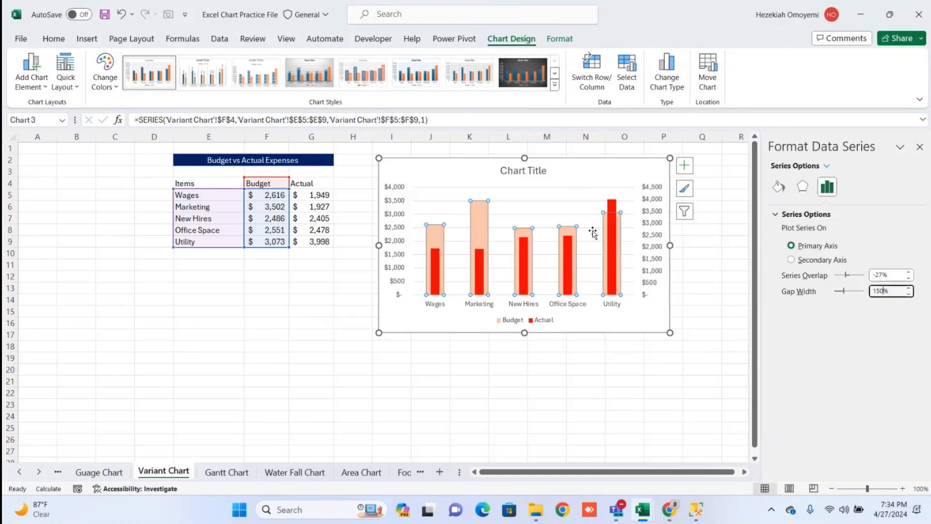
# Set the maximum bound of the secondary vertical axis to 4000
pyautogui.click(398, 194)
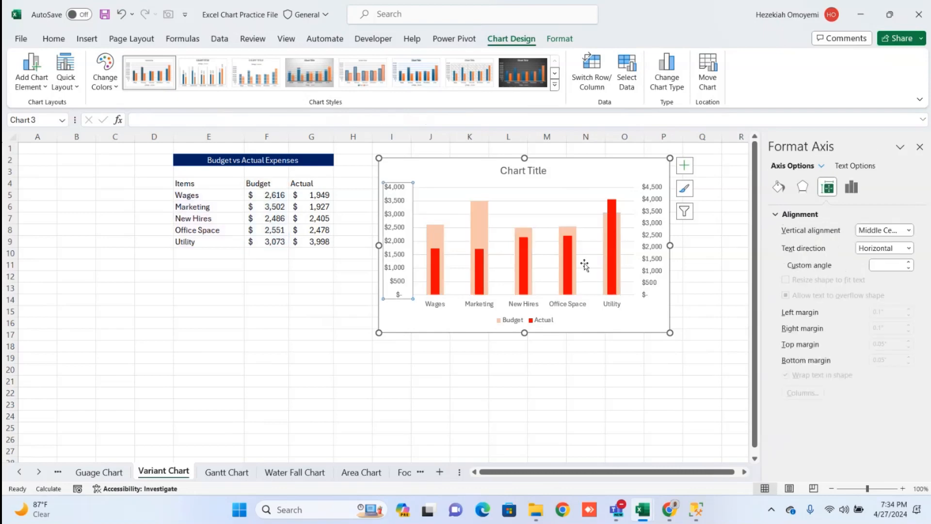
pyautogui.click(656, 190)
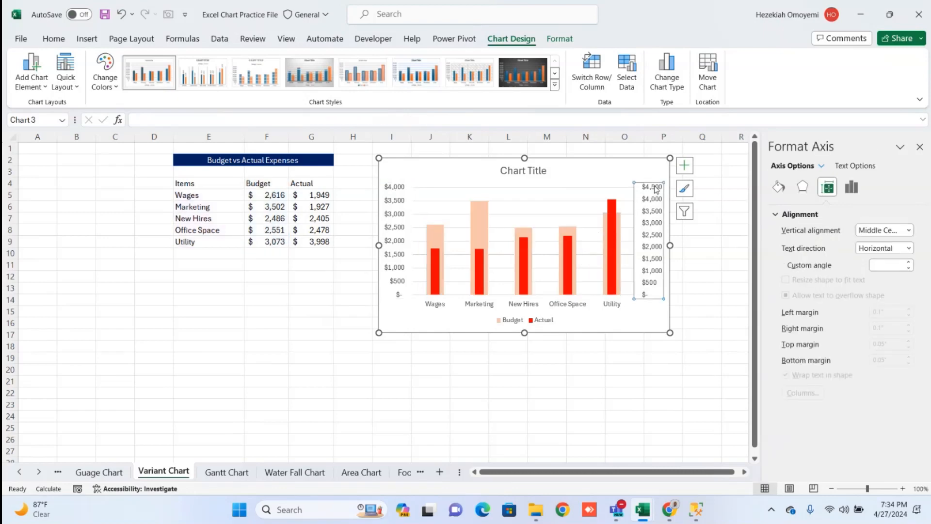
pyautogui.click(852, 188)
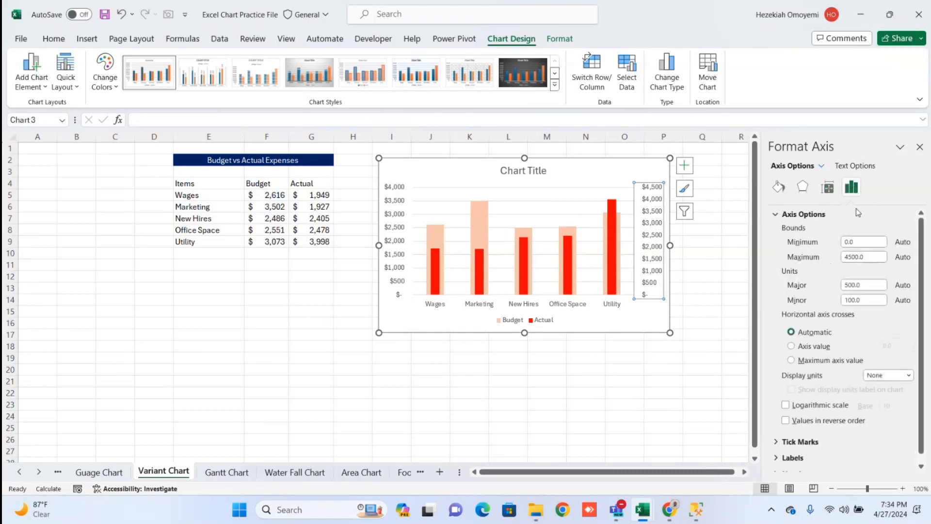
pyautogui.click(871, 253)
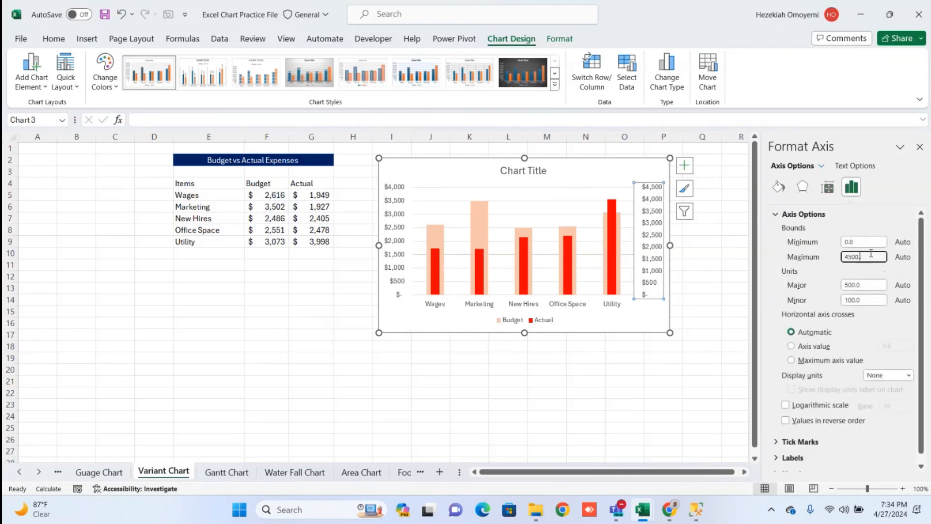
pyautogui.press('BackSpace')
pyautogui.press('BackSpace')
pyautogui.press('BackSpace')
pyautogui.press('BackSpace')
pyautogui.press('BackSpace')
pyautogui.write('400')
pyautogui.press('Return')
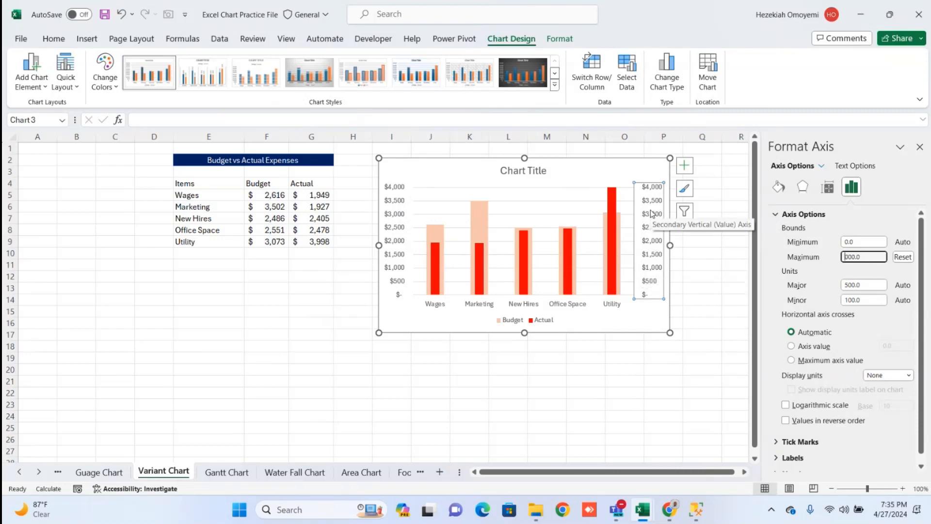
# Delete the secondary vertical axis from the budget versus actual chart
pyautogui.press('Return')
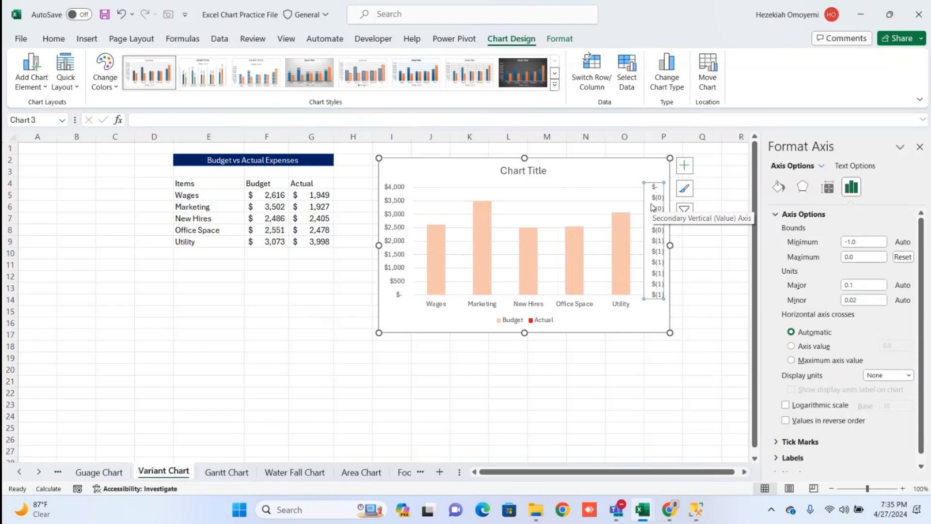
pyautogui.press('Delete')
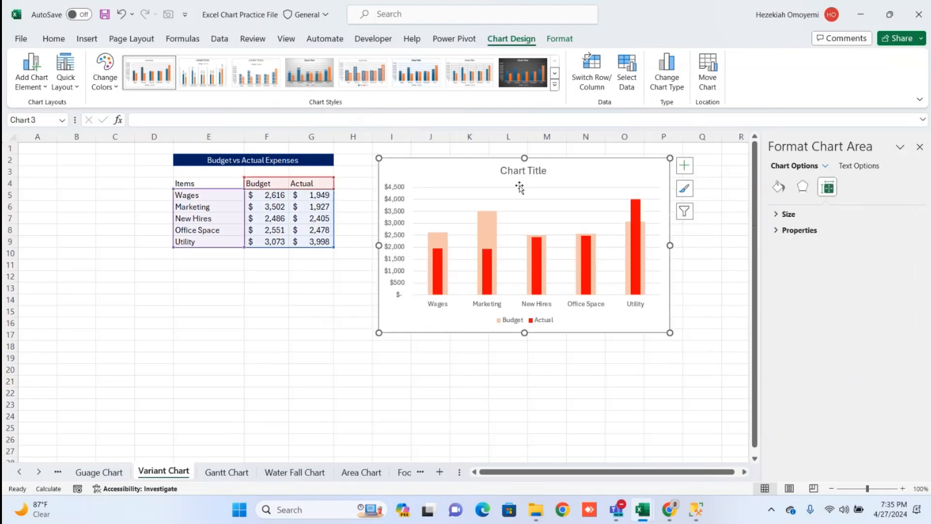
# Set the maximum bound of the chart's remaining vertical axis to 4000
pyautogui.click(397, 190)
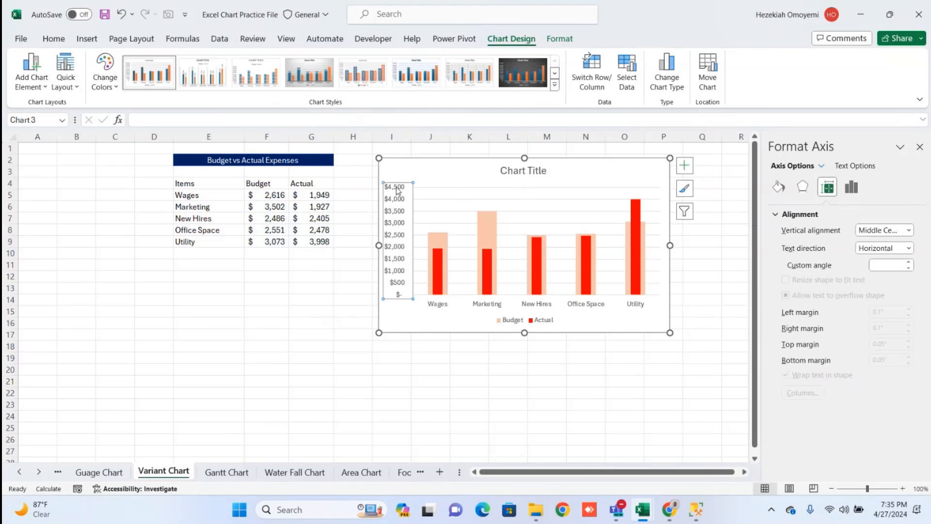
pyautogui.click(859, 188)
pyautogui.click(798, 216)
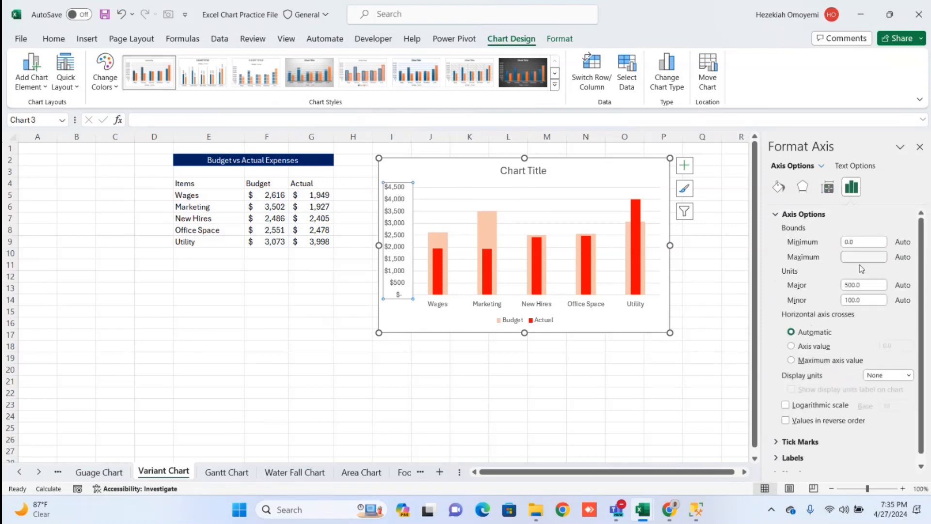
pyautogui.click(861, 258)
pyautogui.moveTo(861, 257); pyautogui.dragTo(845, 257)
pyautogui.press('BackSpace')
pyautogui.write('4000')
pyautogui.press('Return')
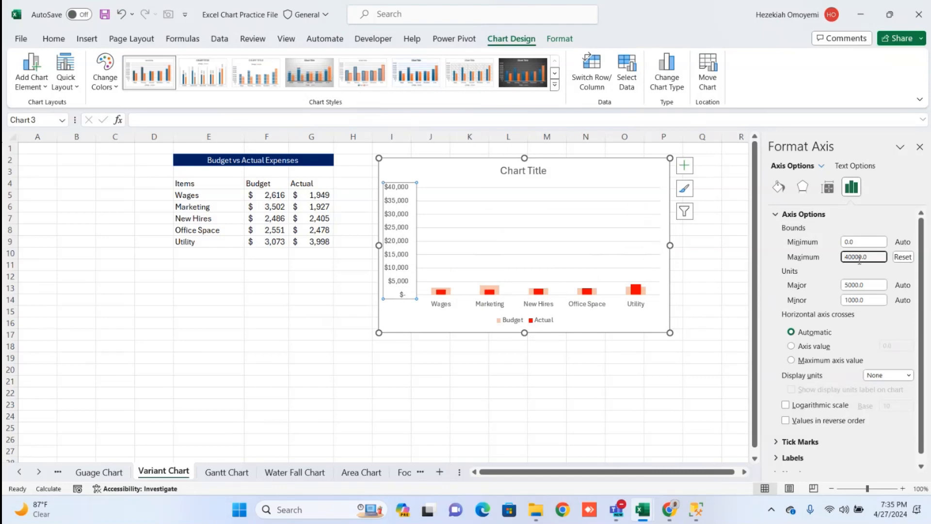
pyautogui.click(859, 258)
pyautogui.press('BackSpace')
pyautogui.press('Return')
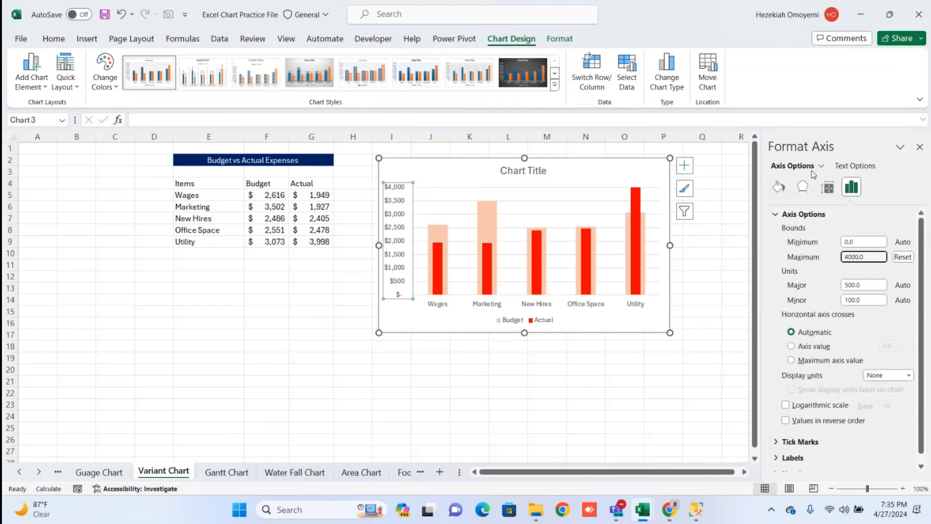
# Delete the major gridlines and the title from the budget versus actual chart
pyautogui.click(545, 188)
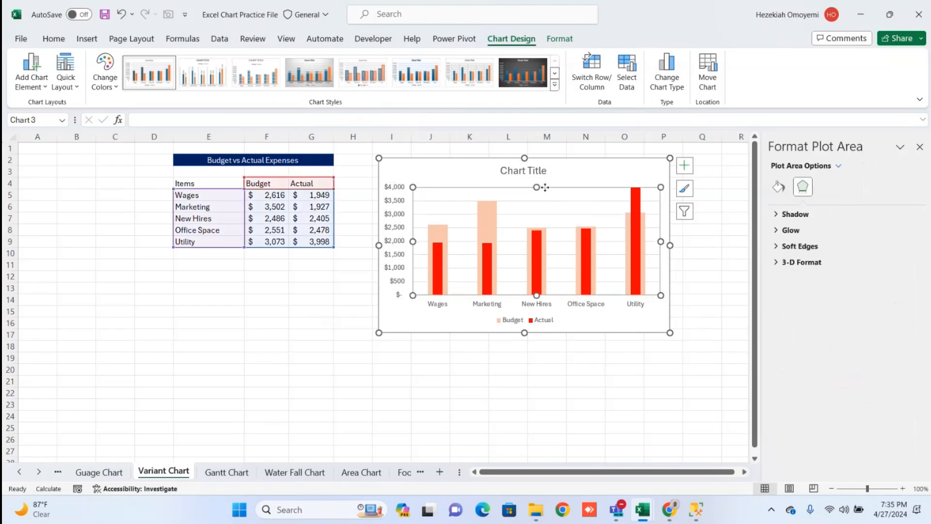
pyautogui.click(546, 201)
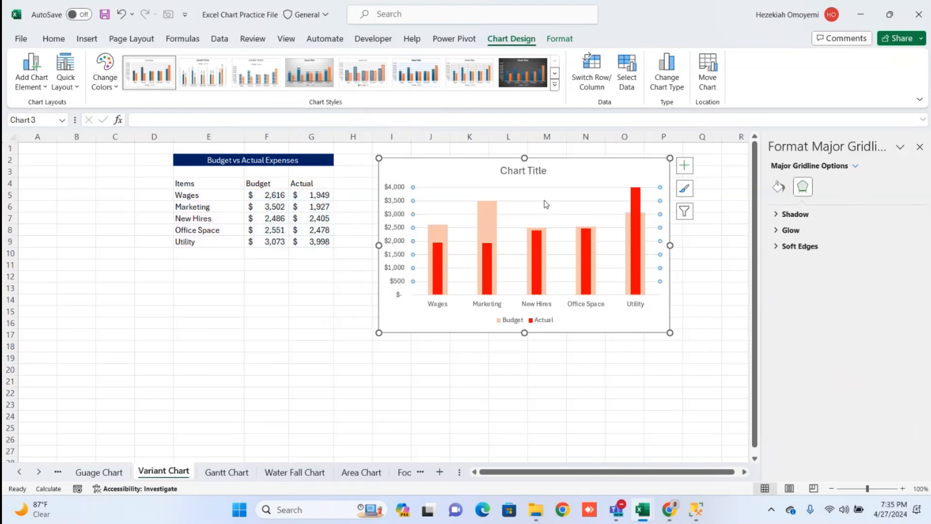
pyautogui.click(546, 202)
pyautogui.click(523, 170)
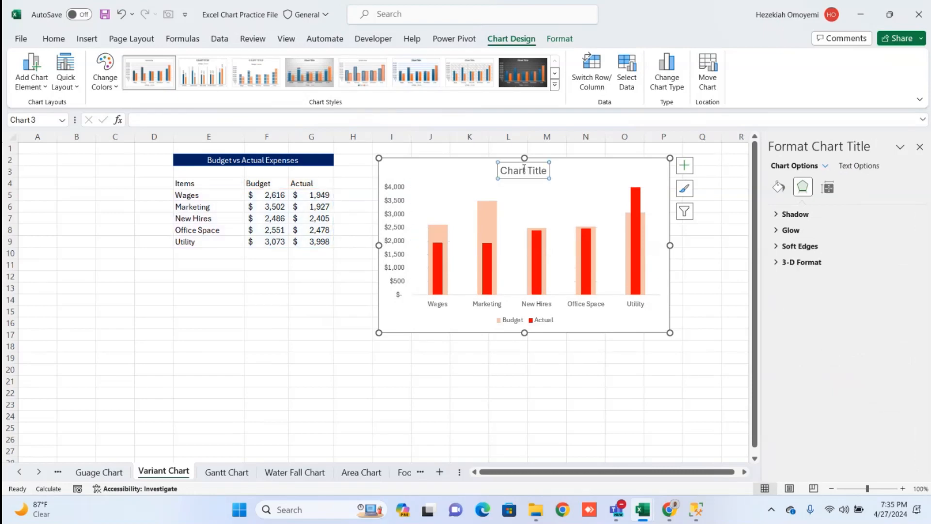
pyautogui.press('Delete')
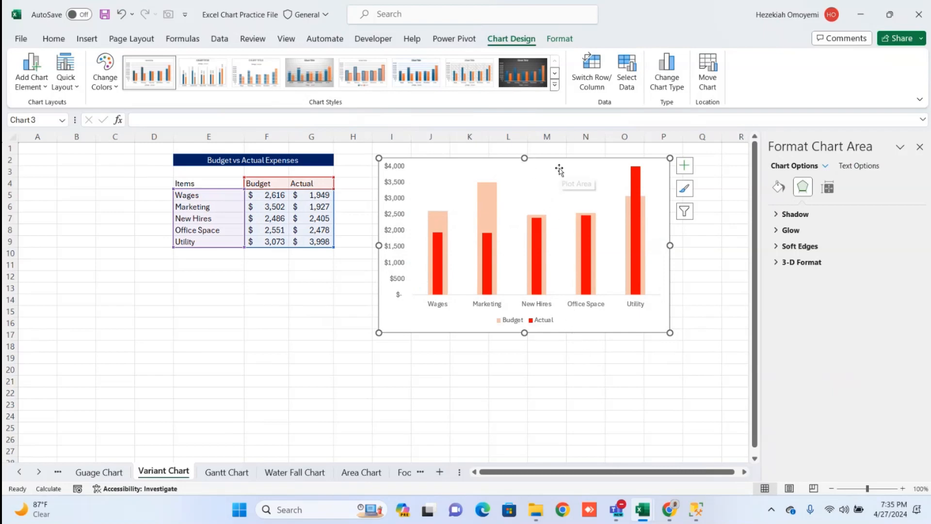
pyautogui.click(473, 378)
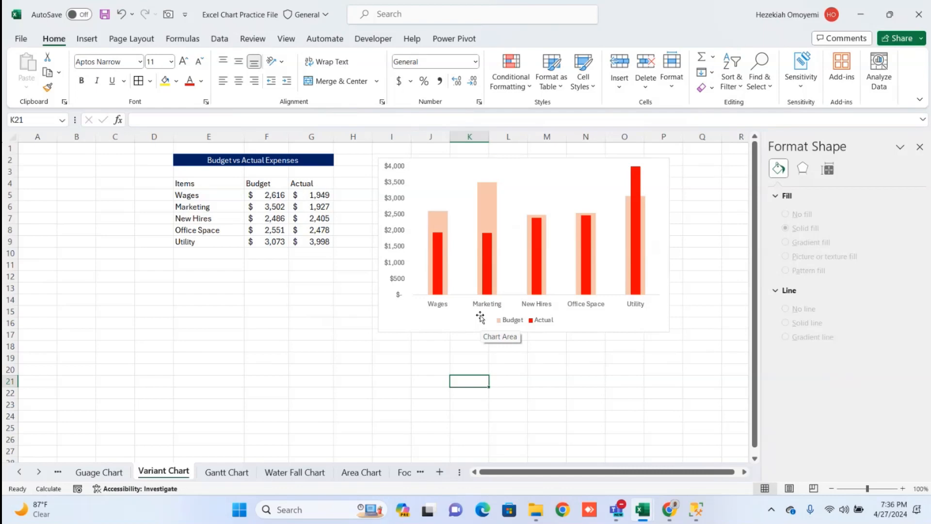
# Switch to the NAME EXTRACTION workbook and examine the finished chart and 2023 Total formula on the Water Fall sheet
pyautogui.hotkey('alt', 'Tab')
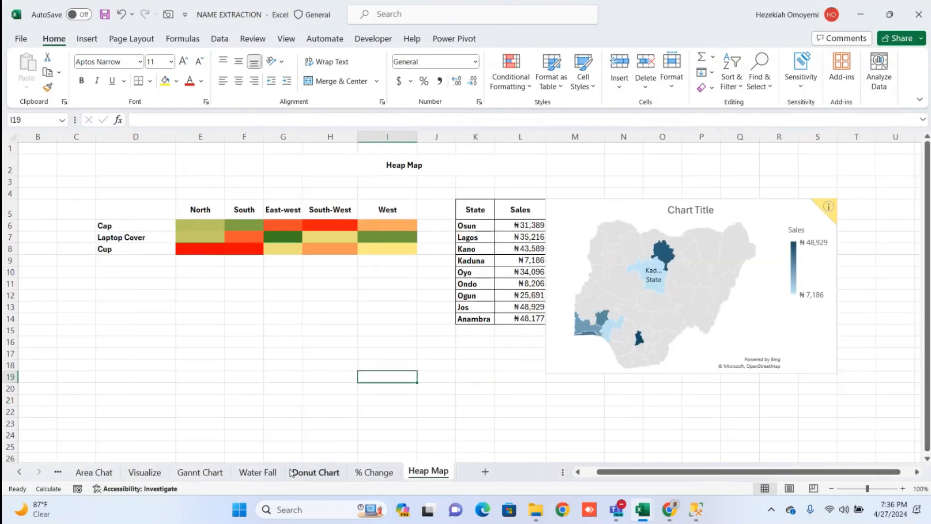
pyautogui.click(257, 472)
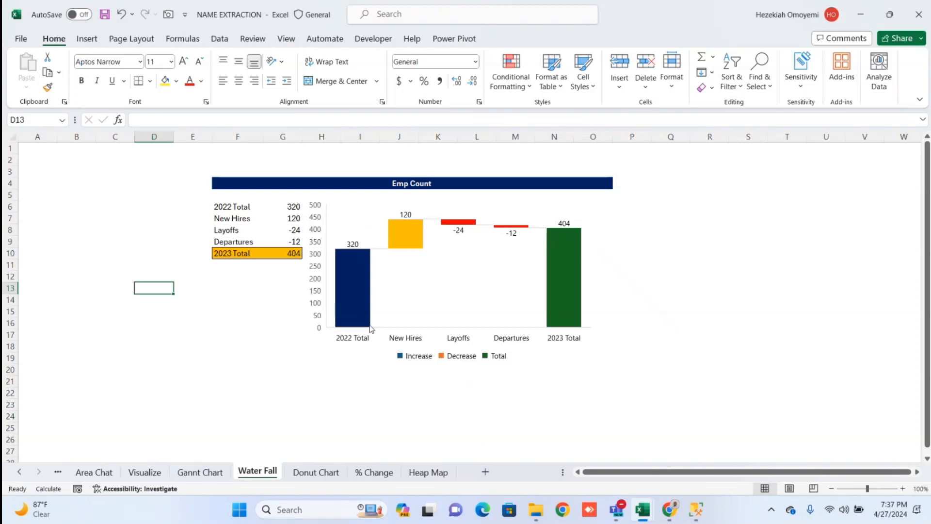
pyautogui.moveTo(557, 284)
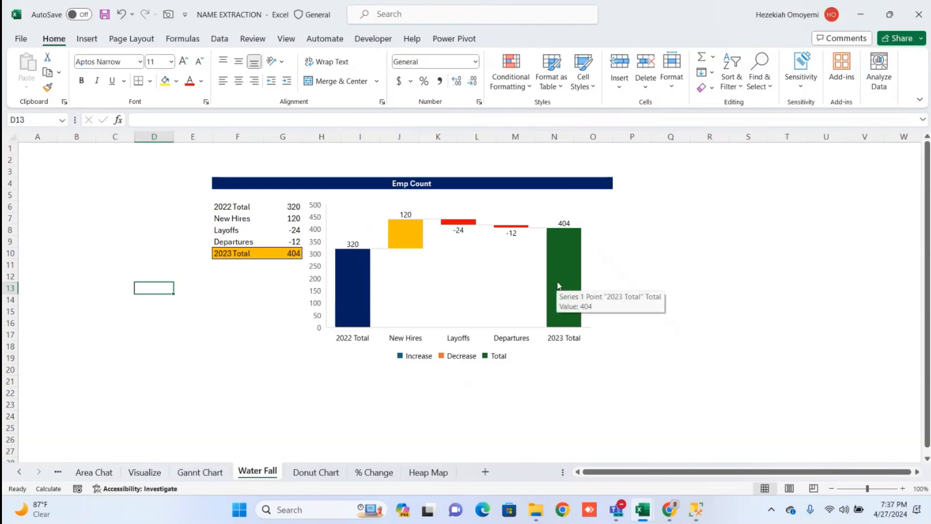
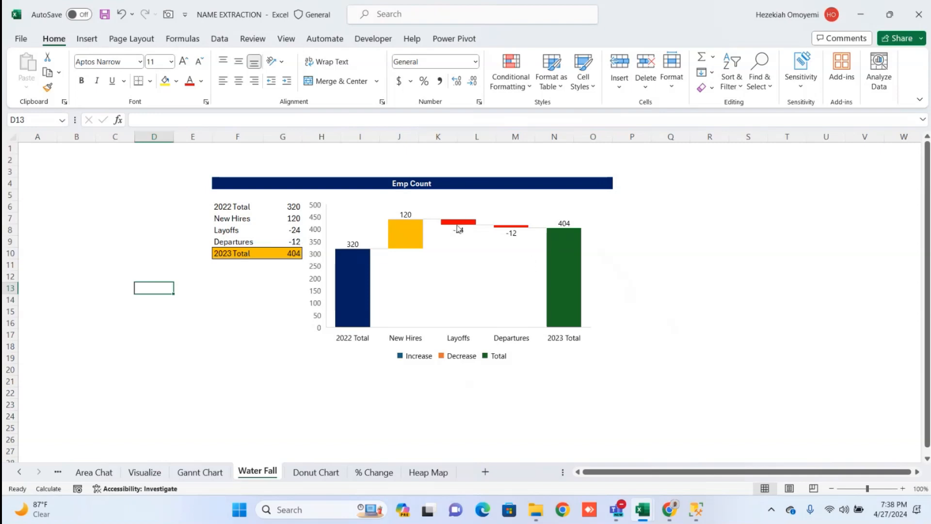
pyautogui.click(247, 253)
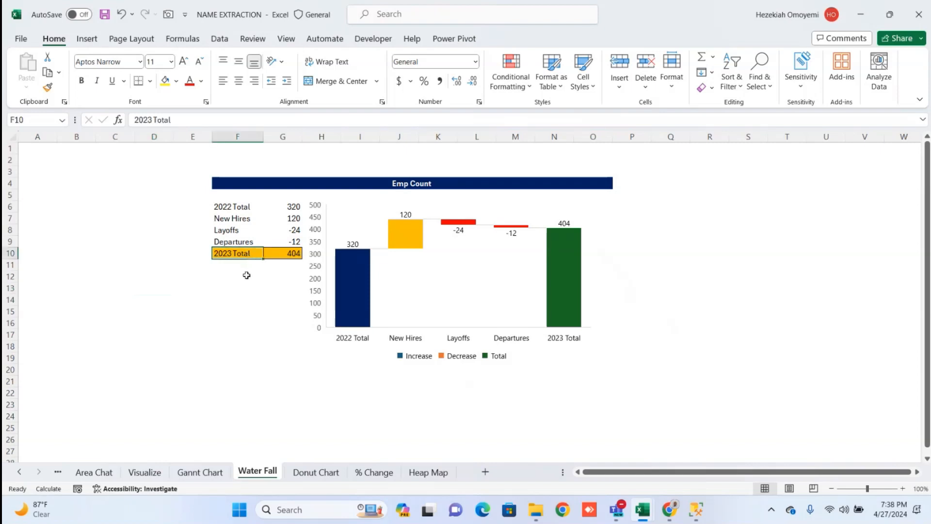
pyautogui.click(246, 275)
pyautogui.click(279, 254)
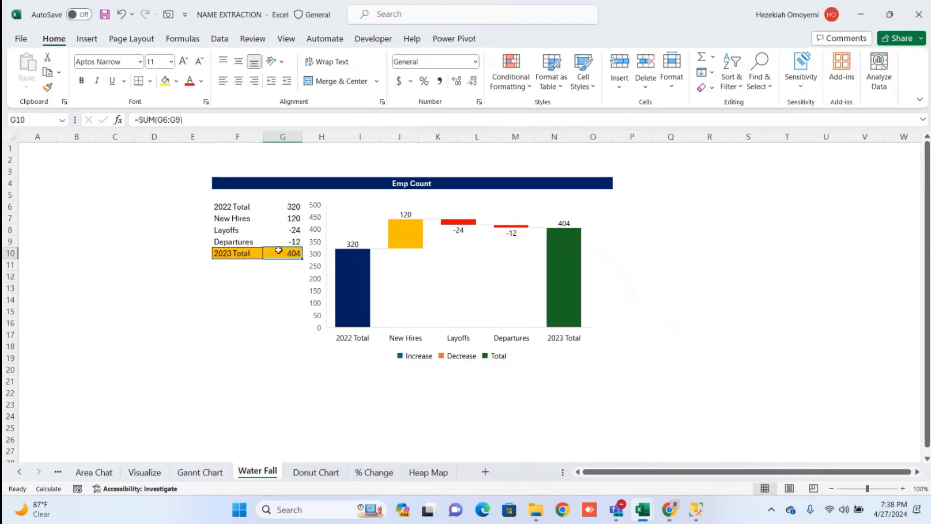
pyautogui.click(266, 268)
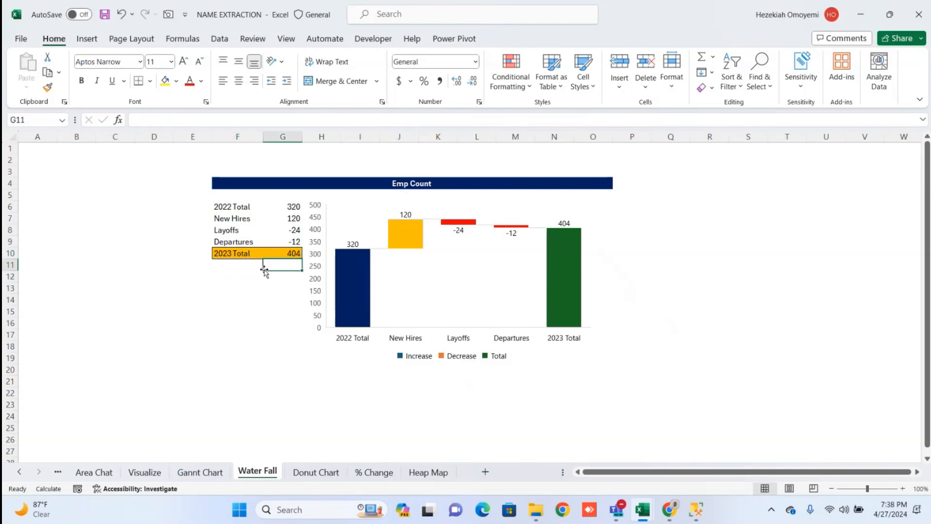
pyautogui.click(245, 301)
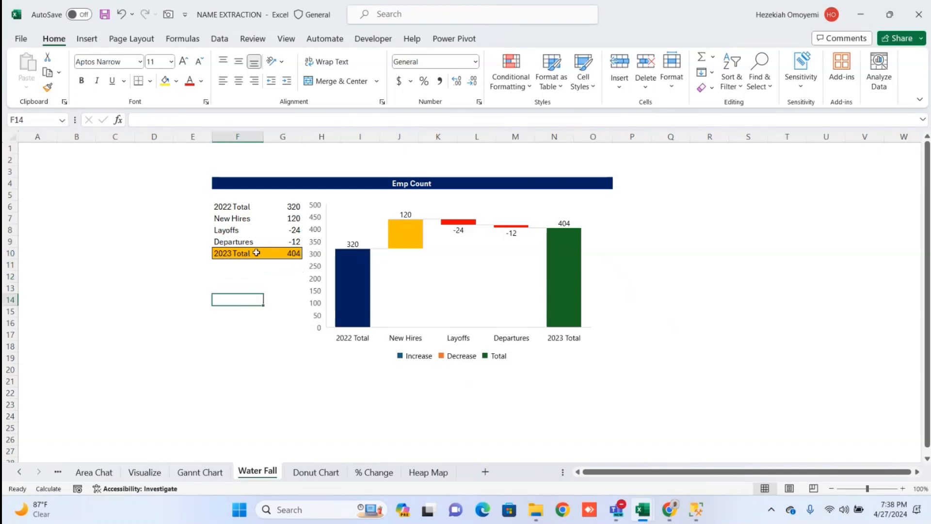
# Return to the Excel Chart Practice File workbook, open the Water Fall Chart sheet and check the Emp Count values
pyautogui.hotkey('alt', 'Tab')
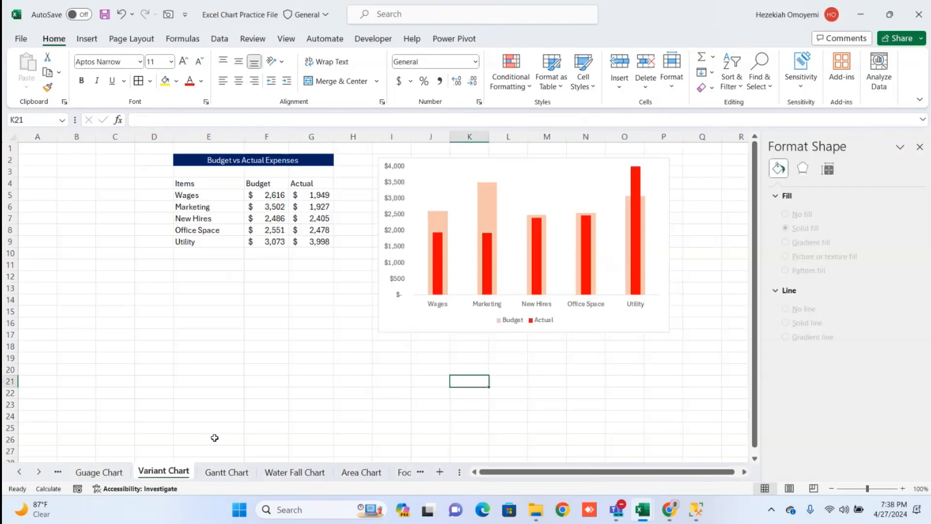
pyautogui.click(286, 473)
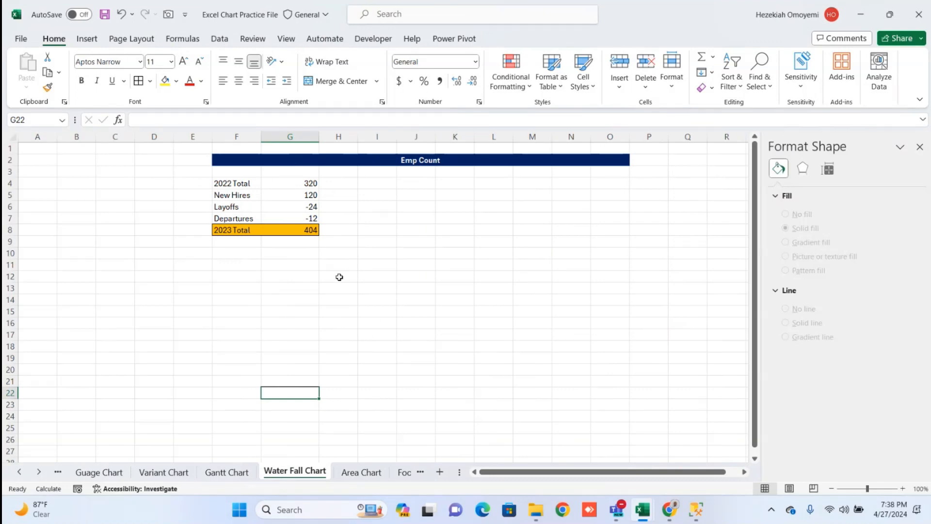
pyautogui.click(301, 217)
pyautogui.click(304, 206)
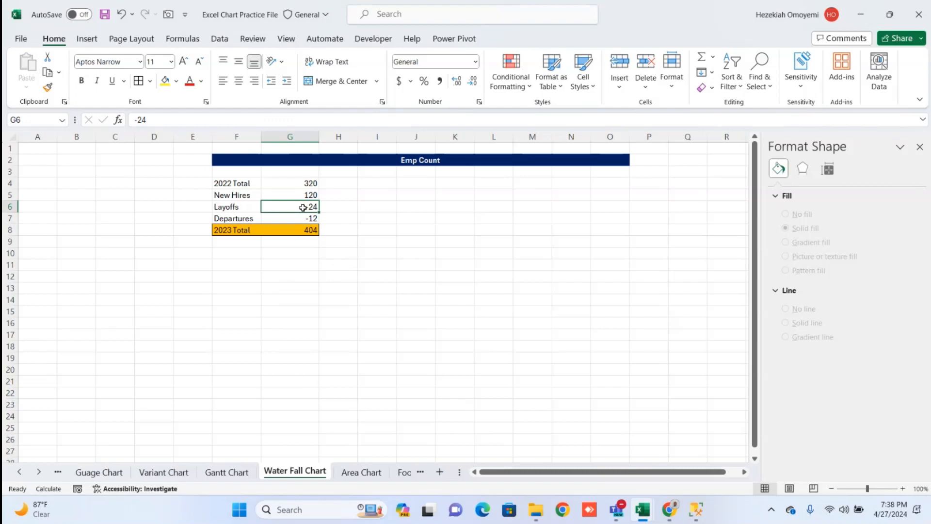
pyautogui.click(303, 230)
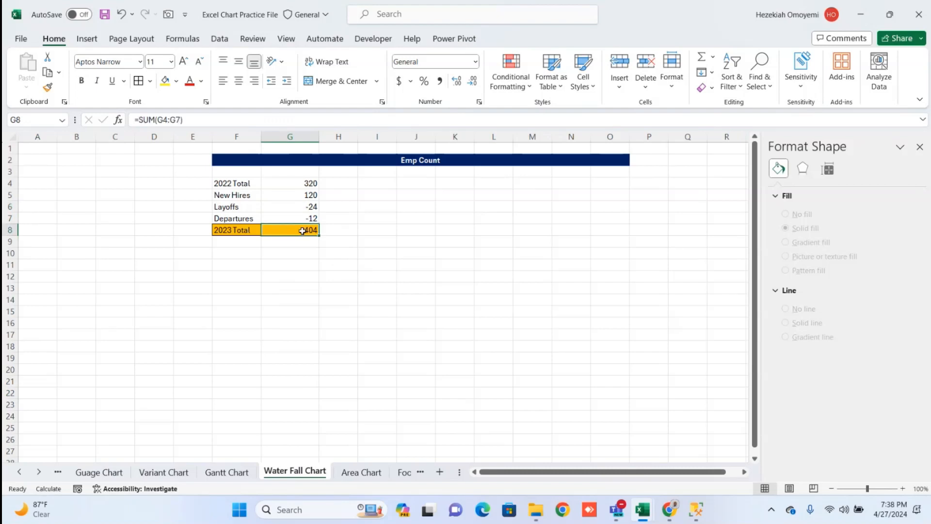
pyautogui.click(310, 198)
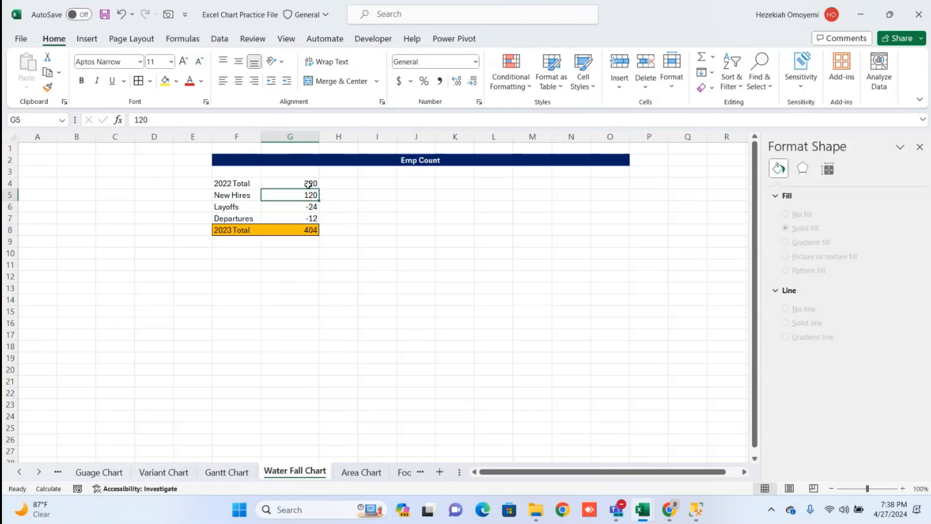
pyautogui.click(309, 184)
pyautogui.click(345, 204)
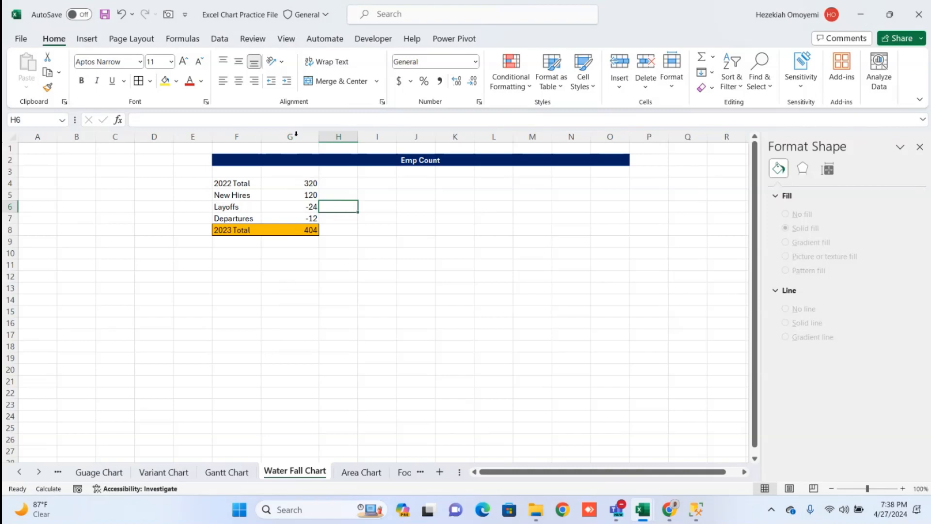
# Insert a waterfall chart from the Emp Count labels and values in F4:G8
pyautogui.click(236, 181)
pyautogui.moveTo(236, 182); pyautogui.dragTo(310, 230)
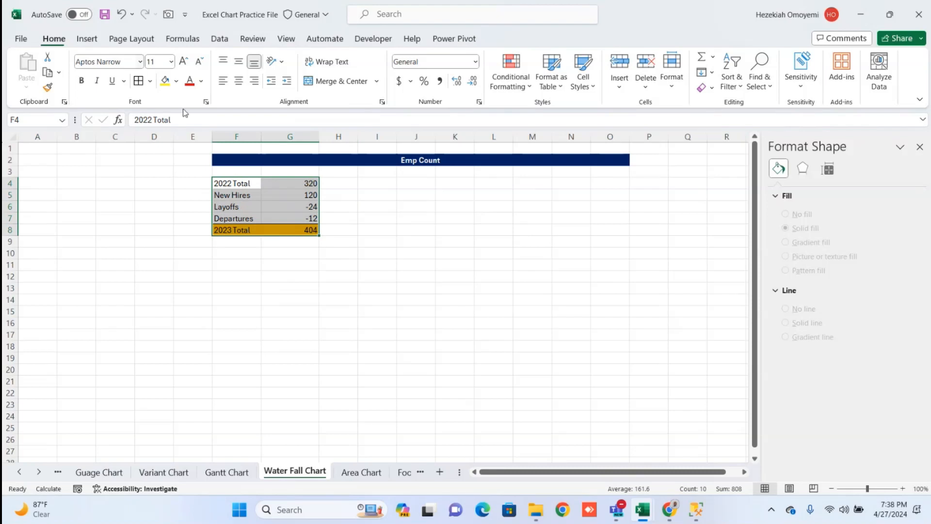
pyautogui.click(87, 39)
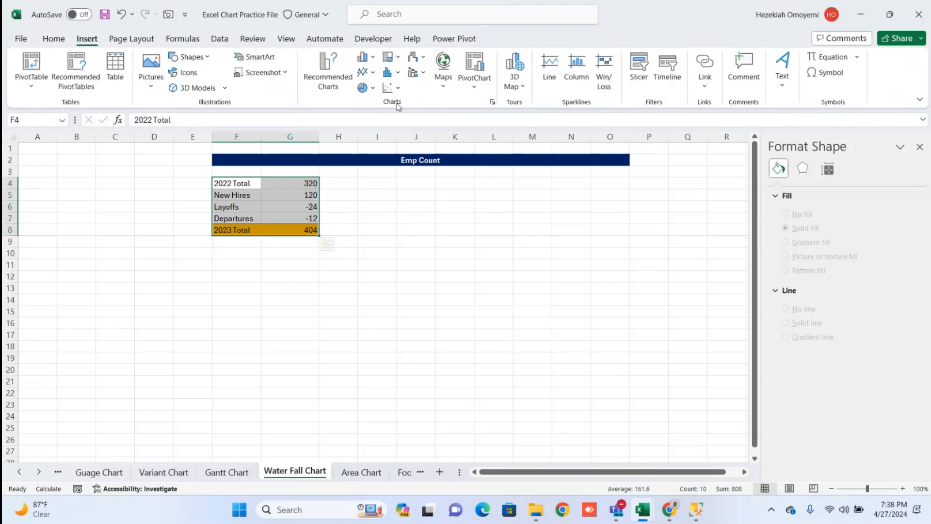
pyautogui.click(398, 73)
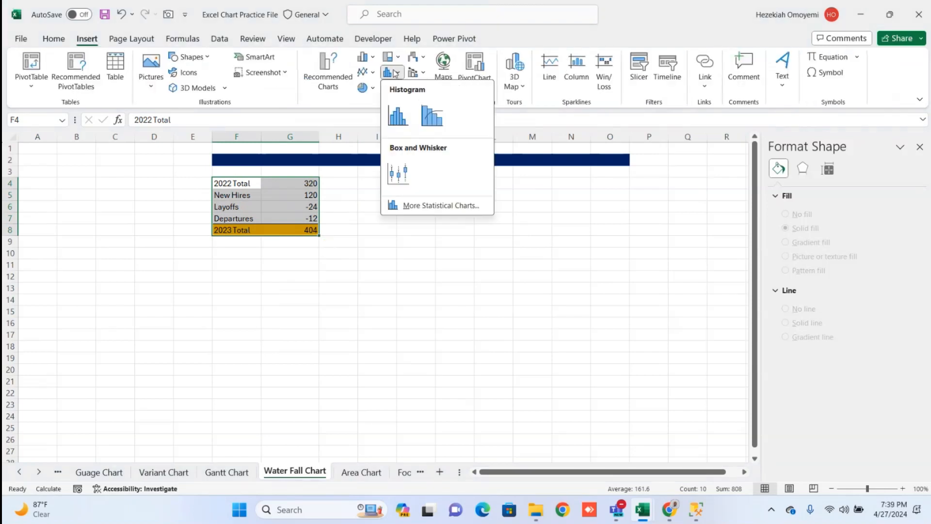
pyautogui.click(399, 57)
pyautogui.click(399, 57)
pyautogui.click(399, 57)
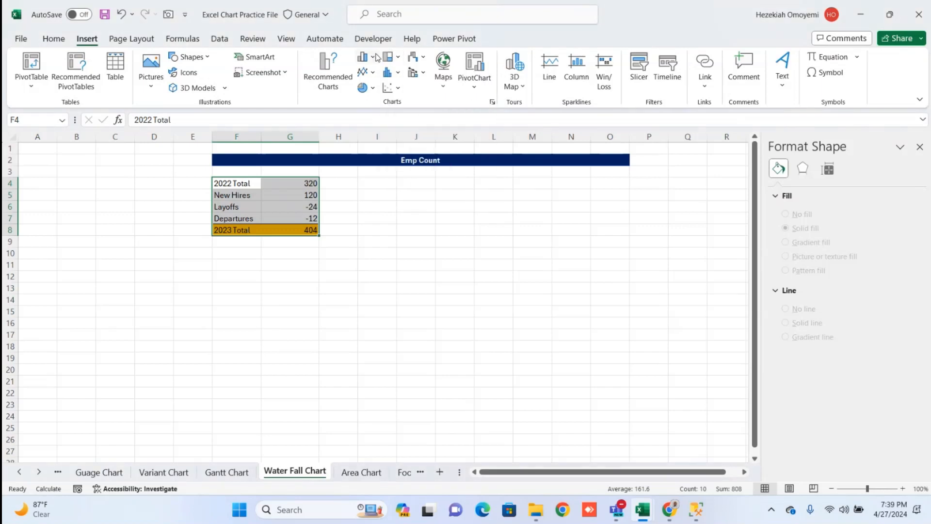
pyautogui.click(396, 56)
pyautogui.click(369, 57)
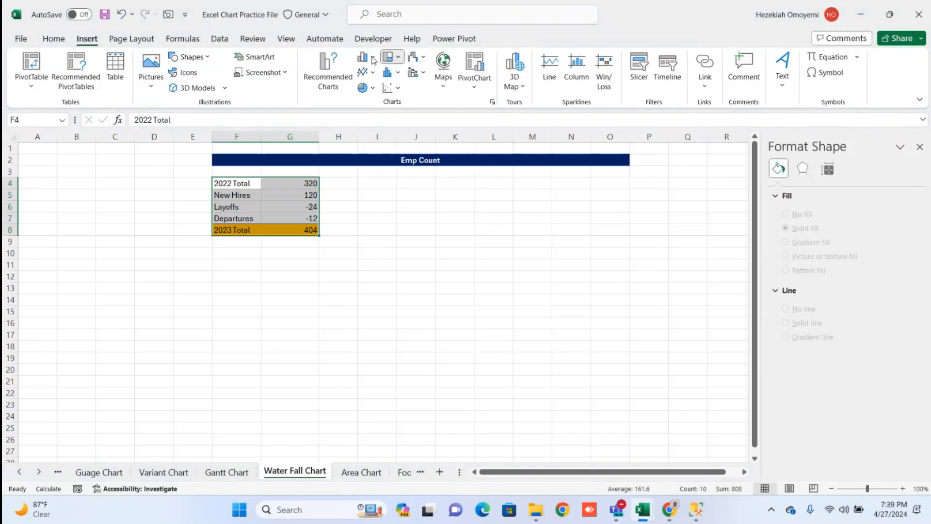
pyautogui.click(370, 57)
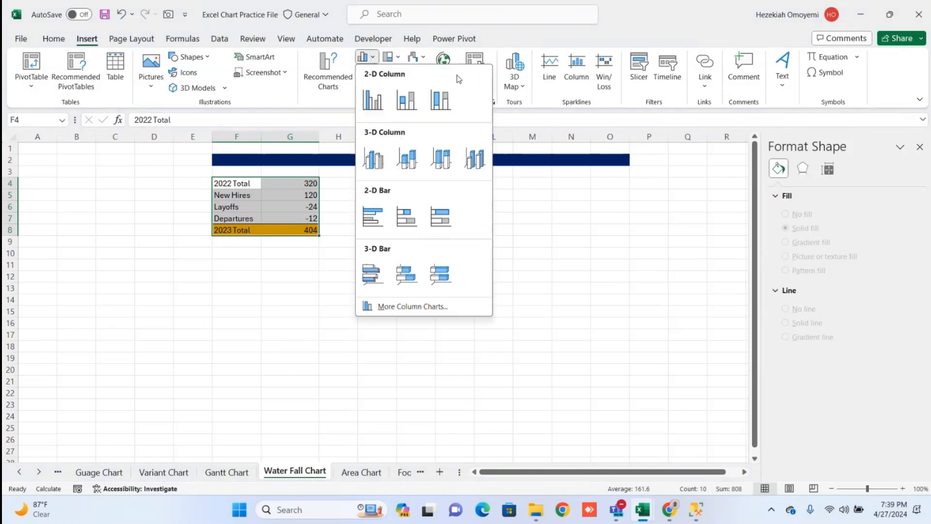
pyautogui.click(422, 57)
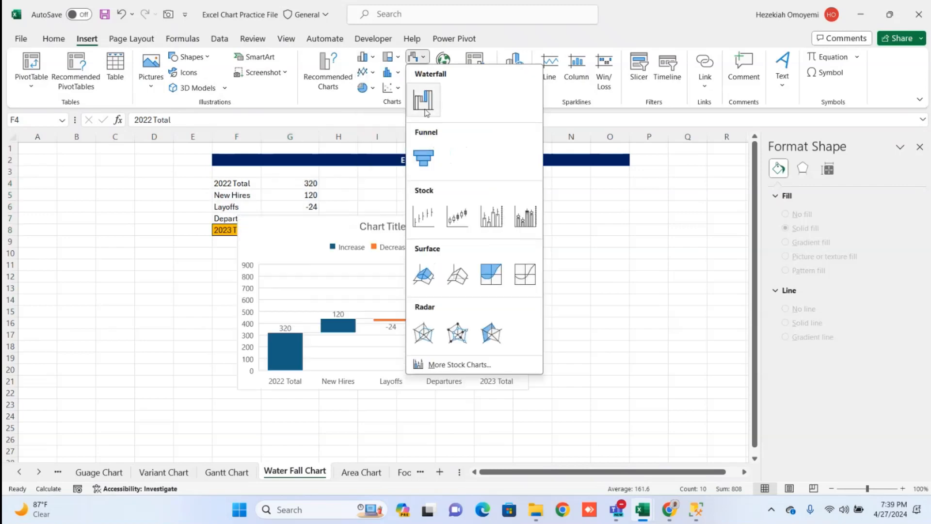
pyautogui.click(424, 101)
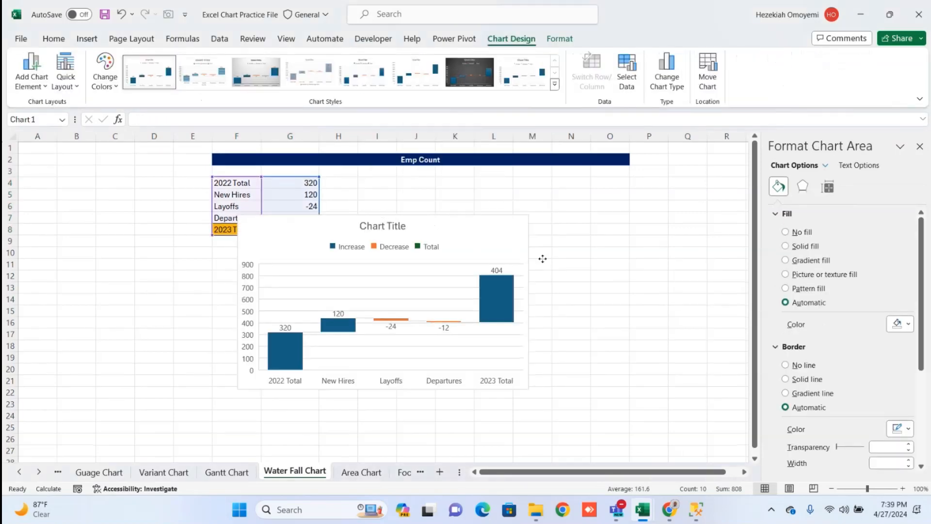
# Move the waterfall chart beside the Emp Count data, under the header band, and delete its chart title
pyautogui.moveTo(476, 238); pyautogui.dragTo(444, 177)
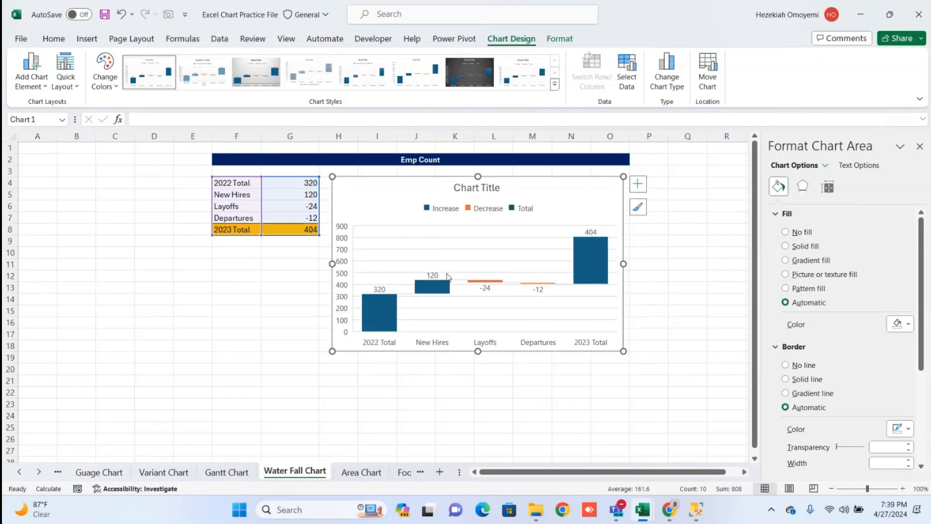
pyautogui.click(401, 420)
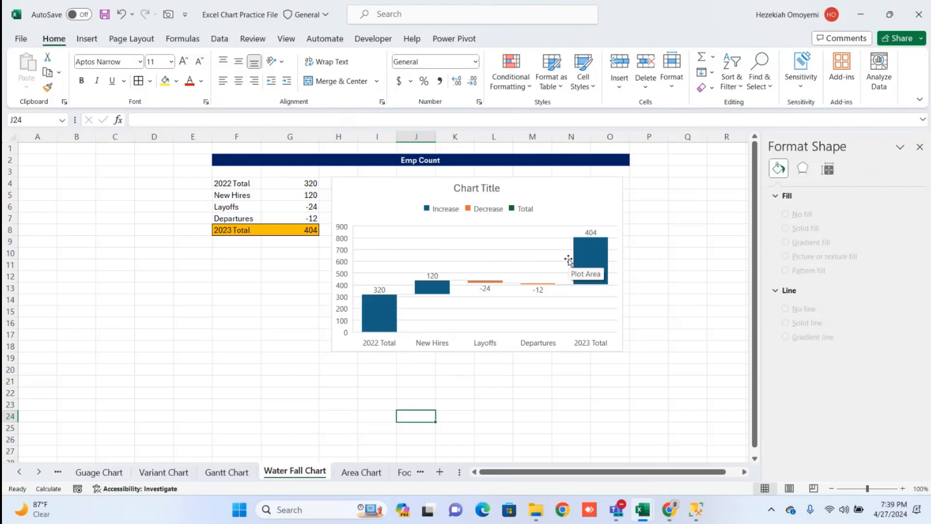
pyautogui.click(491, 193)
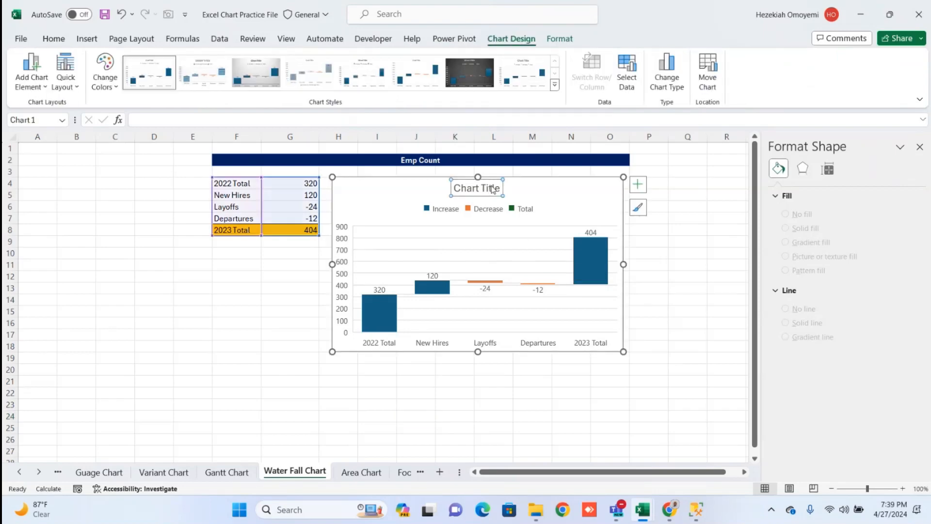
pyautogui.press('Delete')
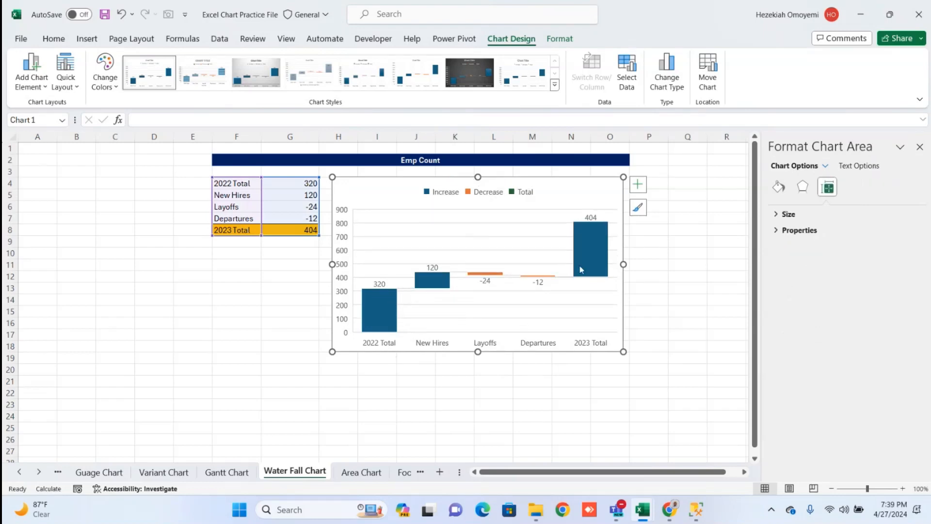
# Fill the waterfall chart's Decrease legend entry with the standard red colour
pyautogui.click(478, 193)
pyautogui.click(479, 193)
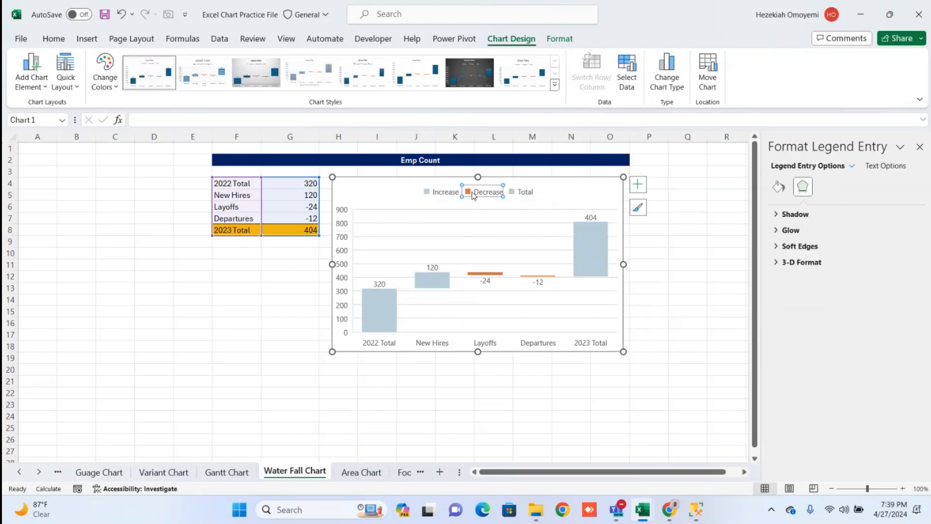
pyautogui.click(779, 186)
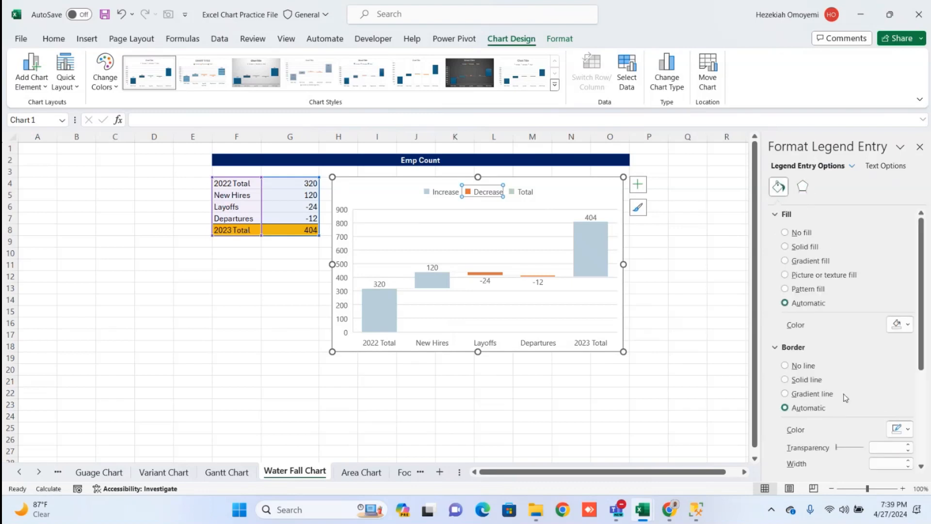
pyautogui.click(908, 323)
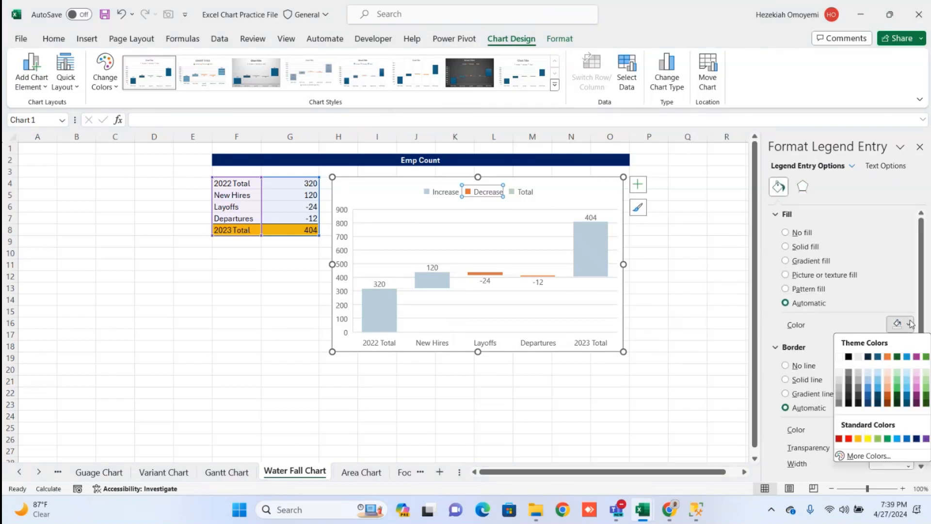
pyautogui.click(852, 439)
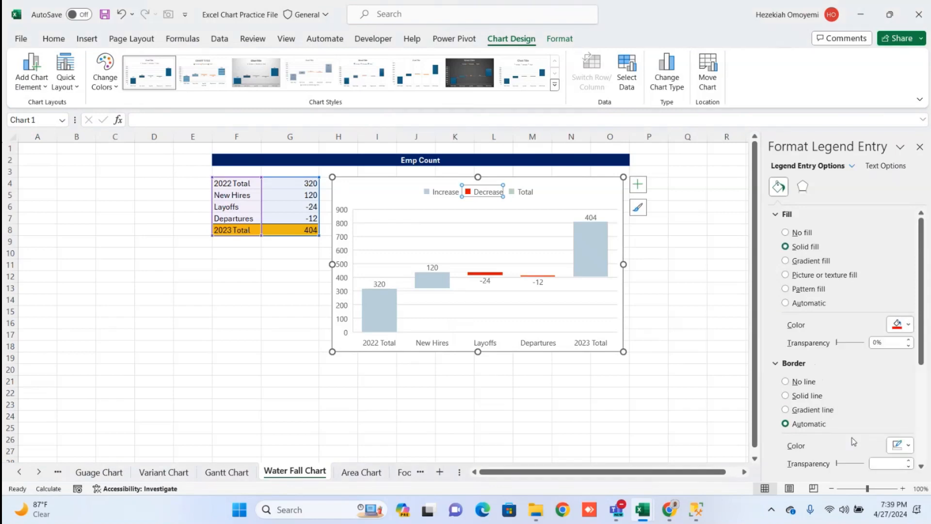
pyautogui.click(683, 316)
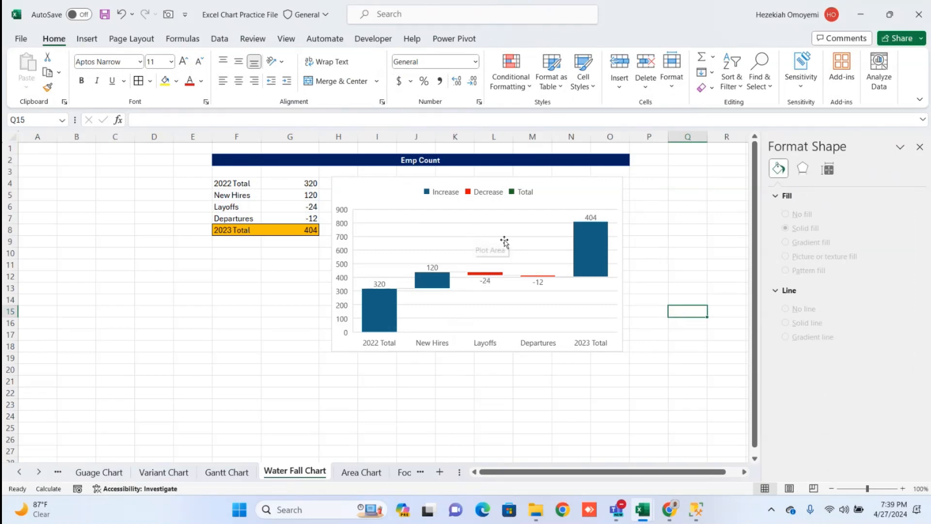
# Set the waterfall chart's 2023 Total data point as a total
pyautogui.click(580, 231)
pyautogui.click(580, 232)
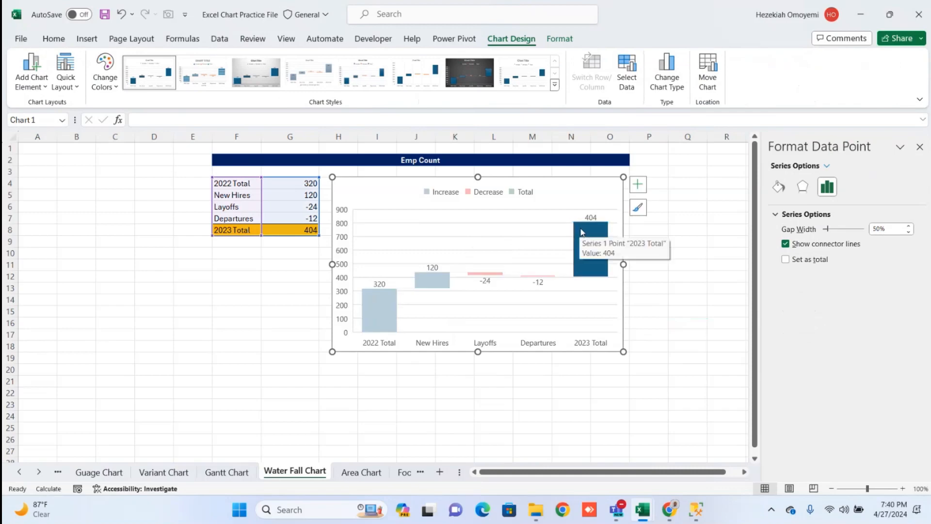
pyautogui.click(786, 260)
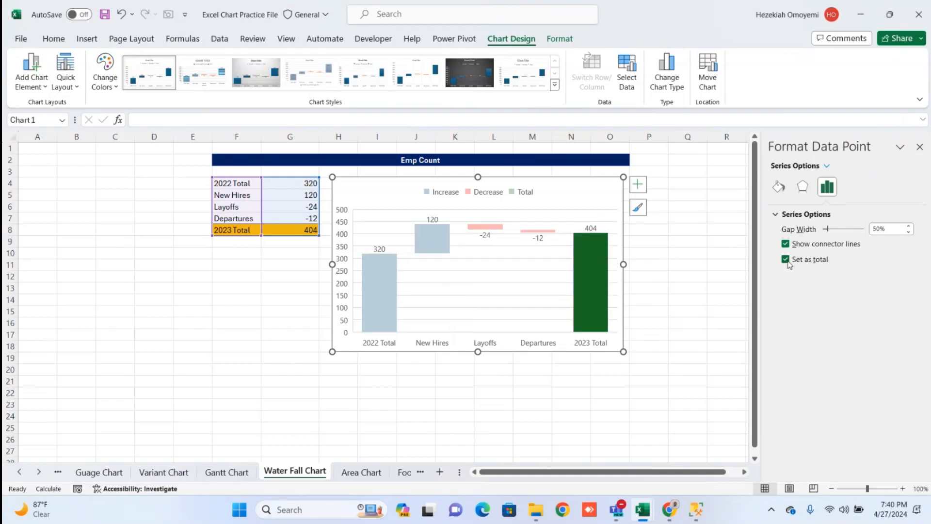
pyautogui.click(614, 393)
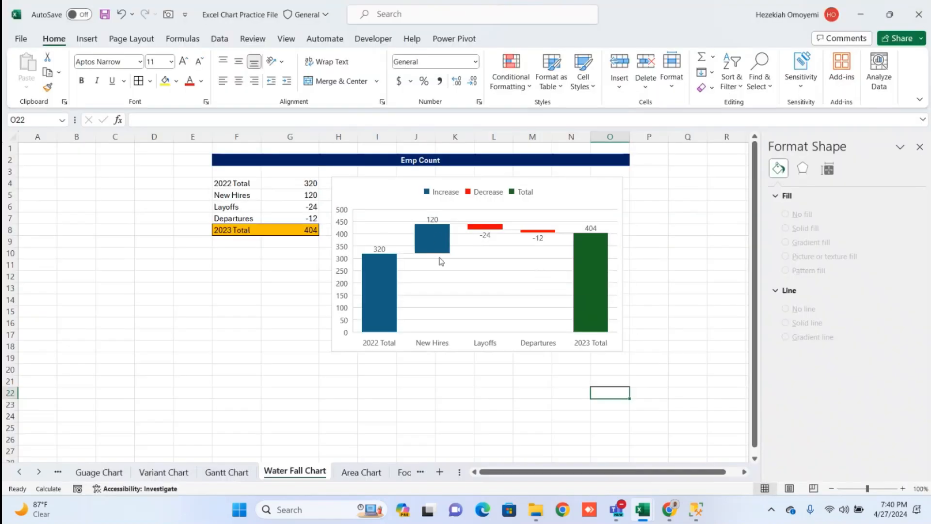
# Fill only the New Hires column of the waterfall chart with the standard orange colour
pyautogui.click(435, 238)
pyautogui.click(435, 235)
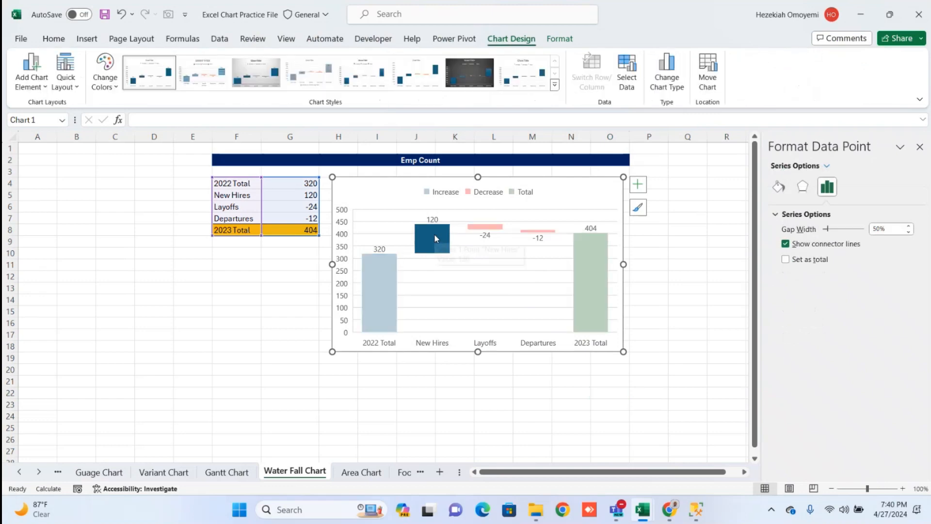
pyautogui.click(779, 187)
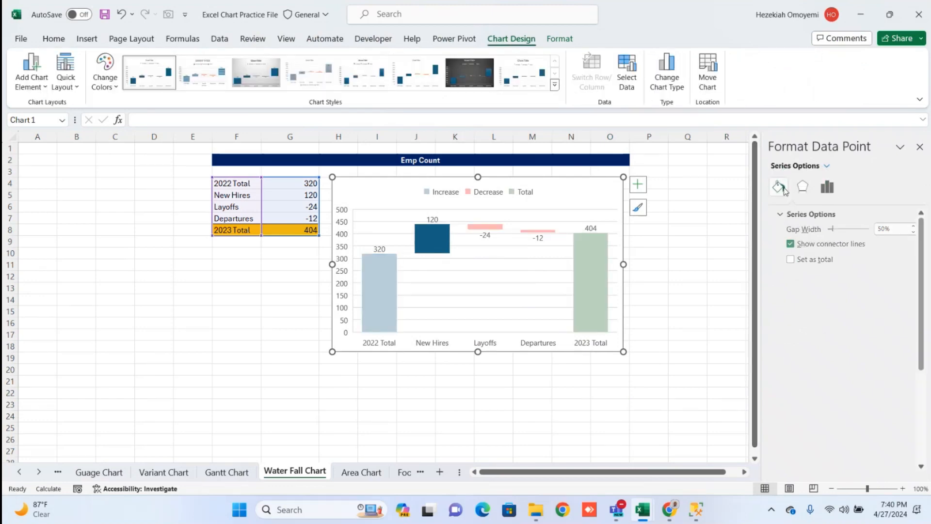
pyautogui.click(910, 329)
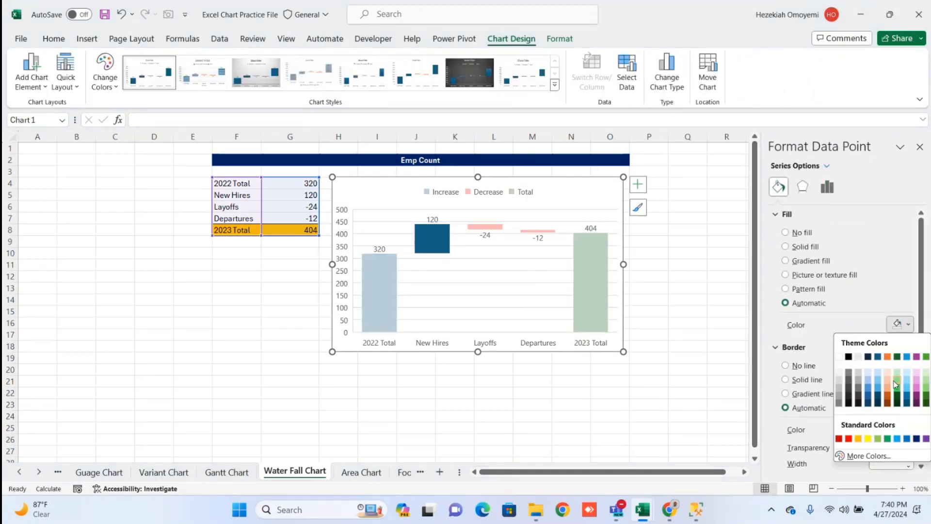
pyautogui.click(857, 439)
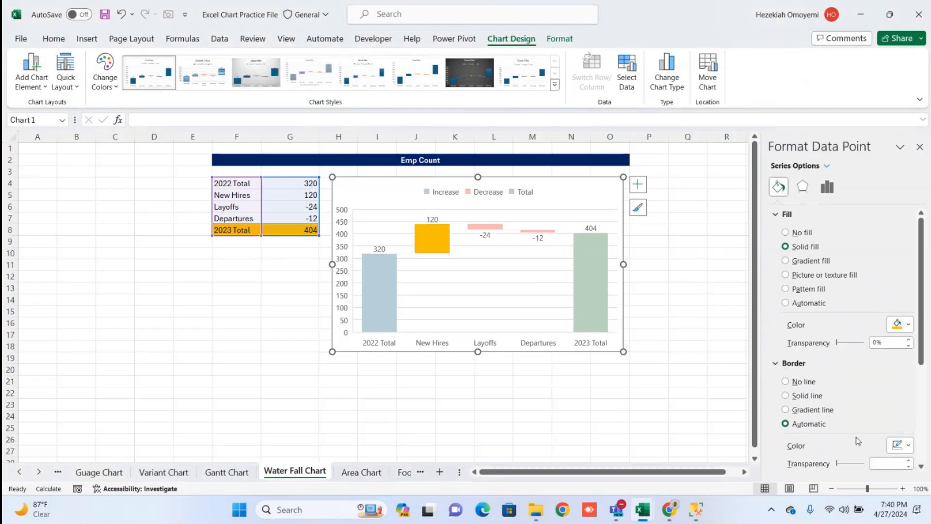
# Fill only the 2022 Total column of the waterfall chart with the standard dark blue colour
pyautogui.click(379, 294)
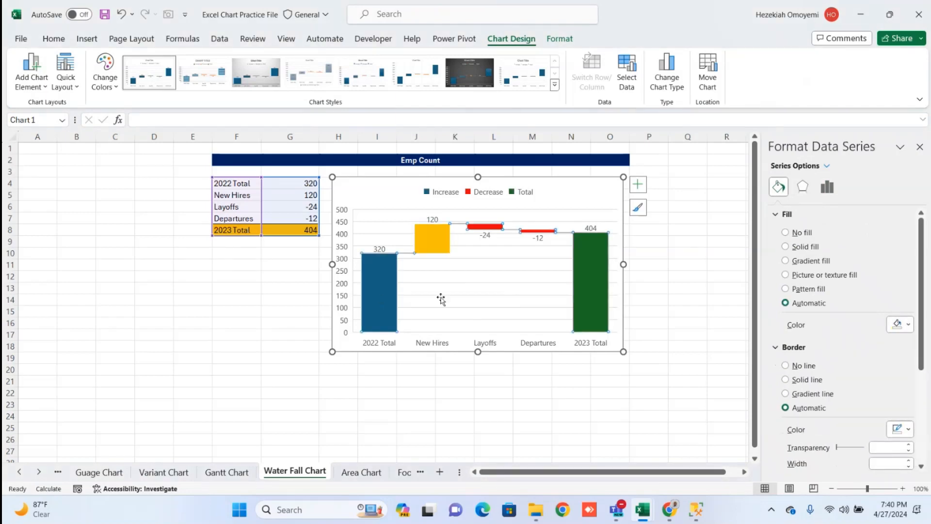
pyautogui.click(383, 302)
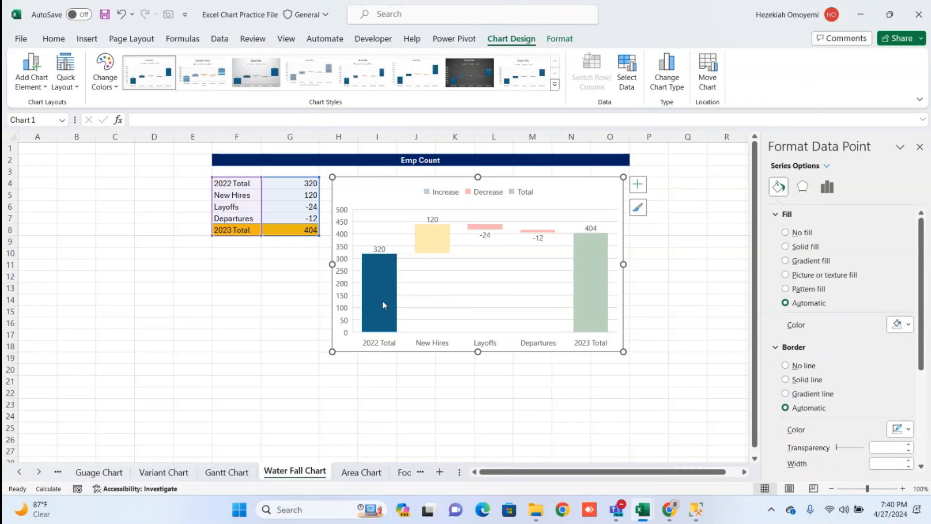
pyautogui.click(382, 301)
pyautogui.click(382, 301)
pyautogui.click(905, 328)
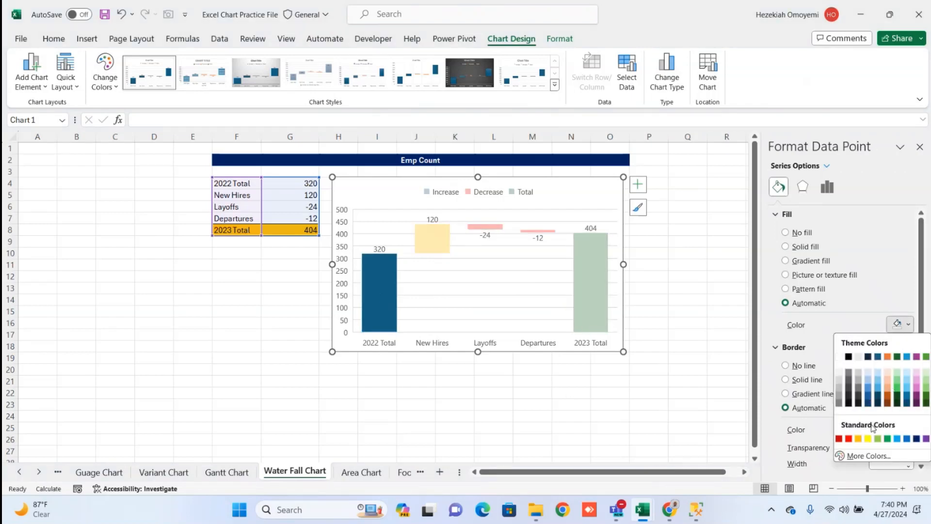
pyautogui.click(917, 439)
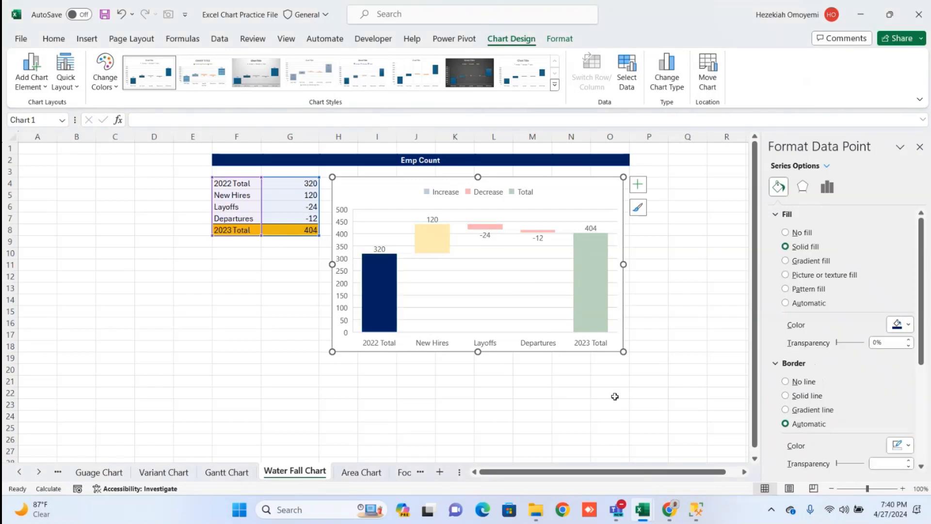
pyautogui.click(518, 372)
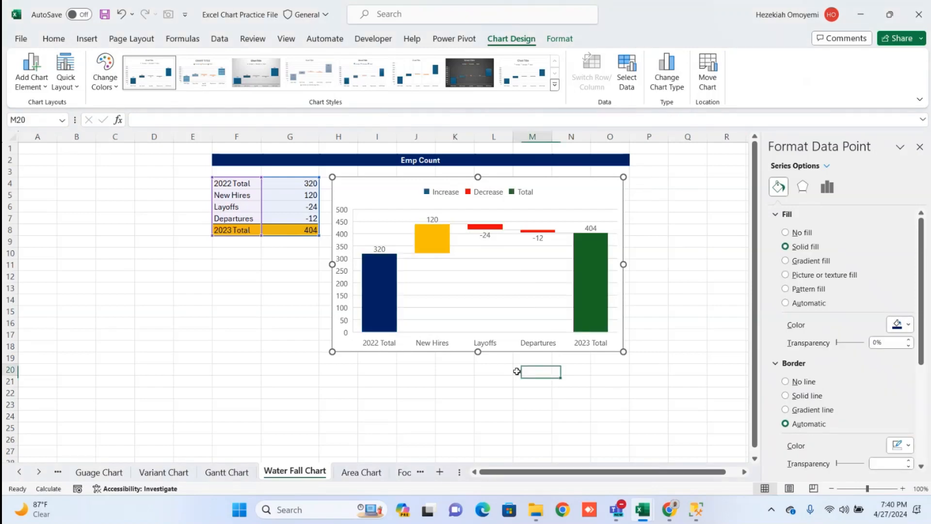
# Delete the major gridlines from the waterfall chart
pyautogui.click(480, 288)
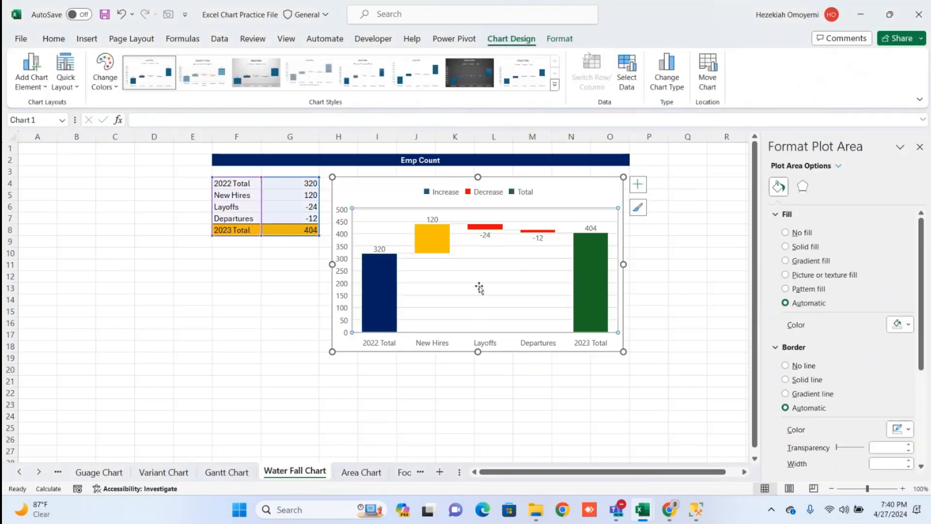
pyautogui.click(481, 259)
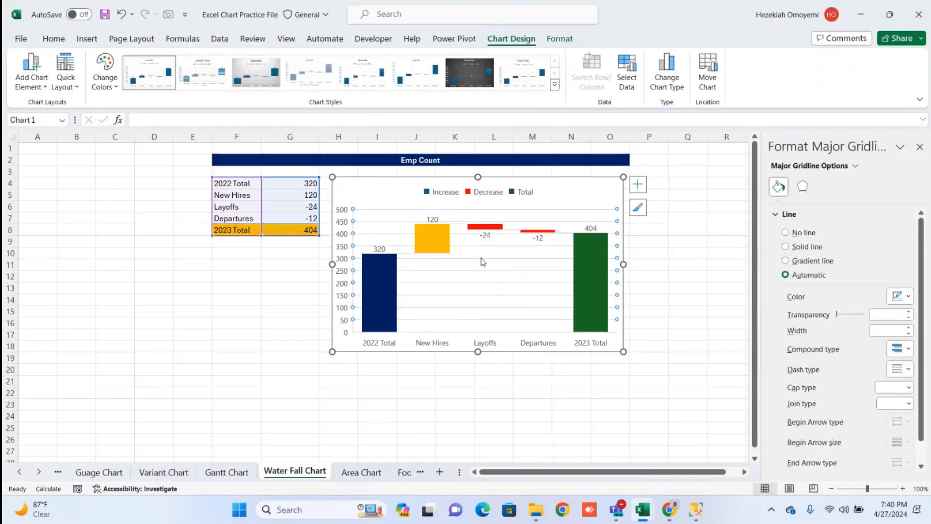
pyautogui.click(497, 315)
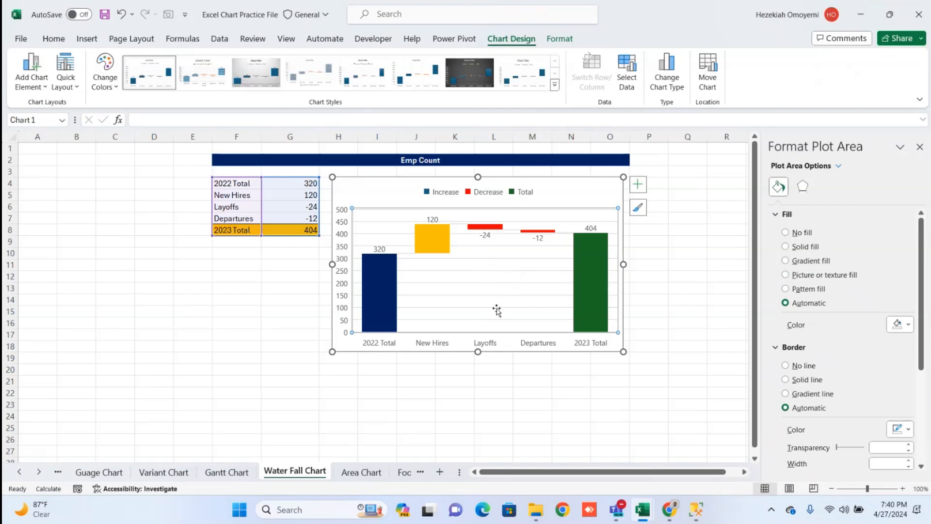
pyautogui.click(496, 307)
pyautogui.click(496, 304)
pyautogui.click(500, 307)
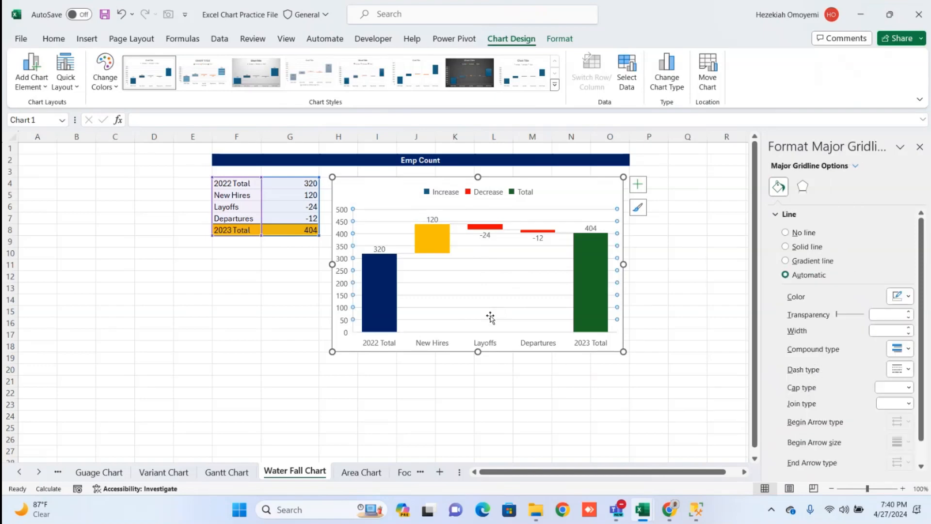
pyautogui.press('Escape')
# Set the font colour of the waterfall chart's category axis labels to black
pyautogui.click(430, 344)
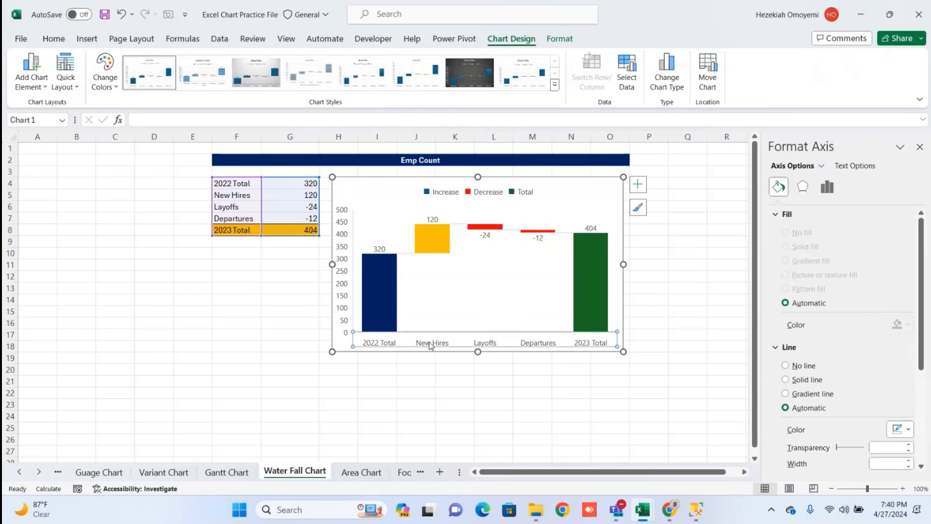
pyautogui.click(53, 39)
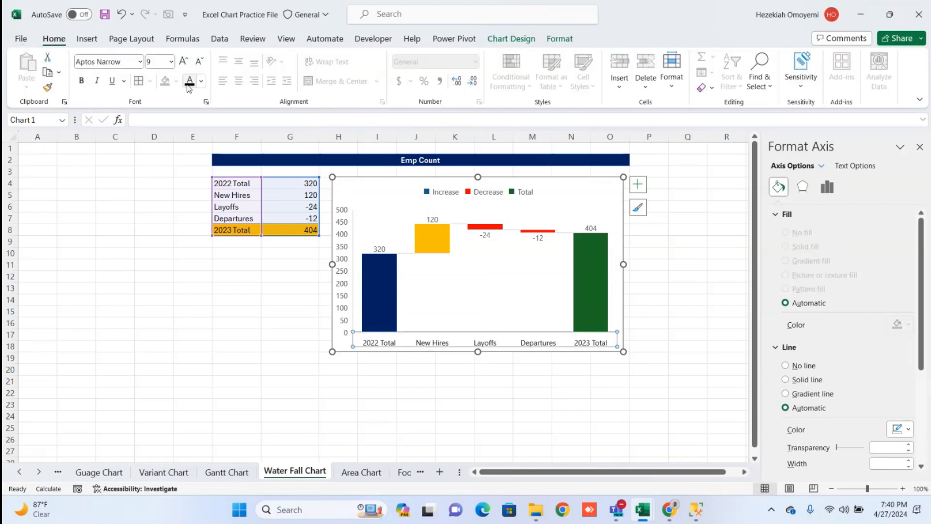
# Try several chart styles on the waterfall chart and settle on the first style, with a title, legend and data labels
pyautogui.click(559, 186)
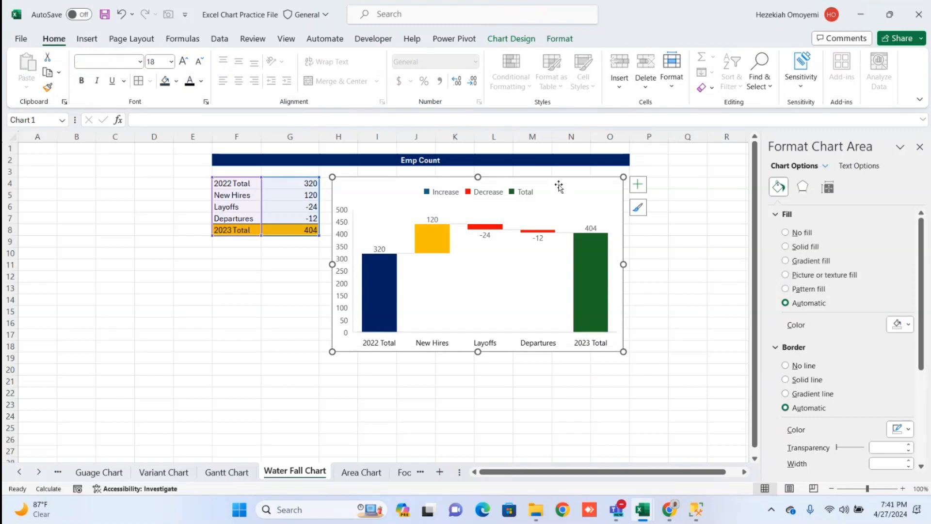
pyautogui.click(553, 42)
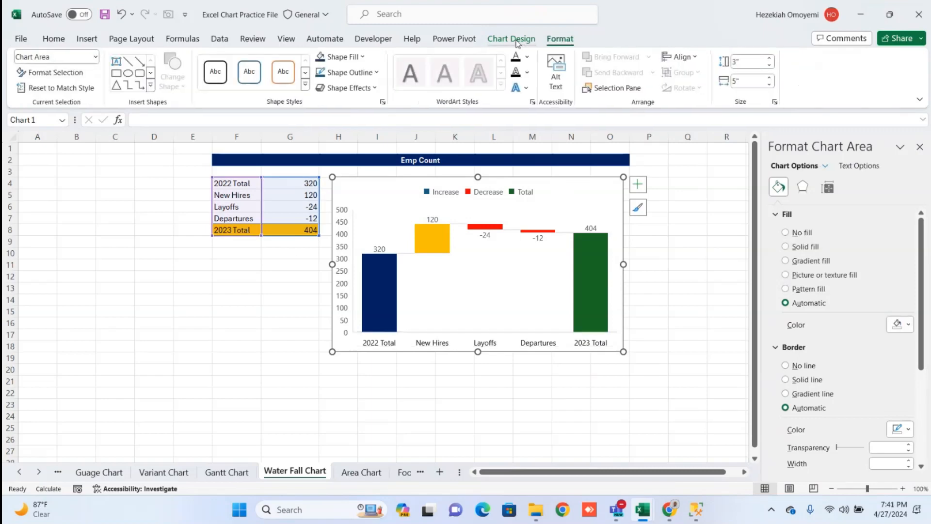
pyautogui.click(517, 41)
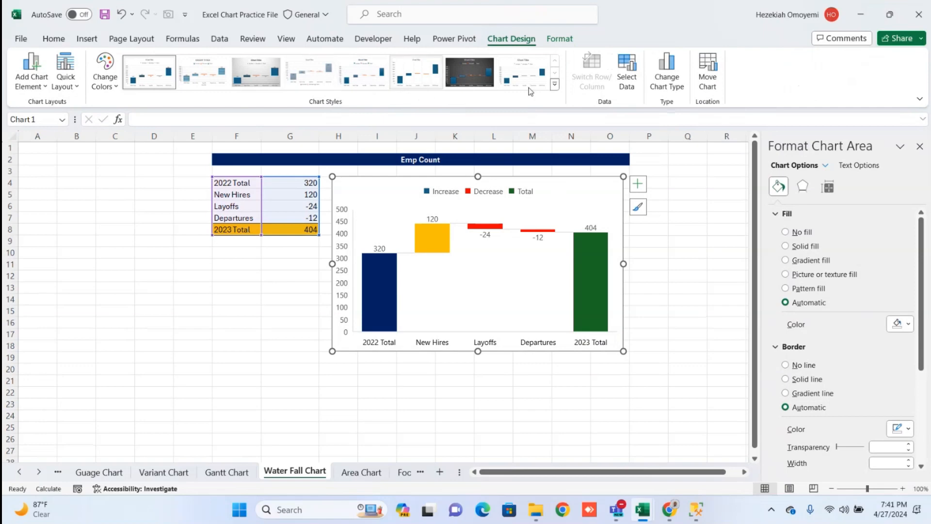
pyautogui.click(554, 86)
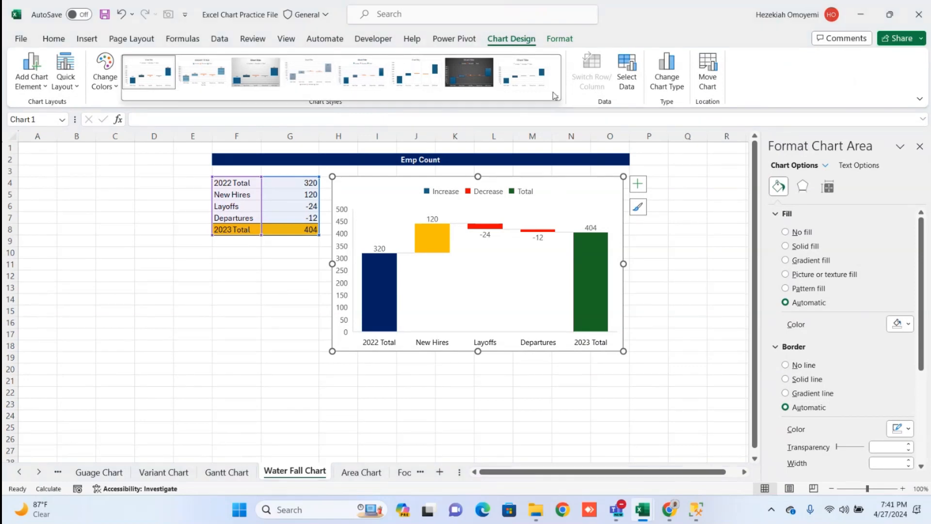
pyautogui.click(206, 76)
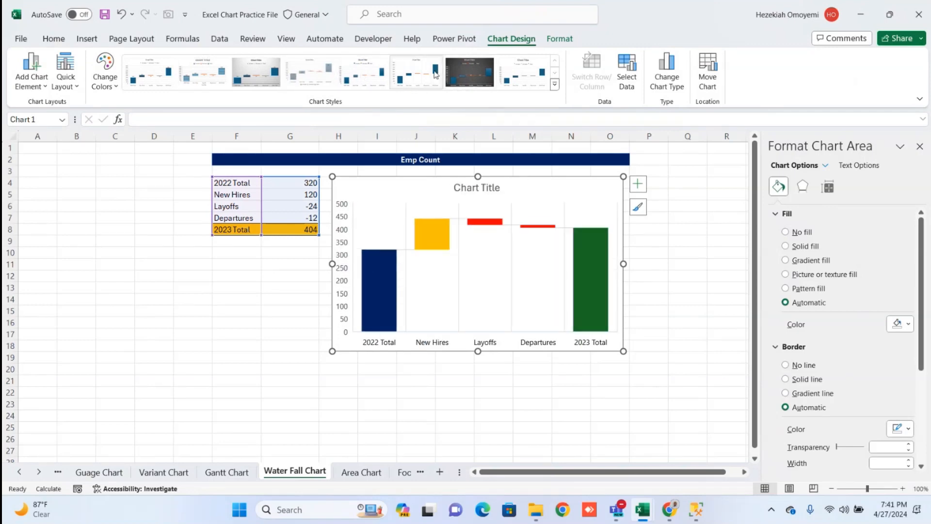
pyautogui.click(514, 81)
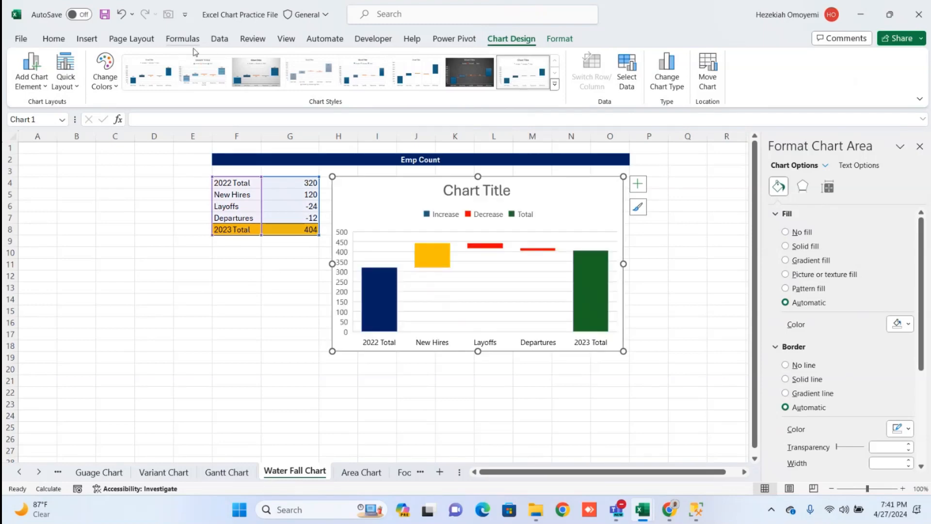
pyautogui.click(148, 78)
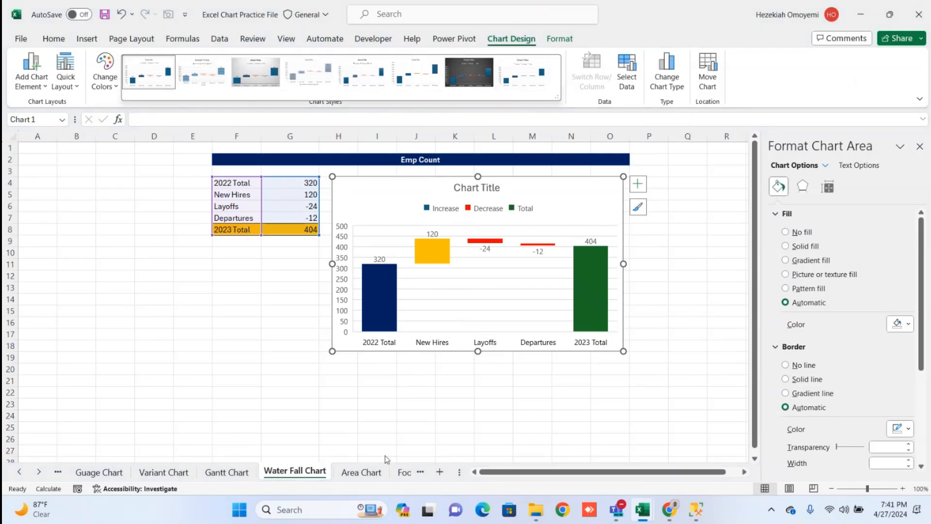
pyautogui.click(466, 407)
# Remove the major gridlines from the restyled waterfall chart and deselect the chart
pyautogui.click(459, 304)
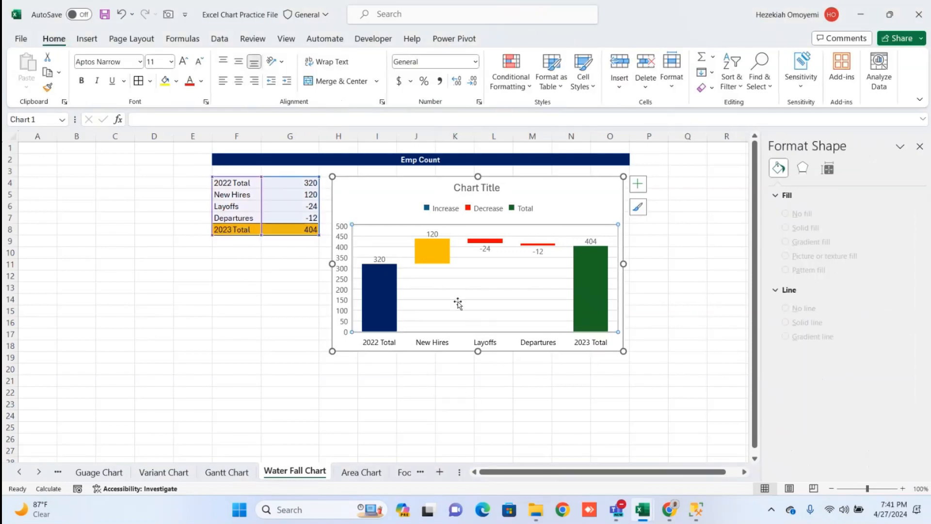
pyautogui.click(458, 303)
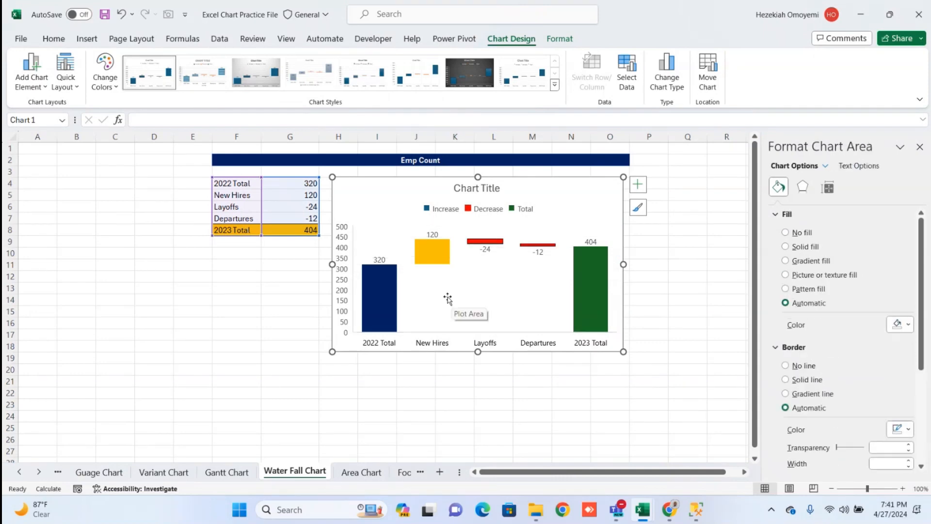
pyautogui.click(385, 414)
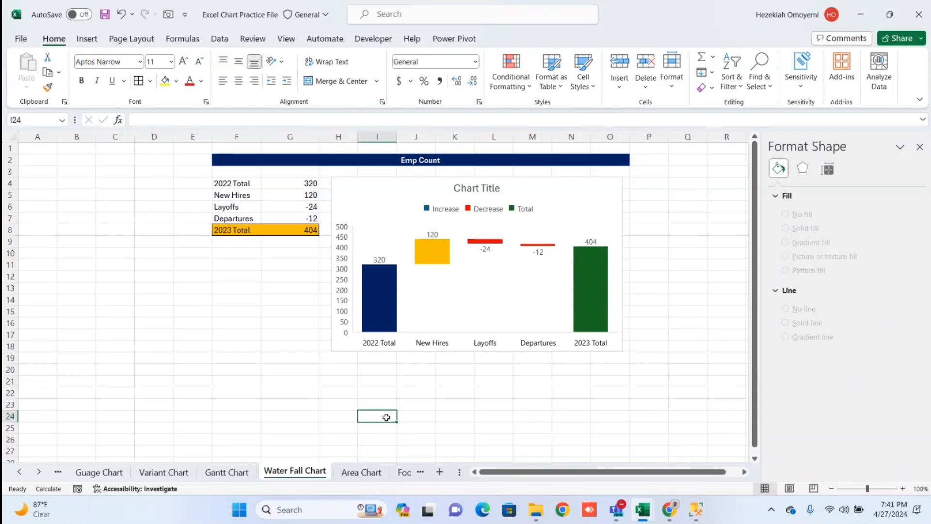
# Switch to the NAME EXTRACTION workbook, open its Gannt Chart sheet and move the Gantt chart slightly right to start in column C
pyautogui.hotkey('alt', 'Tab')
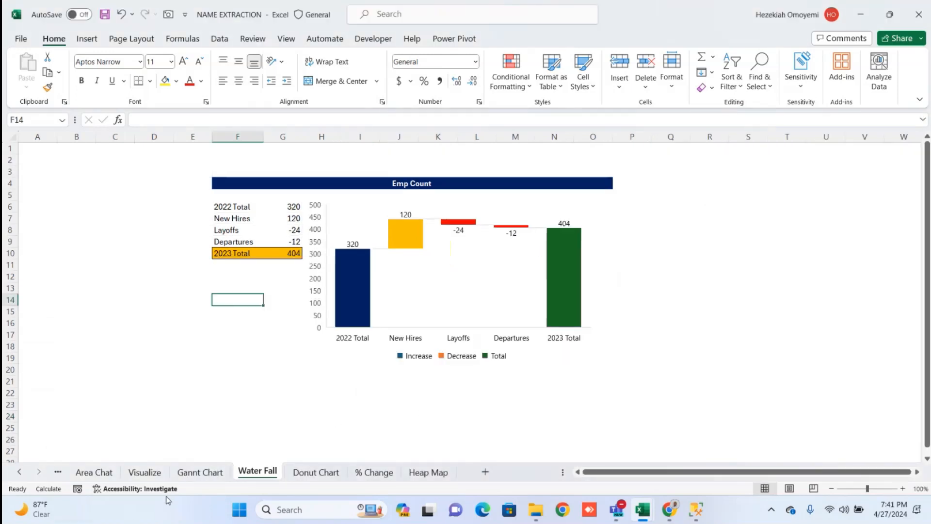
pyautogui.click(200, 472)
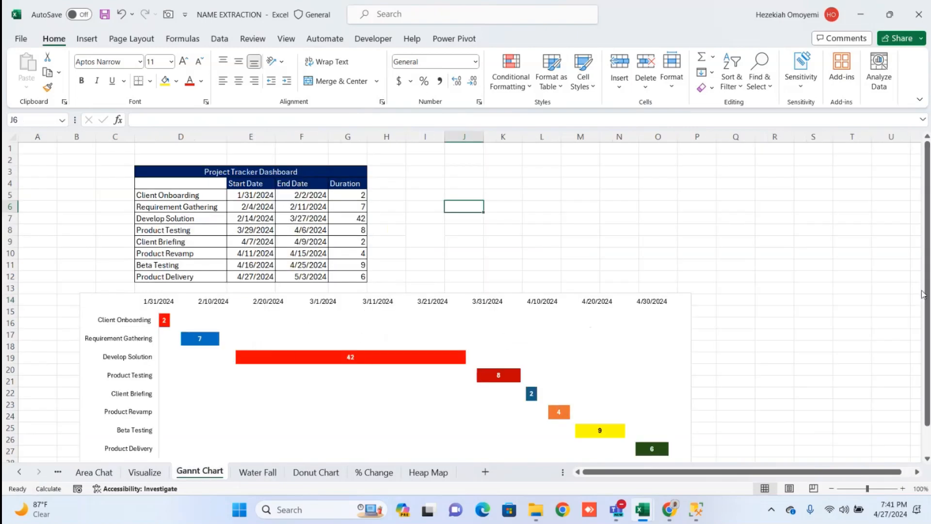
pyautogui.moveTo(925, 292); pyautogui.dragTo(904, 309)
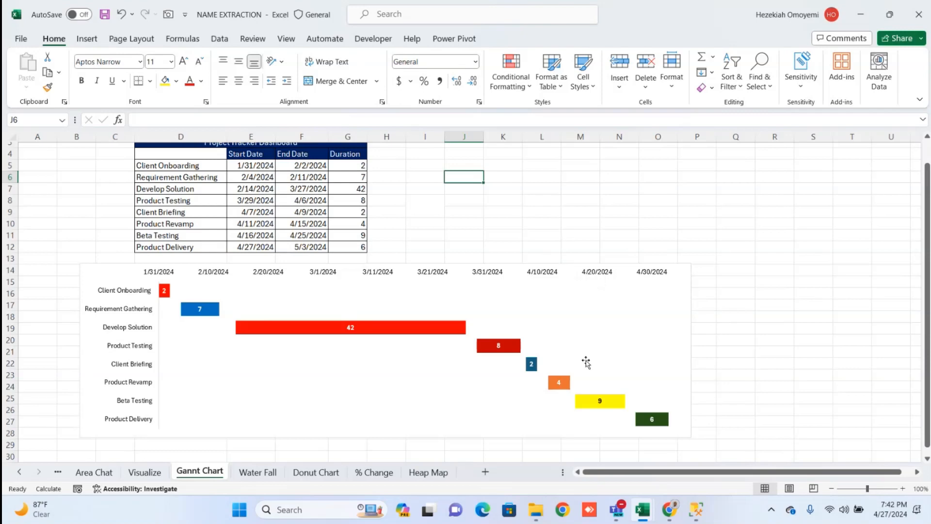
pyautogui.scroll(1, 898, 339)
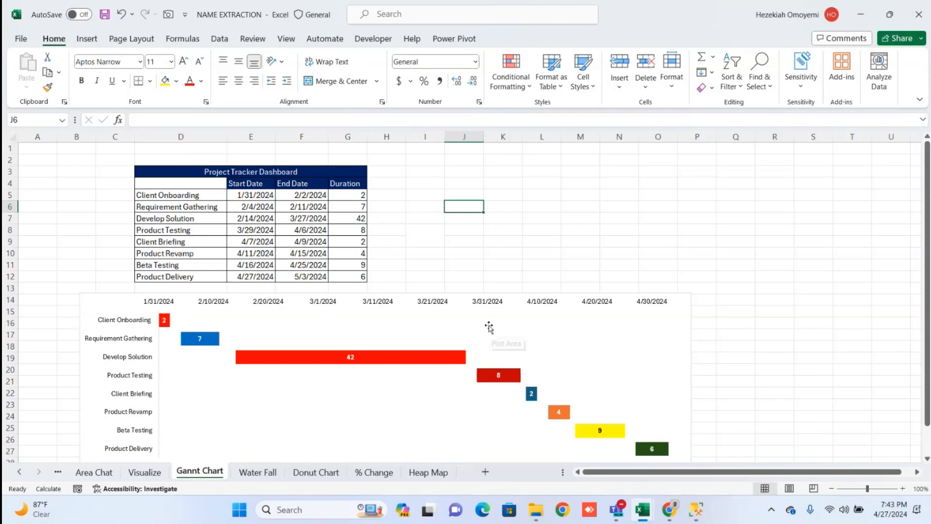
pyautogui.click(454, 297)
pyautogui.moveTo(453, 298); pyautogui.dragTo(482, 297)
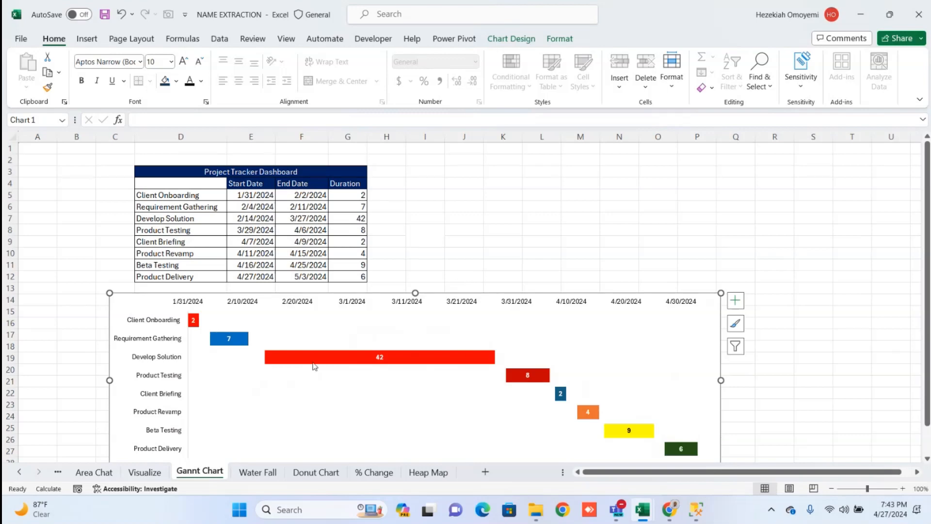
# Examine how the Gantt chart's date axis, task labels and bars relate to the start date, end date and duration cells
pyautogui.moveTo(307, 359)
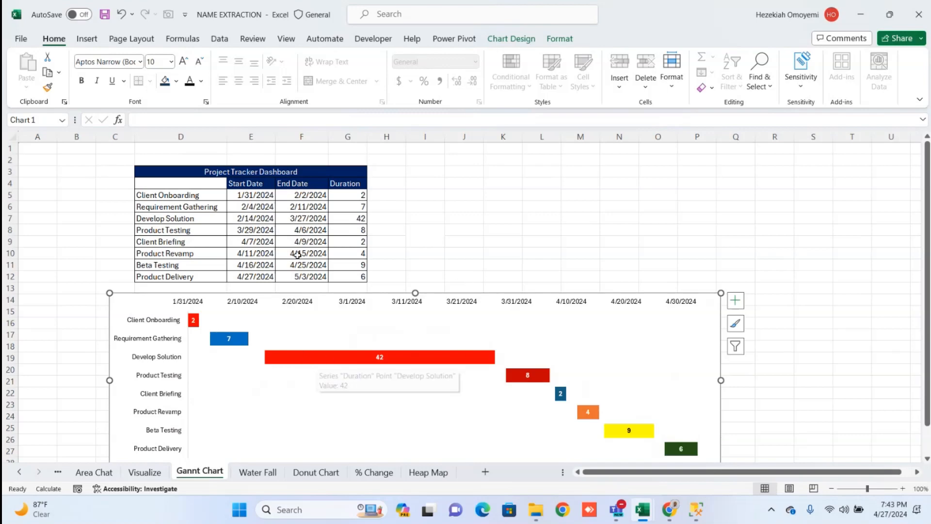
pyautogui.moveTo(259, 195); pyautogui.dragTo(297, 279)
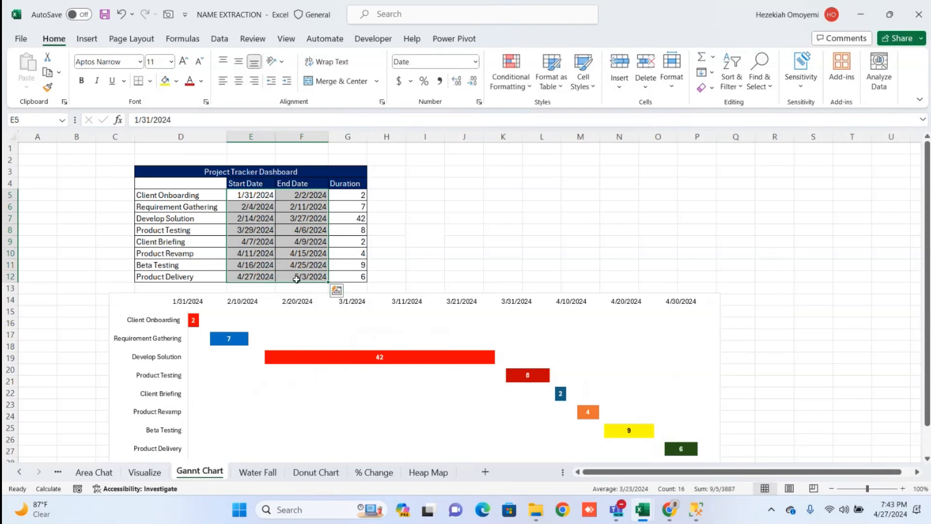
pyautogui.click(261, 303)
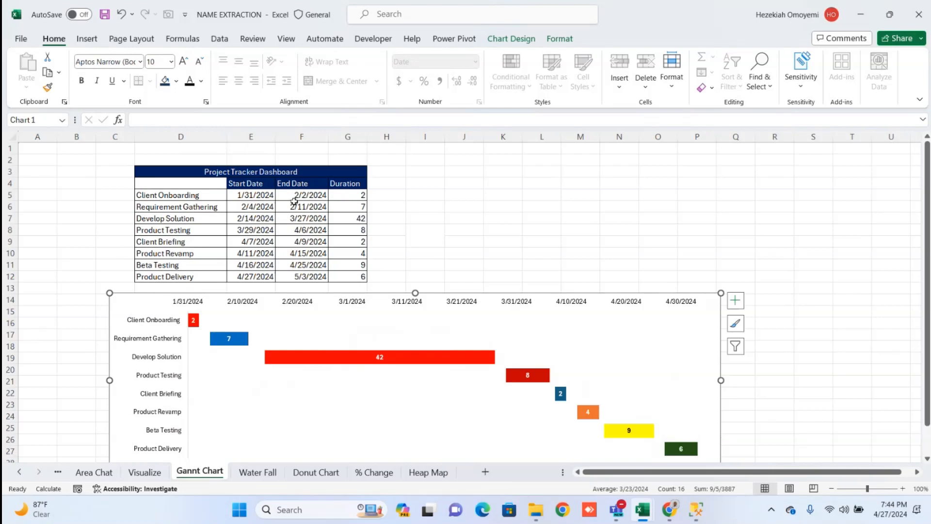
pyautogui.click(350, 194)
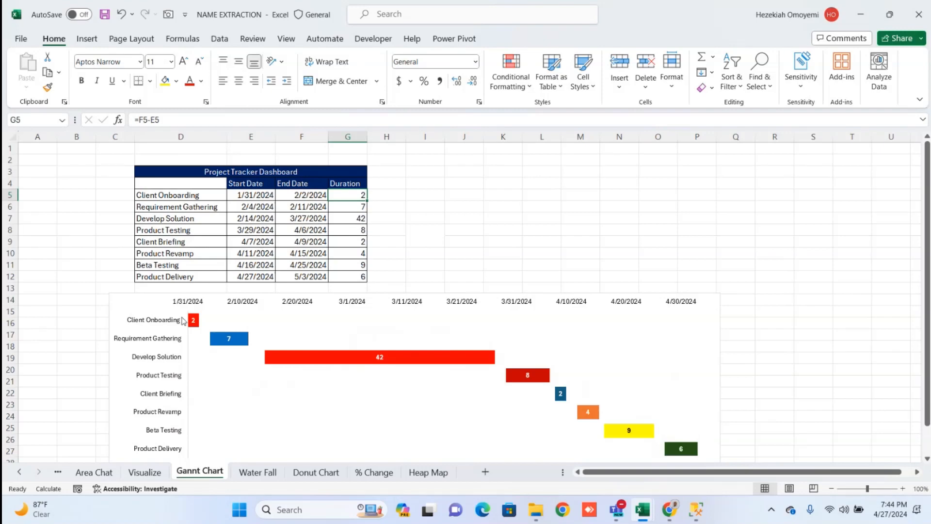
pyautogui.click(152, 322)
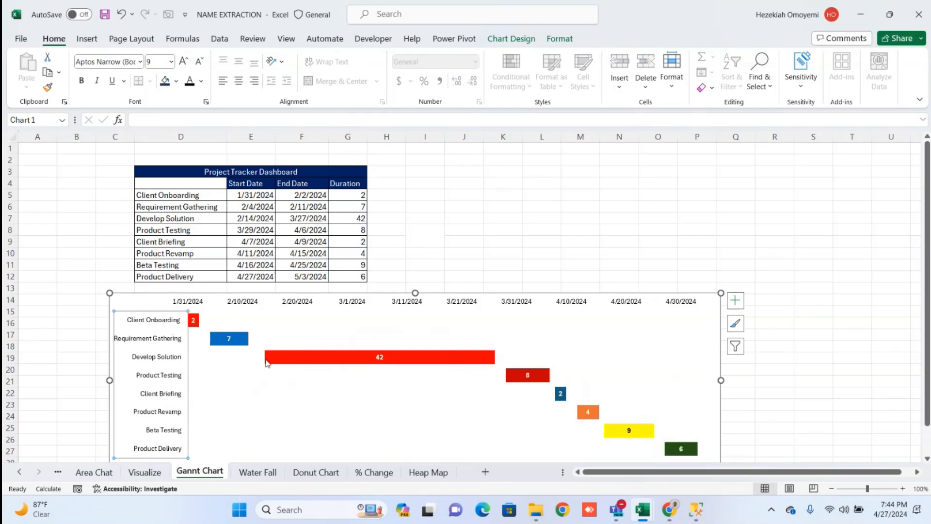
pyautogui.click(275, 363)
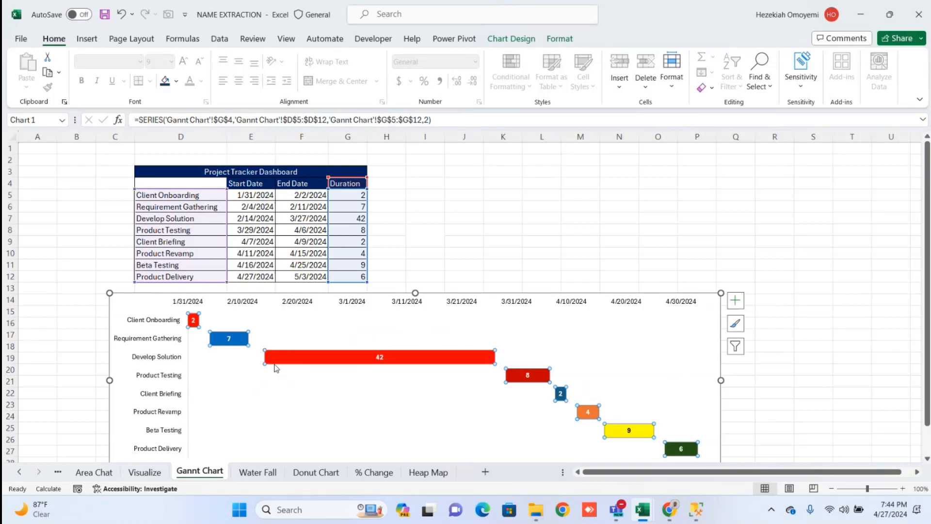
pyautogui.scroll(-1, 274, 367)
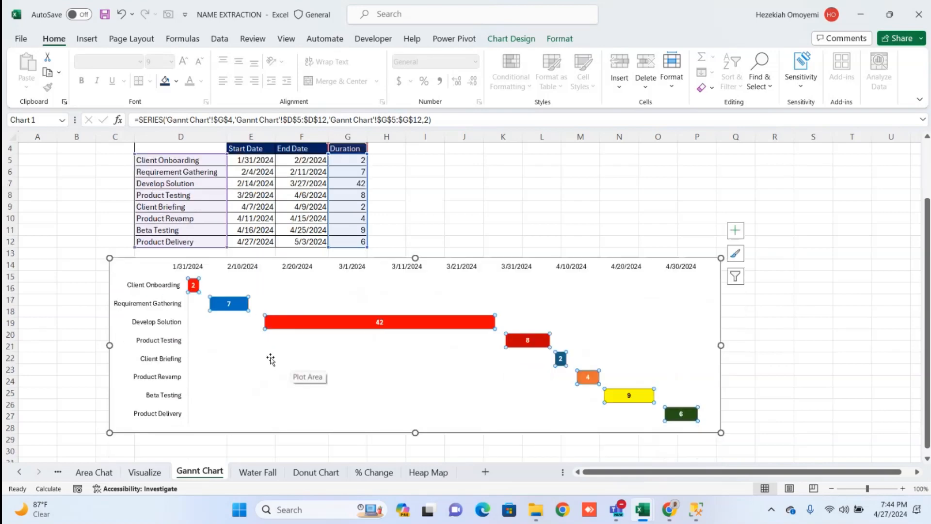
pyautogui.click(275, 439)
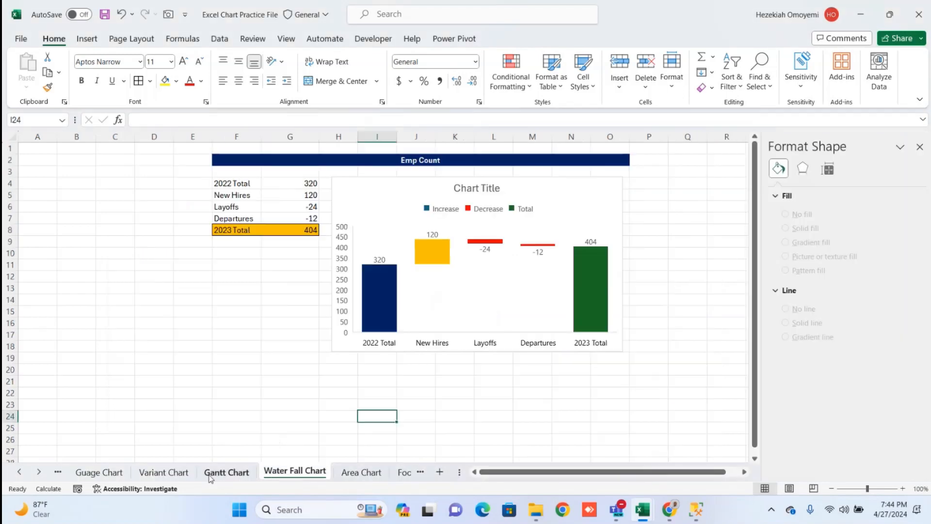
# On the practice workbook's Gantt Chart sheet, insert a 2-D clustered bar chart from start dates E6:E13 and place it beside the table
pyautogui.click(210, 473)
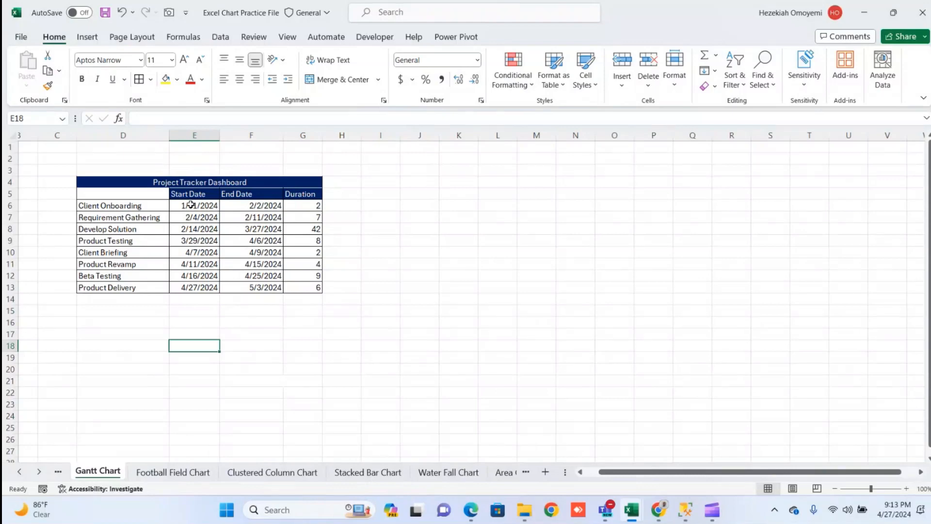
pyautogui.moveTo(191, 205); pyautogui.dragTo(194, 288)
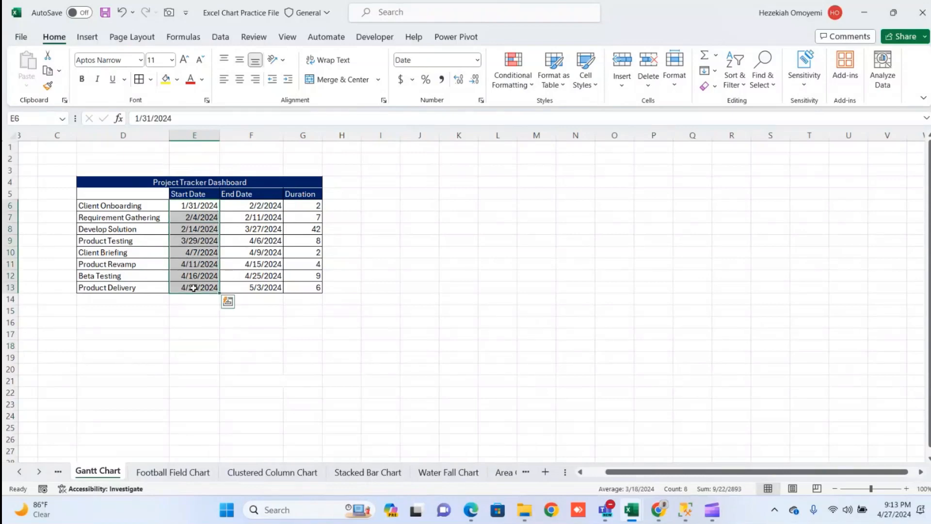
pyautogui.click(83, 39)
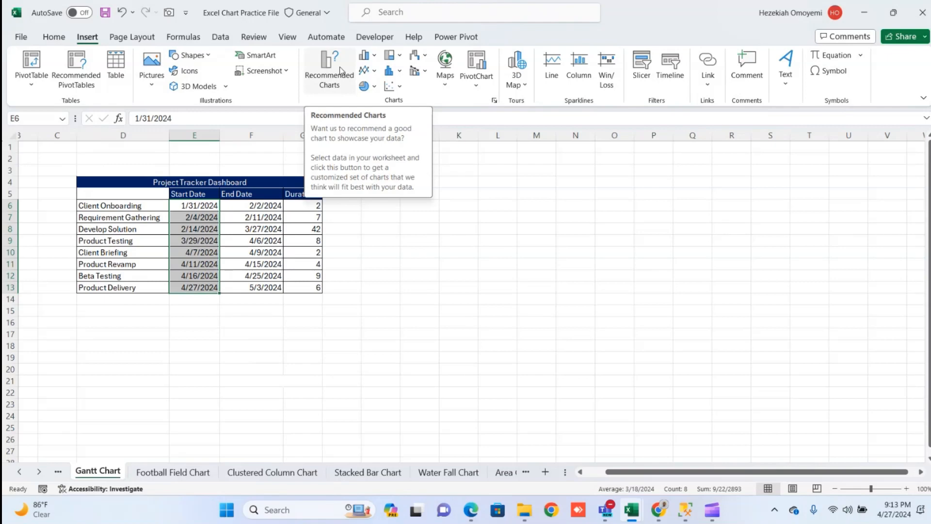
pyautogui.click(367, 54)
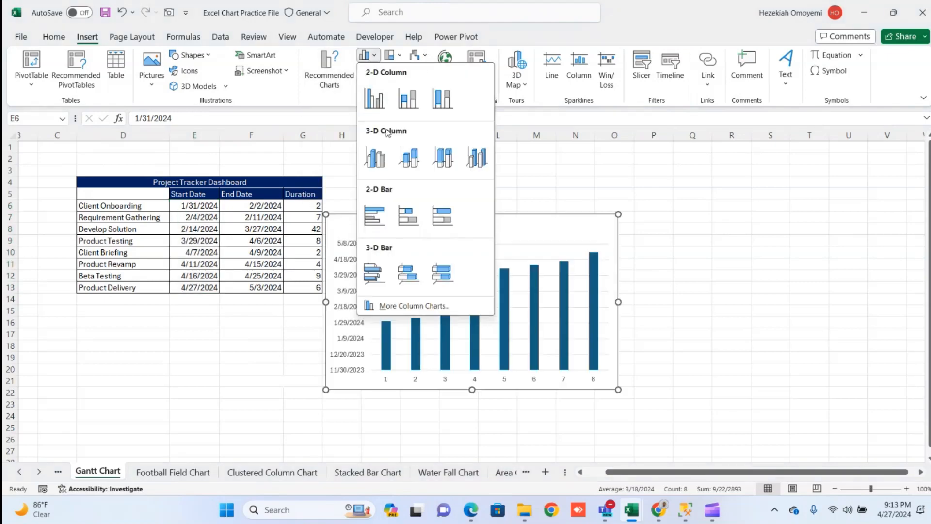
pyautogui.click(374, 216)
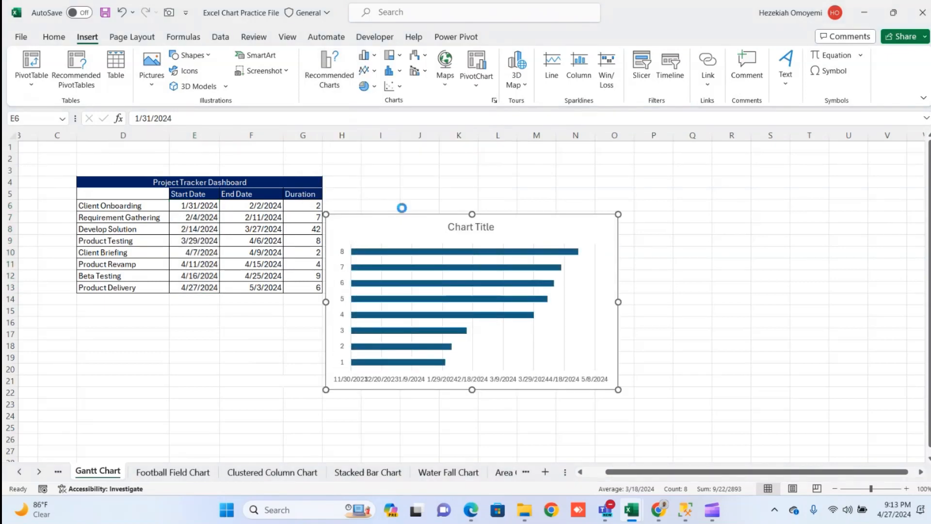
pyautogui.moveTo(402, 217); pyautogui.dragTo(422, 189)
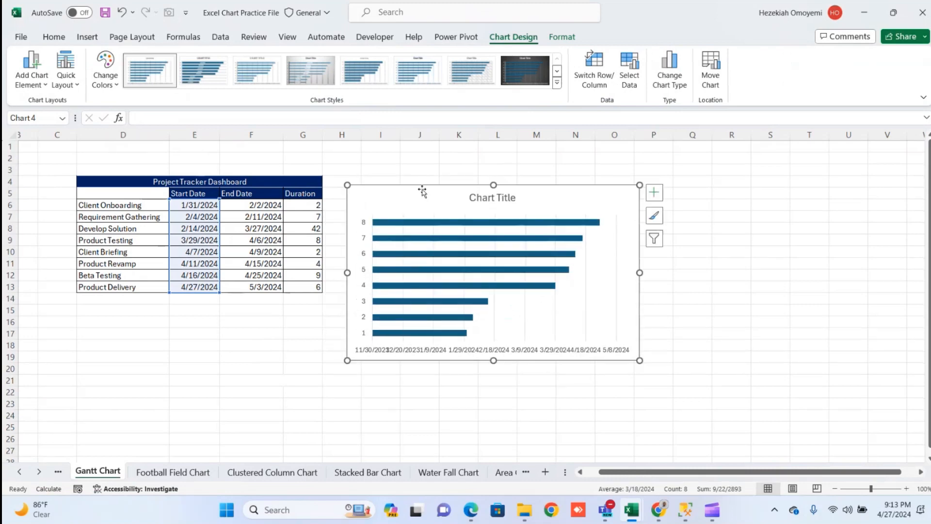
pyautogui.click(342, 416)
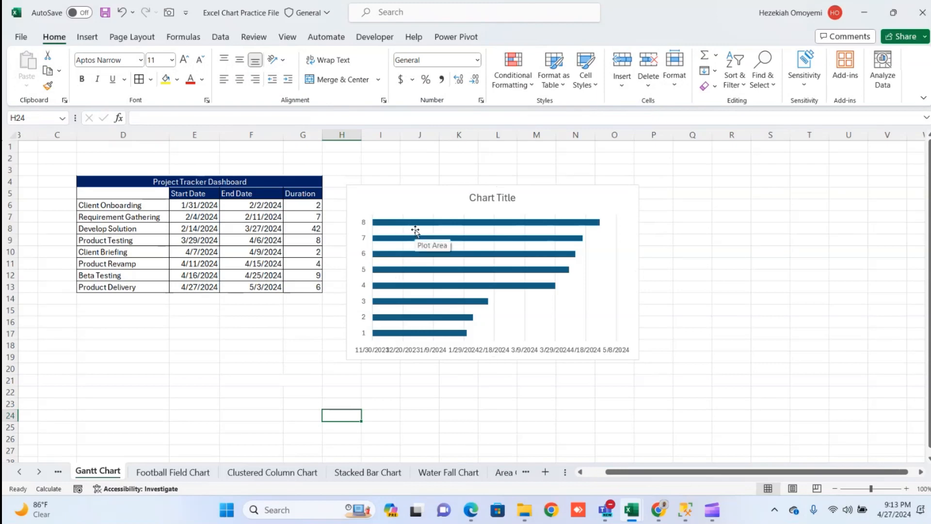
# Add a second data series to the bar chart, named from Duration in G5 with values G6:G13
pyautogui.moveTo(416, 226)
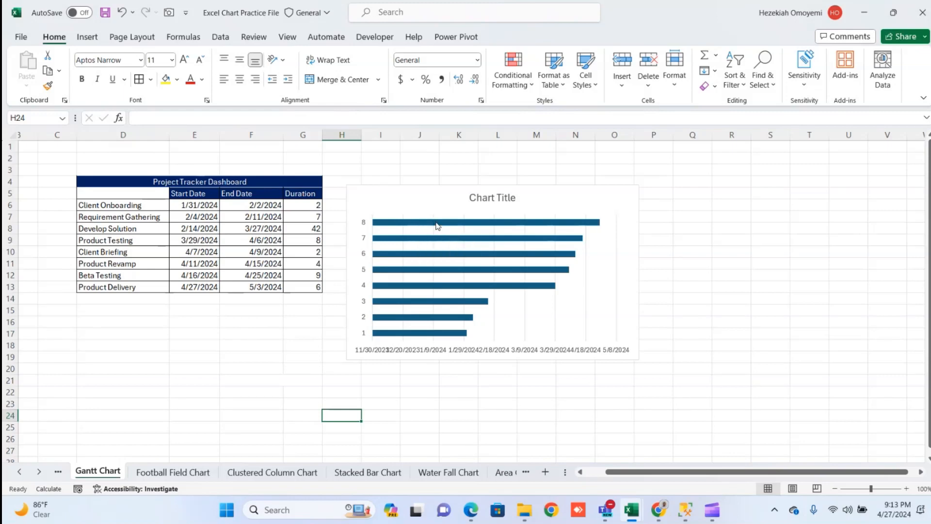
pyautogui.click(438, 224)
pyautogui.rightClick(437, 227)
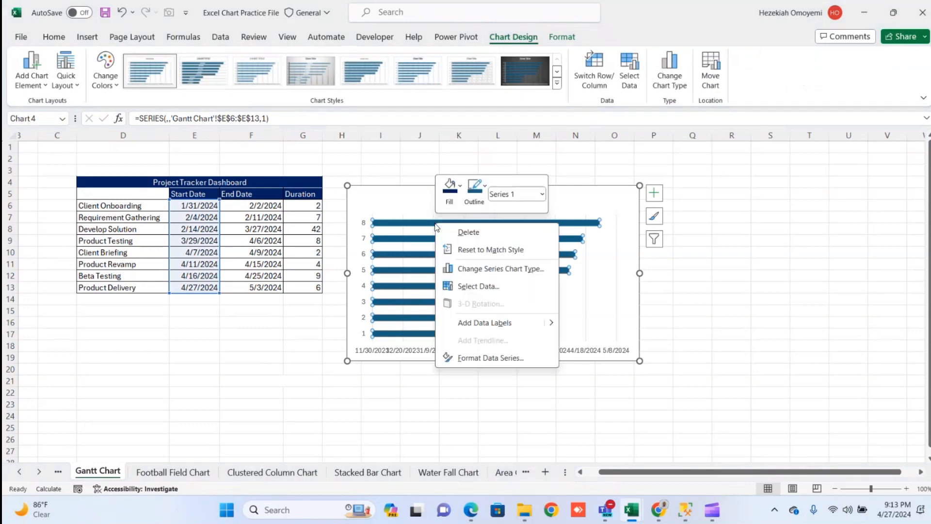
pyautogui.click(470, 287)
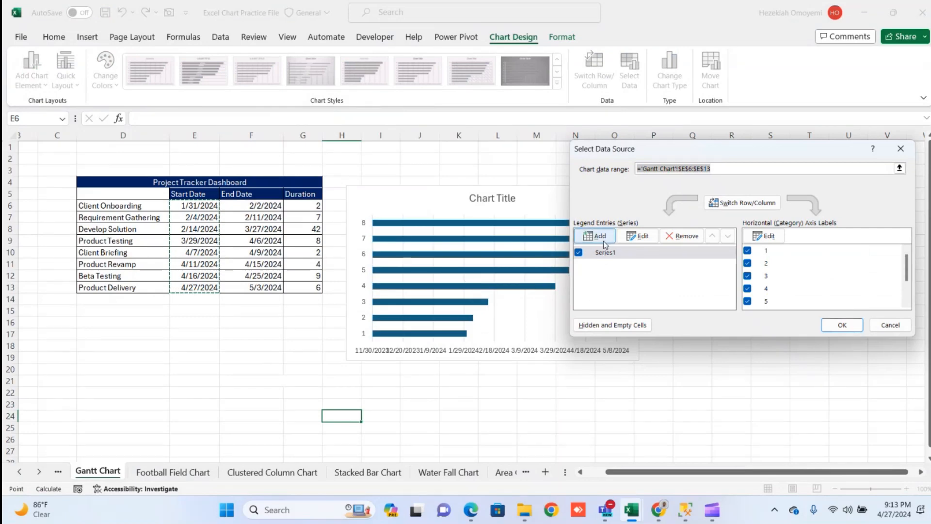
pyautogui.click(603, 239)
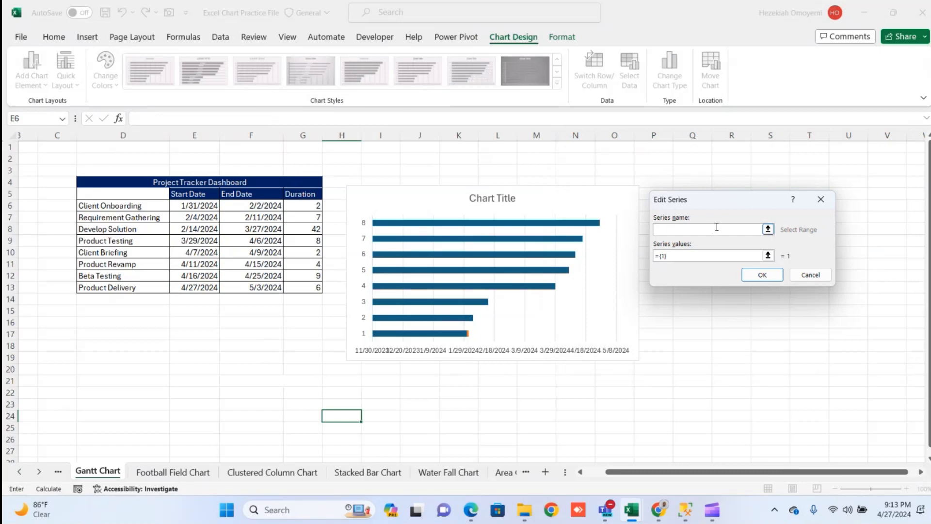
pyautogui.click(821, 198)
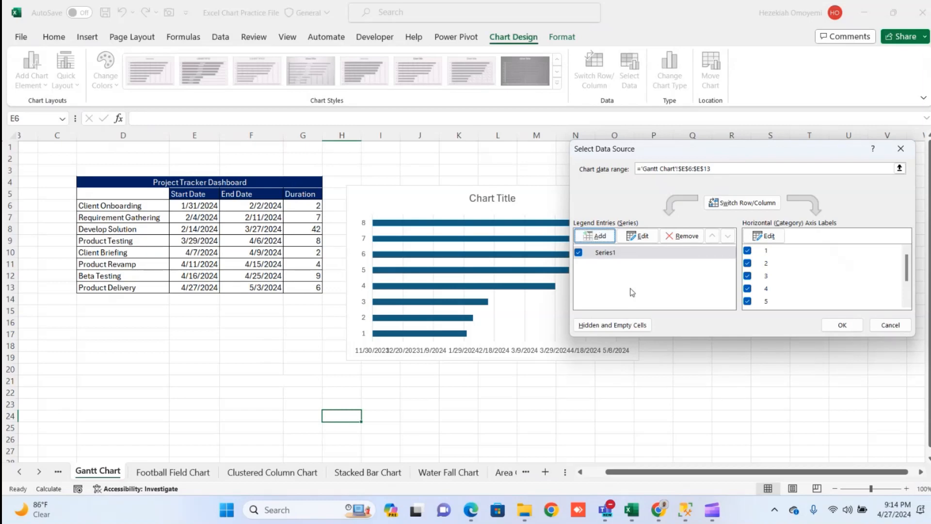
pyautogui.click(592, 238)
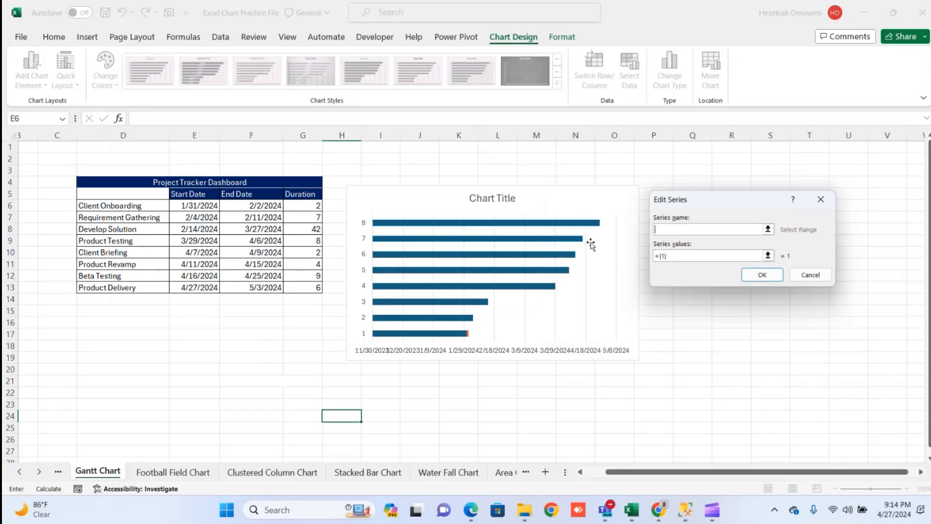
pyautogui.click(310, 193)
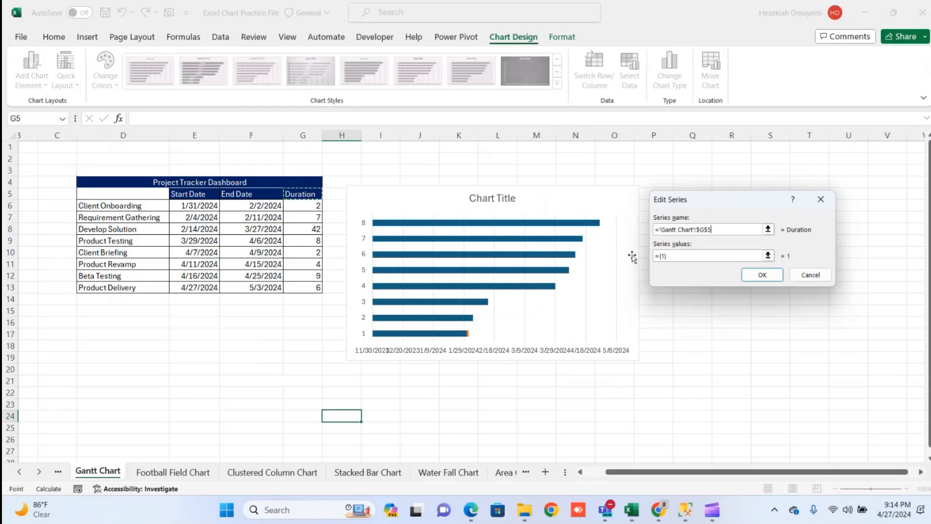
pyautogui.click(768, 256)
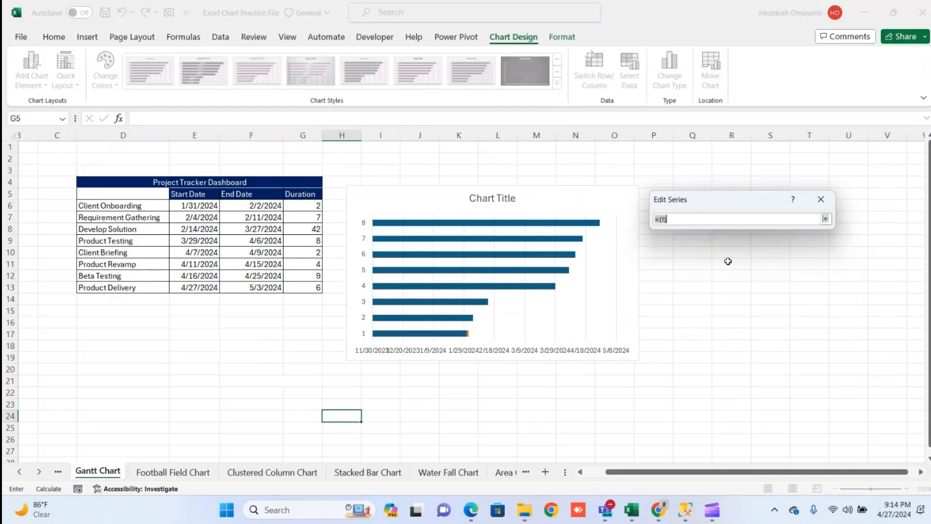
pyautogui.moveTo(296, 209); pyautogui.dragTo(310, 290)
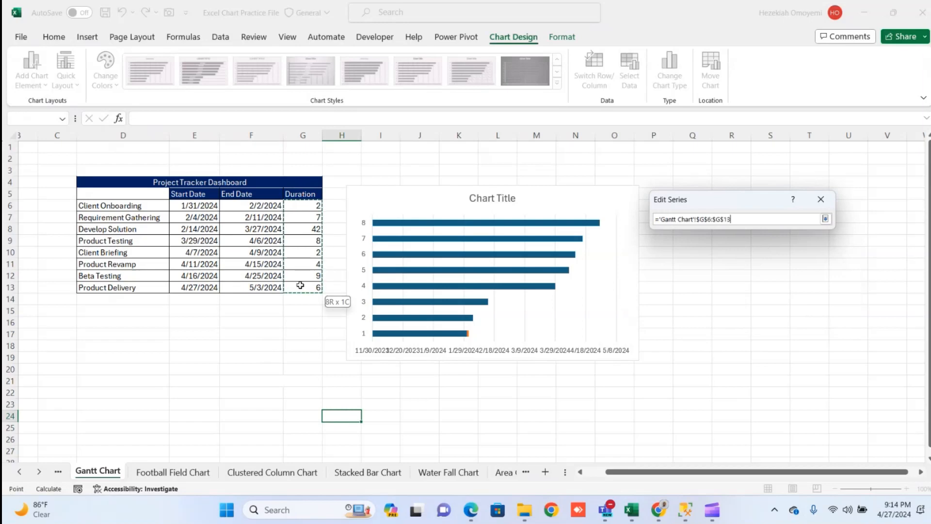
pyautogui.click(826, 218)
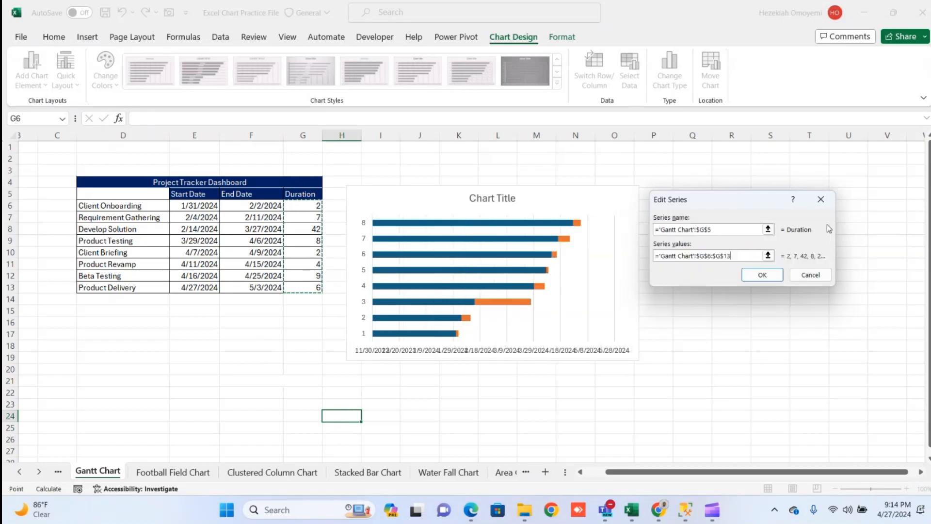
pyautogui.click(762, 274)
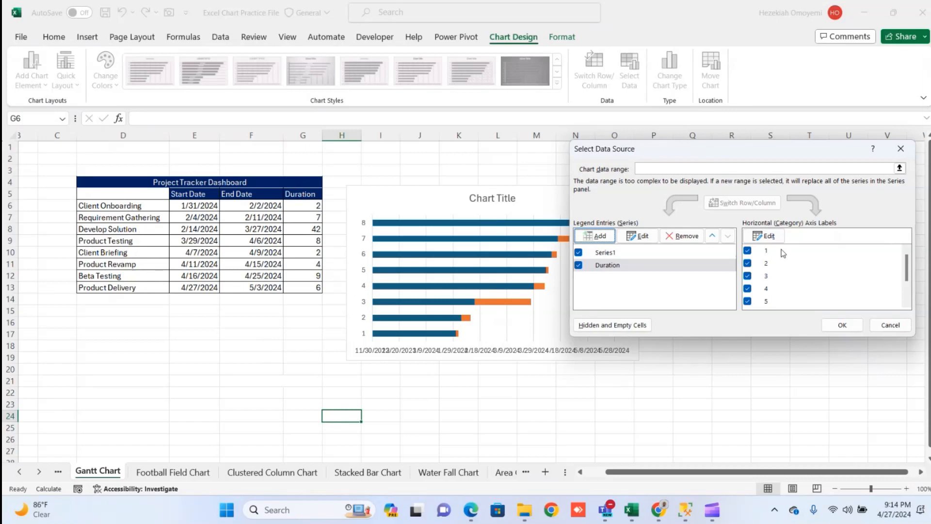
# Set the category axis labels to the task names in D6:D13, then move the chart closer to the table and widen it to about column Q
pyautogui.click(765, 238)
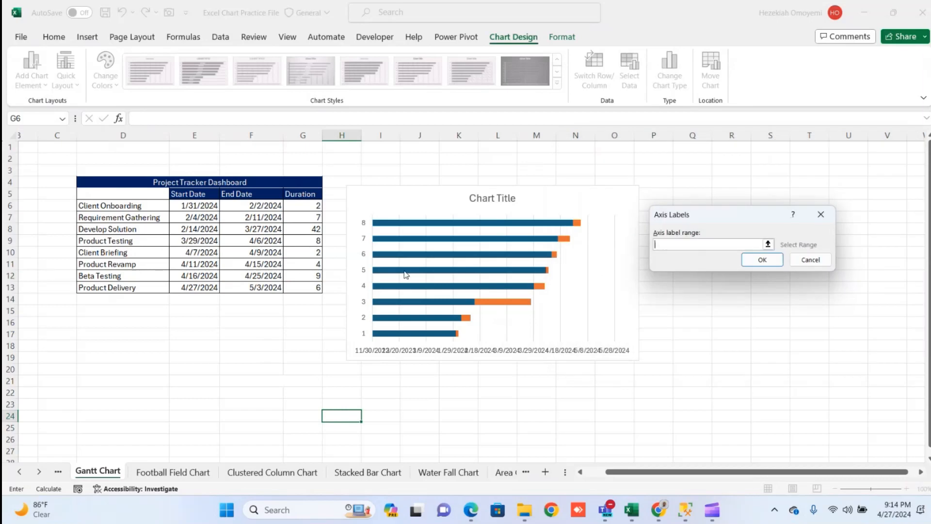
pyautogui.moveTo(99, 204); pyautogui.dragTo(112, 284)
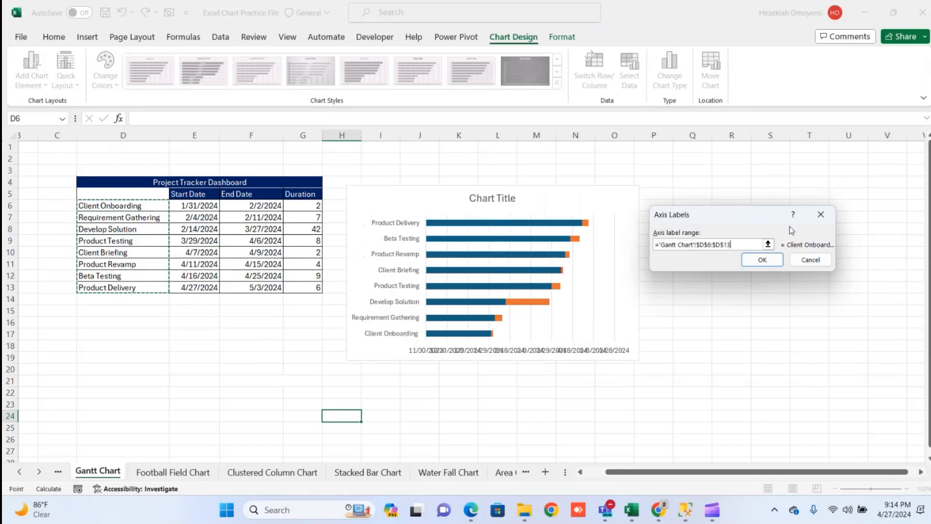
pyautogui.click(761, 258)
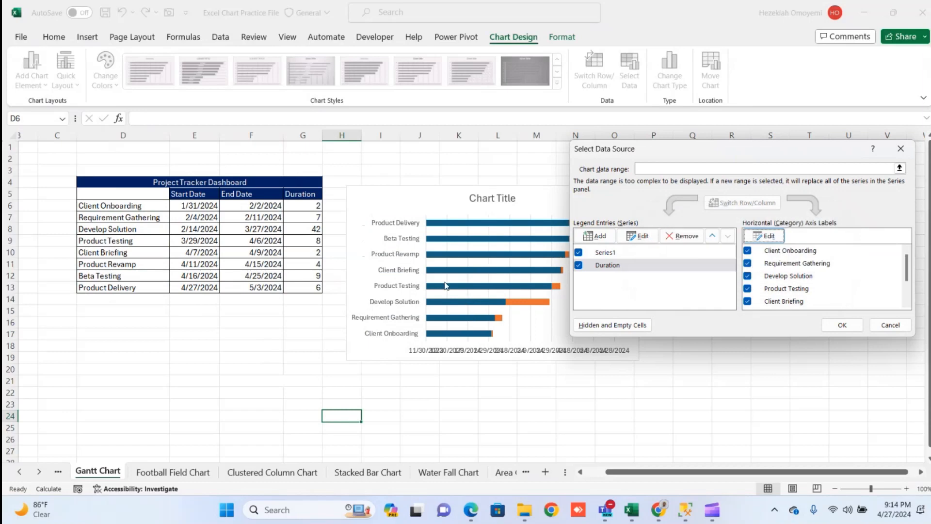
pyautogui.click(841, 325)
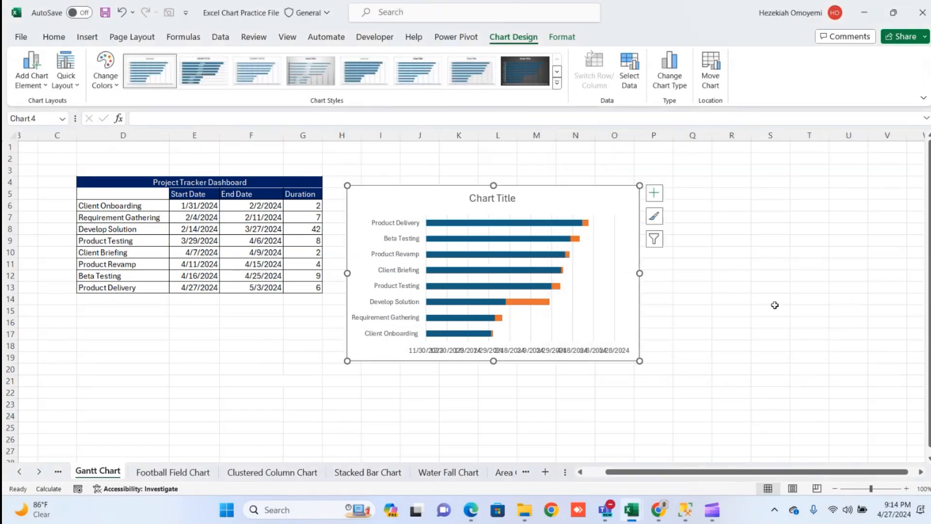
pyautogui.moveTo(625, 220); pyautogui.dragTo(615, 206)
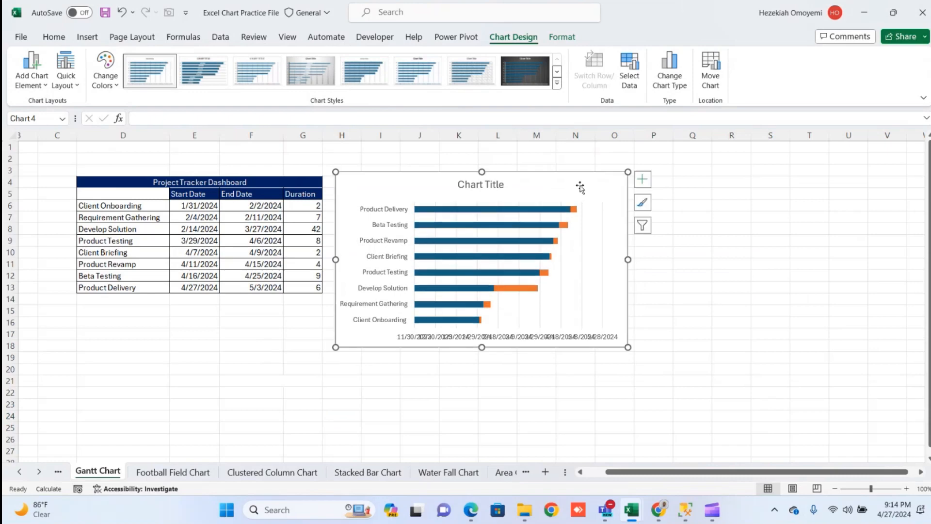
pyautogui.moveTo(628, 260); pyautogui.dragTo(682, 262)
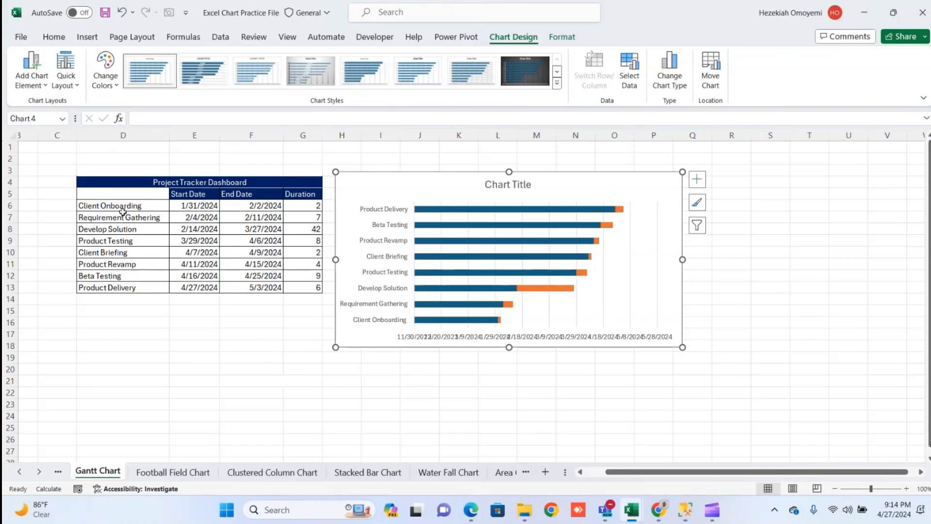
# Put the task axis categories in reverse order so Client Onboarding comes first, and close the axis formatting options
pyautogui.doubleClick(383, 217)
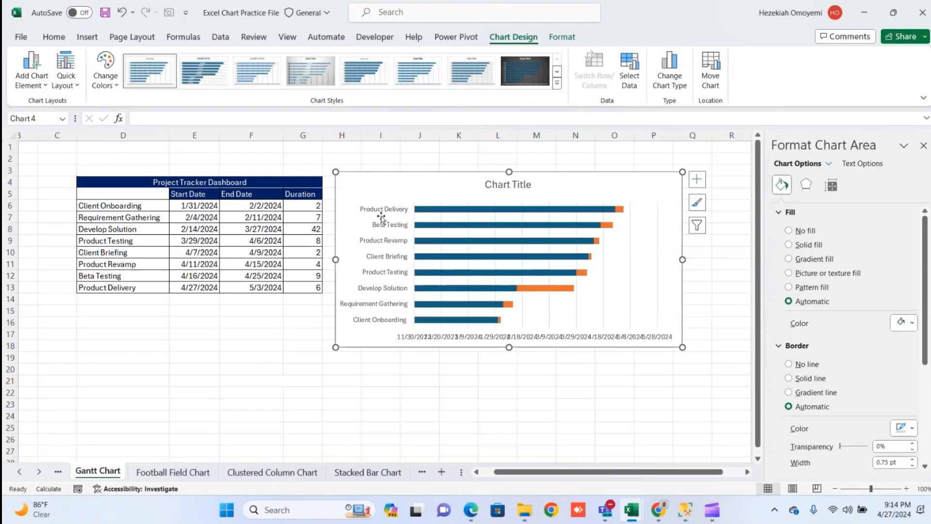
pyautogui.click(383, 217)
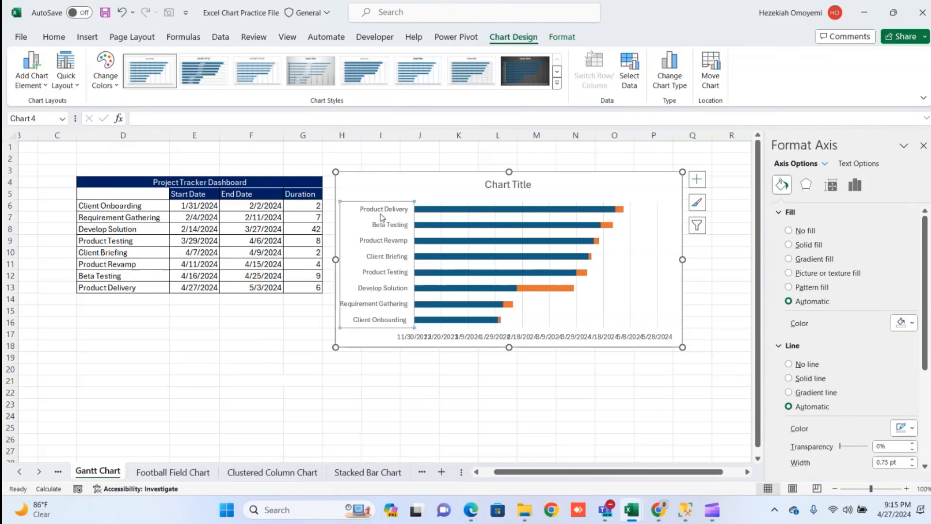
pyautogui.rightClick(382, 217)
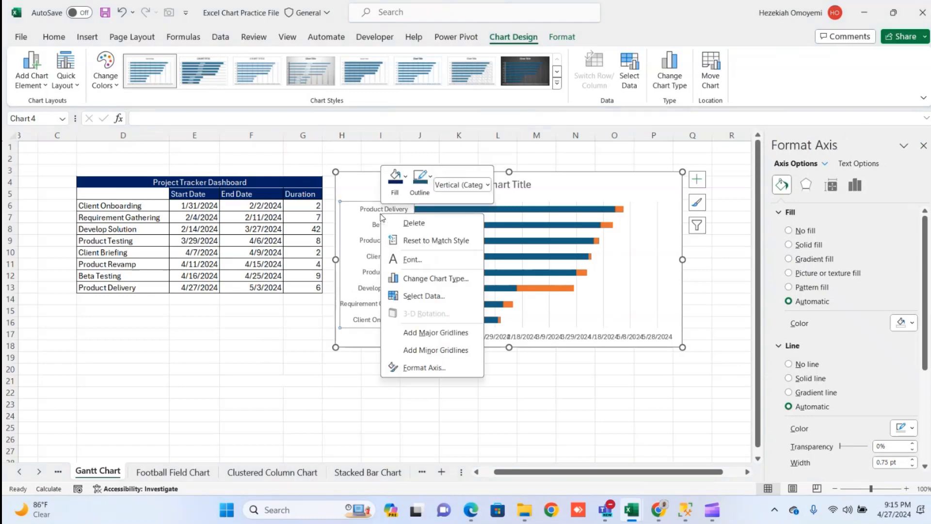
pyautogui.press('Escape')
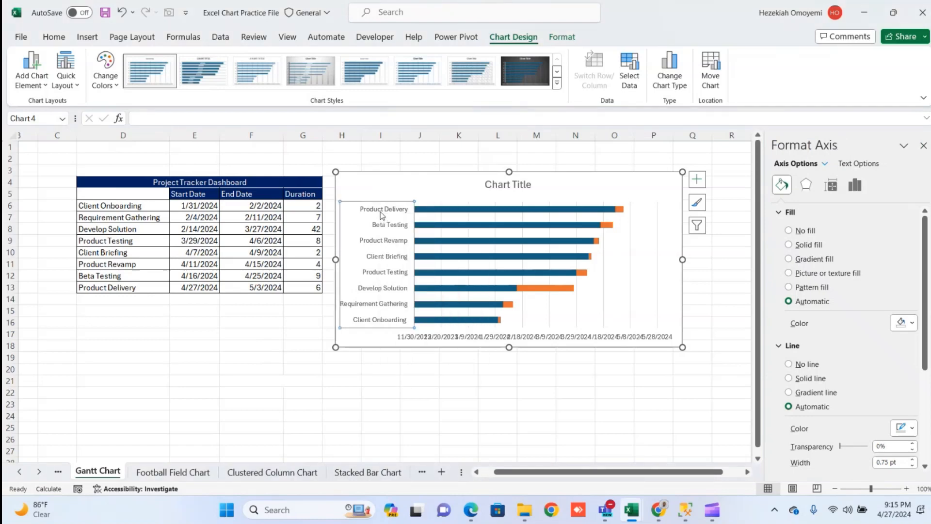
pyautogui.click(856, 186)
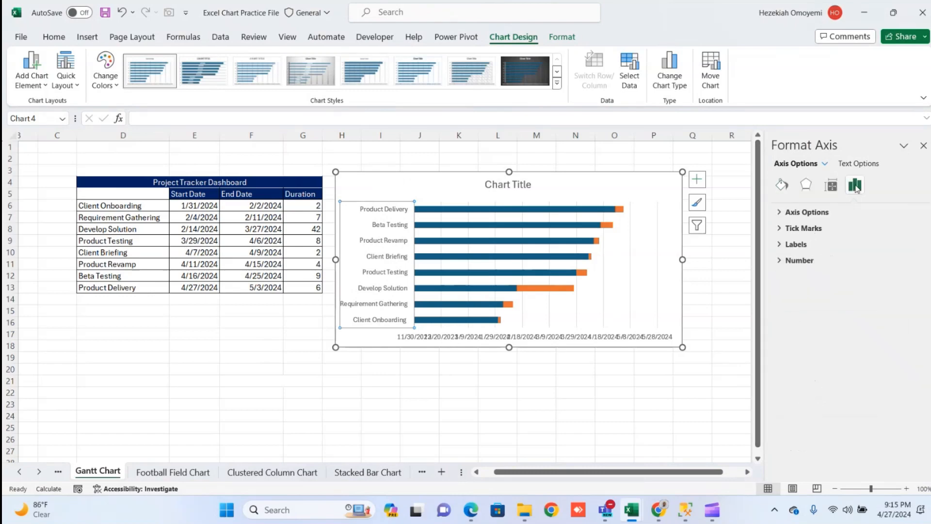
pyautogui.click(805, 212)
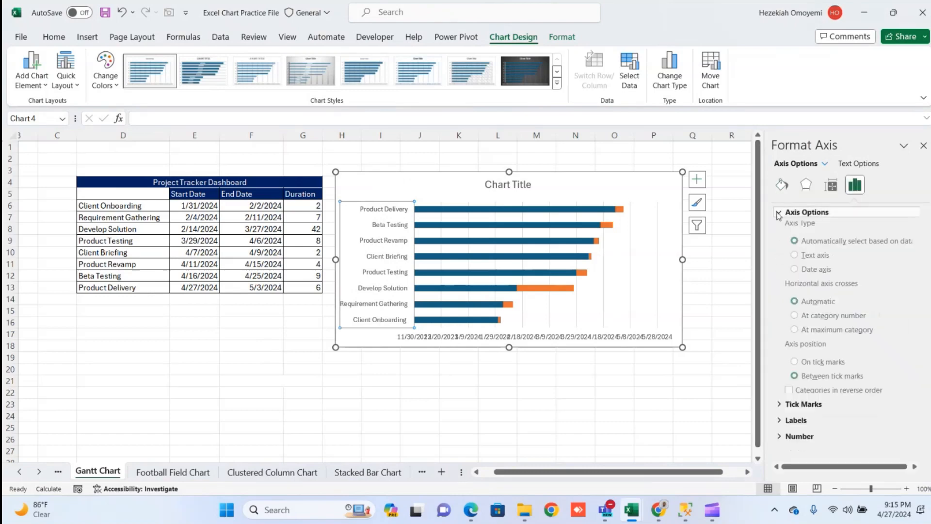
pyautogui.click(788, 394)
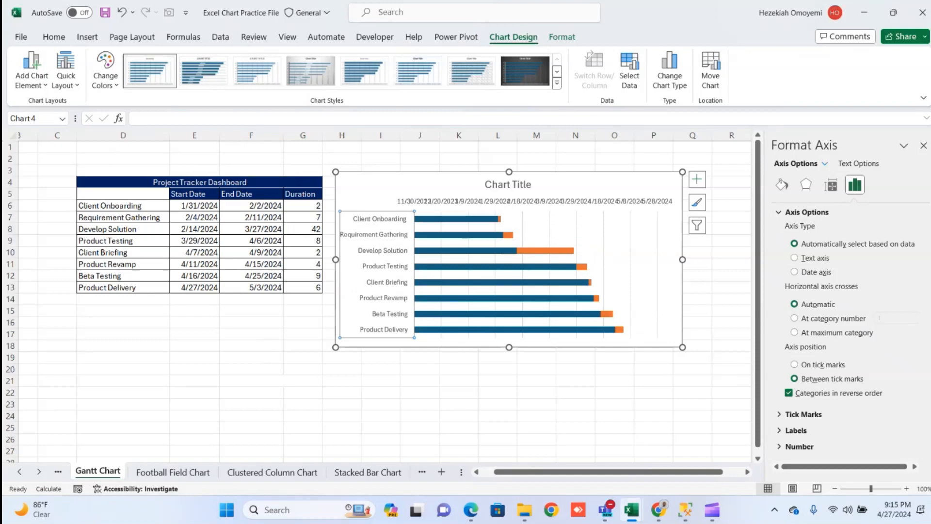
pyautogui.click(924, 146)
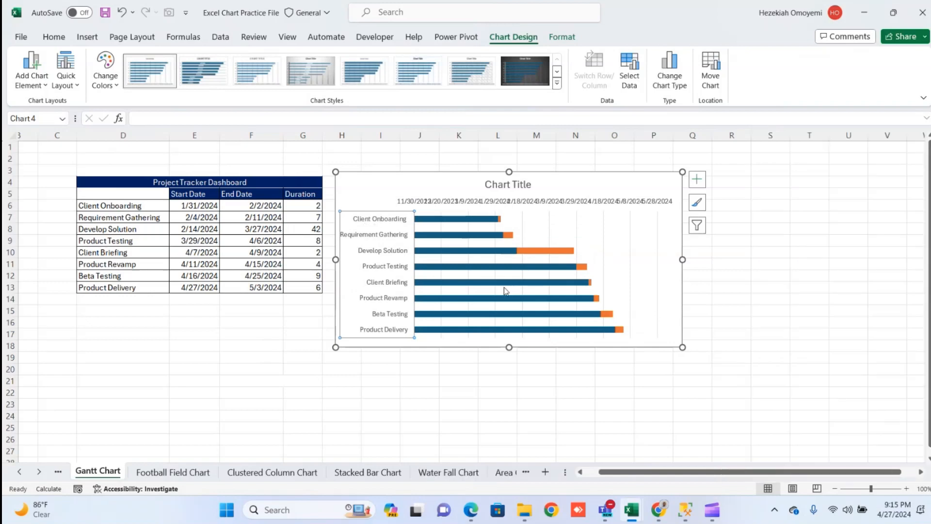
# Set the start date series bars to No Fill
pyautogui.moveTo(504, 286)
pyautogui.doubleClick(444, 219)
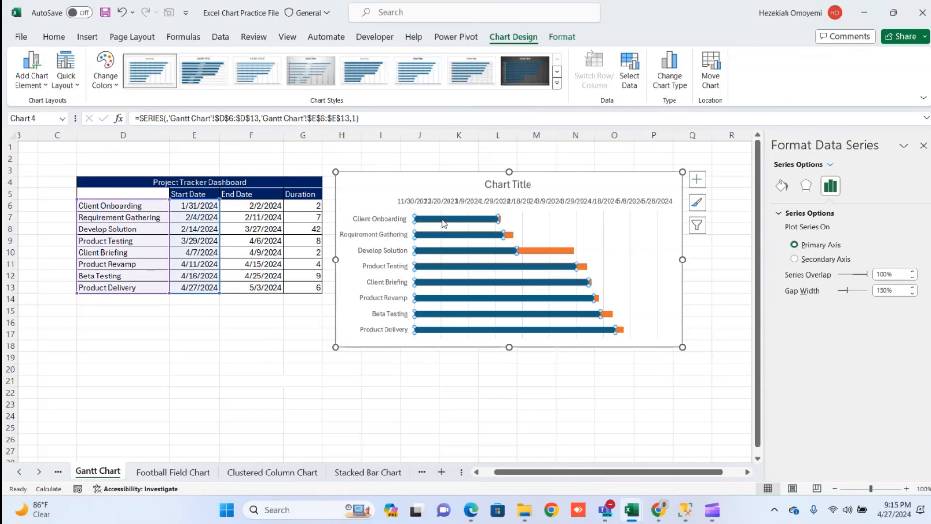
pyautogui.rightClick(444, 223)
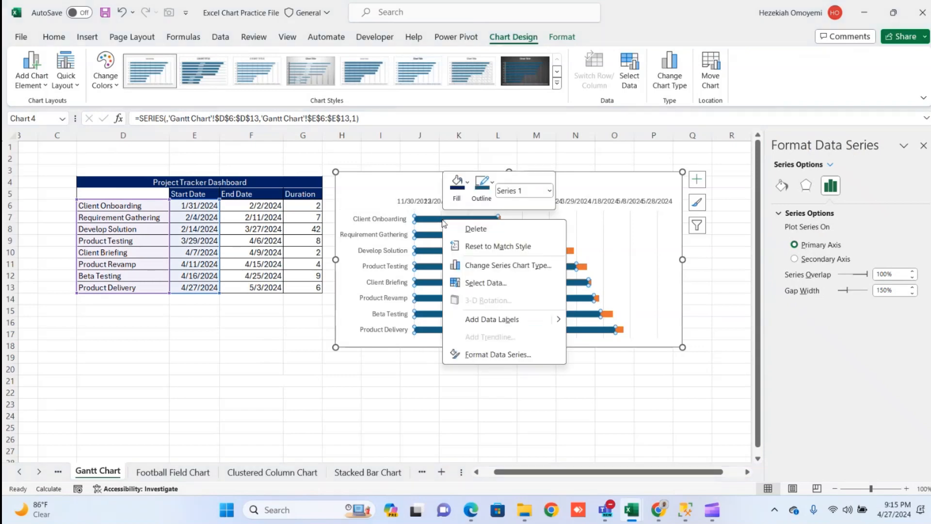
pyautogui.click(457, 188)
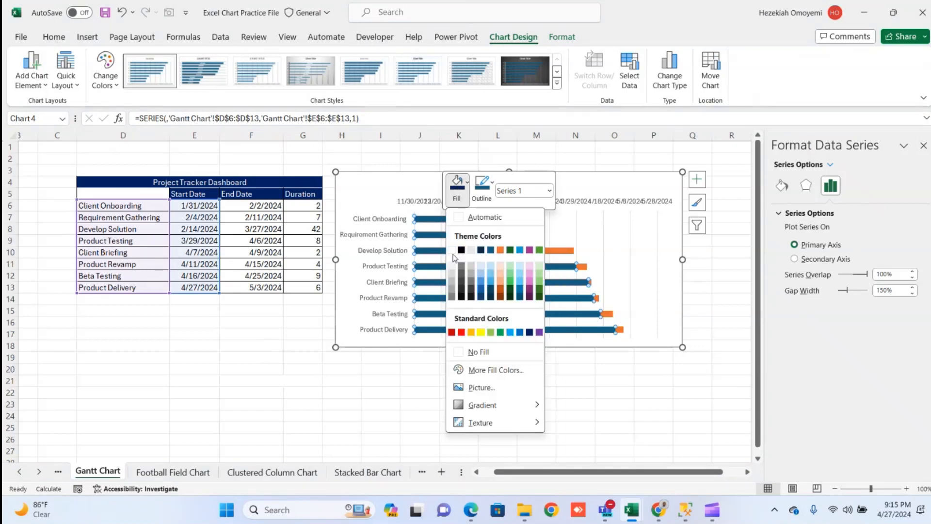
pyautogui.click(463, 352)
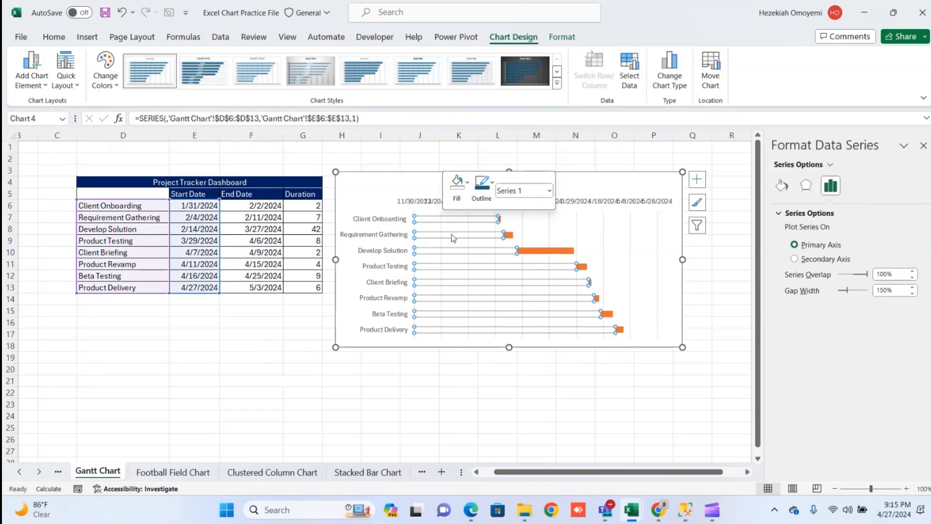
pyautogui.moveTo(441, 227)
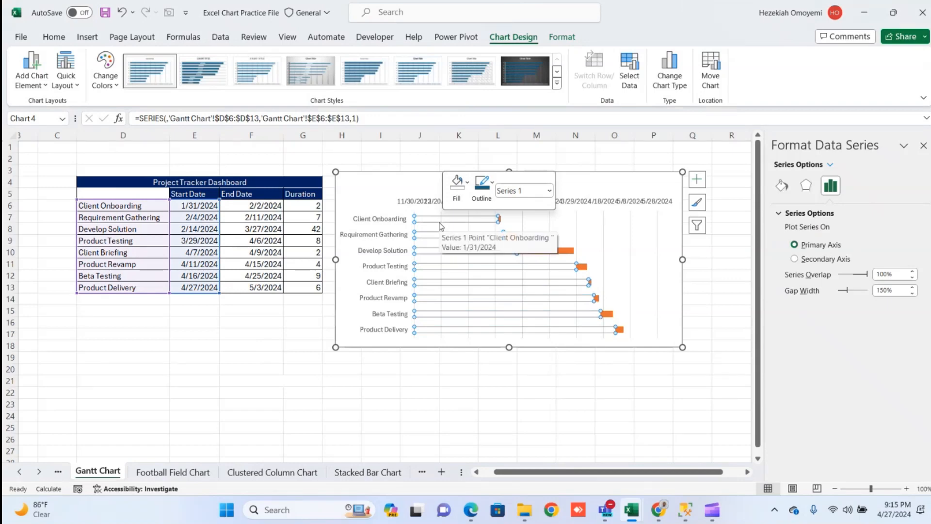
# Close the series formatting options and widen the chart to about column T to space out the date labels
pyautogui.click(550, 251)
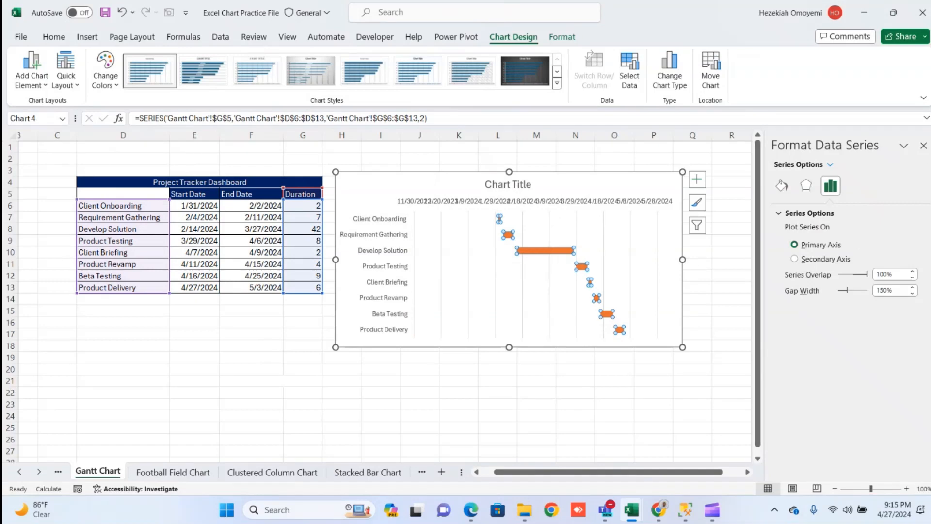
pyautogui.click(924, 145)
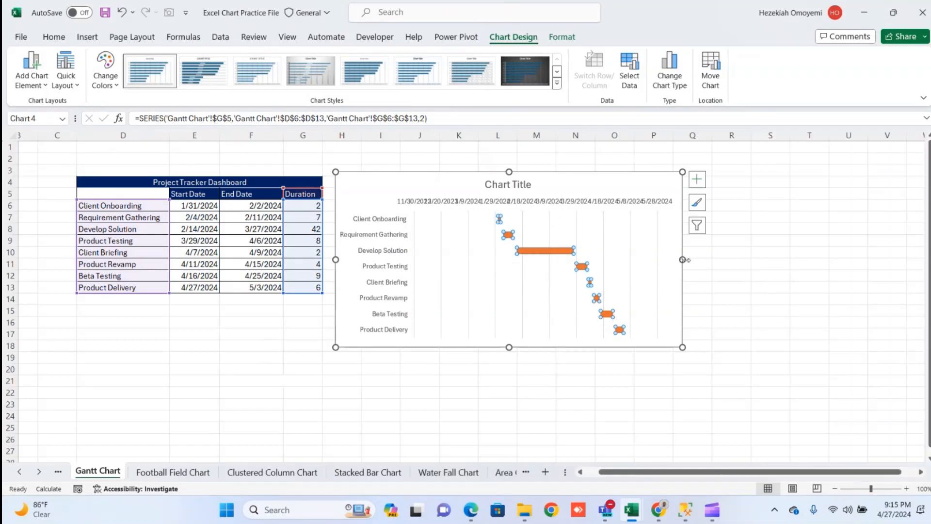
pyautogui.moveTo(684, 259); pyautogui.dragTo(808, 253)
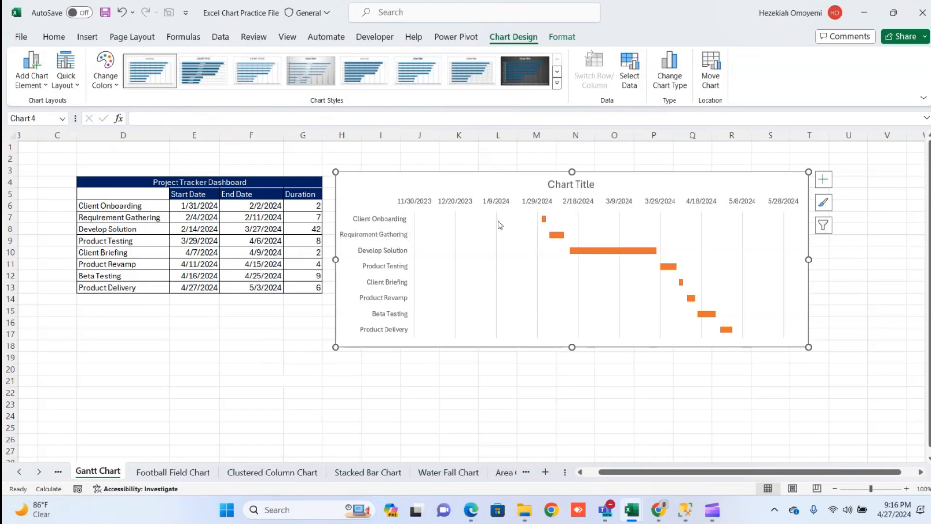
# Delete the chart title and the Gantt chart itself from the sheet
pyautogui.click(409, 203)
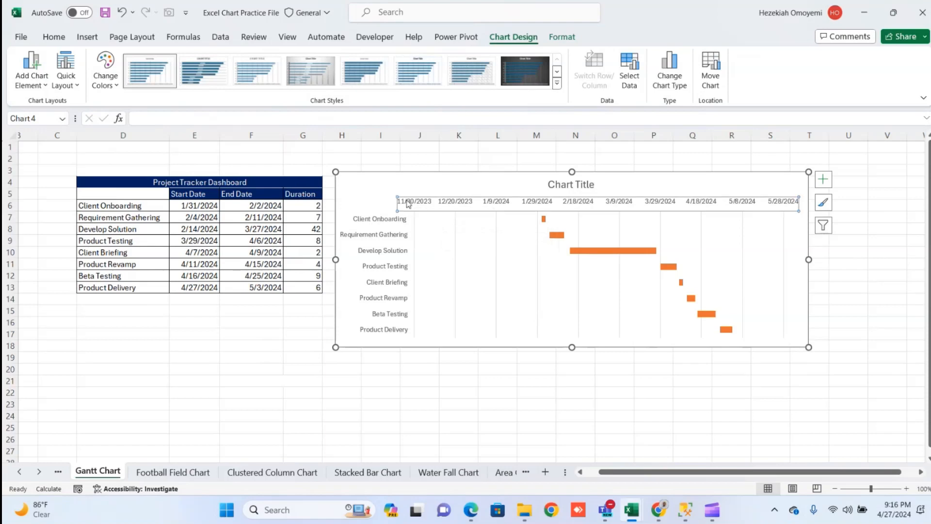
pyautogui.click(558, 191)
pyautogui.press('Delete')
pyautogui.press('Delete')
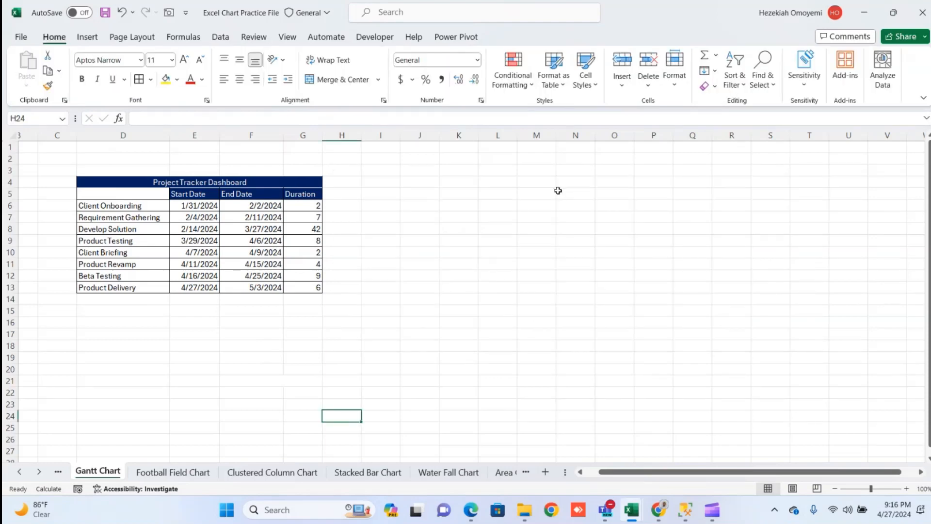
# Undo the deletion of the Gantt chart and select its date axis
pyautogui.hotkey('ctrl', 'z')
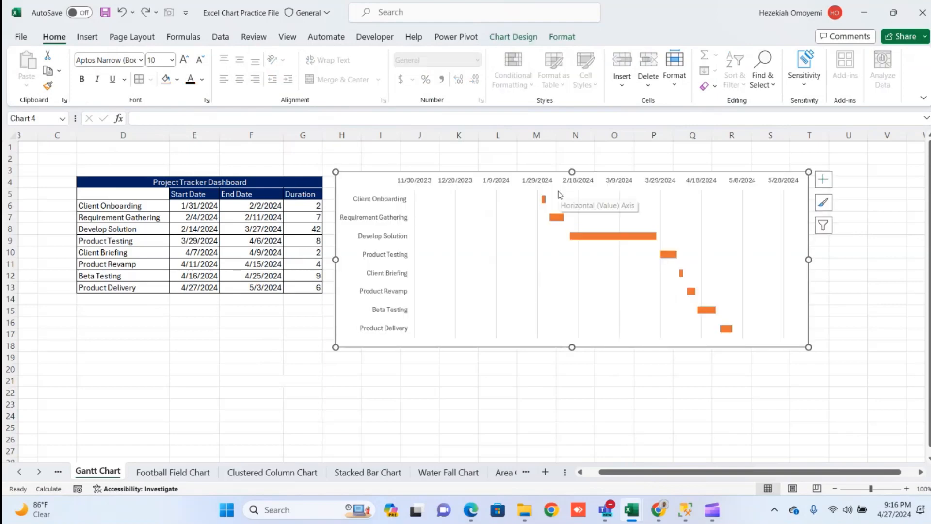
pyautogui.click(459, 185)
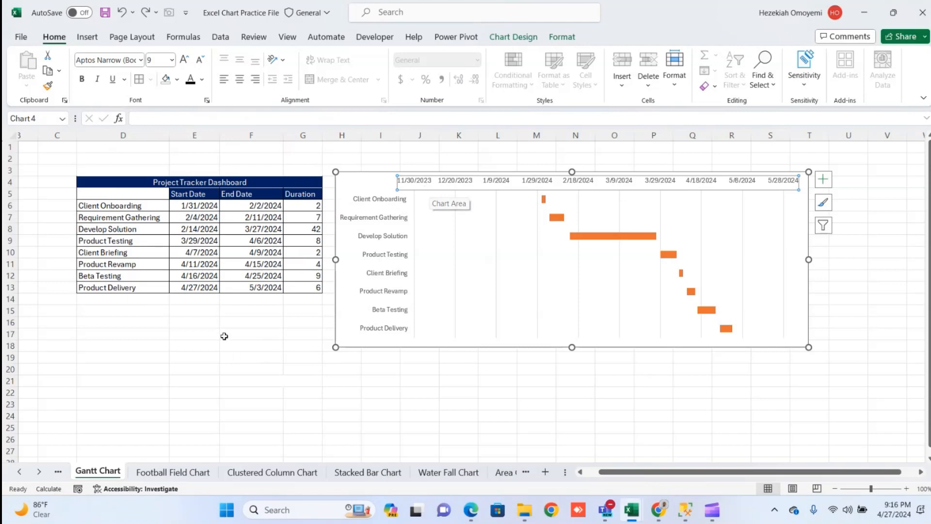
# Enter =E6 in cell E15 and =F13 in cell F15 to get the project's first start and last end dates as serial numbers
pyautogui.click(192, 309)
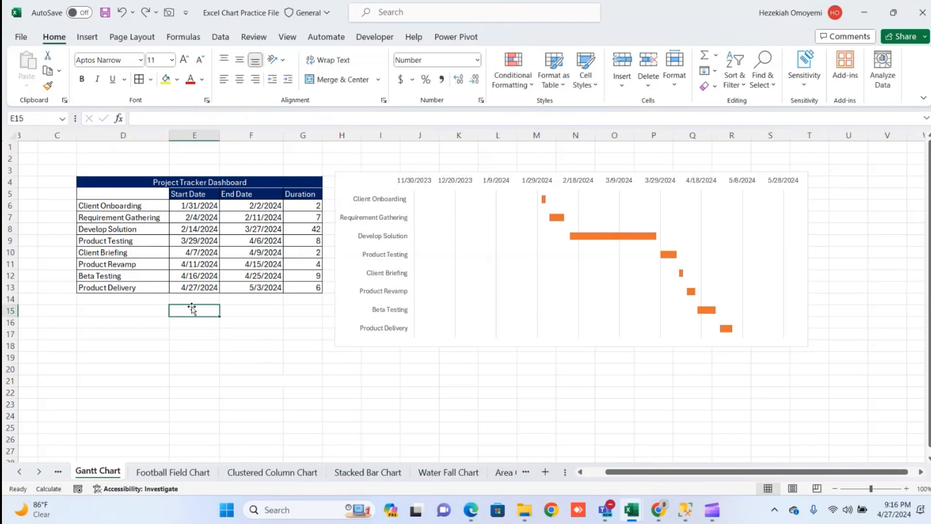
pyautogui.write('=')
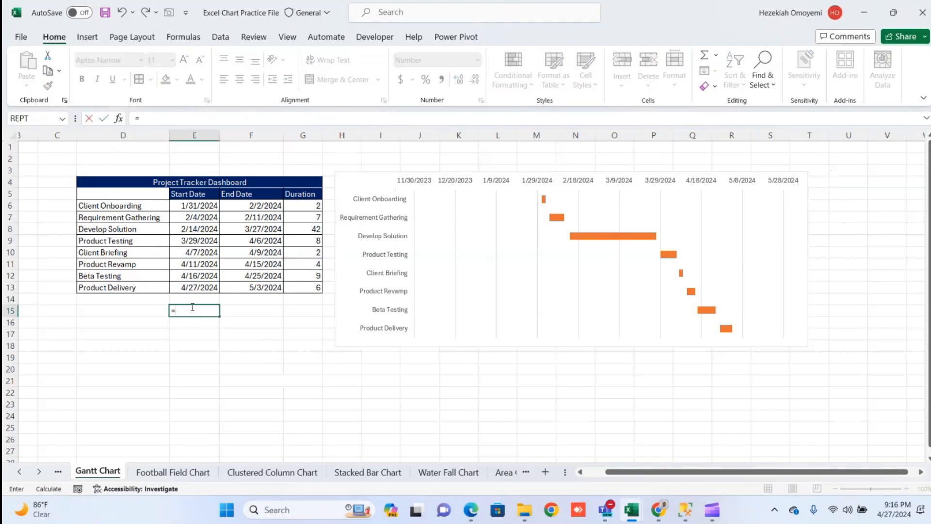
pyautogui.click(194, 205)
pyautogui.press('Return')
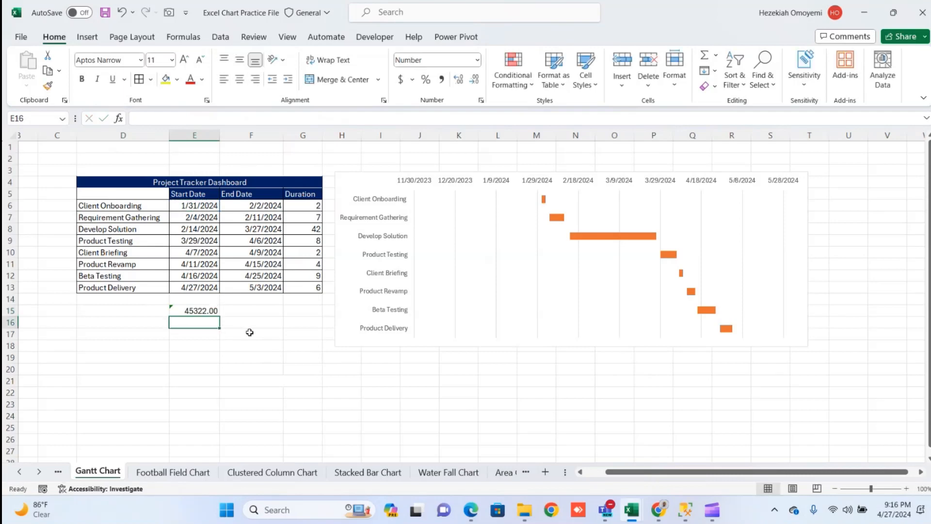
pyautogui.click(262, 311)
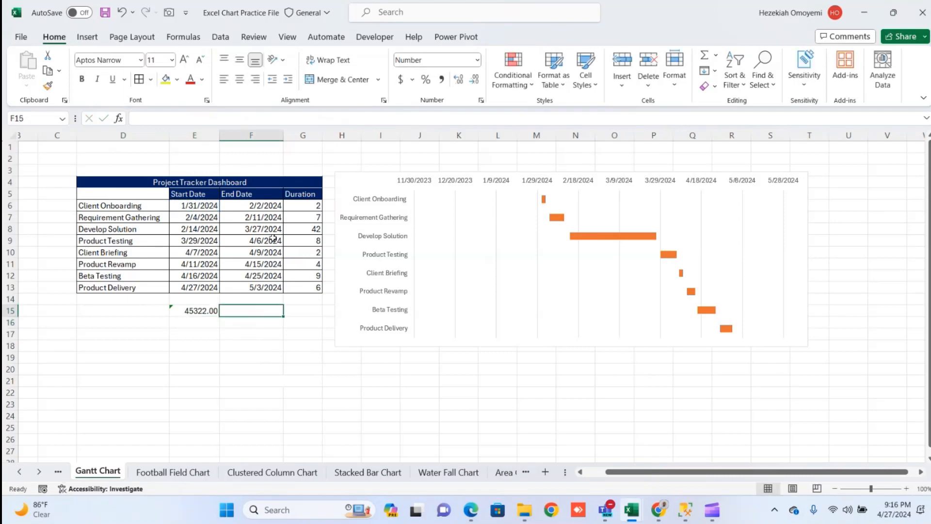
pyautogui.write('=')
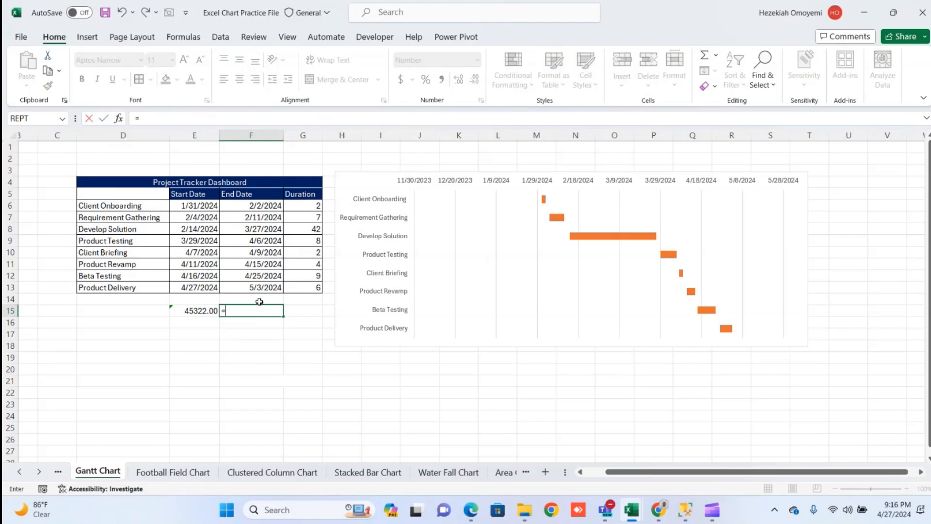
pyautogui.click(262, 287)
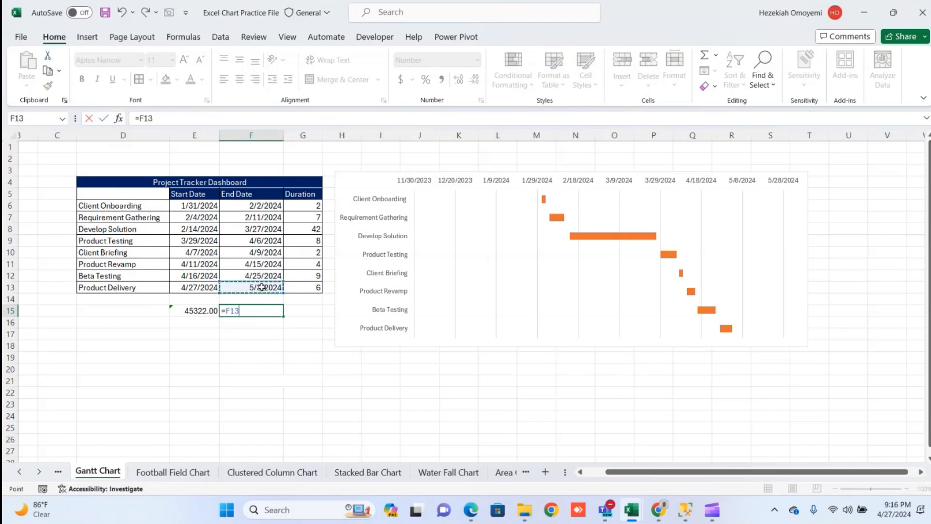
pyautogui.press('Return')
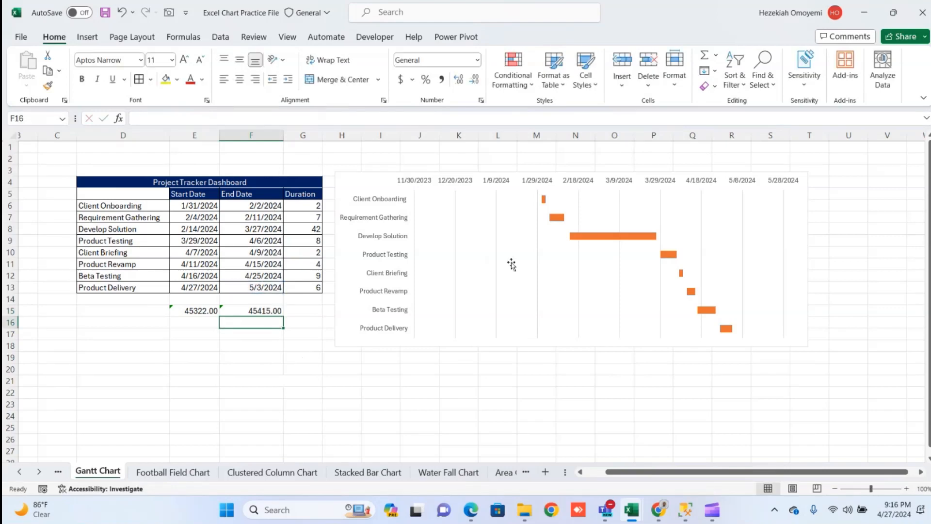
# Open the Gantt chart's date axis formatting options and set the minimum bound to 45322
pyautogui.click(569, 183)
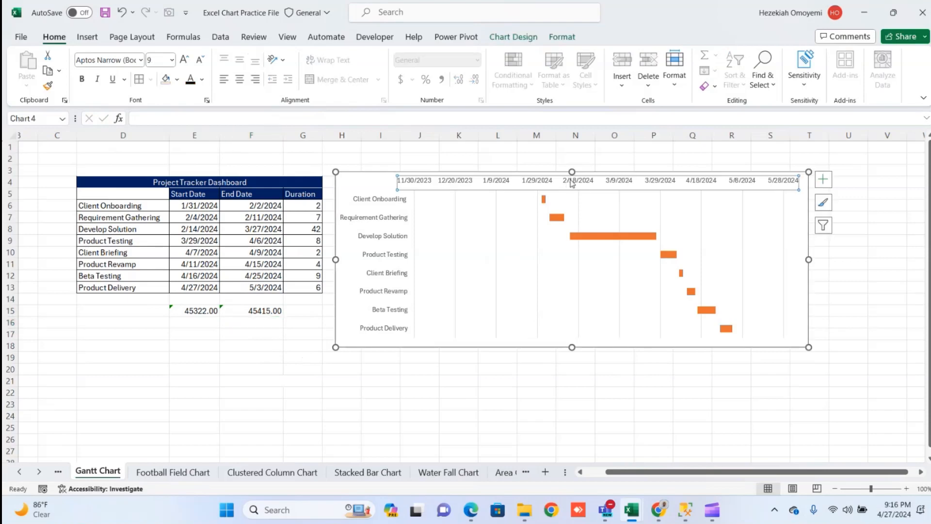
pyautogui.rightClick(571, 183)
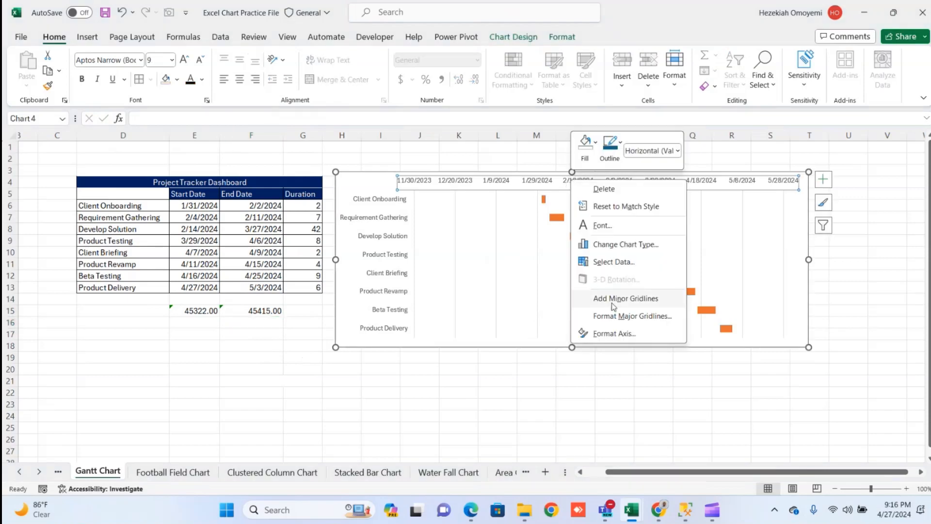
pyautogui.click(629, 334)
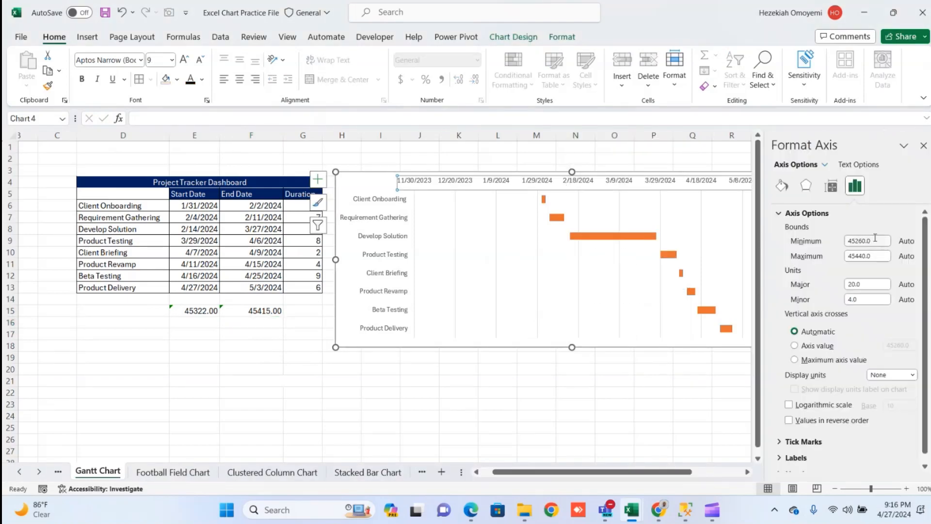
pyautogui.click(876, 238)
pyautogui.press('BackSpace')
pyautogui.press('BackSpace')
pyautogui.press('BackSpace')
pyautogui.press('BackSpace')
pyautogui.press('BackSpace')
pyautogui.press('BackSpace')
# Set the date axis maximum bound to 45415 and close the axis formatting options
pyautogui.doubleClick(871, 256)
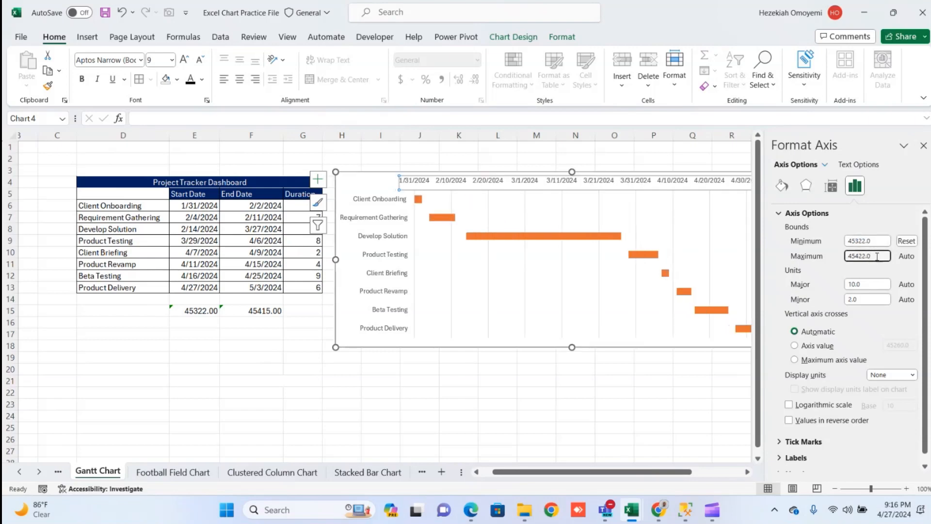
pyautogui.write('45422')
pyautogui.press('BackSpace')
pyautogui.press('BackSpace')
pyautogui.press('BackSpace')
pyautogui.press('BackSpace')
pyautogui.write('5415')
pyautogui.press('Return')
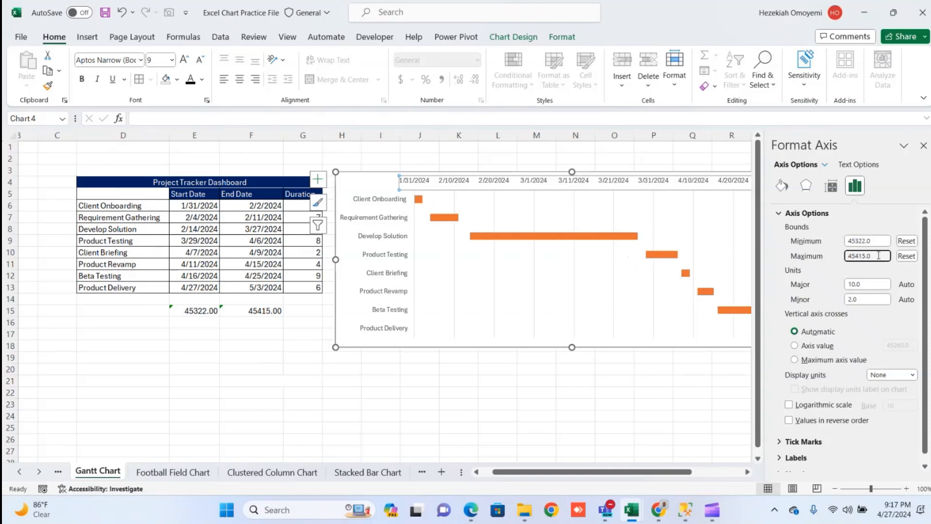
pyautogui.click(925, 146)
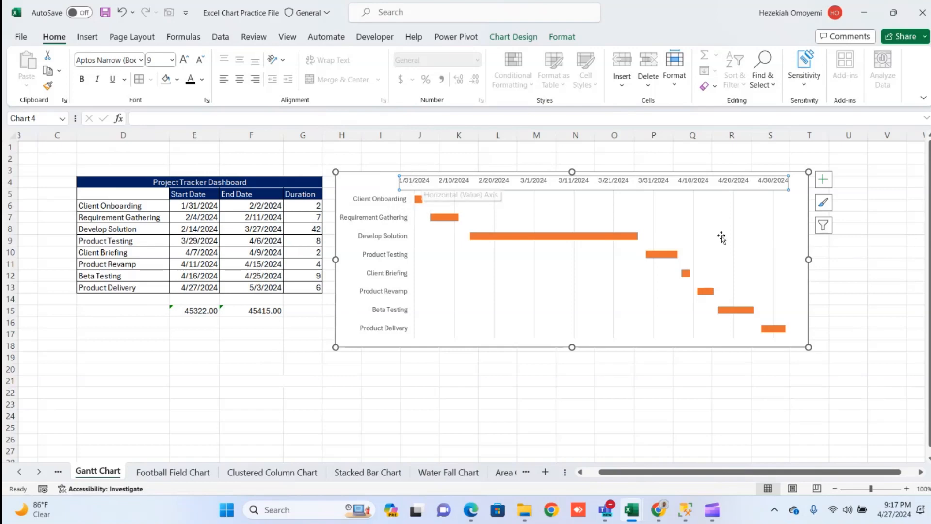
# Widen the Gantt chart to about the end of column V and select its task axis labels
pyautogui.moveTo(809, 259); pyautogui.dragTo(897, 262)
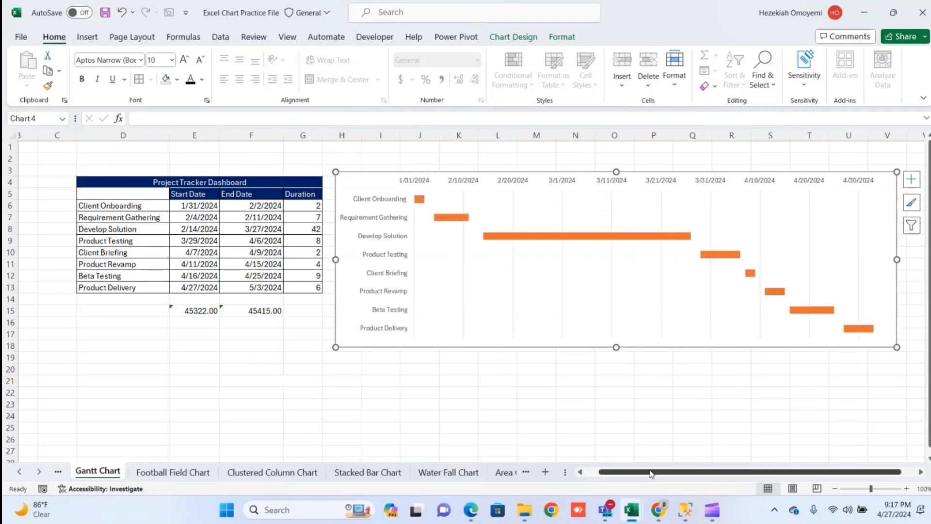
pyautogui.moveTo(651, 473); pyautogui.dragTo(693, 478)
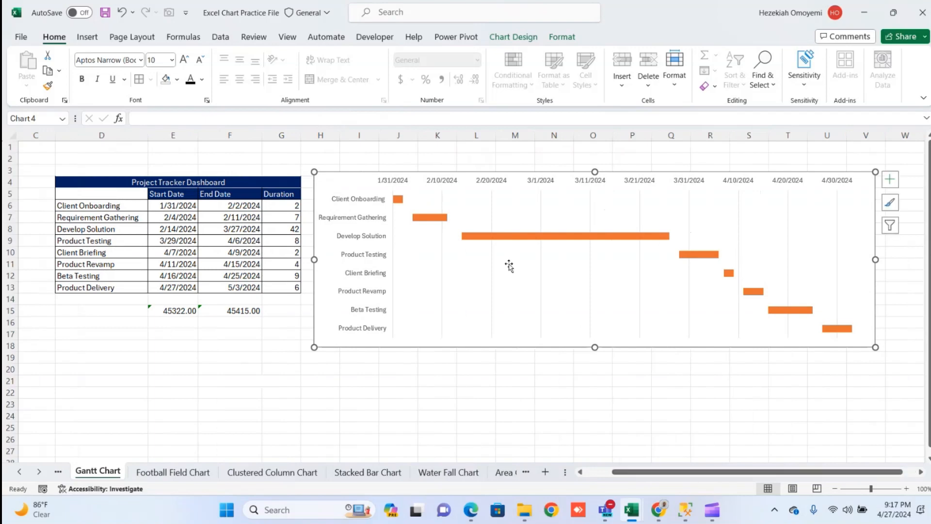
pyautogui.doubleClick(359, 200)
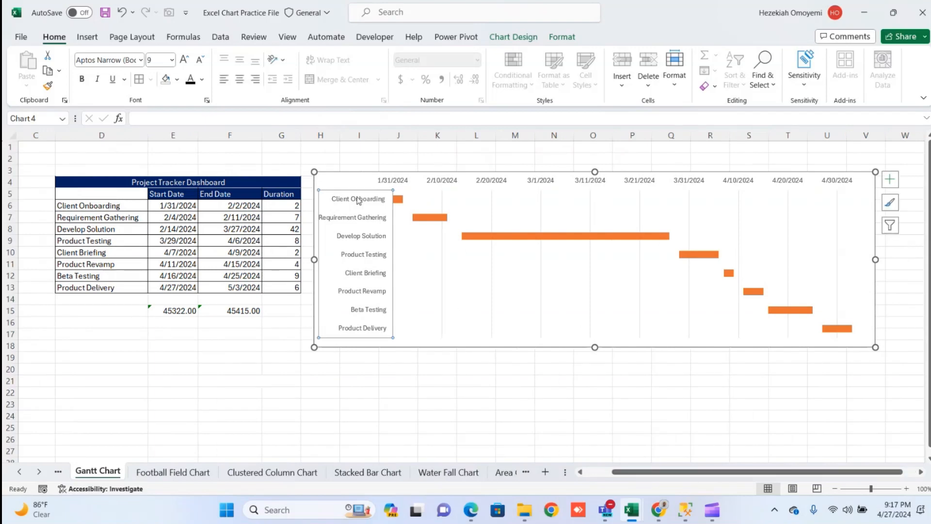
# Make both the task-name labels and the date axis labels of the Gantt chart bold
pyautogui.click(53, 37)
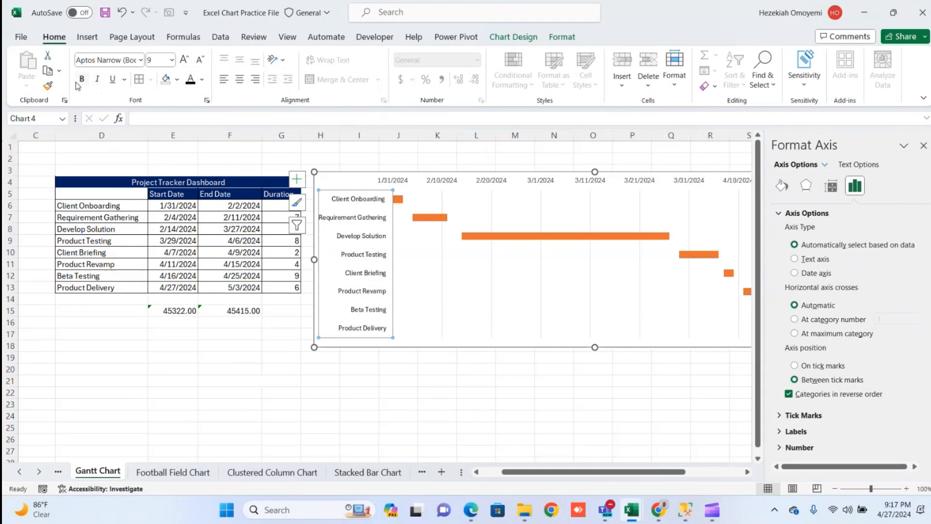
pyautogui.click(82, 78)
pyautogui.click(543, 184)
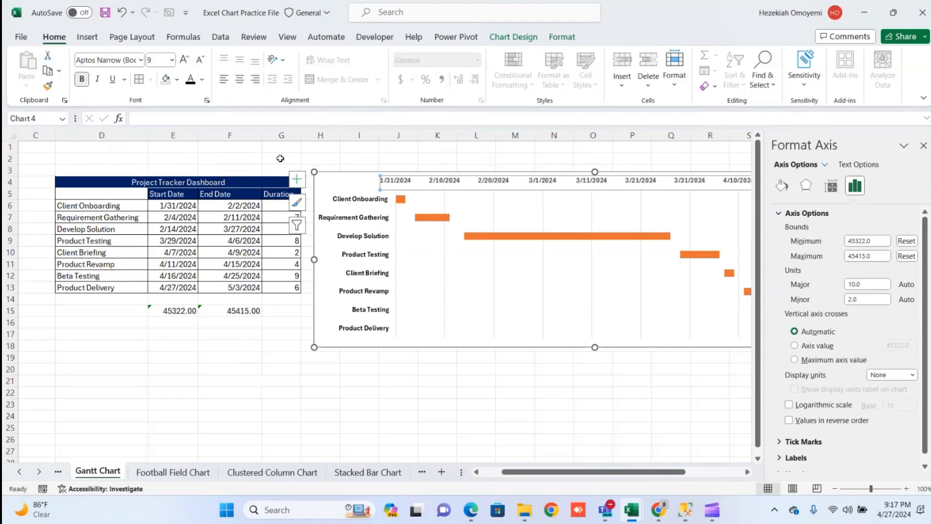
pyautogui.click(580, 370)
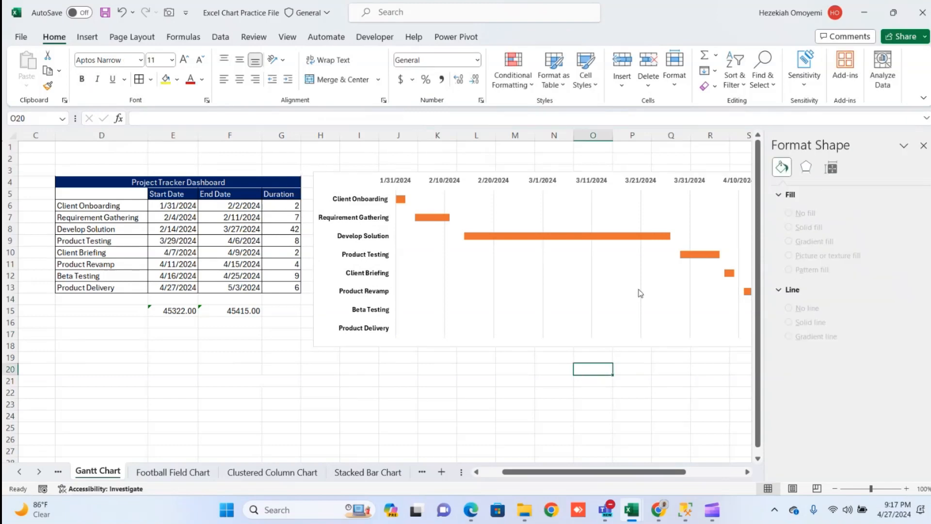
# Delete the vertical major gridlines from the Gantt chart's plot area
pyautogui.click(637, 282)
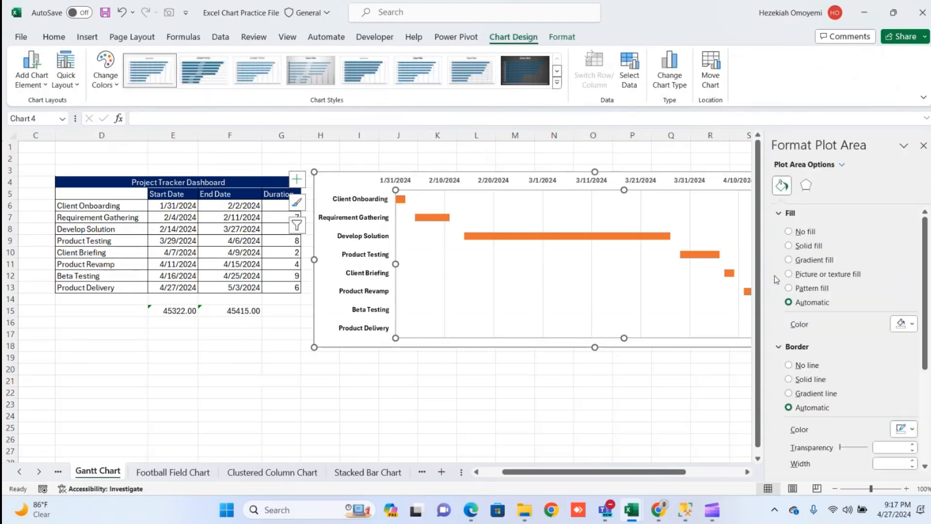
pyautogui.click(924, 145)
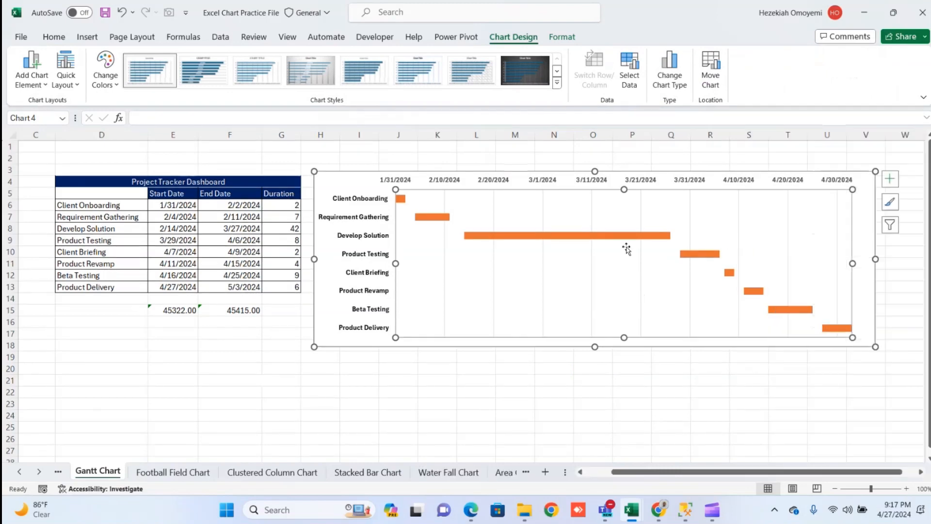
pyautogui.click(641, 255)
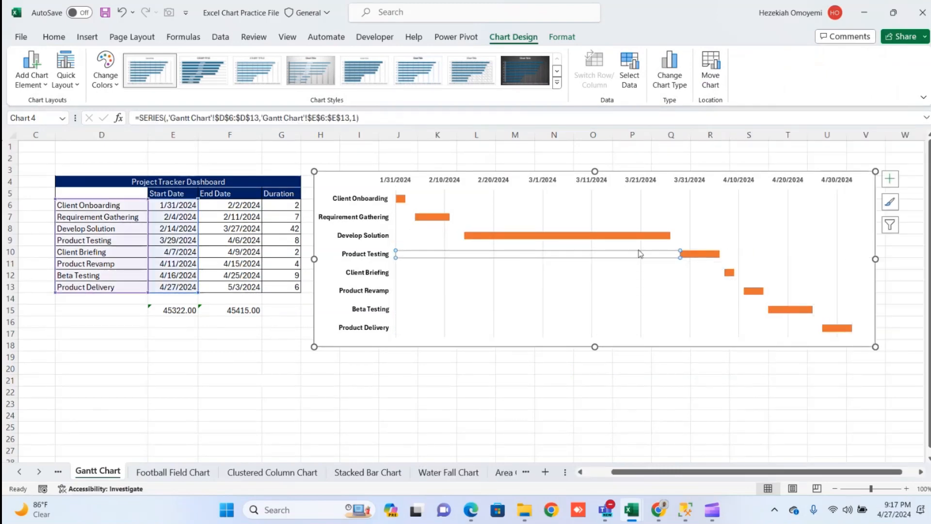
pyautogui.click(639, 203)
pyautogui.doubleClick(639, 203)
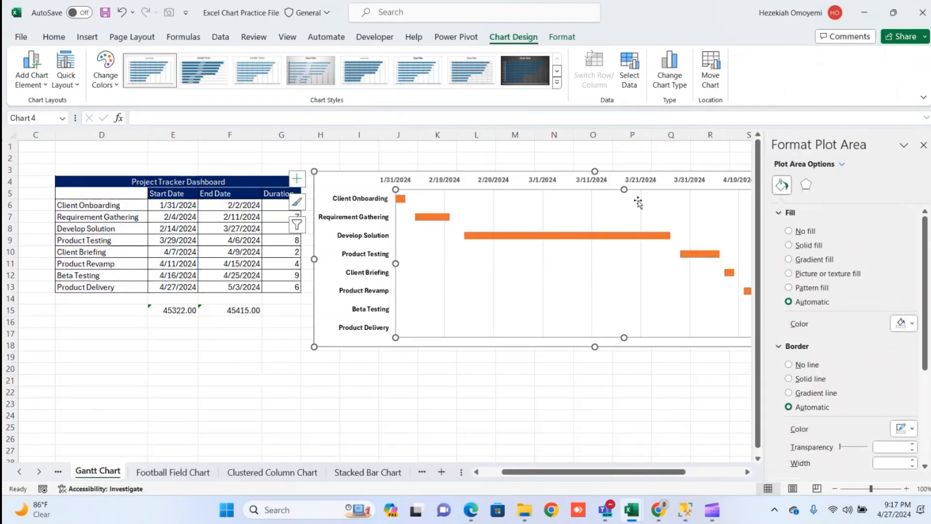
pyautogui.click(592, 221)
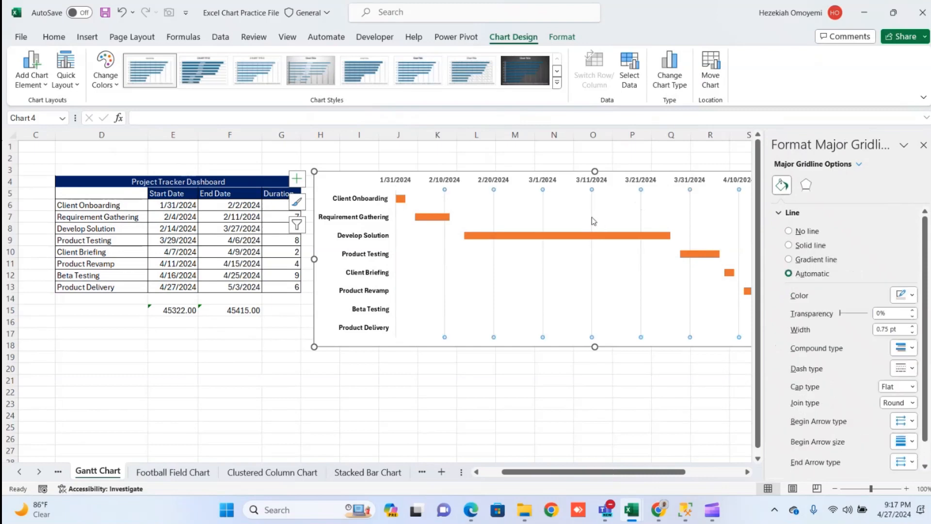
pyautogui.press('Delete')
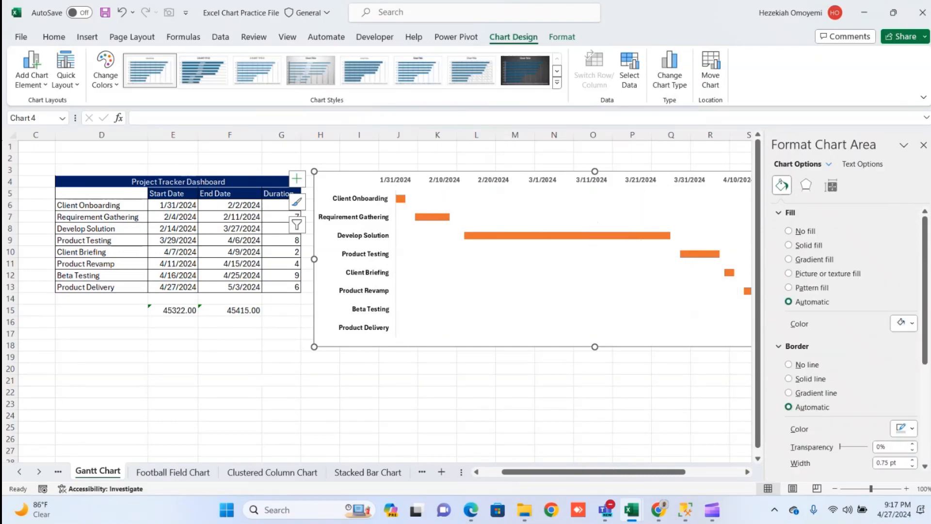
pyautogui.click(923, 146)
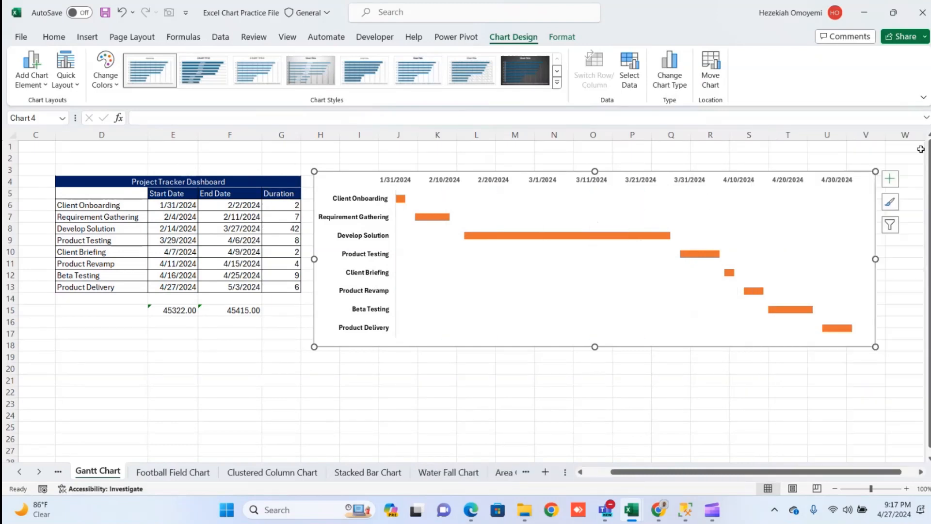
# Widen the Duration bars by setting the data series' gap width to 4%
pyautogui.click(540, 236)
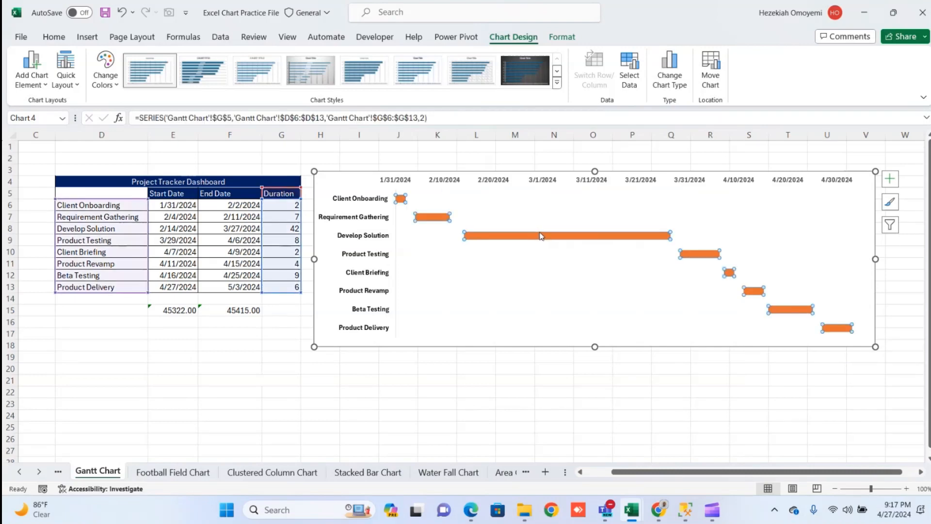
pyautogui.rightClick(541, 237)
pyautogui.click(589, 370)
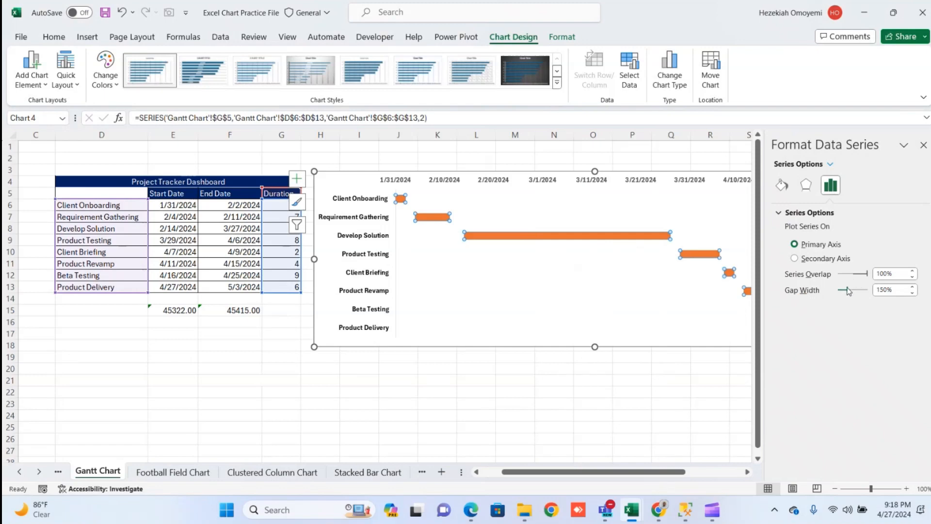
pyautogui.moveTo(847, 291); pyautogui.dragTo(837, 291)
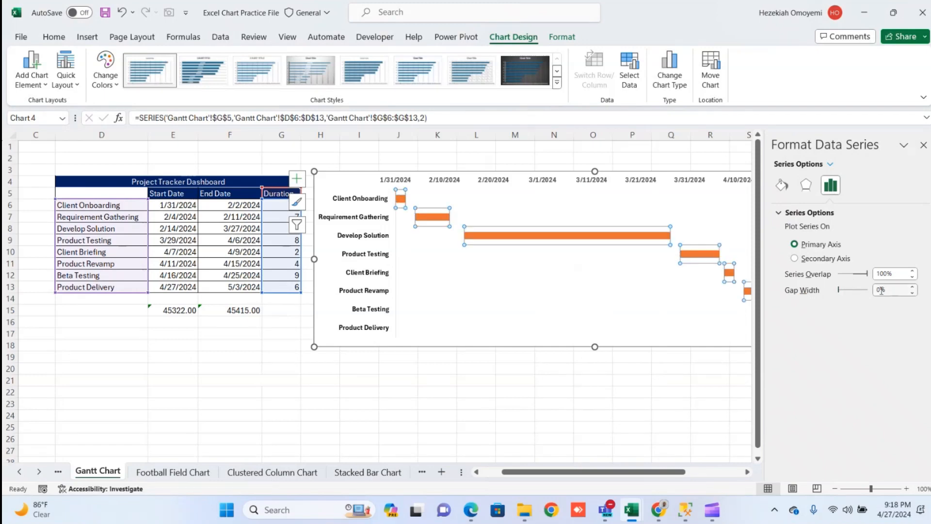
pyautogui.click(914, 287)
pyautogui.click(913, 287)
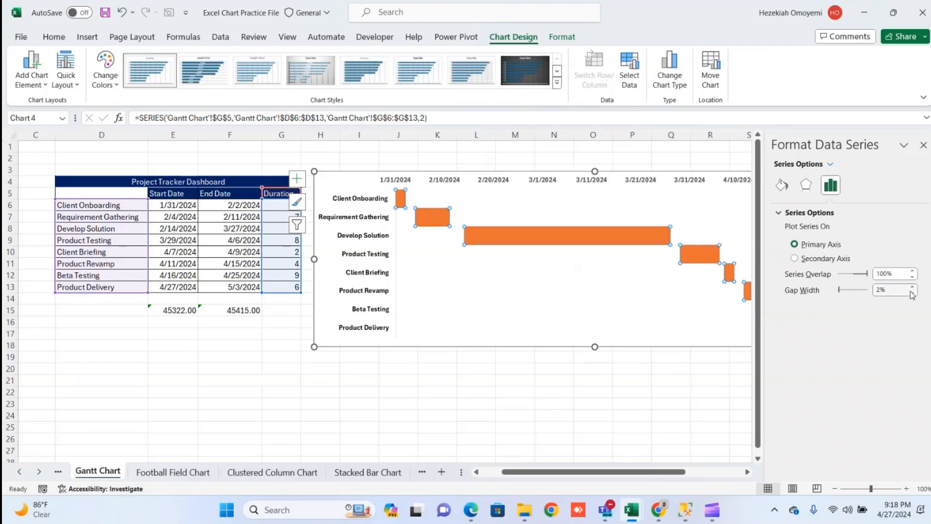
pyautogui.click(914, 288)
pyautogui.click(913, 287)
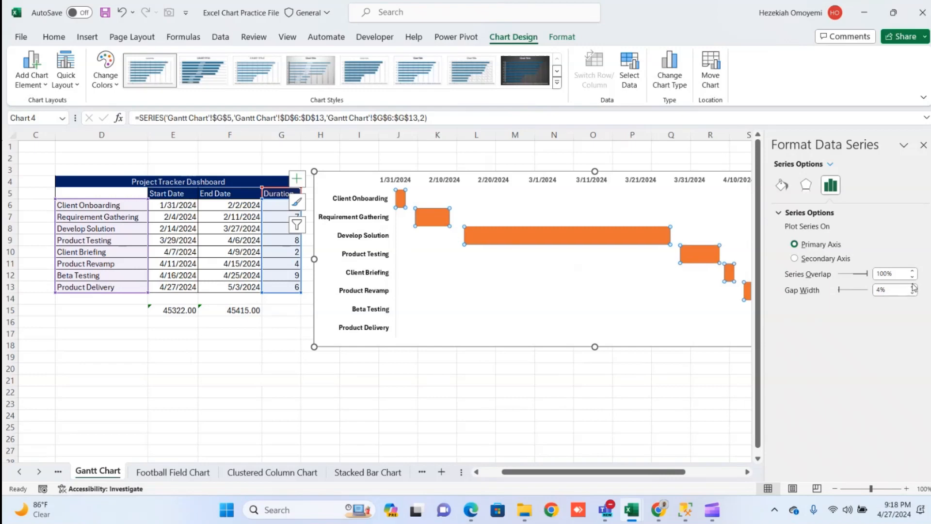
pyautogui.click(924, 144)
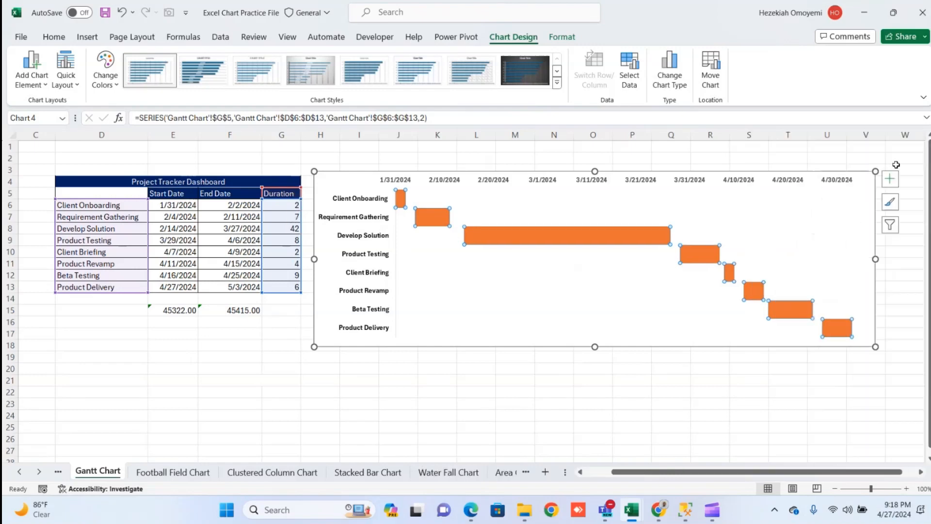
# Add plain data labels to the Duration bars of the Gantt chart
pyautogui.rightClick(552, 235)
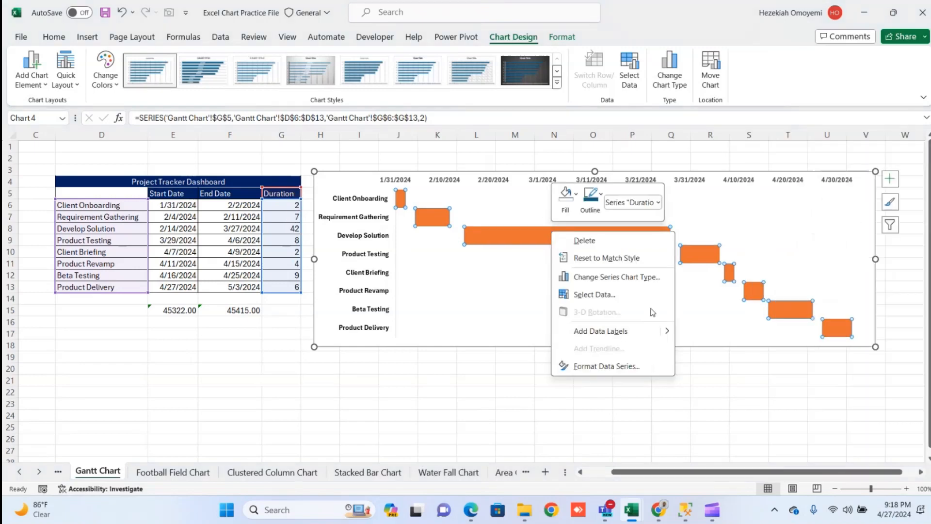
pyautogui.moveTo(668, 331)
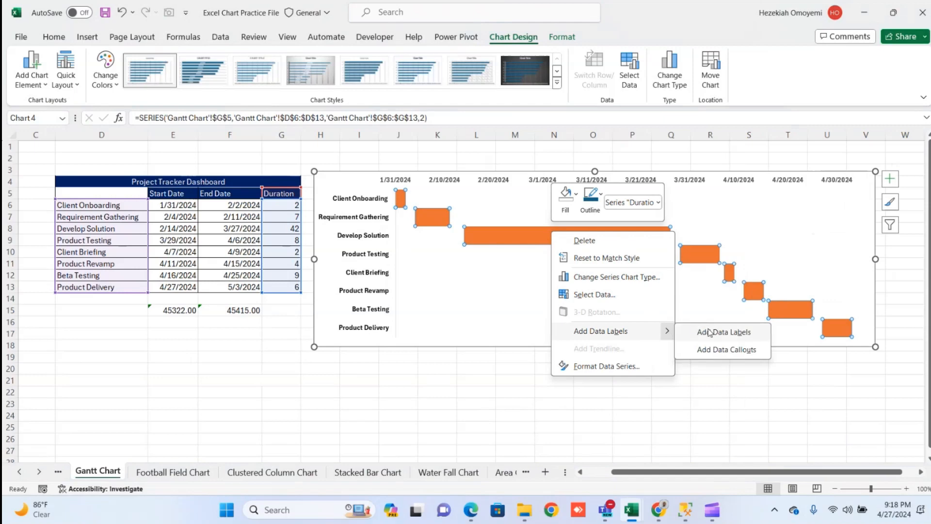
pyautogui.click(708, 332)
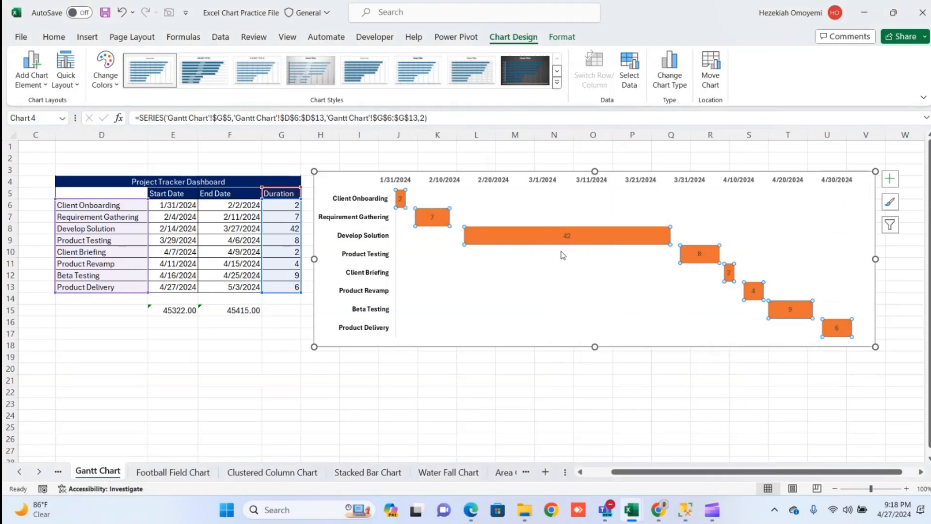
pyautogui.doubleClick(401, 198)
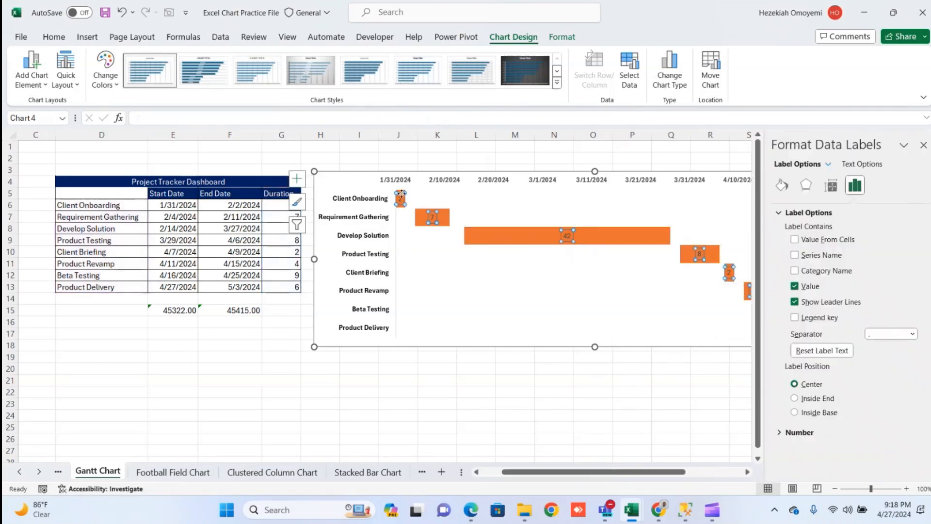
pyautogui.click(400, 196)
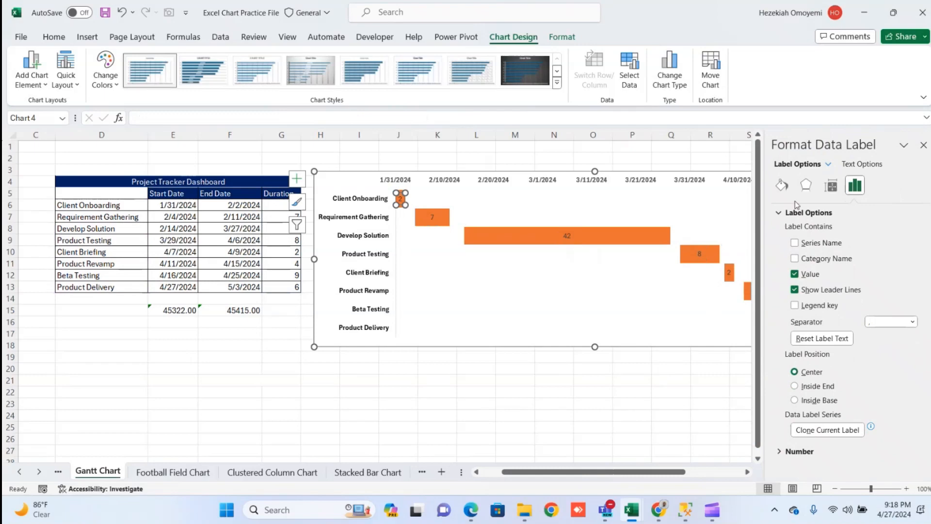
pyautogui.click(782, 185)
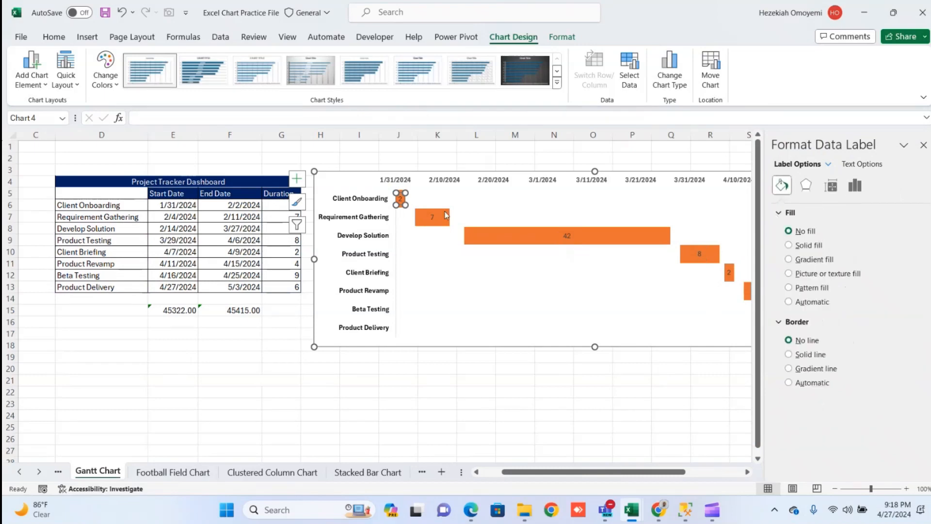
pyautogui.click(405, 218)
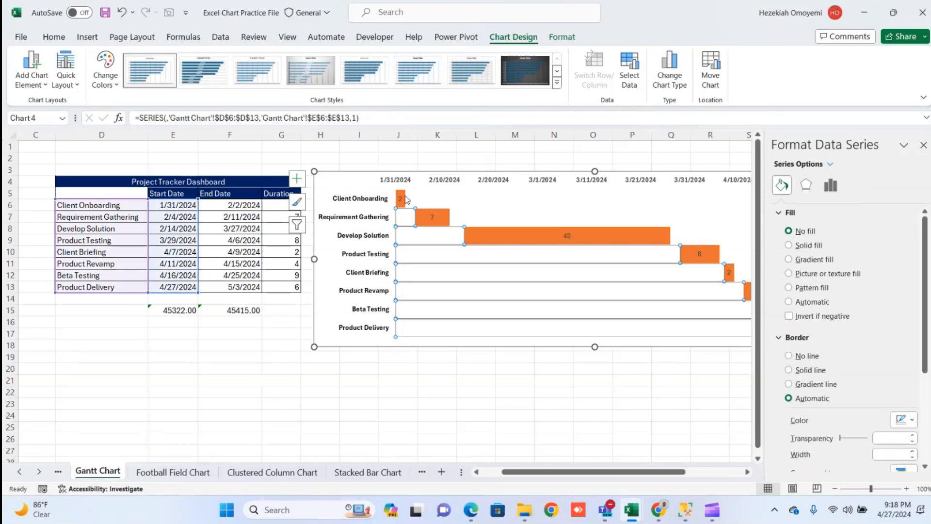
pyautogui.click(403, 193)
pyautogui.click(403, 193)
pyautogui.click(402, 194)
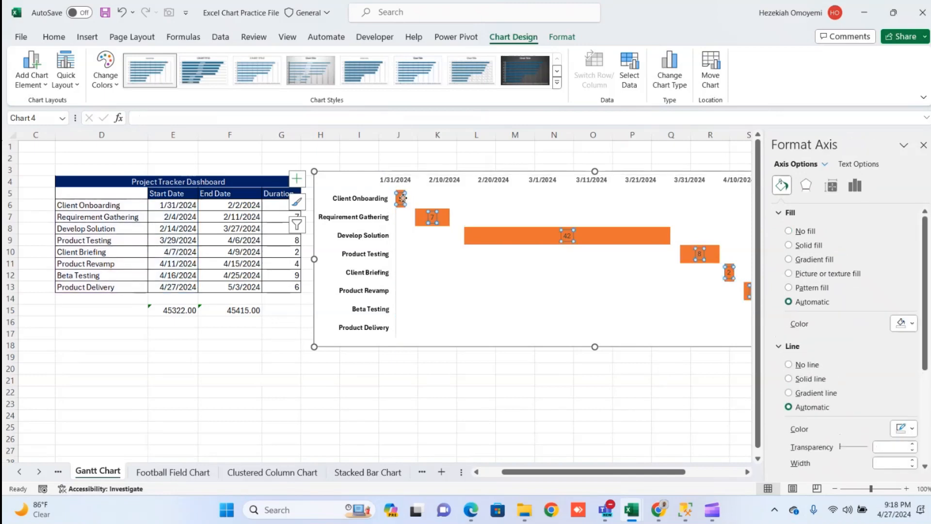
pyautogui.click(400, 195)
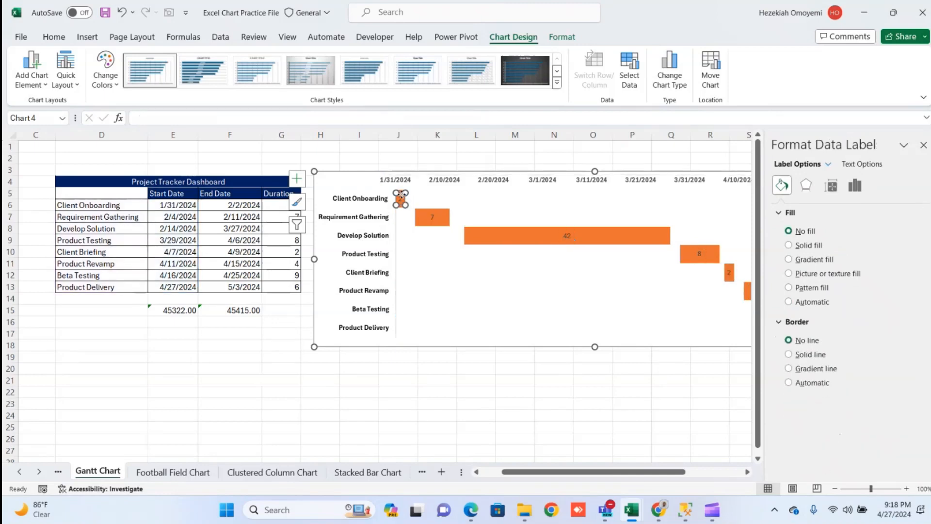
pyautogui.click(402, 200)
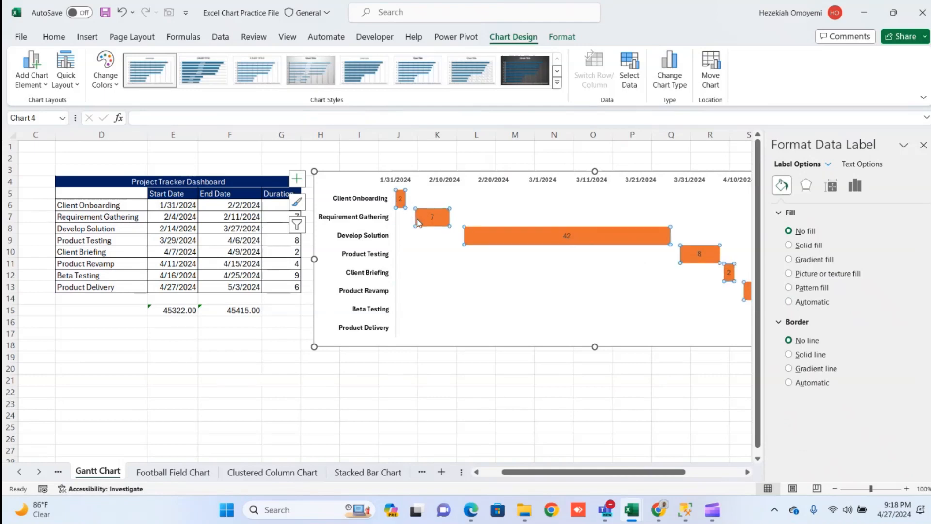
pyautogui.click(400, 195)
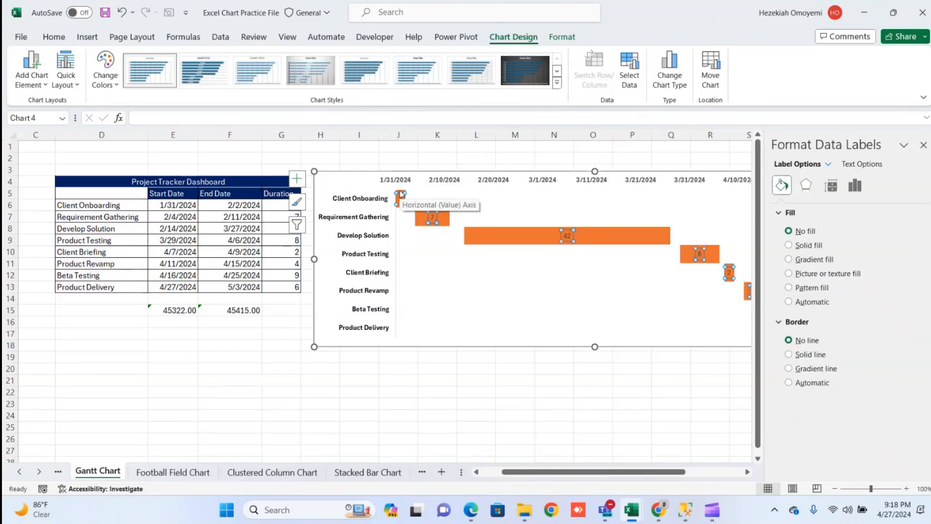
pyautogui.click(401, 195)
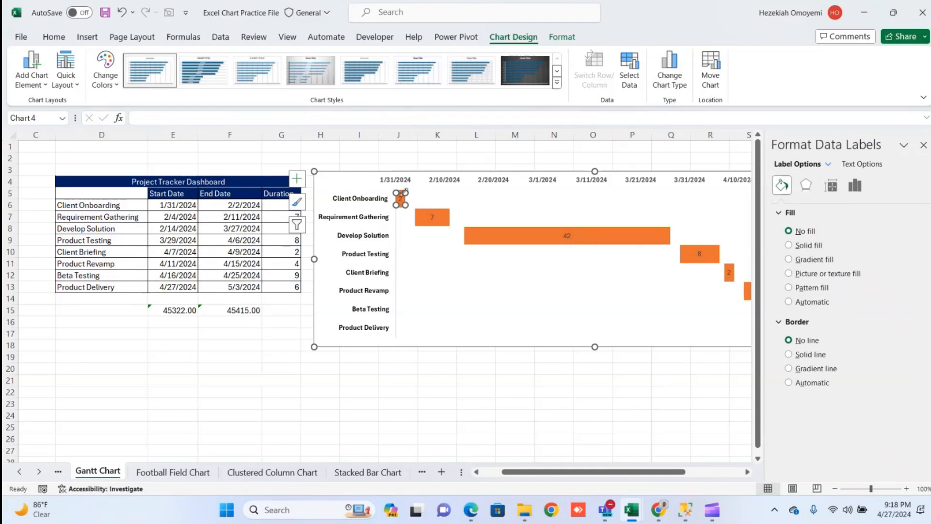
pyautogui.click(405, 214)
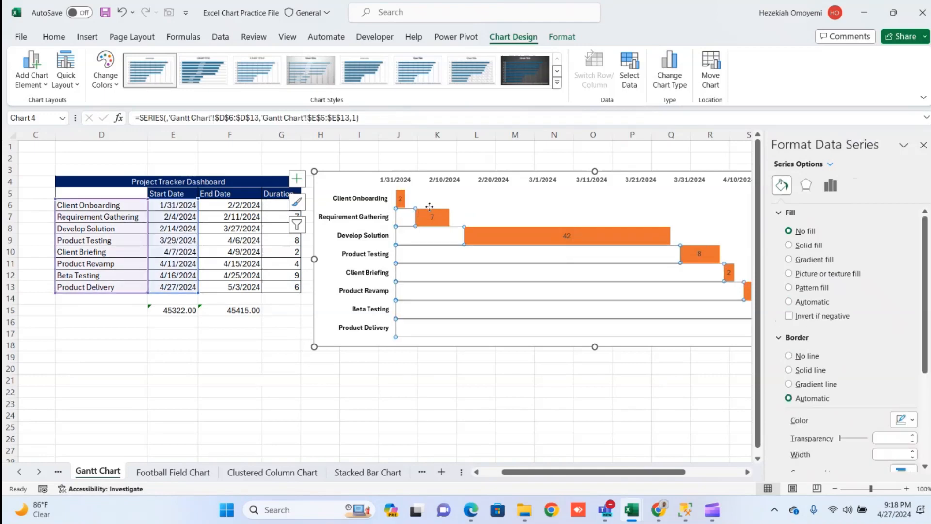
# Recolour only the Requirement Gathering bar with a solid fill, applying standard red first and then standard orange
pyautogui.click(432, 210)
pyautogui.click(441, 212)
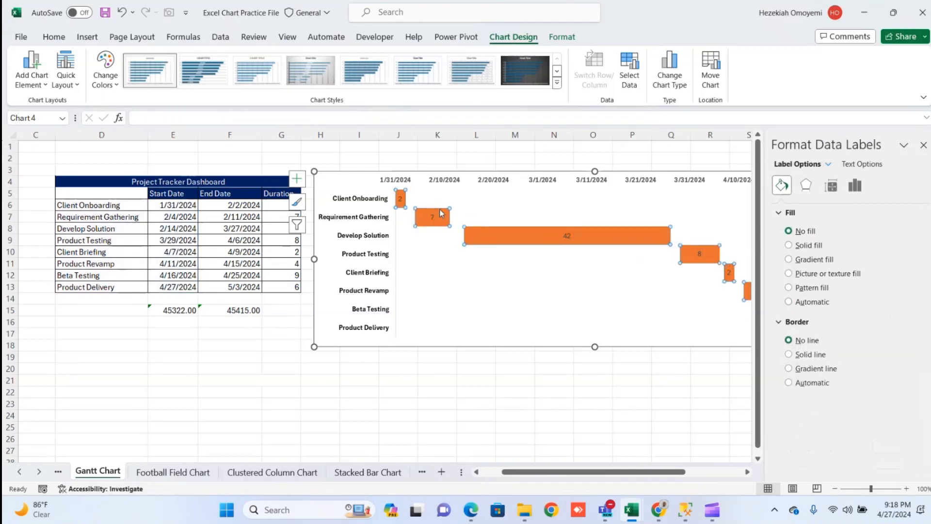
pyautogui.click(440, 212)
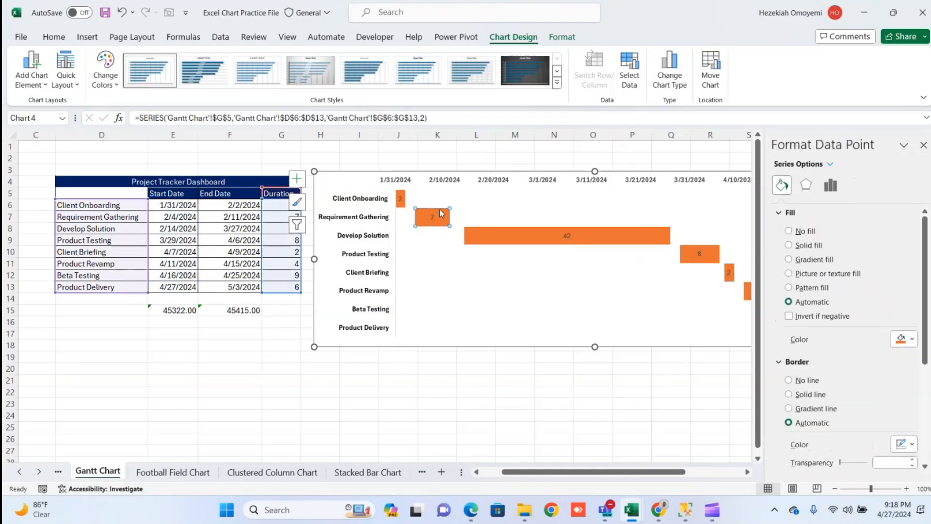
pyautogui.click(908, 341)
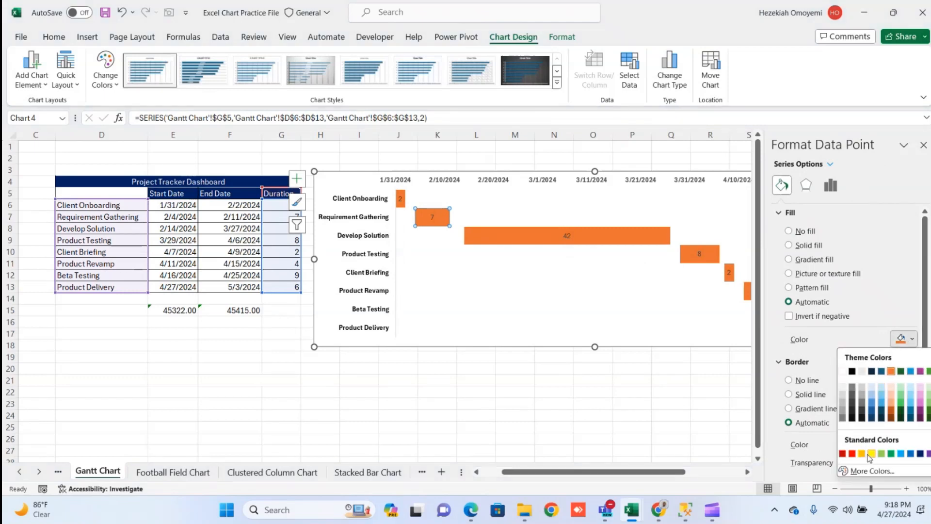
pyautogui.click(853, 454)
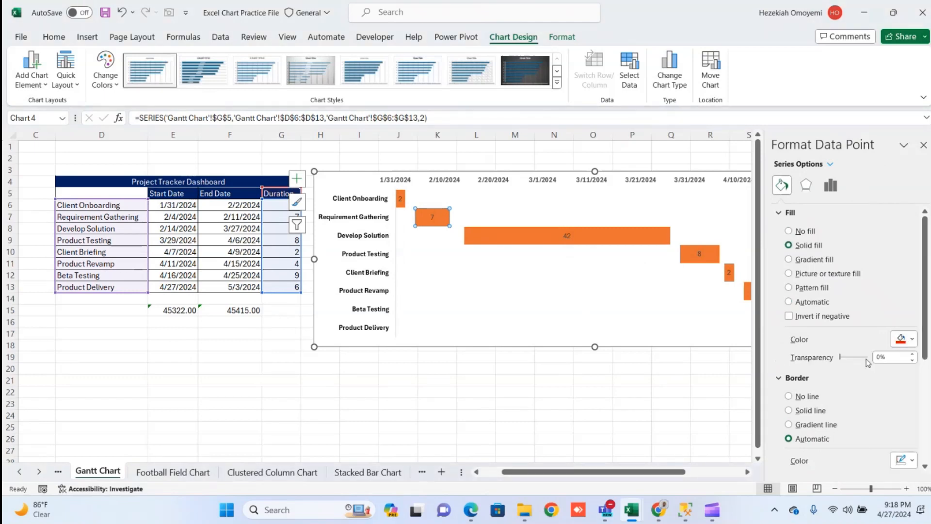
pyautogui.click(903, 339)
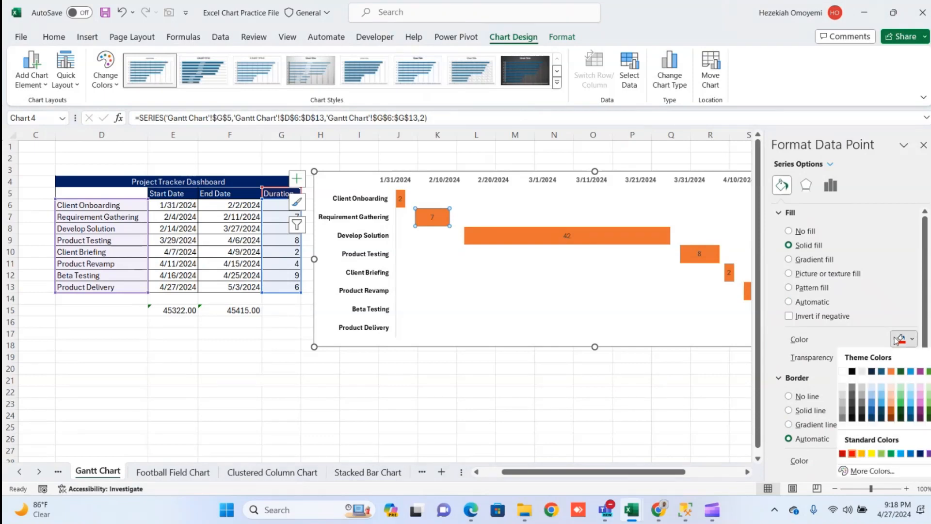
pyautogui.click(852, 454)
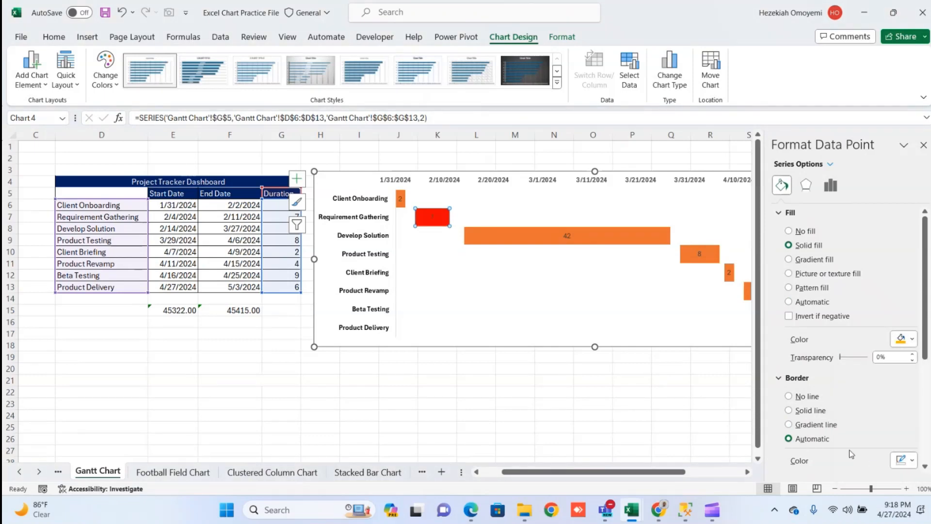
# Try to recolour only the Develop Solution bar with a solid standard dark blue fill, and close the formatting pane
pyautogui.click(552, 233)
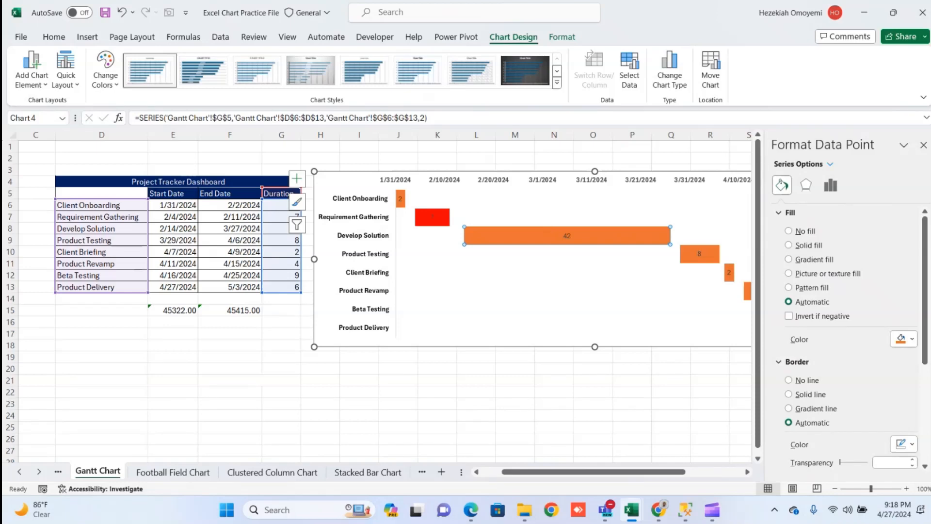
pyautogui.click(912, 339)
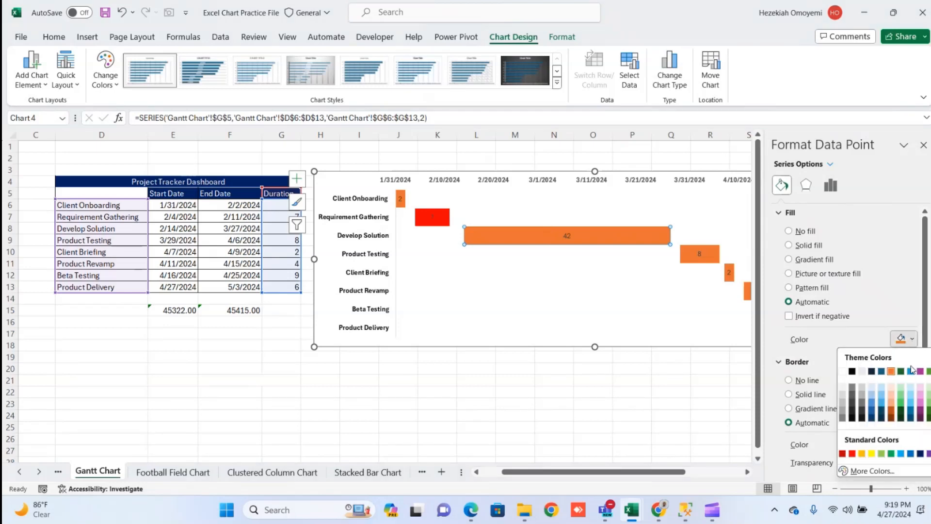
pyautogui.click(920, 454)
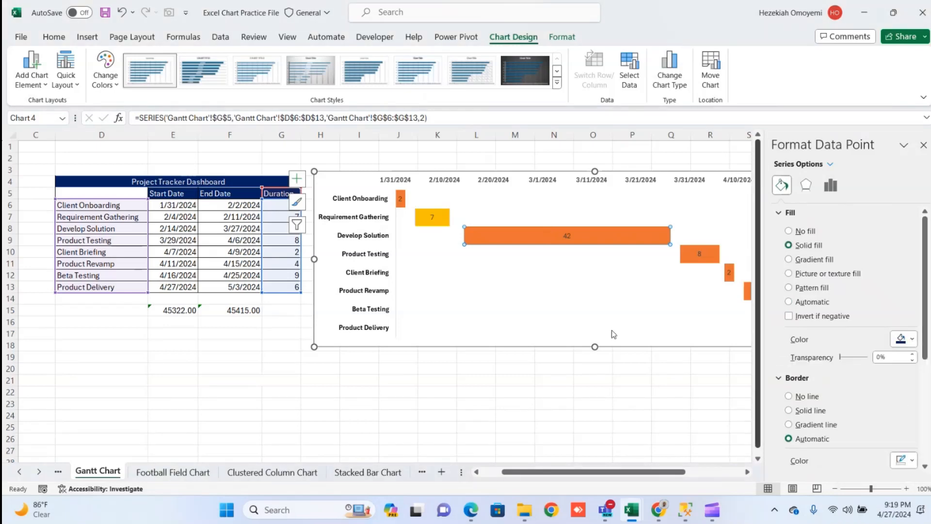
pyautogui.click(905, 340)
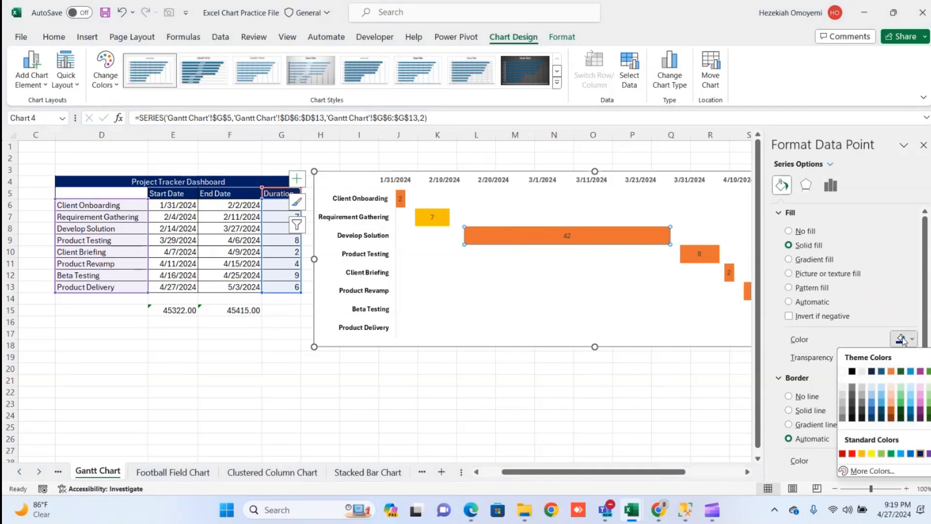
pyautogui.click(911, 339)
pyautogui.click(911, 339)
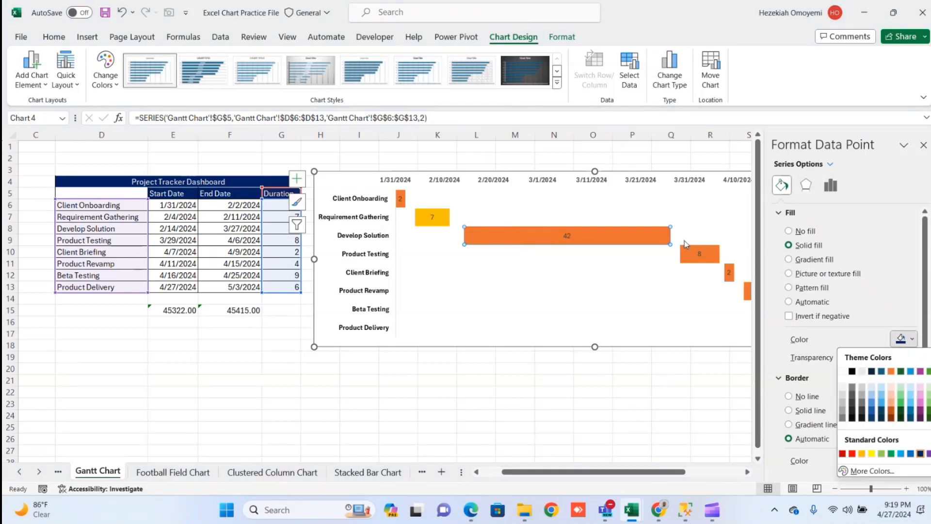
pyautogui.click(655, 253)
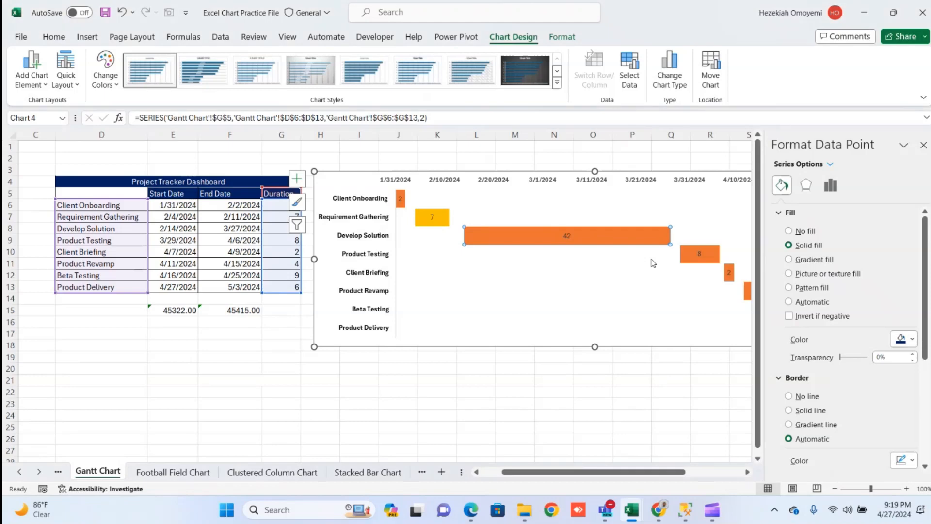
pyautogui.click(922, 146)
pyautogui.click(503, 378)
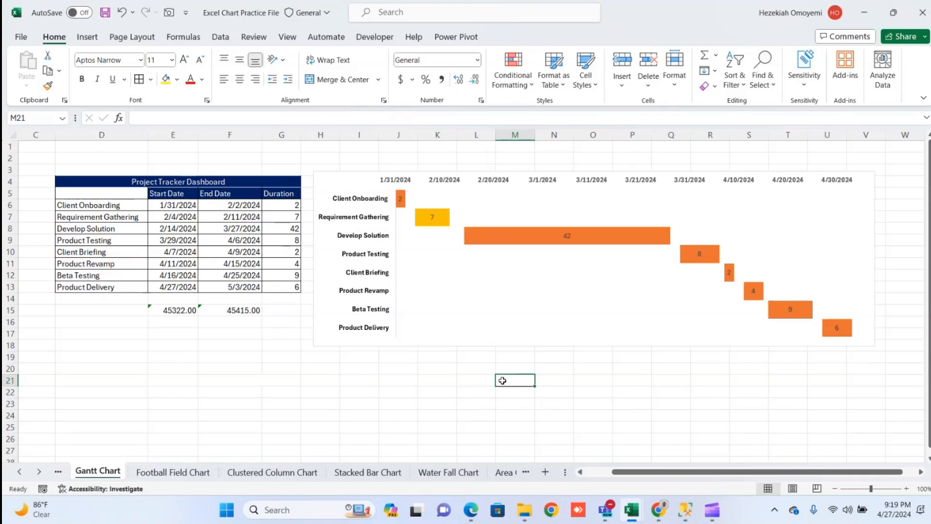
# Switch to the Football Field Chart sheet and shift the chart slightly farther from the valuation table
pyautogui.click(173, 475)
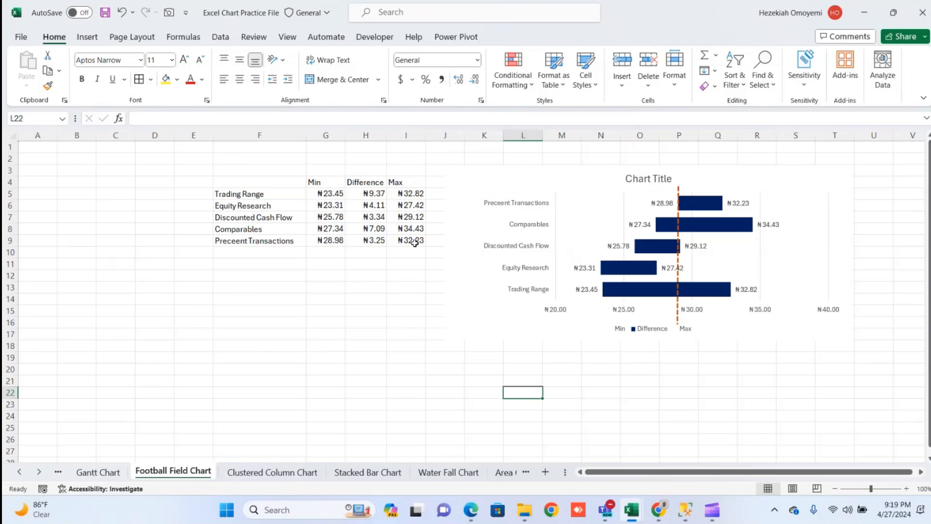
pyautogui.moveTo(580, 177); pyautogui.dragTo(614, 176)
pyautogui.click(322, 322)
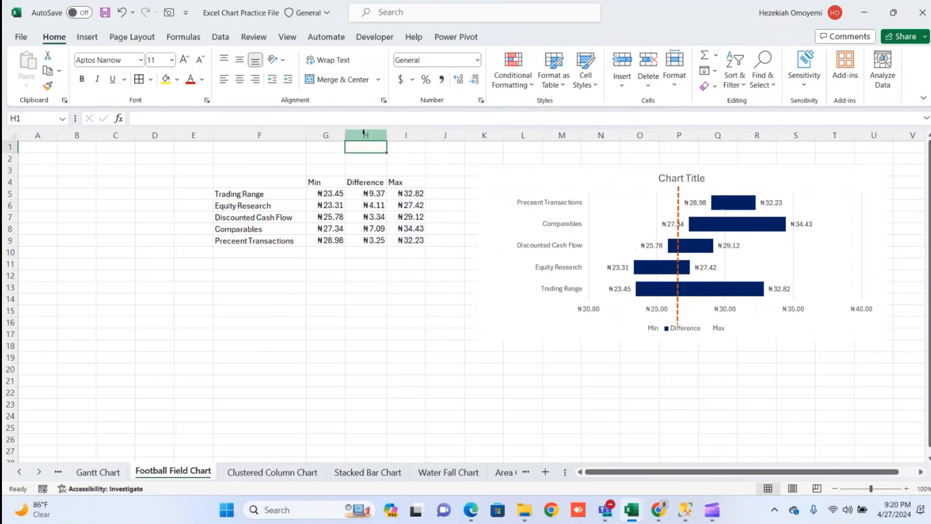
# Try to delete the entire Difference column H, and undo the deletion
pyautogui.click(365, 134)
pyautogui.rightClick(365, 132)
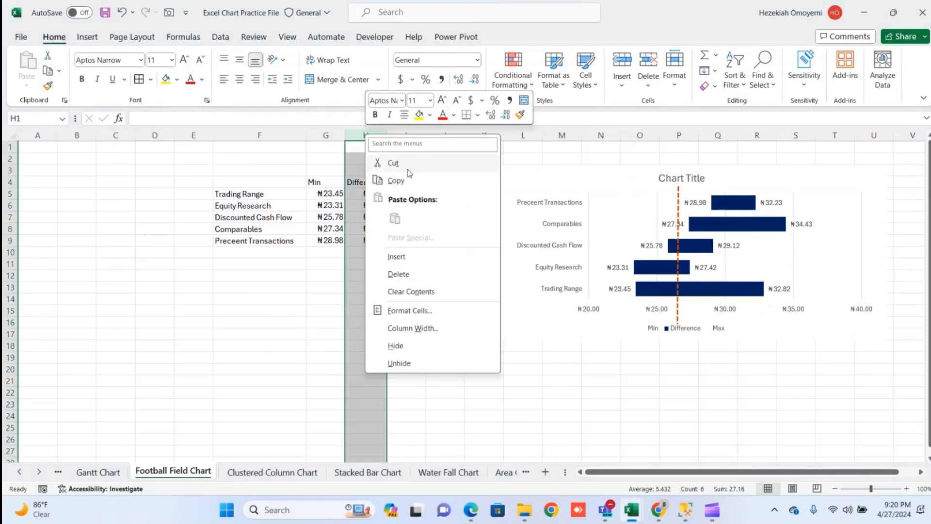
pyautogui.click(398, 271)
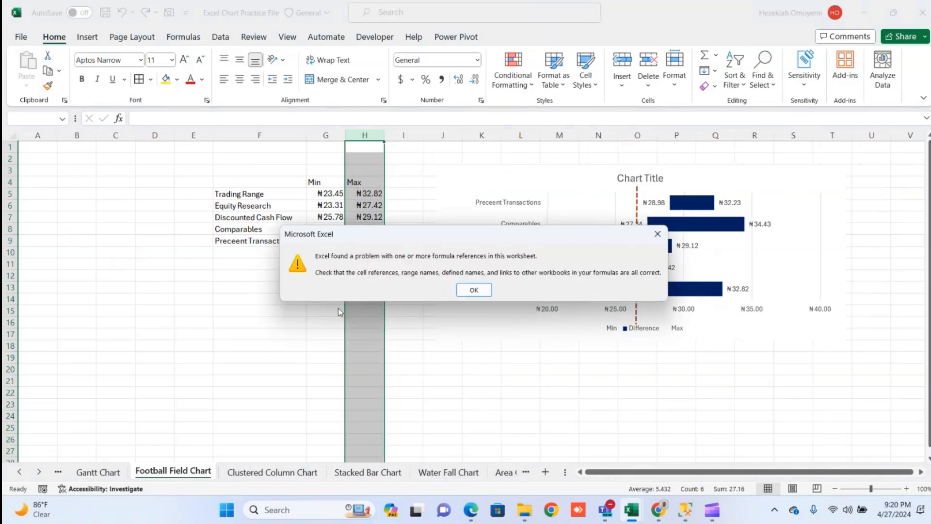
pyautogui.click(474, 289)
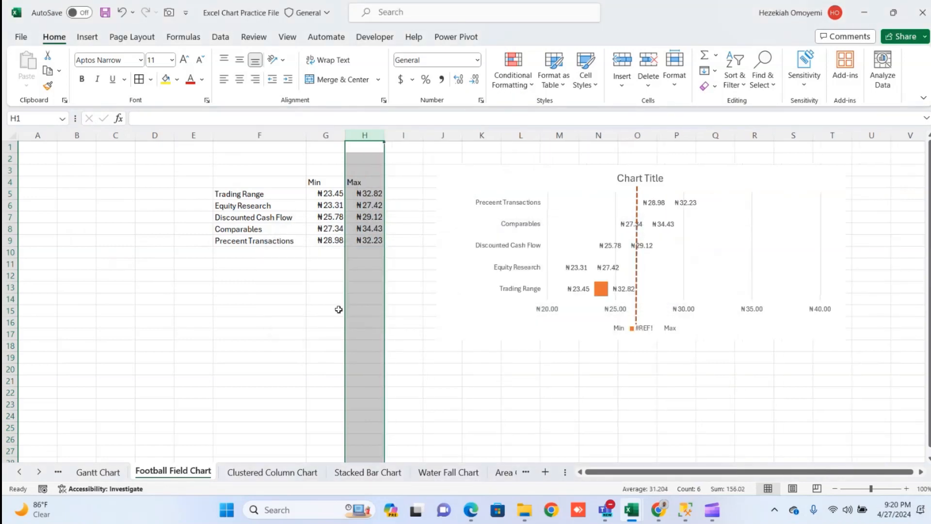
pyautogui.click(338, 310)
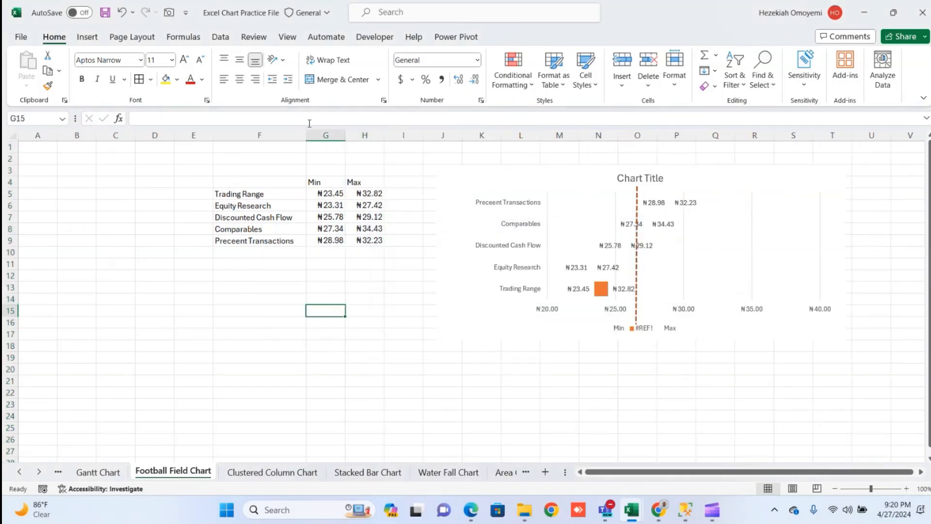
pyautogui.hotkey('ctrl', 'z')
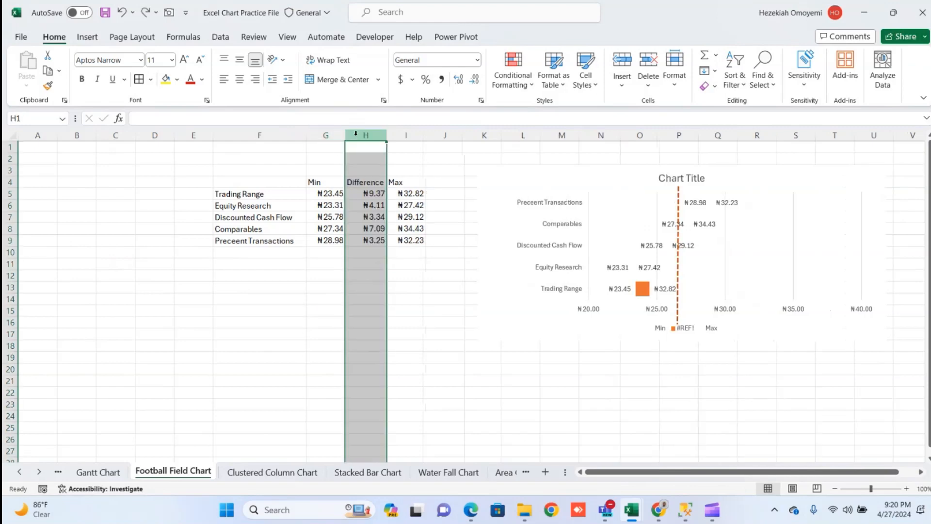
pyautogui.click(303, 298)
pyautogui.moveTo(267, 184); pyautogui.dragTo(402, 239)
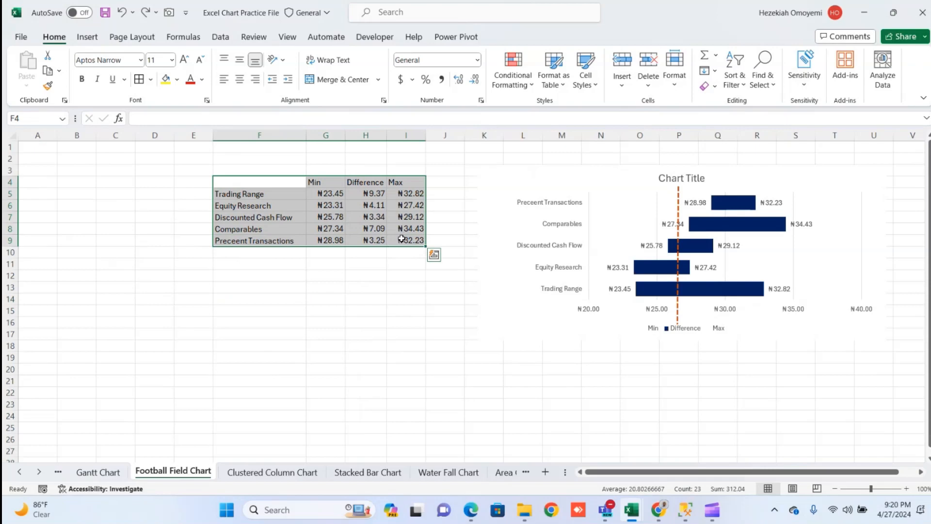
pyautogui.hotkey('ctrl', 'c')
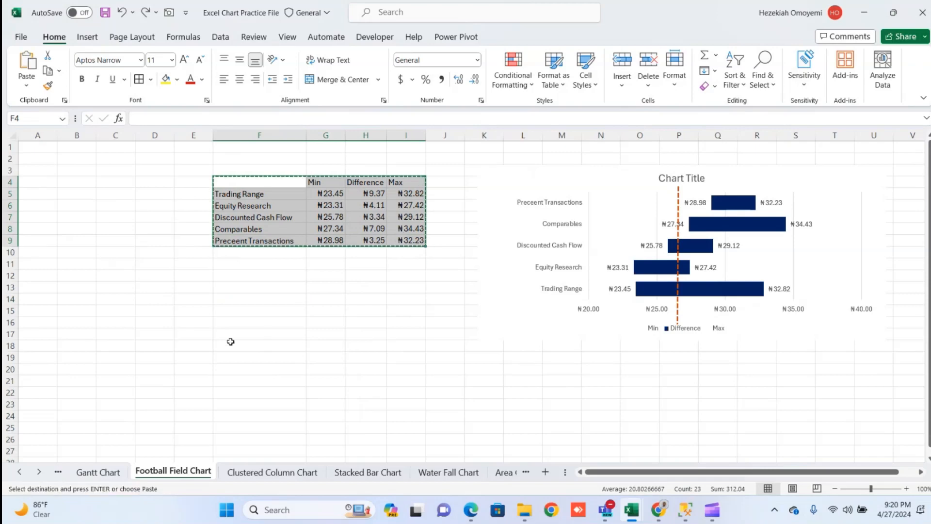
pyautogui.rightClick(229, 472)
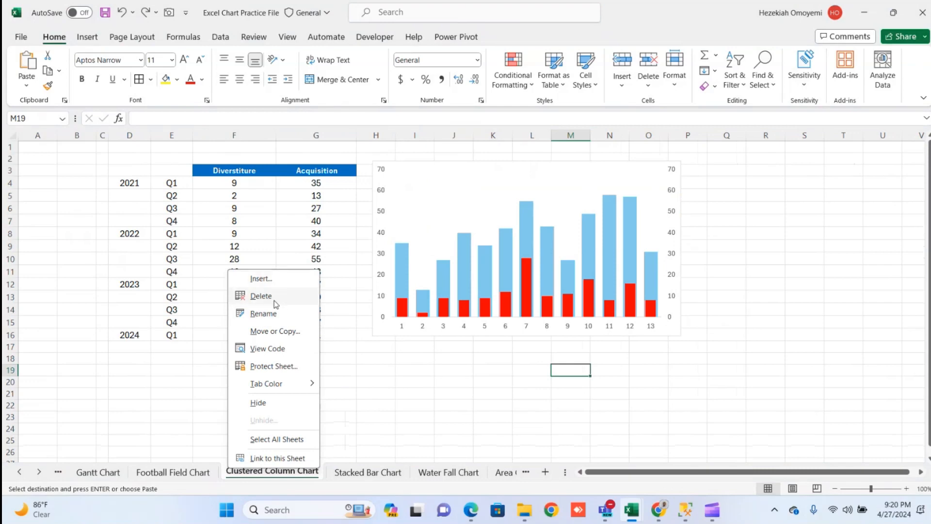
pyautogui.click(264, 279)
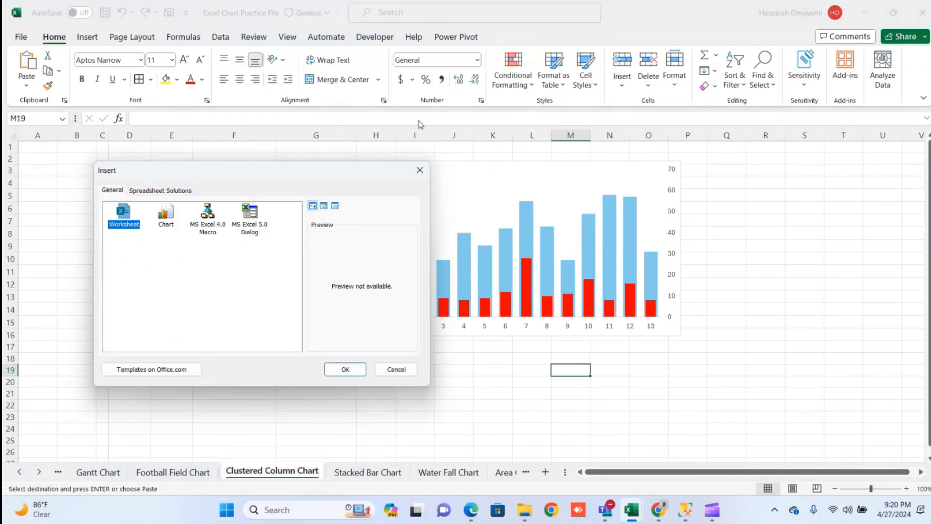
pyautogui.click(420, 170)
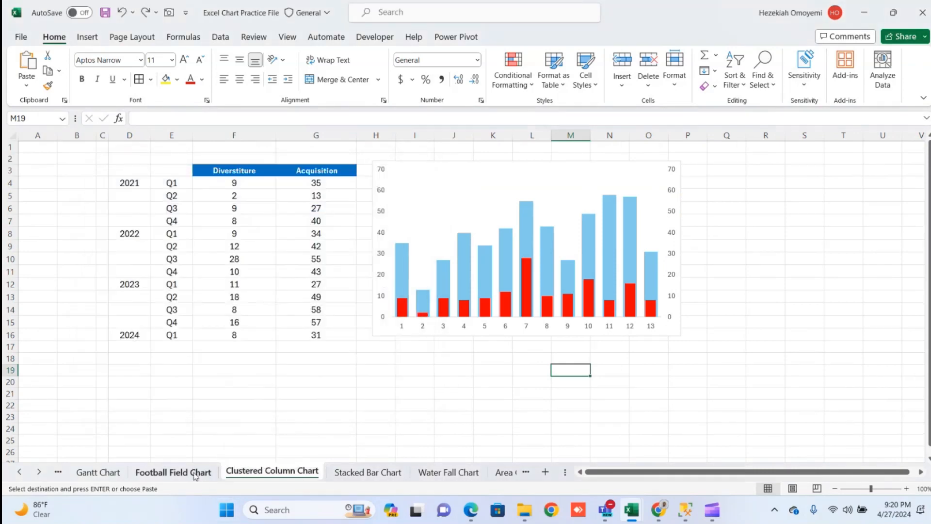
pyautogui.click(195, 473)
pyautogui.doubleClick(250, 334)
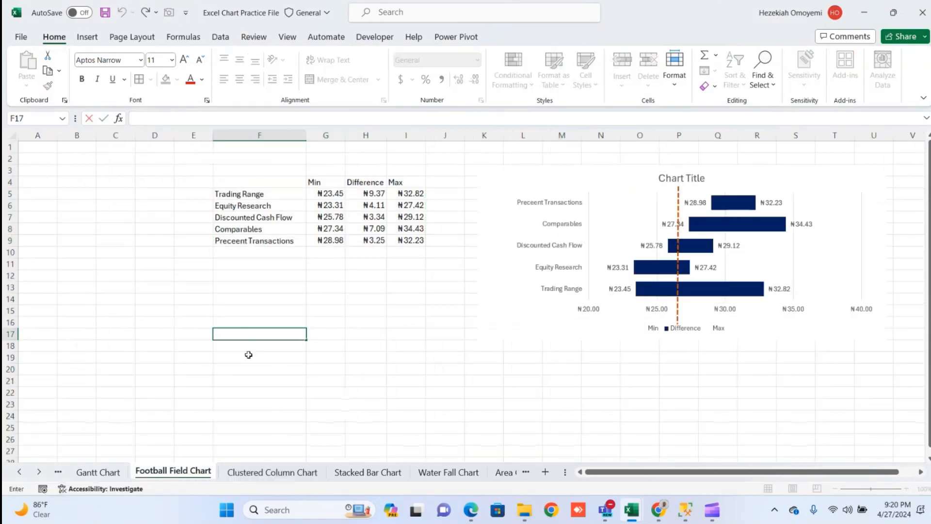
pyautogui.click(249, 390)
pyautogui.click(250, 329)
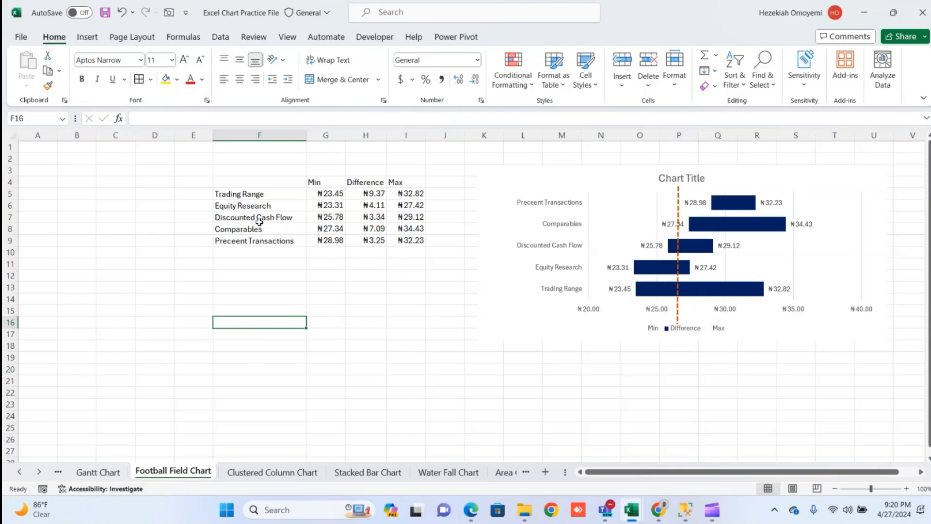
# Copy the valuation table F4:I9 and paste the duplicate below it starting at cell F16
pyautogui.moveTo(261, 183); pyautogui.dragTo(387, 241)
pyautogui.hotkey('ctrl', 'c')
pyautogui.click(262, 321)
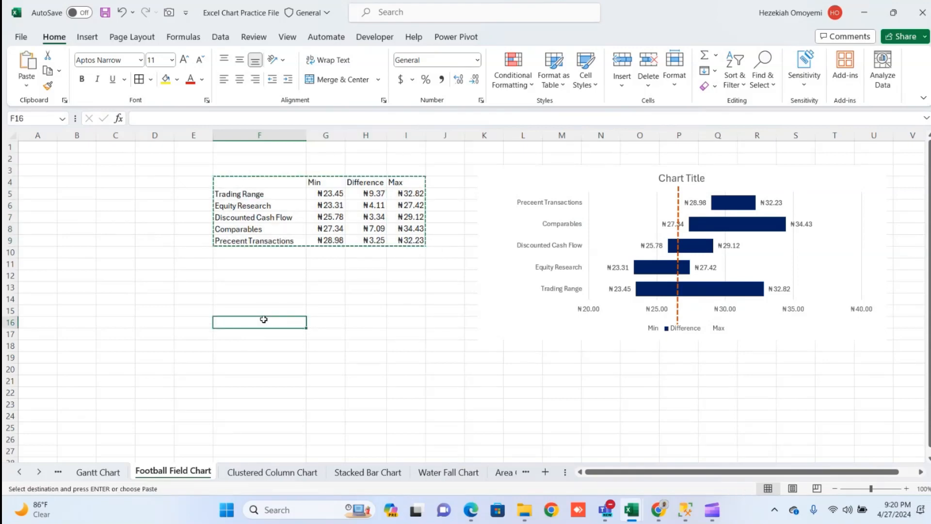
pyautogui.hotkey('ctrl', 'v')
pyautogui.click(252, 286)
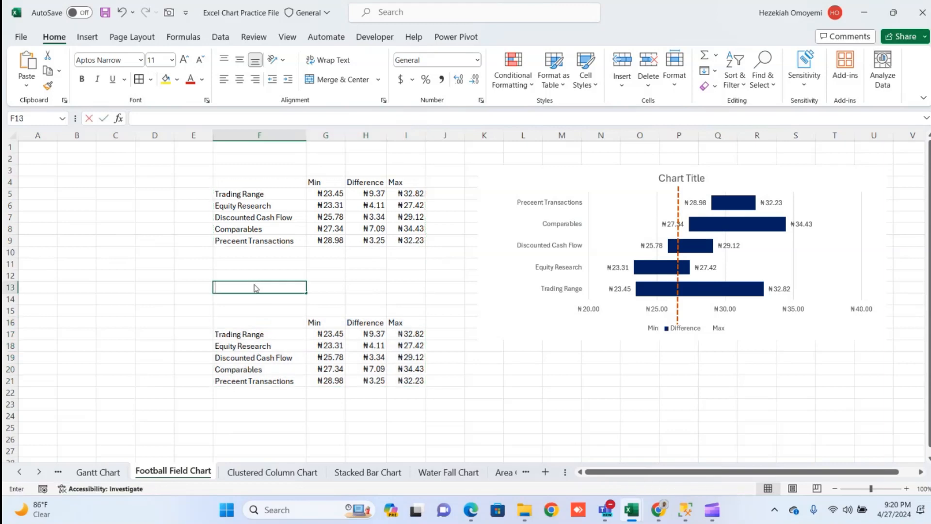
# Clear the Difference header and values in H16:H21 of the duplicated table
pyautogui.click(372, 323)
pyautogui.moveTo(372, 325); pyautogui.dragTo(375, 381)
pyautogui.press('Delete')
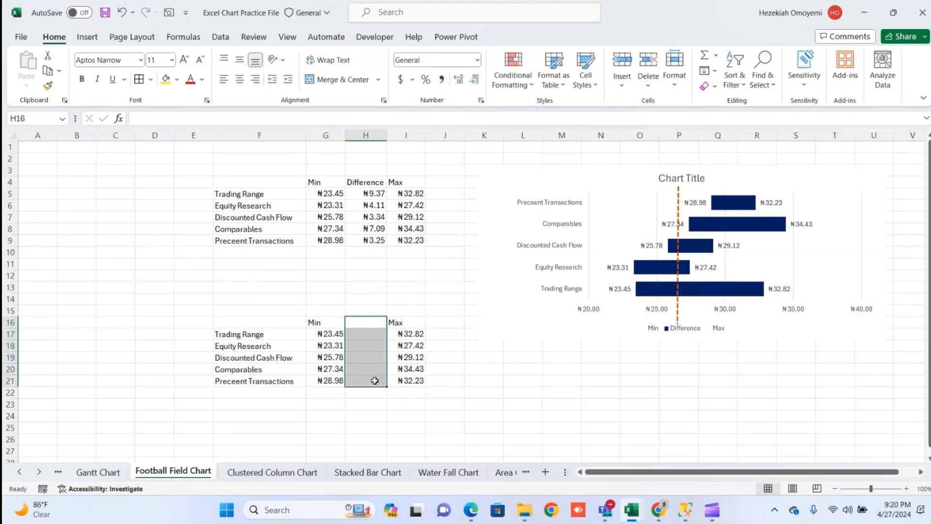
pyautogui.click(378, 415)
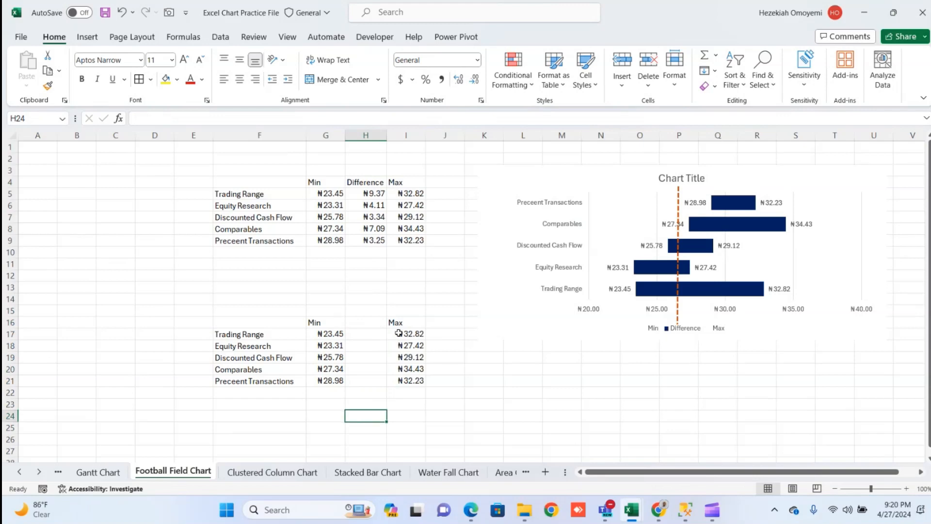
pyautogui.moveTo(404, 323); pyautogui.dragTo(419, 382)
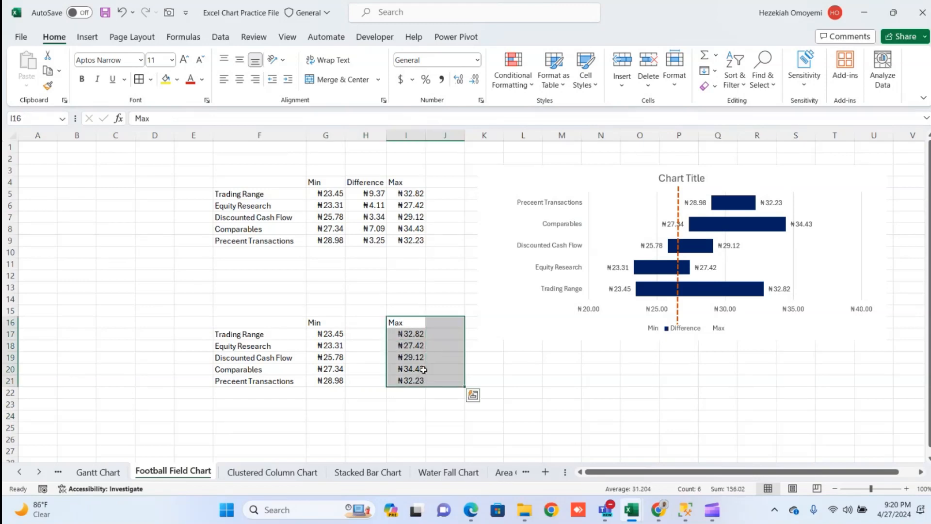
pyautogui.click(413, 357)
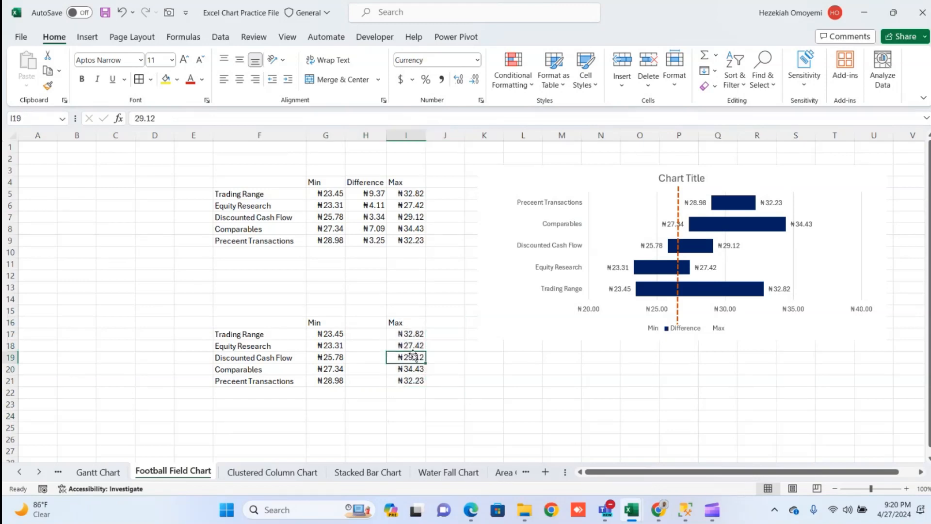
pyautogui.click(363, 322)
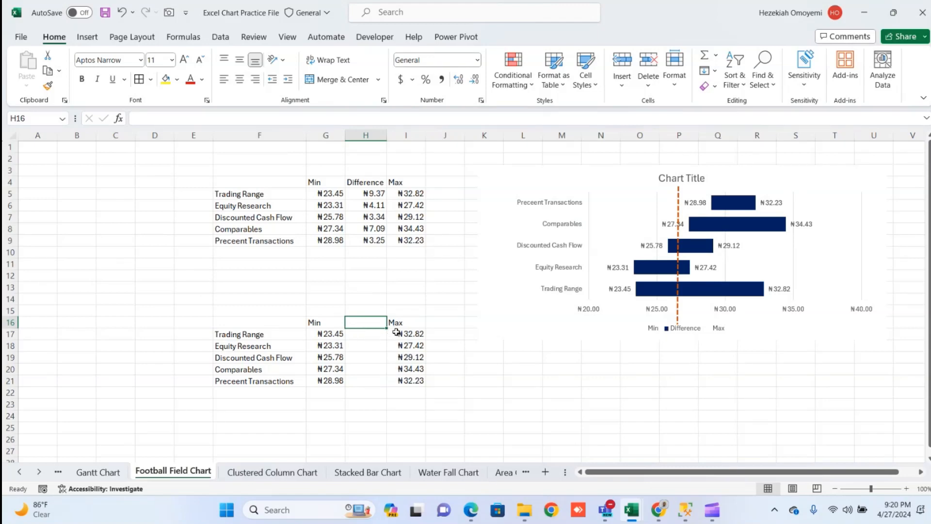
pyautogui.click(332, 334)
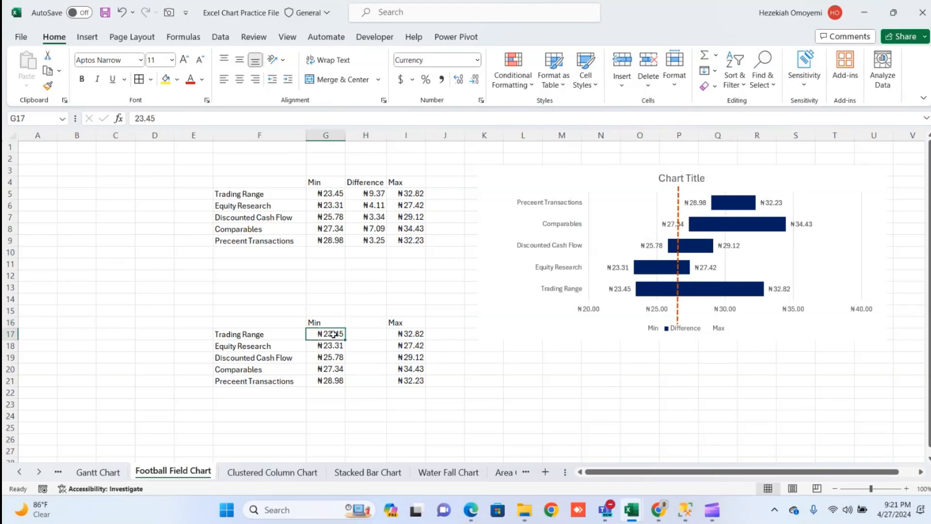
pyautogui.click(394, 336)
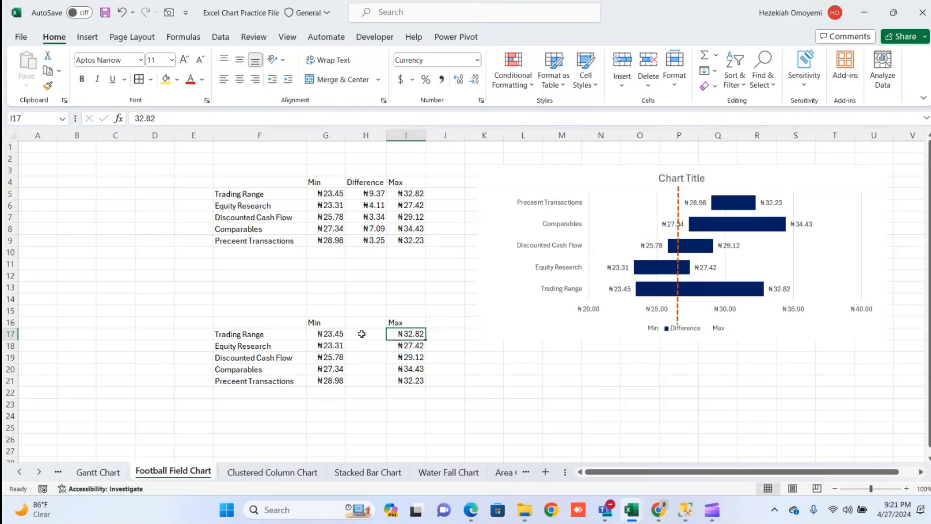
# Enter the header "Difference" in cell H16 between the Min and Max columns of the duplicated table
pyautogui.click(353, 319)
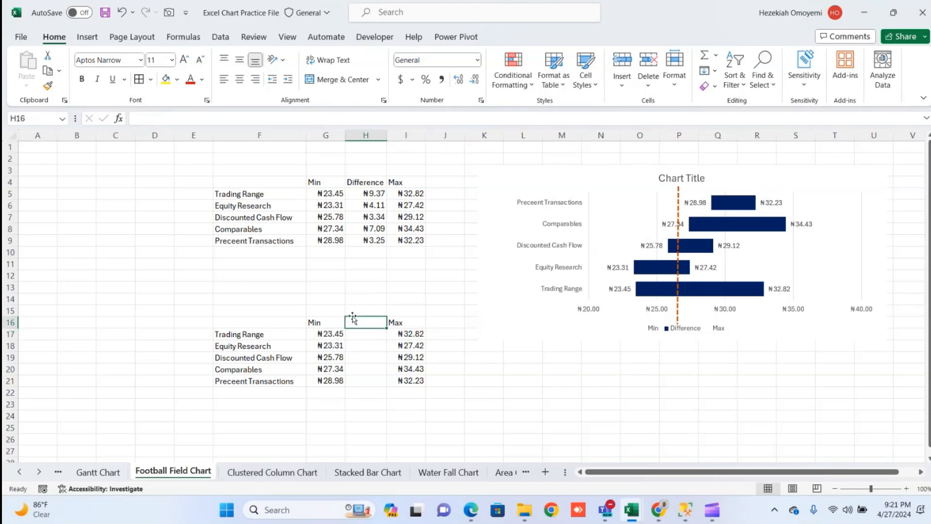
pyautogui.write('Di')
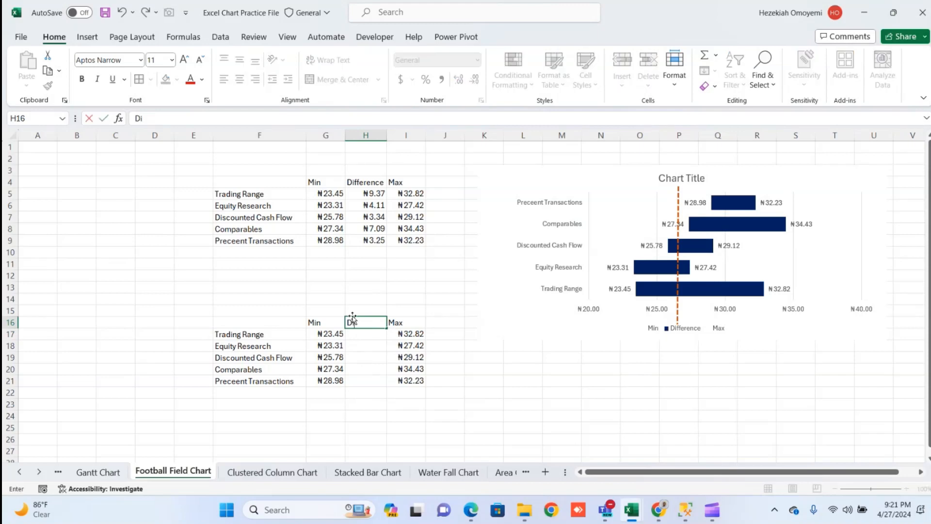
pyautogui.write('ffre')
pyautogui.press('BackSpace')
pyautogui.press('BackSpace')
pyautogui.press('BackSpace')
pyautogui.write('erence')
pyautogui.press('Return')
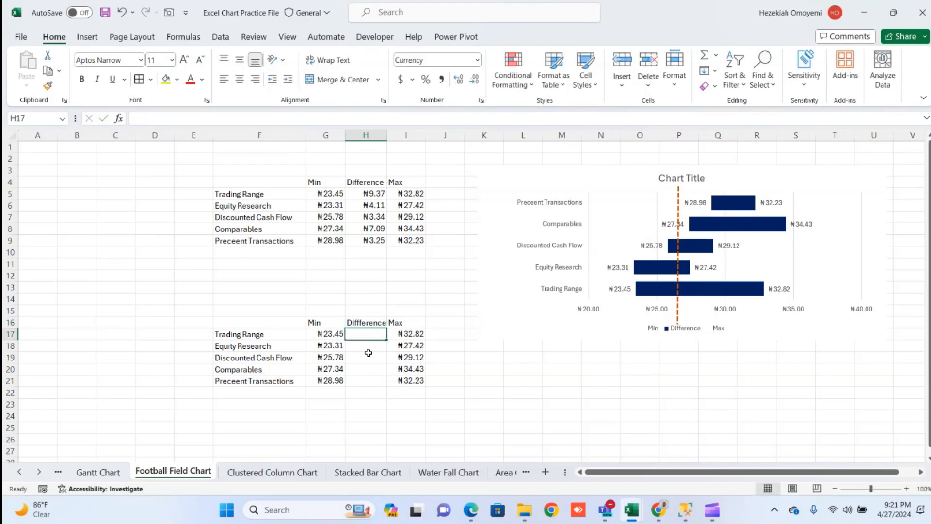
# Calculate Max minus Min in H17 with =I17-G17 and fill the formula down to H21 in the duplicated table
pyautogui.write('=')
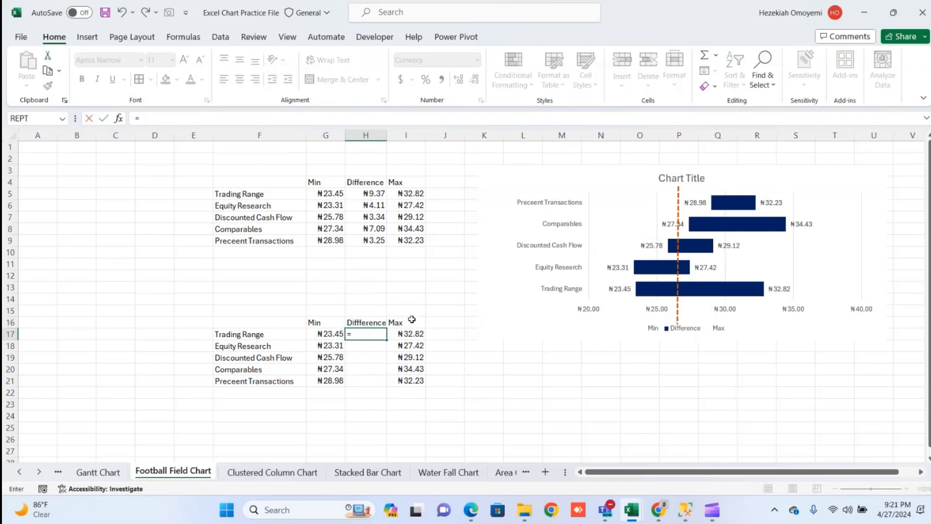
pyautogui.click(404, 334)
pyautogui.write('-')
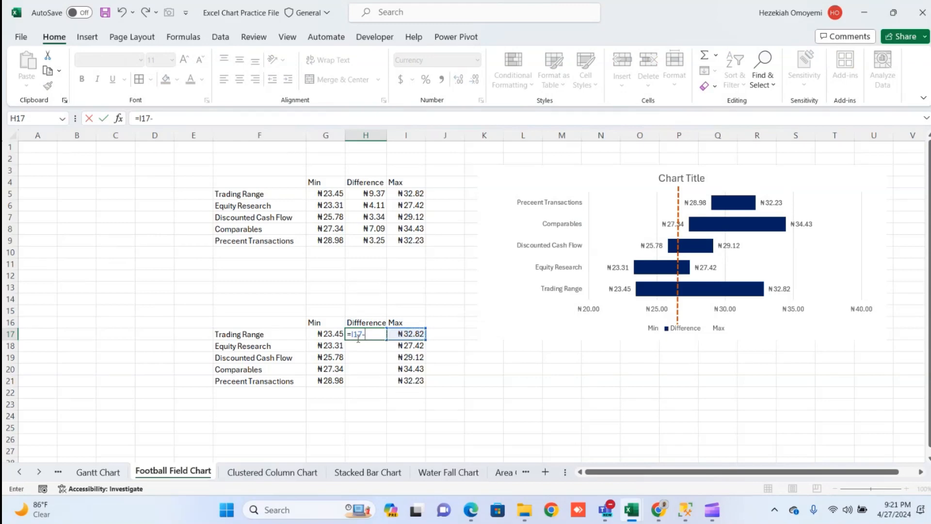
pyautogui.click(338, 335)
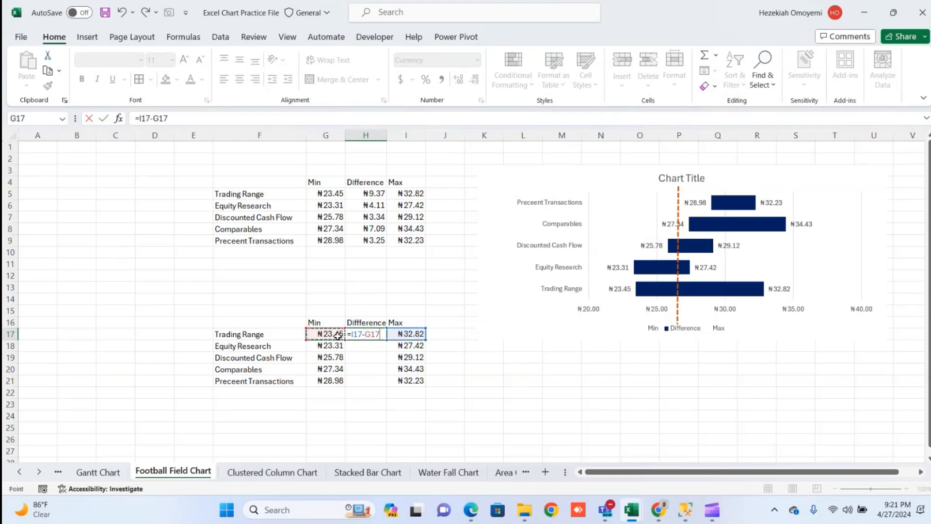
pyautogui.click(377, 333)
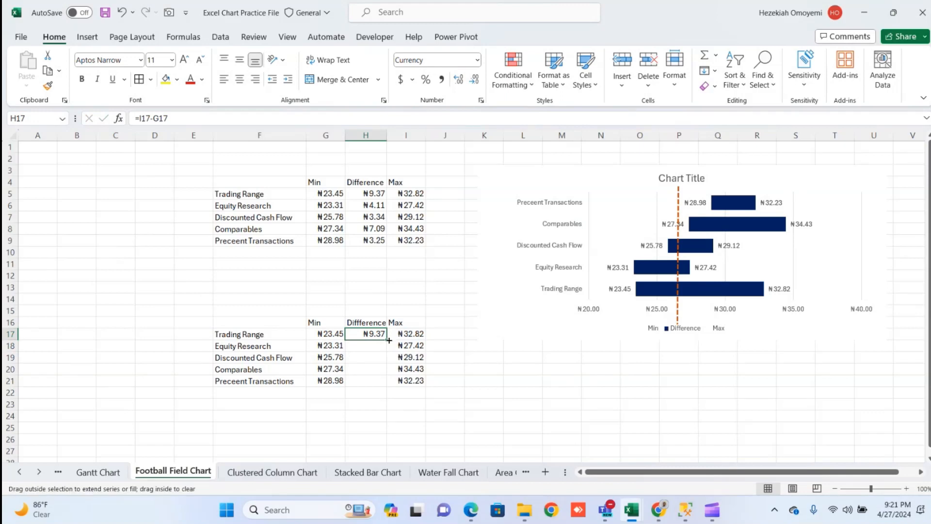
pyautogui.doubleClick(390, 339)
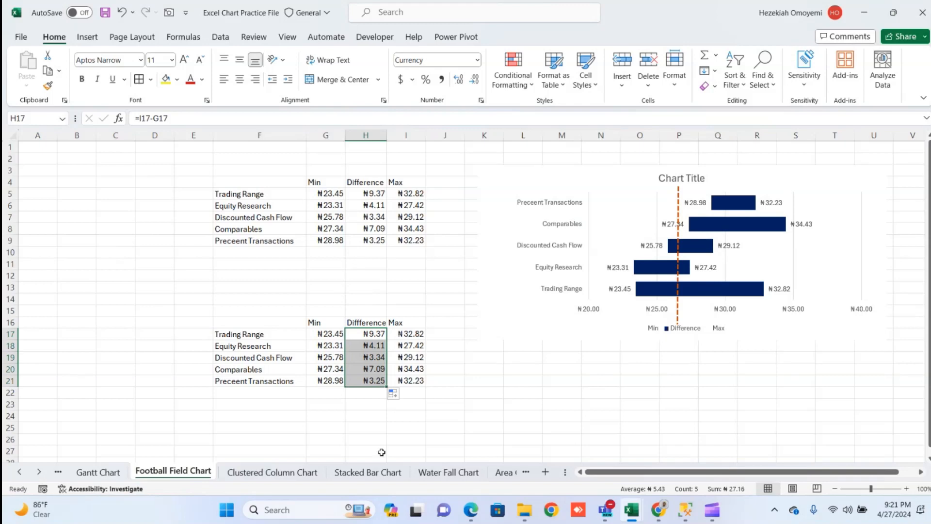
pyautogui.click(383, 429)
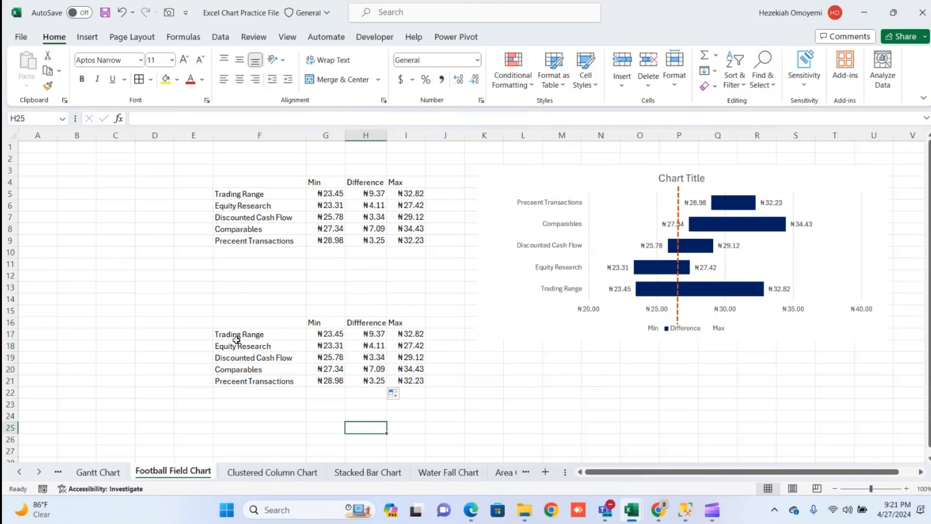
# Clear the duplicated table in F15:I21 and shift the finished football field chart closer to the original data table
pyautogui.moveTo(228, 313); pyautogui.dragTo(408, 380)
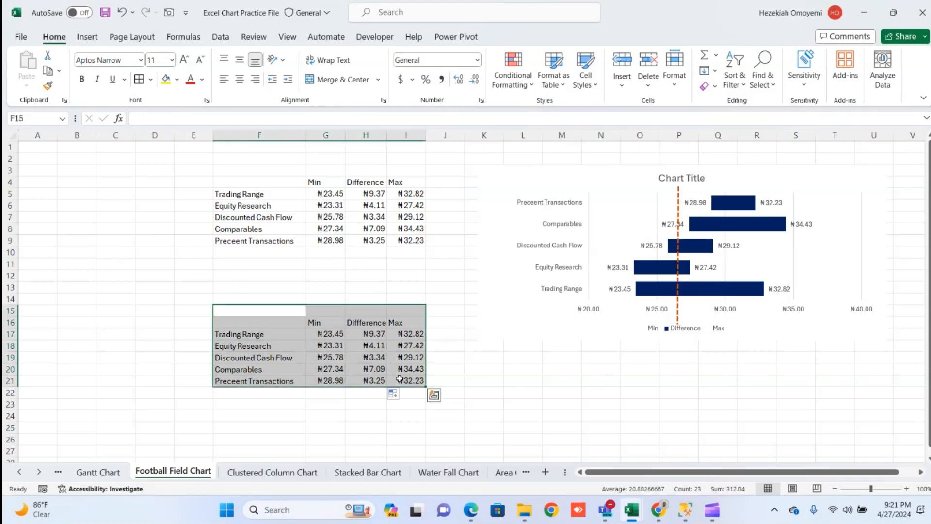
pyautogui.press('Delete')
pyautogui.click(429, 275)
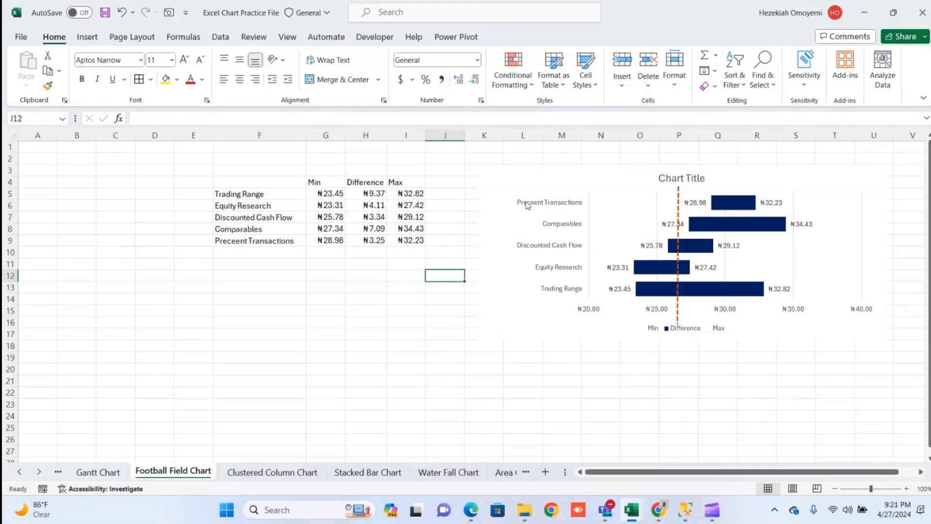
pyautogui.moveTo(505, 173); pyautogui.dragTo(476, 171)
pyautogui.click(365, 341)
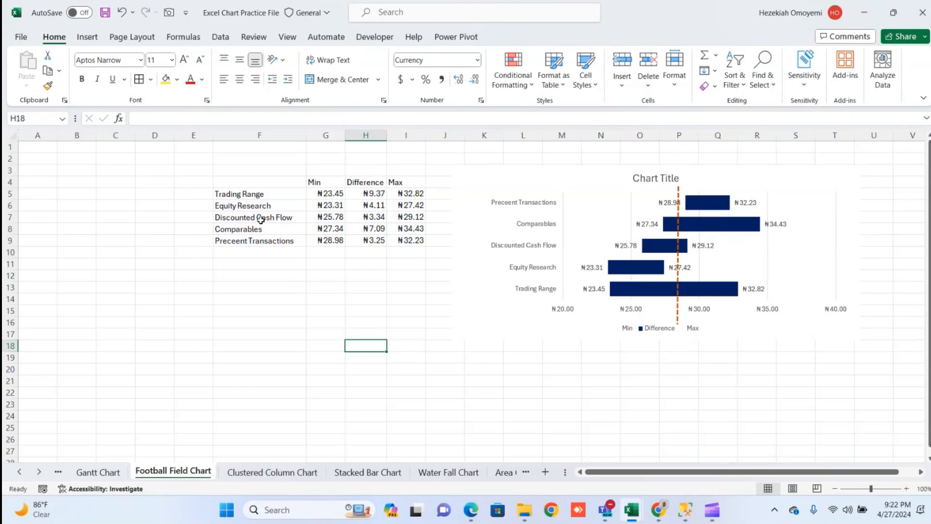
# Insert a recommended Stacked Bar chart from the valuation data F4:I9 and place it below the table
pyautogui.moveTo(254, 180); pyautogui.dragTo(399, 238)
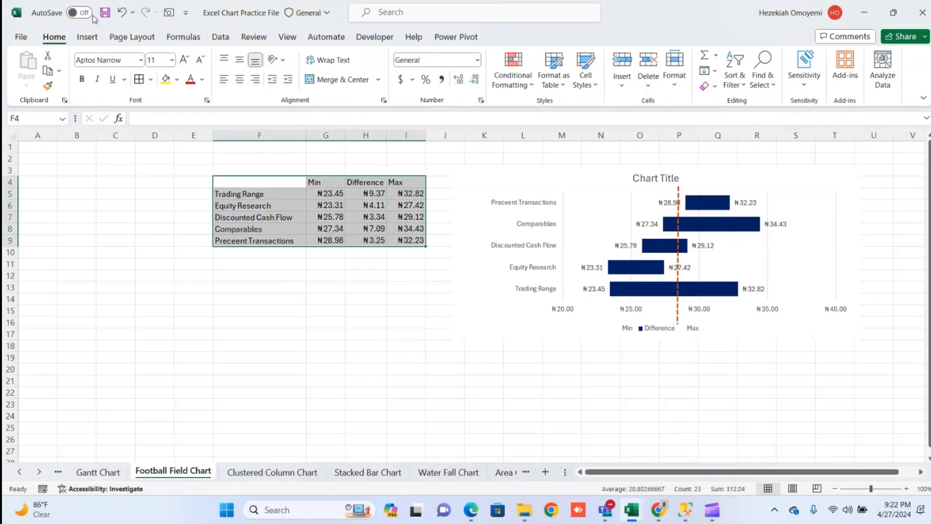
pyautogui.click(93, 38)
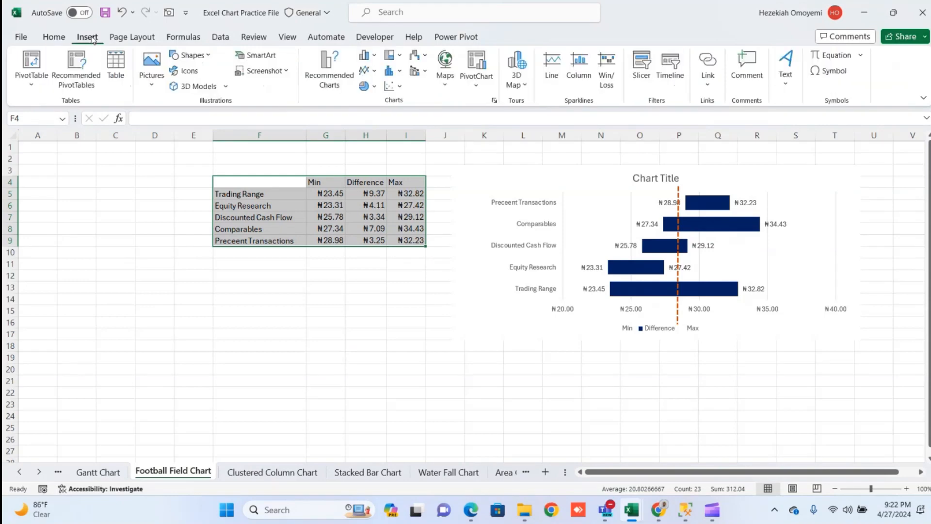
pyautogui.click(318, 73)
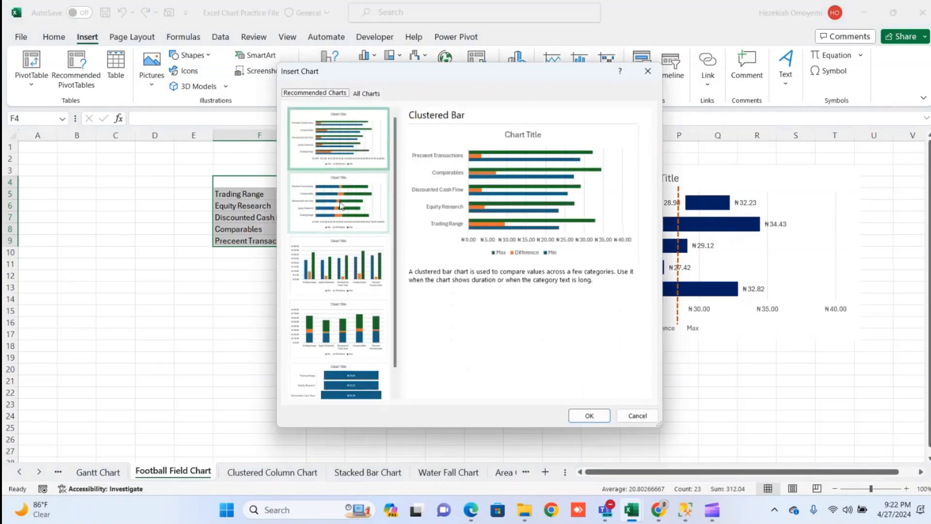
pyautogui.click(342, 198)
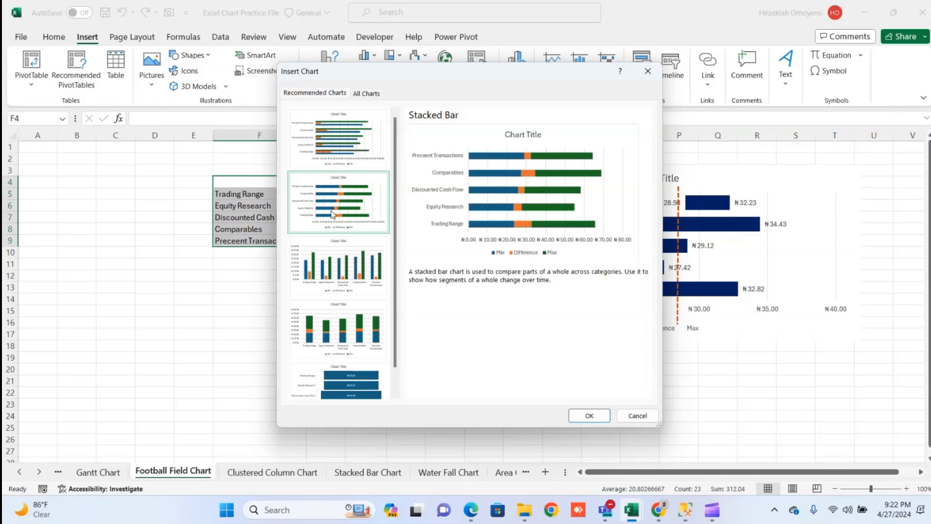
pyautogui.click(579, 417)
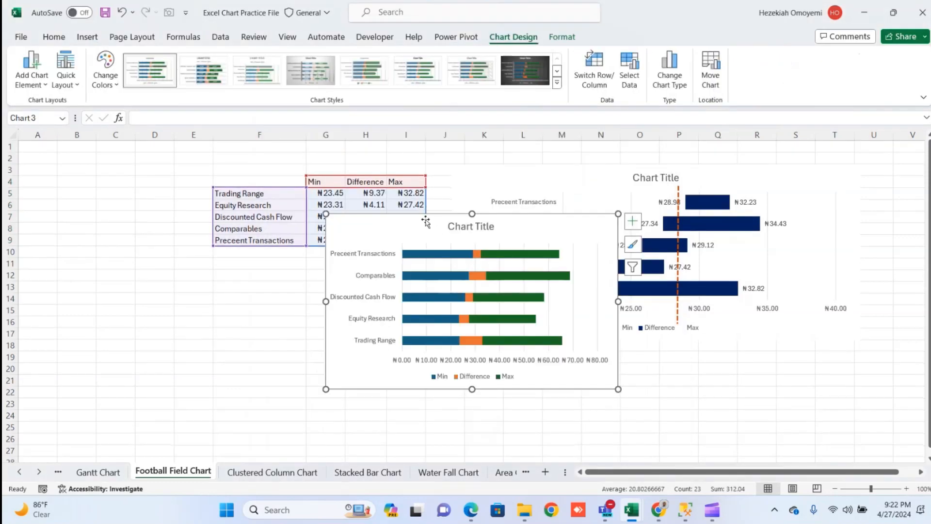
pyautogui.moveTo(426, 221); pyautogui.dragTo(261, 261)
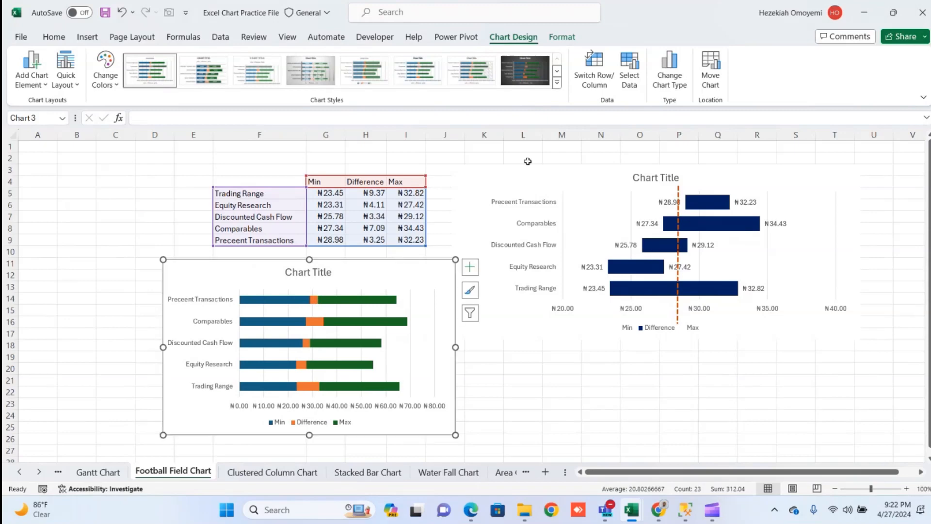
# Reposition the finished chart beside the data table and move the new stacked bar chart down to start around row 12
pyautogui.moveTo(619, 174); pyautogui.dragTo(663, 190)
pyautogui.click(678, 191)
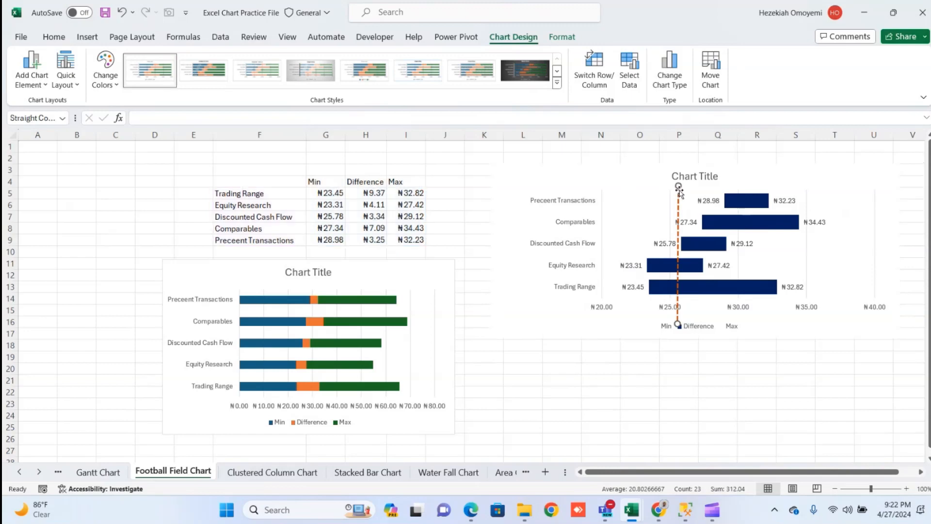
pyautogui.moveTo(628, 176); pyautogui.dragTo(588, 178)
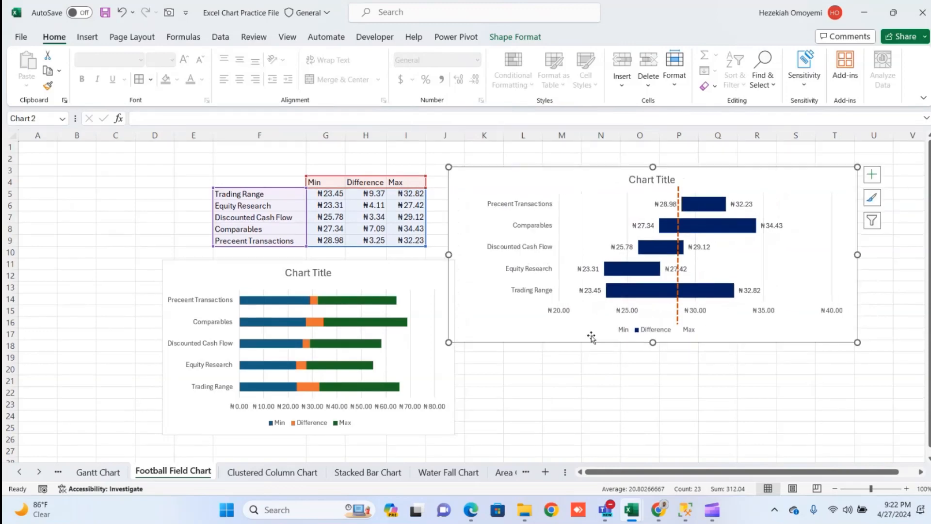
pyautogui.click(584, 381)
pyautogui.scroll(-1, 575, 383)
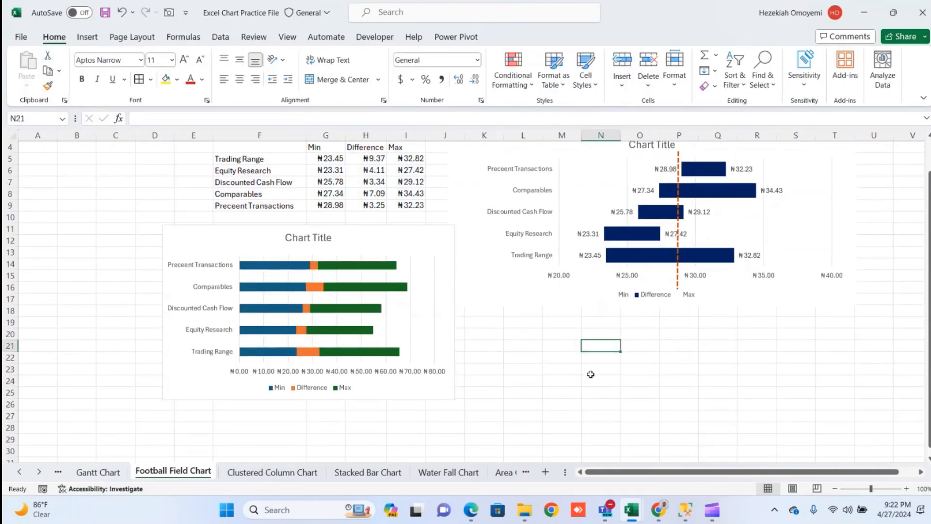
pyautogui.moveTo(338, 228); pyautogui.dragTo(340, 248)
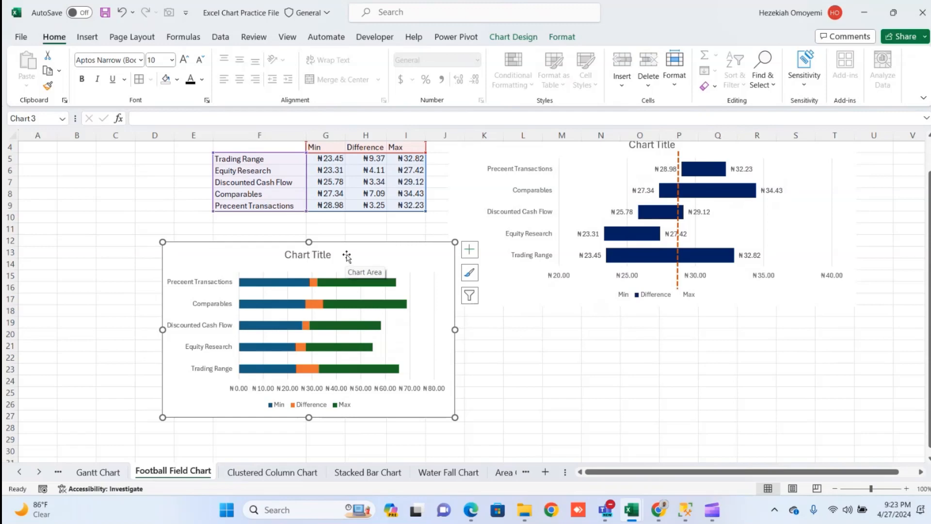
# Set the Min series bars in the new stacked bar chart to No Fill
pyautogui.click(284, 283)
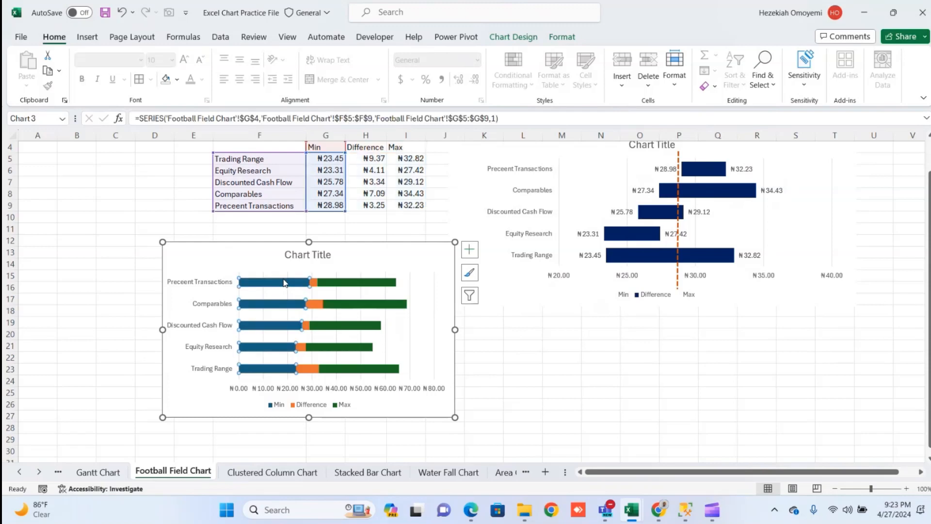
pyautogui.click(365, 284)
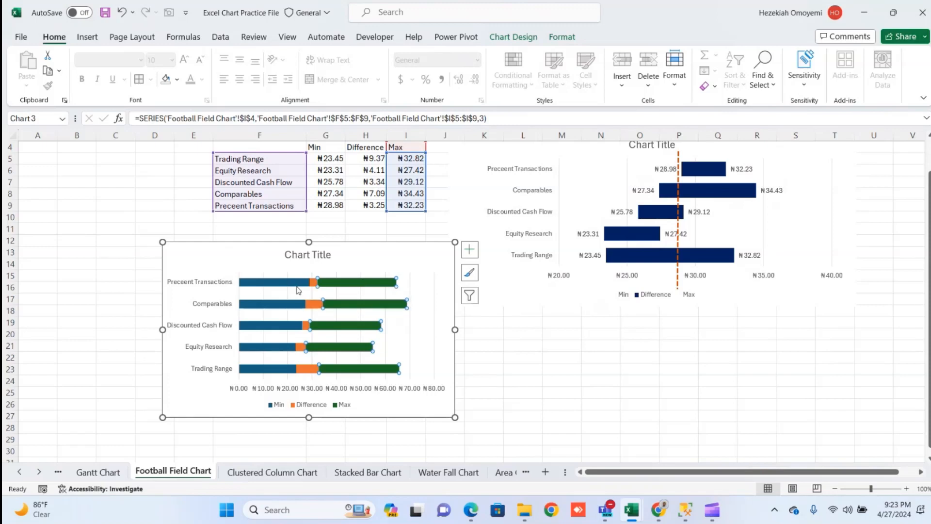
pyautogui.click(278, 286)
pyautogui.rightClick(278, 285)
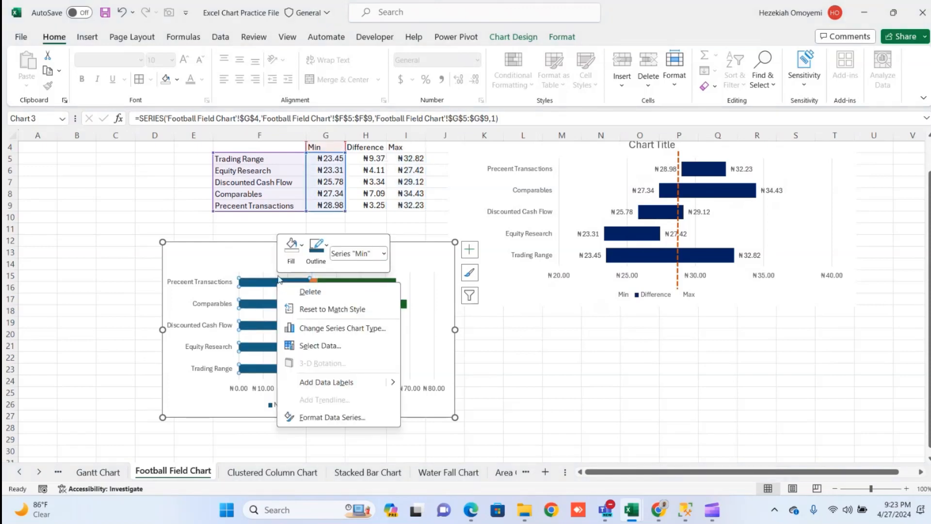
pyautogui.click(296, 261)
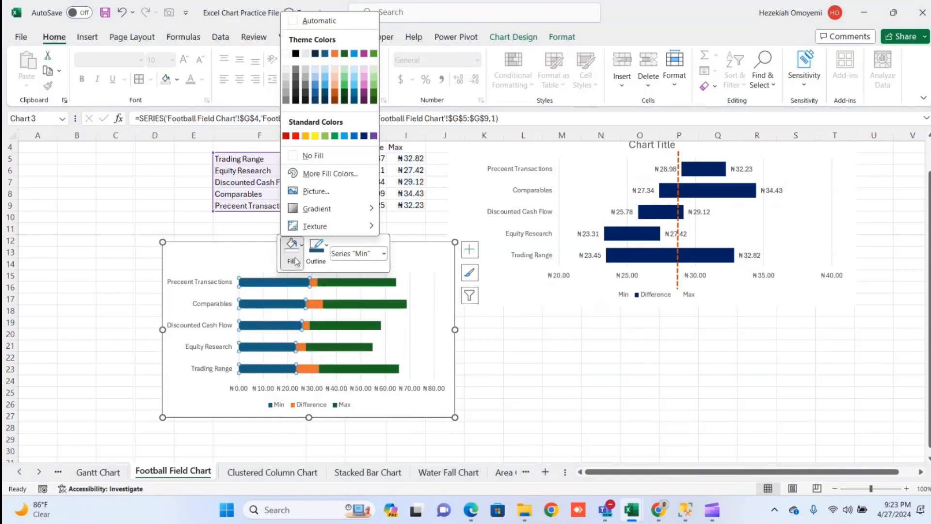
pyautogui.click(297, 156)
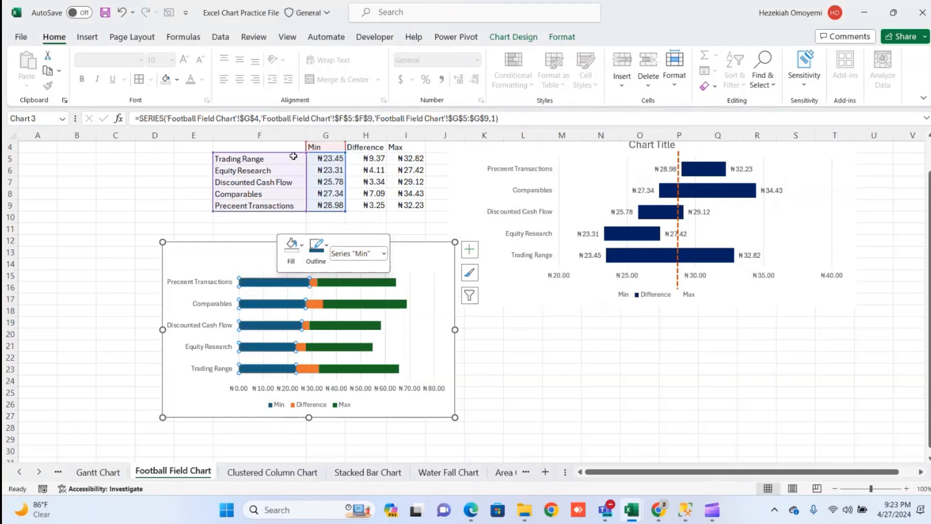
pyautogui.click(569, 379)
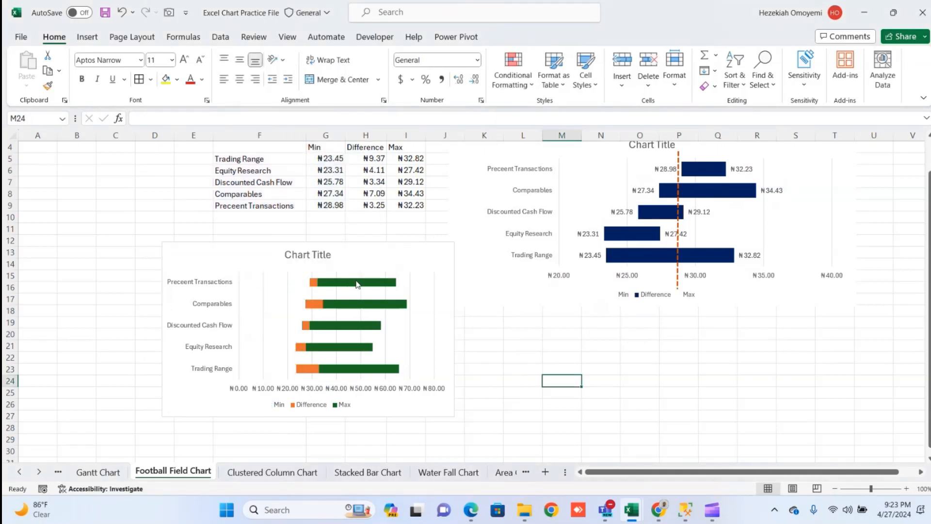
# Set the Max series bars in the new stacked bar chart to No Fill
pyautogui.moveTo(358, 285)
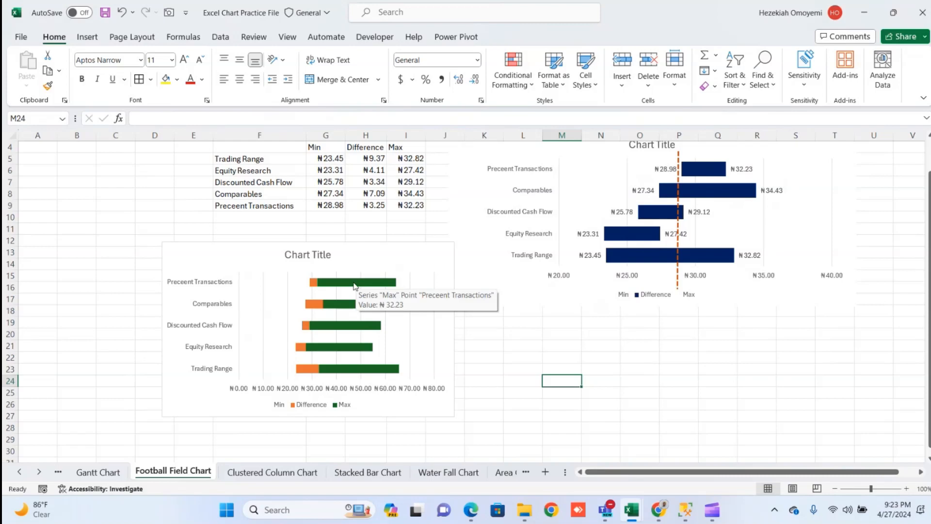
pyautogui.doubleClick(354, 284)
pyautogui.rightClick(354, 282)
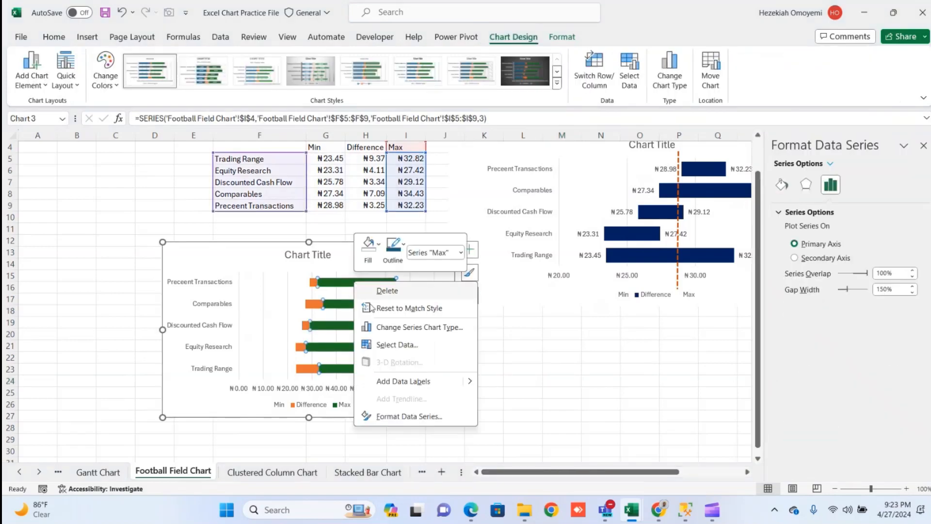
pyautogui.click(369, 261)
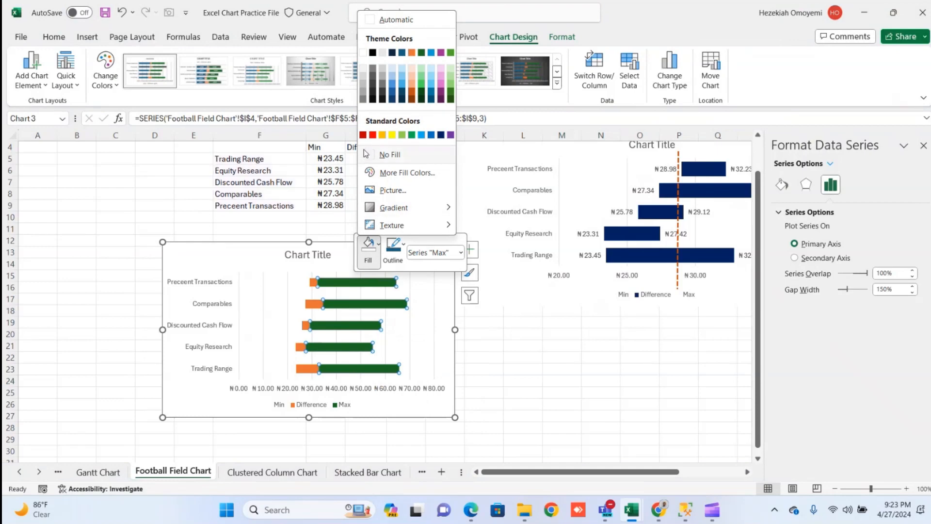
pyautogui.click(379, 161)
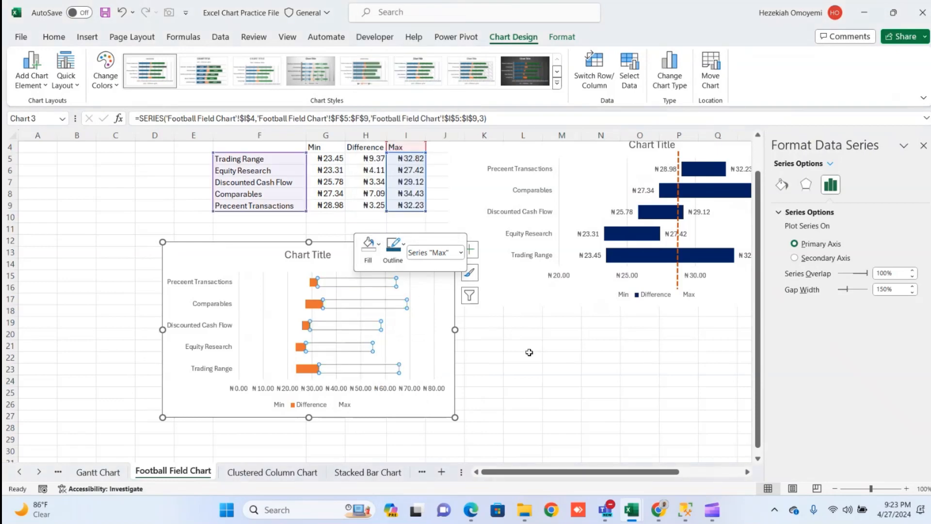
pyautogui.click(533, 366)
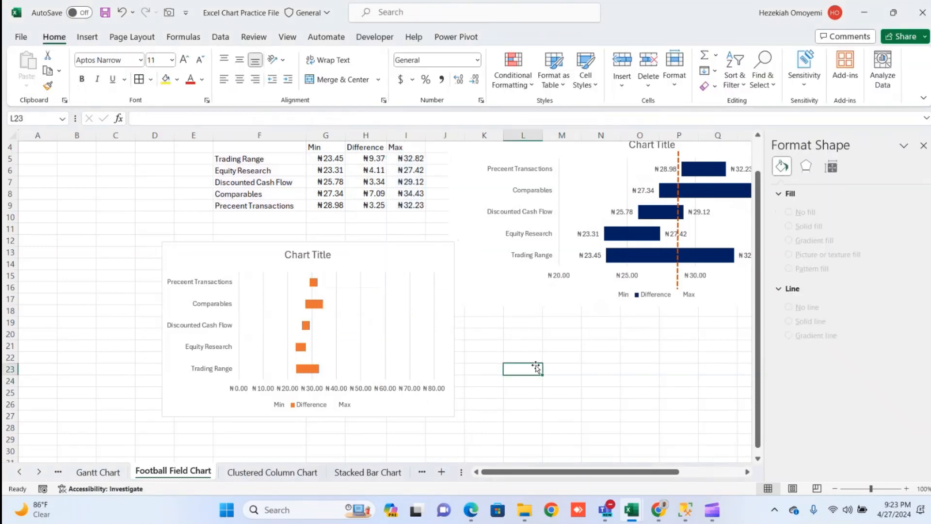
# Set the horizontal value axis minimum bound of the new chart to 10
pyautogui.click(302, 369)
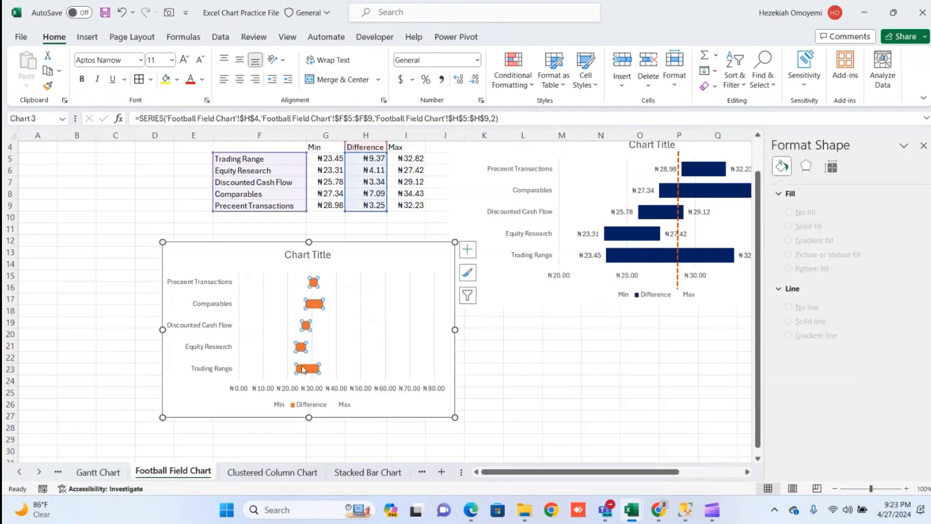
pyautogui.click(356, 388)
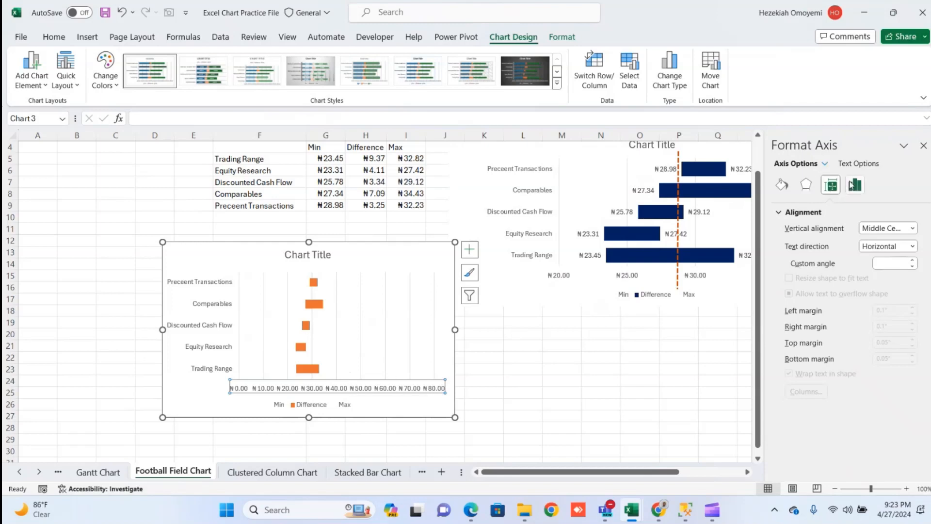
pyautogui.click(854, 185)
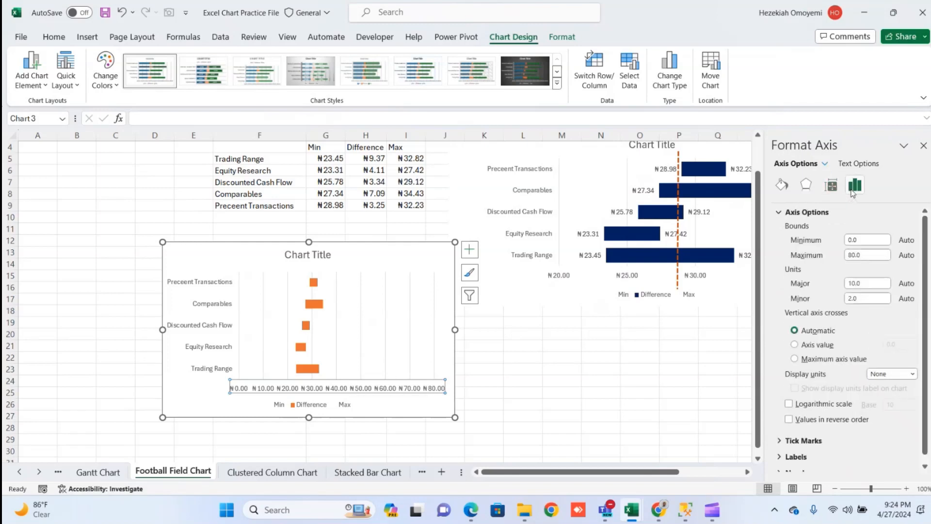
pyautogui.click(863, 241)
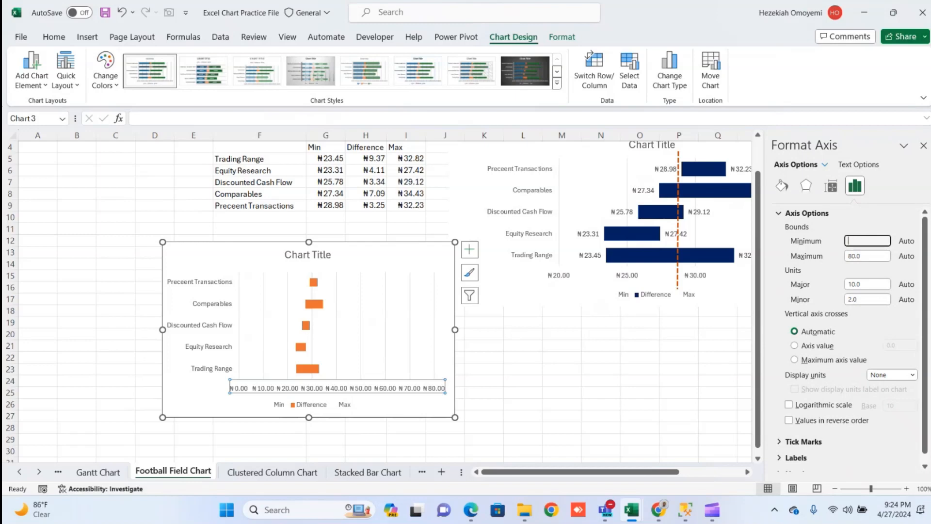
pyautogui.press('Return')
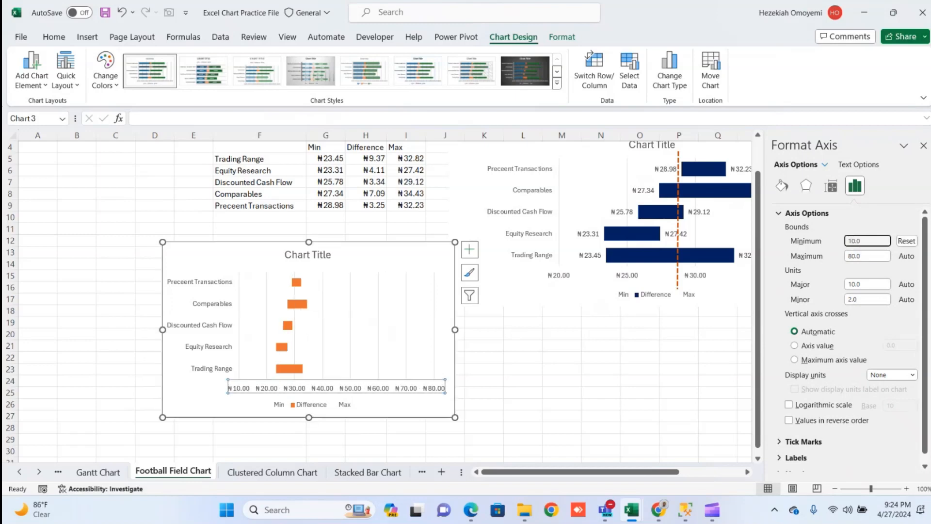
# Set the new chart's horizontal axis maximum bound to 40 and widen the chart to about the end of column L
pyautogui.click(869, 256)
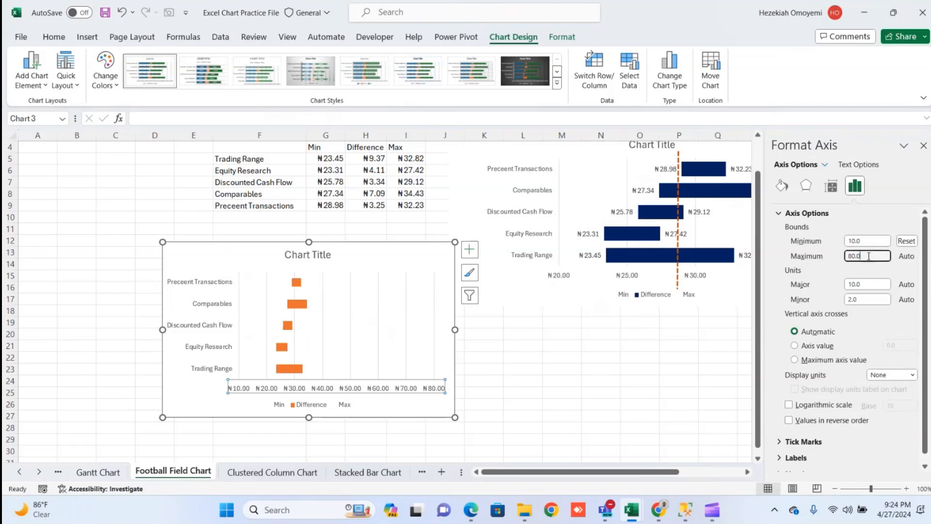
pyautogui.press('BackSpace')
pyautogui.press('BackSpace')
pyautogui.press('BackSpace')
pyautogui.press('BackSpace')
pyautogui.write('40')
pyautogui.press('Return')
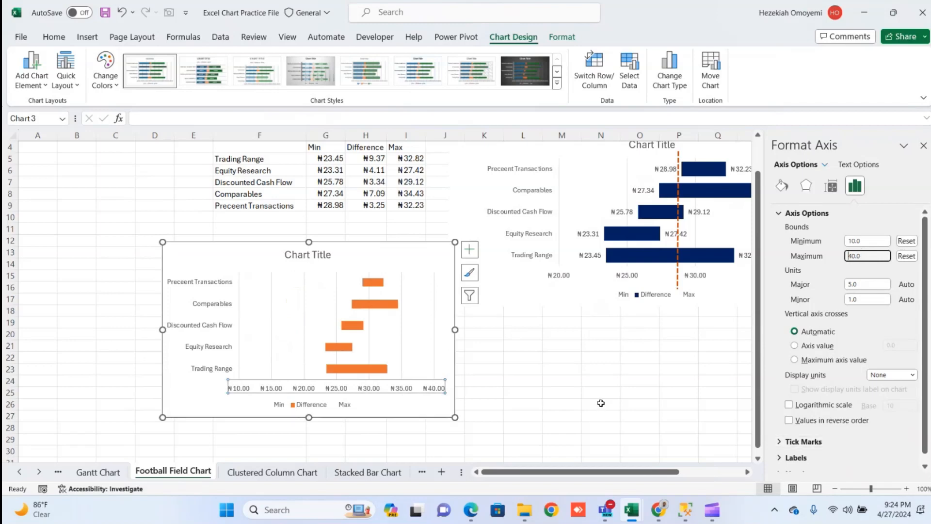
pyautogui.click(924, 146)
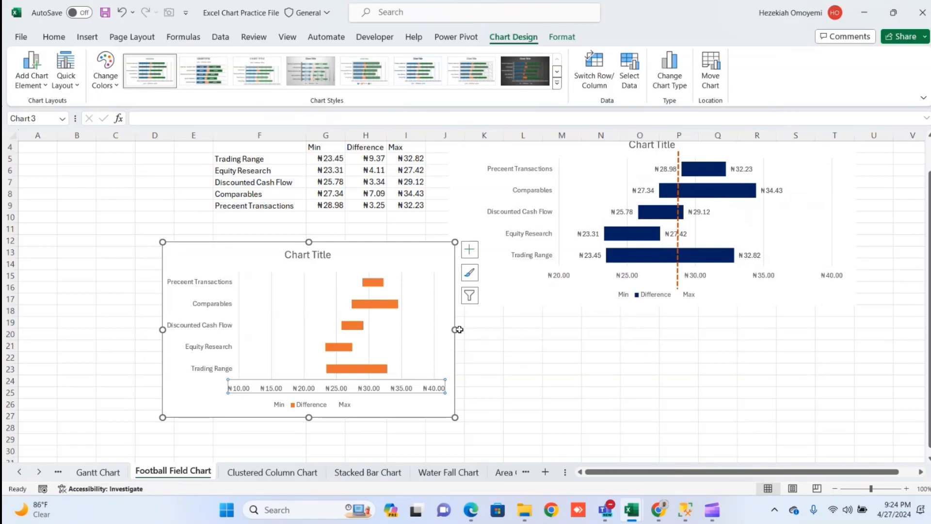
pyautogui.moveTo(455, 330); pyautogui.dragTo(567, 330)
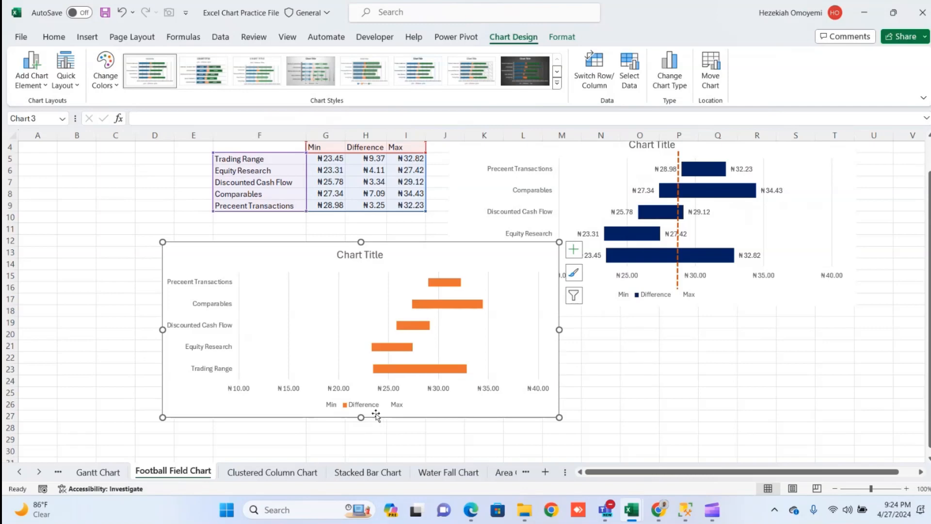
# Recolour the Difference series in the new chart with a solid standard purple fill through its legend entry
pyautogui.doubleClick(348, 404)
pyautogui.click(347, 404)
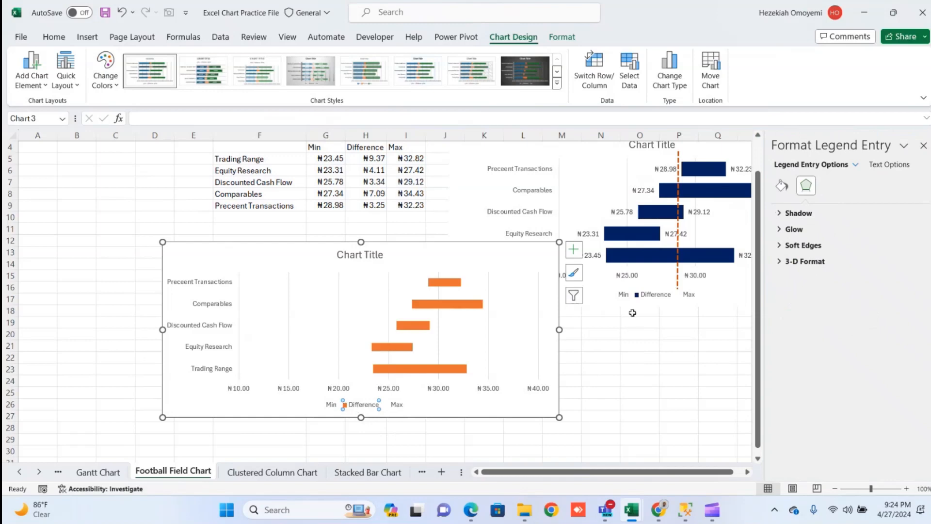
pyautogui.click(782, 185)
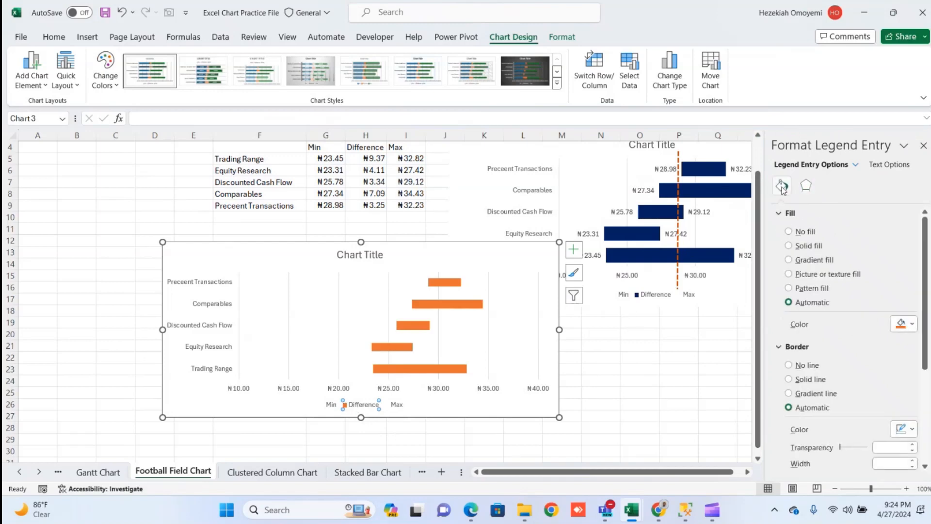
pyautogui.click(910, 325)
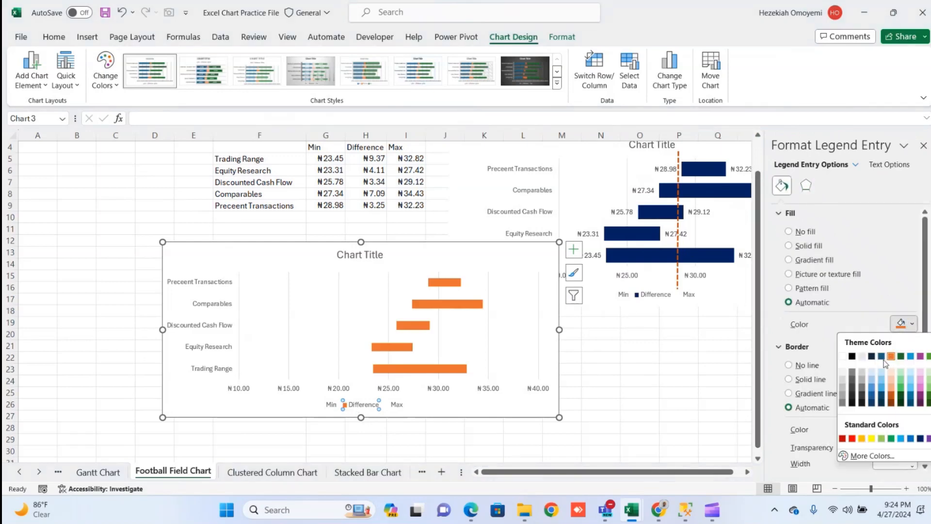
pyautogui.click(851, 439)
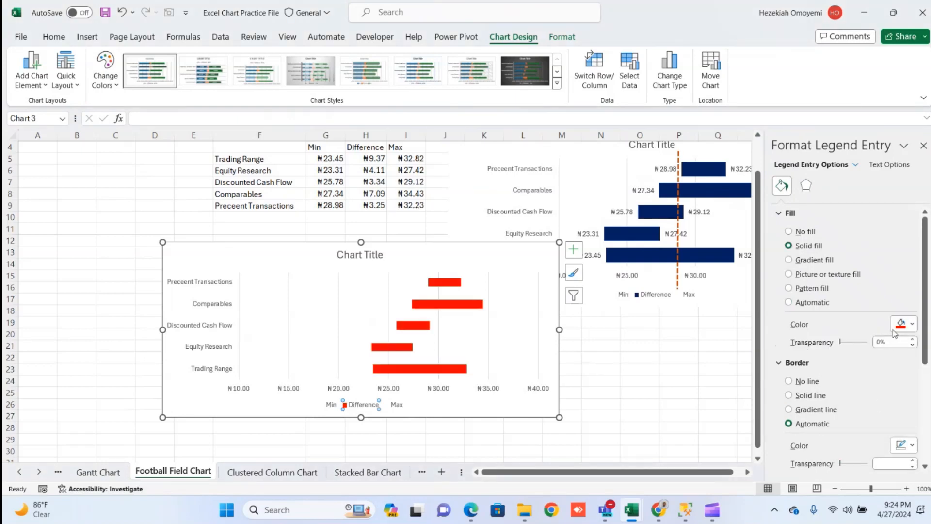
pyautogui.click(912, 323)
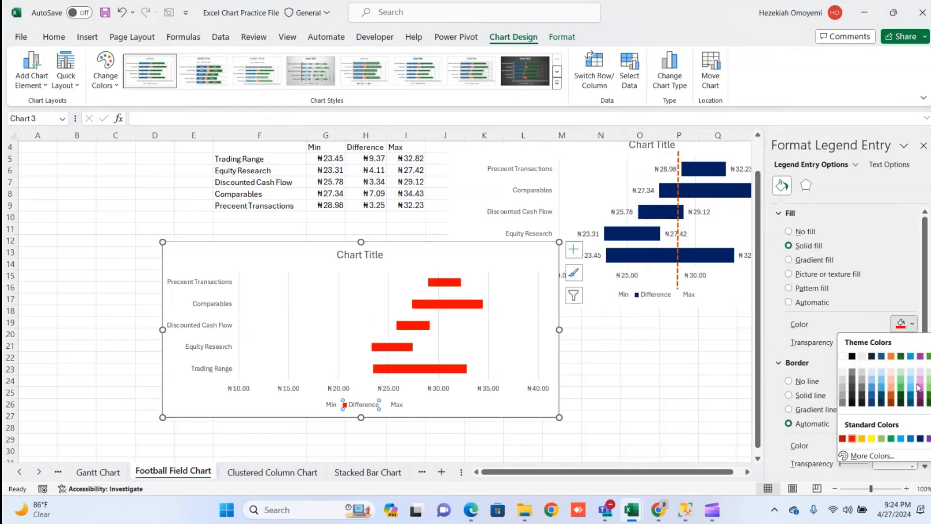
pyautogui.click(930, 439)
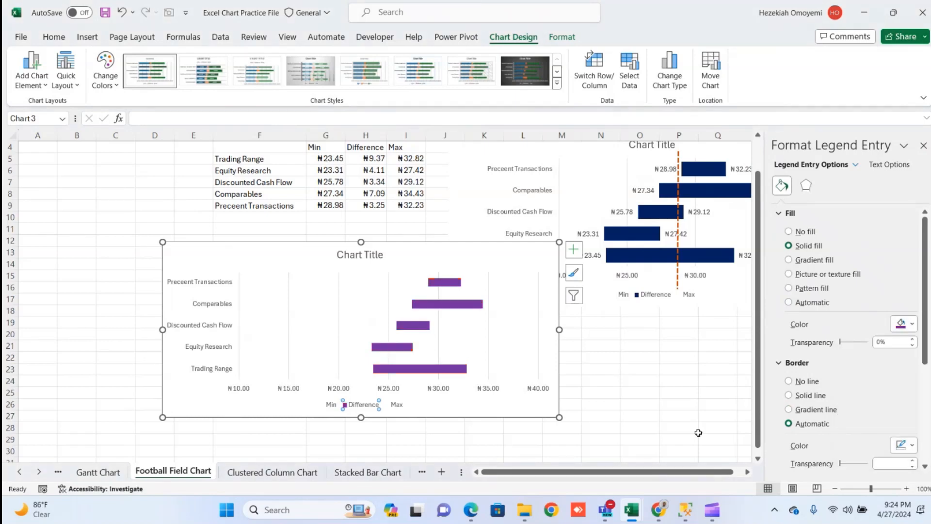
pyautogui.click(588, 357)
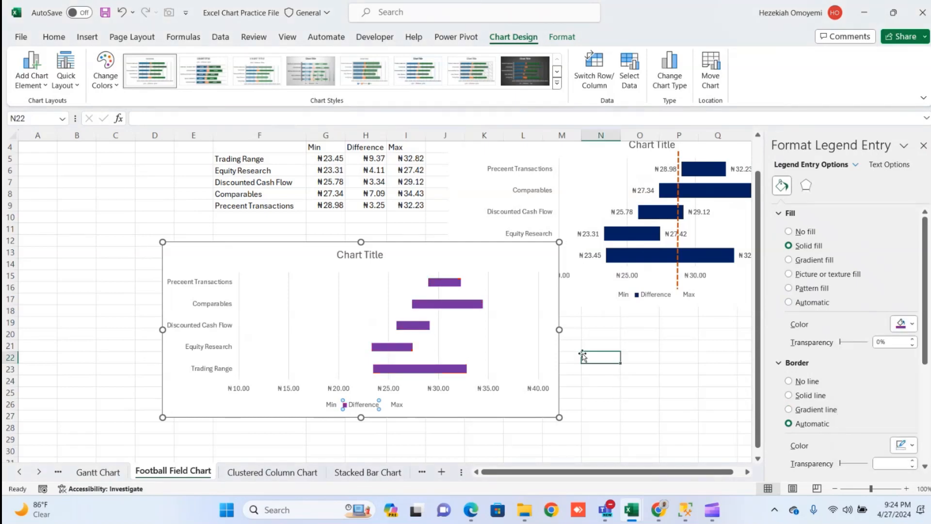
# Try gap widths of 0% and 2% on the Difference series and return it to 150%
pyautogui.click(440, 285)
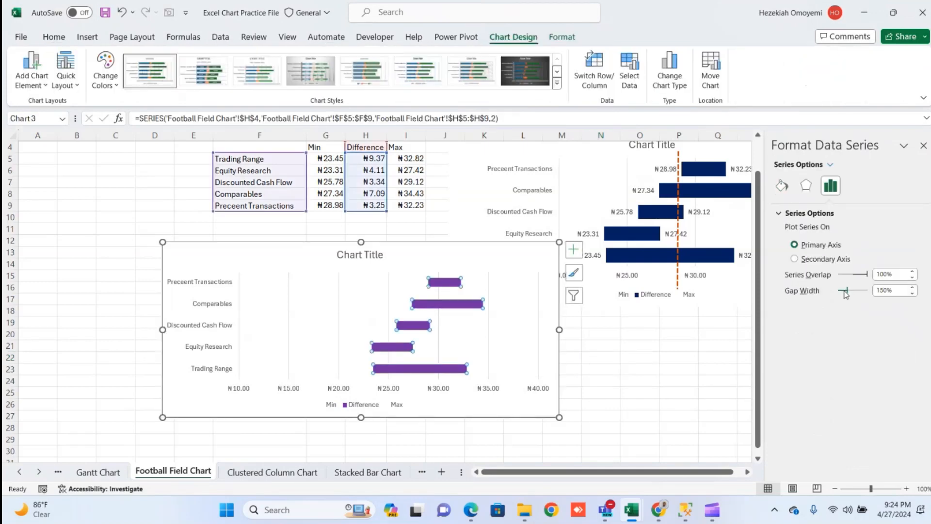
pyautogui.click(885, 289)
pyautogui.write('10')
pyautogui.press('Return')
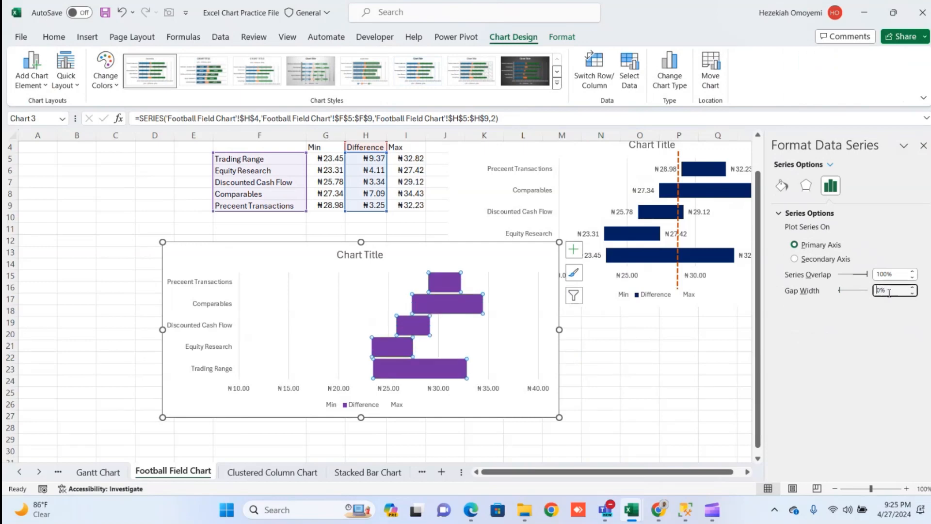
pyautogui.press('Return')
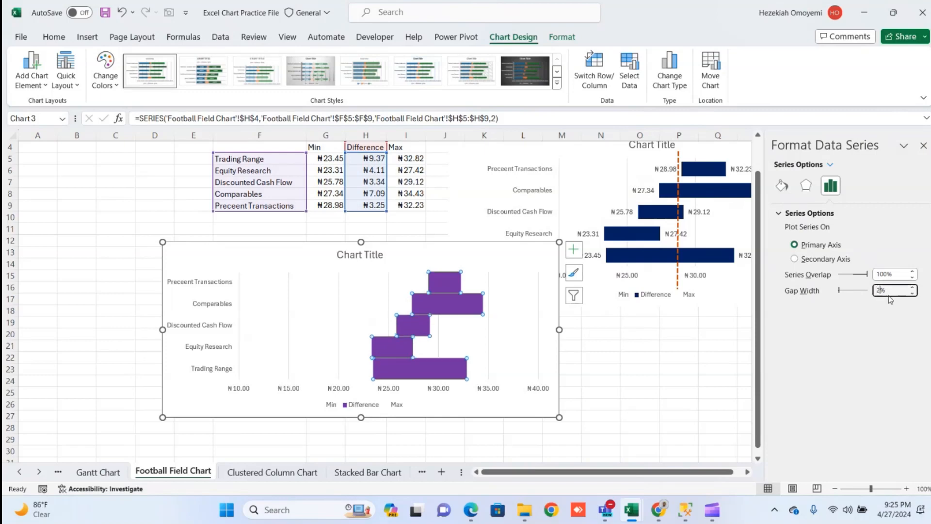
pyautogui.press('BackSpace')
pyautogui.press('Return')
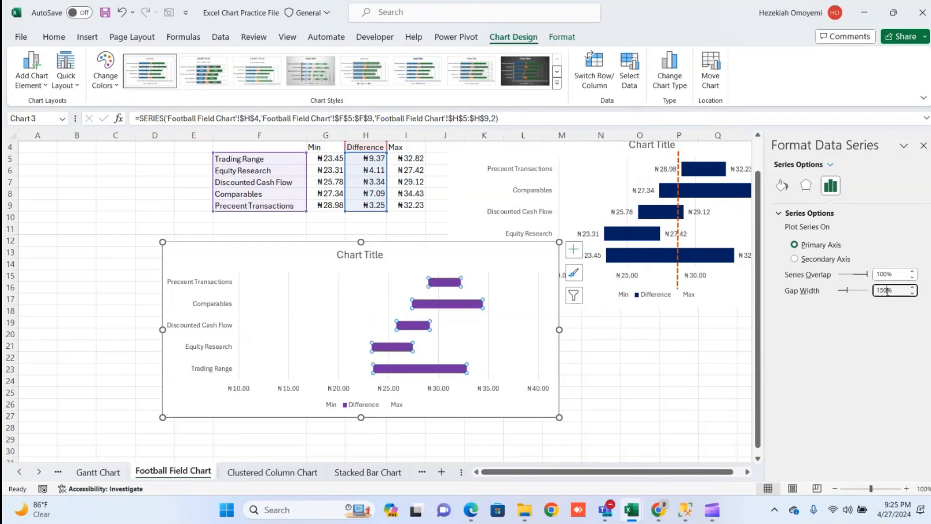
# Reduce the Difference series' gap width to 100% and widen the chart to the end of column M
pyautogui.click(912, 293)
pyautogui.click(912, 294)
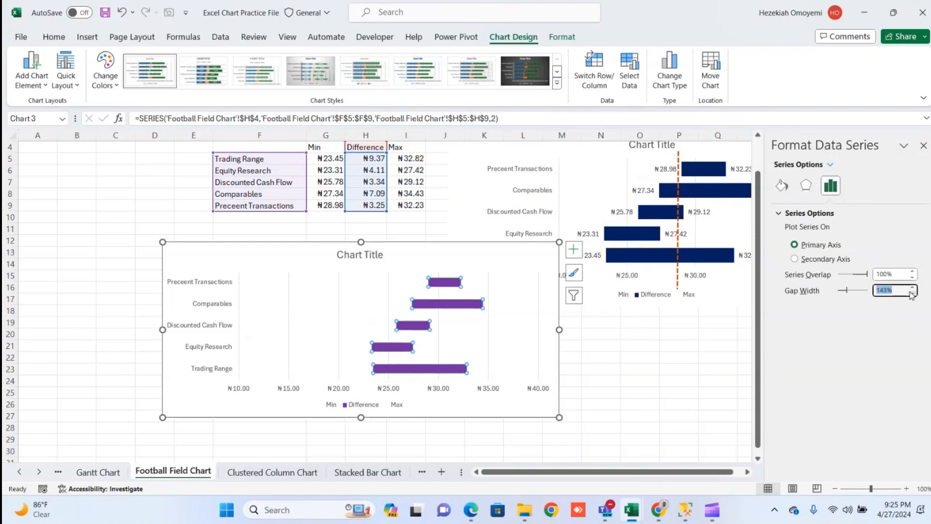
pyautogui.click(912, 294)
pyautogui.click(912, 293)
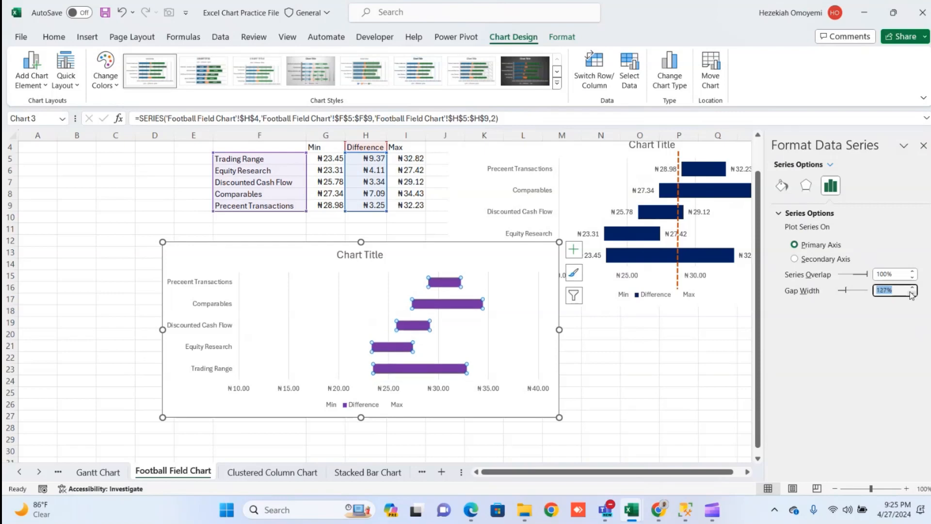
pyautogui.click(912, 294)
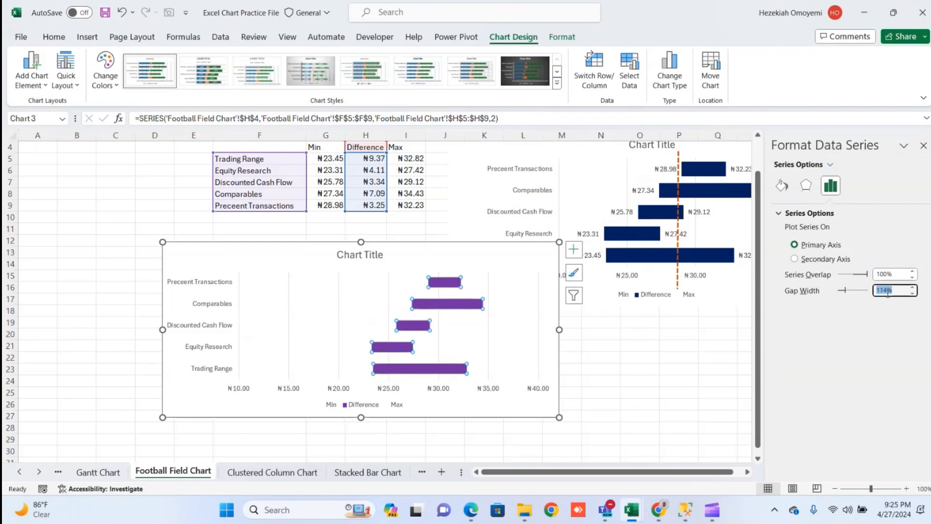
pyautogui.click(888, 289)
pyautogui.write('00')
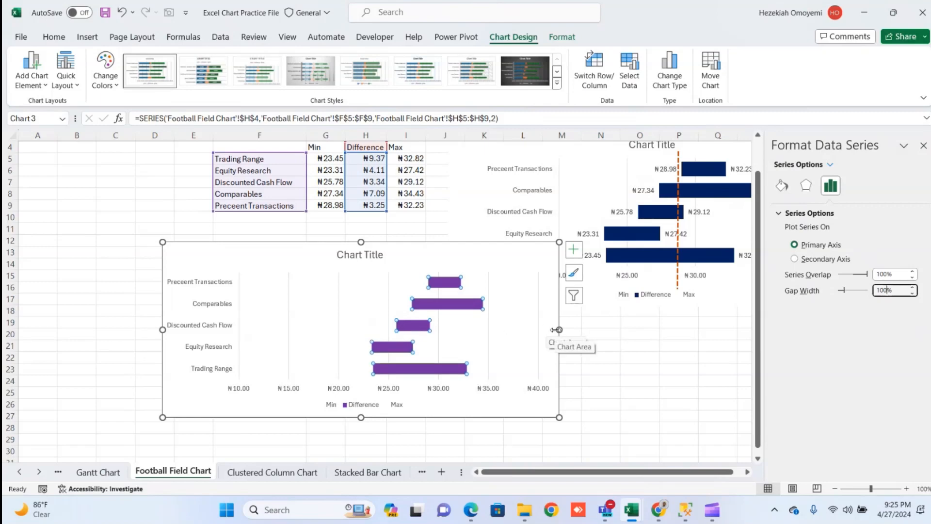
pyautogui.moveTo(559, 329); pyautogui.dragTo(586, 329)
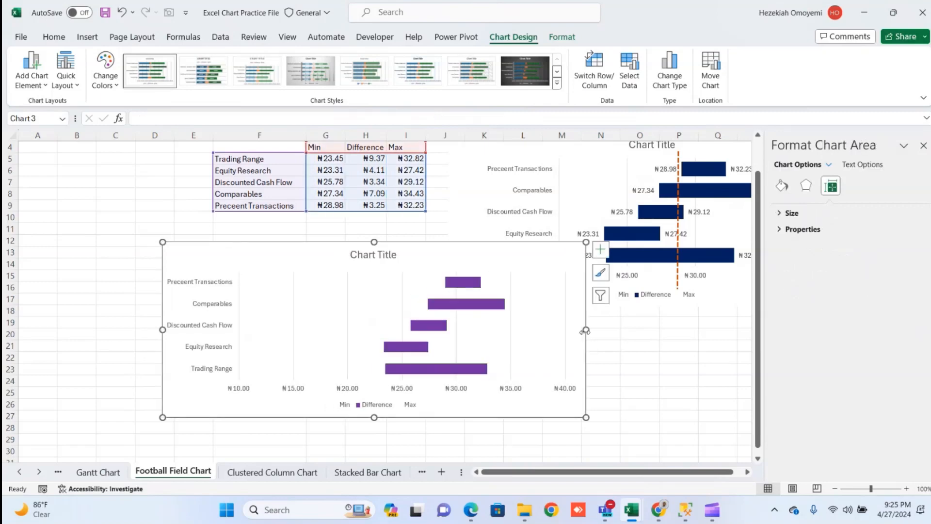
pyautogui.click(923, 145)
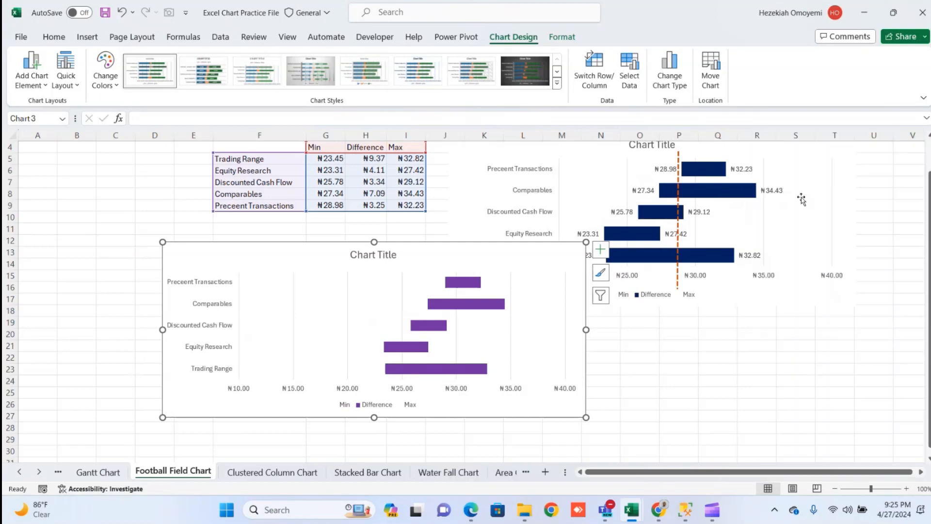
# Open the data series formatting options for the Difference bars of the new chart
pyautogui.click(736, 191)
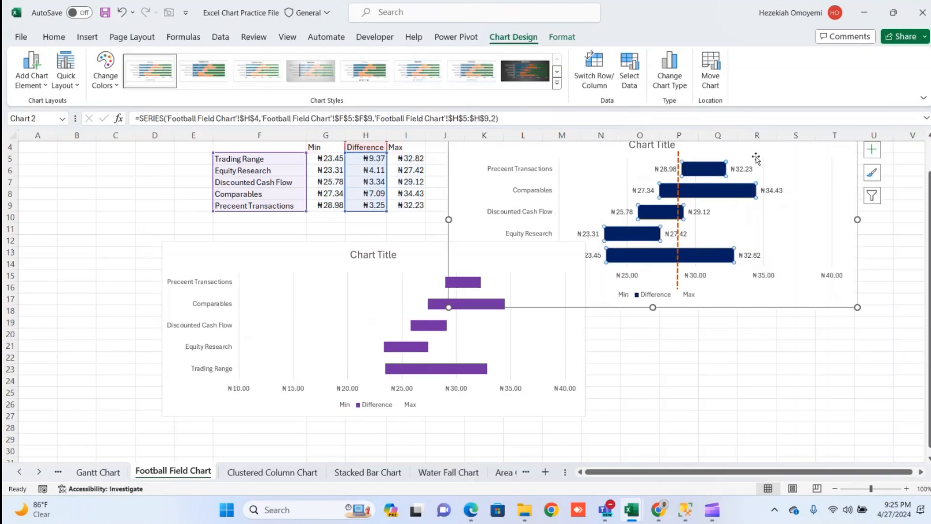
pyautogui.click(297, 249)
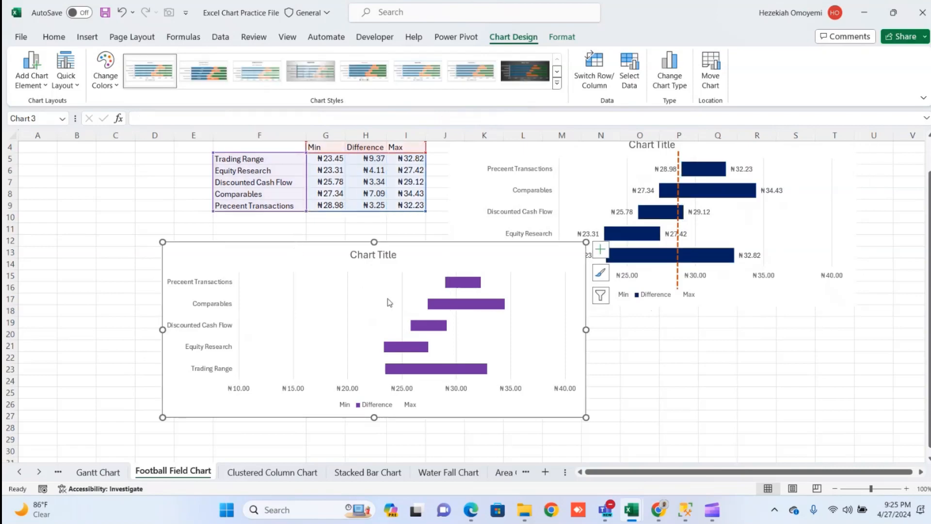
pyautogui.click(455, 284)
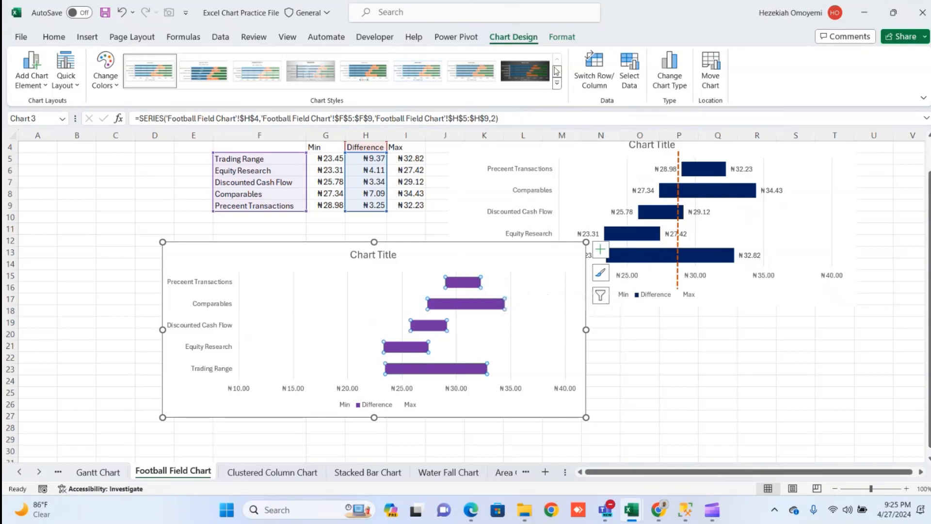
pyautogui.click(556, 38)
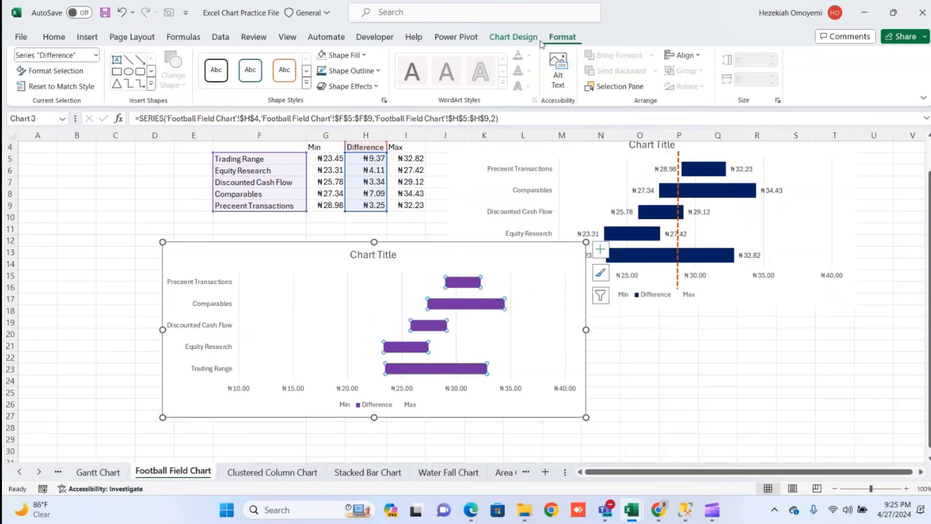
pyautogui.click(514, 37)
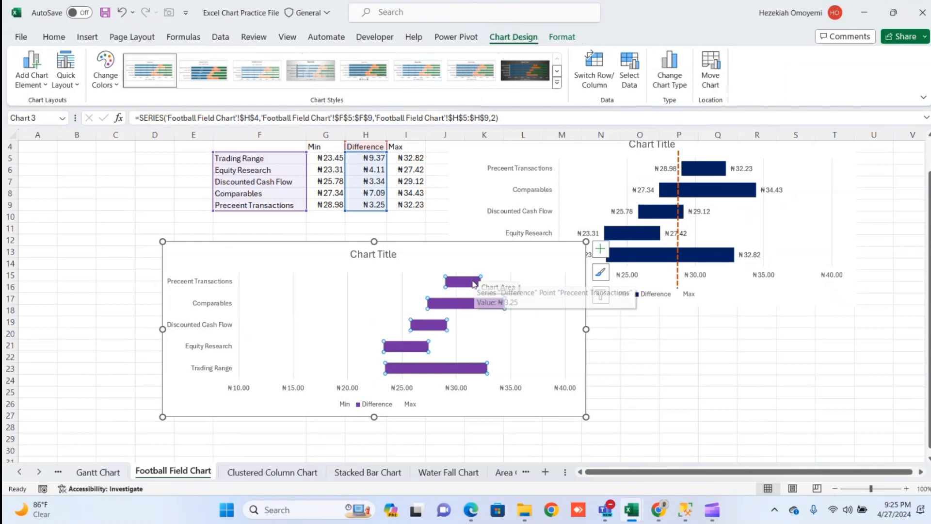
pyautogui.rightClick(474, 284)
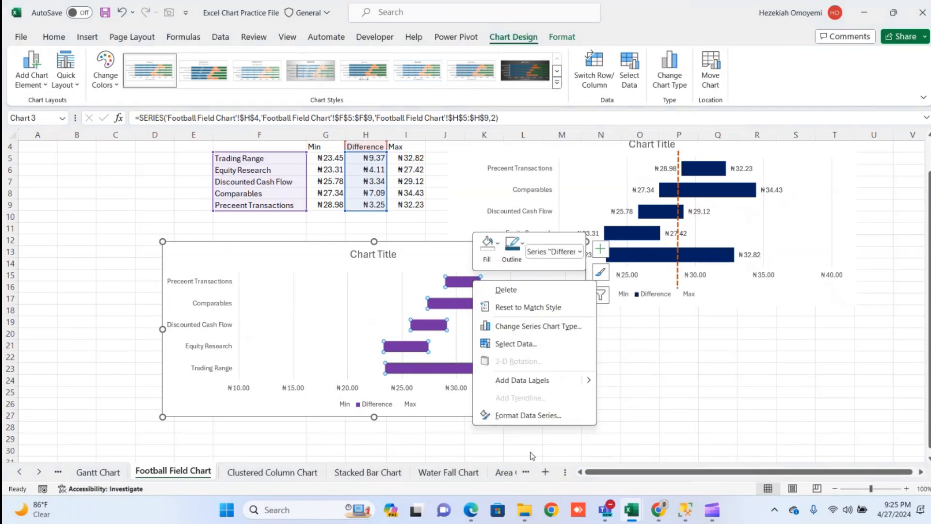
pyautogui.click(529, 416)
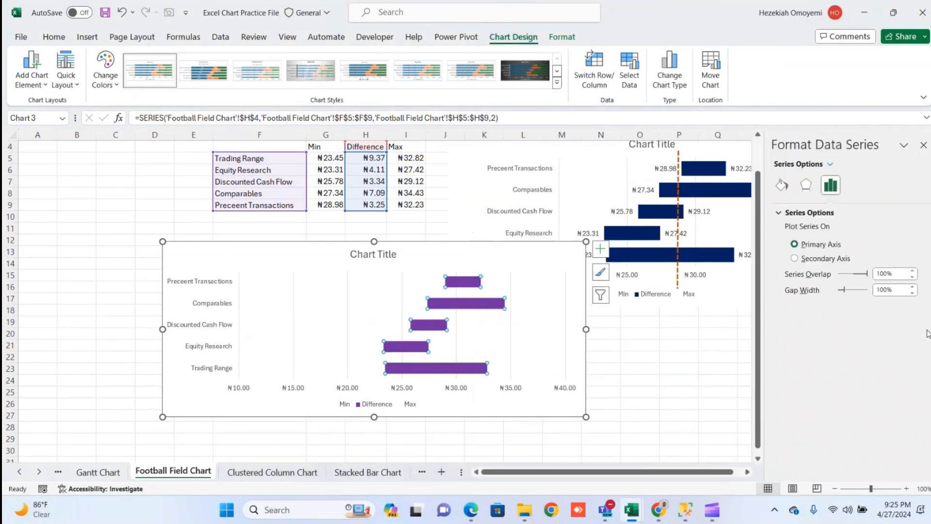
# Try a 0% series overlap on the Difference series and restore it to 100%
pyautogui.moveTo(865, 275); pyautogui.dragTo(854, 276)
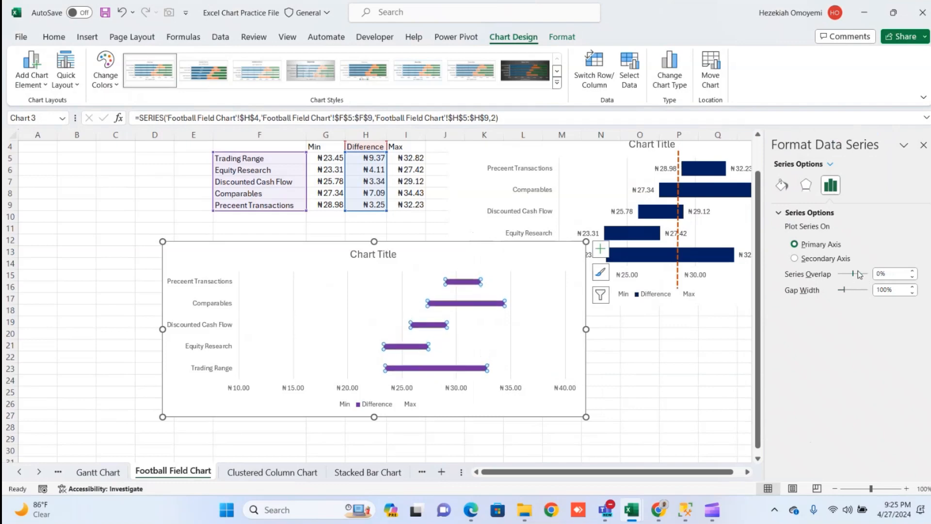
pyautogui.click(913, 271)
pyautogui.click(913, 272)
pyautogui.click(913, 271)
pyautogui.click(881, 275)
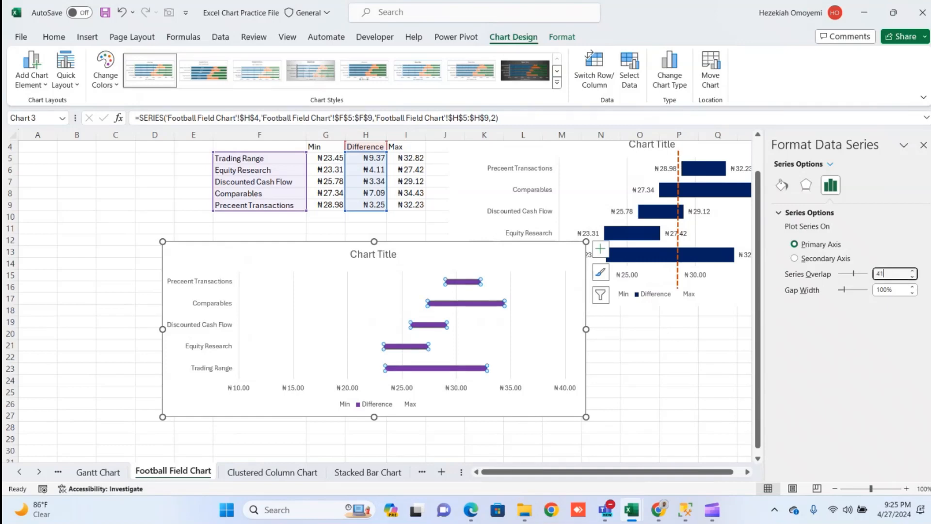
pyautogui.write('100')
pyautogui.press('Return')
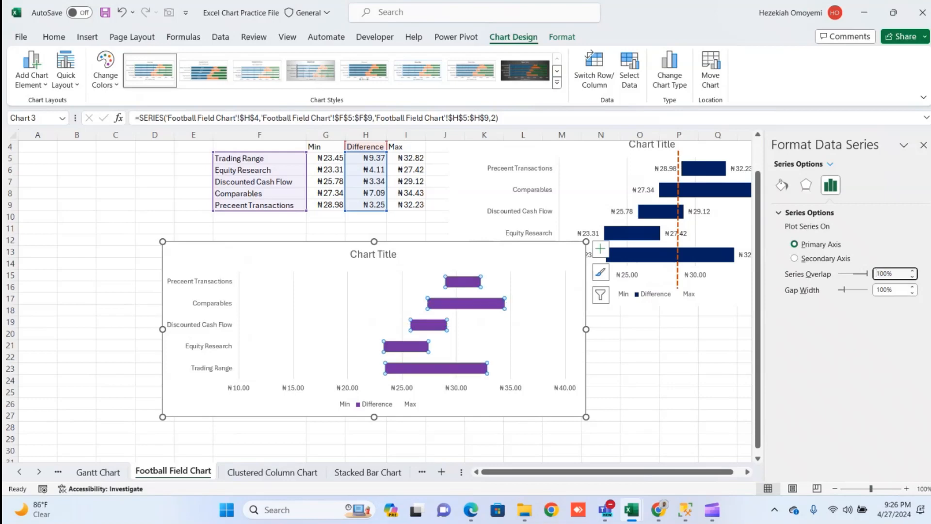
# Increase the Difference series' gap width to 116% and deselect the chart
pyautogui.click(913, 287)
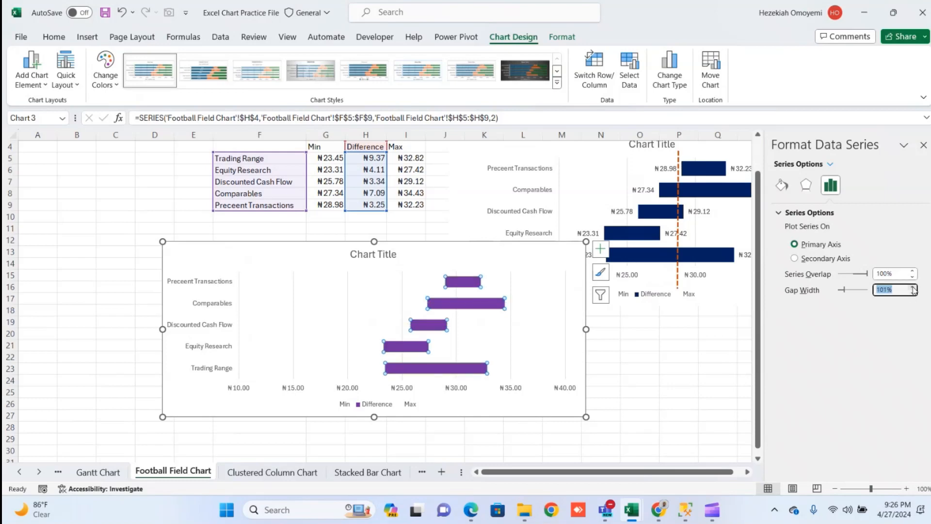
pyautogui.click(915, 290)
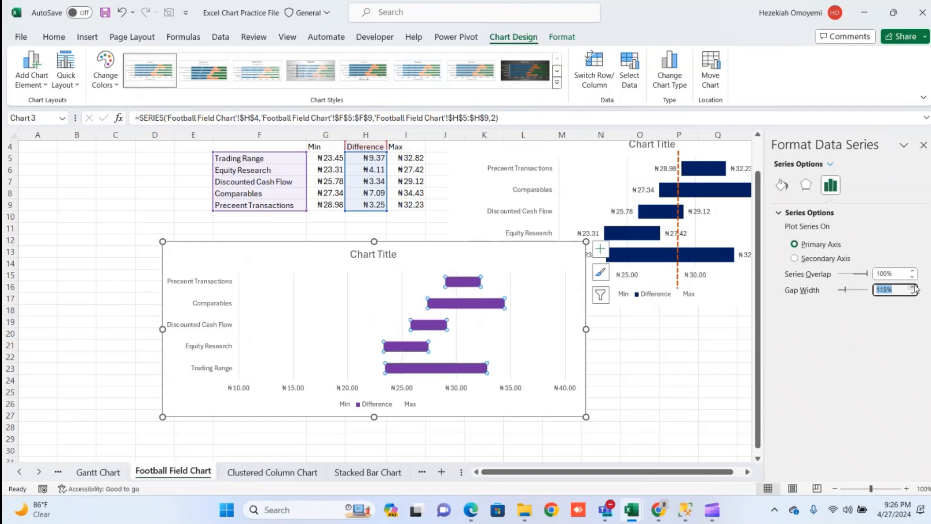
pyautogui.click(685, 369)
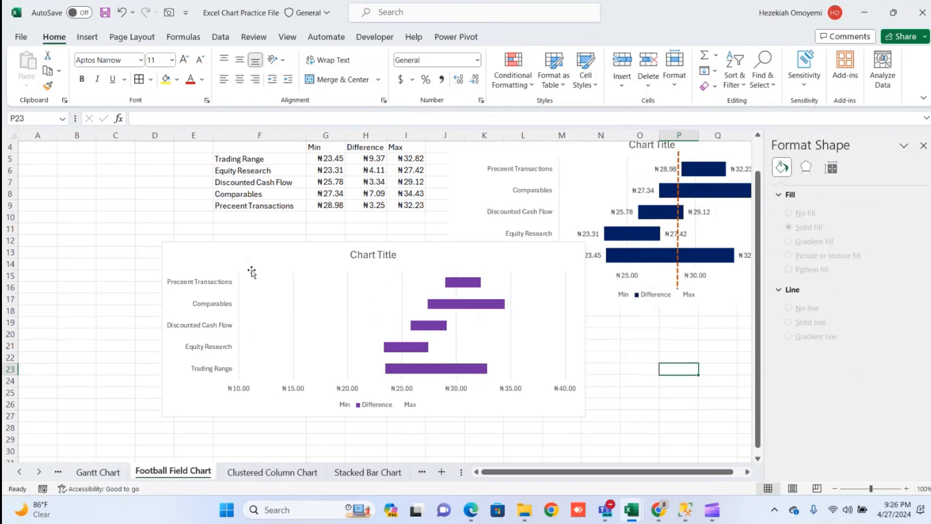
# Add data labels to the hidden Min series of the new chart
pyautogui.click(392, 281)
pyautogui.rightClick(392, 282)
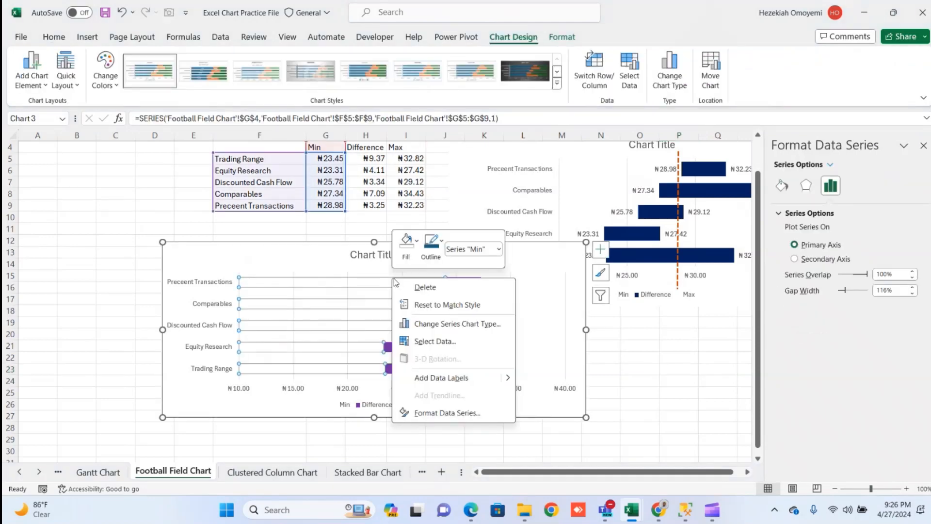
pyautogui.click(442, 376)
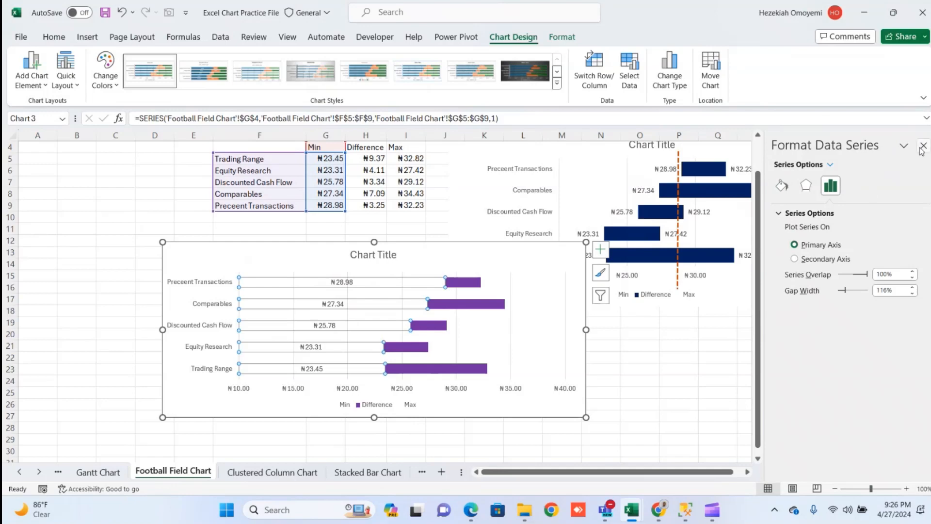
# Set the label position of the Min series' data labels to Inside End
pyautogui.click(806, 185)
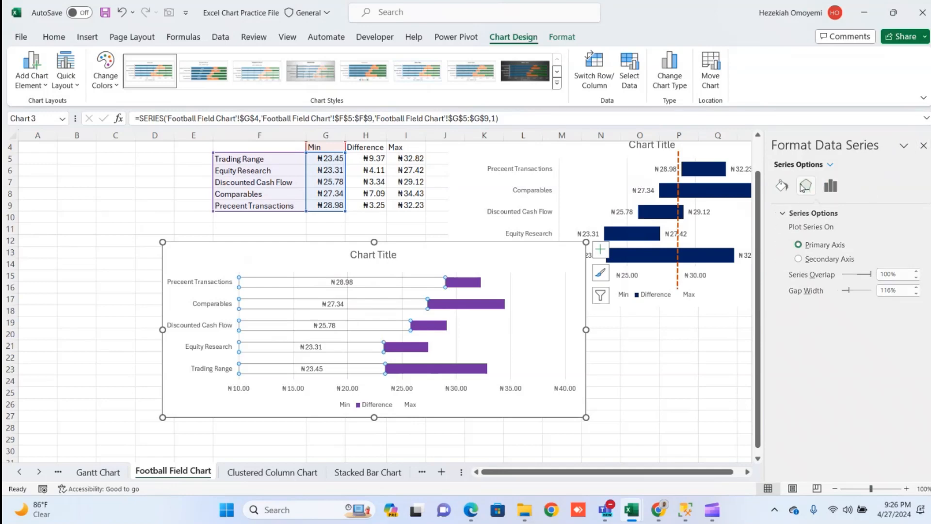
pyautogui.click(782, 185)
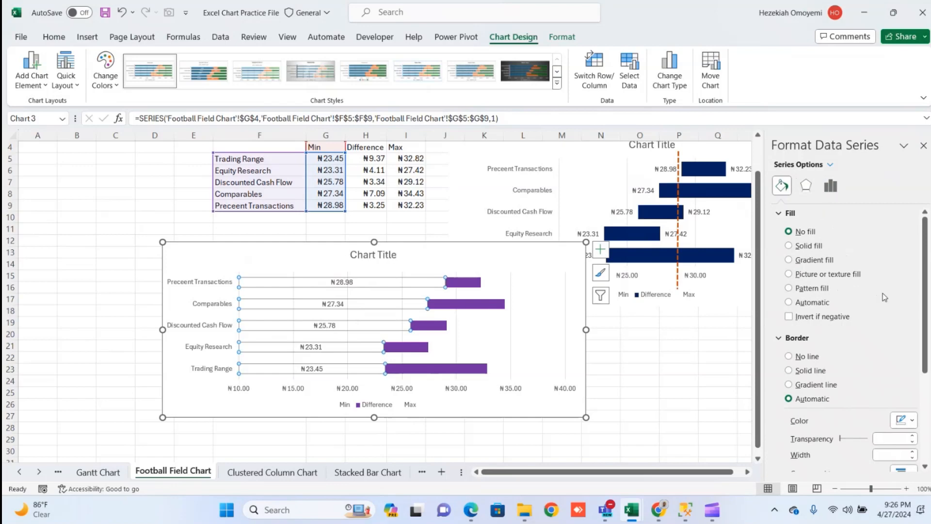
pyautogui.click(830, 189)
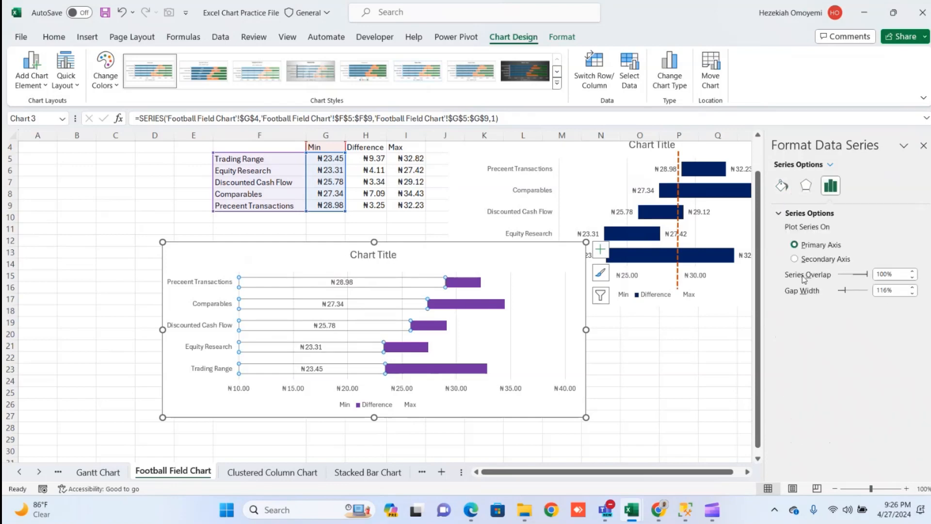
pyautogui.click(336, 303)
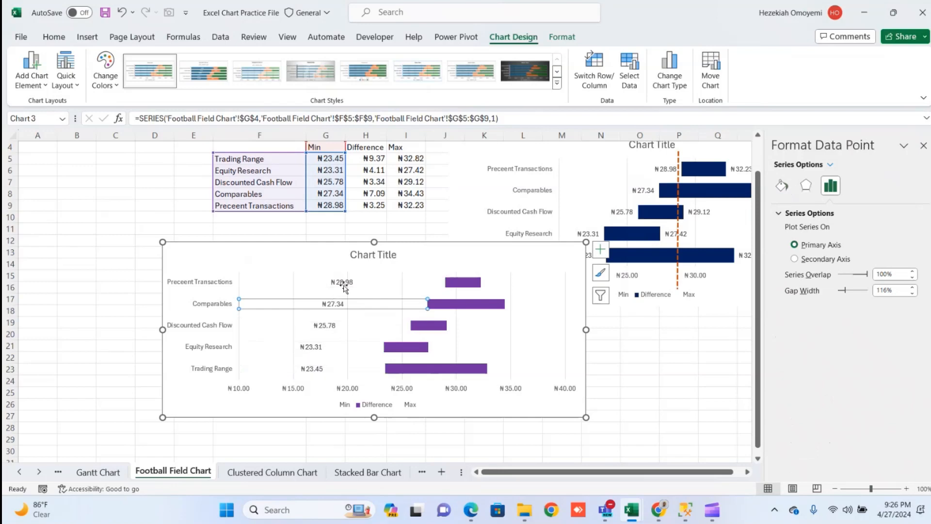
pyautogui.click(342, 281)
pyautogui.rightClick(347, 286)
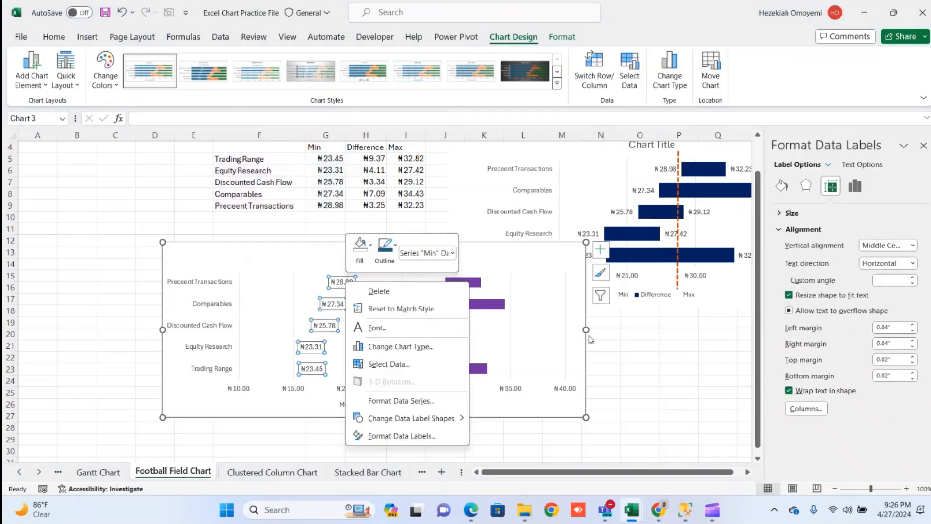
pyautogui.click(561, 336)
pyautogui.click(857, 187)
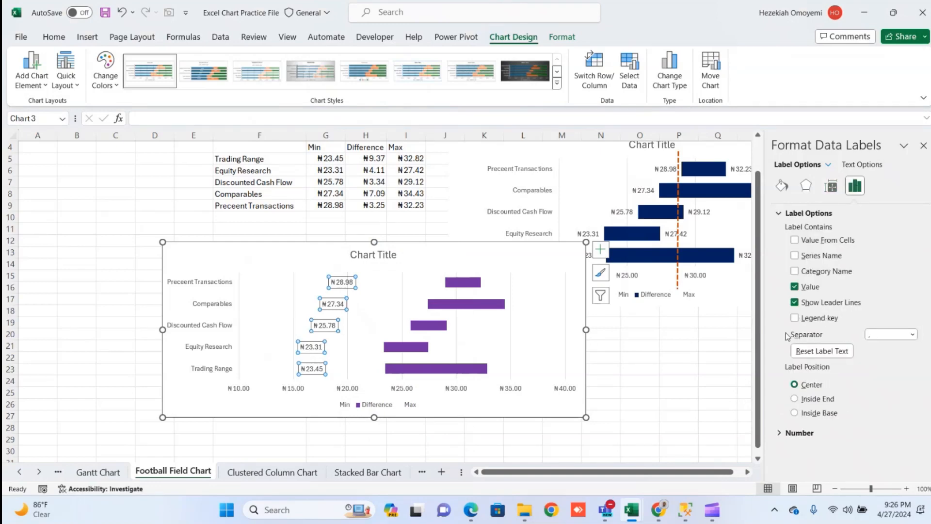
pyautogui.click(795, 399)
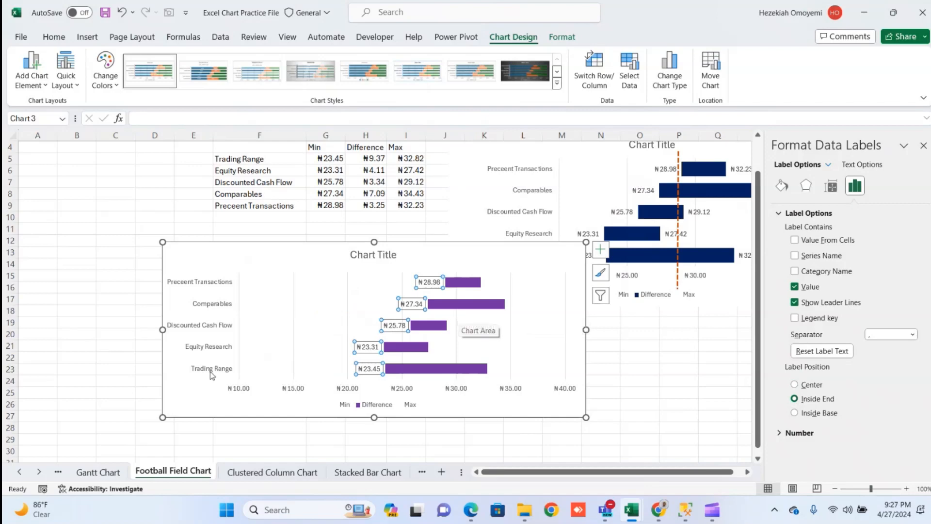
# Set the horizontal value axis minimum bound to 20 and close the axis formatting options
pyautogui.click(298, 391)
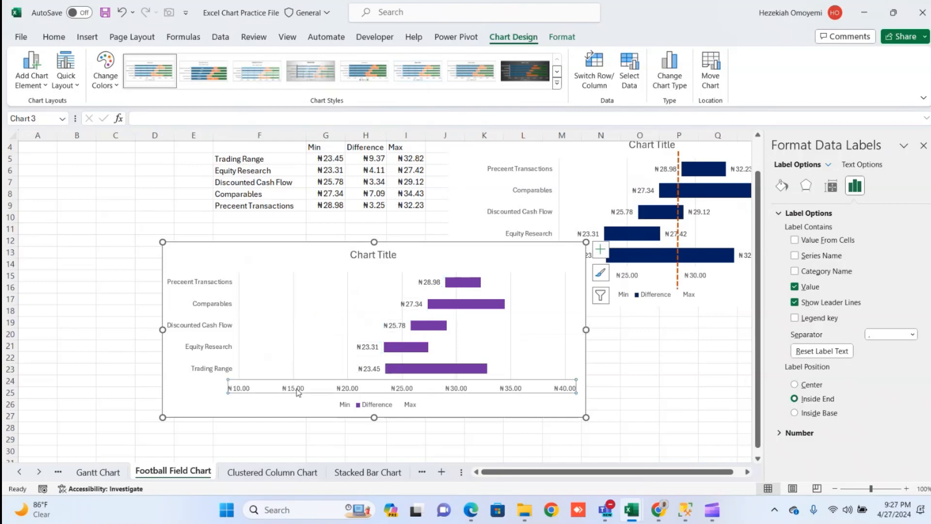
pyautogui.click(862, 241)
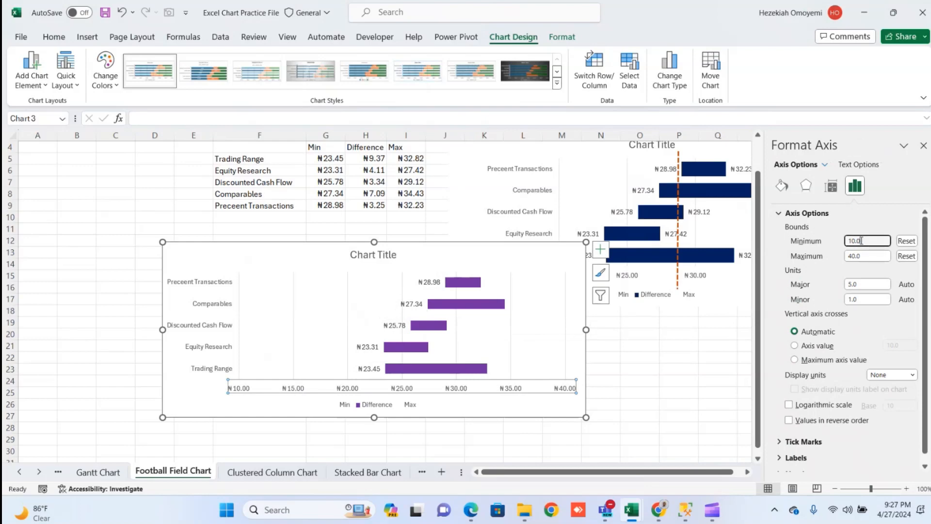
pyautogui.press('BackSpace')
pyautogui.press('BackSpace')
pyautogui.press('BackSpace')
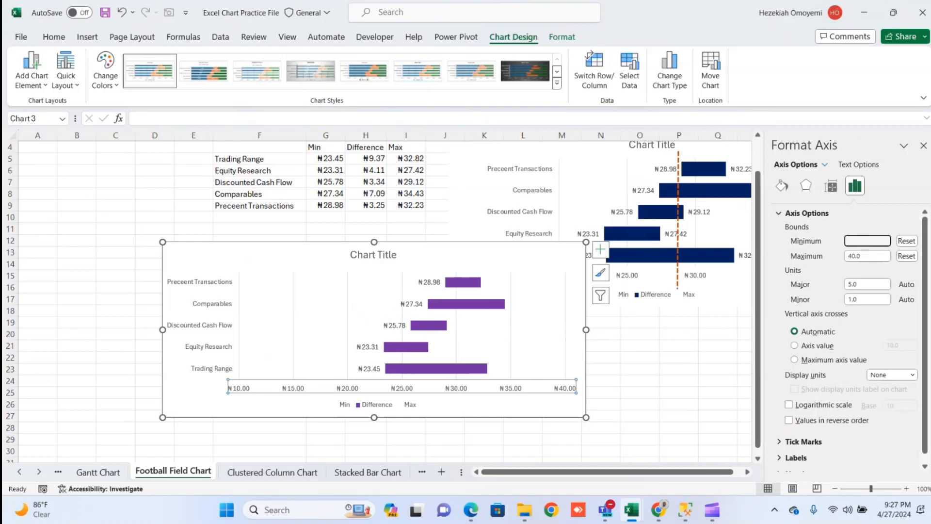
pyautogui.press('Return')
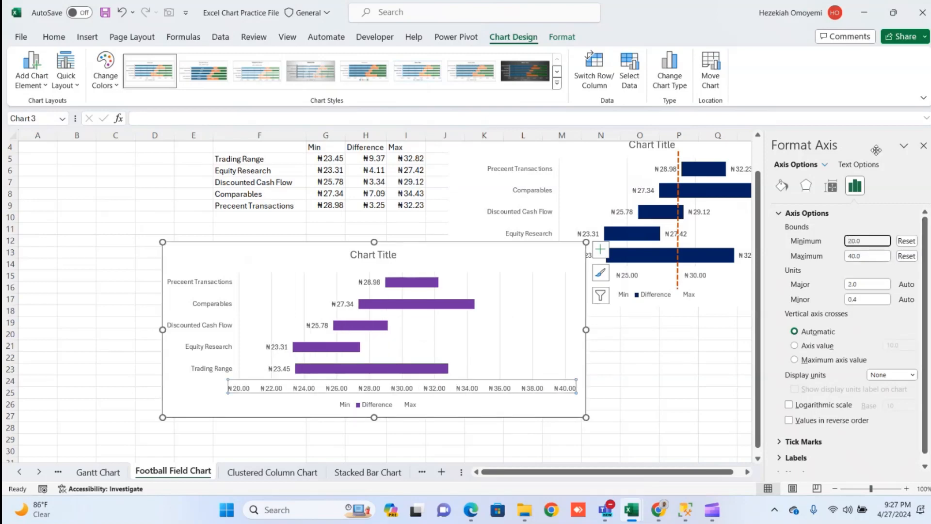
pyautogui.click(923, 148)
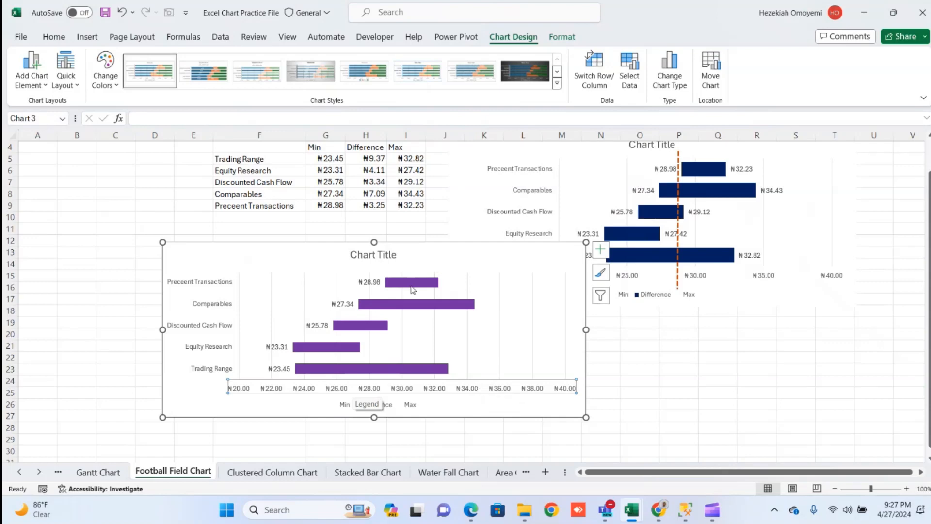
# Add data labels to the hidden Max series beyond the purple bars
pyautogui.click(450, 283)
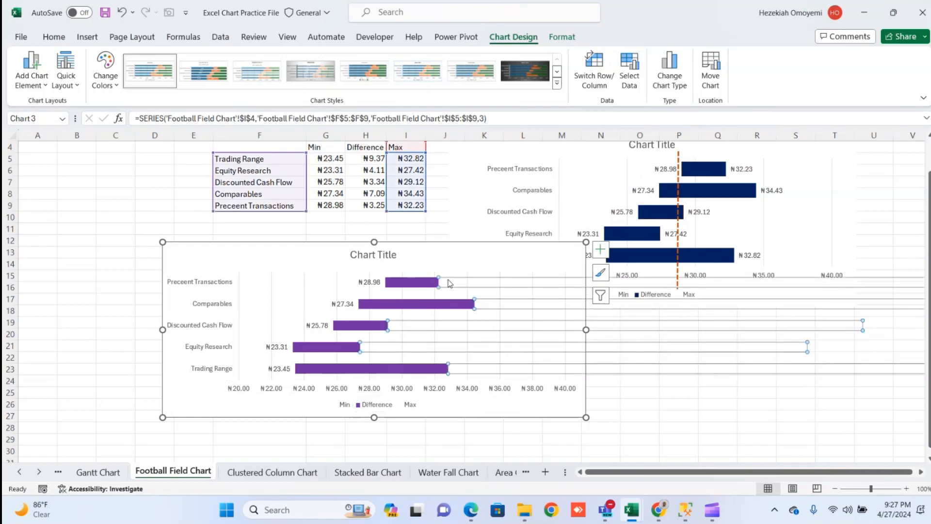
pyautogui.rightClick(450, 282)
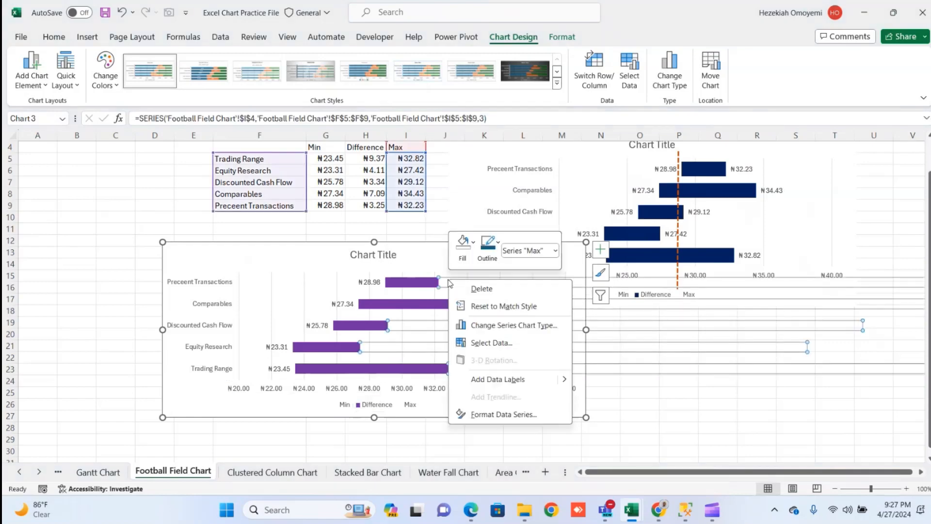
pyautogui.click(491, 380)
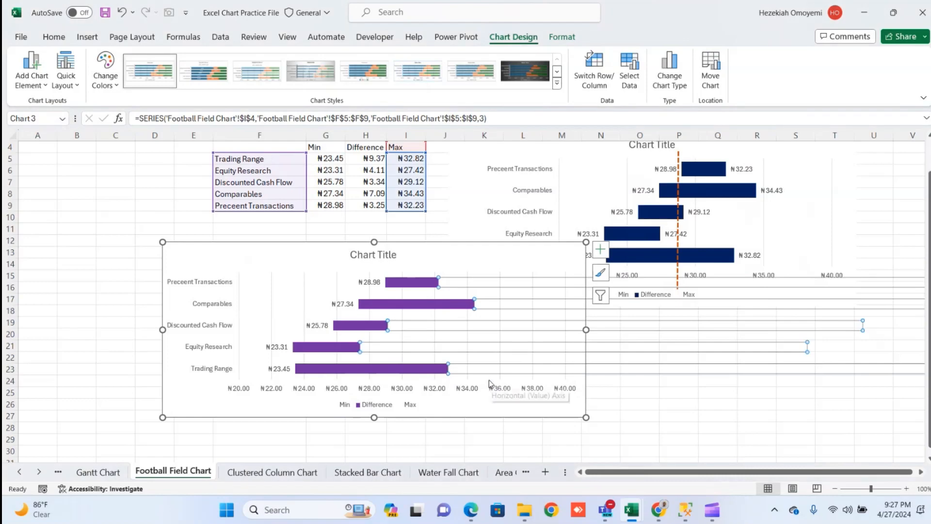
# Position the Max series' data labels at Inside Base, then deselect the chart and close the formatting options
pyautogui.rightClick(511, 281)
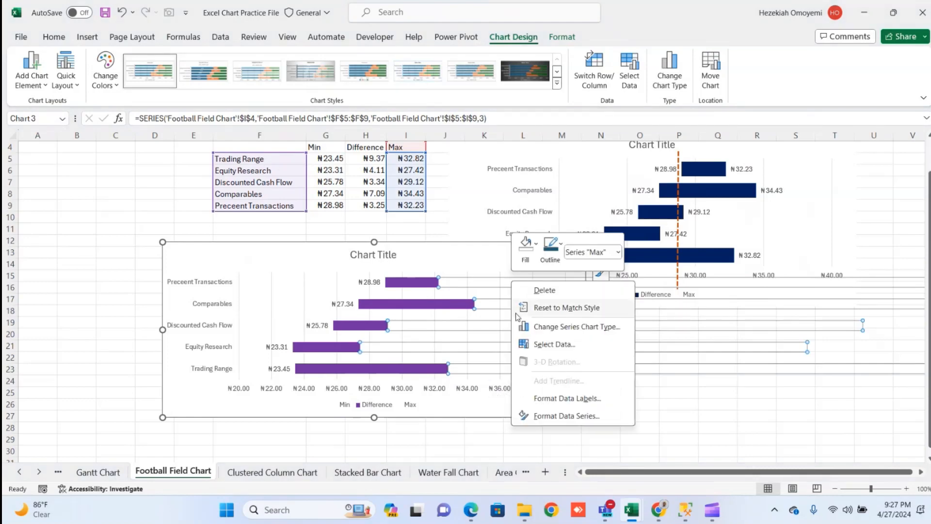
pyautogui.click(567, 399)
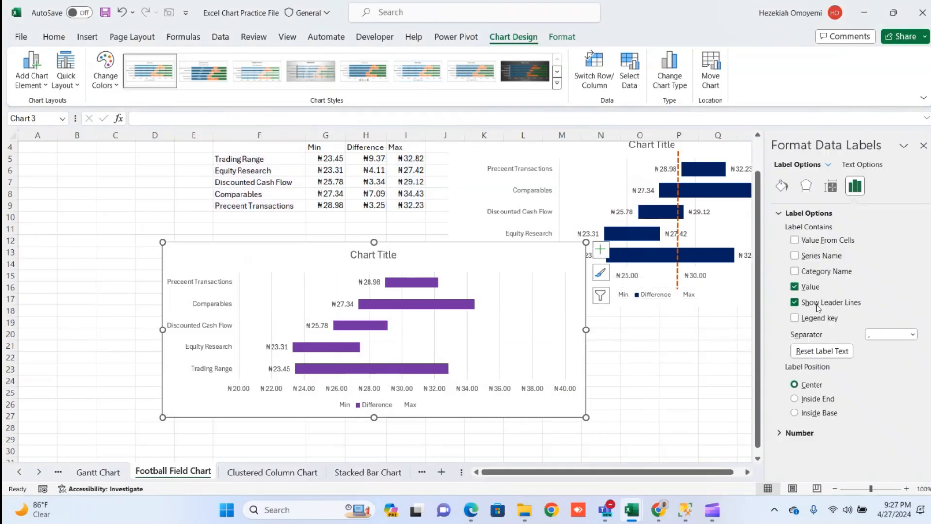
pyautogui.click(795, 413)
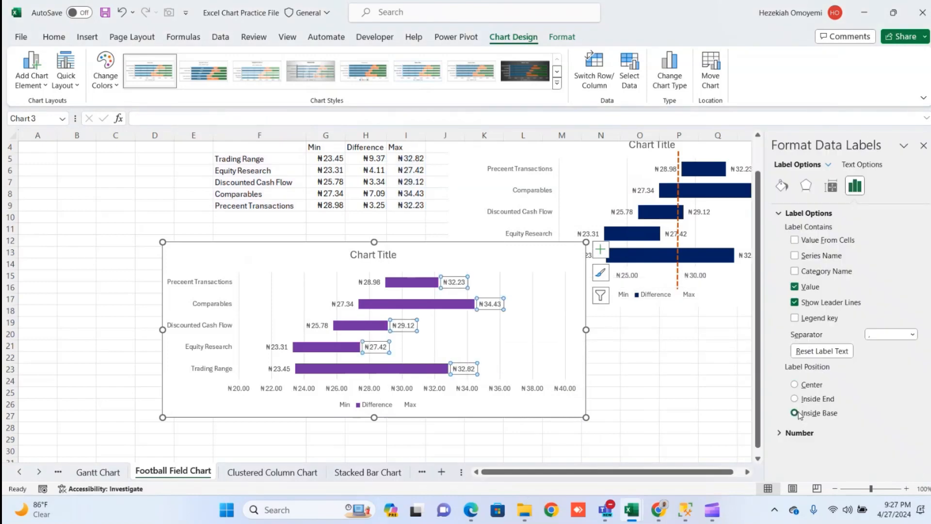
pyautogui.click(544, 429)
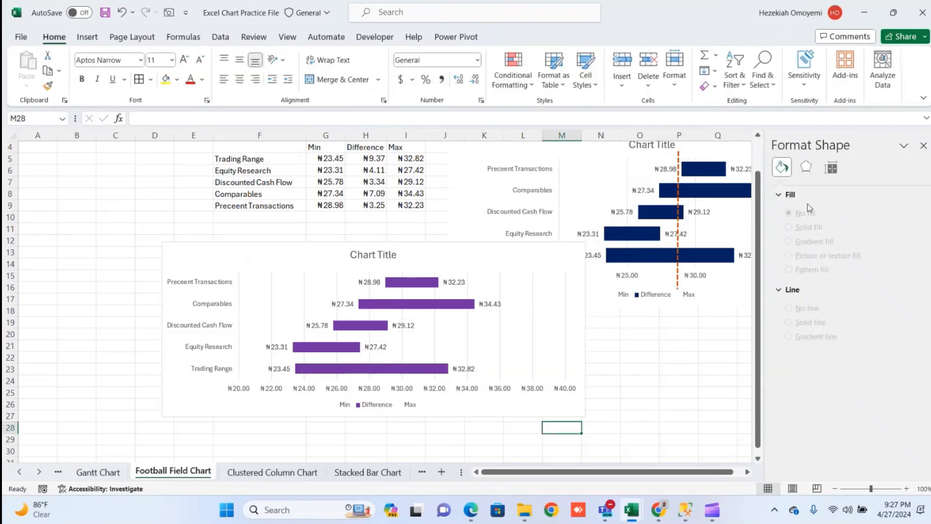
pyautogui.click(923, 145)
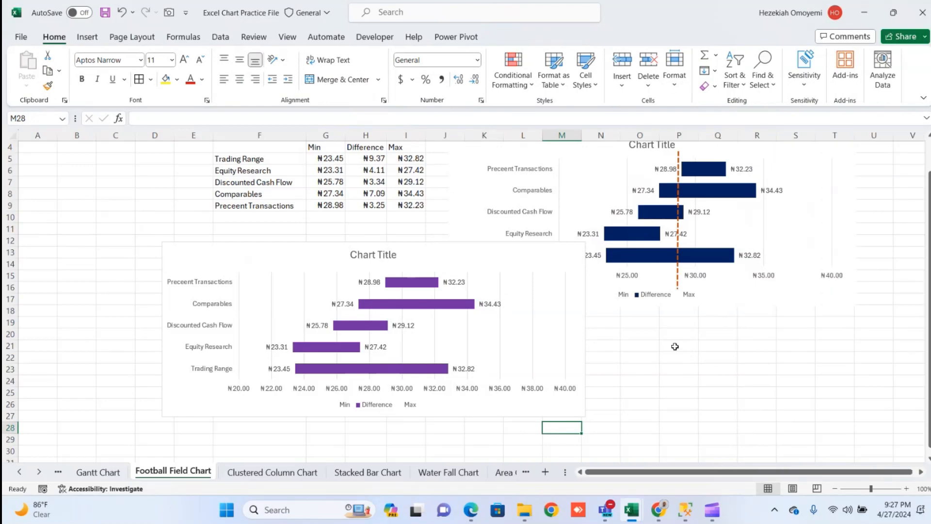
# Draw a near-vertical straight line about 2.14" tall across the new chart's bars, just before the ₦30.00 axis mark
pyautogui.moveTo(261, 304)
pyautogui.click(87, 38)
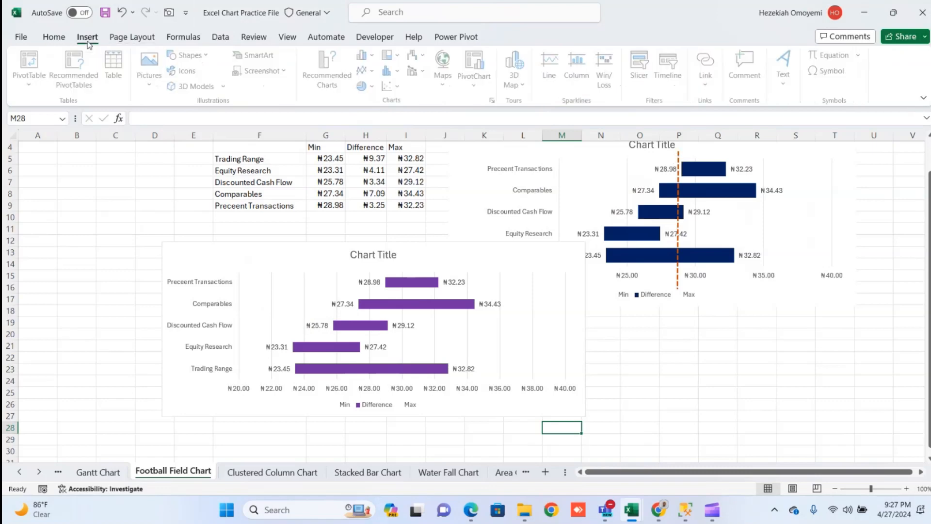
pyautogui.click(206, 59)
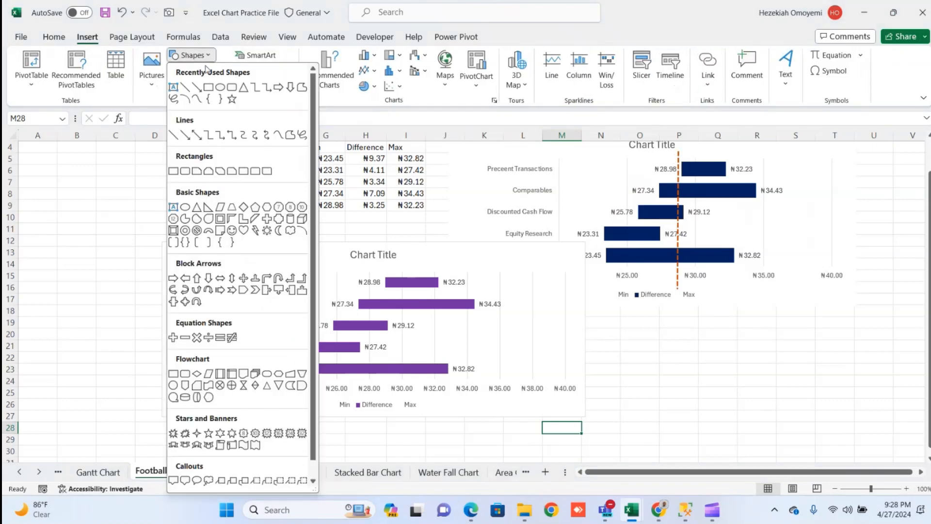
pyautogui.click(184, 89)
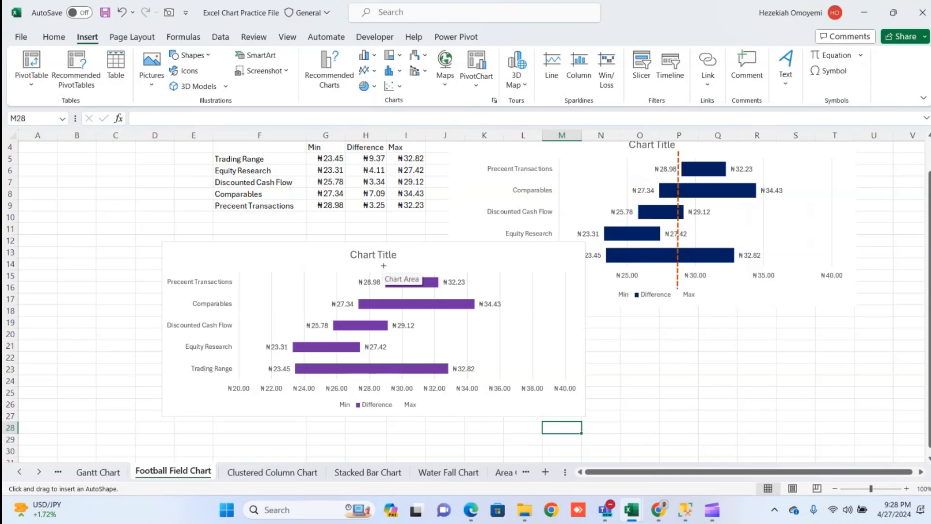
pyautogui.moveTo(383, 266); pyautogui.dragTo(380, 298)
pyautogui.moveTo(383, 308)
pyautogui.mouseDown()
pyautogui.moveTo(391, 385)
pyautogui.moveTo(381, 387)
pyautogui.moveTo(394, 387)
pyautogui.moveTo(383, 398)
pyautogui.moveTo(386, 391)
pyautogui.mouseUp()
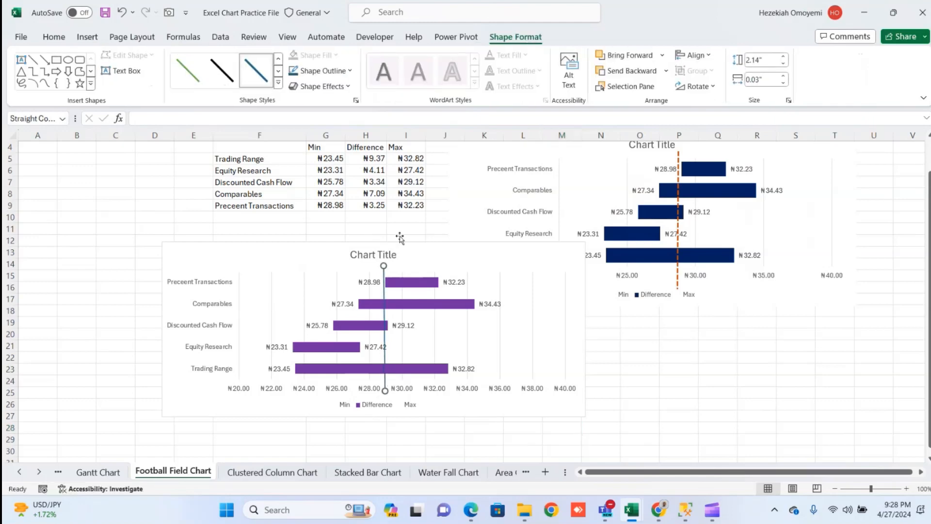
# Give the vertical line a 2¼ pt weight and a dashed outline style
pyautogui.click(345, 71)
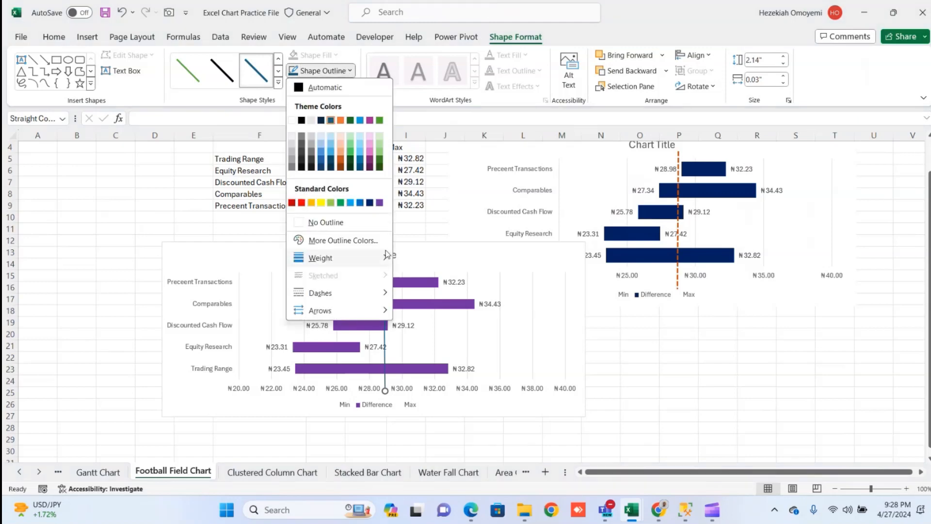
pyautogui.moveTo(381, 257)
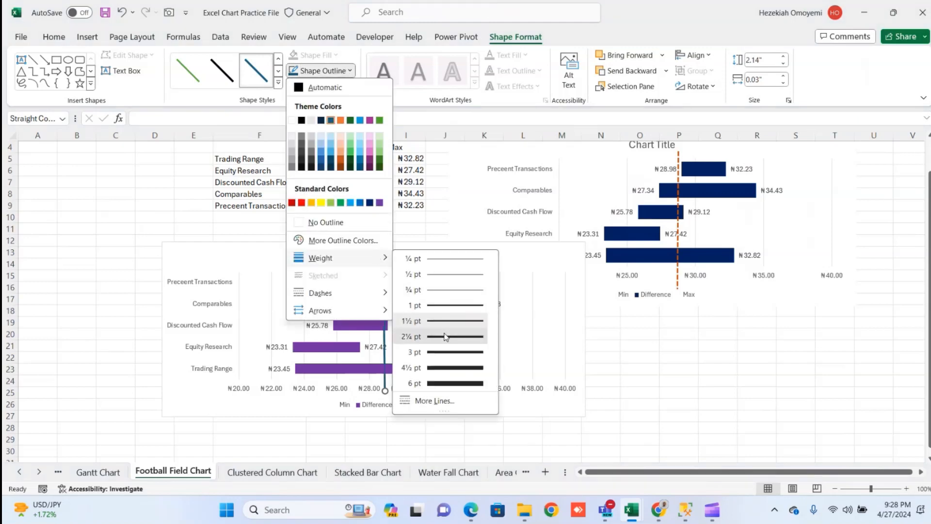
pyautogui.click(446, 336)
pyautogui.click(350, 72)
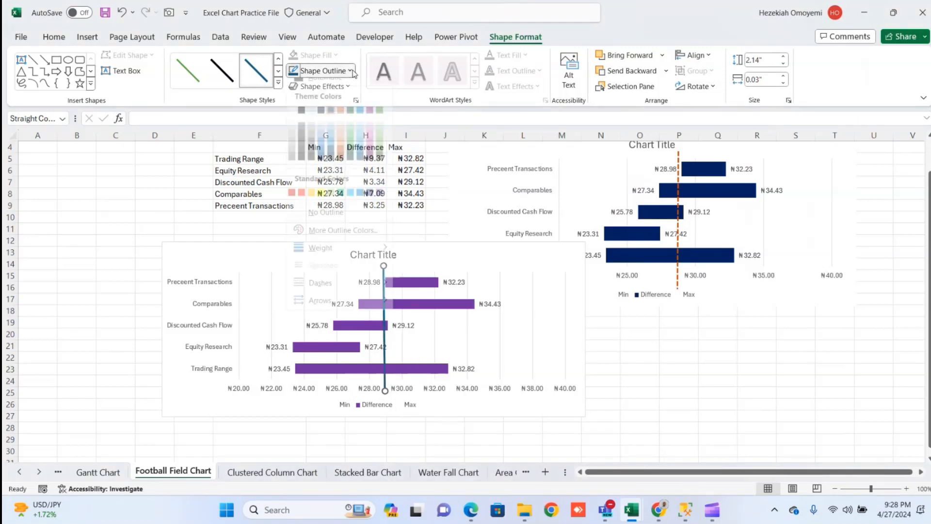
pyautogui.moveTo(372, 293)
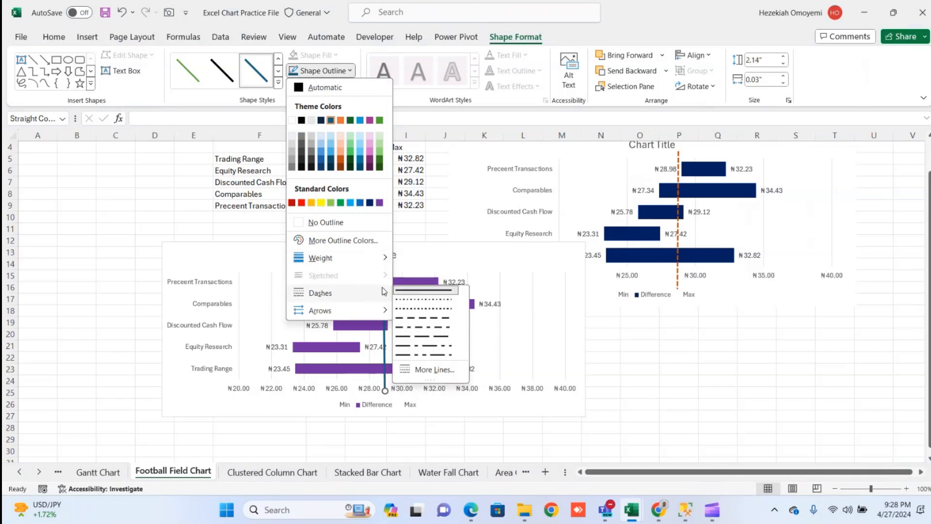
pyautogui.click(403, 320)
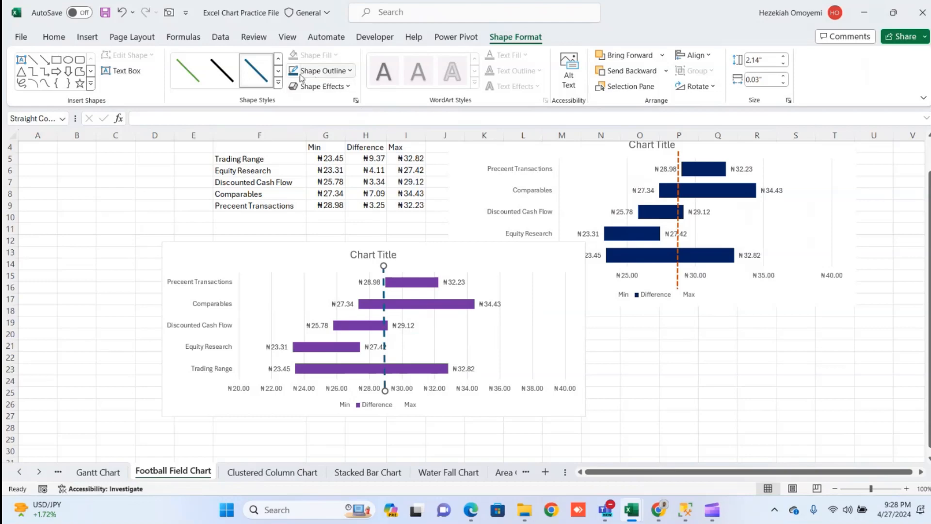
# Try a light grey outline on the dashed vertical line and recolour it red
pyautogui.click(347, 73)
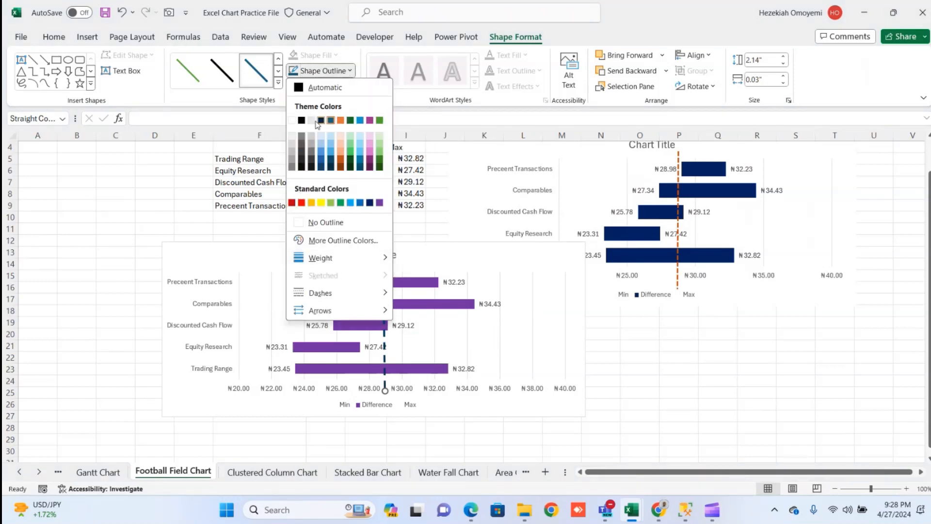
pyautogui.click(312, 120)
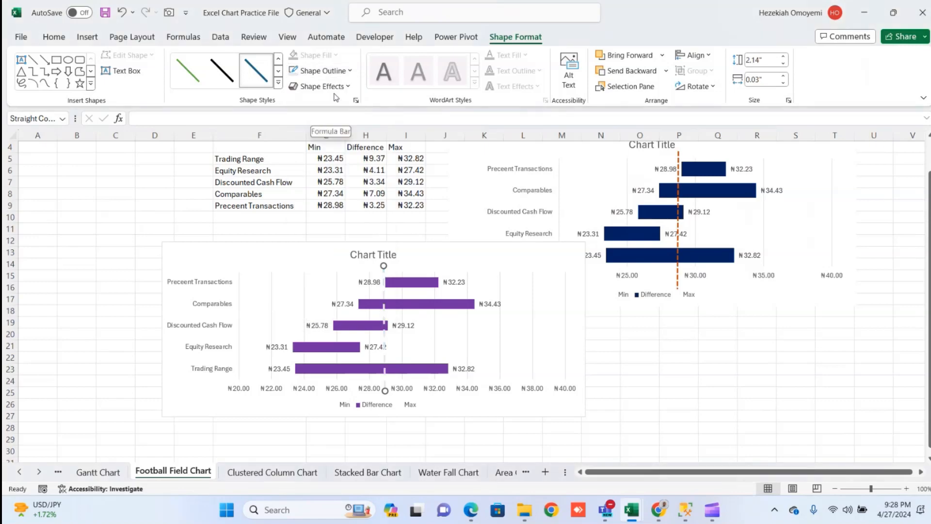
pyautogui.click(344, 71)
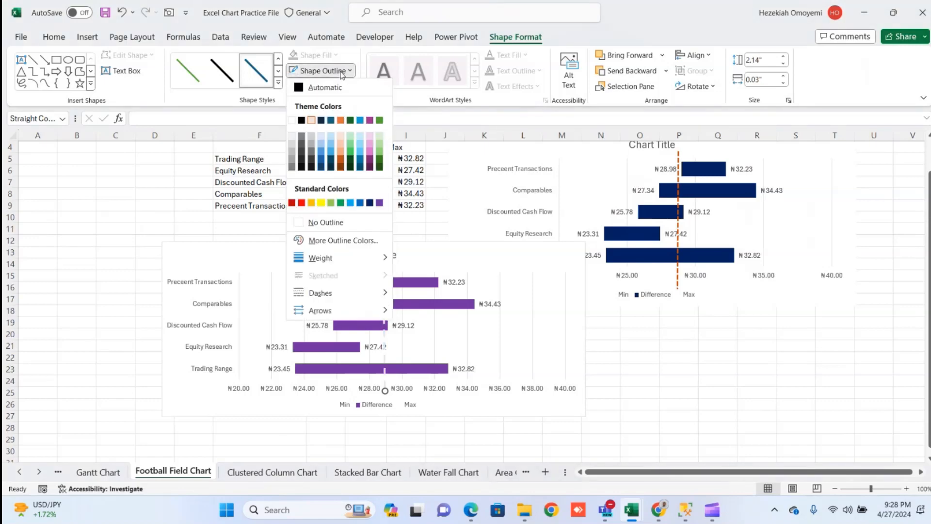
pyautogui.click(301, 202)
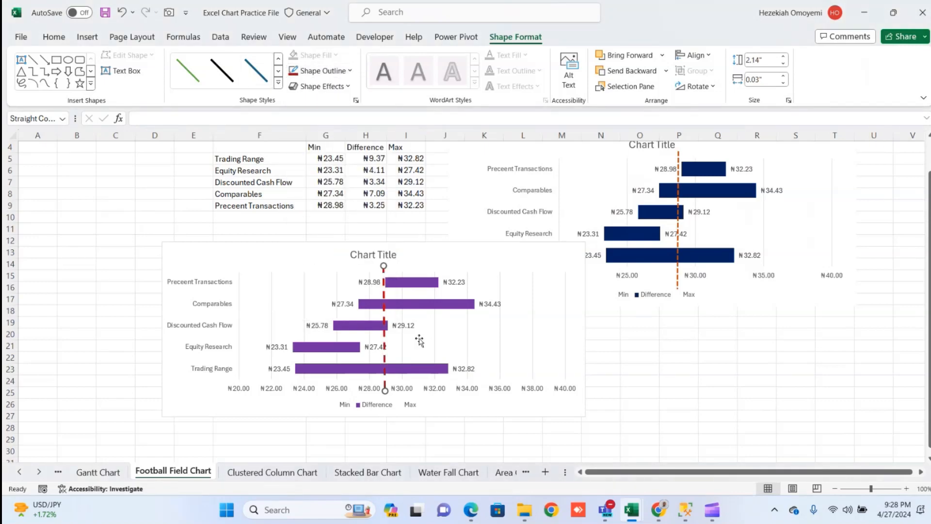
# Fill the Difference series' bars in the new chart with solid Dark Blue, then close the formatting options and deselect the chart
pyautogui.click(419, 284)
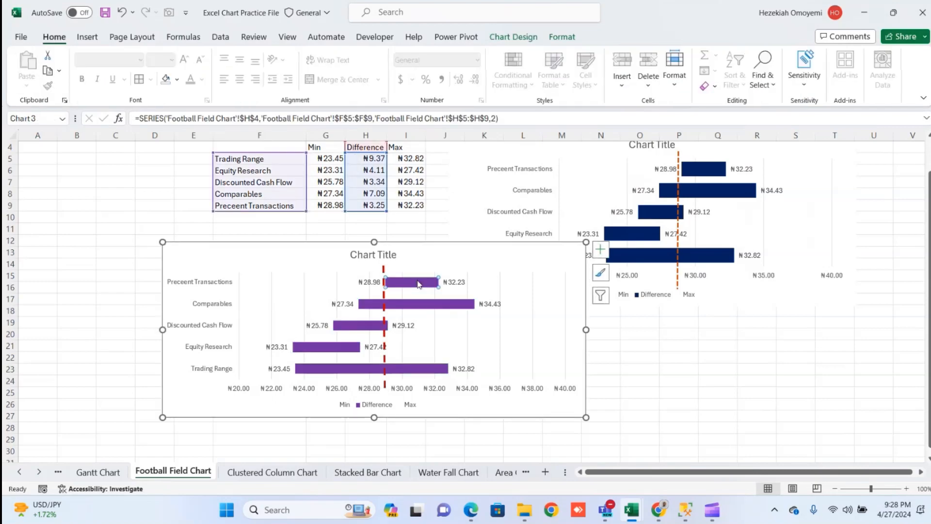
pyautogui.click(424, 306)
pyautogui.click(367, 407)
pyautogui.click(362, 406)
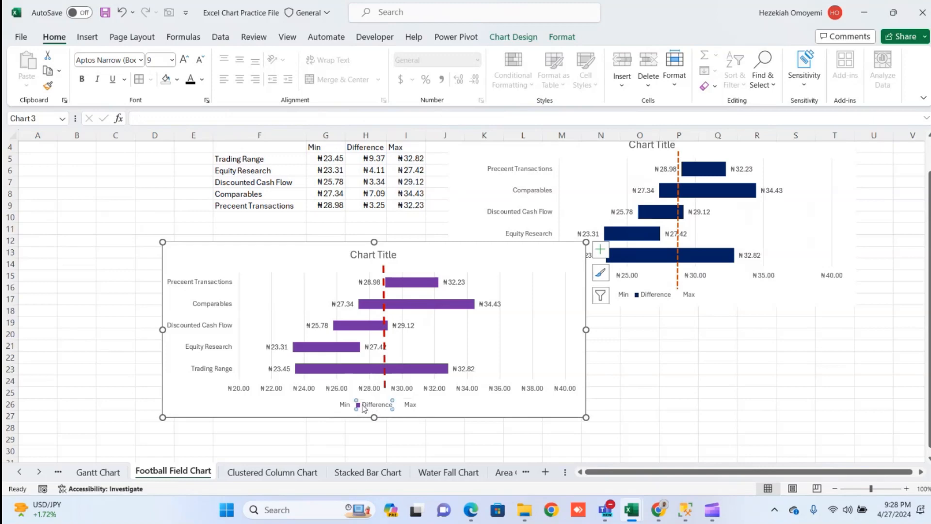
pyautogui.rightClick(359, 407)
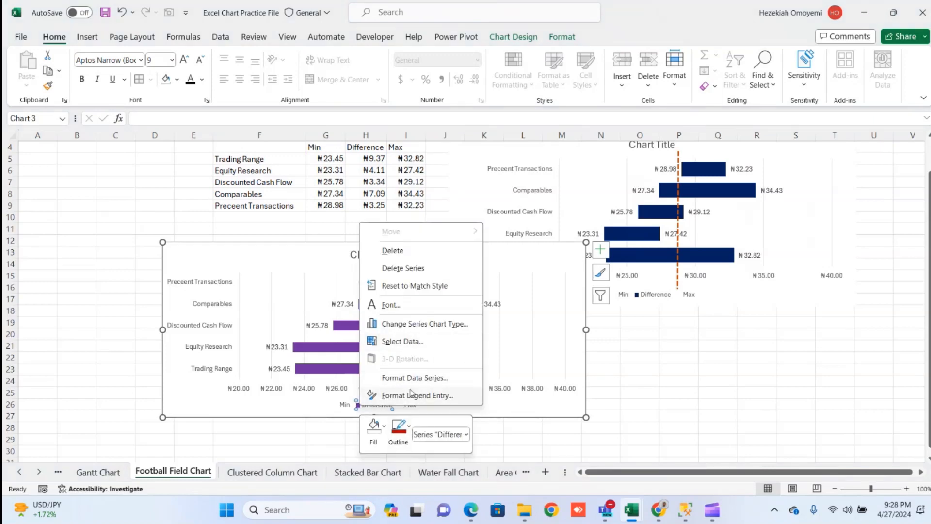
pyautogui.press('Escape')
pyautogui.hotkey('ctrl', '1')
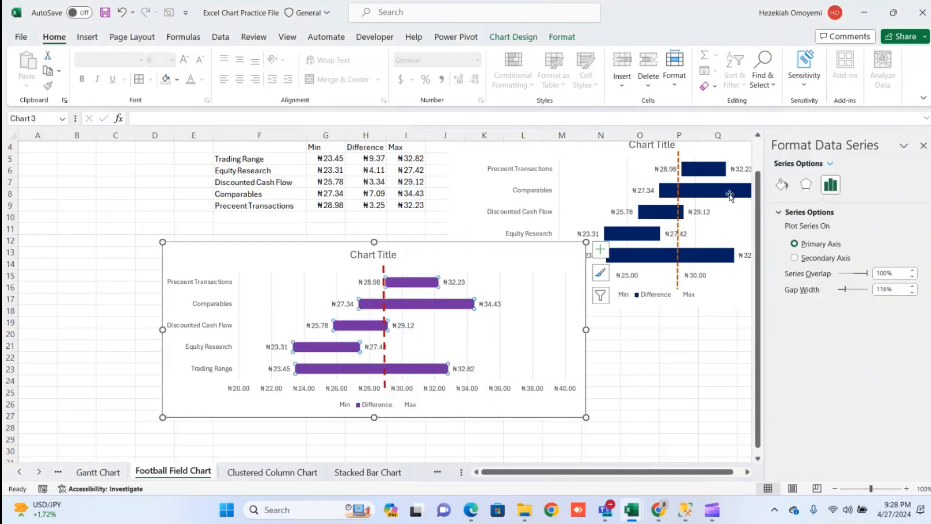
pyautogui.click(779, 184)
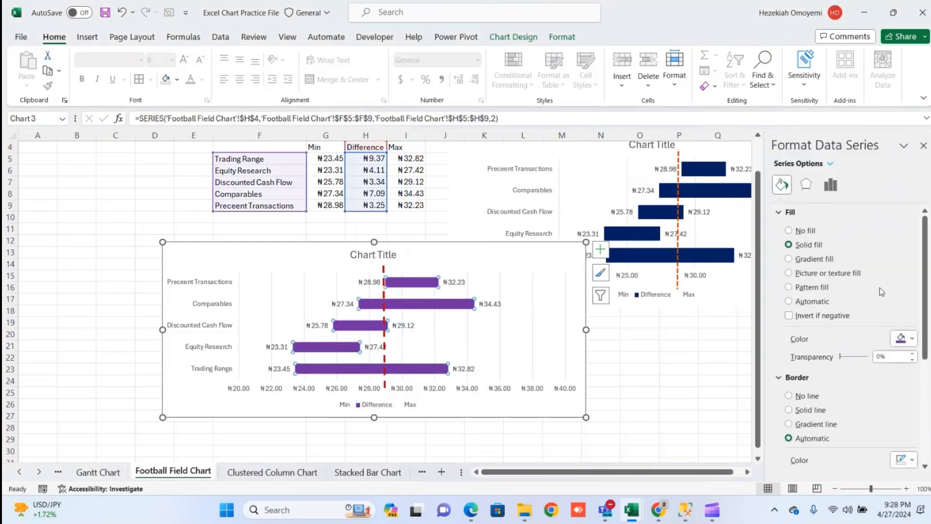
pyautogui.click(904, 339)
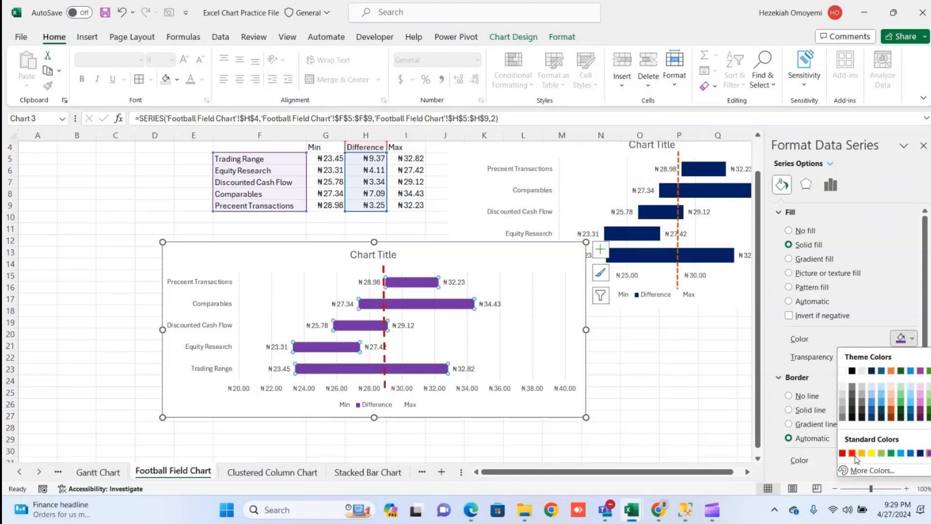
pyautogui.click(919, 452)
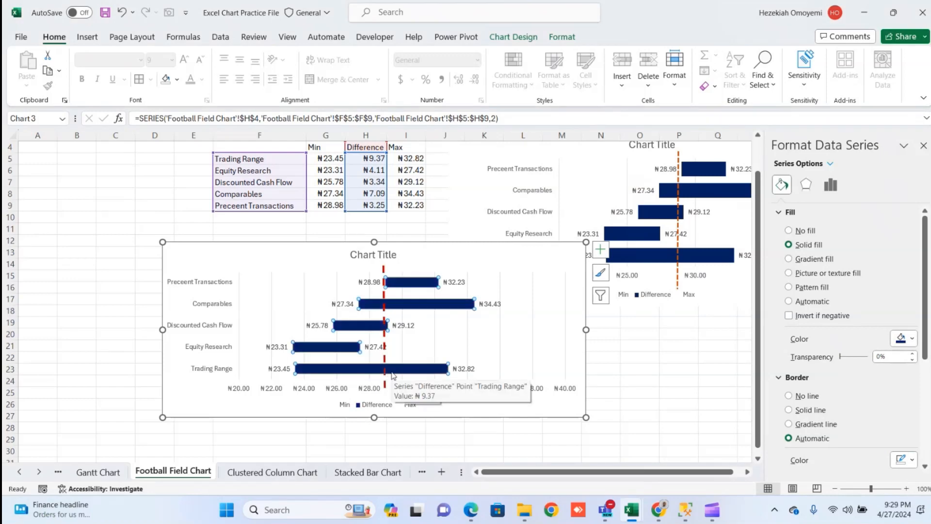
pyautogui.click(924, 146)
pyautogui.click(635, 358)
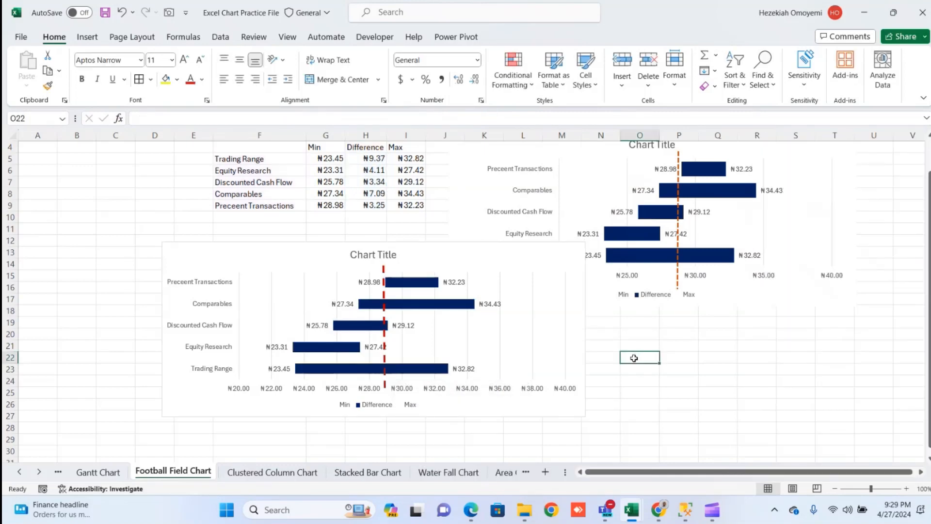
# Delete the title of the new football field chart
pyautogui.click(375, 259)
pyautogui.press('Delete')
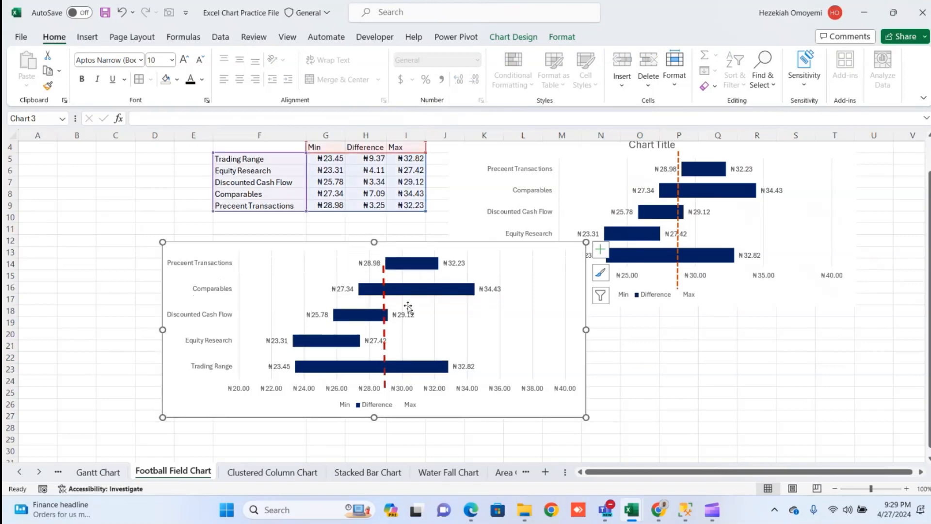
pyautogui.moveTo(424, 314)
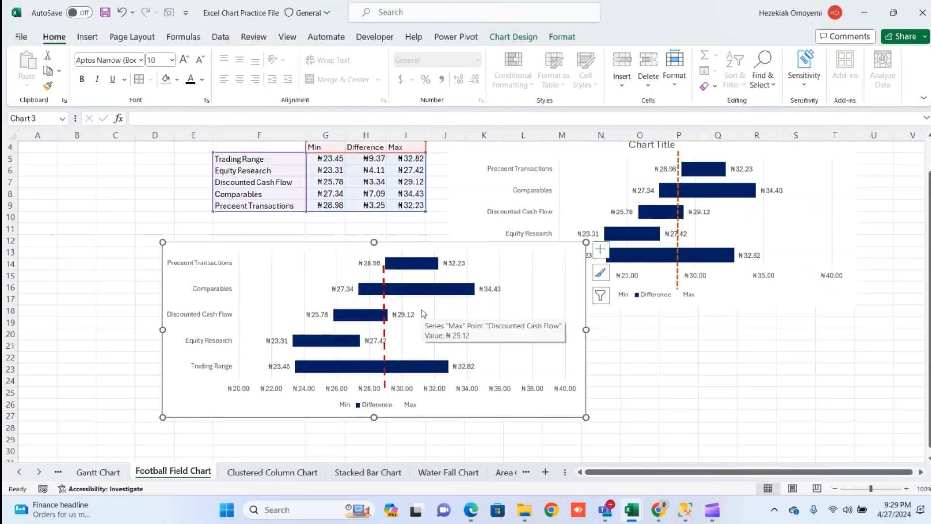
# Delete the new chart's horizontal value axis and realign the dashed red line with the start of the Preceent Transactions bar
pyautogui.click(435, 390)
pyautogui.press('Delete')
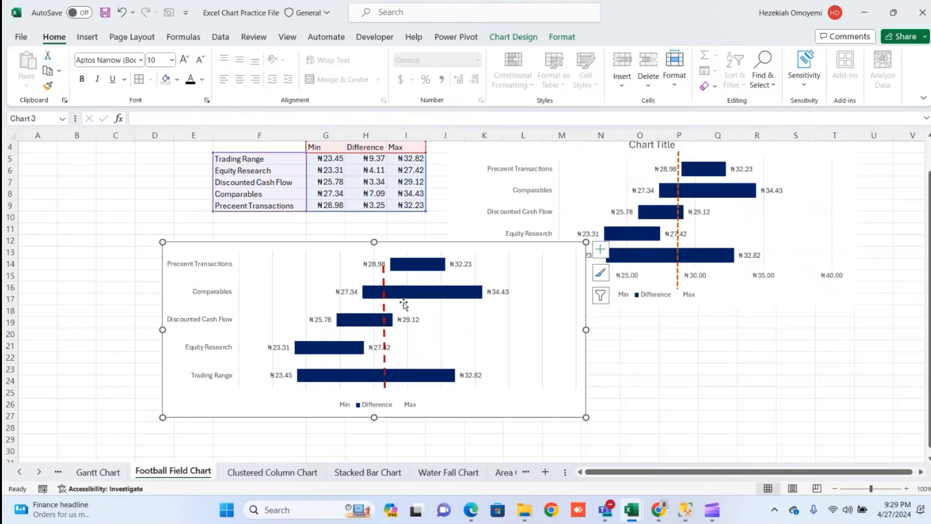
pyautogui.moveTo(385, 286); pyautogui.dragTo(389, 278)
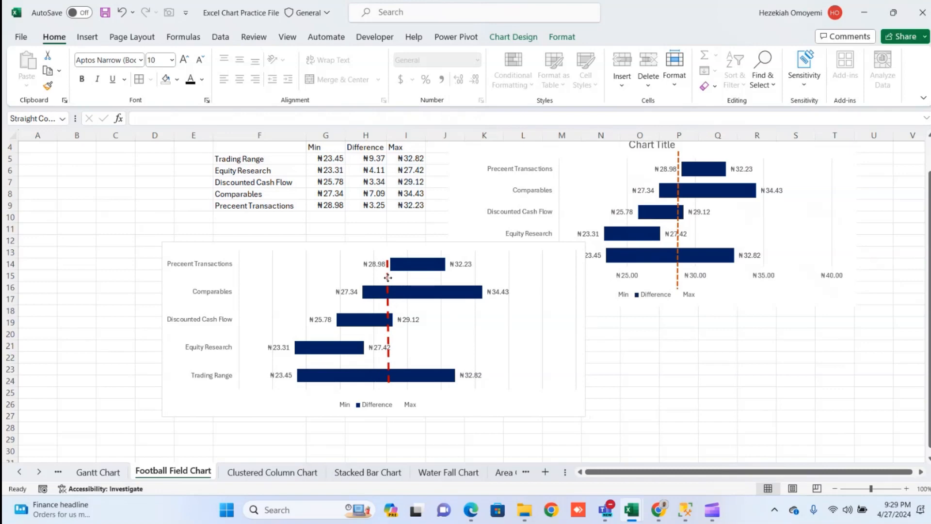
pyautogui.click(675, 380)
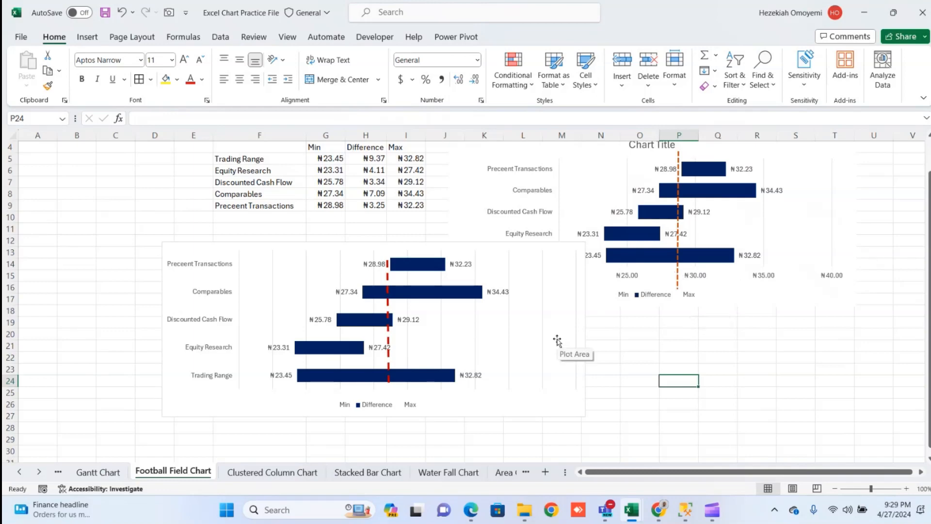
# Go to the Clustered Column Chart sheet and move the existing chart farther from the table to columns N–U
pyautogui.click(271, 472)
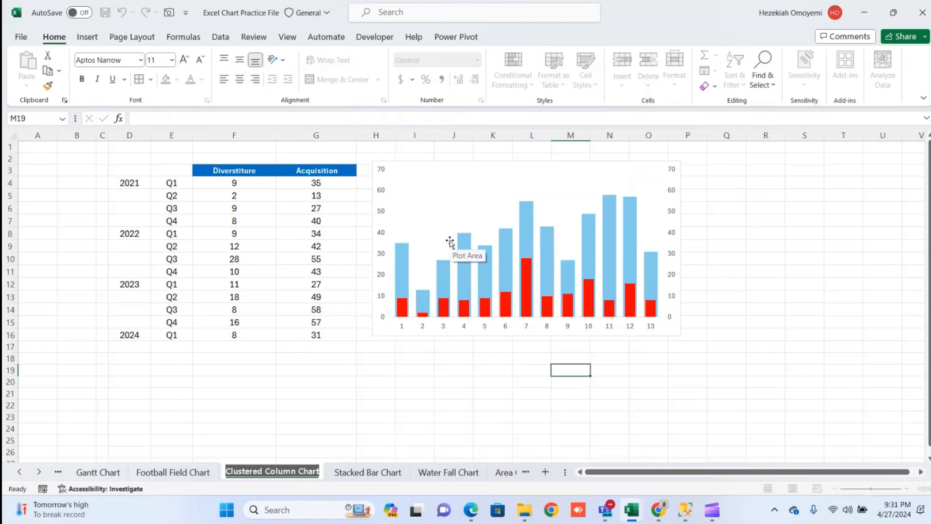
pyautogui.moveTo(429, 168); pyautogui.dragTo(638, 165)
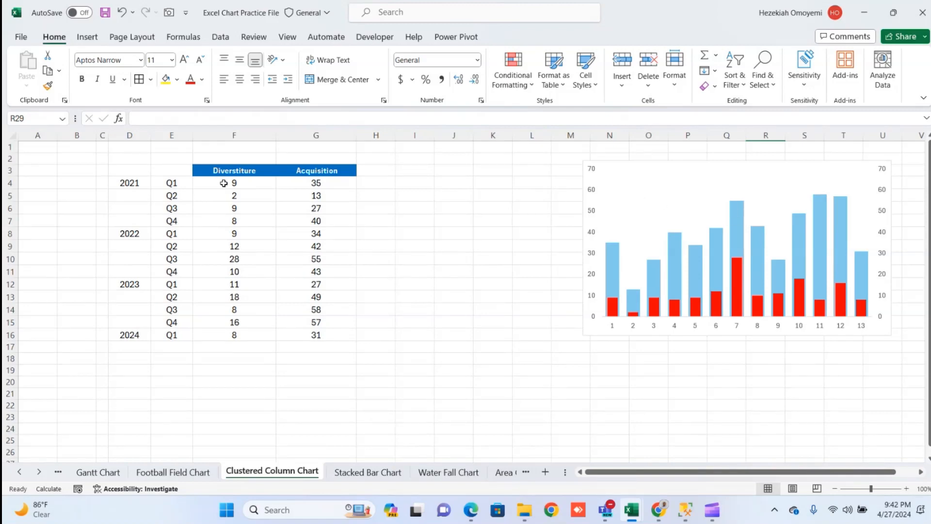
# Insert a 2-D clustered column chart from the Diverstiture and Acquisition data in F3:G16 and place it beside the table
pyautogui.moveTo(224, 182); pyautogui.dragTo(329, 245)
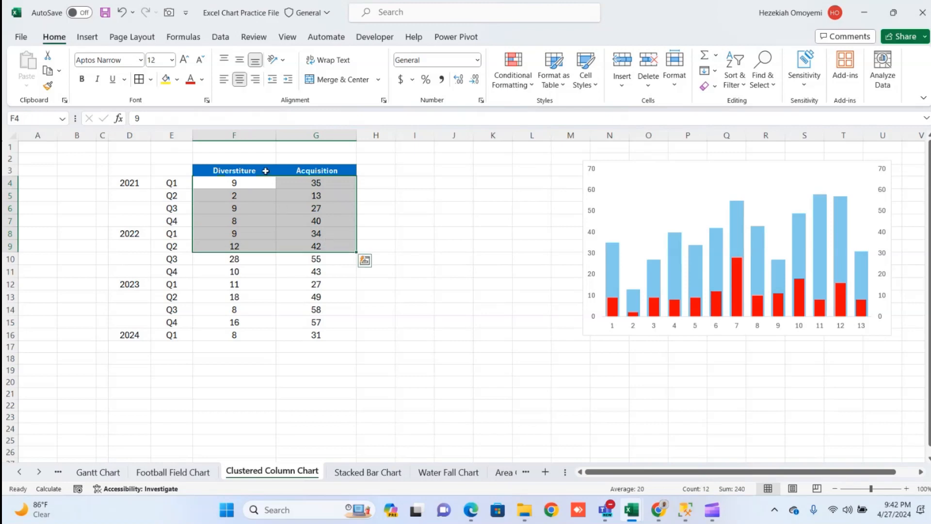
pyautogui.moveTo(266, 171); pyautogui.dragTo(335, 334)
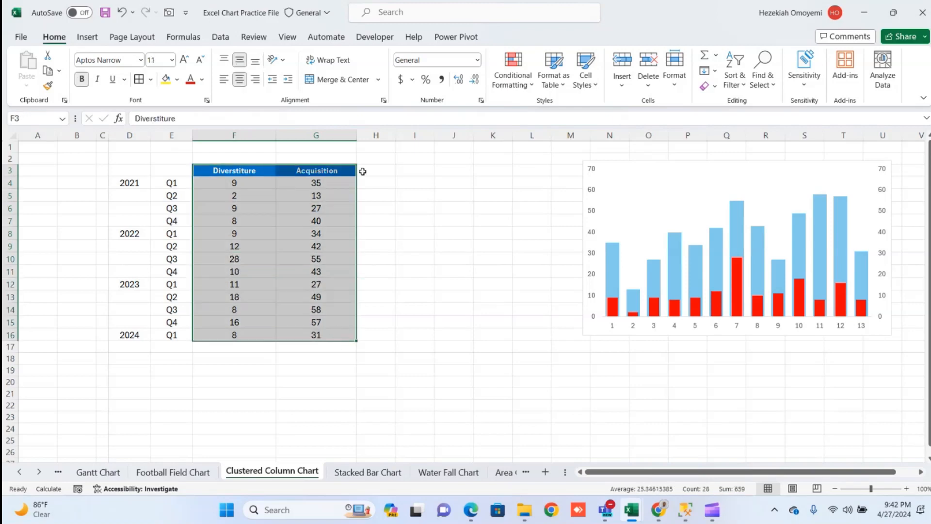
pyautogui.click(87, 35)
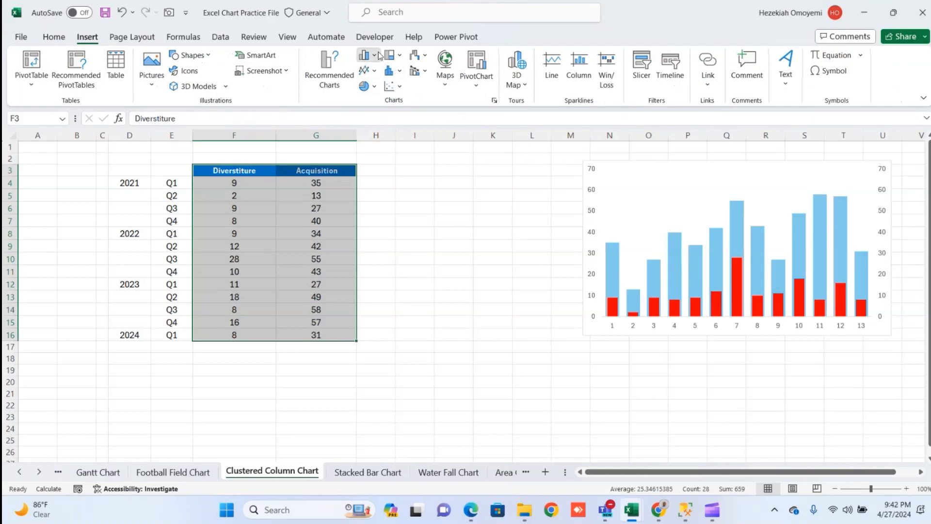
pyautogui.click(380, 55)
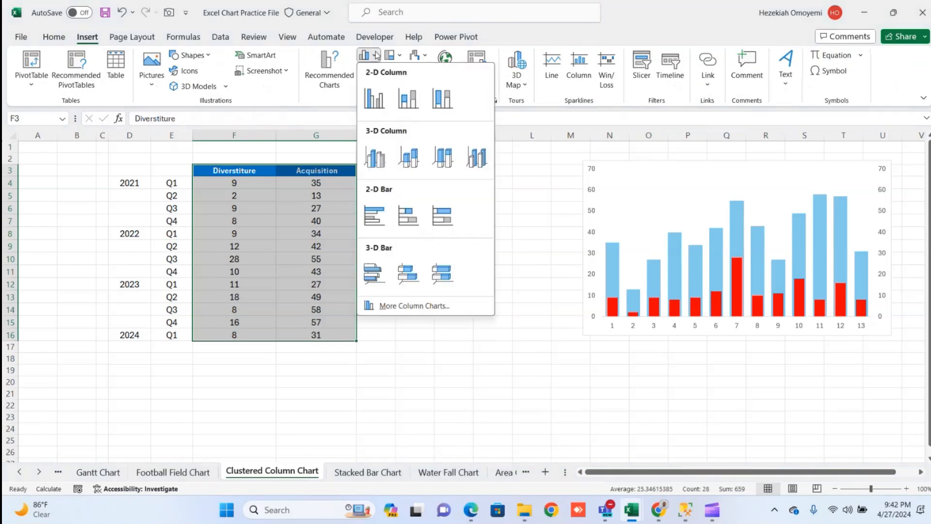
pyautogui.click(401, 304)
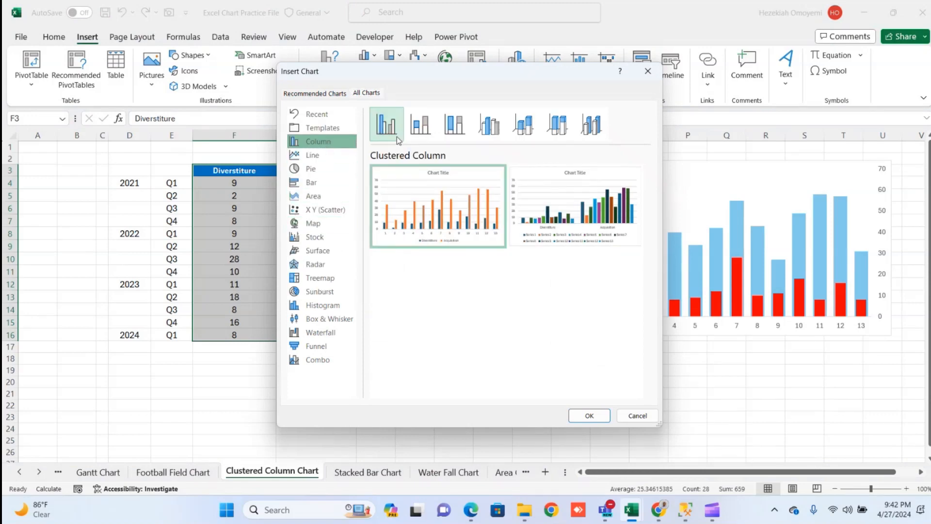
pyautogui.moveTo(434, 228)
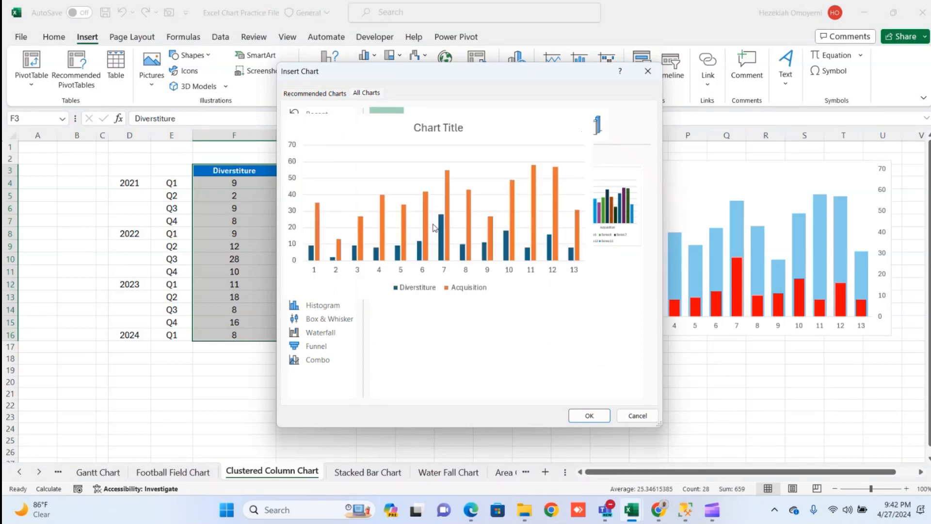
pyautogui.click(587, 416)
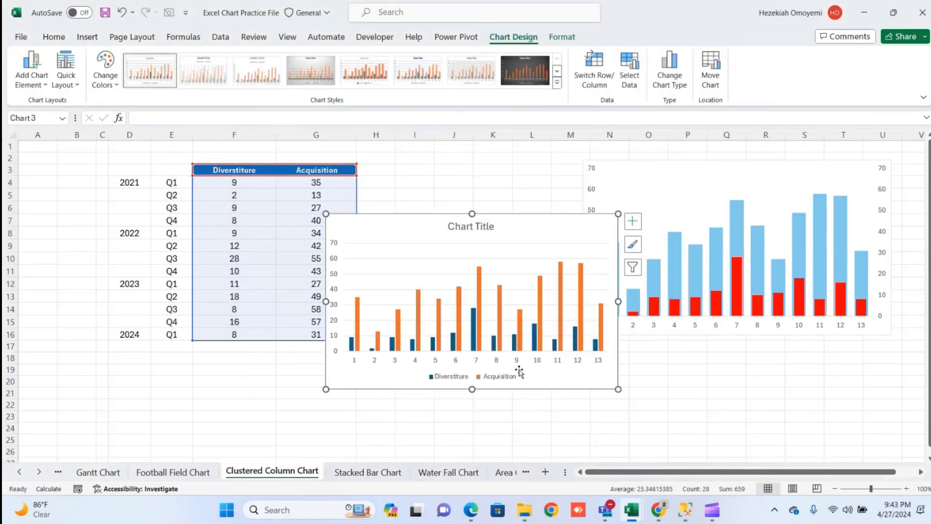
pyautogui.moveTo(424, 229); pyautogui.dragTo(484, 258)
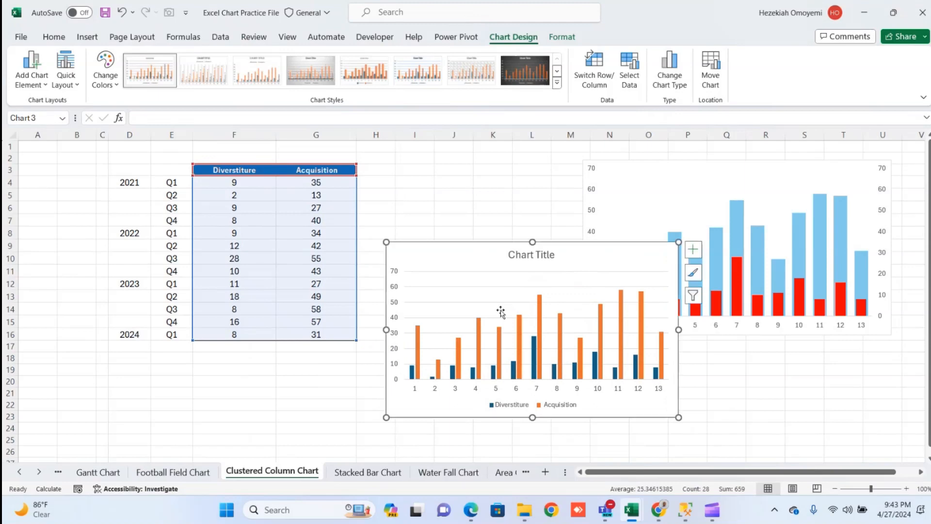
# Set the new column chart's horizontal axis labels to the quarters in E4:E16
pyautogui.doubleClick(507, 389)
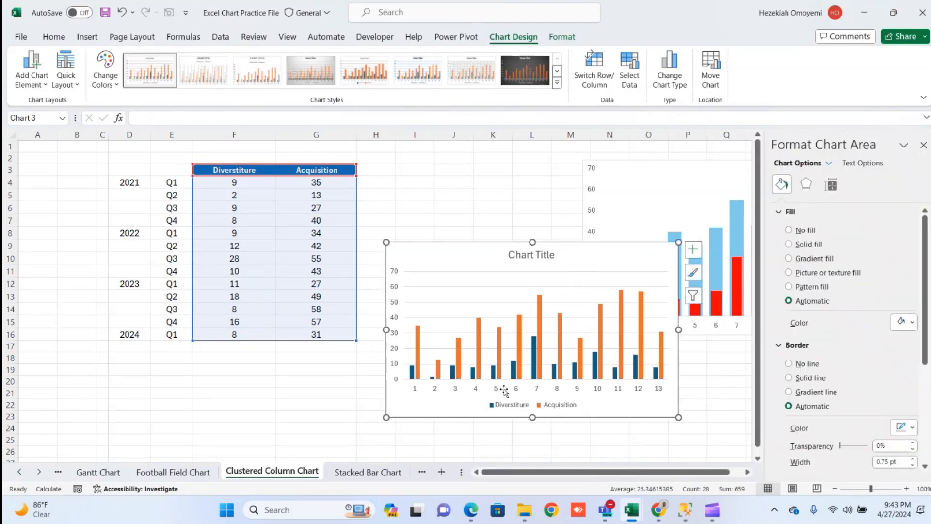
pyautogui.moveTo(505, 385); pyautogui.dragTo(504, 386)
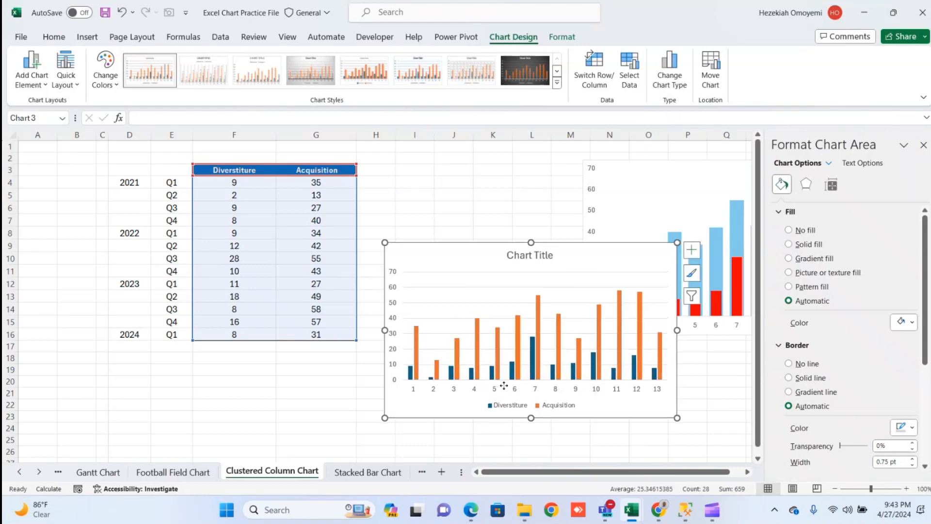
pyautogui.click(497, 389)
pyautogui.rightClick(493, 392)
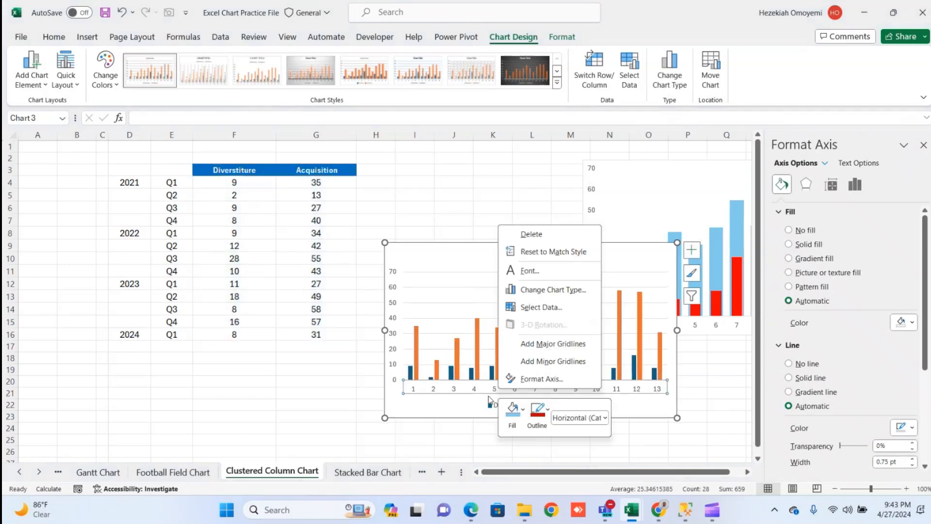
pyautogui.click(534, 307)
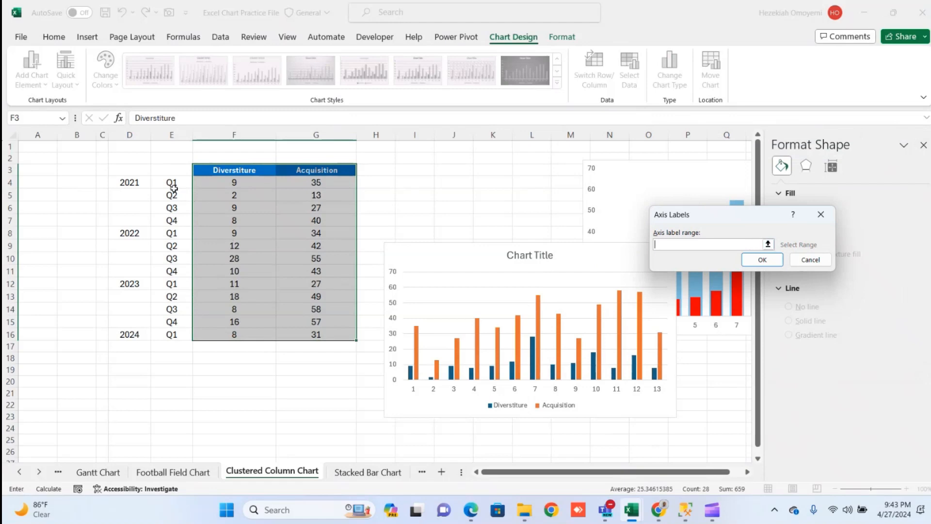
pyautogui.moveTo(173, 187); pyautogui.dragTo(184, 337)
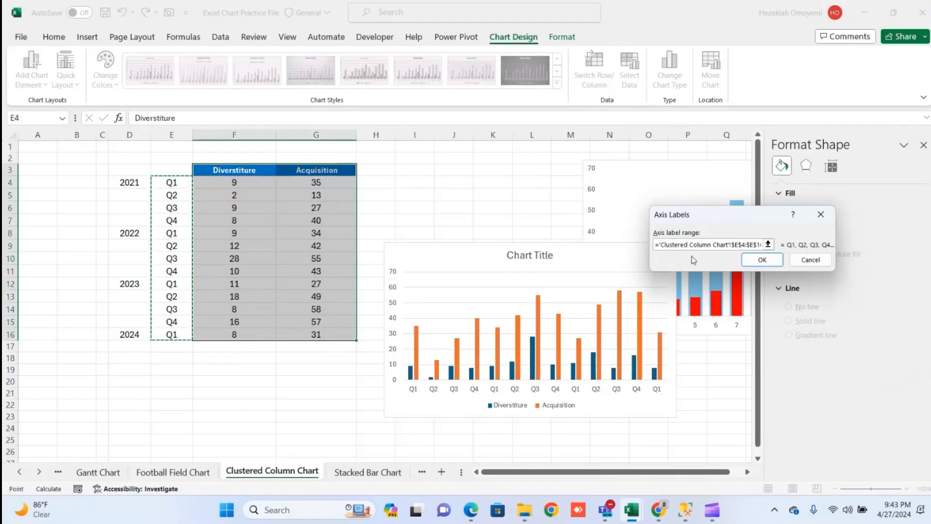
pyautogui.click(749, 261)
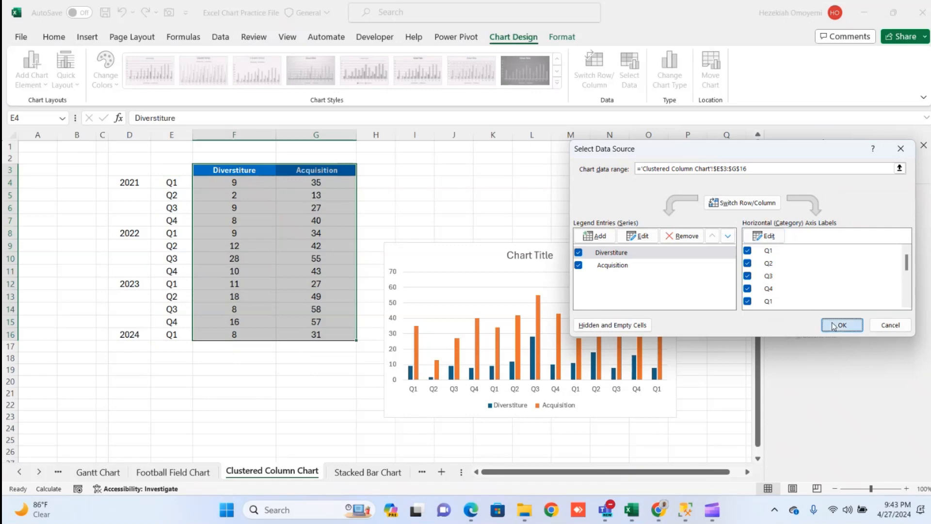
pyautogui.click(834, 326)
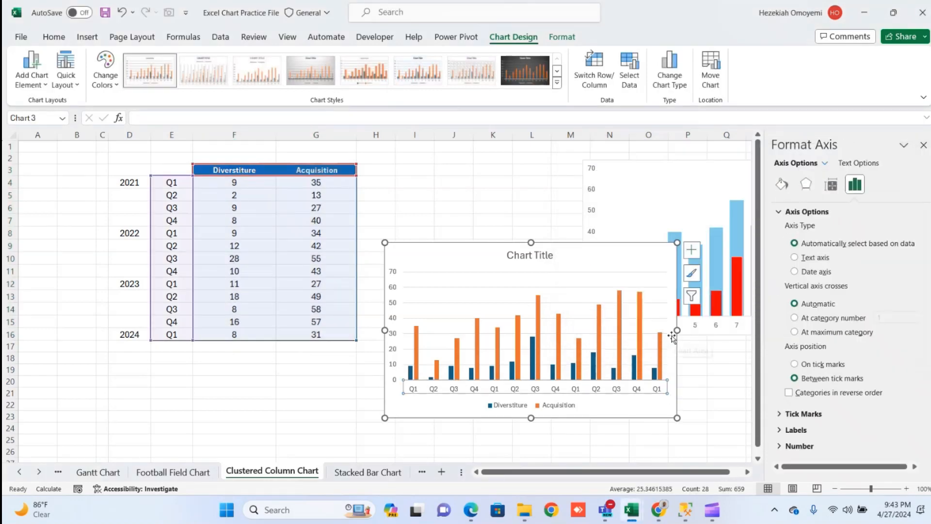
# Widen the new column chart slightly and move it clear of the finished chart, partly over the table
pyautogui.moveTo(677, 330); pyautogui.dragTo(693, 331)
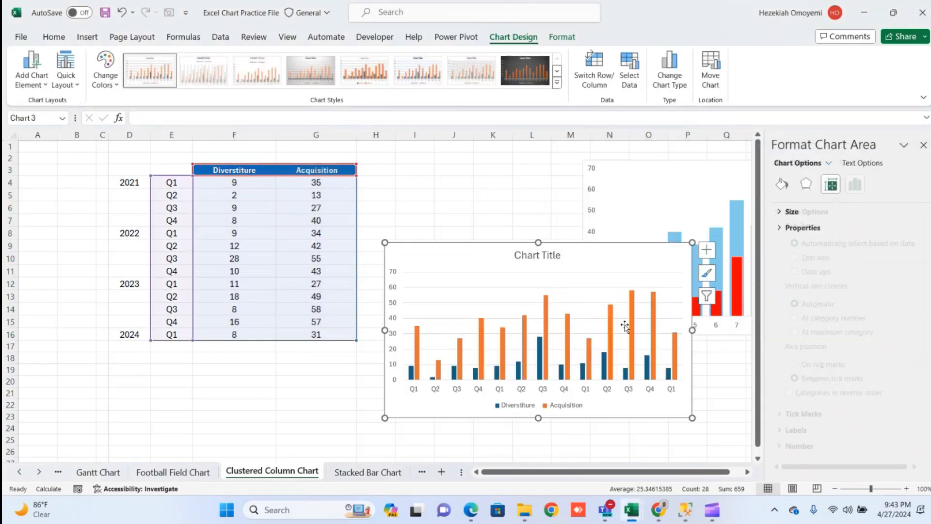
pyautogui.moveTo(503, 254); pyautogui.dragTo(400, 213)
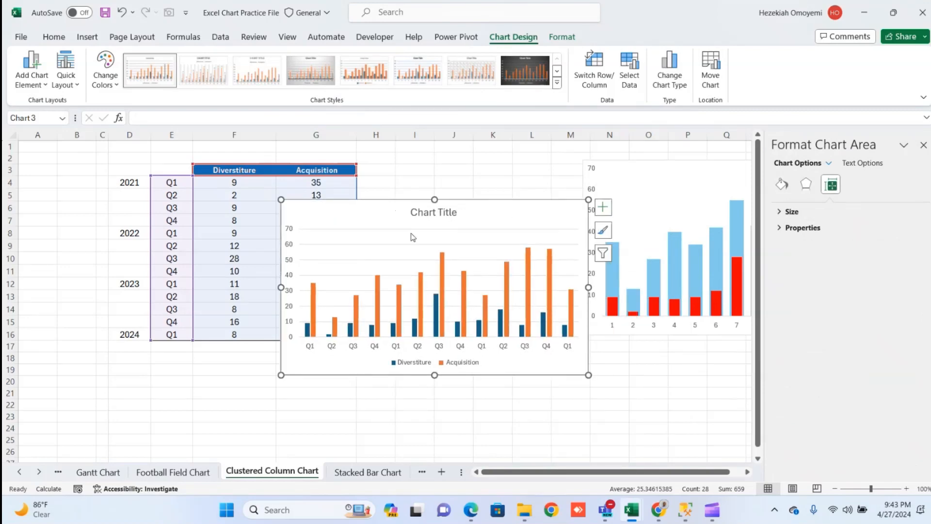
# Examine the axis, overlap and gap width settings of the Acquisition and Diverstiture series in the finished chart
pyautogui.click(607, 279)
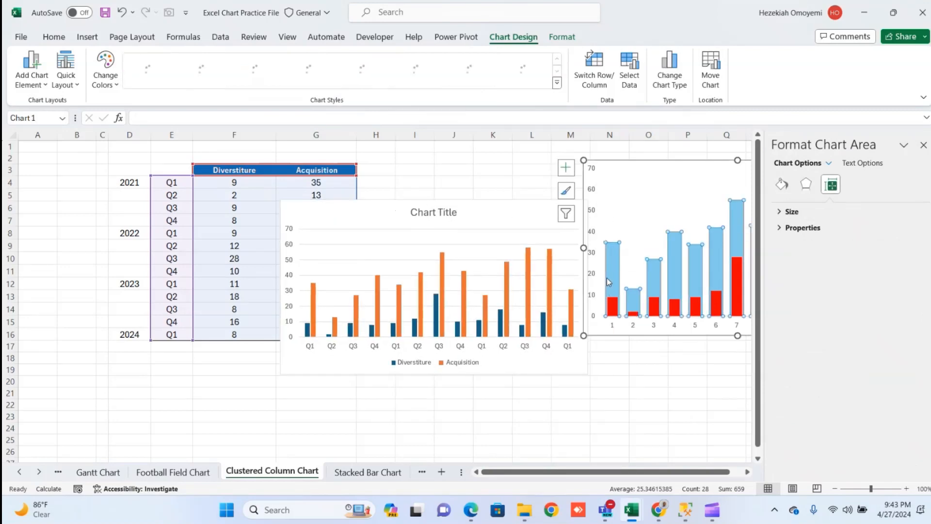
pyautogui.click(607, 279)
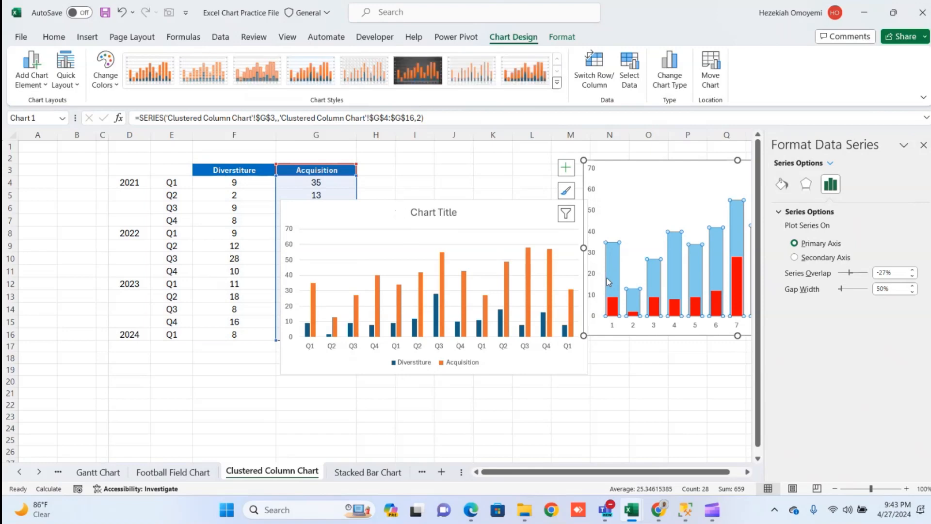
pyautogui.click(610, 311)
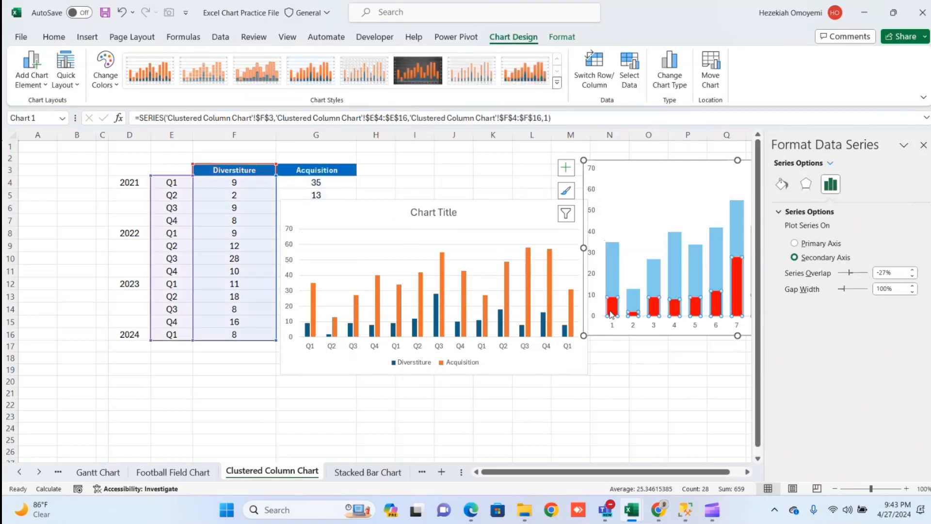
# Plot the new chart's Diverstiture series on the secondary axis and set its gap width to 100%
pyautogui.click(358, 218)
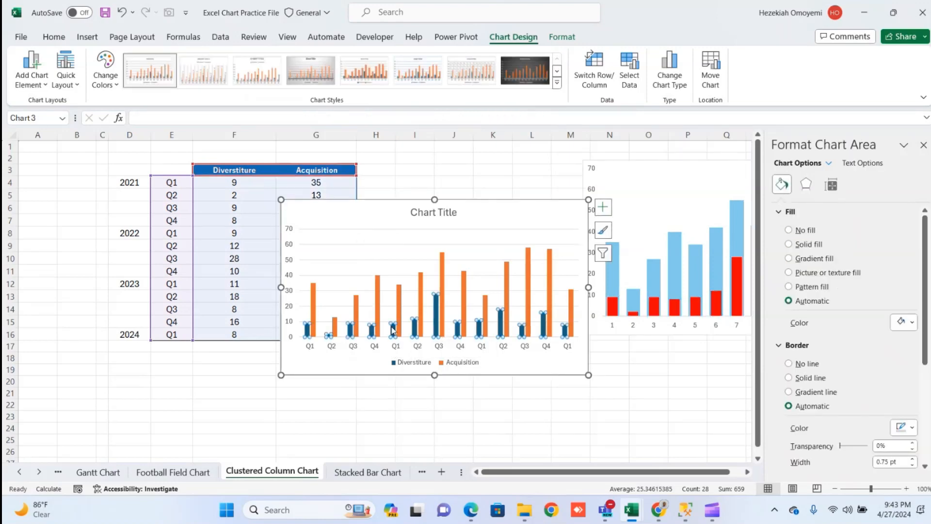
pyautogui.click(393, 329)
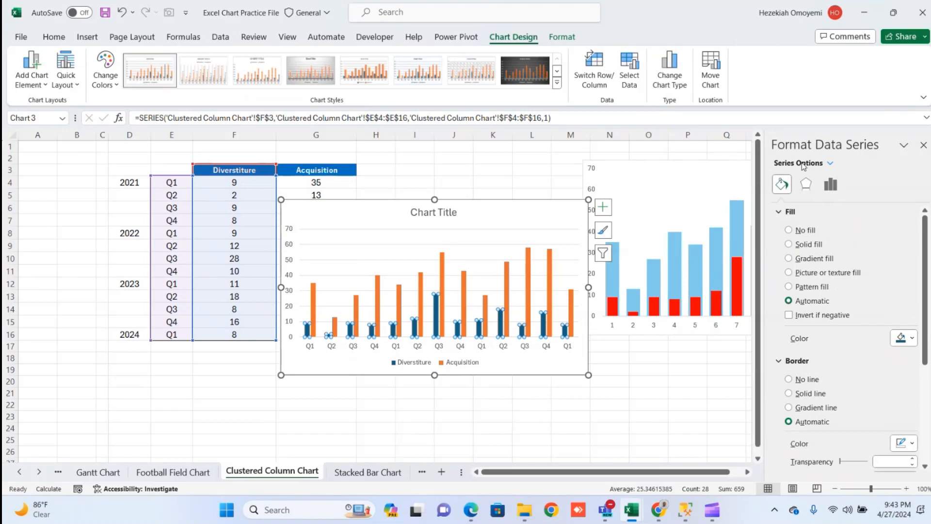
pyautogui.click(830, 186)
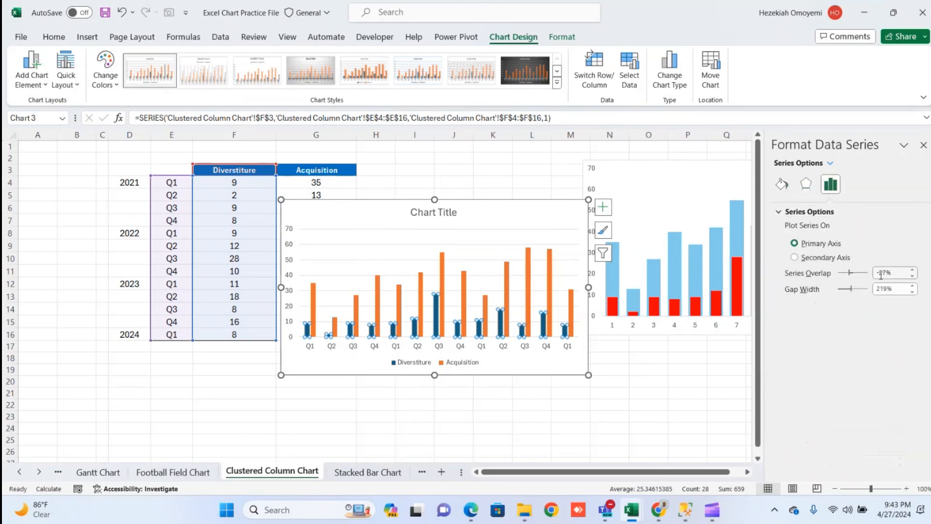
pyautogui.click(795, 258)
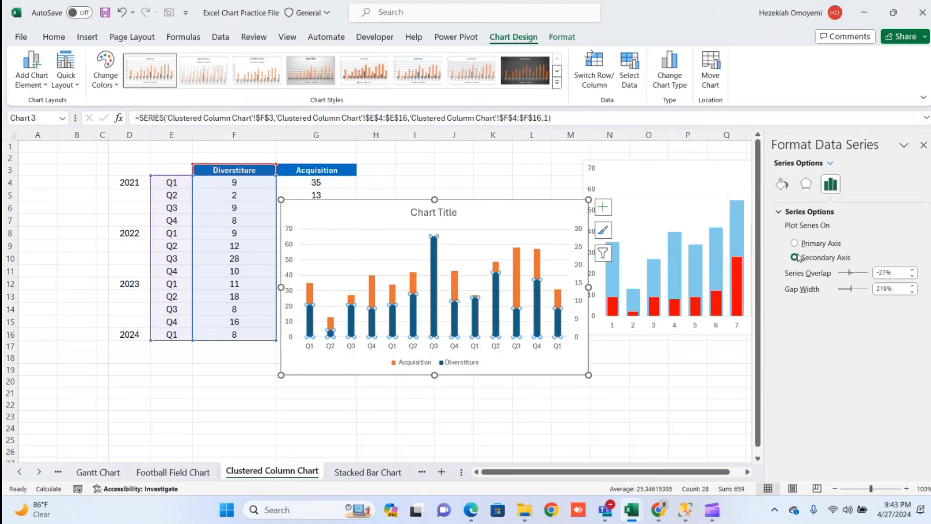
pyautogui.click(889, 289)
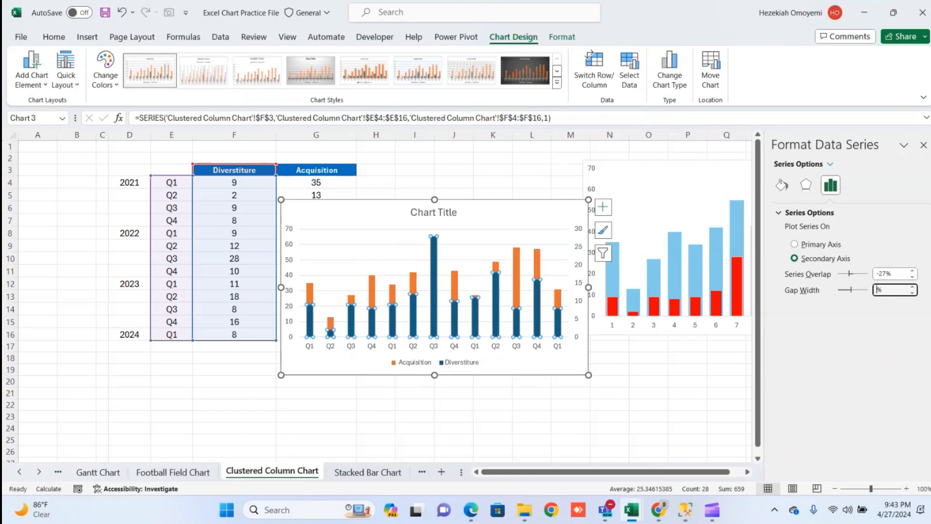
pyautogui.write('100')
pyautogui.press('Return')
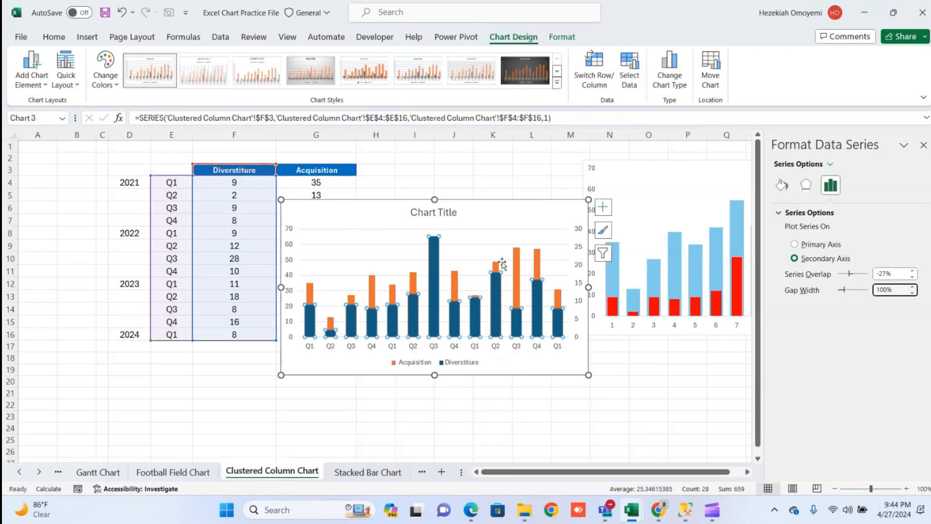
# Set the gap width of the new chart's Acquisition series to 45%, trying 5% first
pyautogui.click(518, 257)
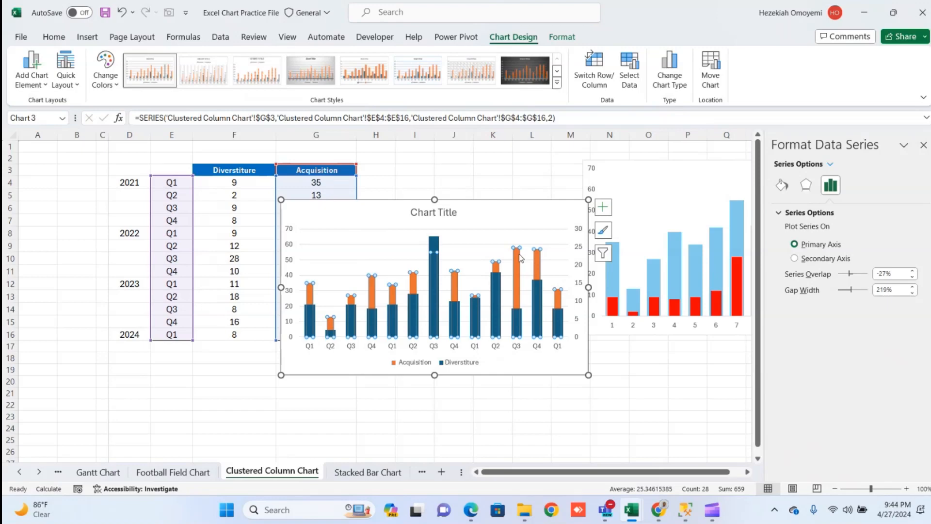
pyautogui.click(888, 290)
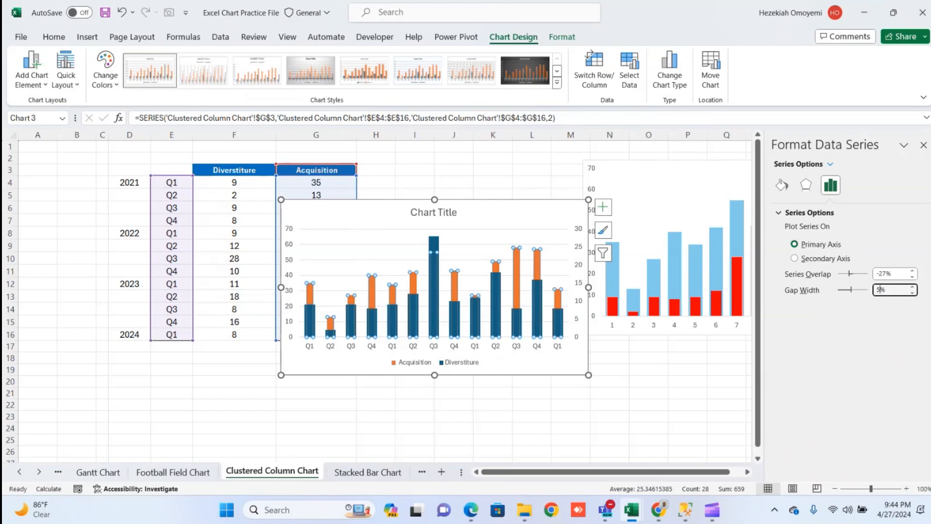
pyautogui.write('5')
pyautogui.press('Return')
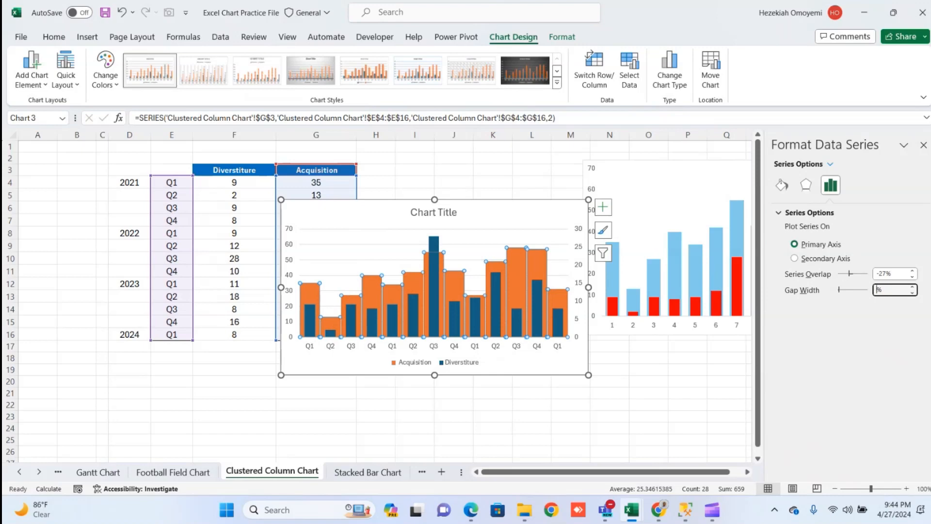
pyautogui.press('Return')
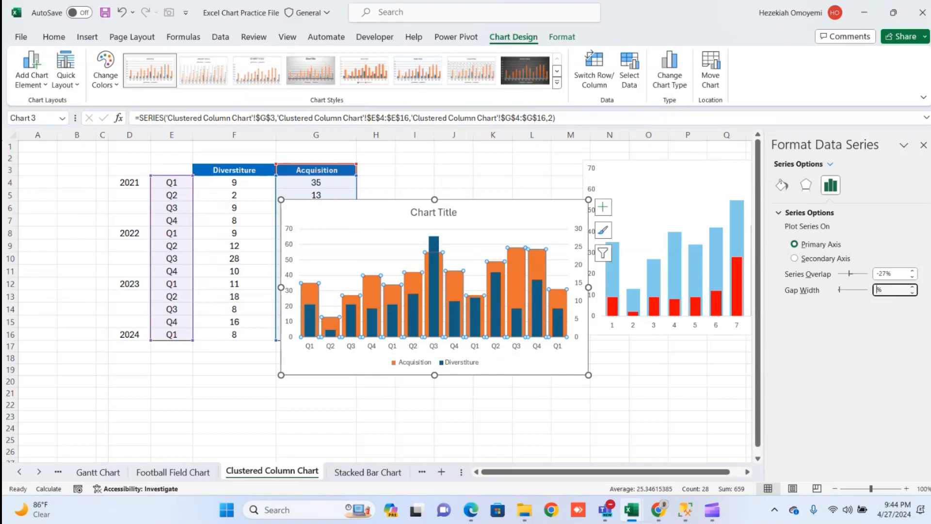
pyautogui.press('Return')
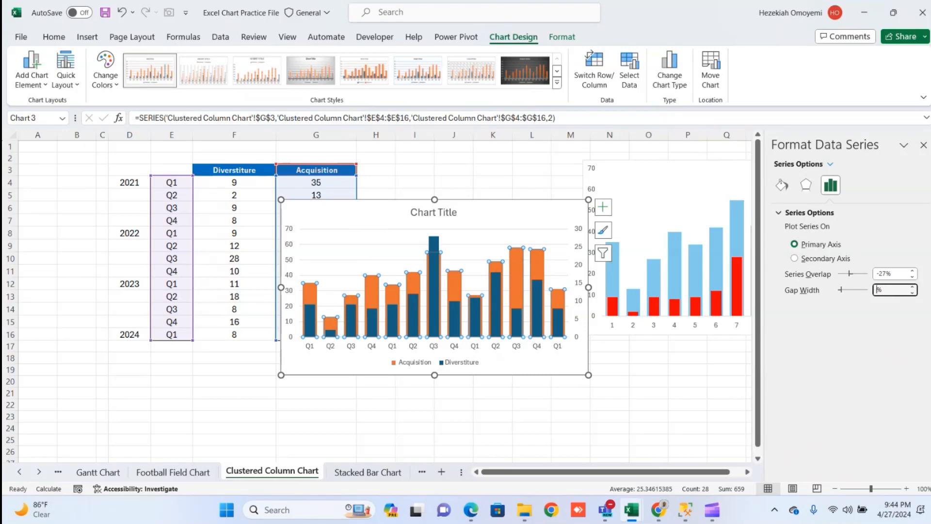
pyautogui.write('45')
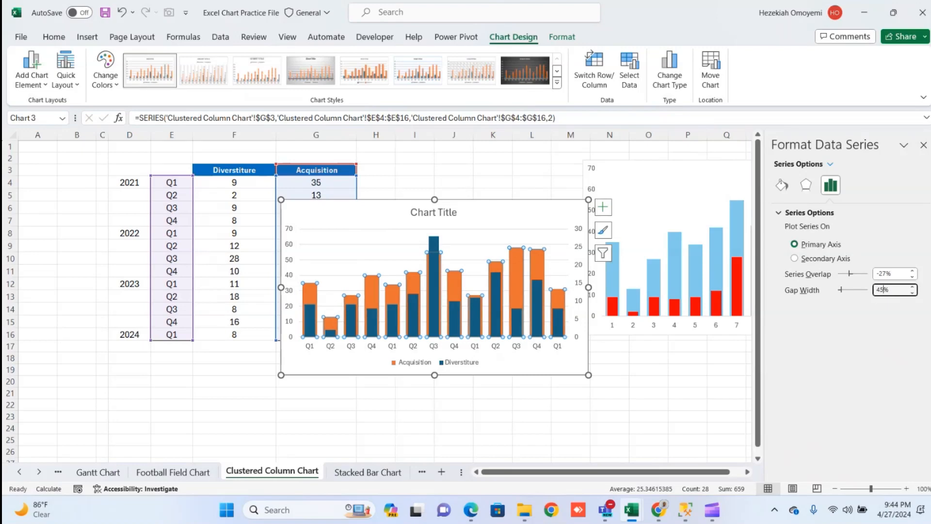
# Move the new chart down to uncover more of the table and close the formatting pane
pyautogui.click(540, 201)
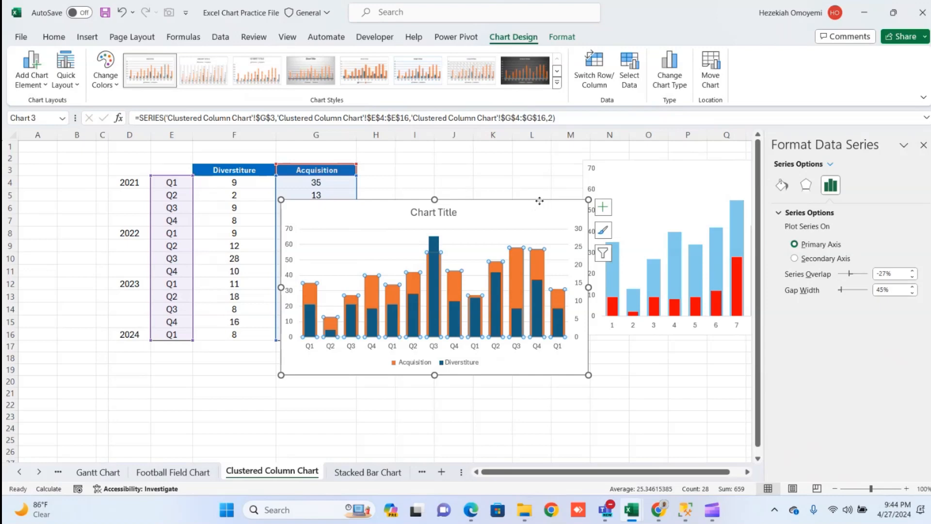
pyautogui.moveTo(540, 201); pyautogui.dragTo(521, 255)
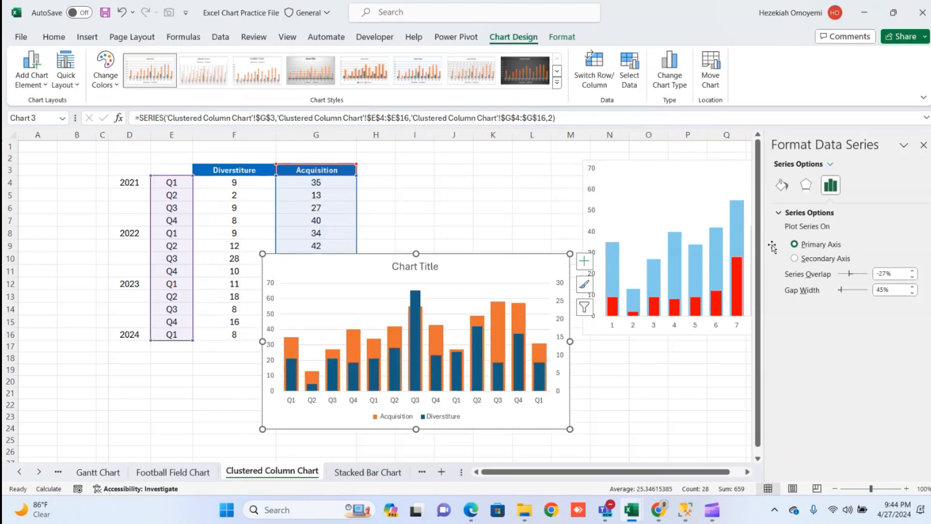
pyautogui.click(923, 145)
# Delete the title and the legend from the new chart
pyautogui.click(423, 267)
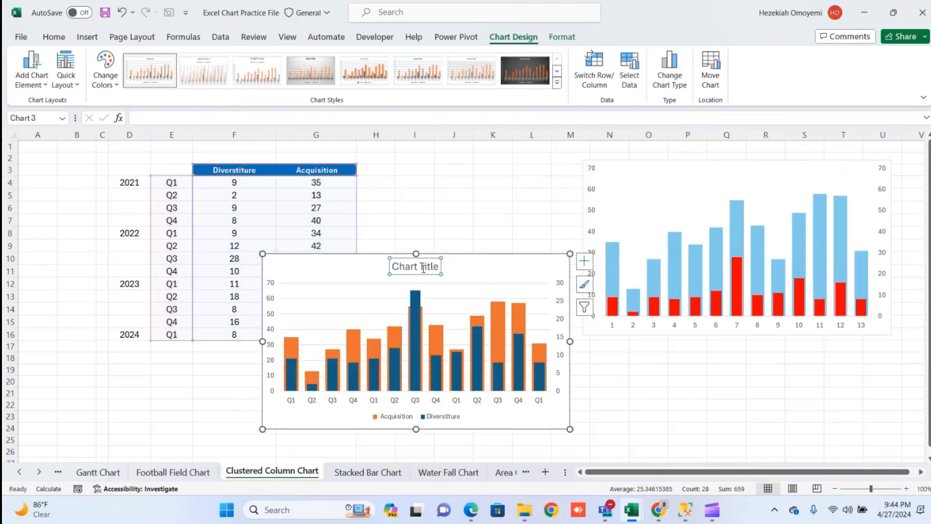
pyautogui.press('Delete')
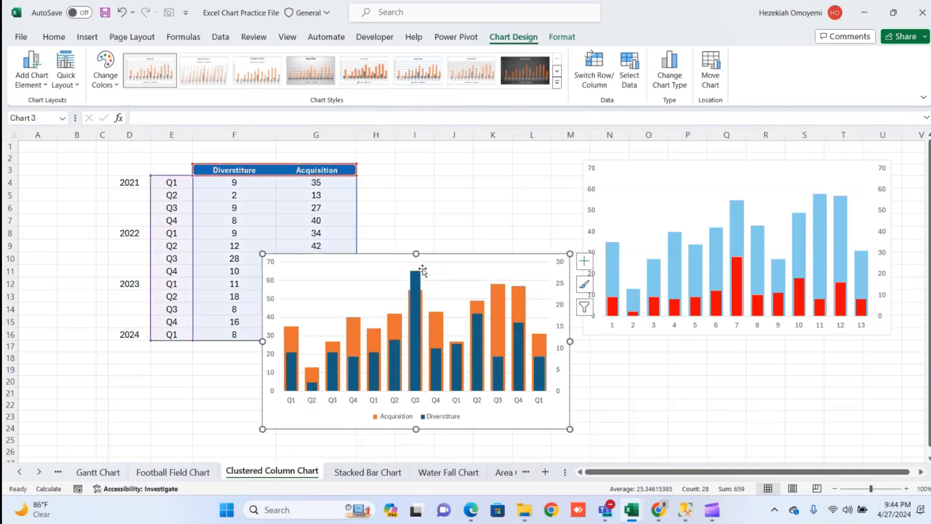
pyautogui.click(433, 418)
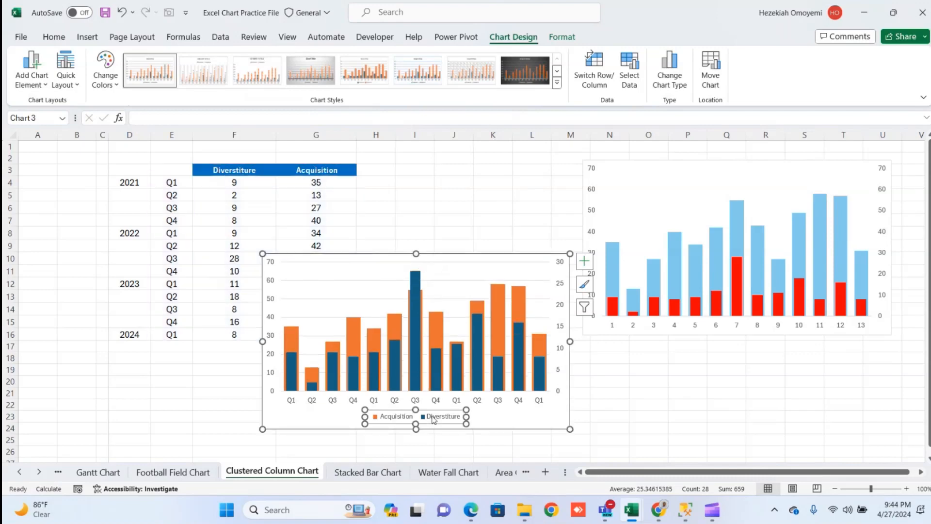
pyautogui.press('Delete')
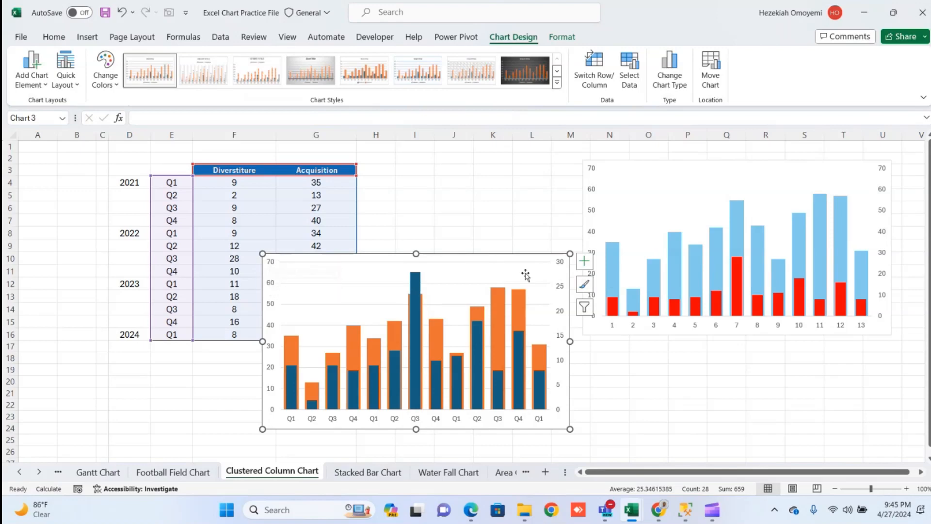
# Set the maximum bound of the new chart's secondary vertical axis to 70
pyautogui.click(559, 270)
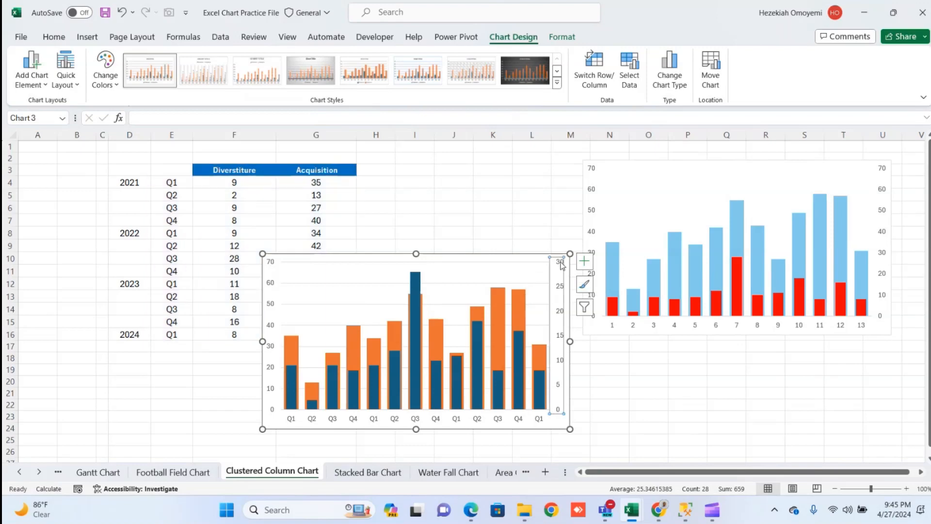
pyautogui.rightClick(563, 264)
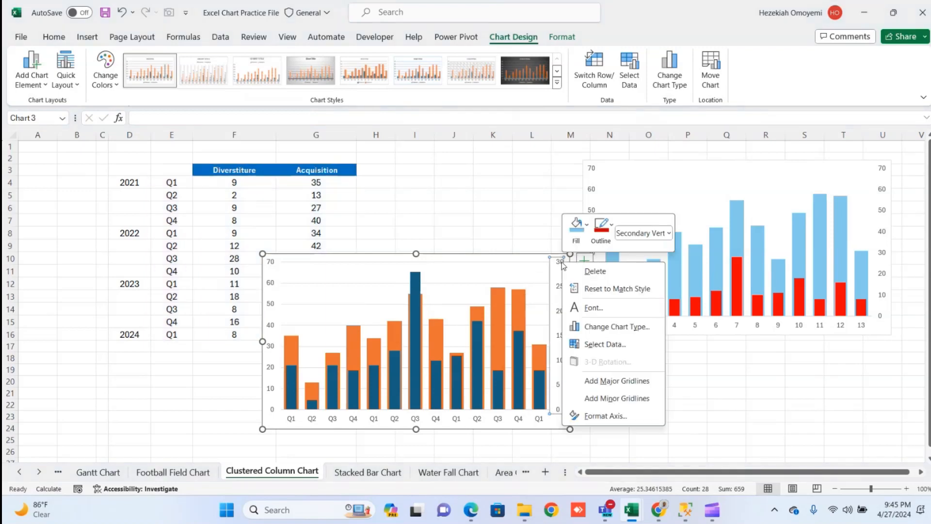
pyautogui.click(605, 416)
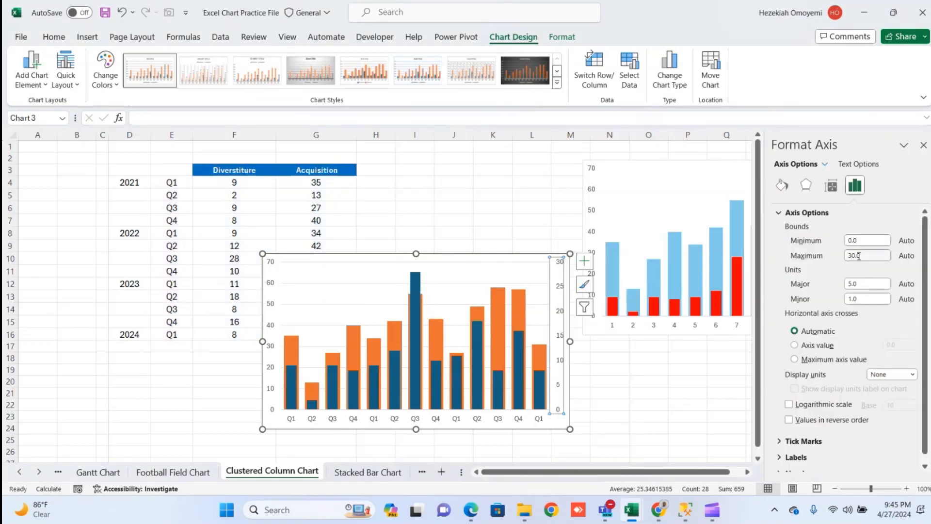
pyautogui.click(866, 258)
pyautogui.press('BackSpace')
pyautogui.press('BackSpace')
pyautogui.write('70')
pyautogui.press('Return')
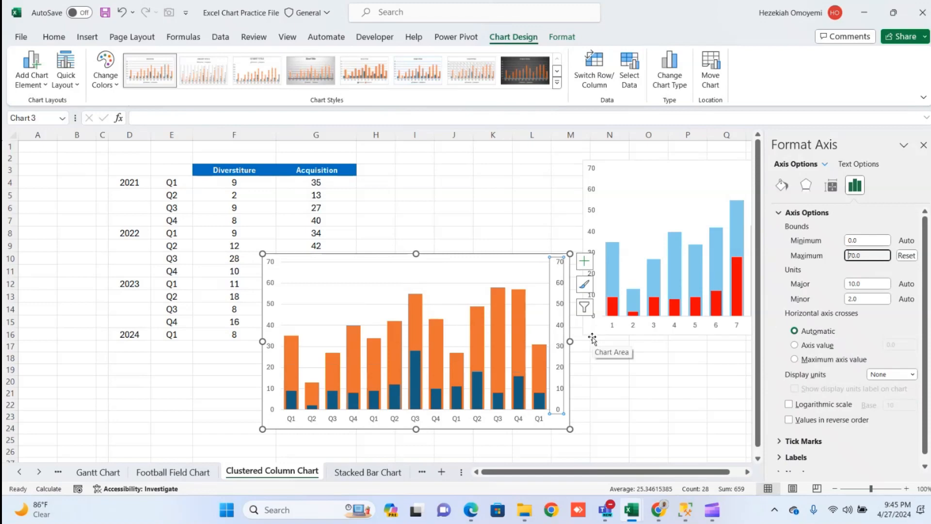
# Delete the secondary vertical axis labels from the new chart
pyautogui.click(603, 395)
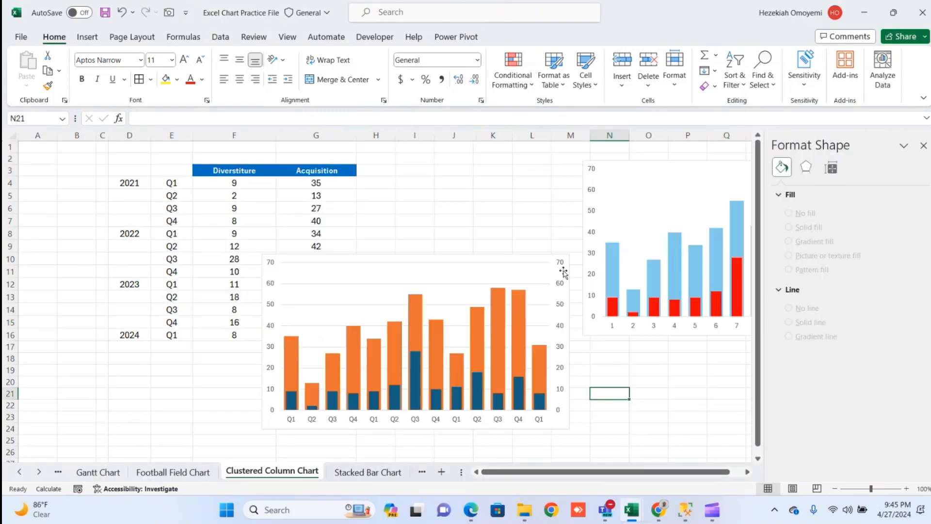
pyautogui.click(564, 273)
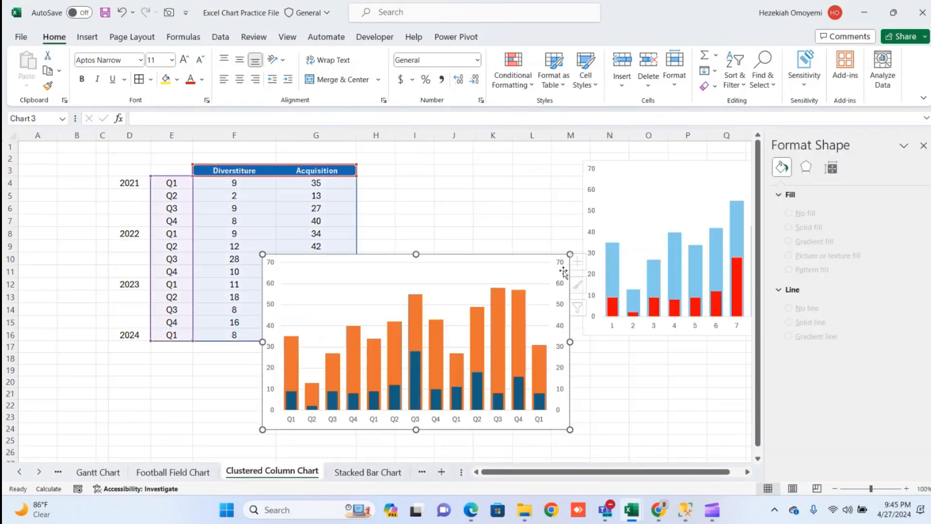
pyautogui.click(556, 266)
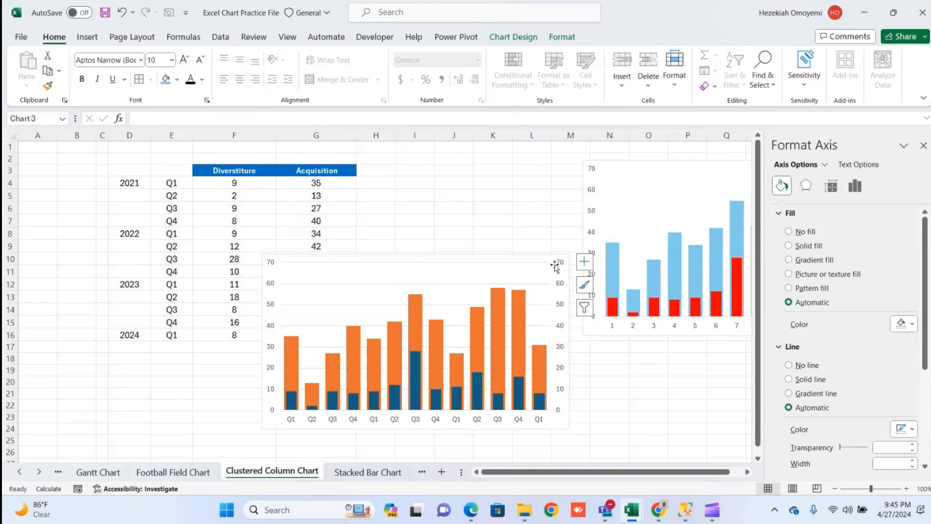
pyautogui.press('Delete')
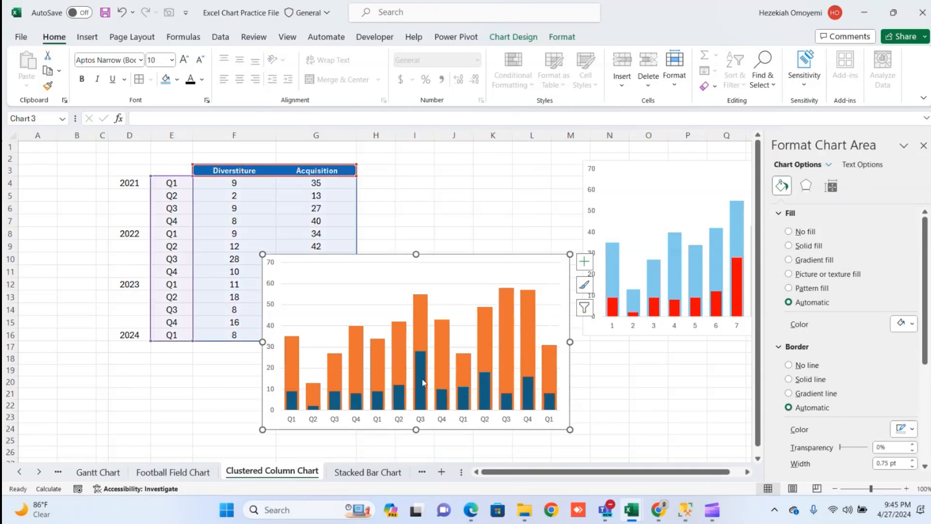
# Fill the new chart's Diverstiture columns with the standard bright red, after trying dark red
pyautogui.click(422, 383)
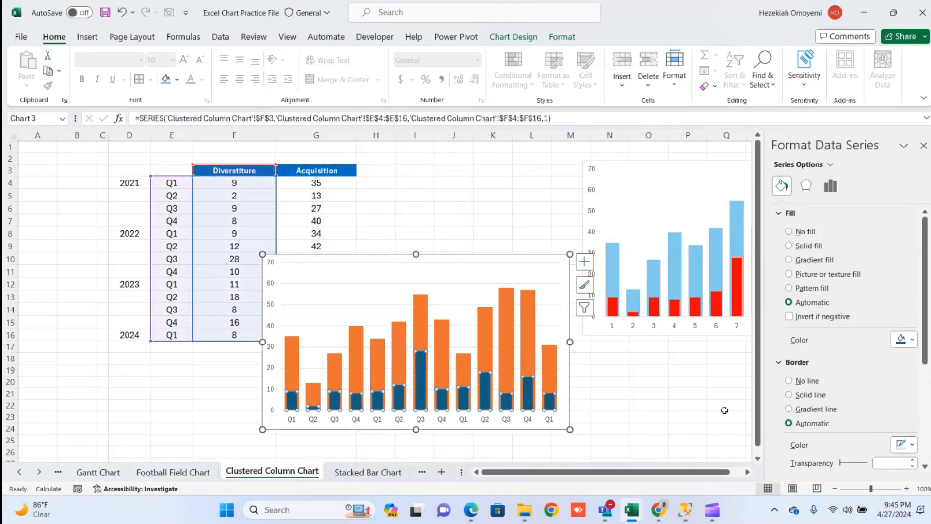
pyautogui.click(902, 343)
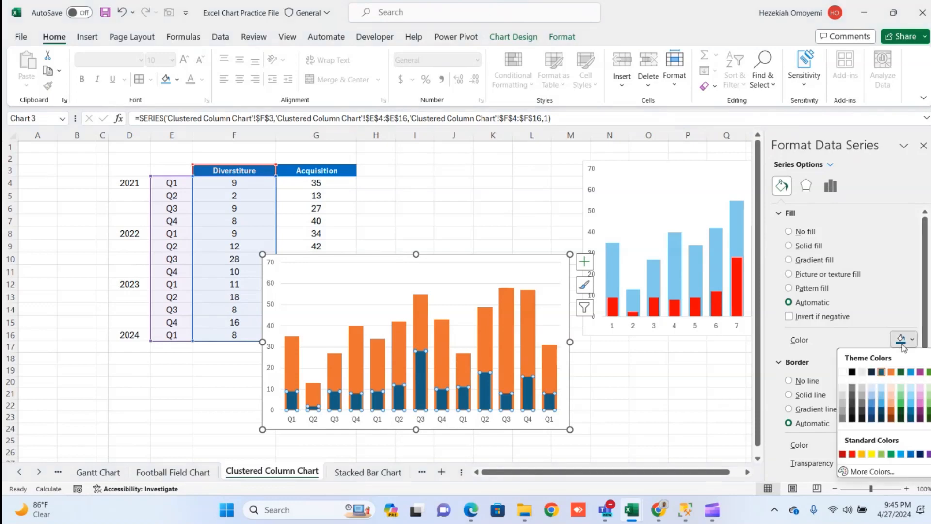
pyautogui.click(853, 455)
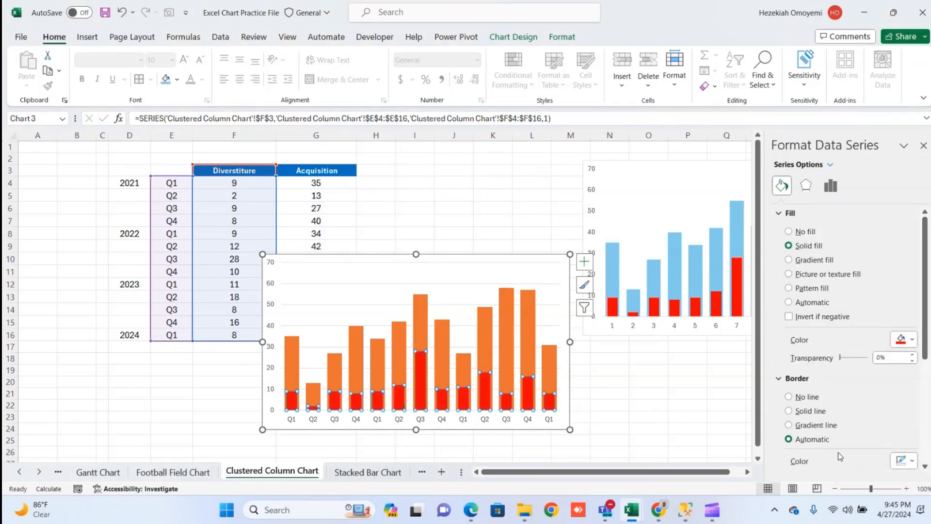
pyautogui.click(903, 339)
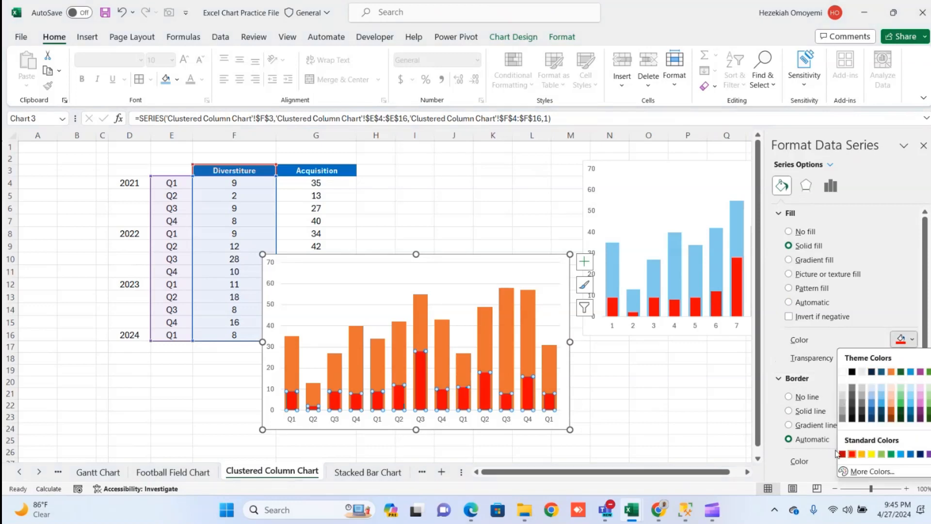
pyautogui.click(842, 454)
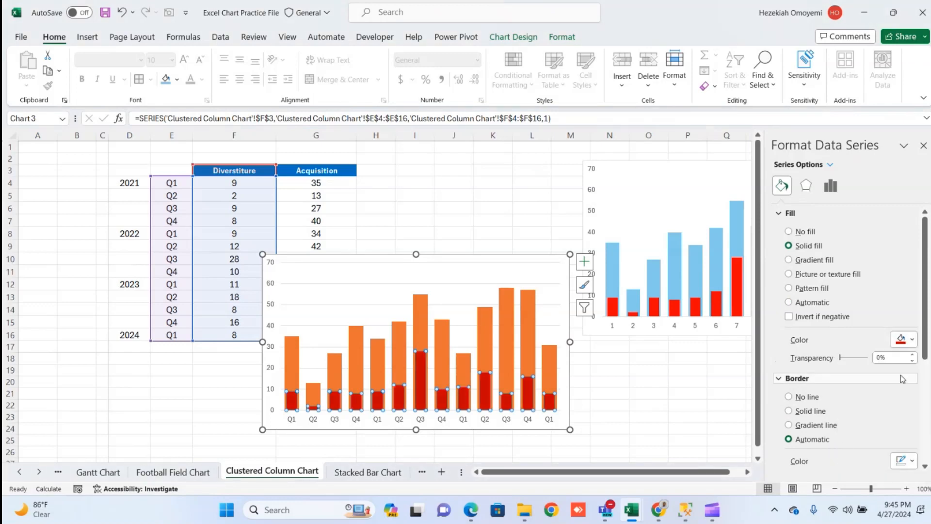
pyautogui.click(905, 340)
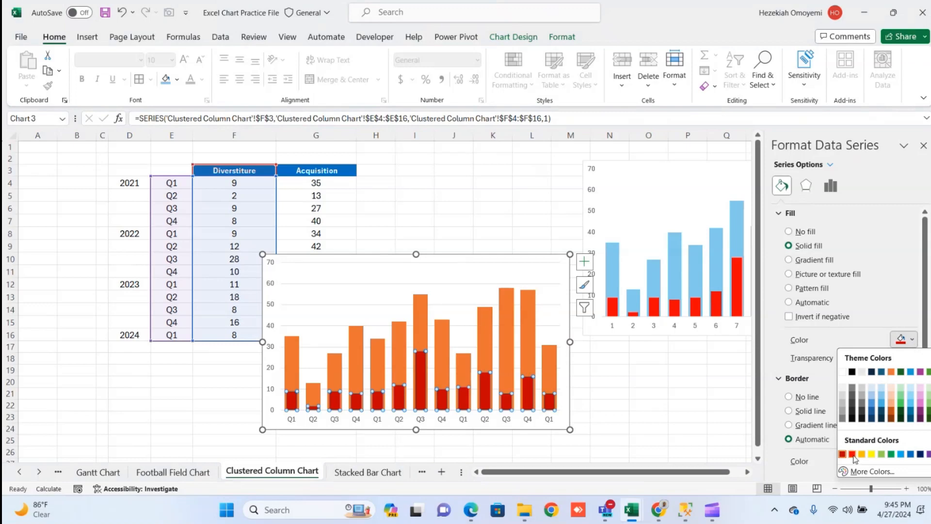
pyautogui.click(852, 455)
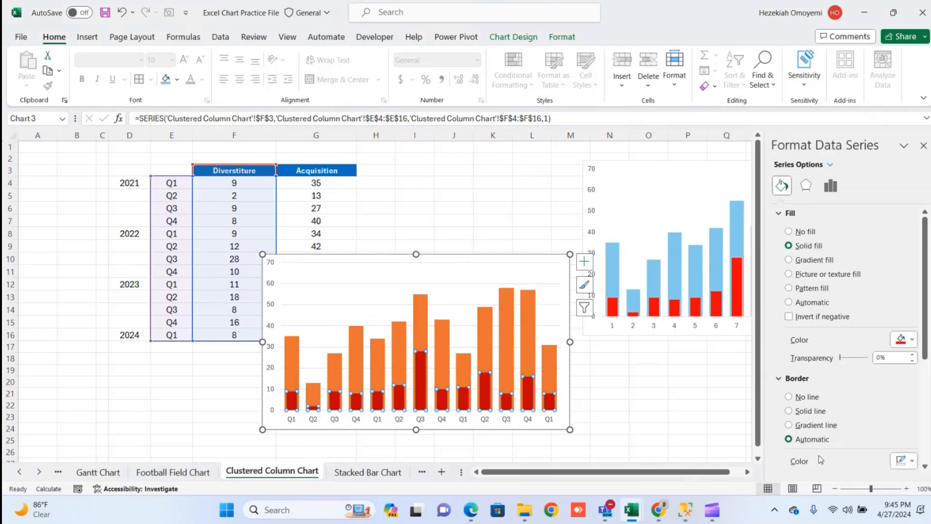
# Fill the new chart's Acquisition columns with a light blue theme colour
pyautogui.click(527, 303)
pyautogui.rightClick(527, 302)
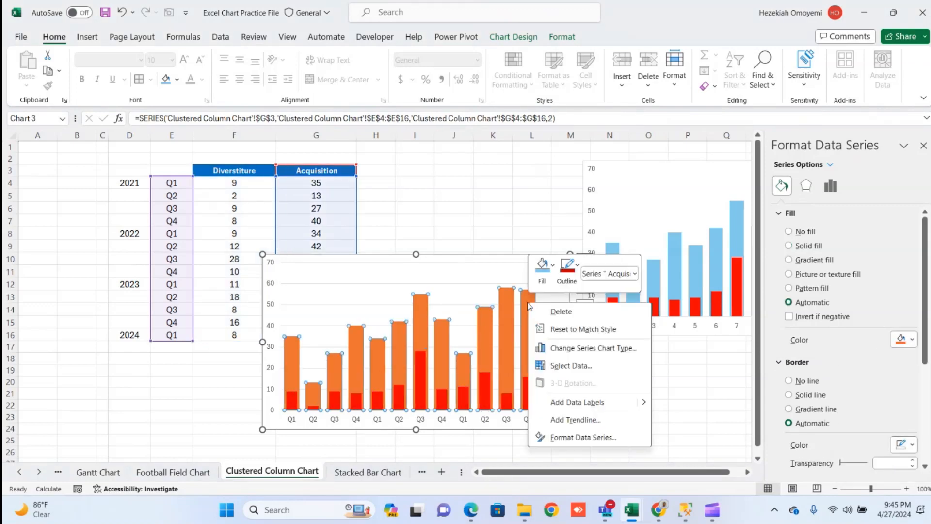
pyautogui.click(554, 281)
pyautogui.click(554, 282)
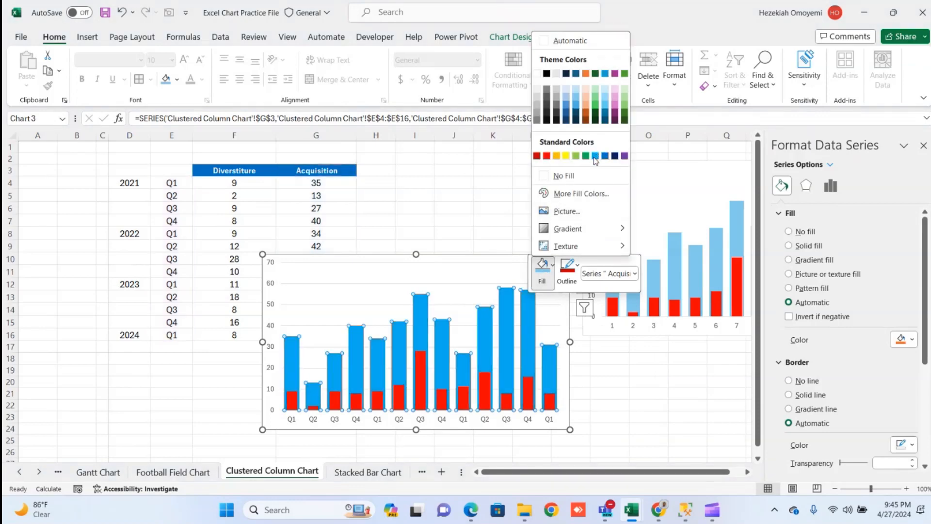
pyautogui.click(606, 100)
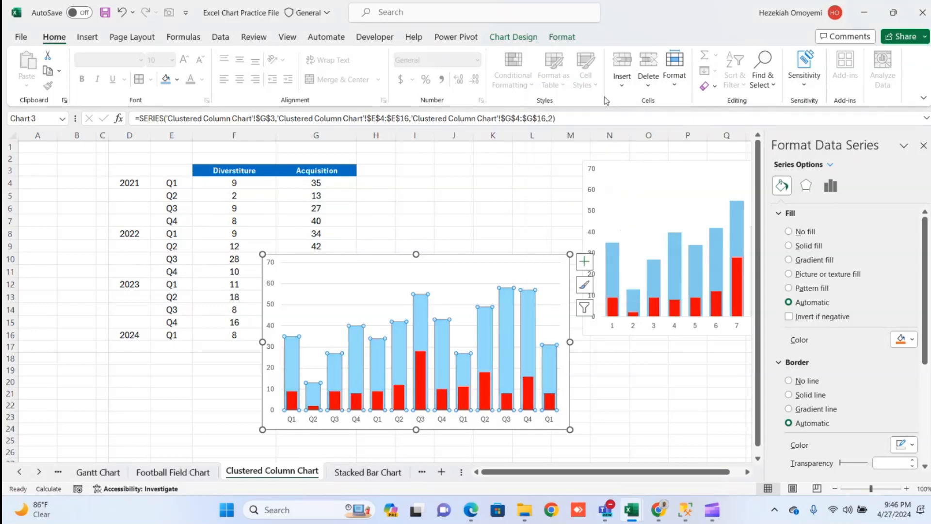
# Shift the new chart's plot area slightly upward and close the formatting pane
pyautogui.click(516, 266)
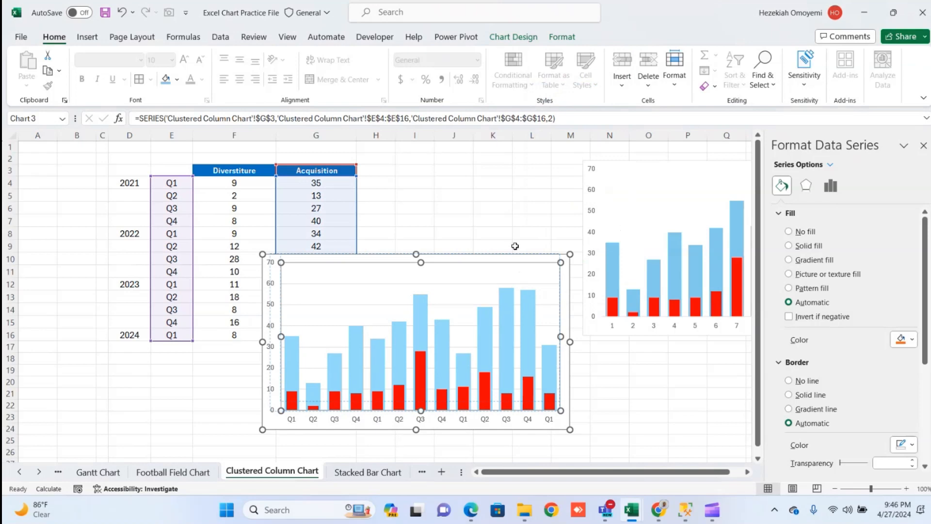
pyautogui.click(515, 246)
pyautogui.click(618, 381)
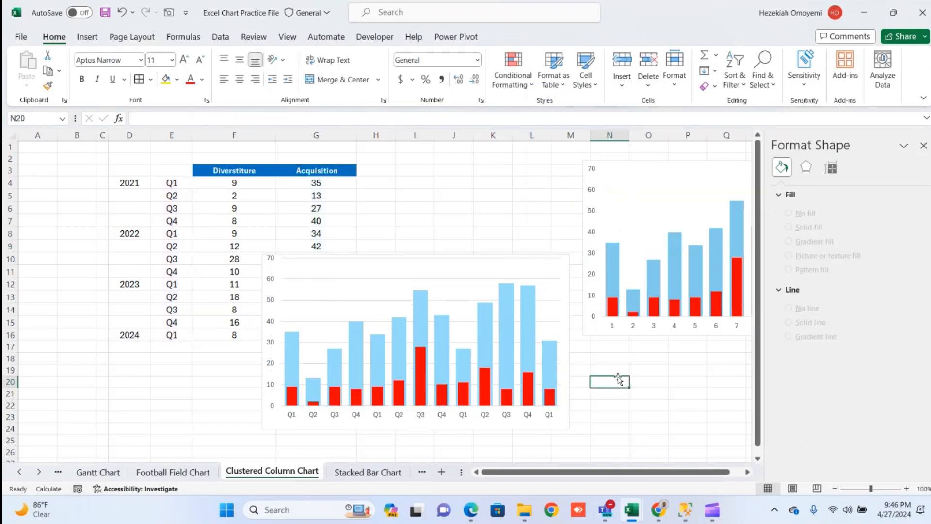
pyautogui.click(923, 146)
# Compare with the finished chart in the NAME EXTRACTION workbook, then return to the Excel Chart Practice File workbook
pyautogui.moveTo(630, 509)
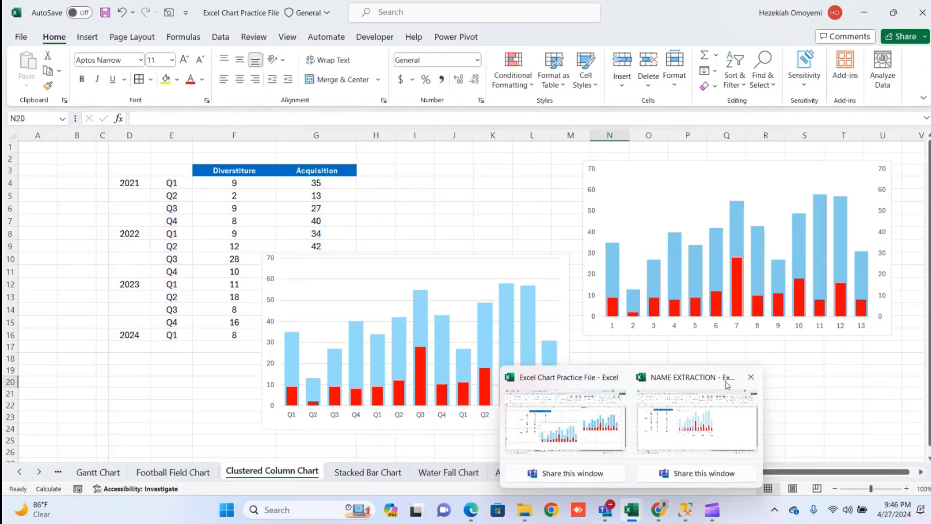
pyautogui.click(732, 377)
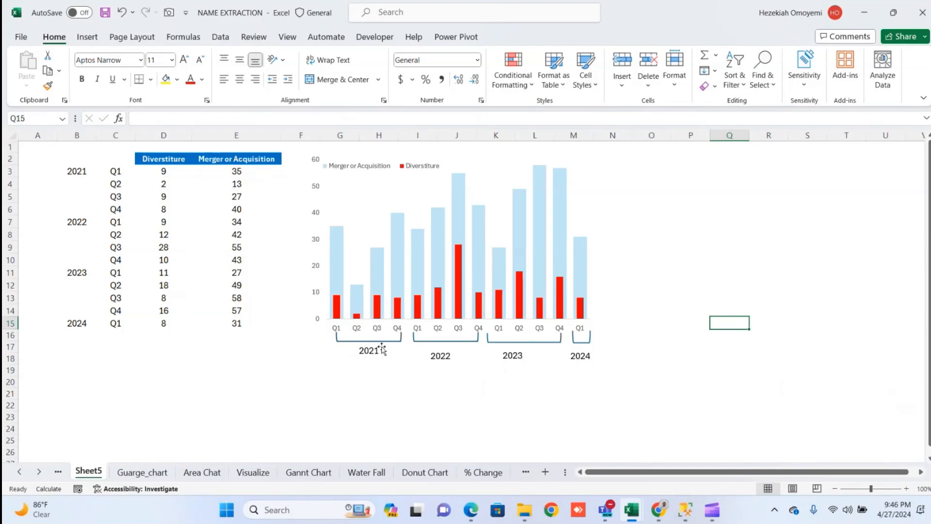
pyautogui.press('Right')
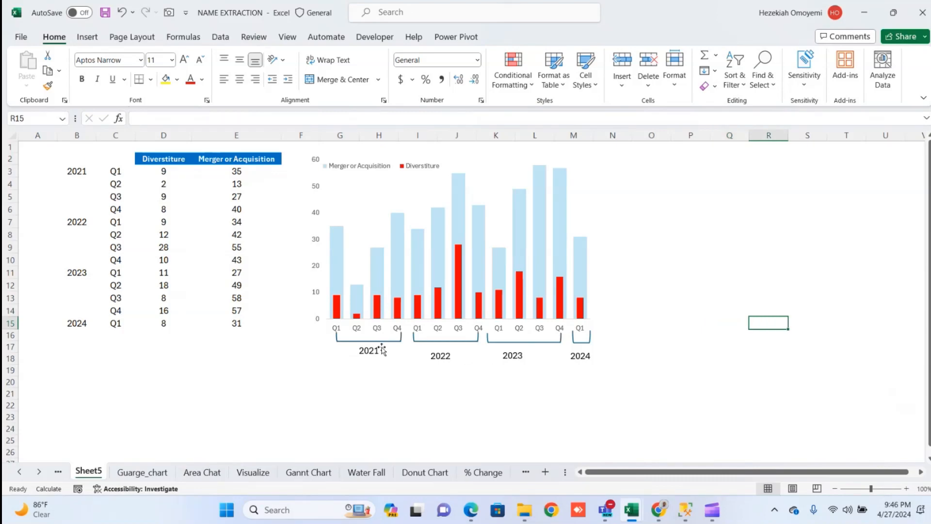
pyautogui.hotkey('alt', 'Tab')
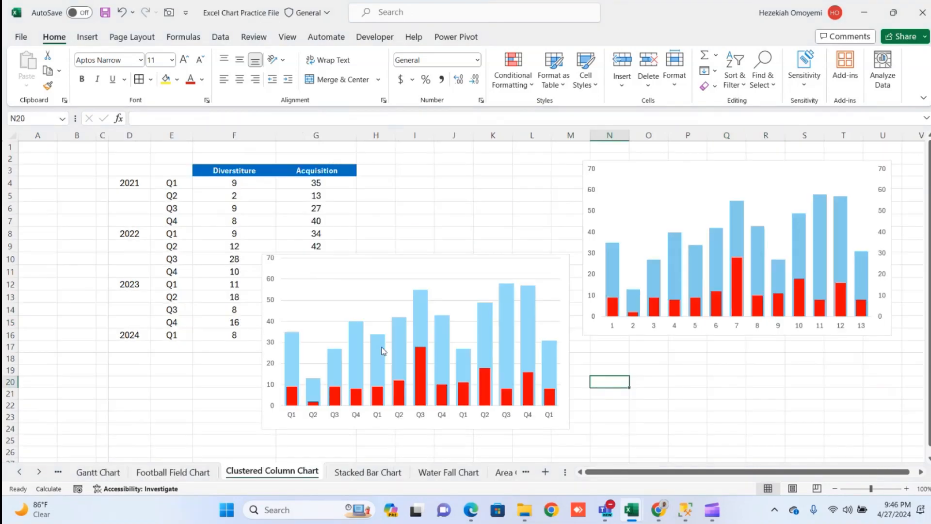
# Remove the new chart's gridlines and make the chart taller, spanning about rows 8 to 25
pyautogui.click(383, 283)
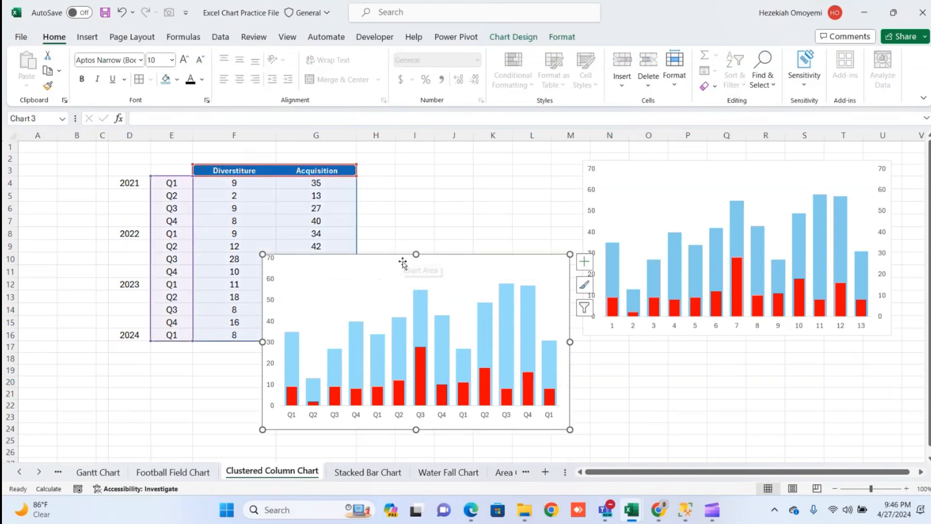
pyautogui.moveTo(417, 253); pyautogui.dragTo(418, 227)
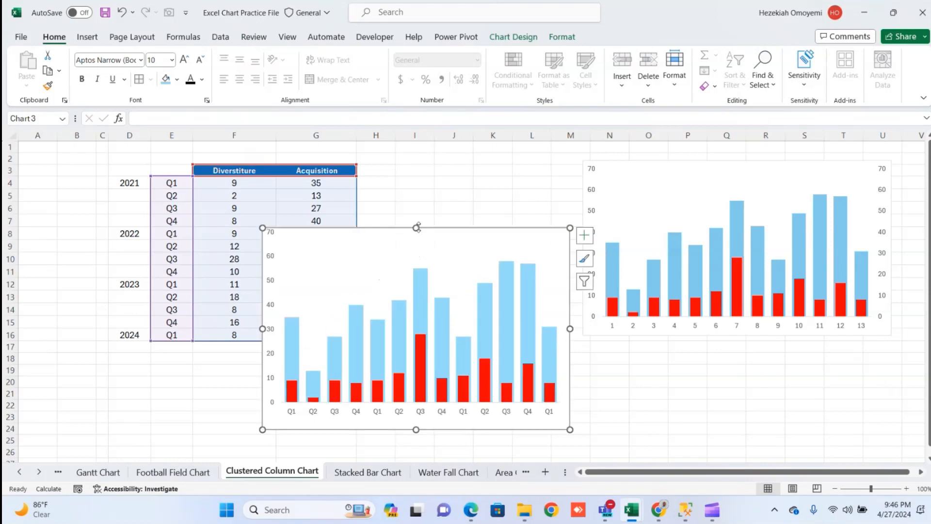
pyautogui.moveTo(416, 430); pyautogui.dragTo(418, 448)
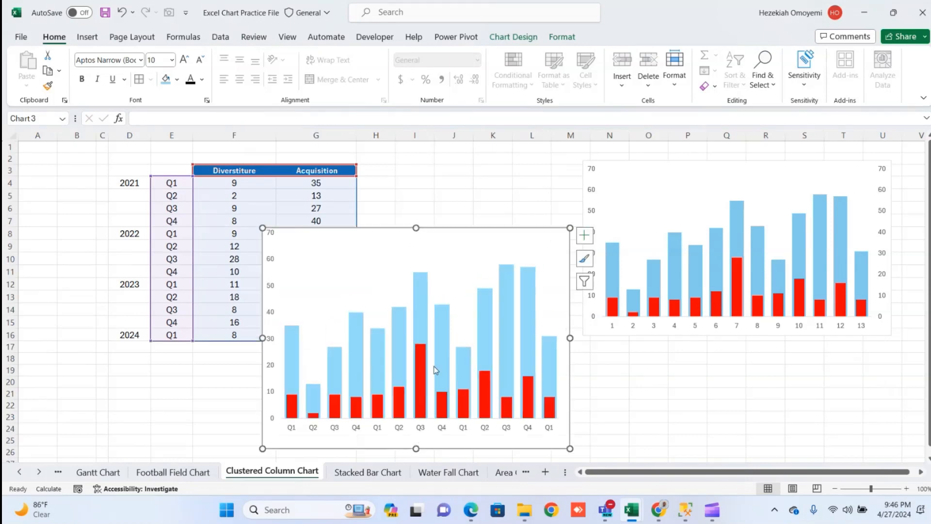
pyautogui.rightClick(477, 248)
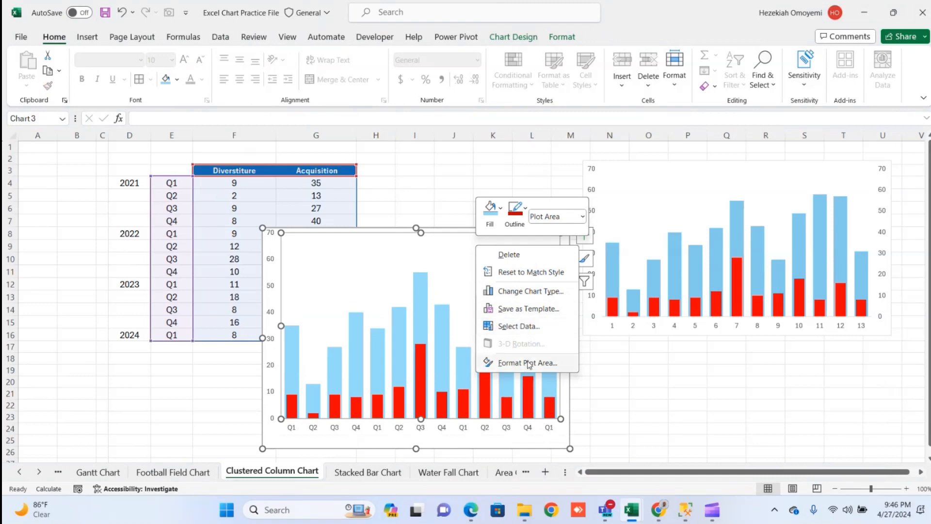
pyautogui.press('Escape')
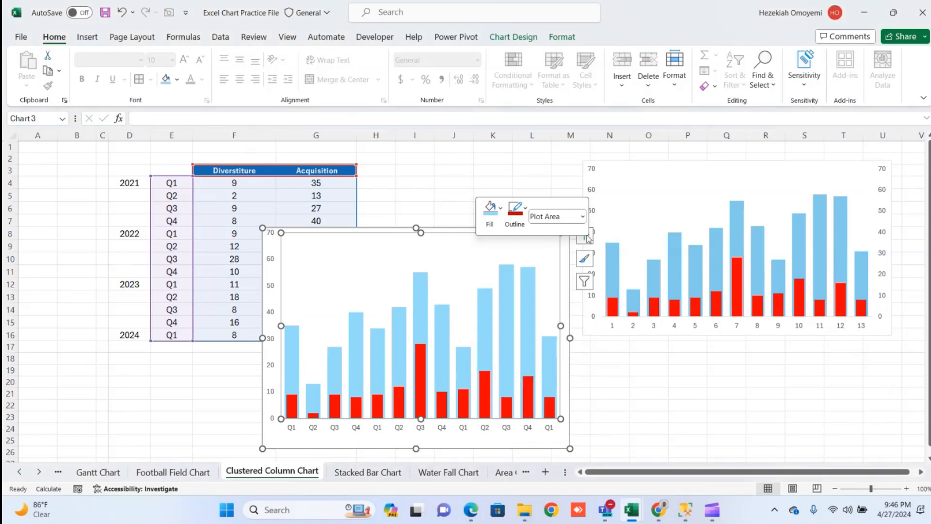
pyautogui.click(588, 238)
pyautogui.click(560, 234)
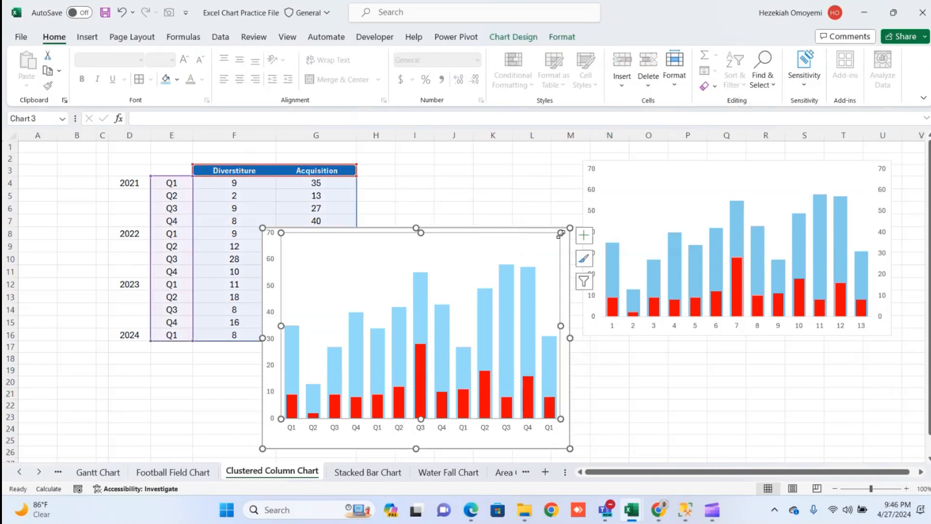
# Add a legend without axis titles to the new chart and place it horizontally above the columns
pyautogui.click(585, 236)
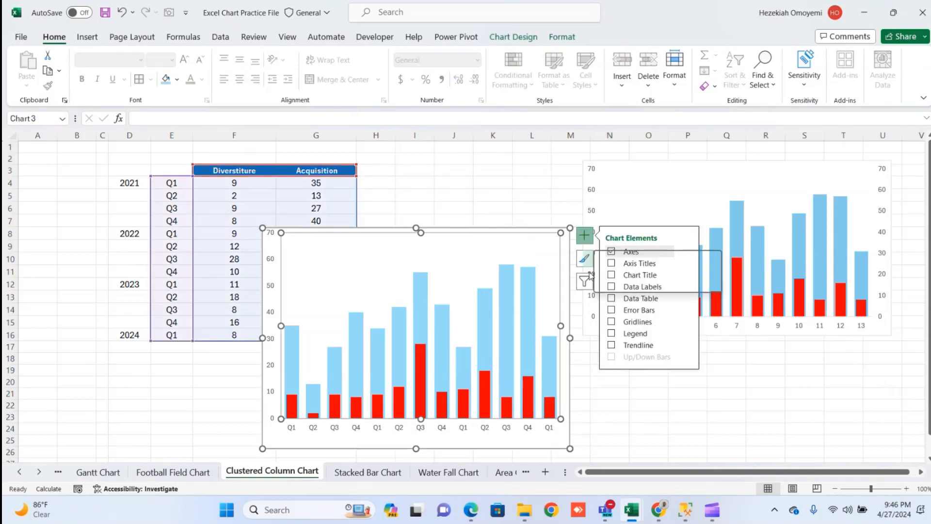
pyautogui.click(611, 263)
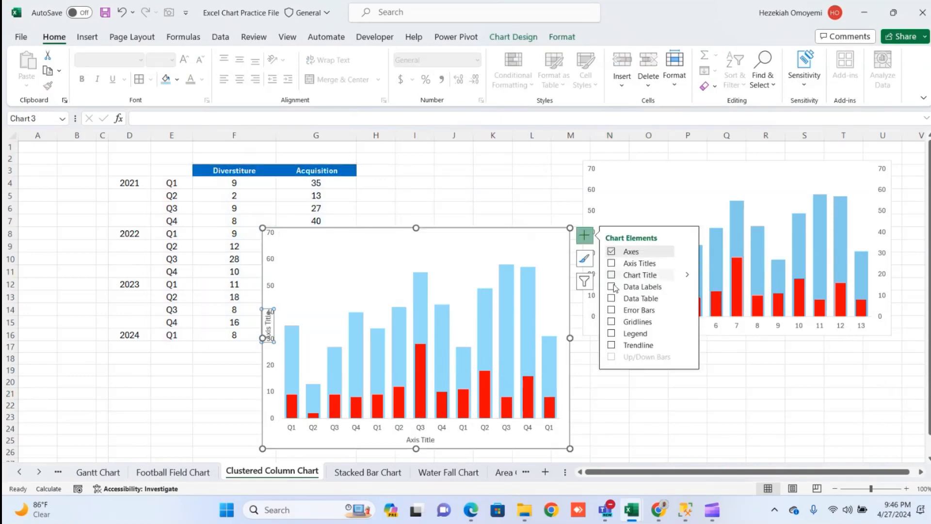
pyautogui.click(612, 333)
pyautogui.click(610, 405)
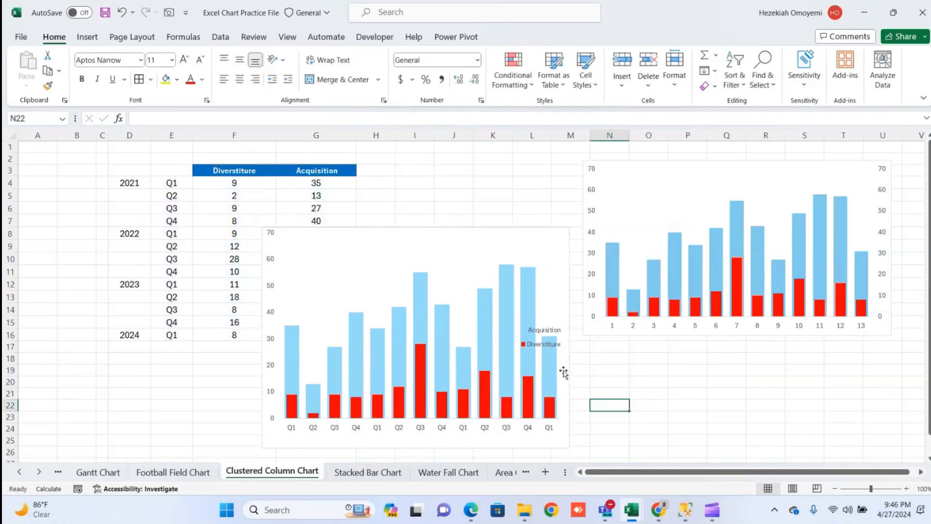
pyautogui.click(554, 345)
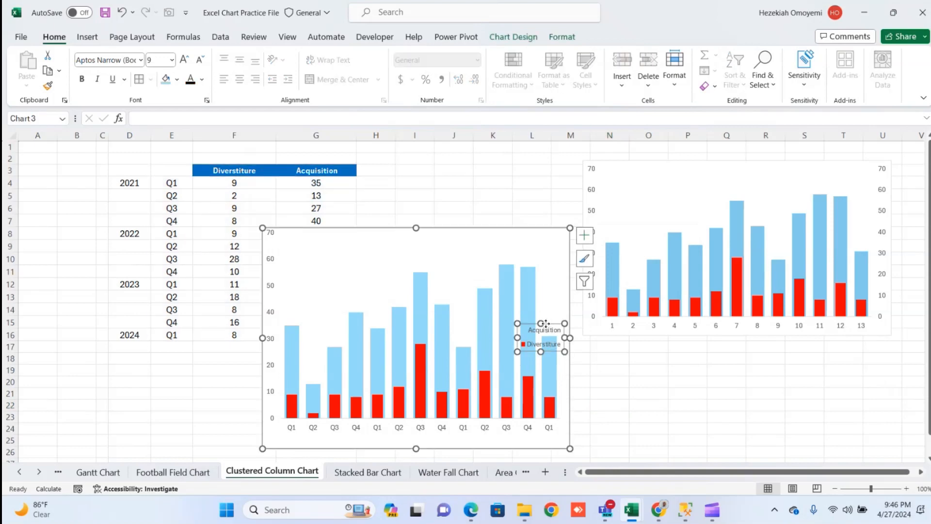
pyautogui.moveTo(546, 323); pyautogui.dragTo(455, 247)
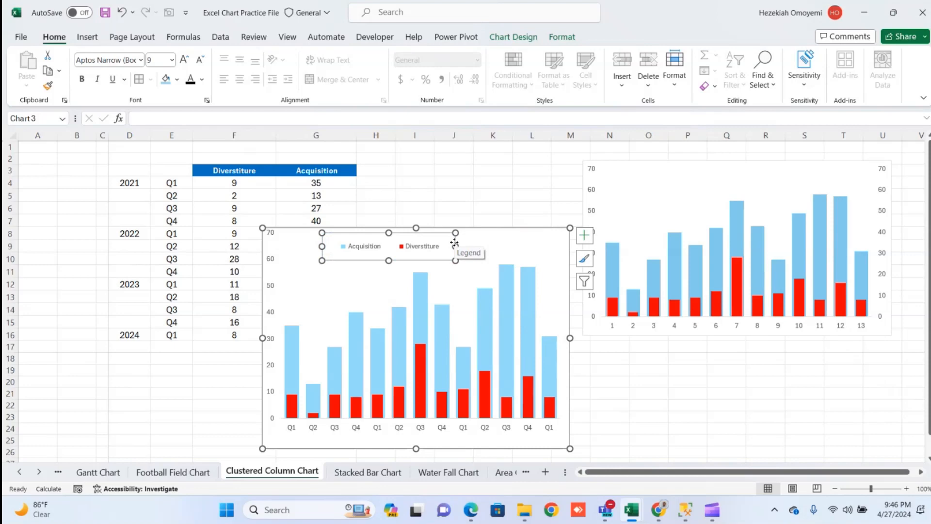
pyautogui.click(660, 404)
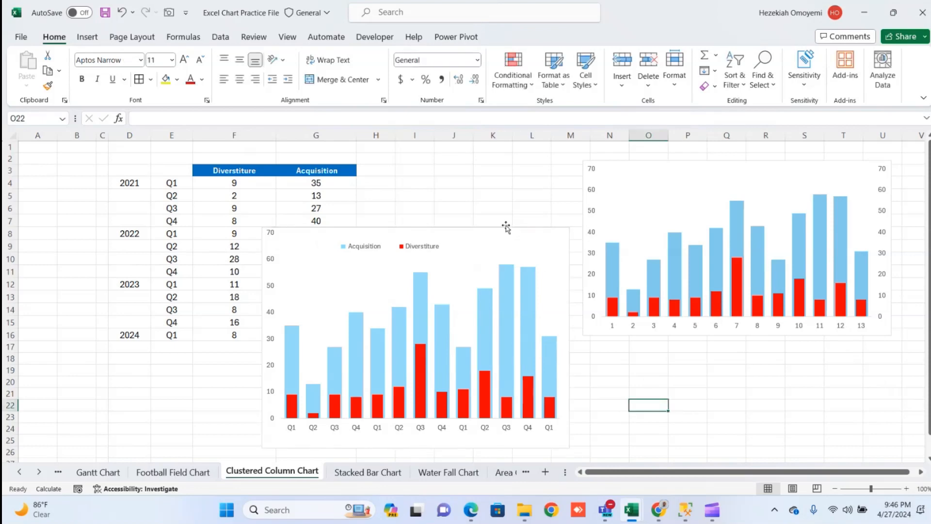
# Move the new chart beside the data table, starting at column H, and set its chart area border to No line
pyautogui.moveTo(506, 229); pyautogui.dragTo(609, 160)
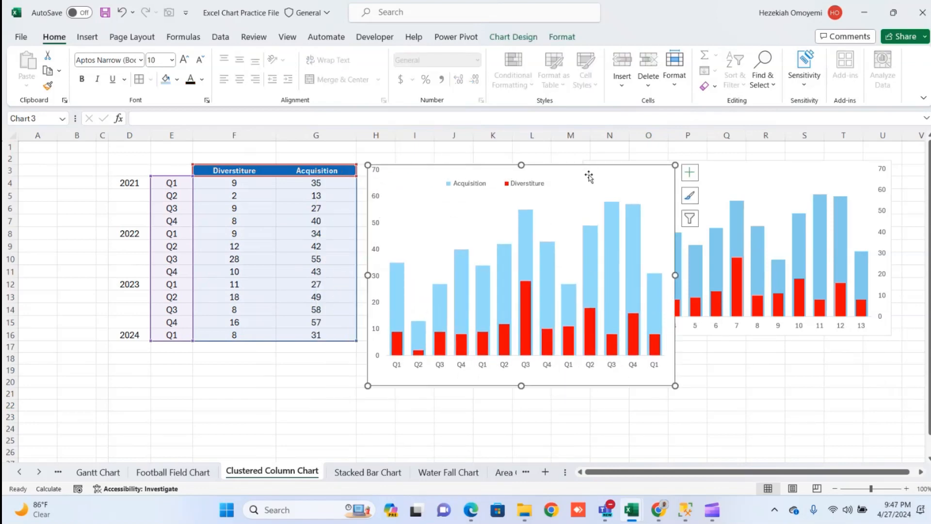
pyautogui.click(690, 174)
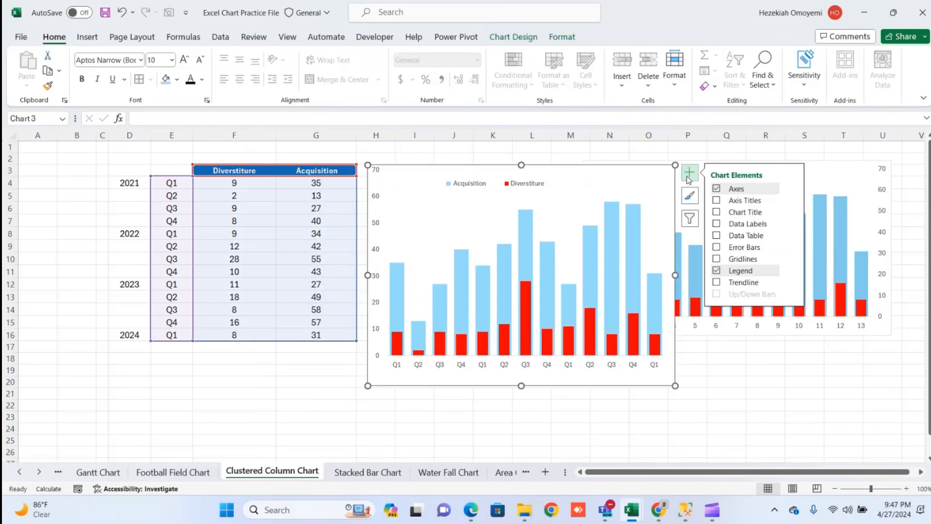
pyautogui.click(568, 169)
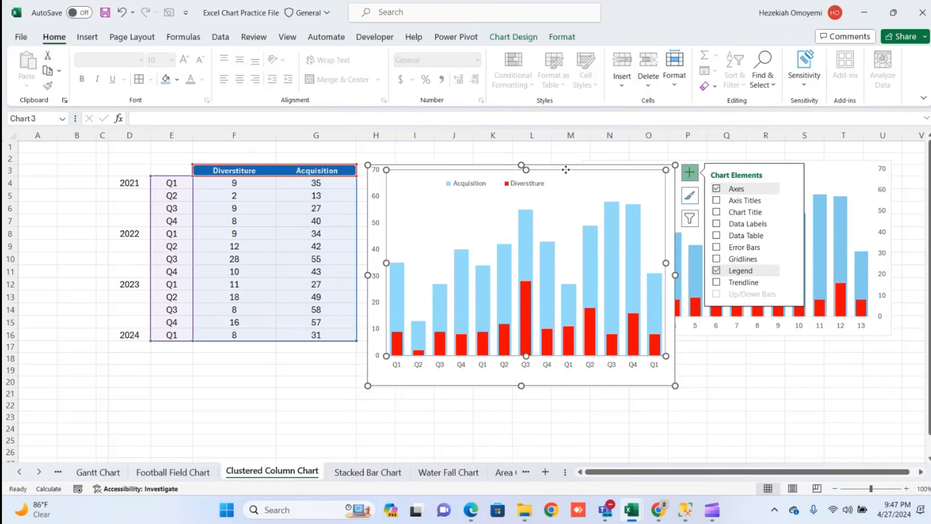
pyautogui.click(564, 167)
pyautogui.rightClick(564, 166)
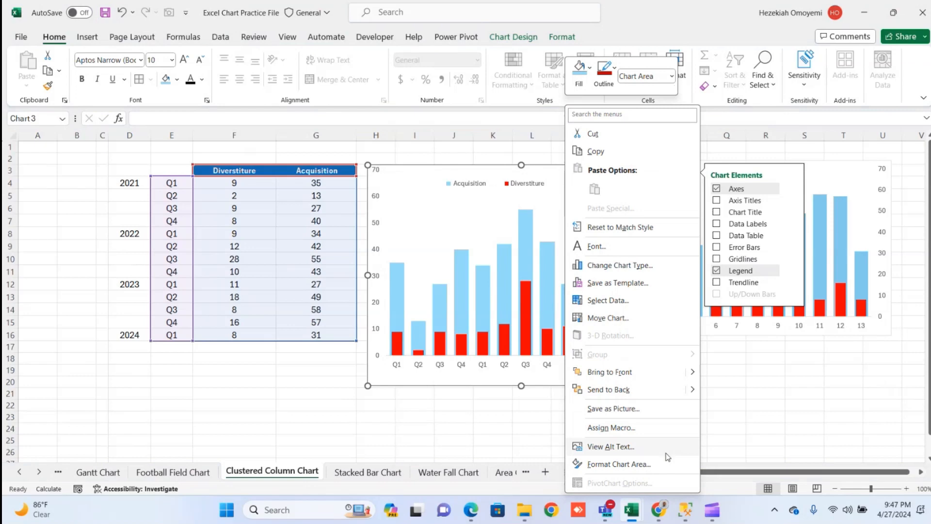
pyautogui.click(655, 471)
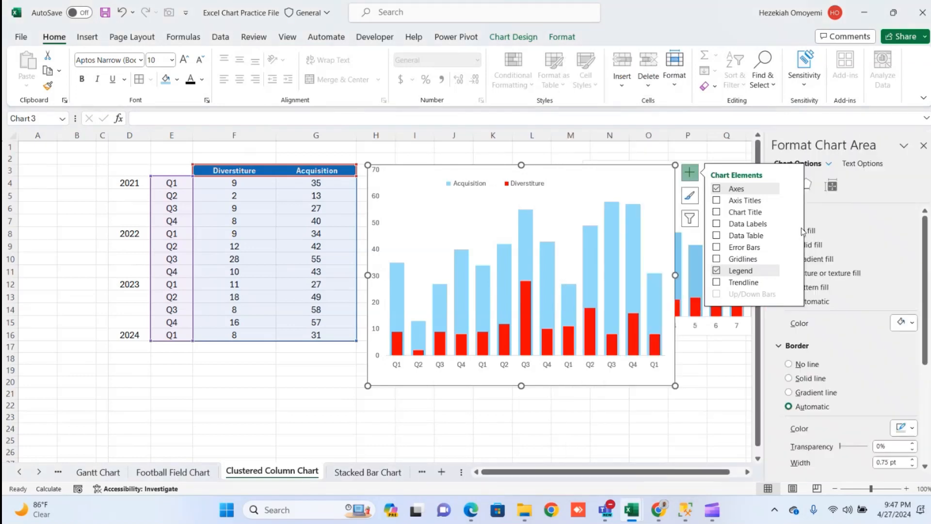
pyautogui.click(790, 364)
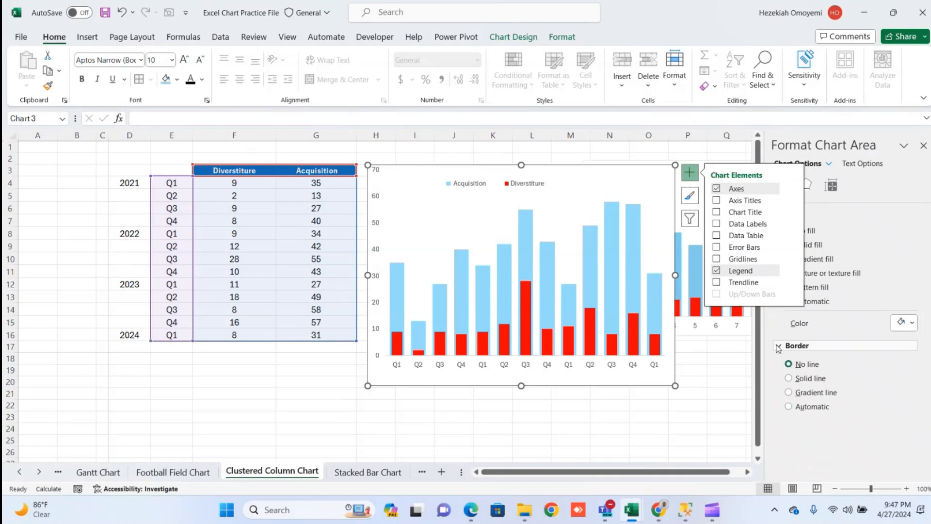
pyautogui.click(647, 402)
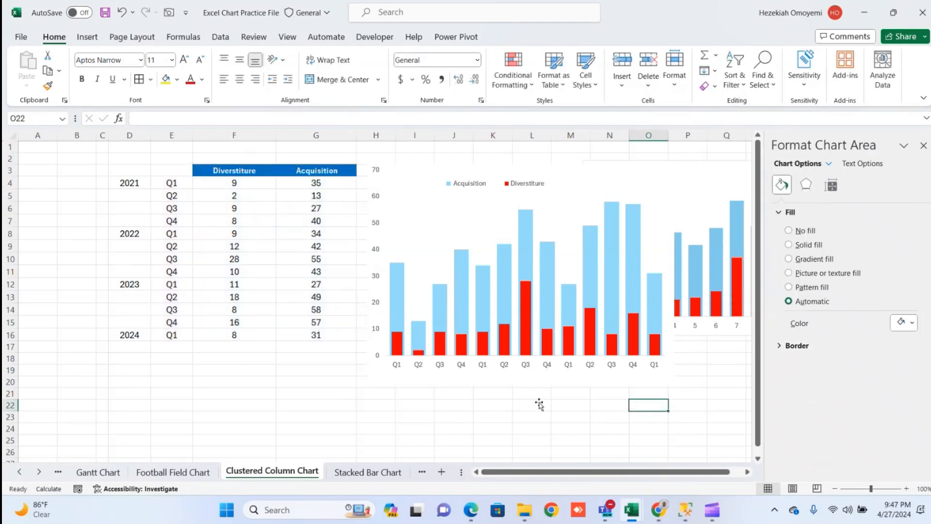
pyautogui.click(537, 384)
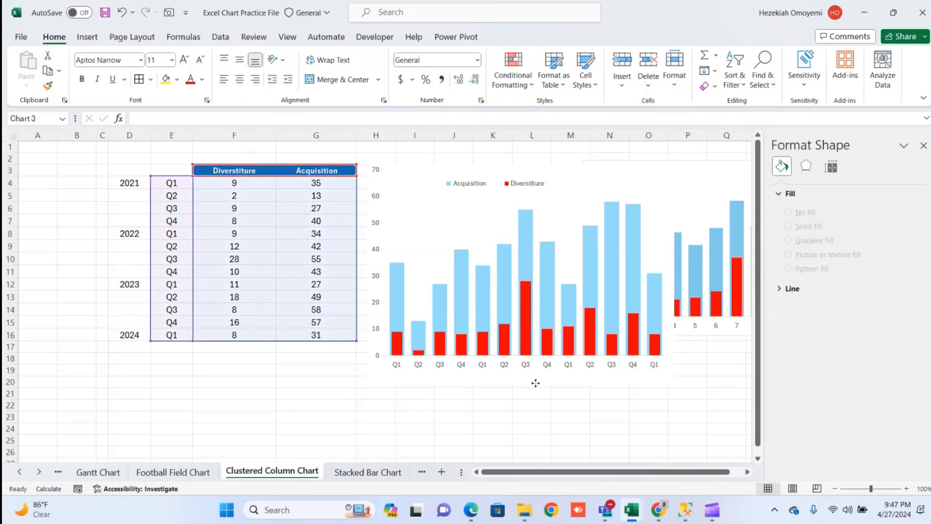
pyautogui.click(535, 413)
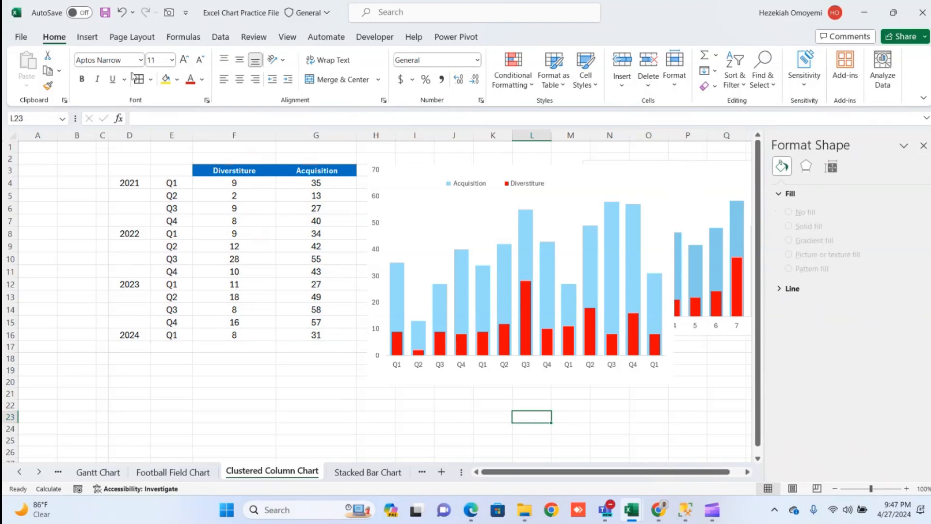
# Examine the year brackets below the finished chart in the NAME EXTRACTION workbook, and return to the Excel Chart Practice File workbook
pyautogui.click(81, 33)
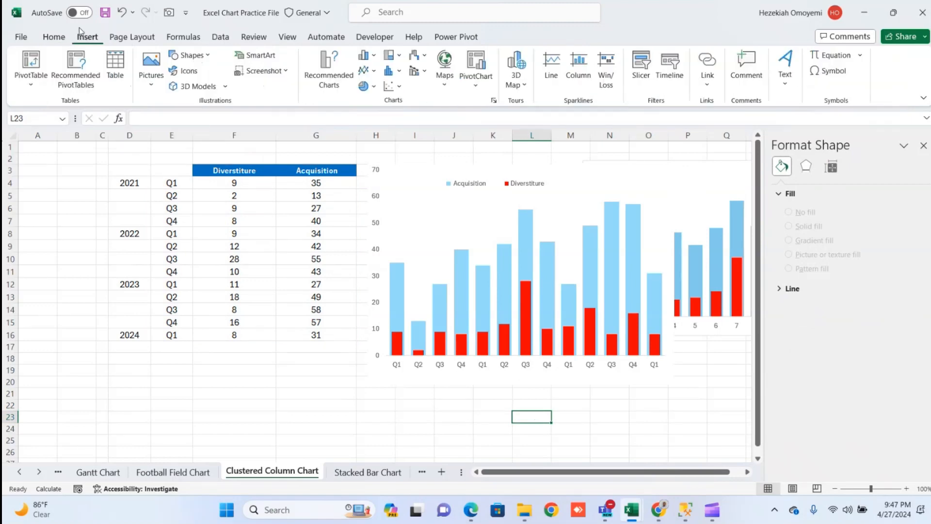
pyautogui.click(209, 57)
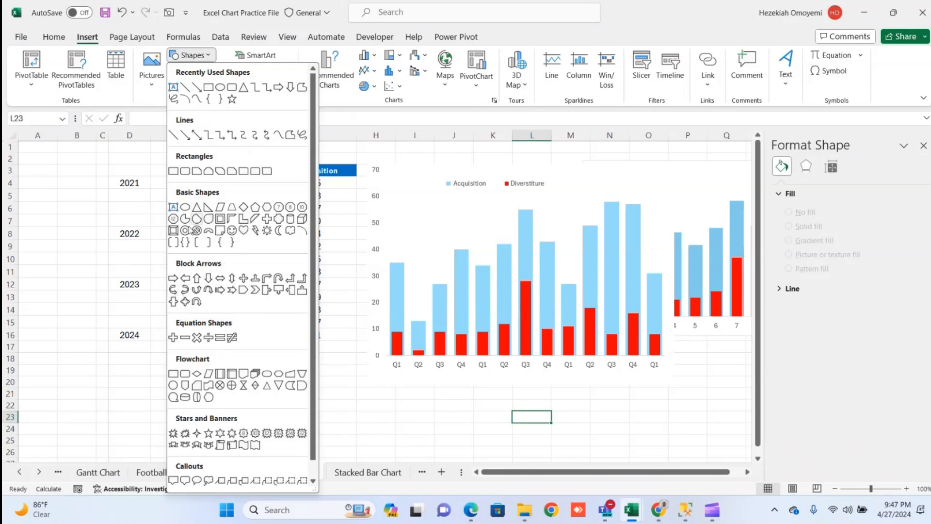
pyautogui.press('Escape')
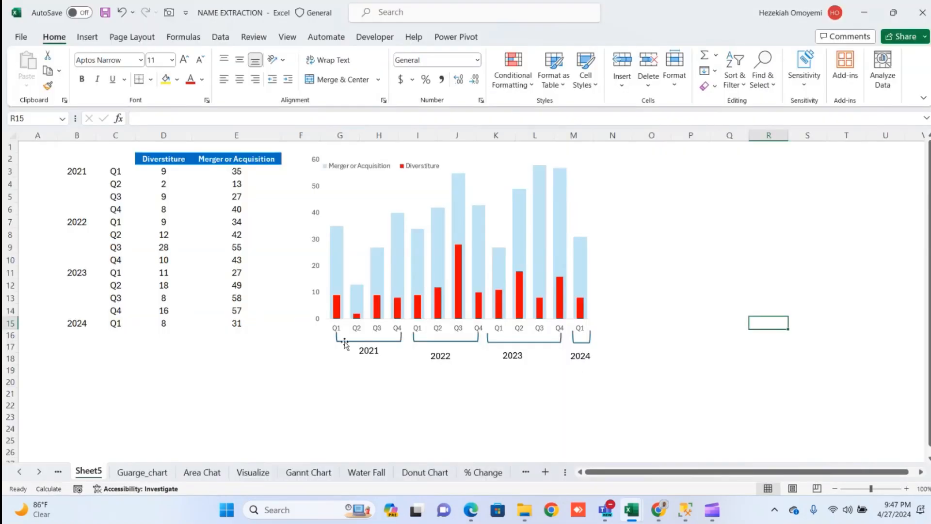
pyautogui.click(350, 342)
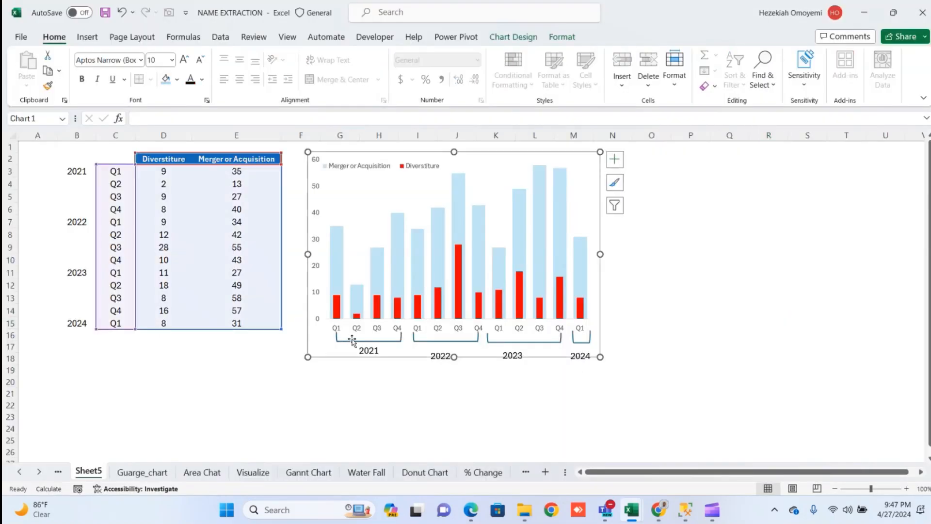
pyautogui.doubleClick(352, 342)
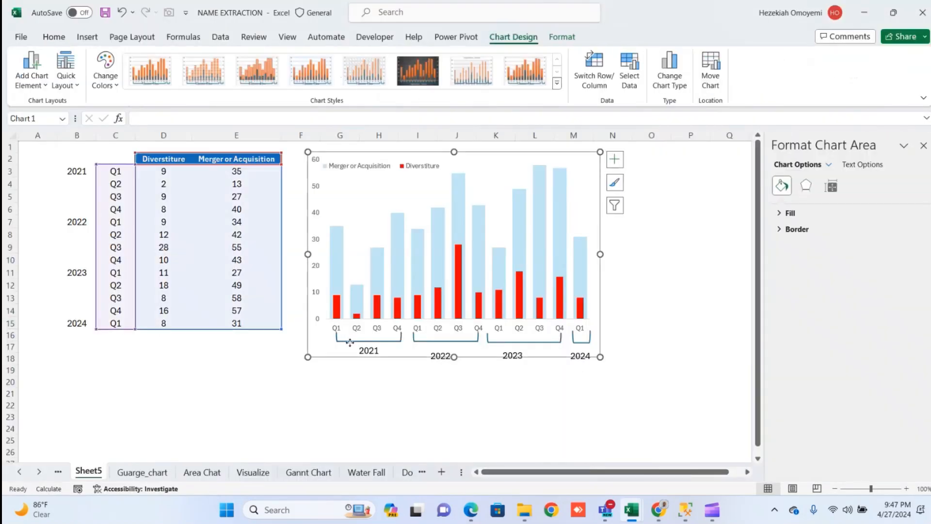
pyautogui.click(322, 418)
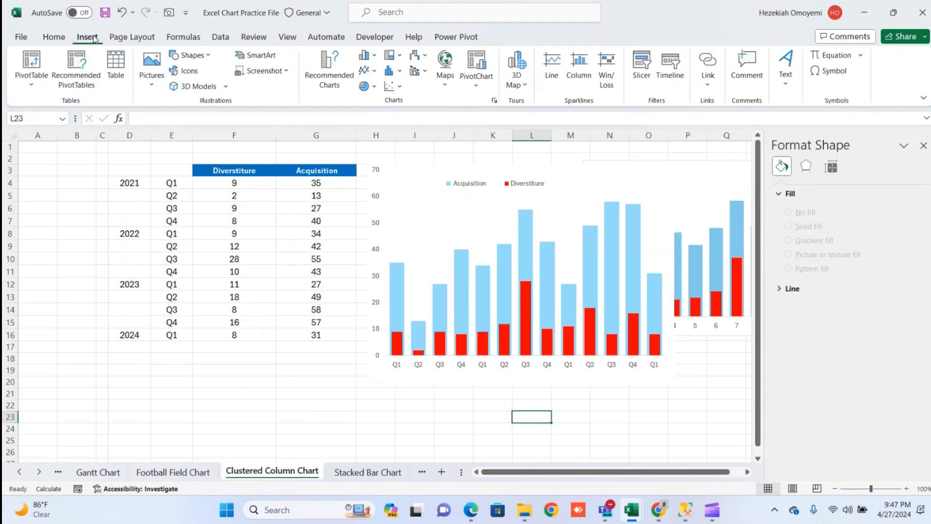
# Draw a Right Brace about 0.93" by 0.43" below the chart and rotate it to point downward under the first quarter labels
pyautogui.click(211, 57)
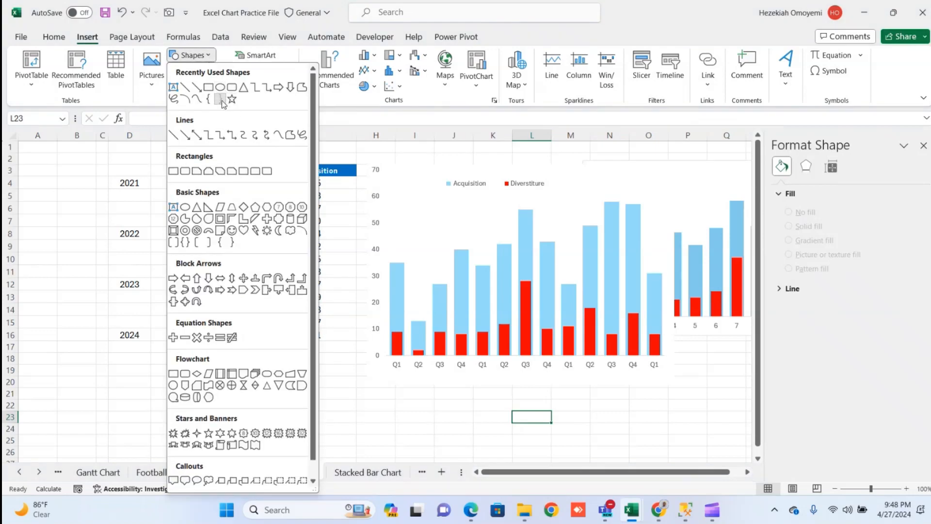
pyautogui.click(223, 100)
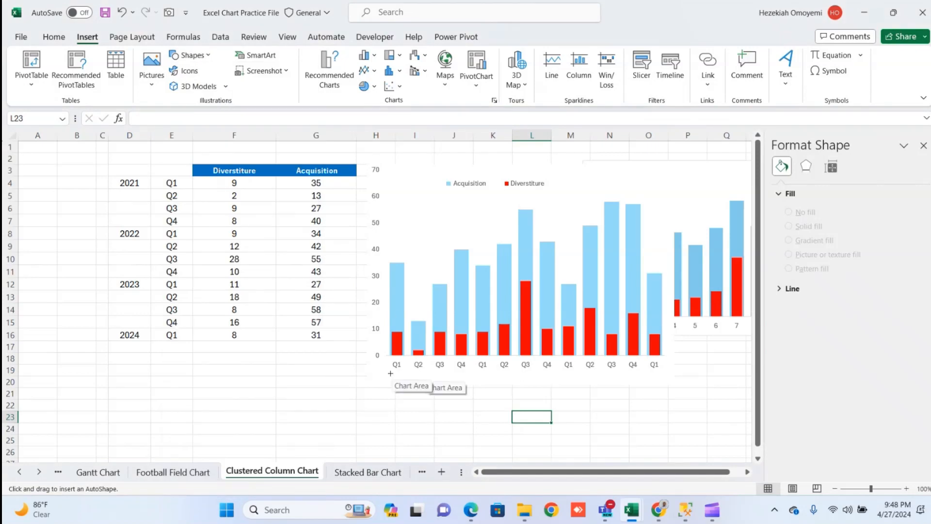
pyautogui.moveTo(390, 373); pyautogui.dragTo(416, 355)
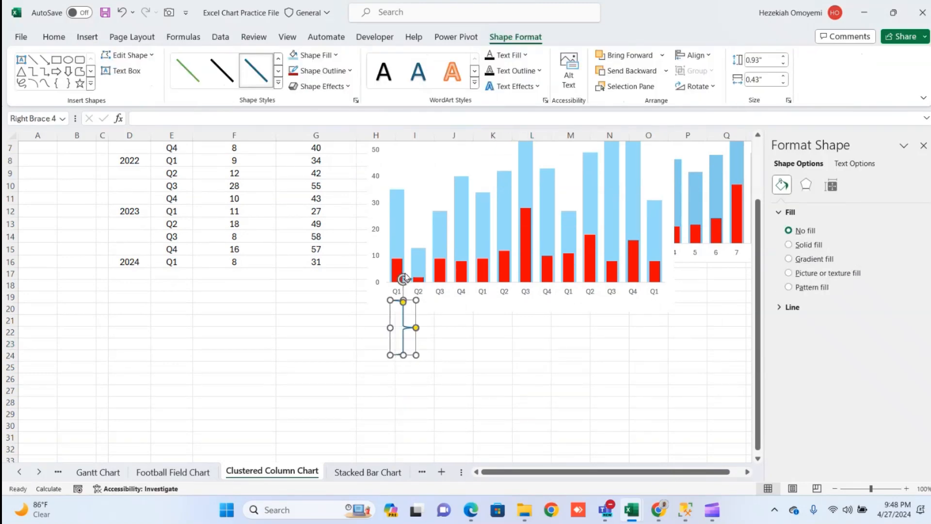
pyautogui.click(405, 279)
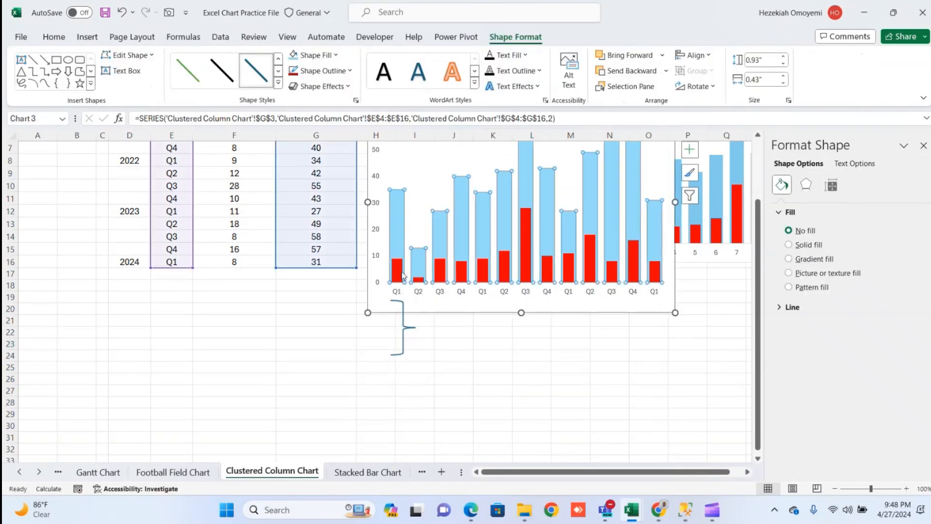
pyautogui.click(398, 308)
pyautogui.moveTo(405, 280); pyautogui.dragTo(430, 304)
pyautogui.click(455, 358)
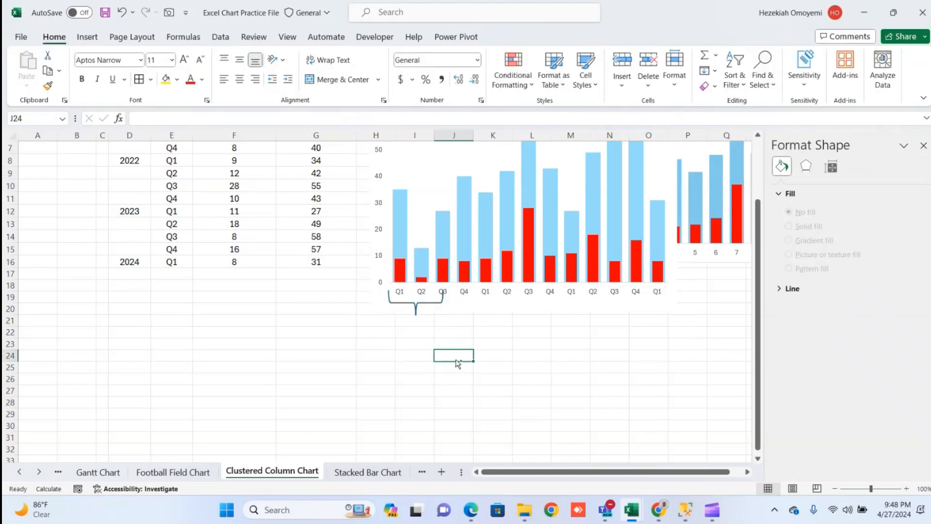
# Reposition the brace just below the axis labels and widen it to span the 2021 quarters, Q1 to Q4
pyautogui.hotkey('alt', 'Tab')
pyautogui.hotkey('alt', 'Tab')
pyautogui.moveTo(432, 305); pyautogui.dragTo(438, 315)
pyautogui.click(455, 312)
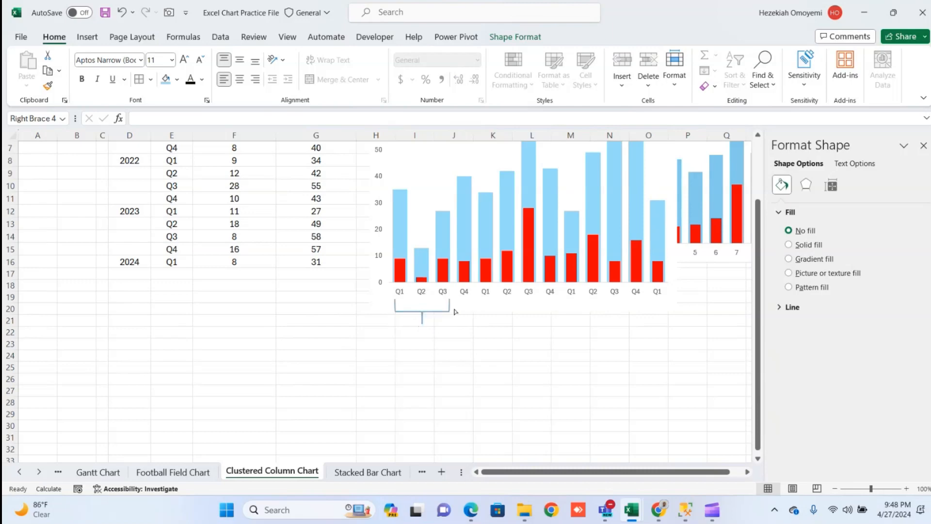
pyautogui.click(455, 312)
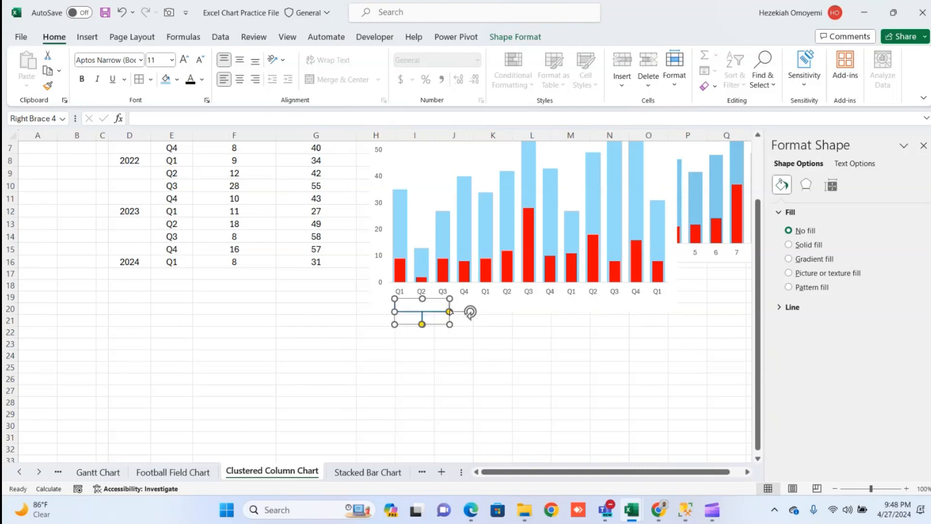
pyautogui.moveTo(450, 312); pyautogui.dragTo(469, 323)
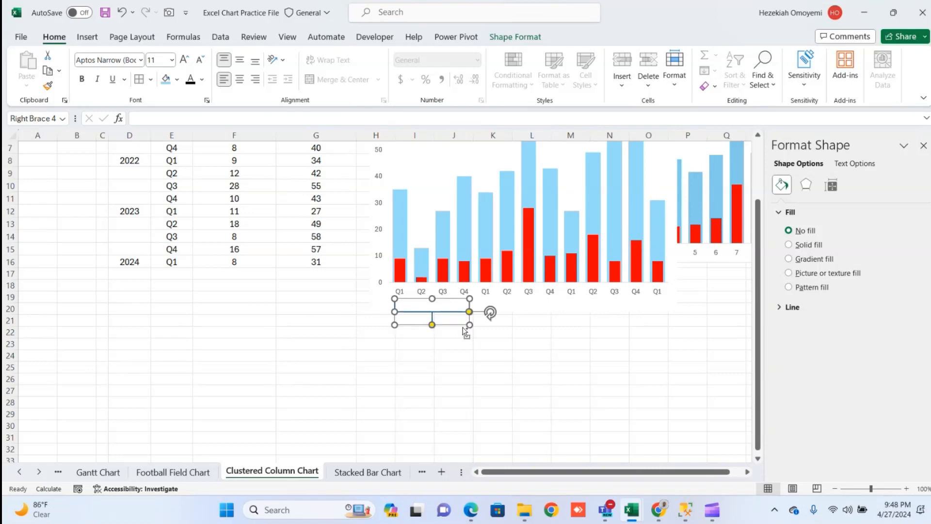
# Duplicate the 2021 brace twice and place the copies under the 2022 and 2023 quarter labels
pyautogui.hotkey('ctrl', 'd')
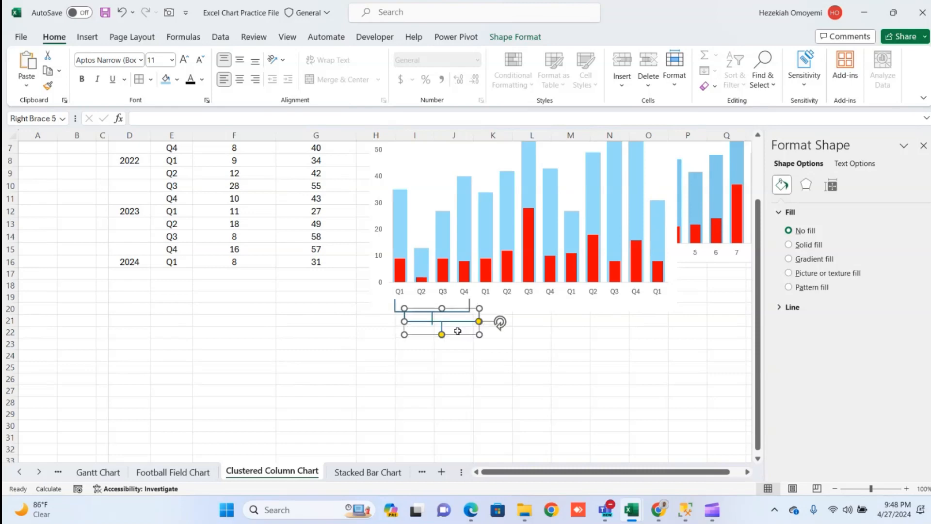
pyautogui.moveTo(451, 332); pyautogui.dragTo(532, 326)
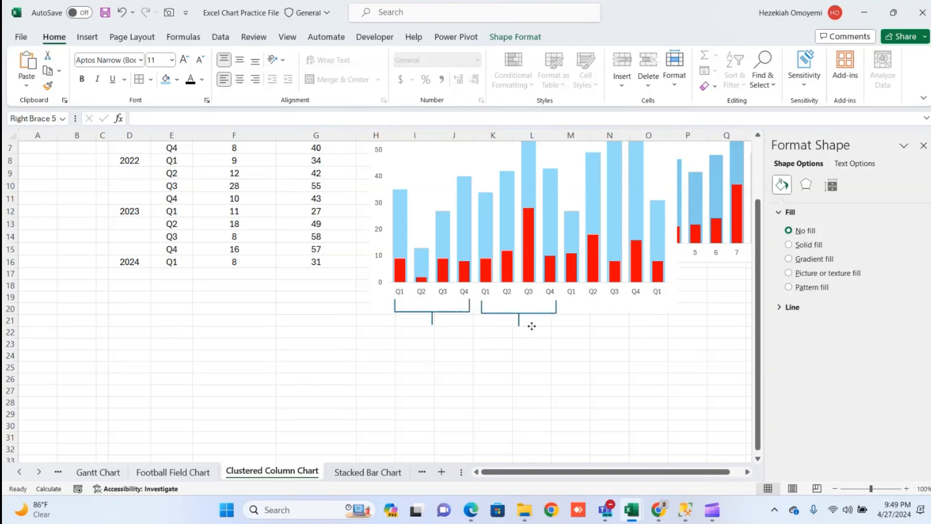
pyautogui.moveTo(532, 326); pyautogui.dragTo(531, 326)
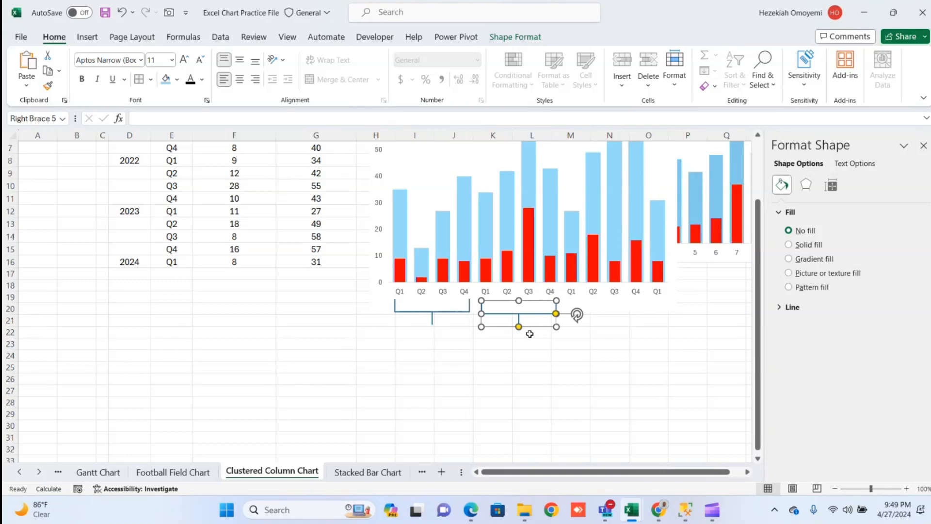
pyautogui.hotkey('ctrl', 'd')
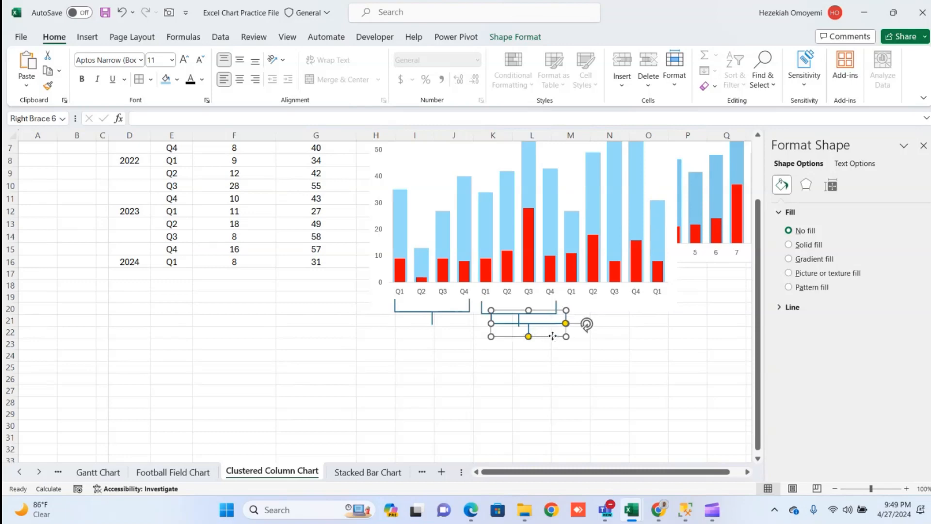
pyautogui.moveTo(550, 330); pyautogui.dragTo(629, 325)
pyautogui.moveTo(627, 324); pyautogui.dragTo(632, 329)
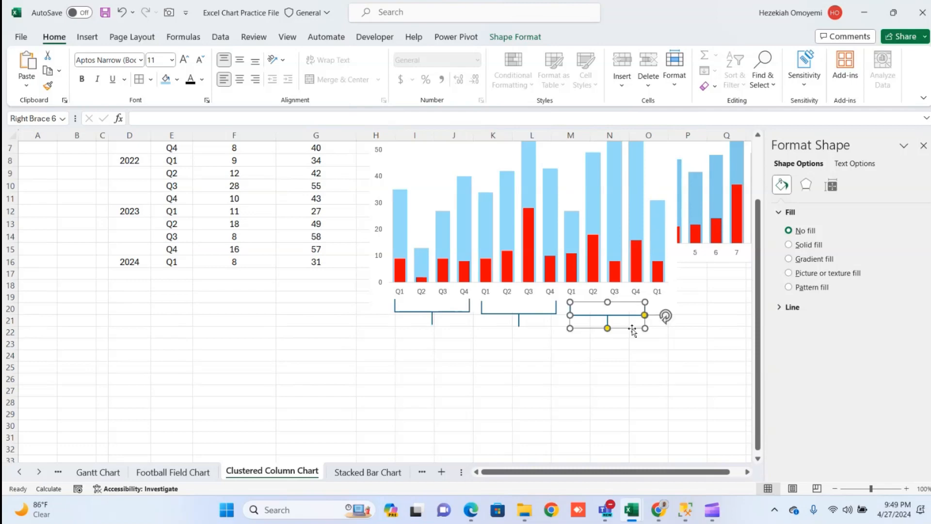
# Paste another copy of the brace, narrow it to one quarter's width and place it under the 2024 Q1 label
pyautogui.click(620, 361)
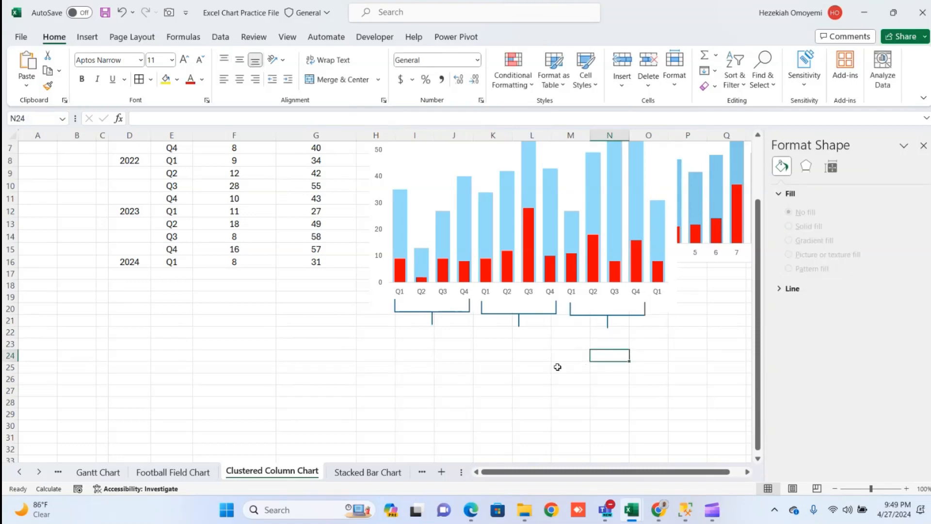
pyautogui.hotkey('ctrl', 'v')
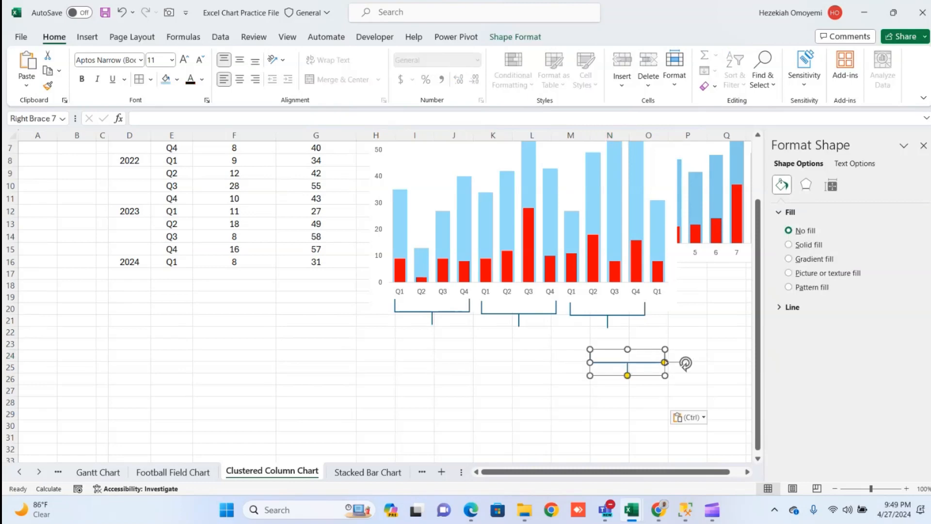
pyautogui.moveTo(665, 376)
pyautogui.mouseDown()
pyautogui.moveTo(617, 359)
pyautogui.moveTo(636, 356)
pyautogui.moveTo(674, 316)
pyautogui.moveTo(663, 312)
pyautogui.moveTo(678, 325)
pyautogui.mouseUp()
pyautogui.click(497, 356)
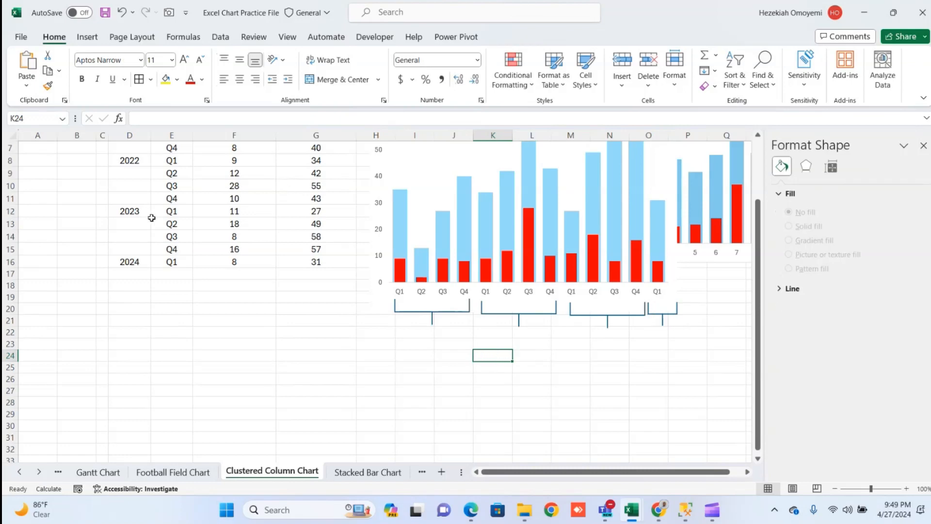
# Insert a text box about 0.35" high and 1.24" wide directly below the 2021 brace
pyautogui.scroll(2, 145, 209)
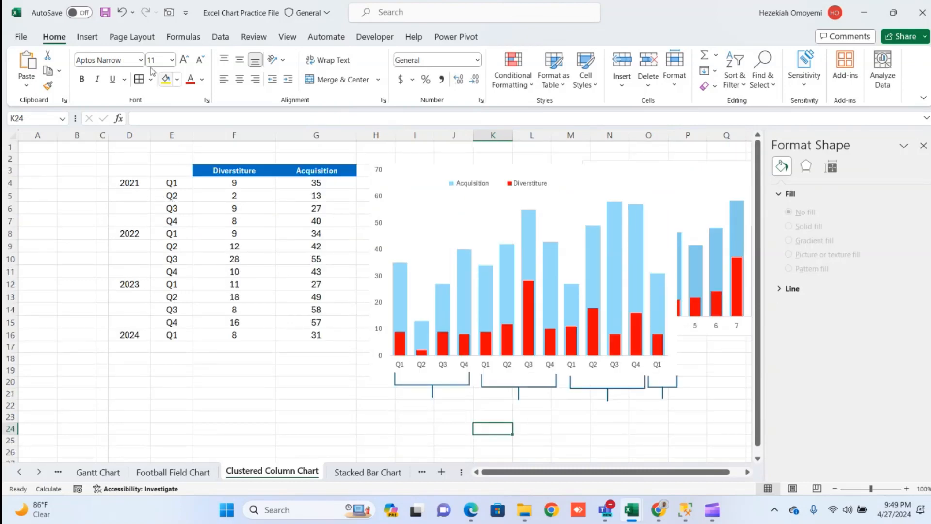
pyautogui.click(86, 37)
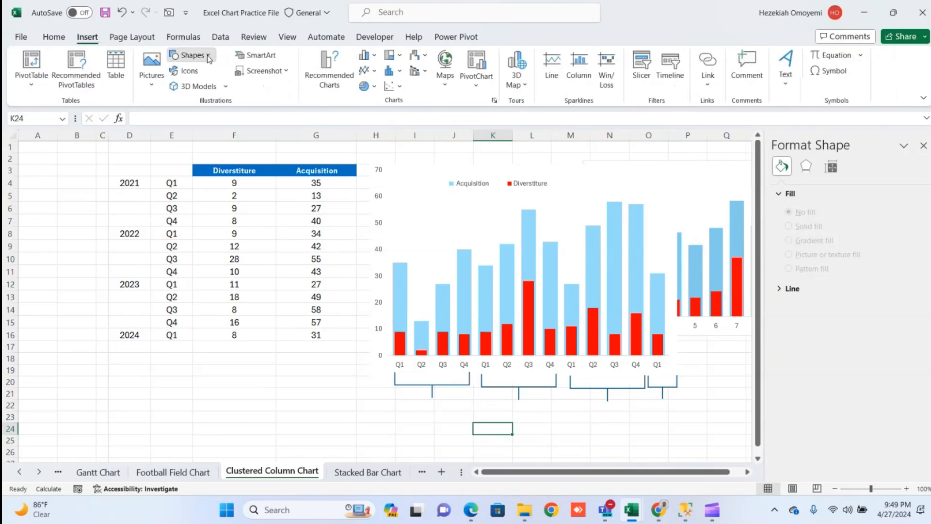
pyautogui.click(191, 55)
pyautogui.click(173, 87)
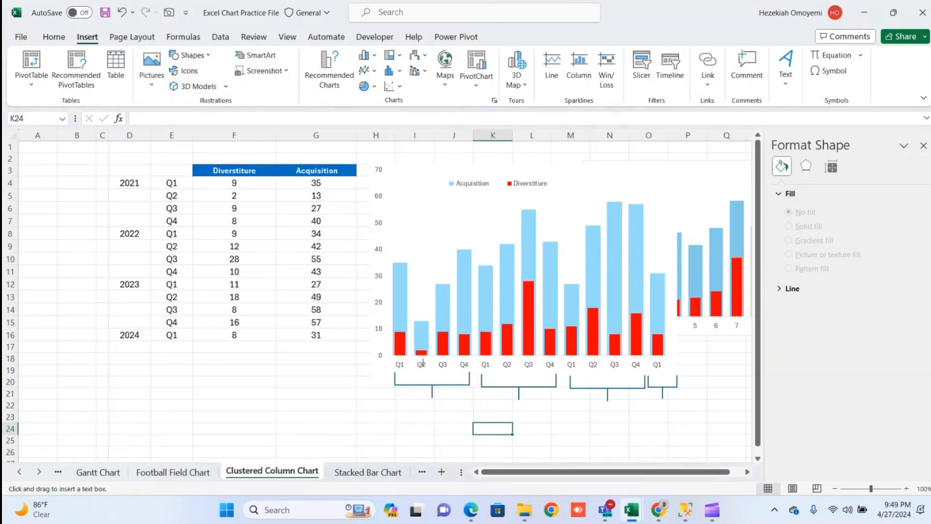
pyautogui.moveTo(412, 406); pyautogui.dragTo(485, 426)
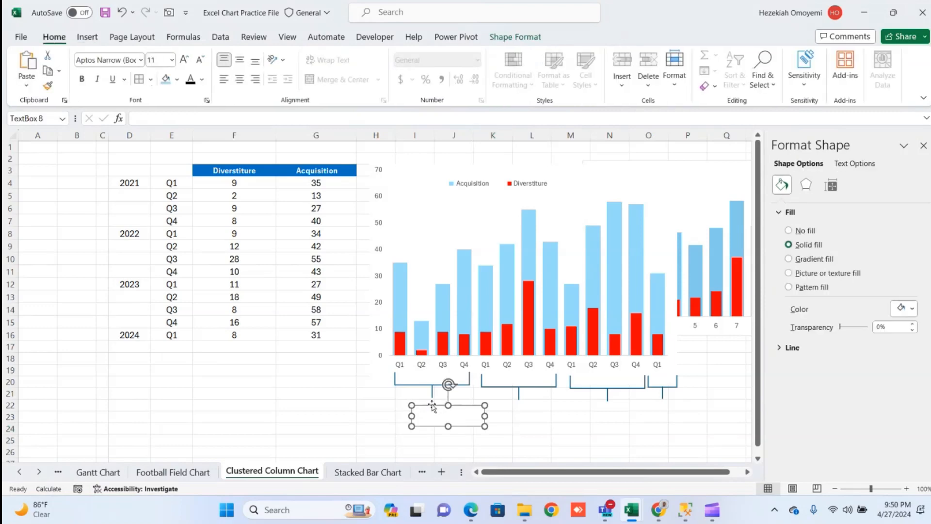
pyautogui.moveTo(432, 405); pyautogui.dragTo(420, 396)
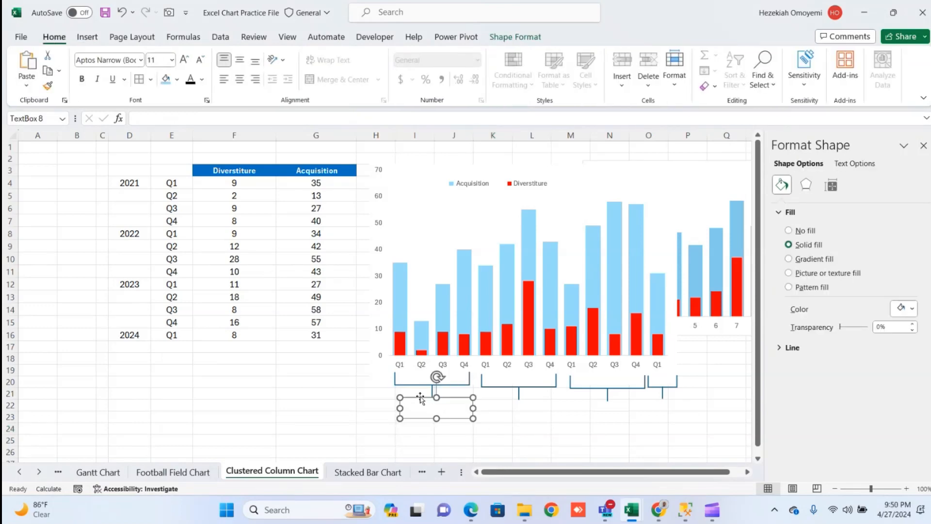
# Set the text box below the 2021 brace to No Outline and No Fill
pyautogui.click(515, 37)
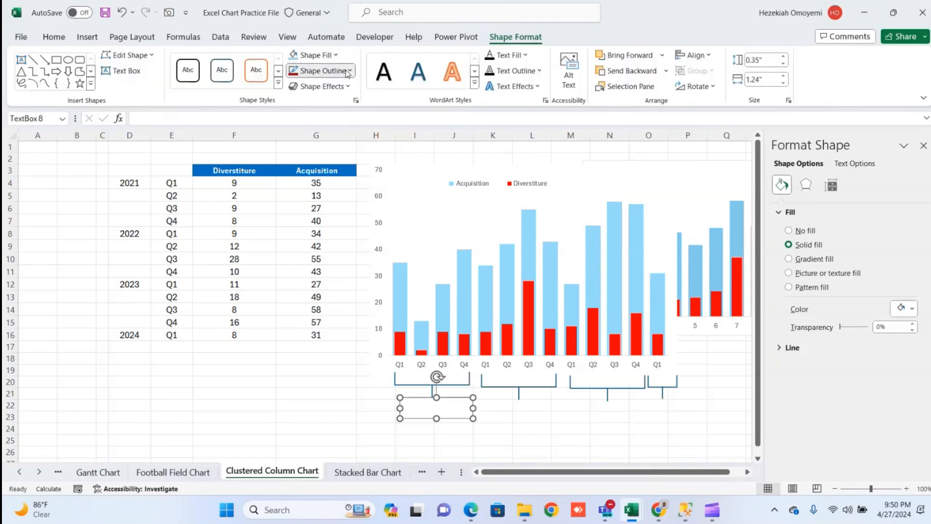
pyautogui.click(349, 73)
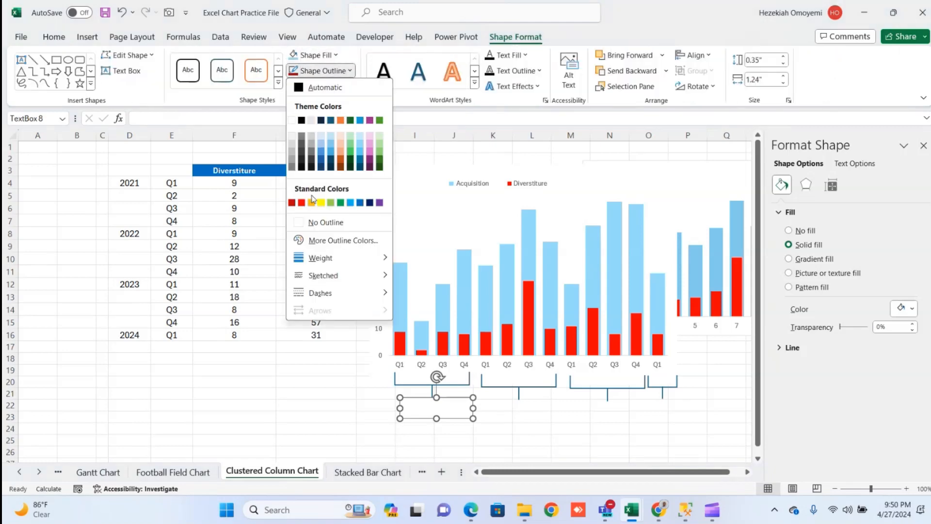
pyautogui.click(312, 222)
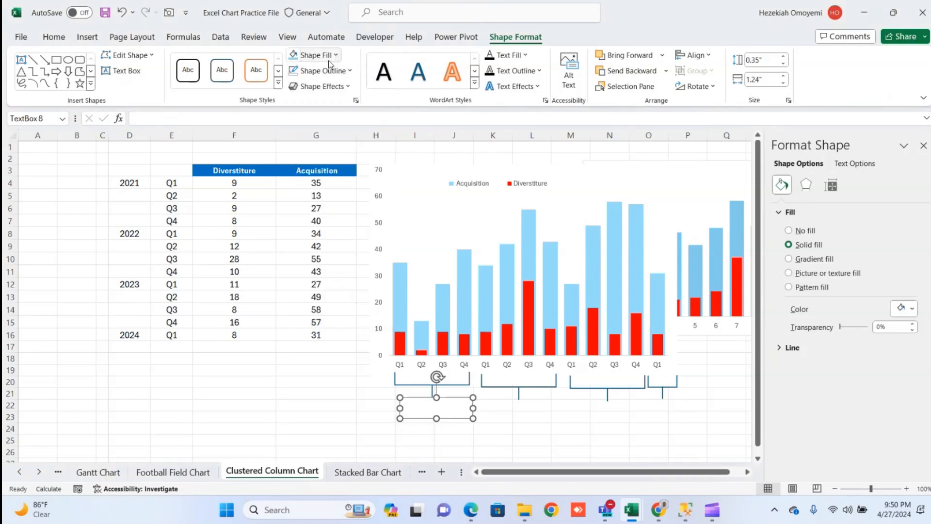
pyautogui.click(331, 57)
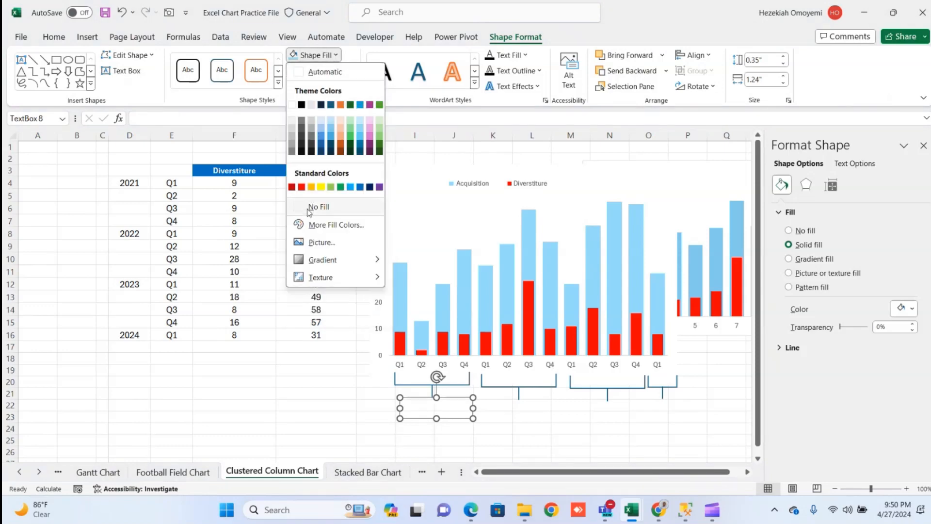
pyautogui.click(316, 207)
# Link the text box below the first brace to the 2021 year cell with the formula =$D$4
pyautogui.click(224, 118)
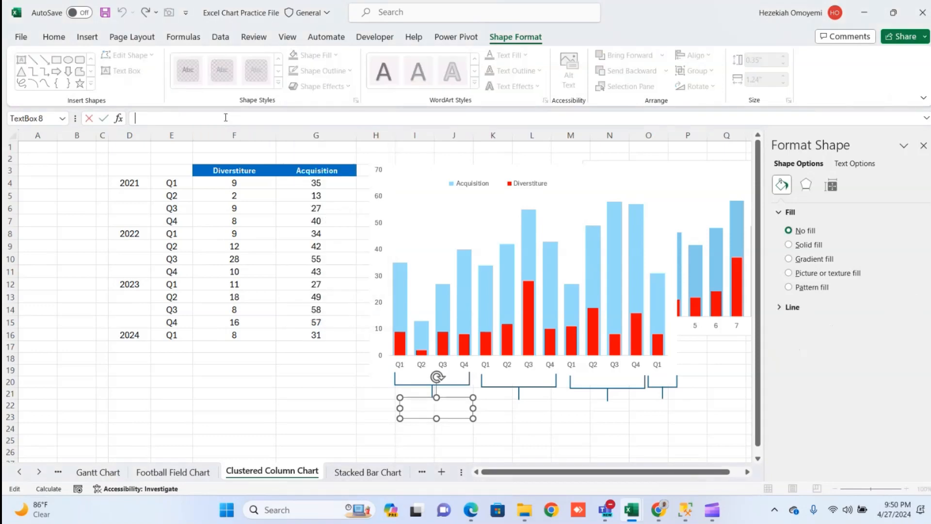
pyautogui.write('=')
pyautogui.click(126, 183)
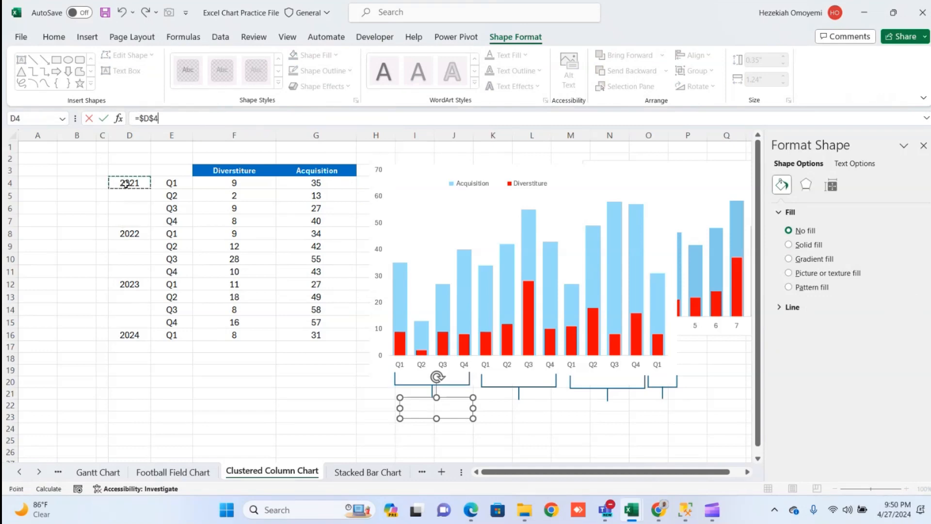
pyautogui.press('Return')
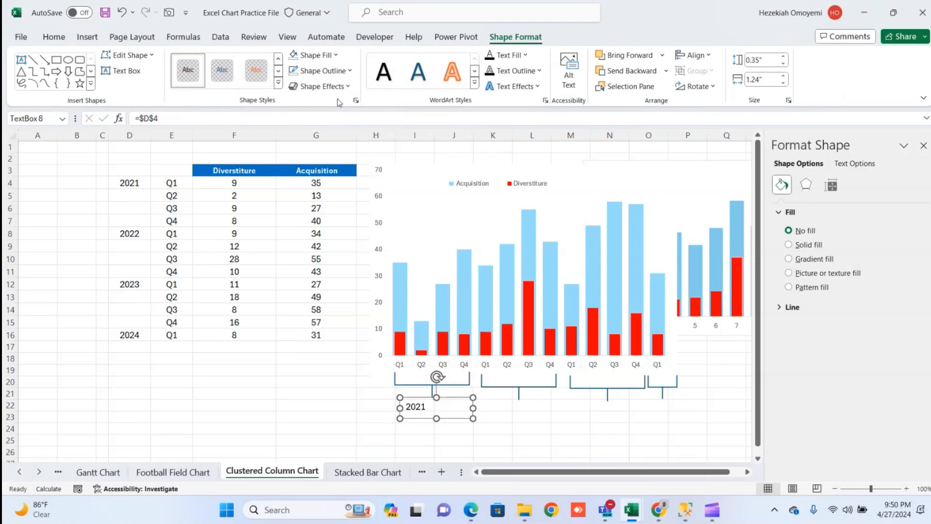
pyautogui.click(54, 37)
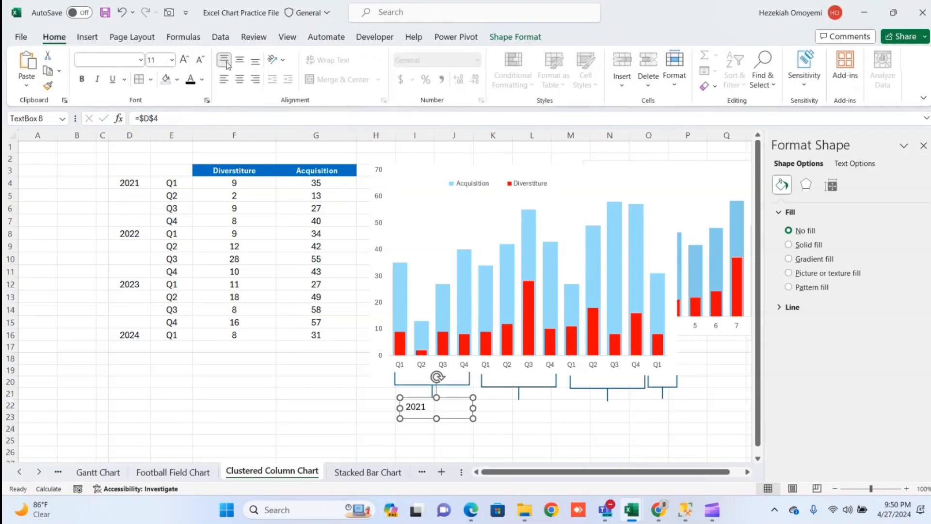
# Middle-align the 2021 label's text vertically, narrow its text box and centre it under the first brace
pyautogui.click(242, 60)
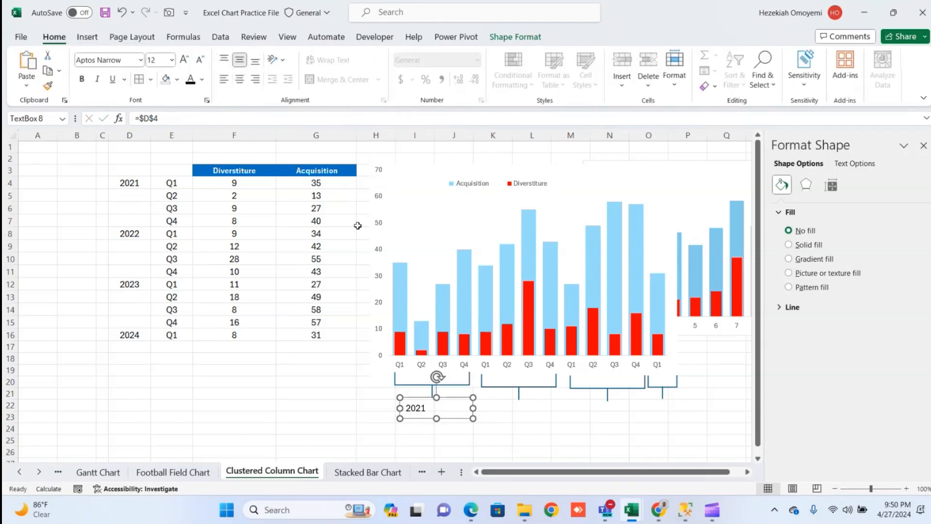
pyautogui.moveTo(473, 408); pyautogui.dragTo(445, 408)
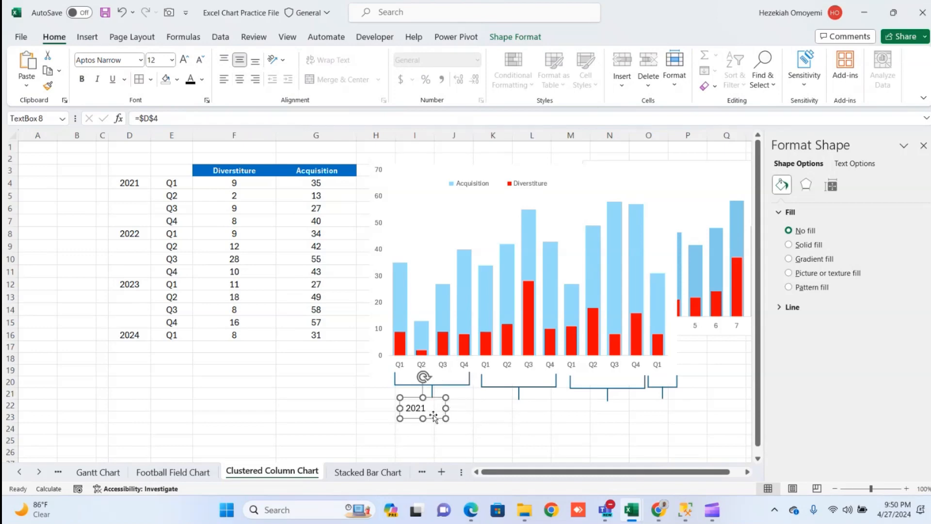
pyautogui.moveTo(438, 419); pyautogui.dragTo(453, 421)
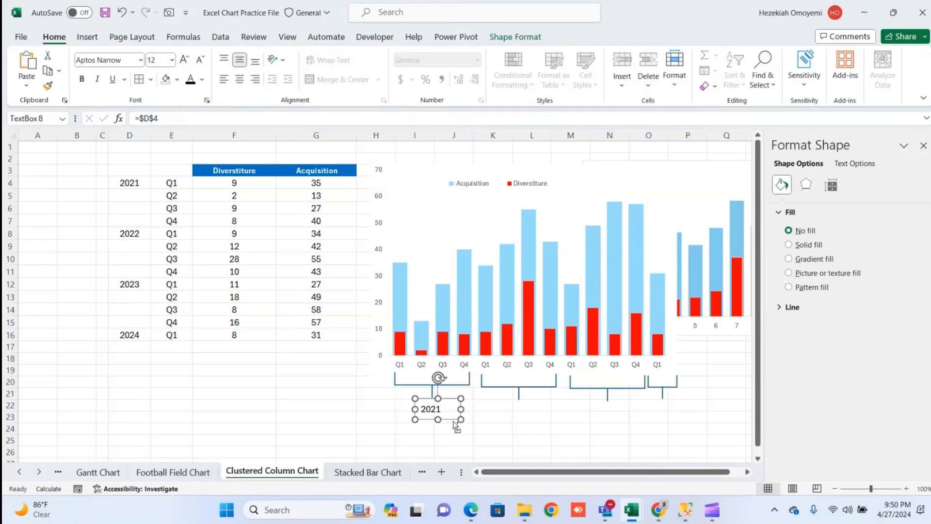
# Duplicate the 2021 label, place the copy under the second brace and link it to the 2022 year cell with =$D$8
pyautogui.hotkey('ctrl', 'd')
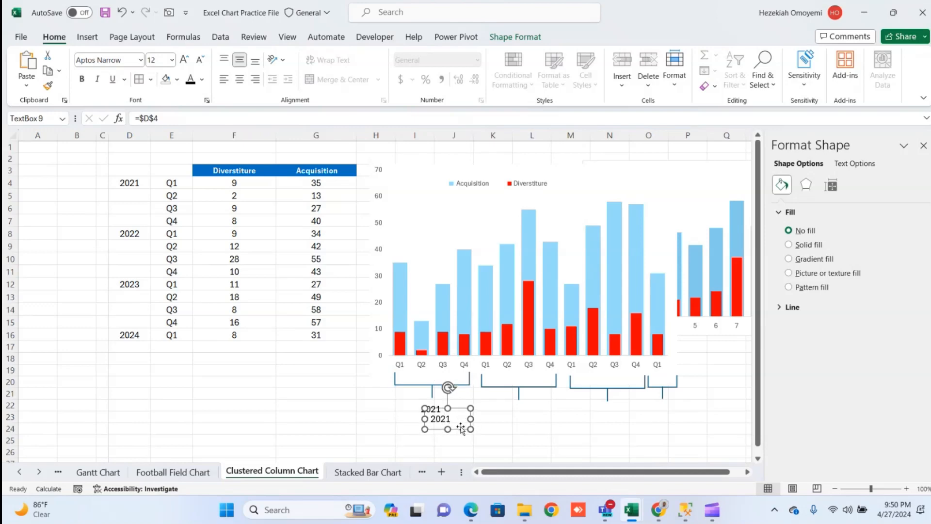
pyautogui.moveTo(464, 426); pyautogui.dragTo(543, 414)
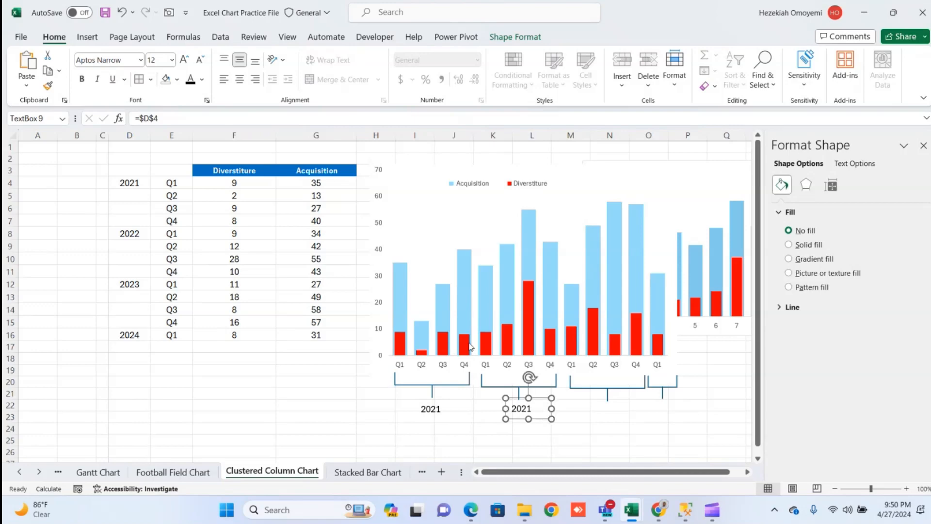
pyautogui.click(189, 116)
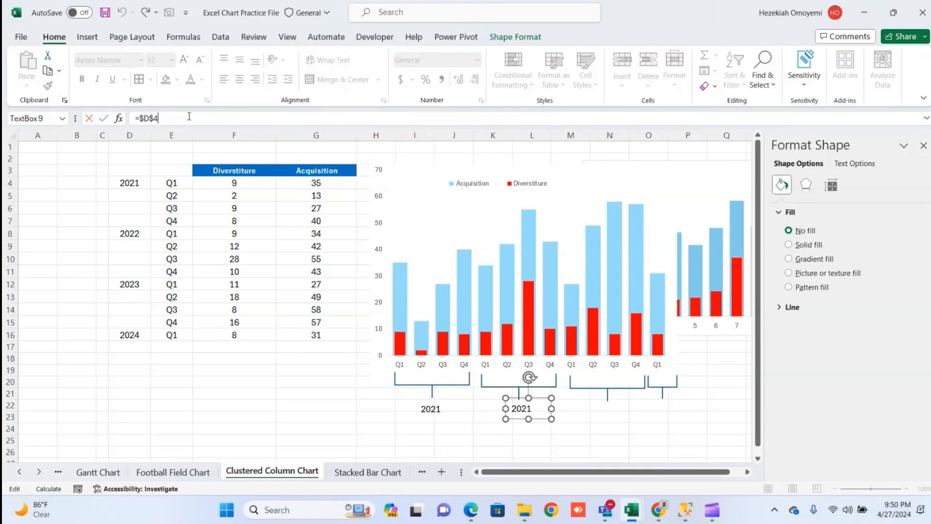
pyautogui.press('BackSpace')
pyautogui.write('8')
pyautogui.press('Return')
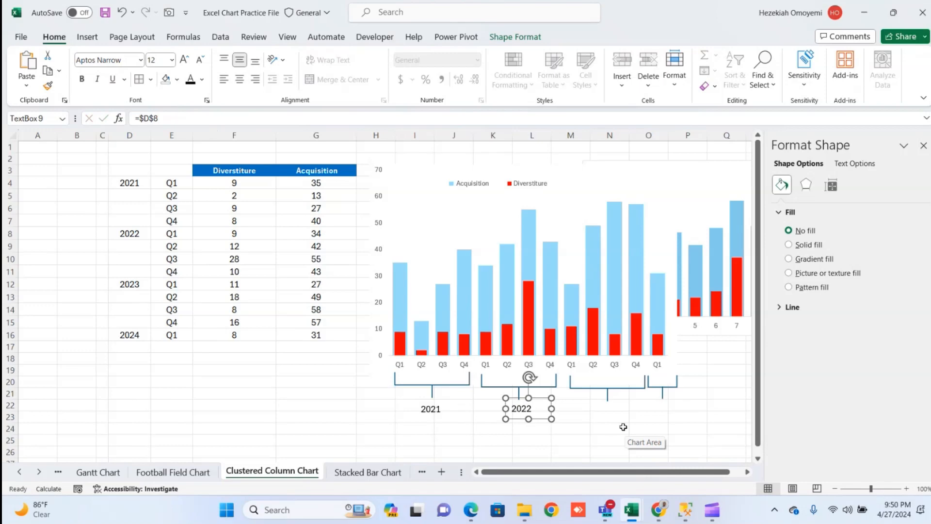
# Copy the 2022 label, place the copy under the third brace and link it to the 2023 year cell with =$D$12
pyautogui.hotkey('ctrl', 'c')
pyautogui.hotkey('ctrl', 'v')
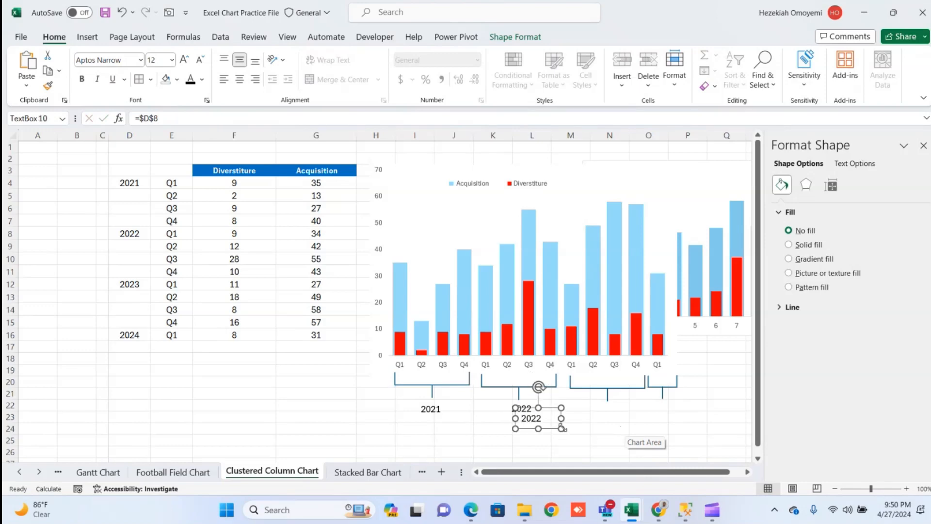
pyautogui.moveTo(551, 428); pyautogui.dragTo(631, 422)
pyautogui.click(222, 117)
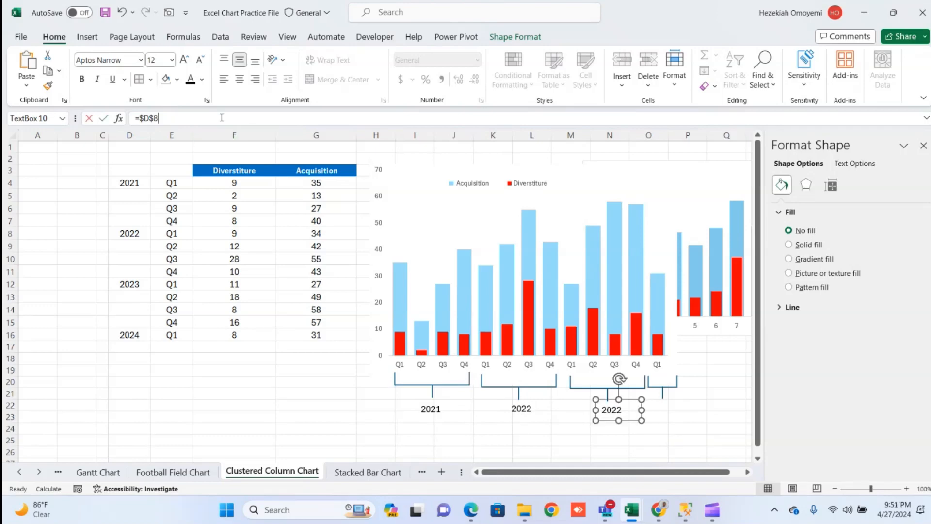
pyautogui.press('BackSpace')
pyautogui.write('12')
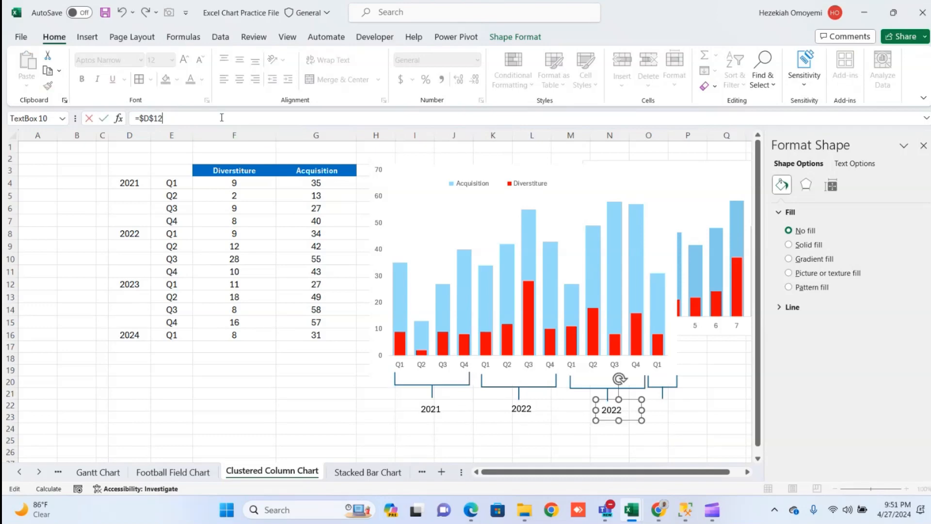
# Link the label under the third bracket to cell $D$12 and place a duplicate of it under the fourth bracket
pyautogui.press('Return')
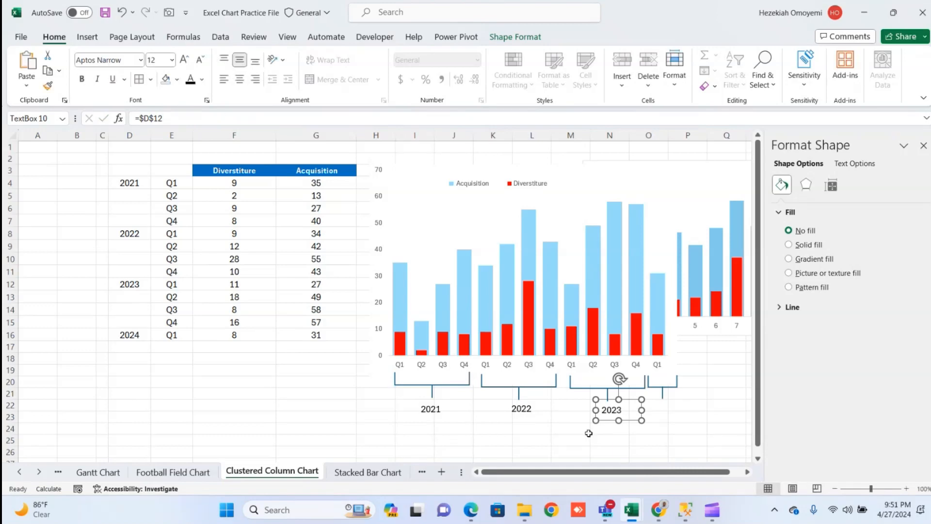
pyautogui.hotkey('ctrl', 'd')
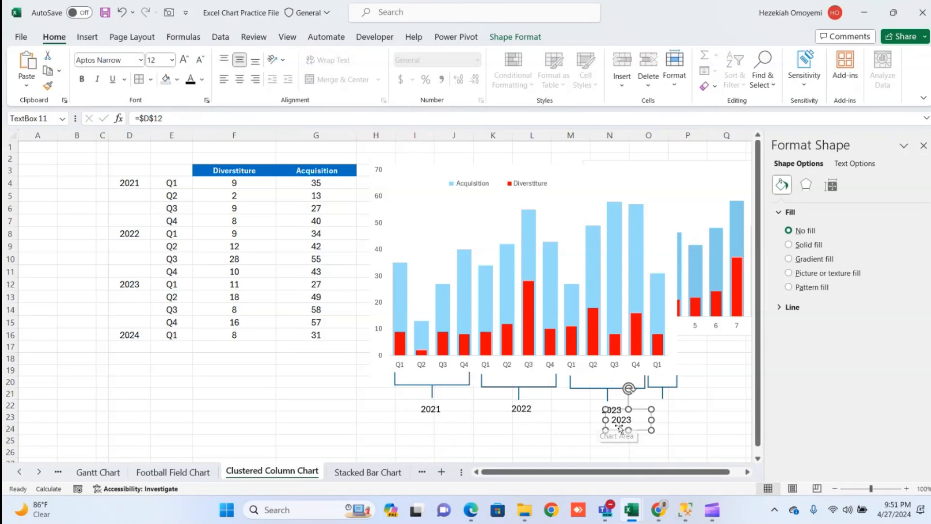
pyautogui.moveTo(639, 431); pyautogui.dragTo(686, 419)
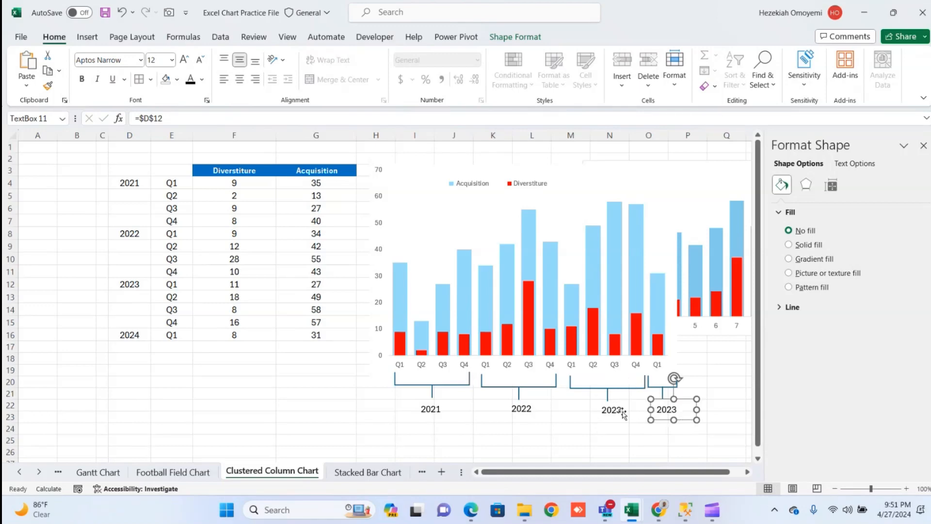
# Link the duplicated label under the fourth bracket to cell $D$16 and close the shape formatting settings
pyautogui.click(227, 121)
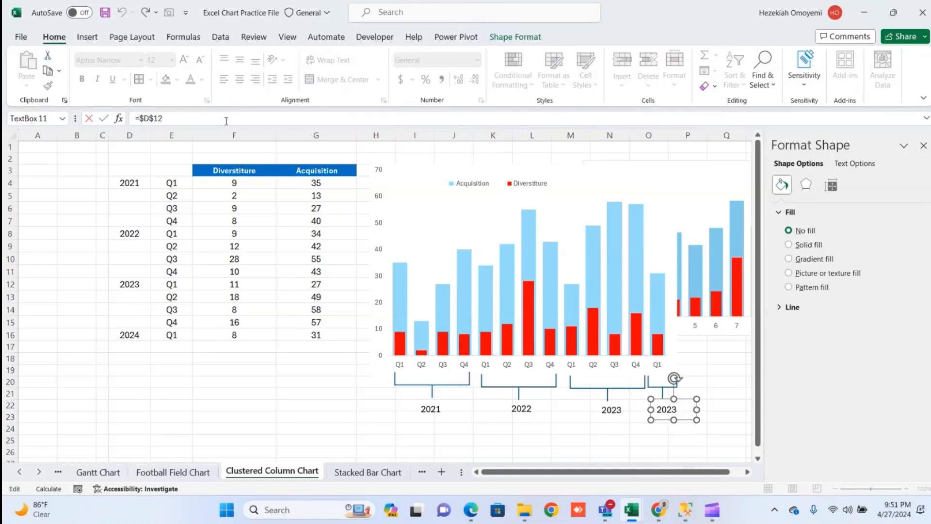
pyautogui.press('BackSpace')
pyautogui.press('BackSpace')
pyautogui.write('16')
pyautogui.press('Return')
pyautogui.click(316, 416)
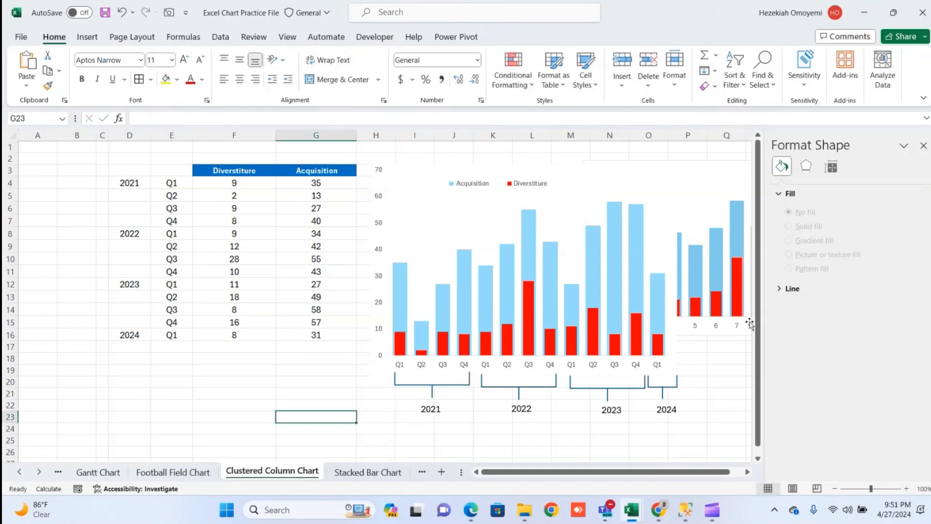
pyautogui.click(924, 147)
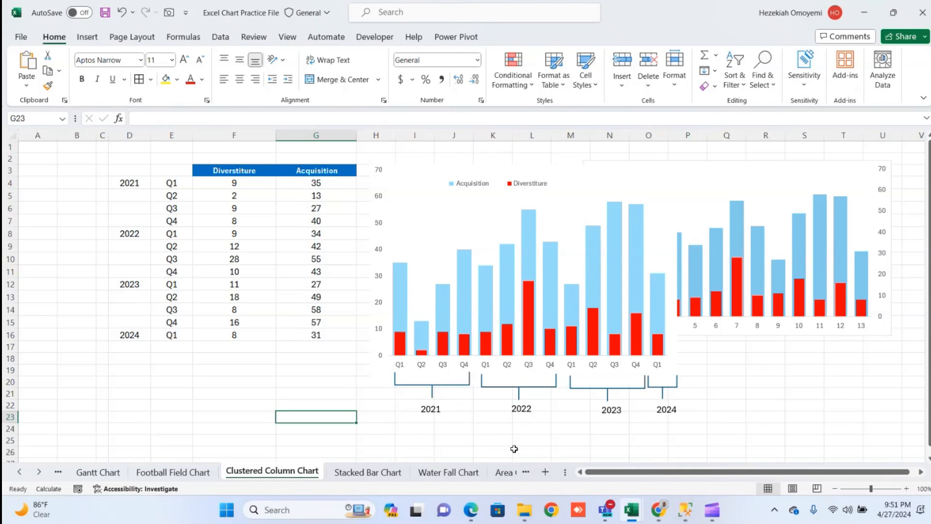
# On the Stacked Bar Chart sheet, insert a 2-D stacked column chart from the product table E6:J12
pyautogui.click(382, 473)
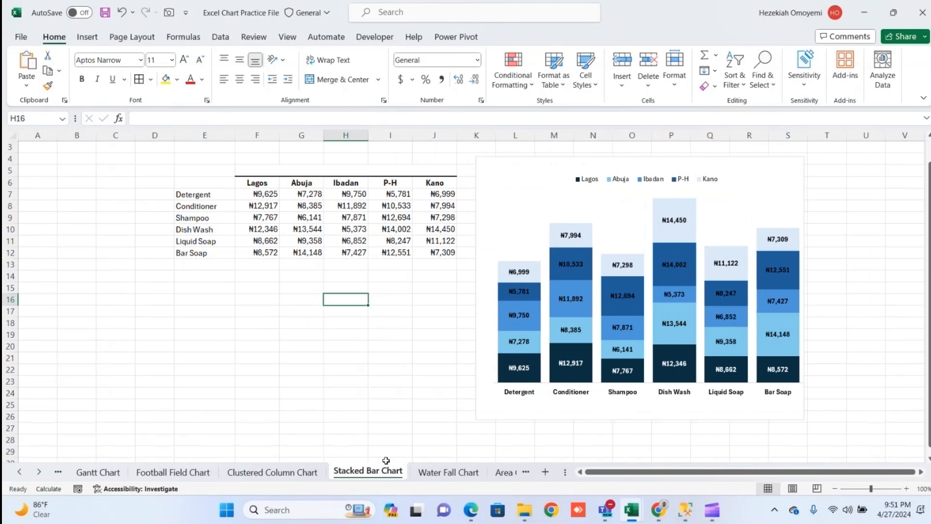
pyautogui.click(583, 201)
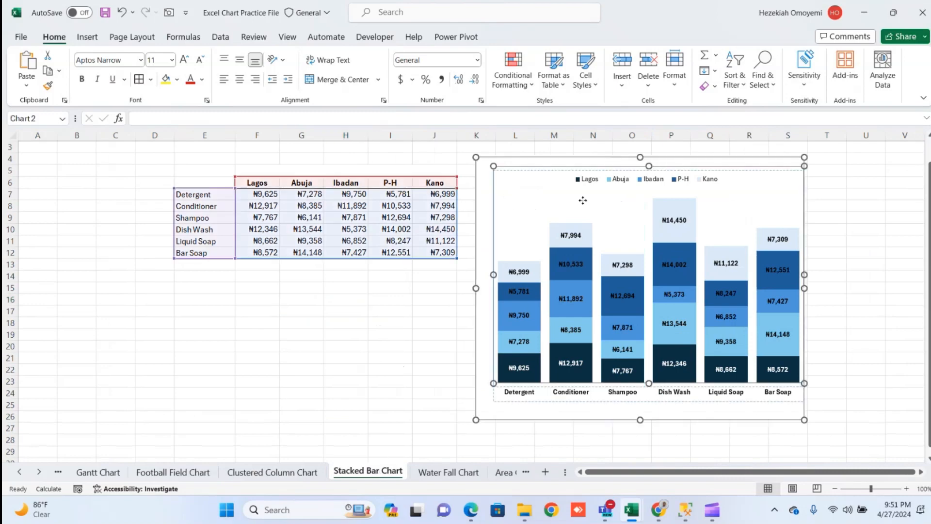
pyautogui.click(356, 399)
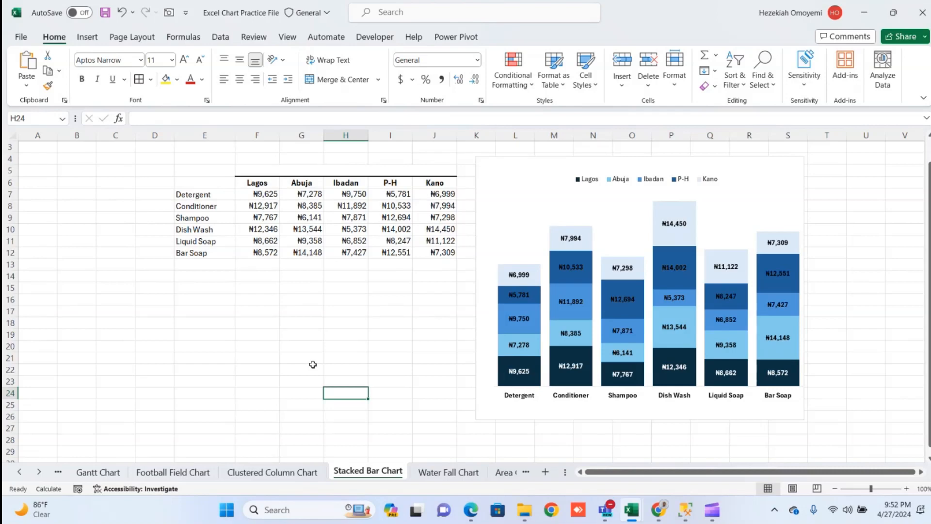
pyautogui.moveTo(515, 272)
pyautogui.moveTo(193, 180); pyautogui.dragTo(443, 257)
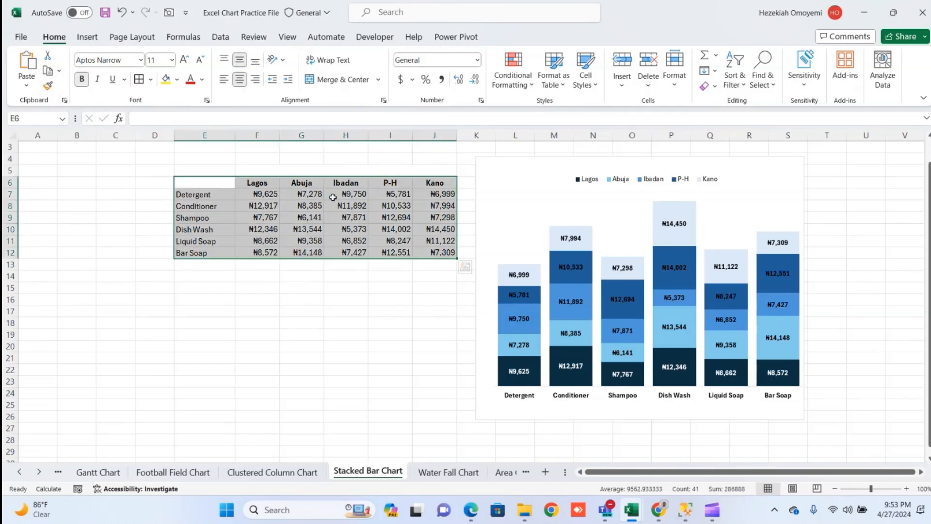
pyautogui.click(85, 37)
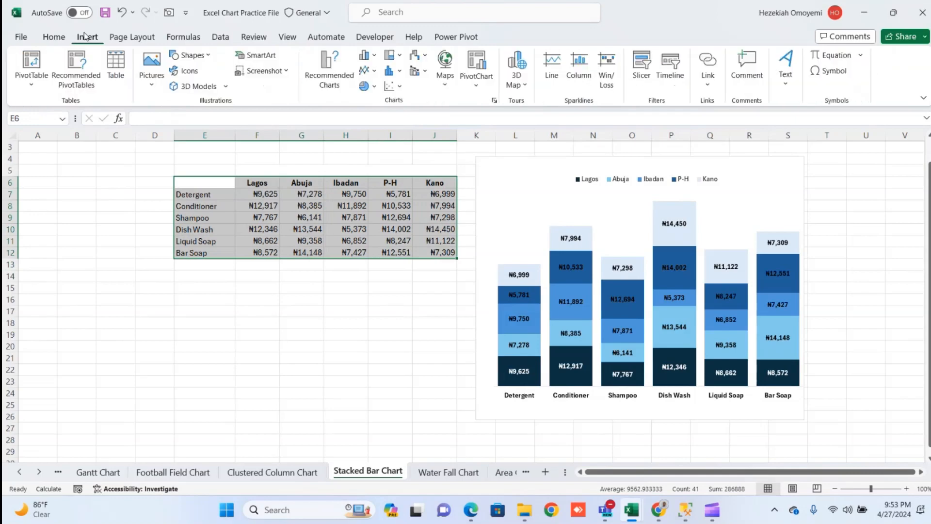
pyautogui.click(373, 58)
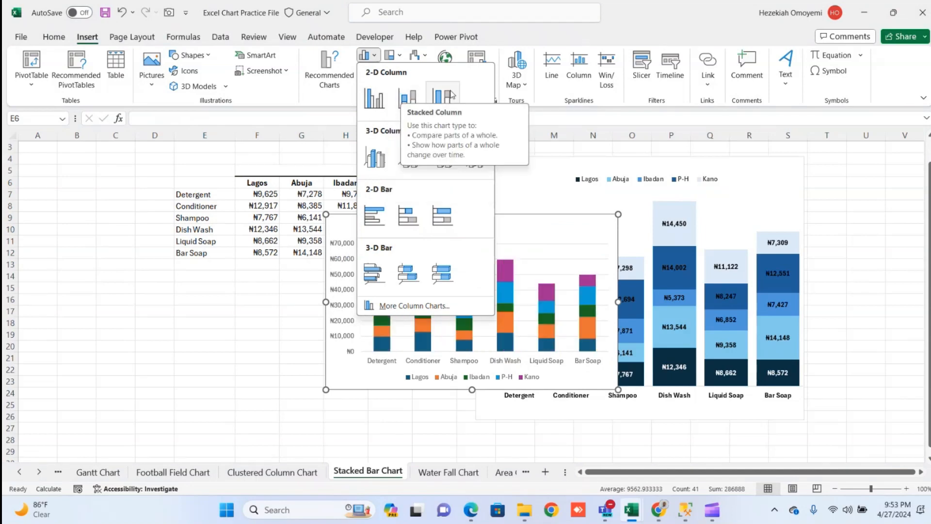
pyautogui.click(412, 106)
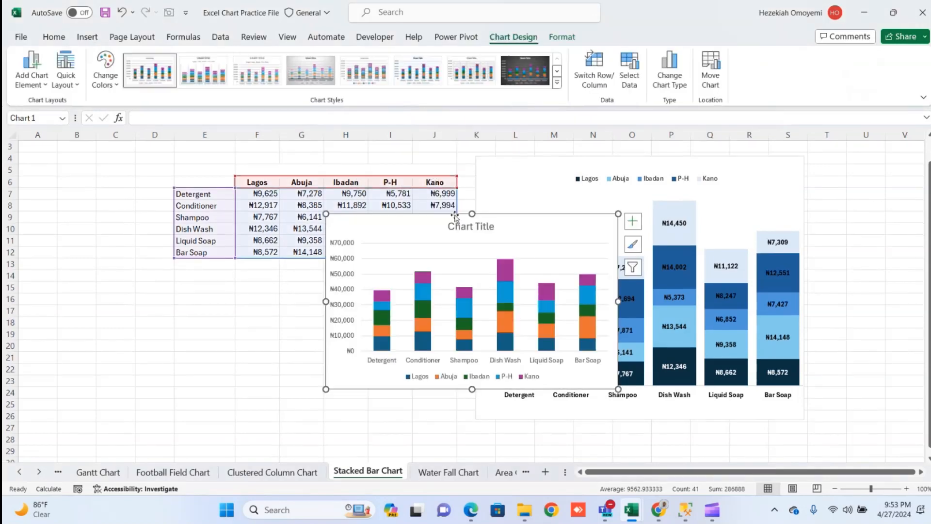
# Undo the accidental shift of the chart's data range and move the new chart just below the data table
pyautogui.moveTo(456, 213); pyautogui.dragTo(298, 328)
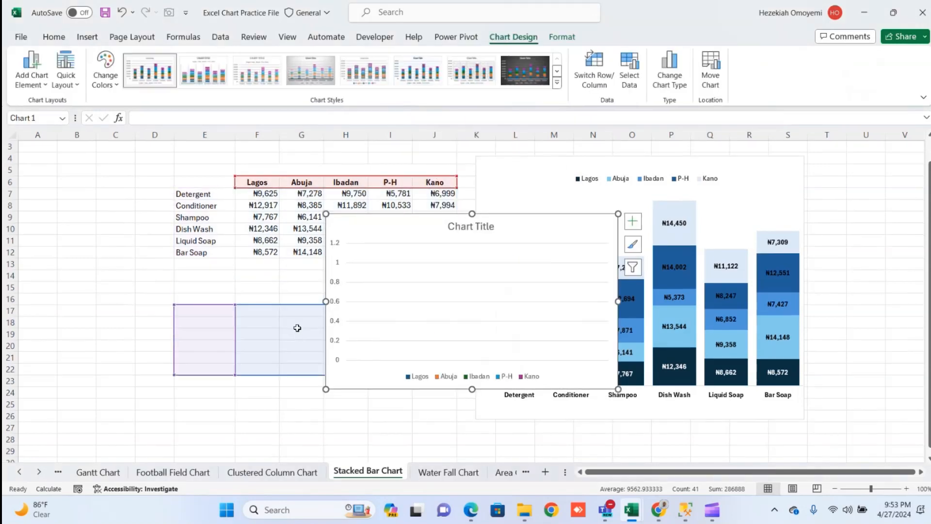
pyautogui.hotkey('ctrl', 'z')
pyautogui.moveTo(392, 220)
pyautogui.mouseDown()
pyautogui.moveTo(304, 298)
pyautogui.moveTo(244, 252)
pyautogui.moveTo(245, 271)
pyautogui.mouseUp()
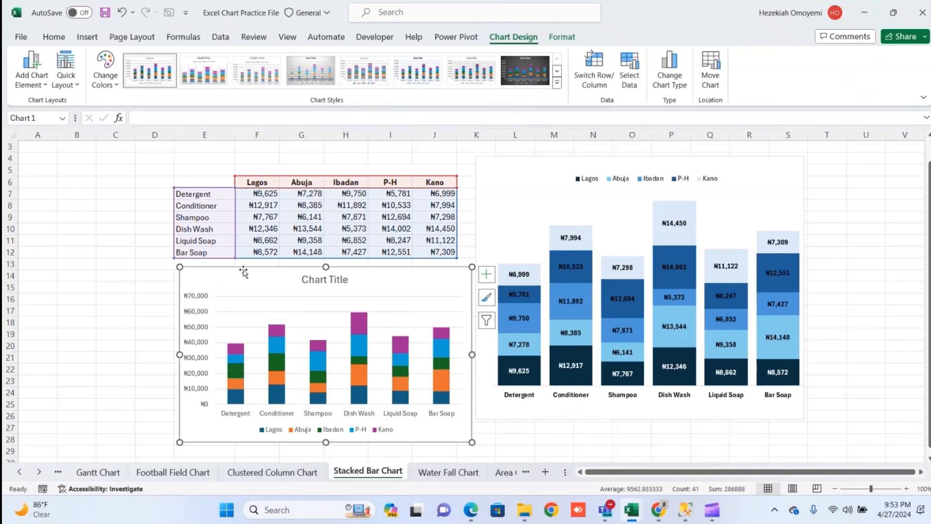
# Remove the horizontal gridlines from the new stacked column chart
pyautogui.click(262, 298)
pyautogui.click(267, 311)
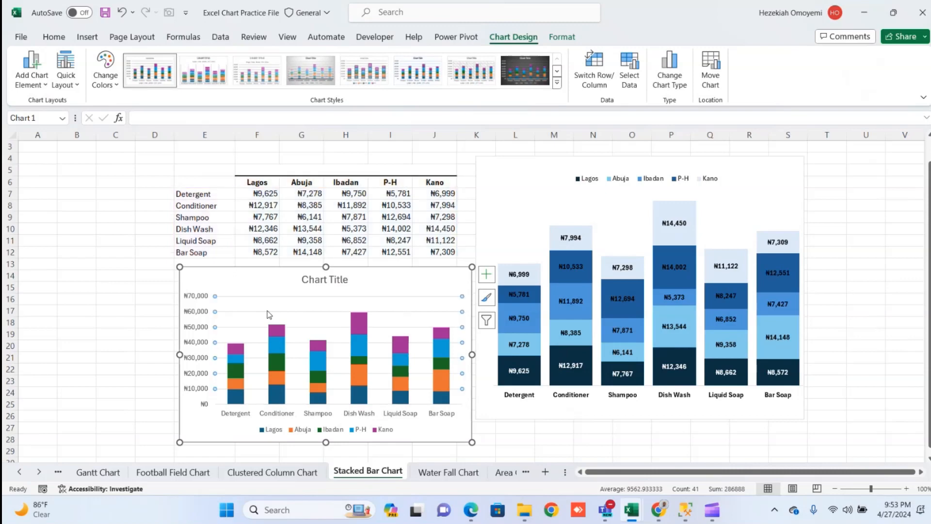
pyautogui.press('Escape')
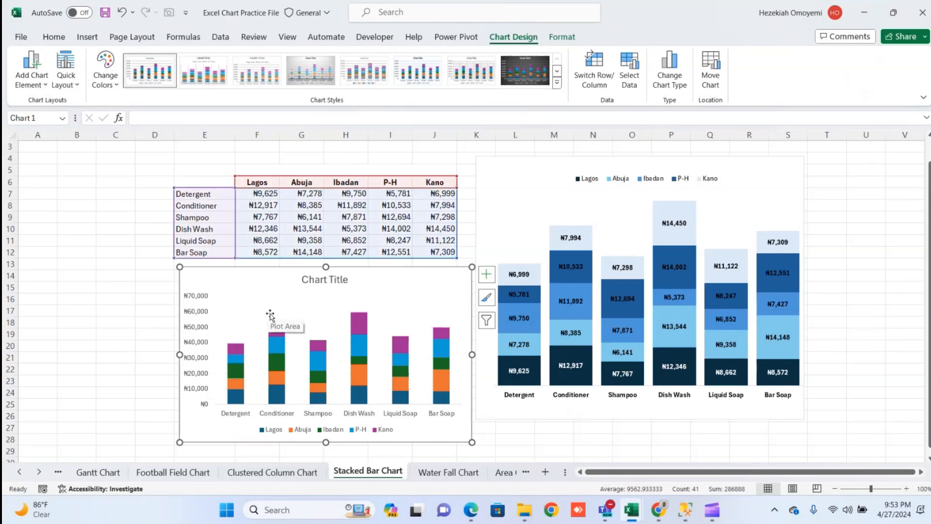
# Shift the new chart further down and move the blue example chart farther right, clearing the columns beside the table
pyautogui.moveTo(259, 281); pyautogui.dragTo(278, 312)
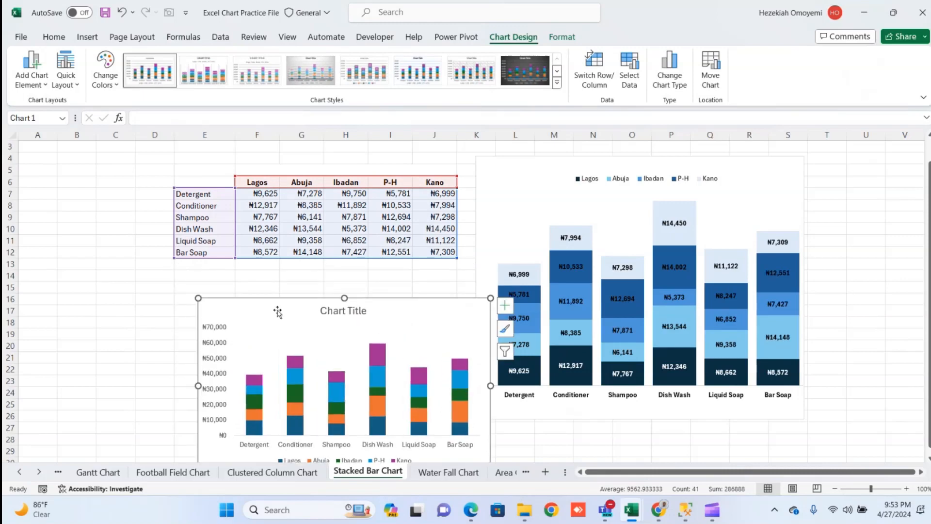
pyautogui.click(512, 165)
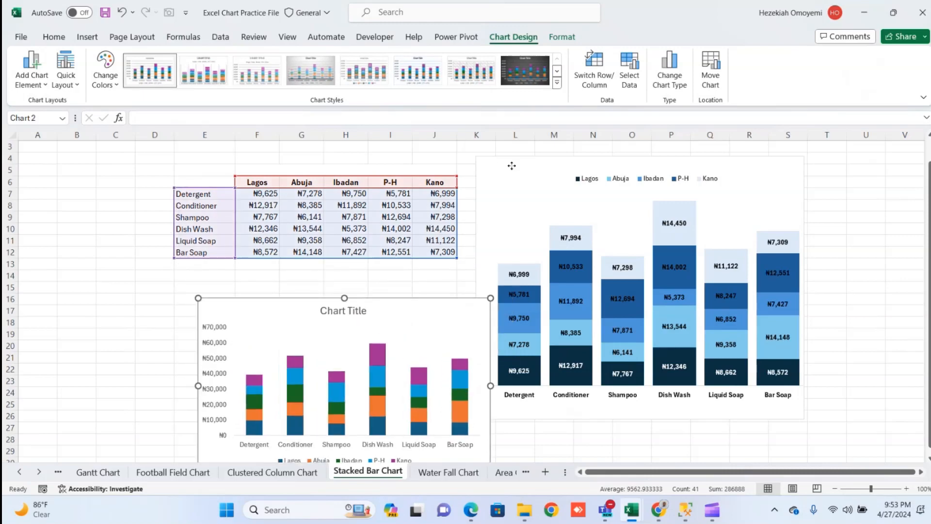
pyautogui.moveTo(512, 165); pyautogui.dragTo(645, 175)
# Total each product row beside the Kano column with =SUM(F7:J7) in K7, filled down to K12
pyautogui.click(474, 194)
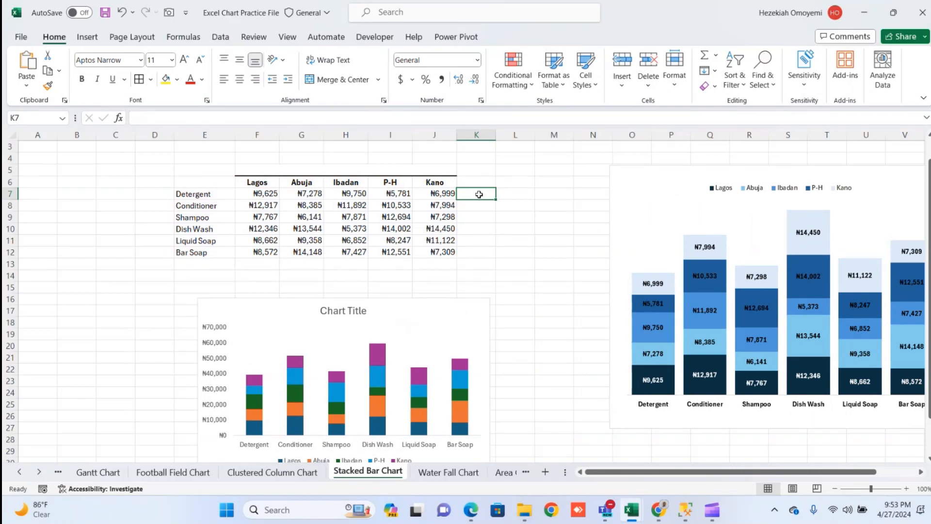
pyautogui.write('=')
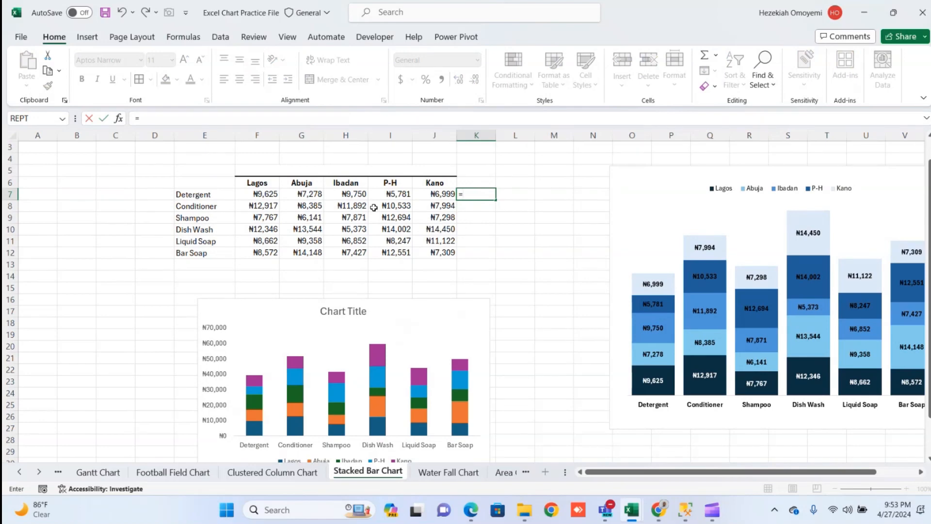
pyautogui.write('SUM(')
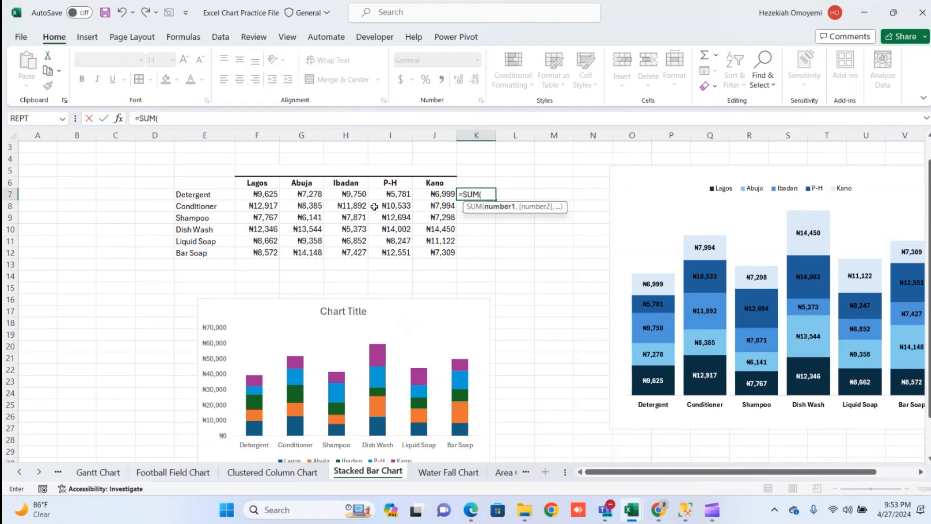
pyautogui.moveTo(243, 196); pyautogui.dragTo(427, 191)
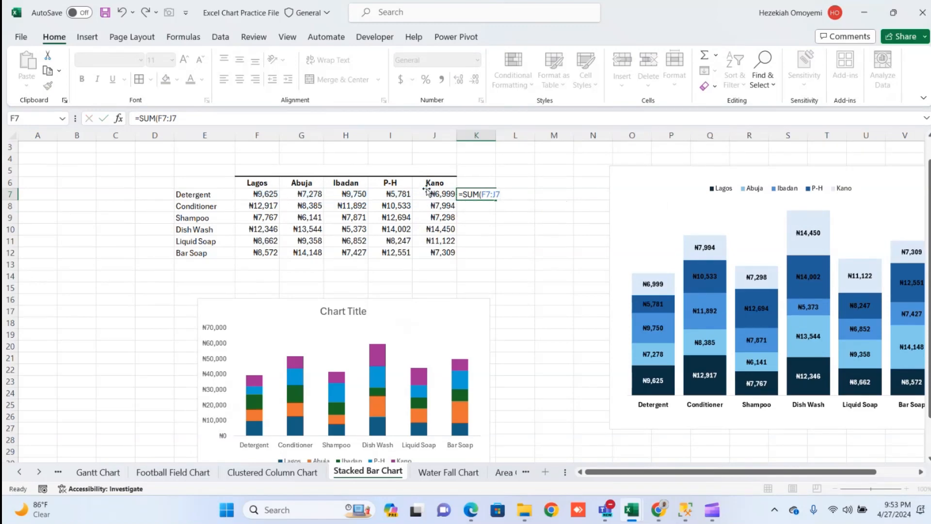
pyautogui.press('Return')
pyautogui.click(487, 192)
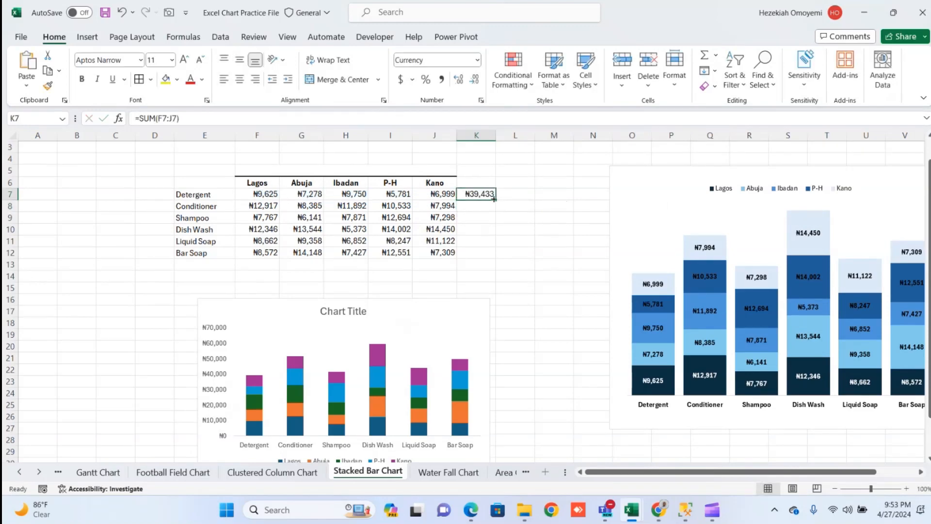
pyautogui.doubleClick(496, 200)
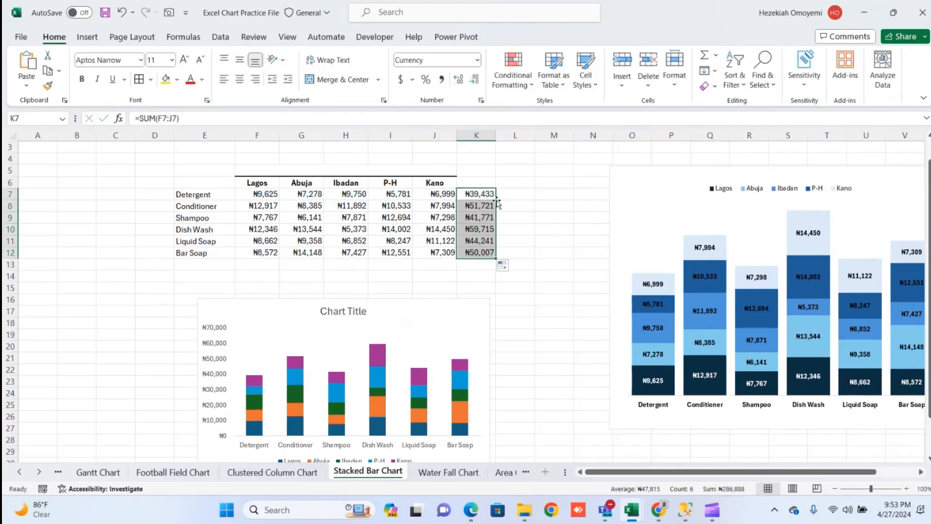
pyautogui.click(523, 300)
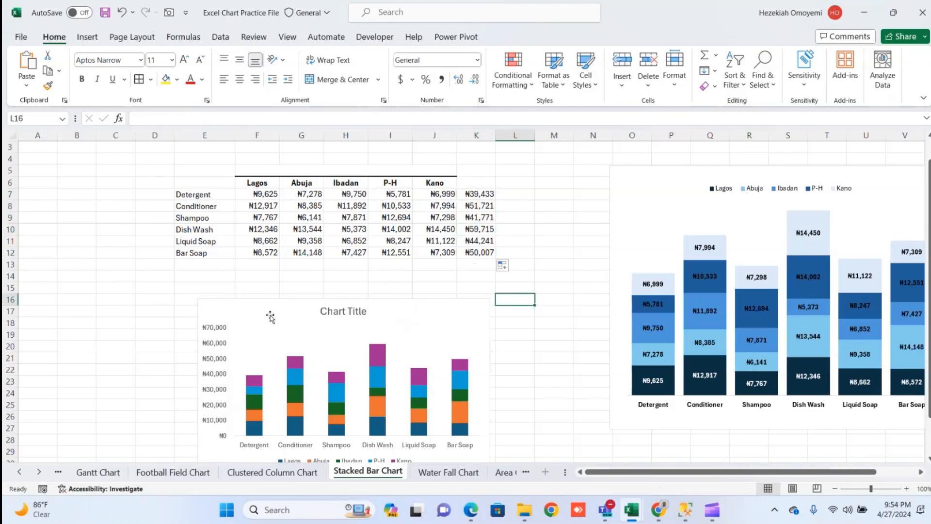
# Try a 2-D stacked column chart built from E6:K12, including the totals column, and delete it
pyautogui.moveTo(266, 310)
pyautogui.mouseDown()
pyautogui.moveTo(264, 286)
pyautogui.moveTo(267, 306)
pyautogui.mouseUp()
pyautogui.click(195, 274)
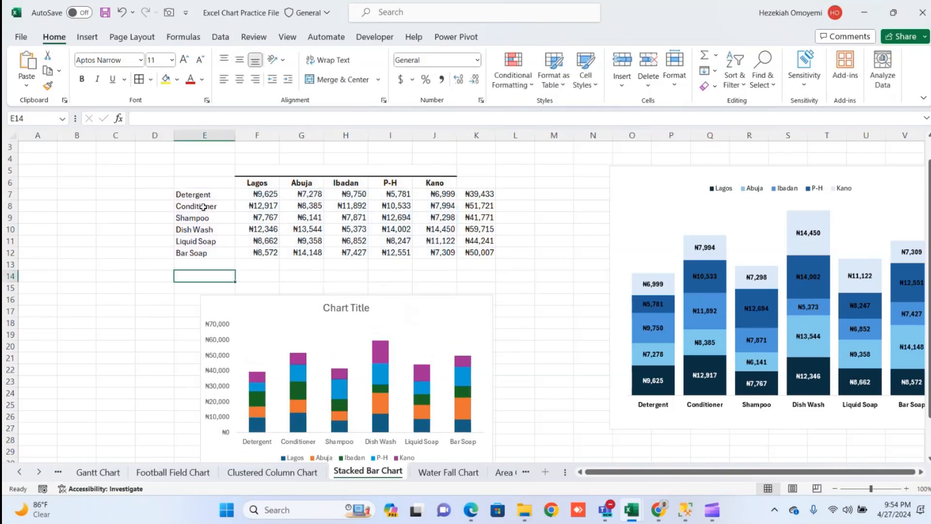
pyautogui.moveTo(199, 185); pyautogui.dragTo(469, 253)
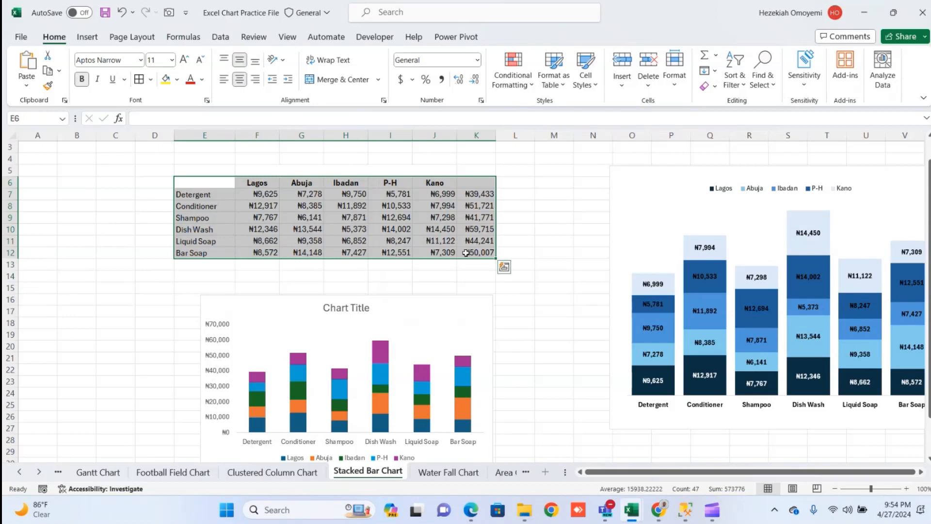
pyautogui.click(87, 37)
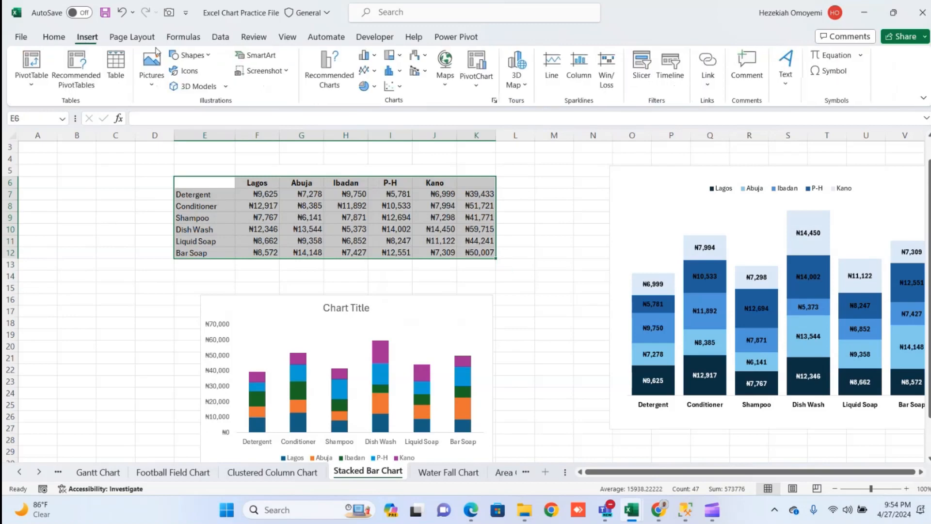
pyautogui.click(375, 57)
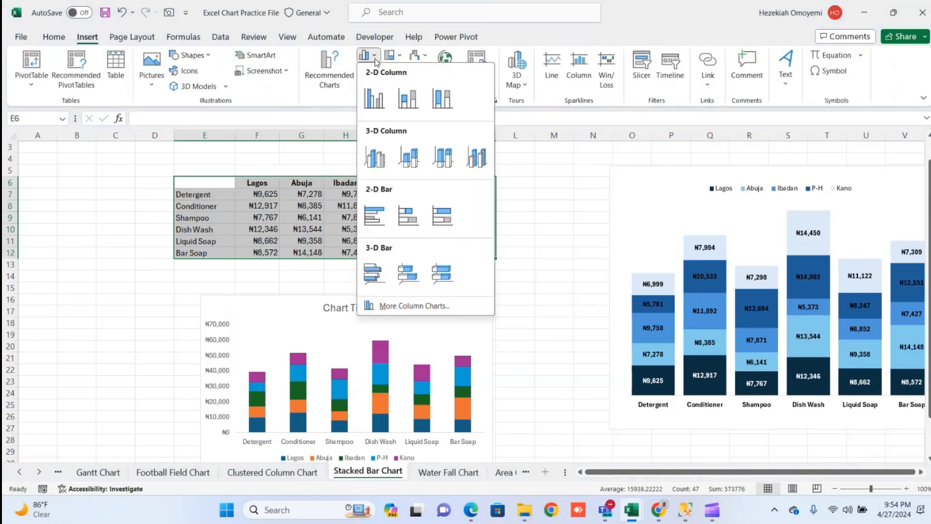
pyautogui.click(407, 101)
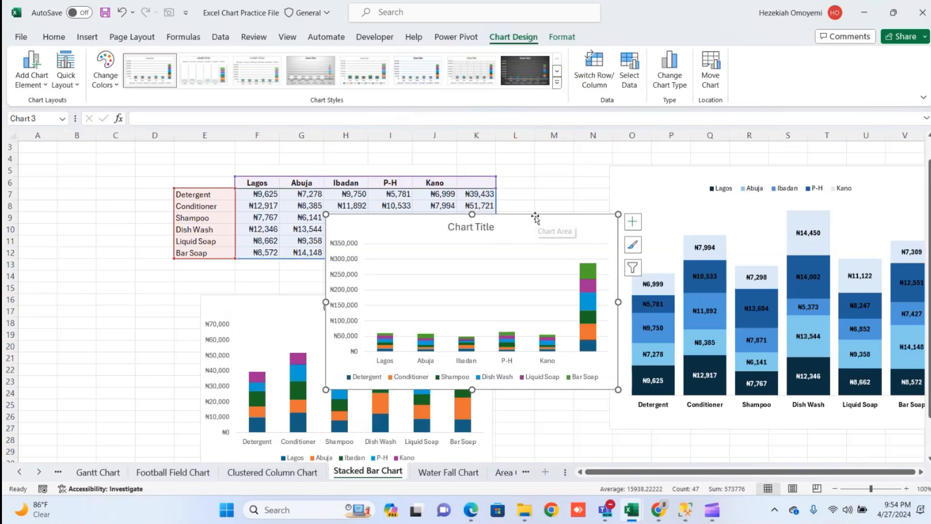
pyautogui.moveTo(532, 219); pyautogui.dragTo(495, 292)
pyautogui.press('Delete')
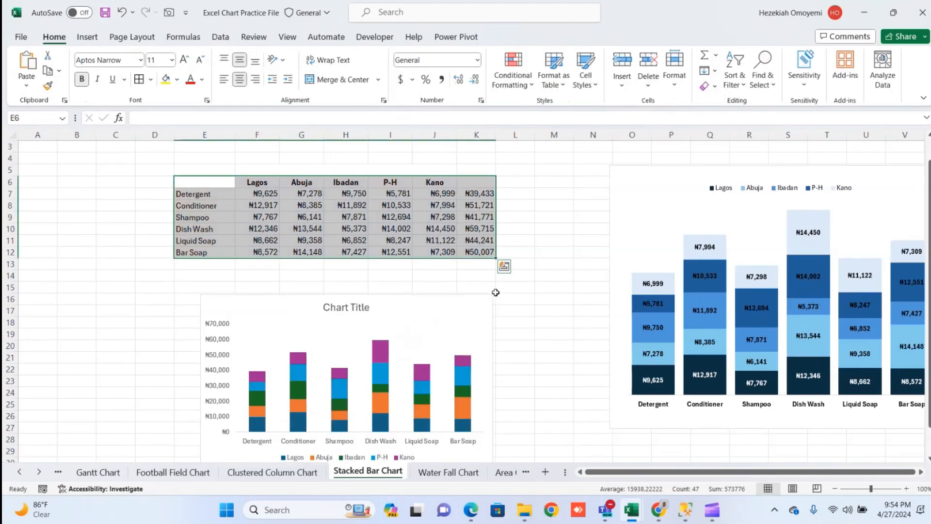
pyautogui.click(536, 300)
# Move the stacked column chart up so it sits just below the sales table
pyautogui.click(447, 312)
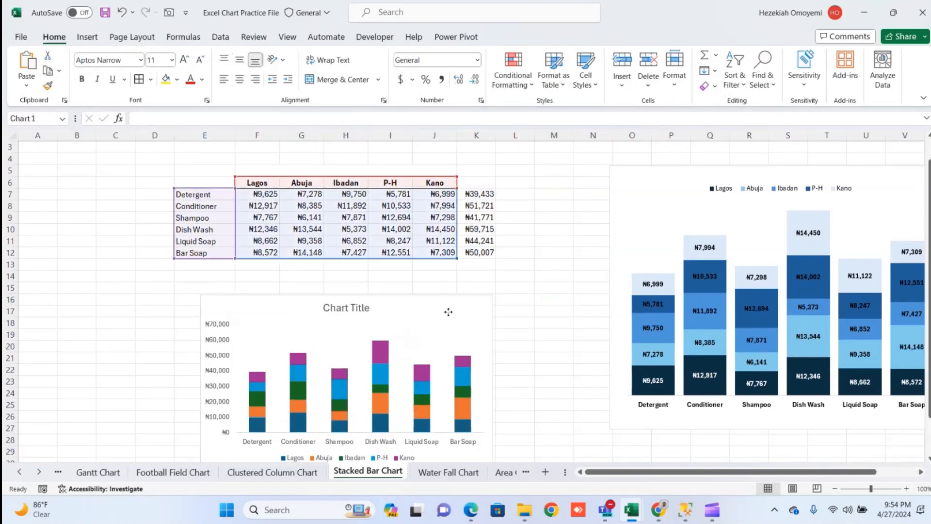
pyautogui.moveTo(446, 312); pyautogui.dragTo(445, 288)
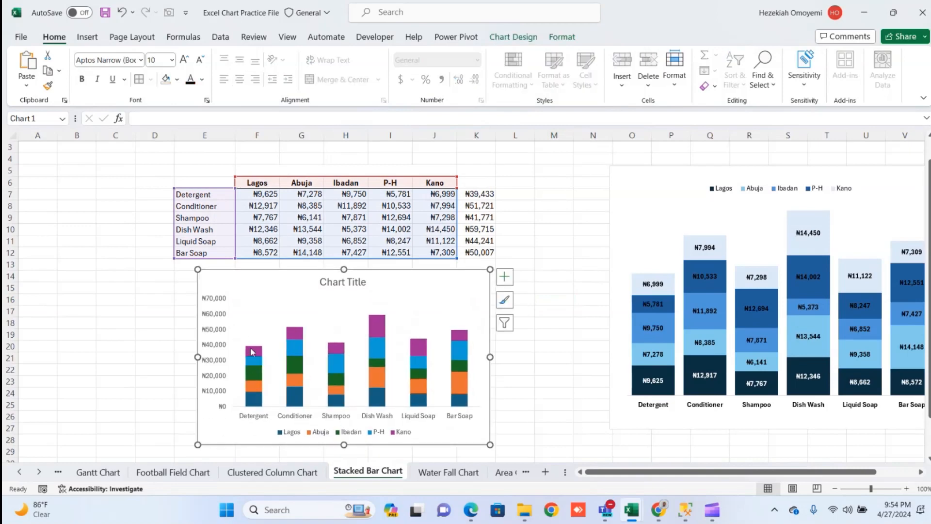
# Examine the chart's data series, plot area and chart area formatting options, the available chart elements and the size settings
pyautogui.moveTo(252, 352)
pyautogui.click(252, 353)
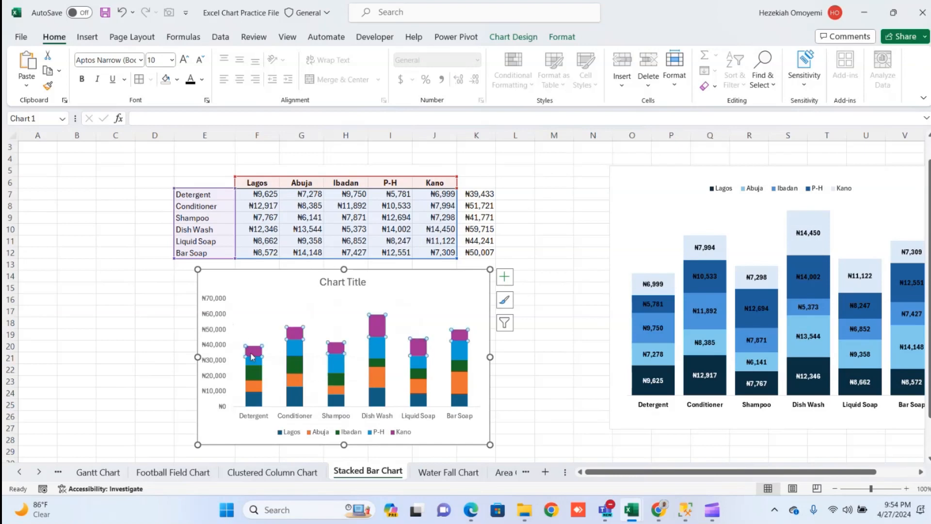
pyautogui.click(297, 400)
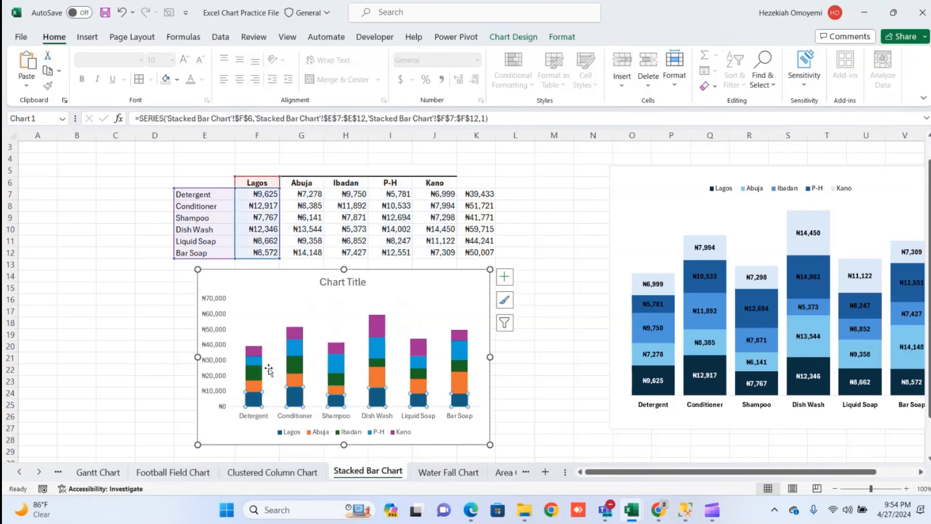
pyautogui.click(260, 338)
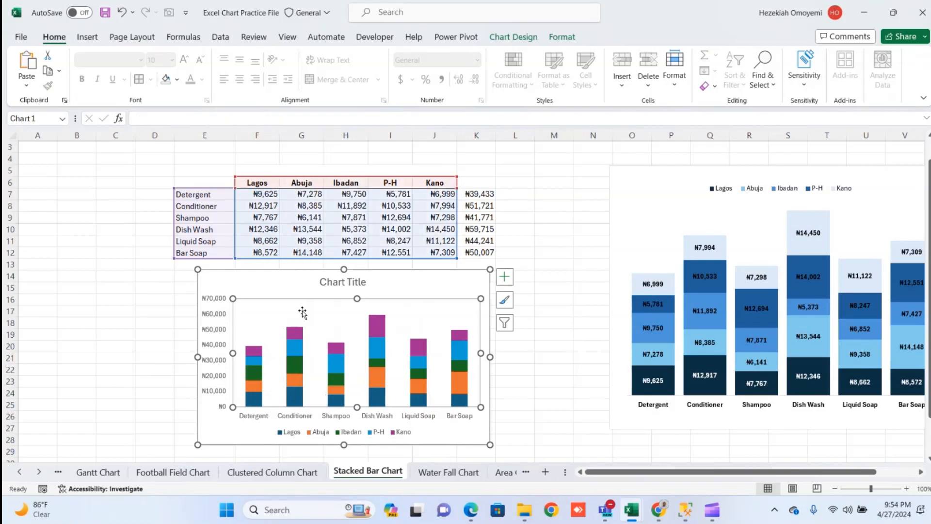
pyautogui.rightClick(427, 321)
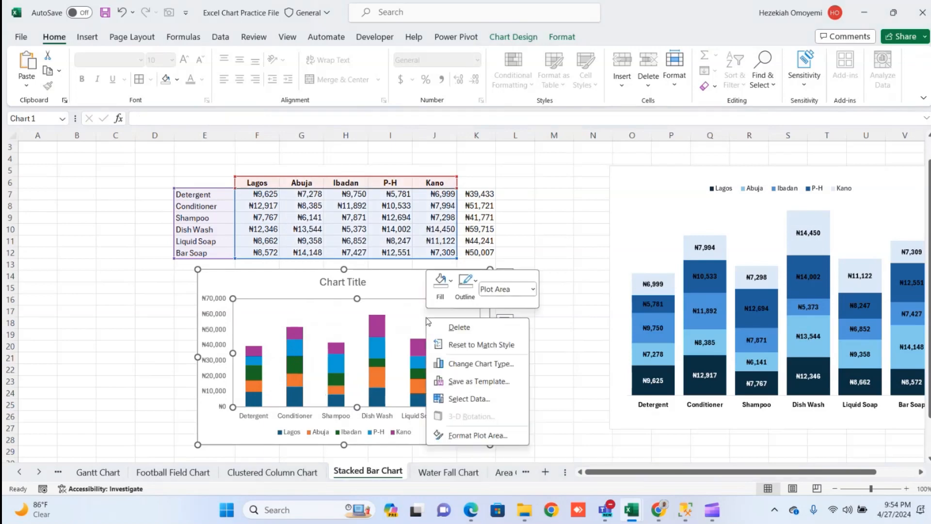
pyautogui.click(477, 435)
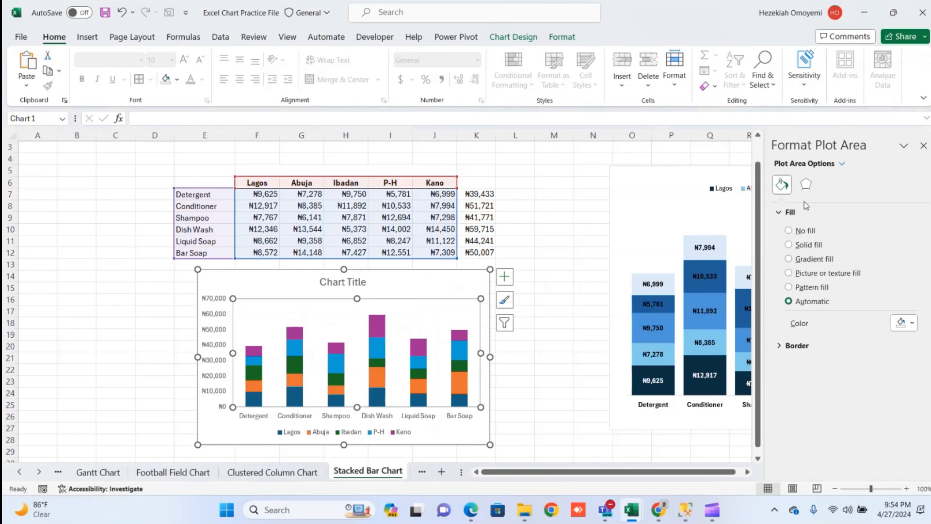
pyautogui.click(377, 324)
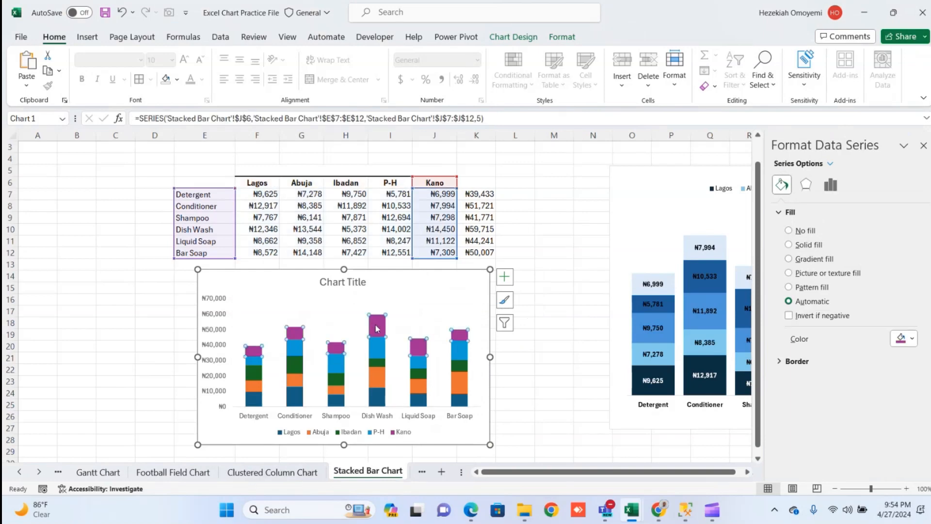
pyautogui.click(254, 376)
pyautogui.click(254, 376)
pyautogui.click(257, 353)
pyautogui.click(258, 417)
pyautogui.click(255, 386)
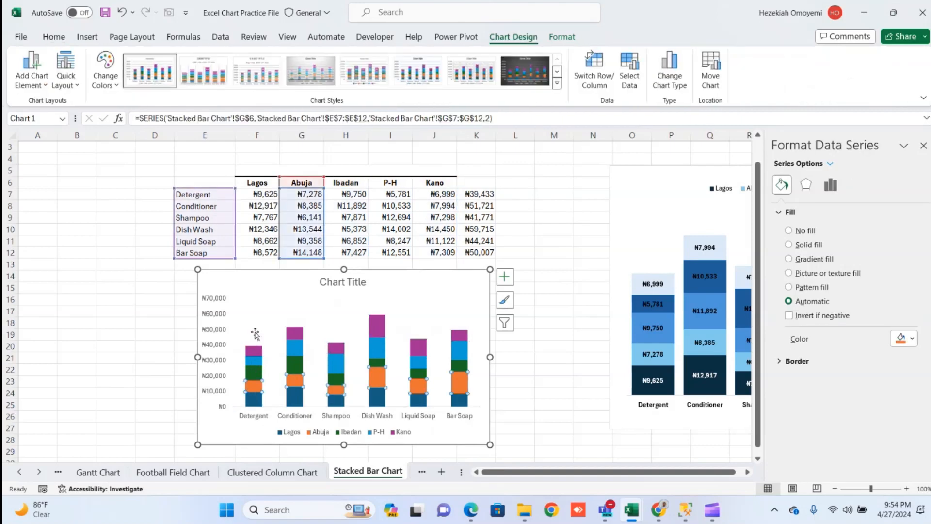
pyautogui.click(254, 334)
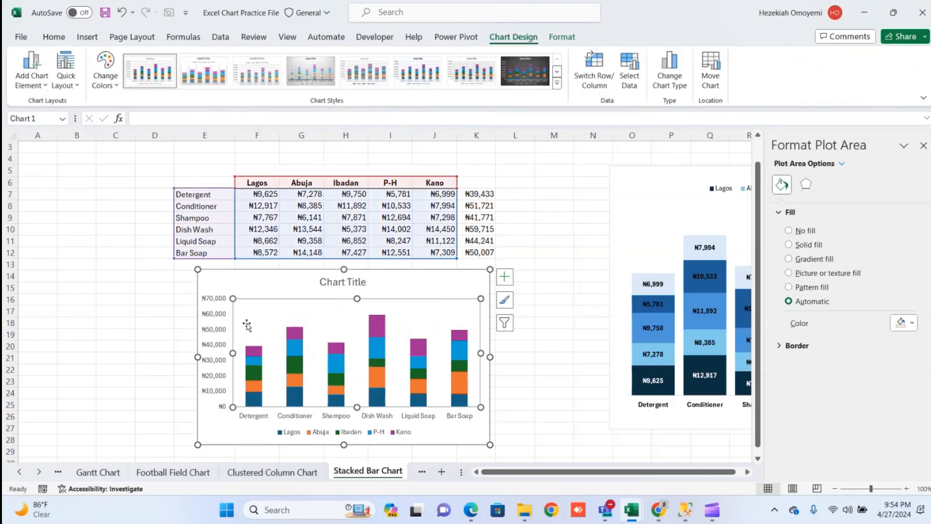
pyautogui.click(201, 204)
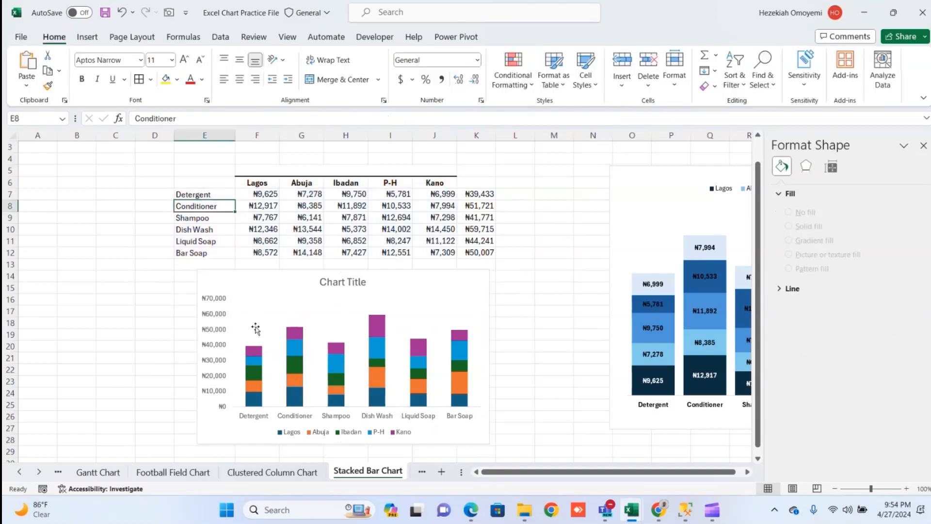
pyautogui.click(260, 358)
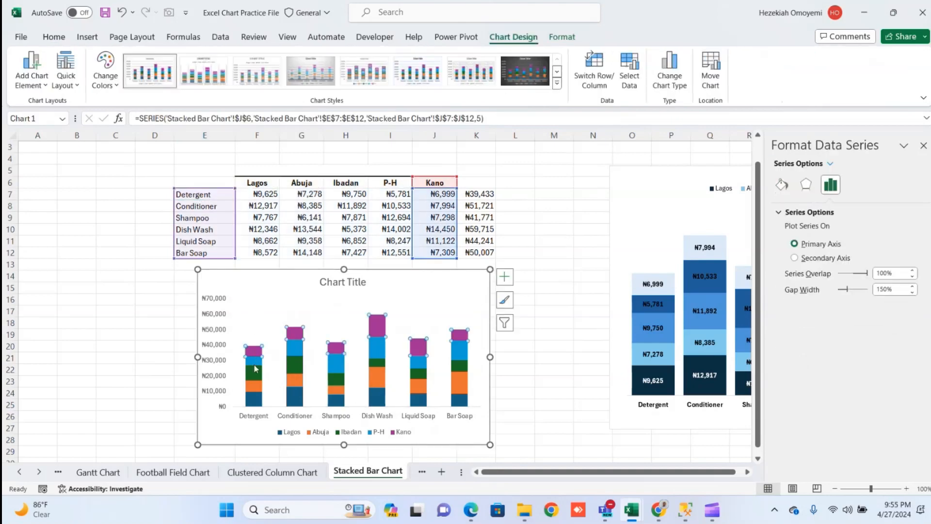
pyautogui.click(254, 371)
pyautogui.click(254, 371)
pyautogui.click(268, 330)
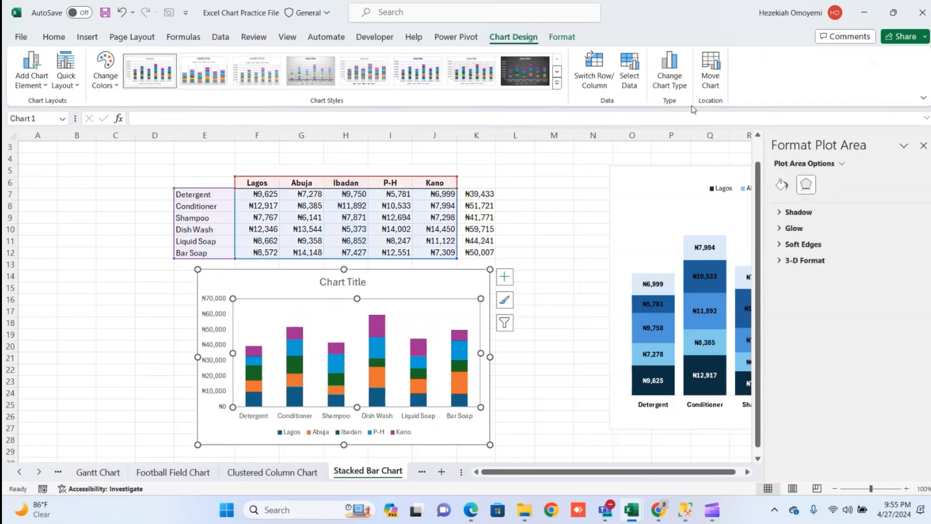
pyautogui.click(245, 283)
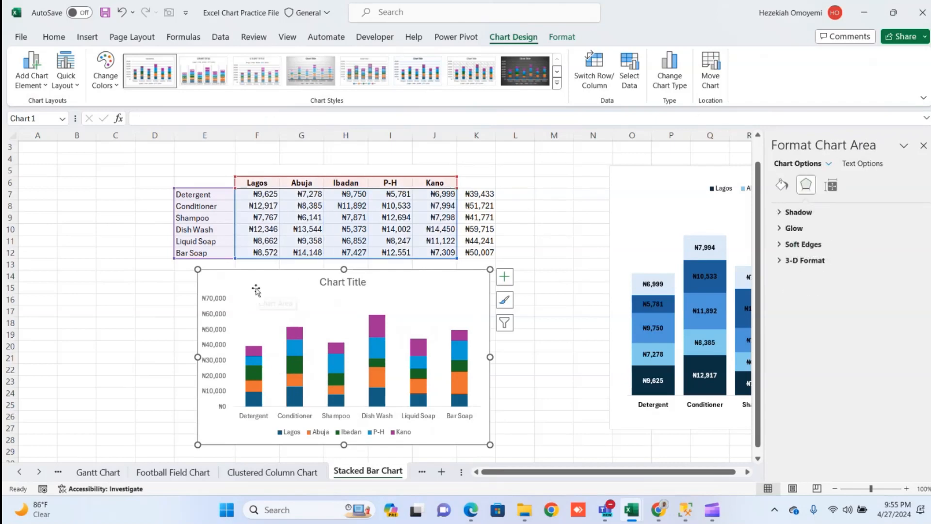
pyautogui.click(43, 85)
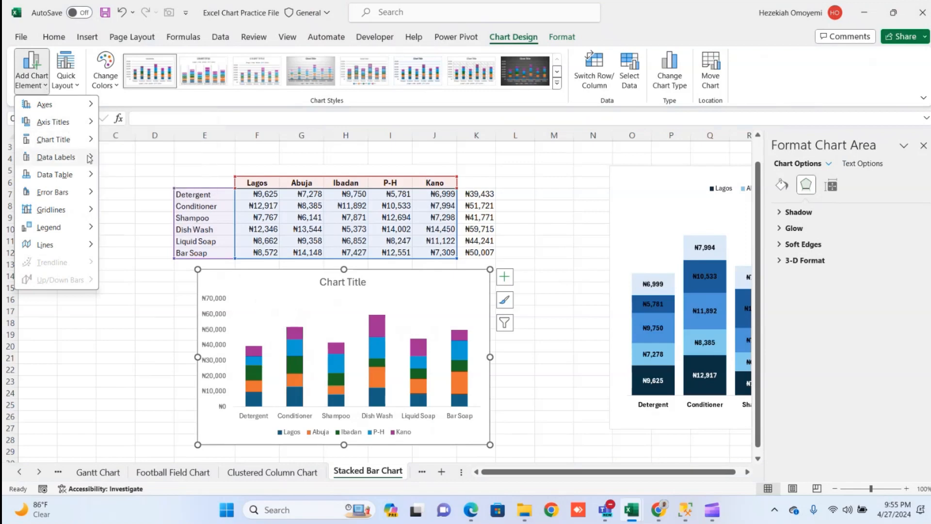
pyautogui.moveTo(81, 149)
pyautogui.click(32, 68)
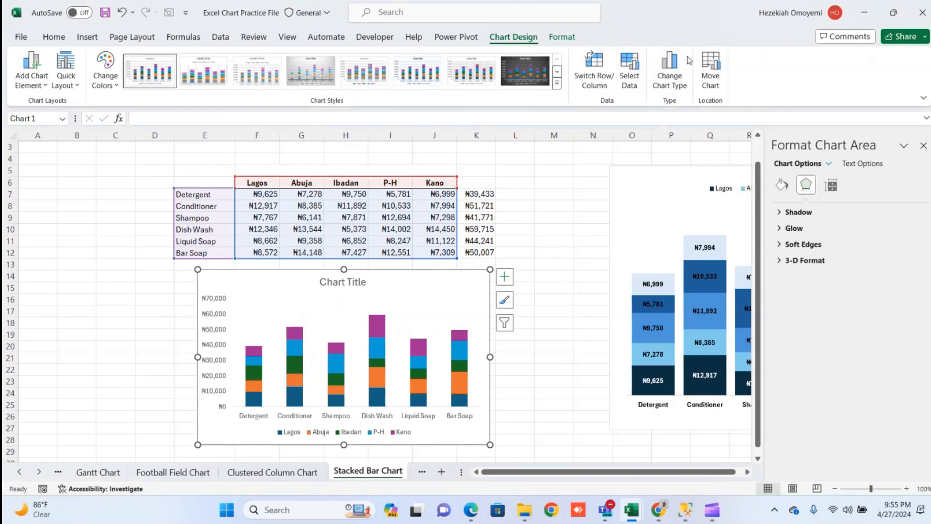
pyautogui.click(832, 187)
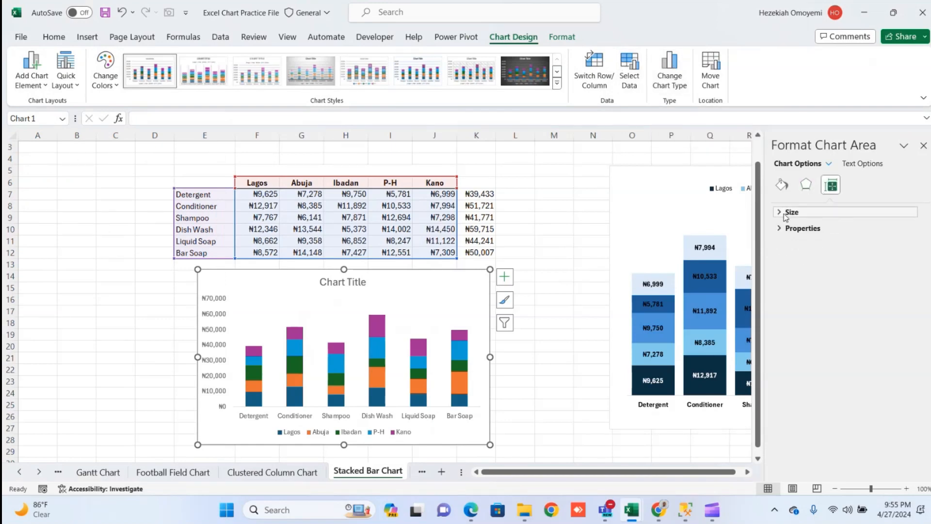
pyautogui.click(786, 213)
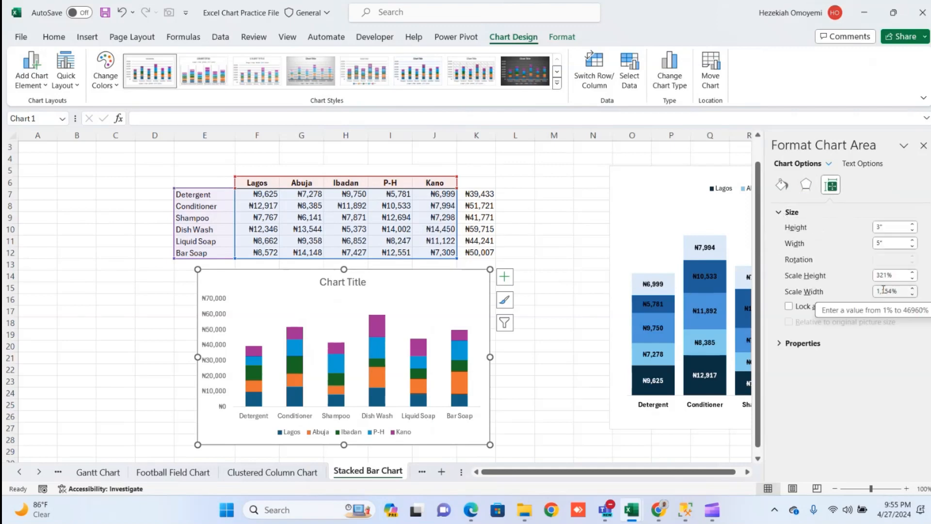
# Widen the stacked column chart by setting its scale width to 1,304%
pyautogui.click(913, 295)
pyautogui.click(913, 294)
pyautogui.click(913, 294)
pyautogui.click(912, 294)
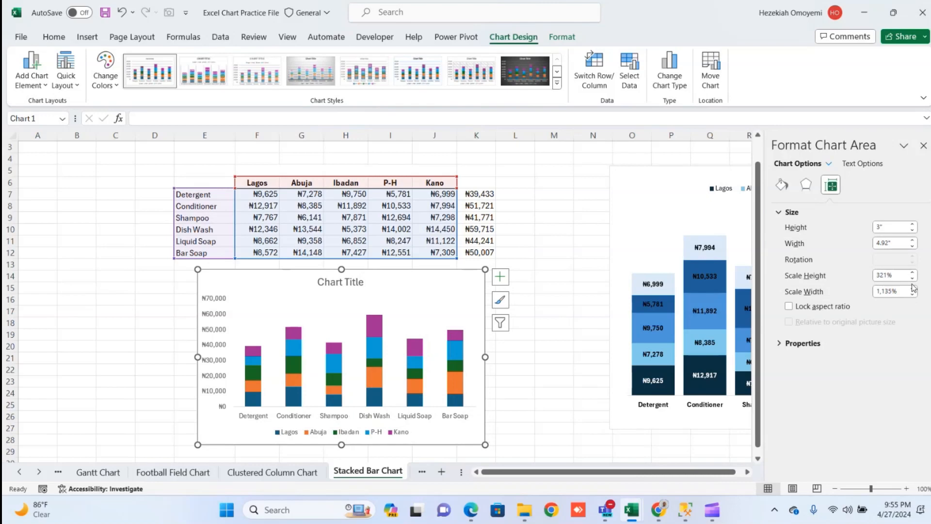
pyautogui.click(913, 289)
pyautogui.click(913, 289)
pyautogui.click(913, 289)
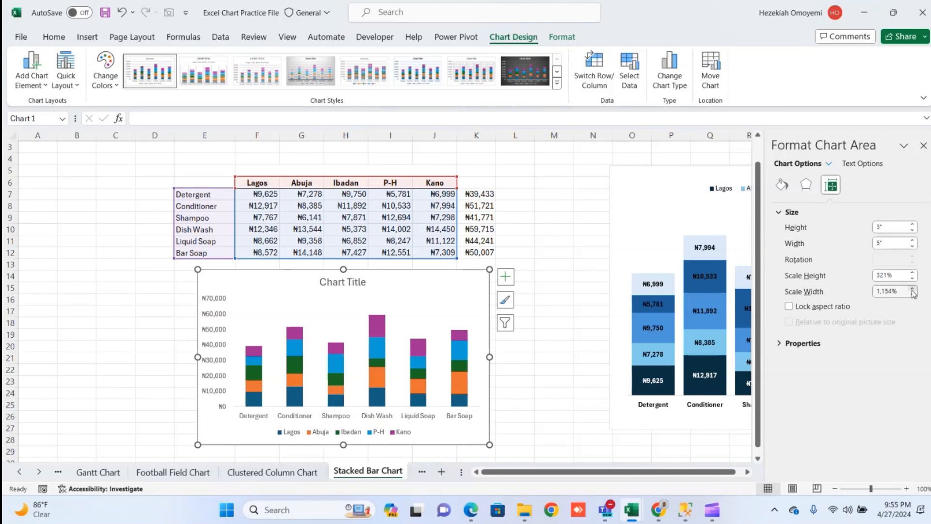
pyautogui.click(913, 288)
pyautogui.click(913, 289)
pyautogui.click(913, 289)
pyautogui.click(913, 289)
pyautogui.click(913, 289)
pyautogui.click(913, 290)
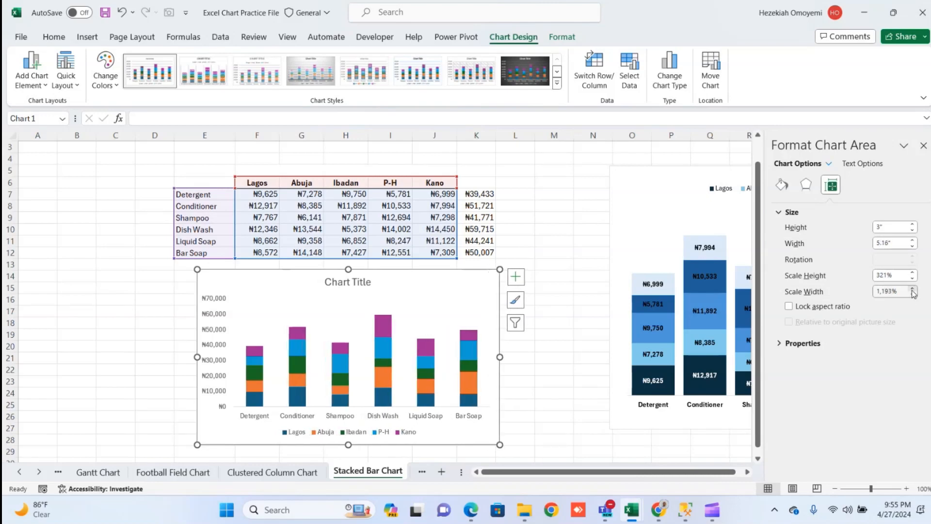
pyautogui.click(913, 289)
pyautogui.click(913, 289)
pyautogui.click(913, 289)
pyautogui.click(913, 289)
pyautogui.click(913, 289)
pyautogui.click(913, 289)
pyautogui.click(913, 289)
pyautogui.click(913, 290)
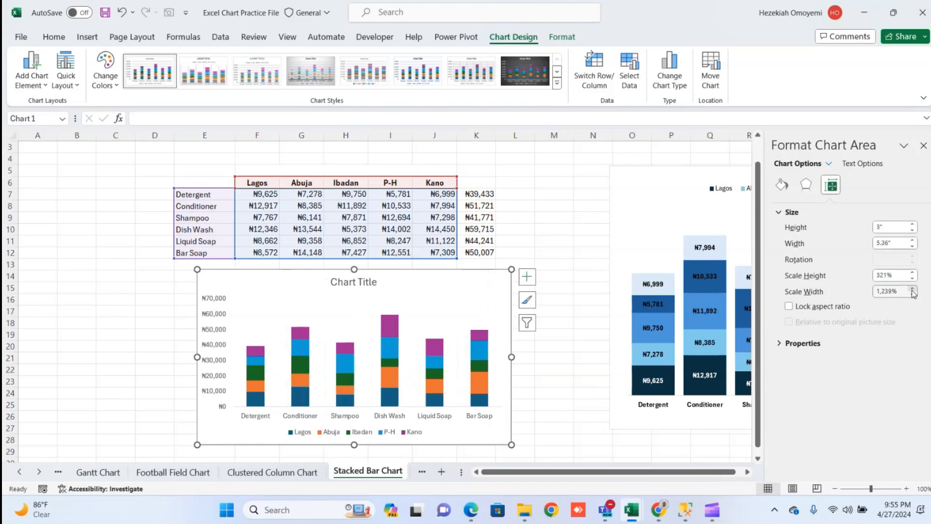
pyautogui.click(913, 289)
pyautogui.click(912, 289)
pyautogui.click(913, 289)
pyautogui.click(913, 289)
pyautogui.click(913, 289)
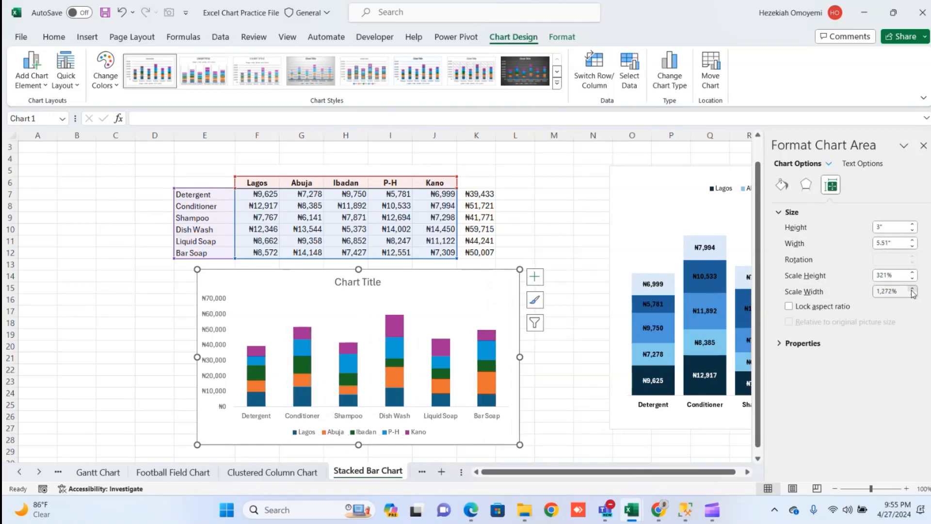
pyautogui.click(913, 290)
pyautogui.click(913, 289)
pyautogui.click(913, 289)
pyautogui.click(913, 289)
pyautogui.click(913, 289)
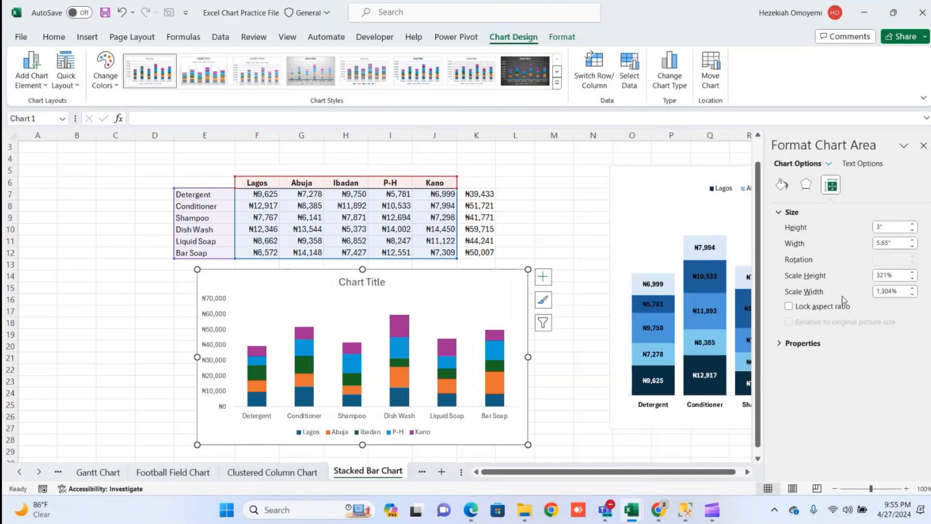
pyautogui.click(778, 344)
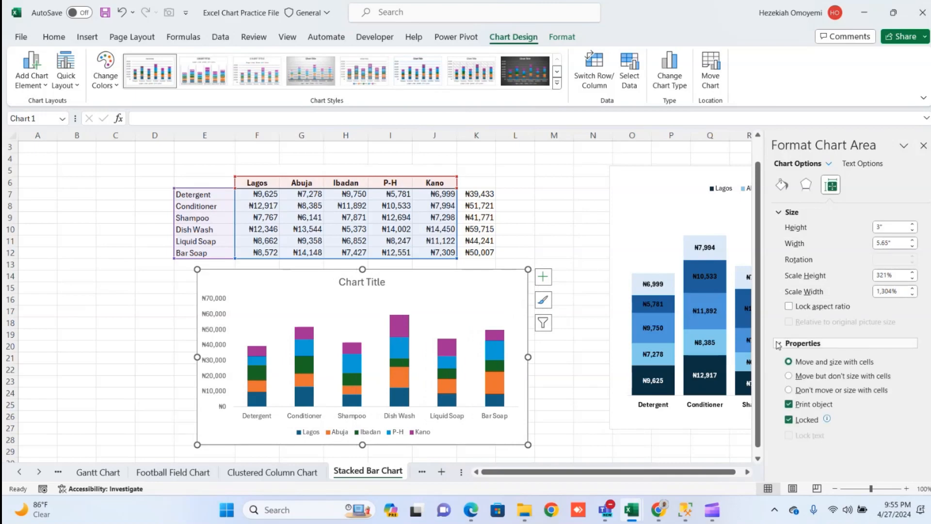
pyautogui.click(778, 344)
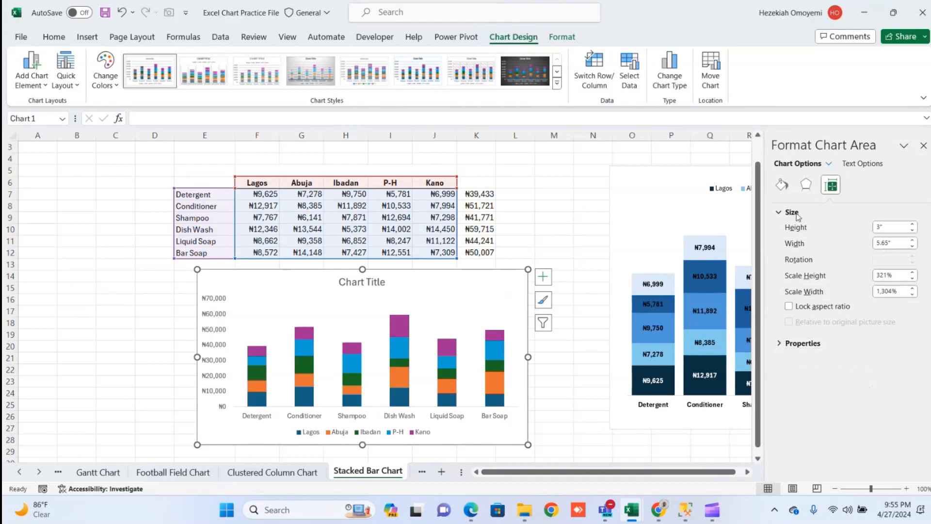
# Set the stacked column chart's width to 7.1 inches
pyautogui.click(915, 241)
pyautogui.click(915, 242)
pyautogui.click(914, 242)
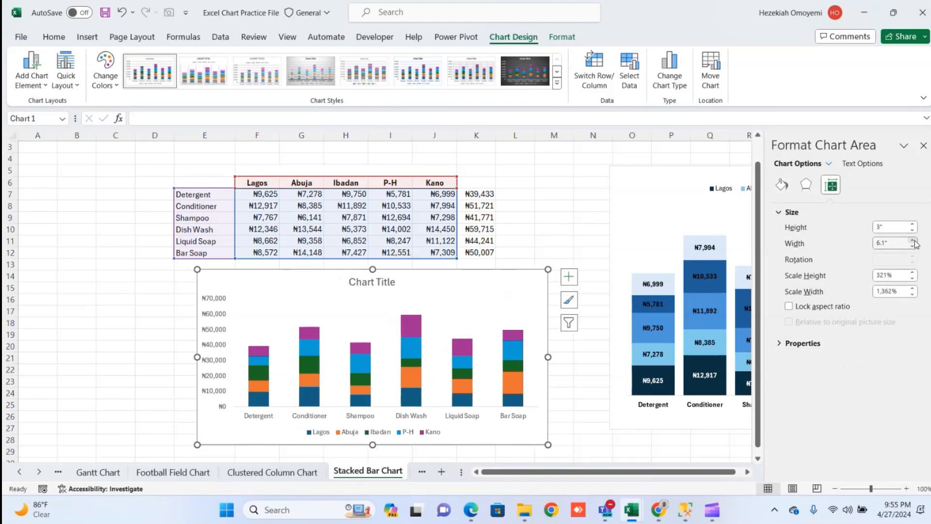
pyautogui.click(915, 241)
pyautogui.click(914, 241)
pyautogui.click(914, 241)
pyautogui.click(915, 241)
pyautogui.click(914, 241)
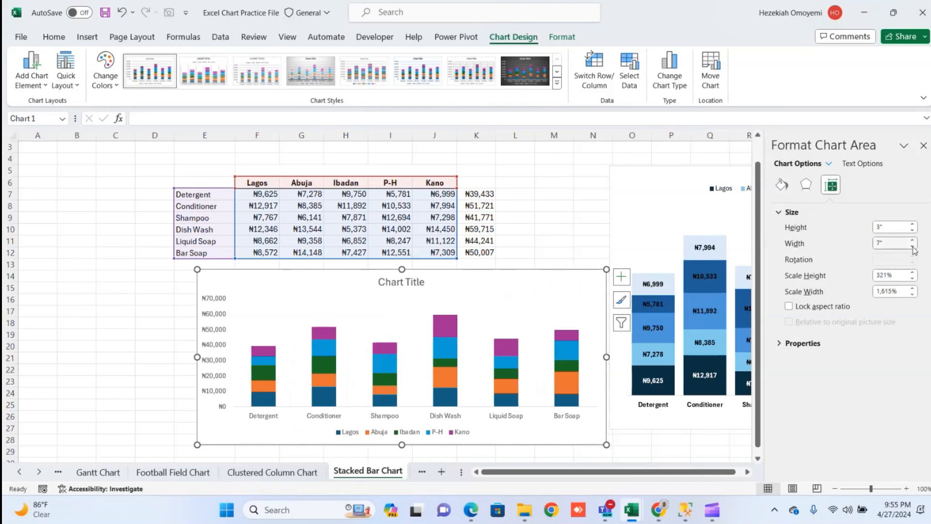
pyautogui.click(914, 241)
pyautogui.click(914, 241)
pyautogui.click(914, 241)
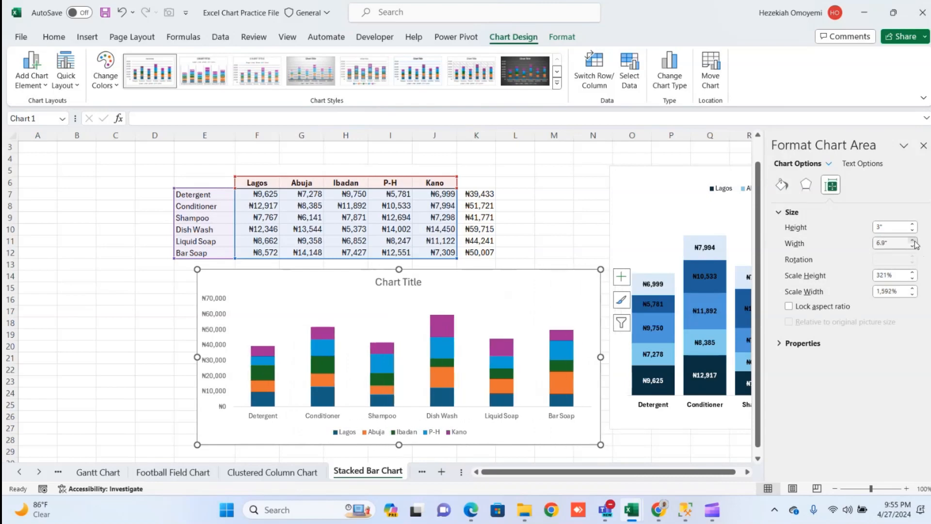
pyautogui.click(914, 241)
# Set the stacked column chart's height to 3.6 inches
pyautogui.click(913, 224)
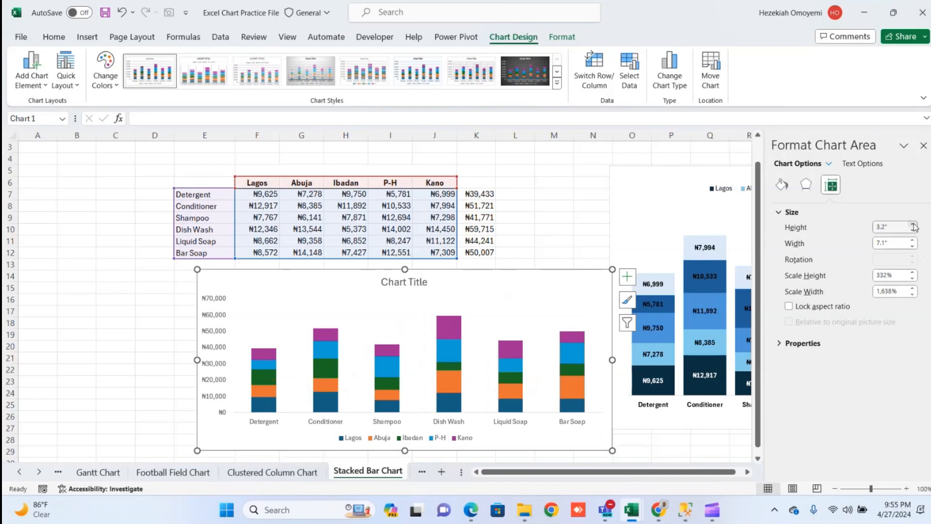
pyautogui.click(912, 224)
pyautogui.click(913, 224)
pyautogui.click(912, 231)
pyautogui.click(913, 231)
pyautogui.click(912, 231)
pyautogui.click(912, 231)
pyautogui.click(913, 232)
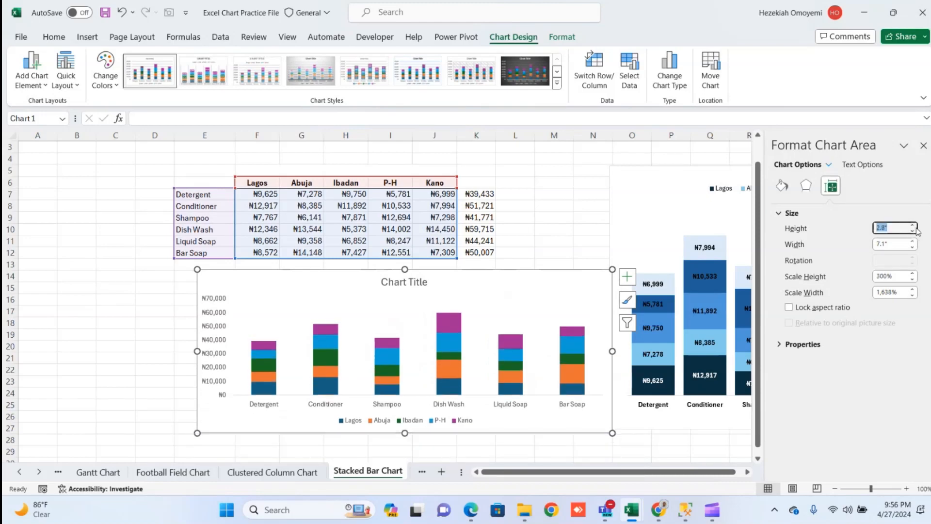
pyautogui.click(913, 225)
pyautogui.click(913, 225)
pyautogui.click(913, 225)
pyautogui.click(913, 225)
pyautogui.click(914, 225)
pyautogui.click(913, 225)
pyautogui.click(913, 225)
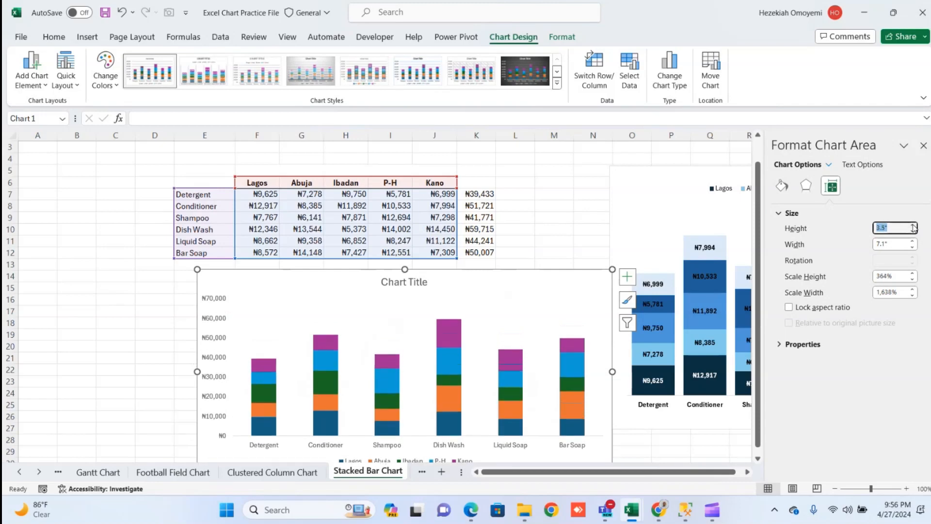
pyautogui.click(913, 225)
# Widen the stacked column chart to 8.8 inches
pyautogui.click(913, 242)
pyautogui.click(914, 241)
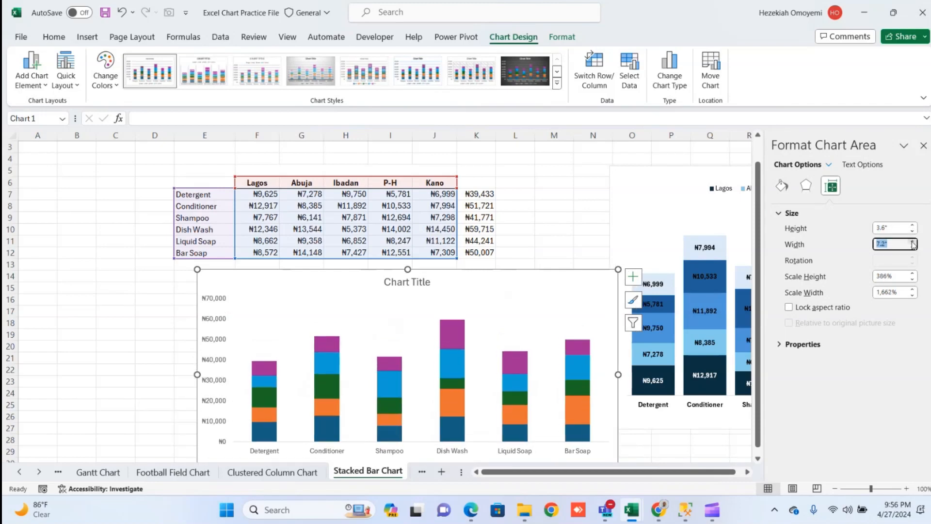
pyautogui.click(914, 242)
pyautogui.click(914, 242)
pyautogui.click(914, 242)
pyautogui.click(913, 242)
pyautogui.click(913, 241)
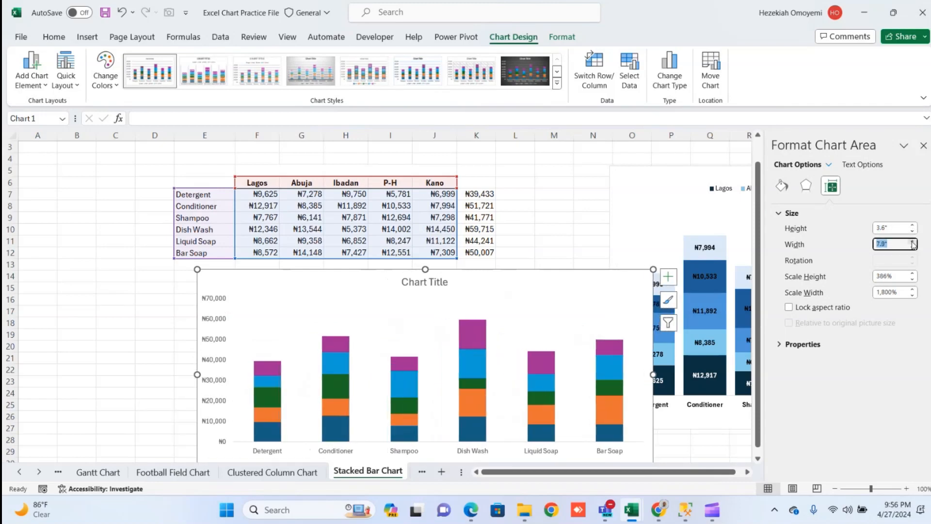
pyautogui.click(913, 242)
pyautogui.click(913, 241)
pyautogui.click(914, 242)
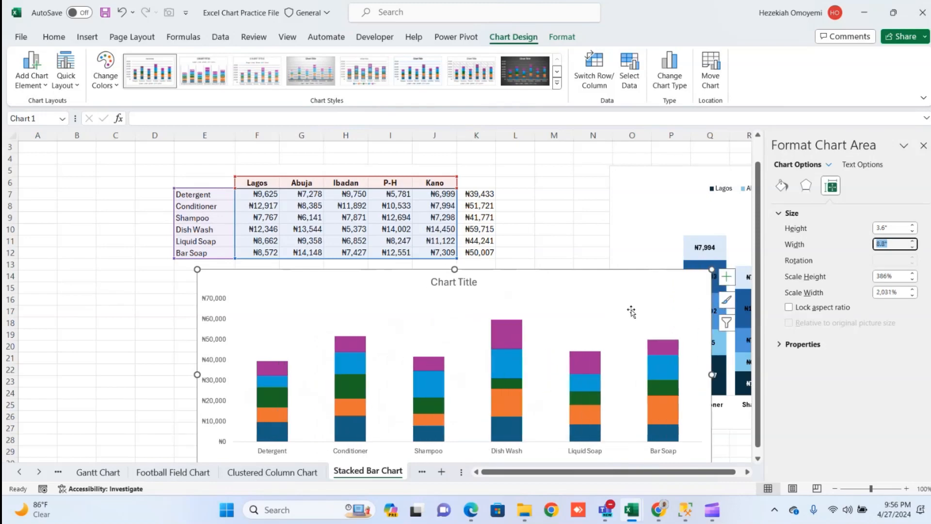
# Move the stacked column chart up beside the blue example chart and close its formatting settings
pyautogui.moveTo(631, 312); pyautogui.dragTo(524, 262)
pyautogui.click(515, 217)
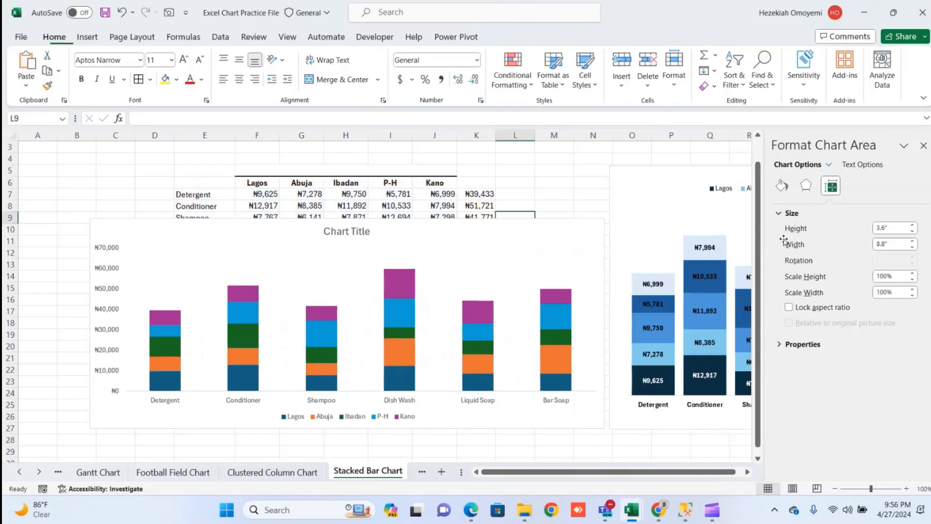
pyautogui.click(924, 145)
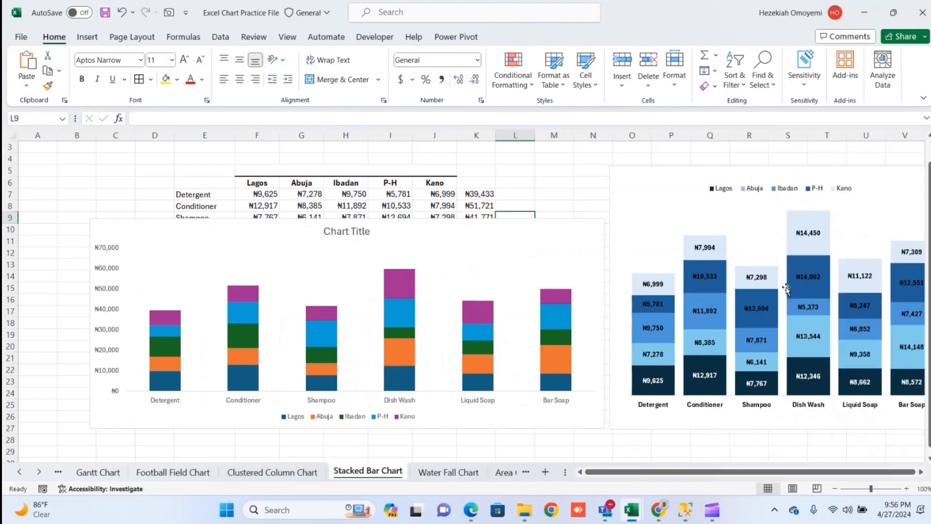
# Fill the Kano series with a light blue theme colour, one shade darker than the palest blue tint
pyautogui.click(169, 320)
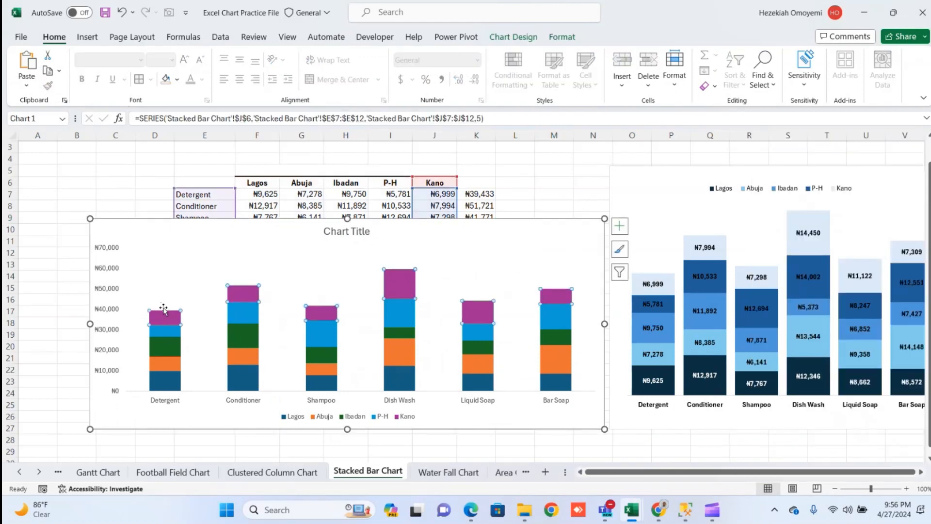
pyautogui.moveTo(166, 315)
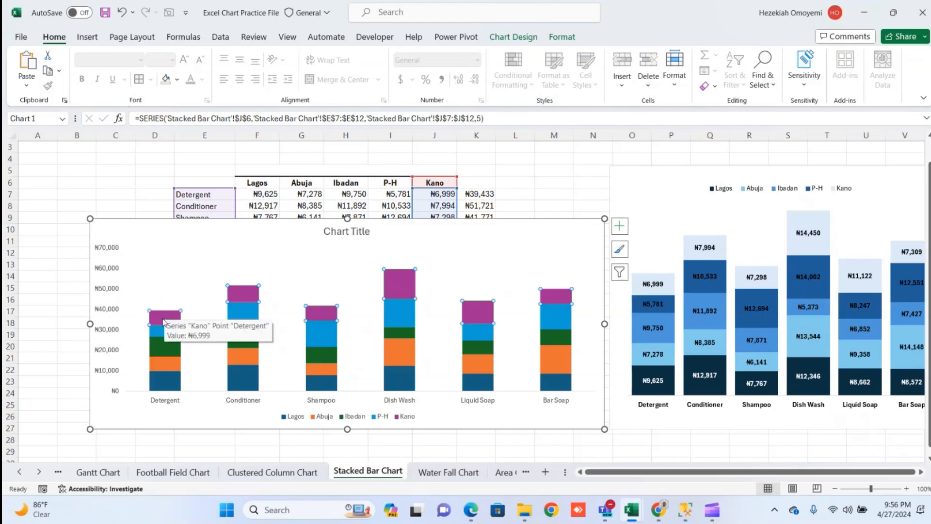
pyautogui.rightClick(165, 321)
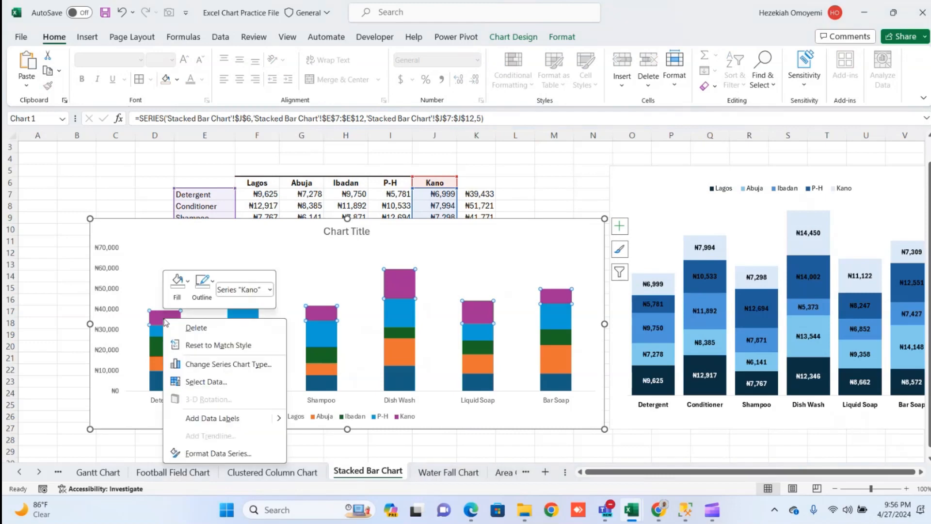
pyautogui.click(177, 281)
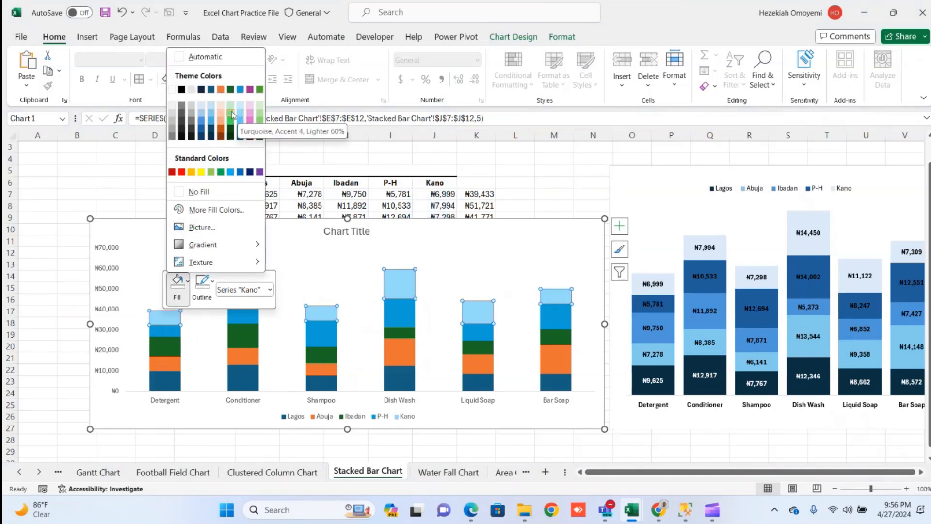
pyautogui.click(202, 107)
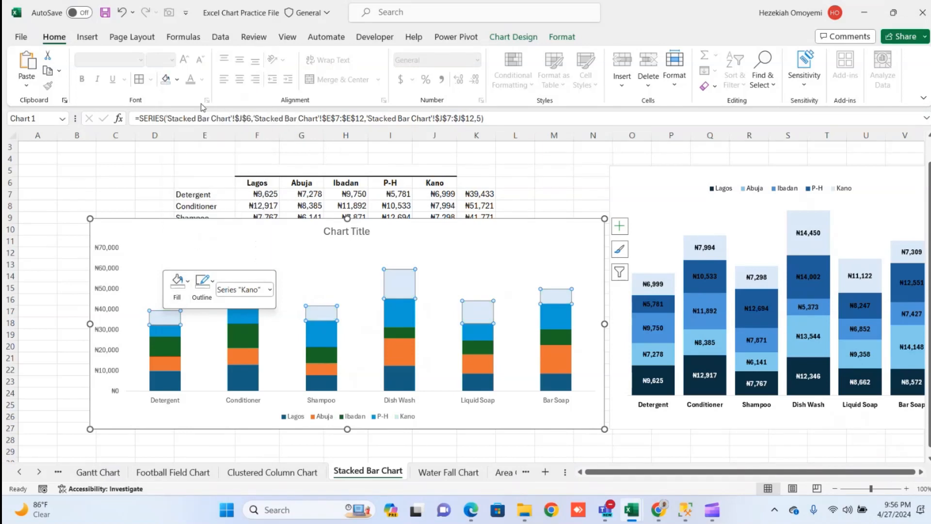
pyautogui.rightClick(163, 334)
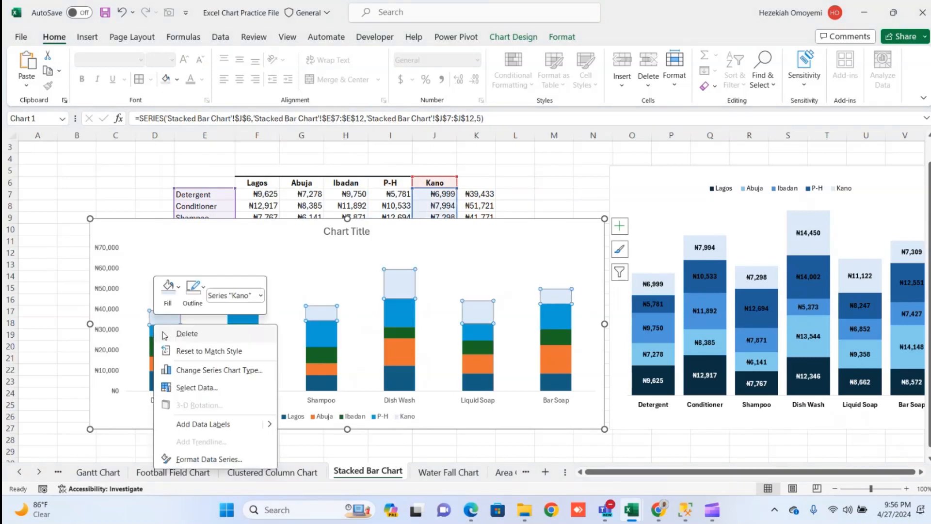
pyautogui.click(167, 290)
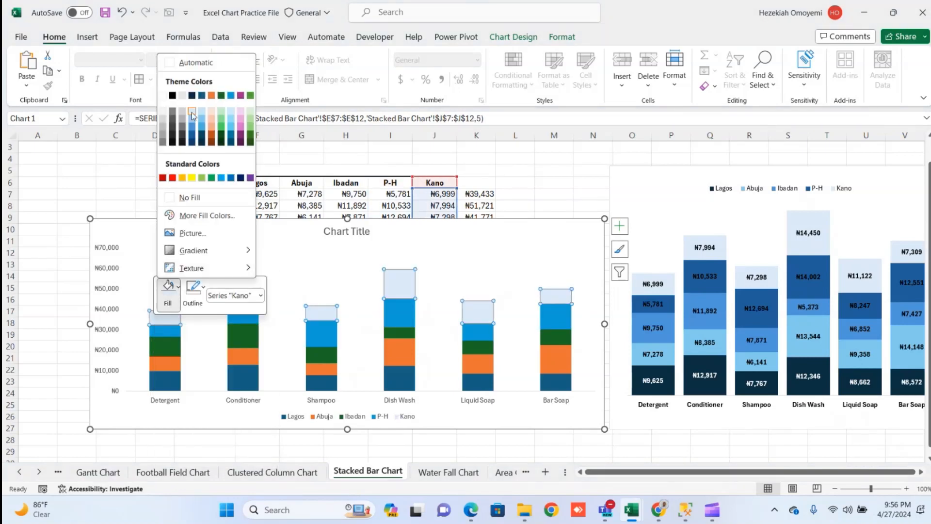
pyautogui.click(192, 117)
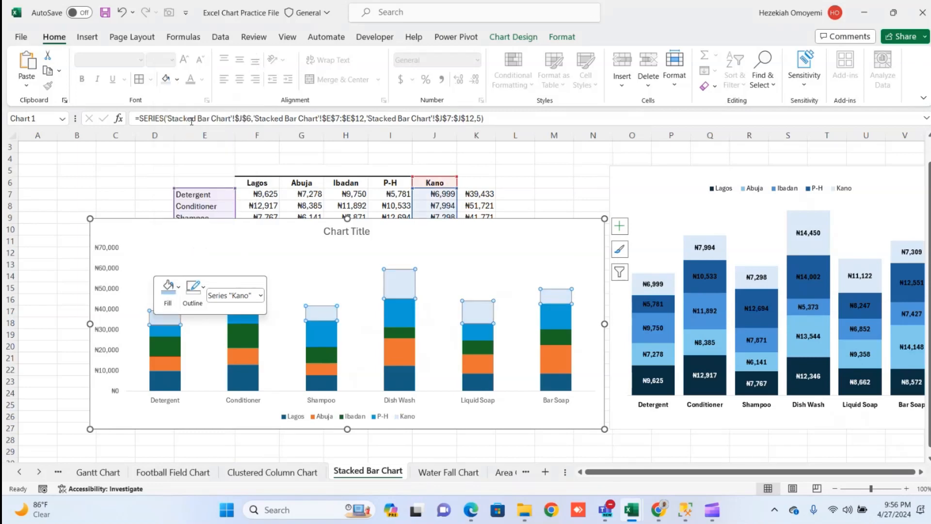
# Fill the Ibadan series with a medium blue theme colour
pyautogui.click(162, 345)
pyautogui.rightClick(162, 346)
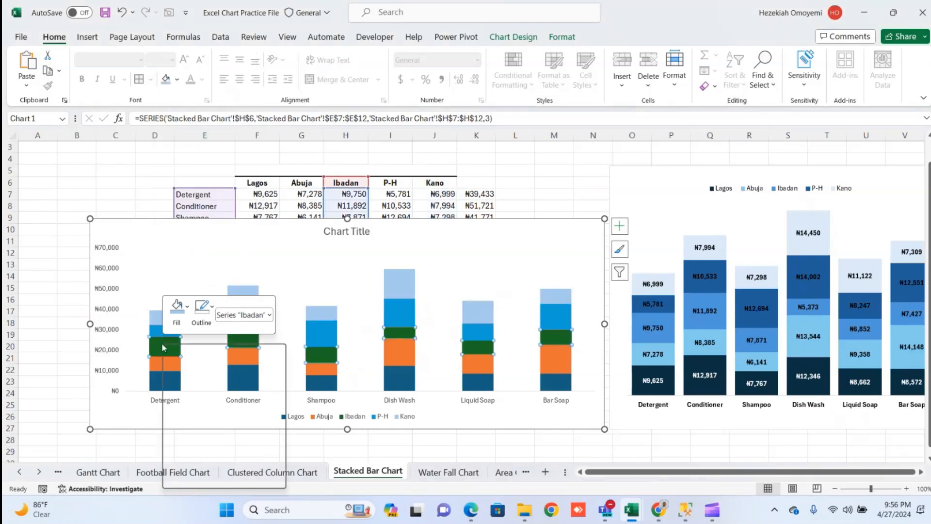
pyautogui.click(176, 304)
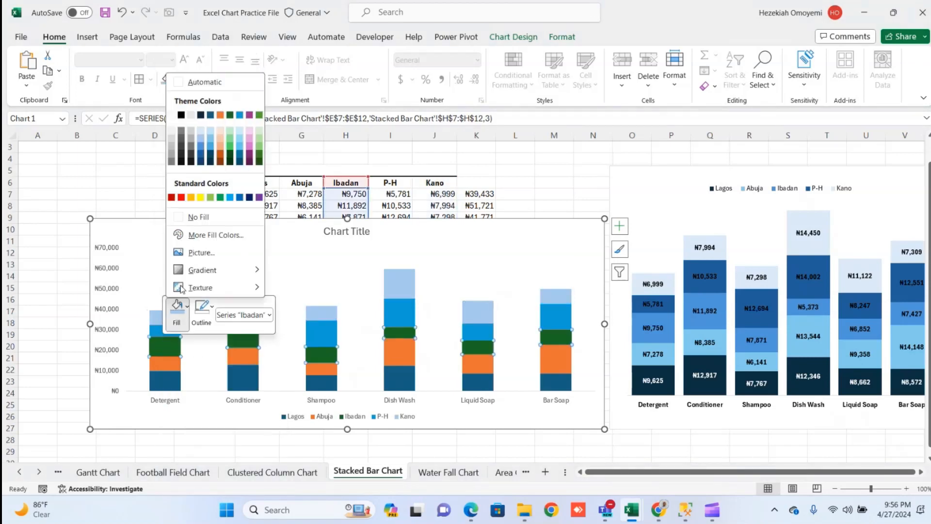
pyautogui.click(210, 145)
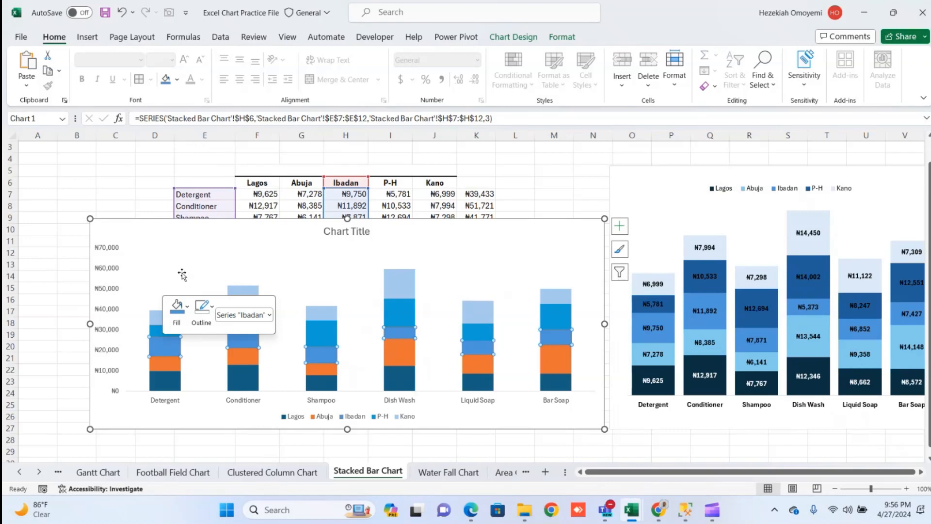
# Fill the Abuja series with a dark blue theme colour
pyautogui.click(163, 364)
pyautogui.rightClick(161, 362)
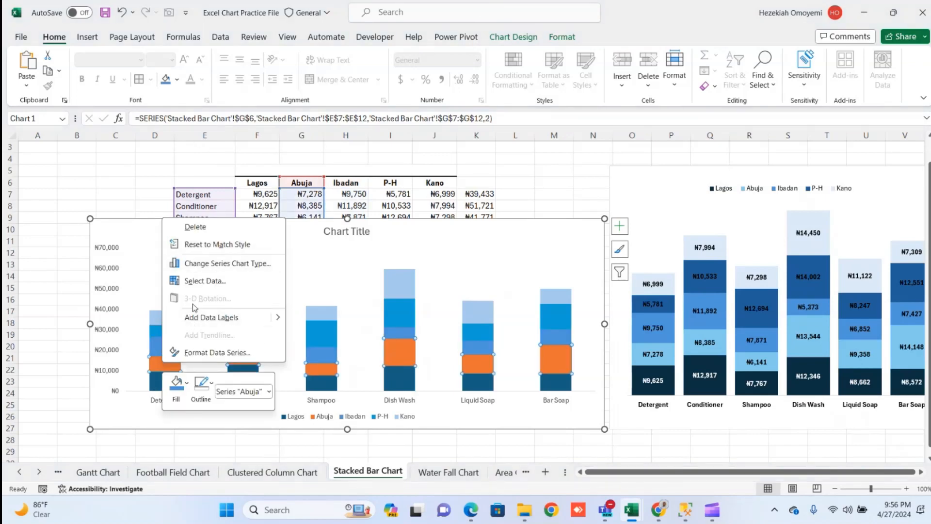
pyautogui.click(180, 386)
pyautogui.click(181, 387)
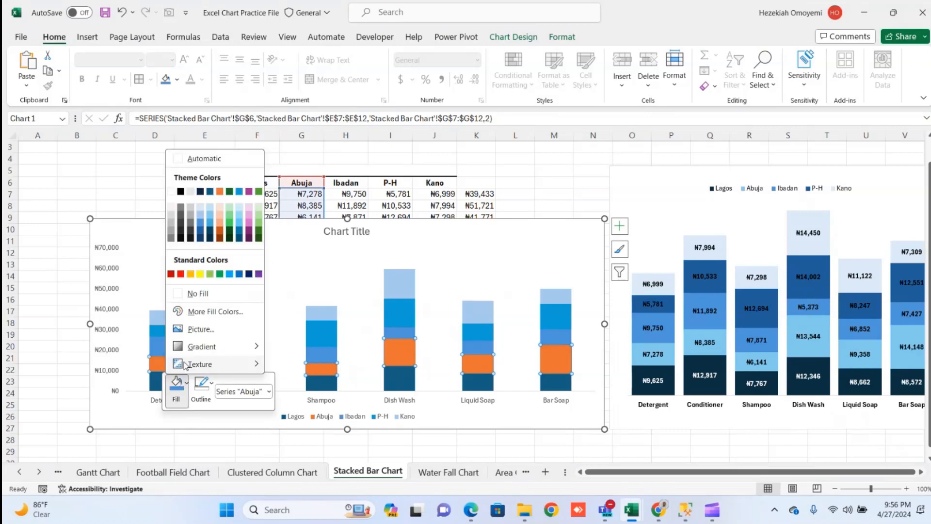
pyautogui.click(199, 231)
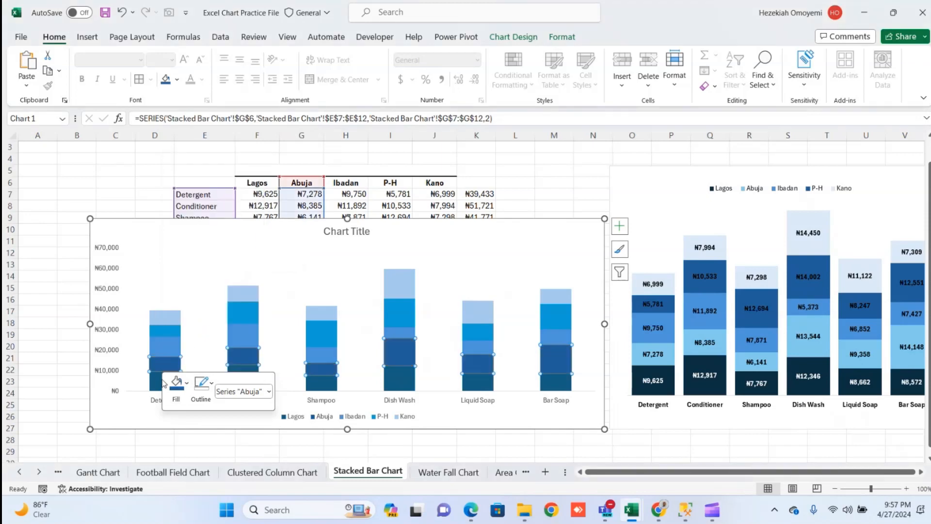
# Fill the Lagos series with a very dark navy blue theme colour
pyautogui.click(155, 388)
pyautogui.rightClick(154, 389)
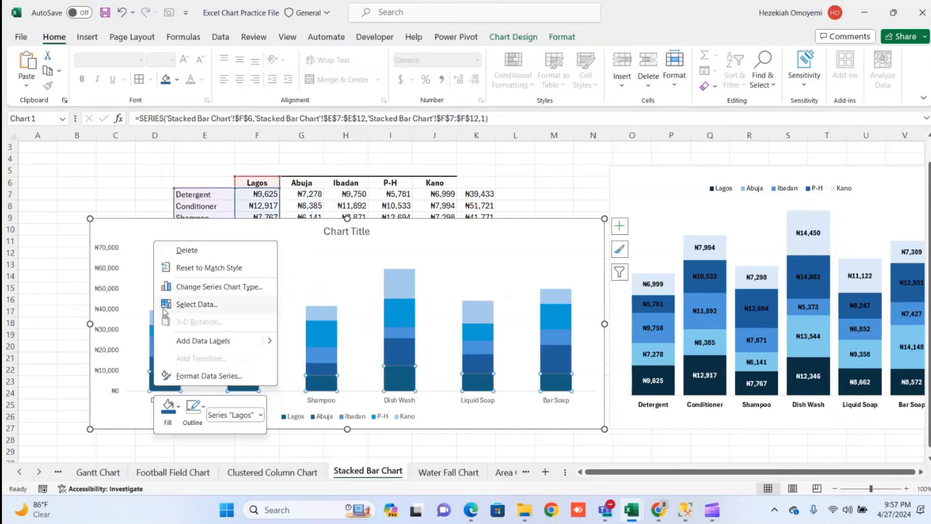
pyautogui.click(168, 413)
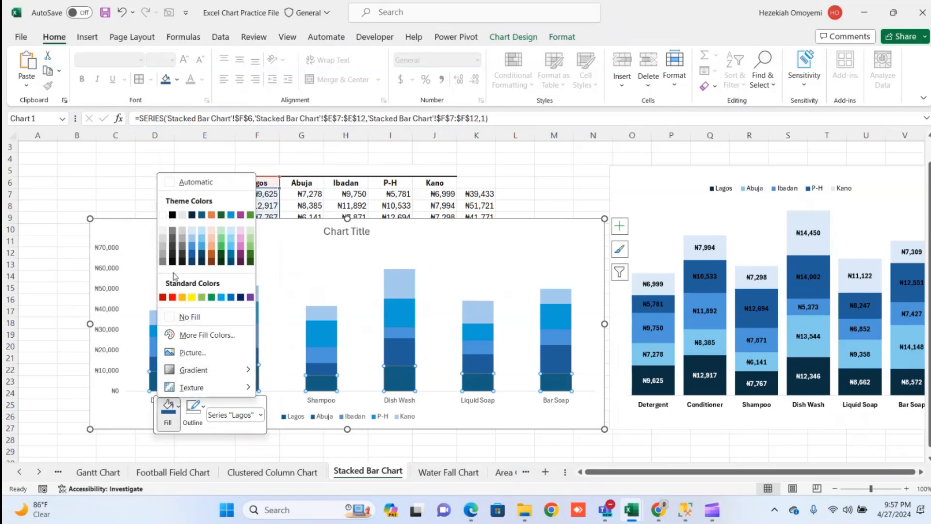
pyautogui.click(192, 262)
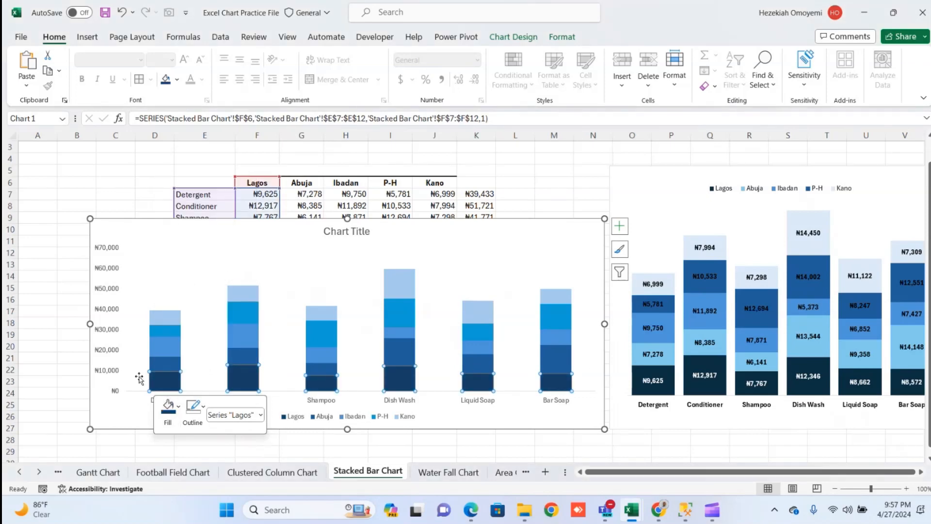
pyautogui.click(178, 306)
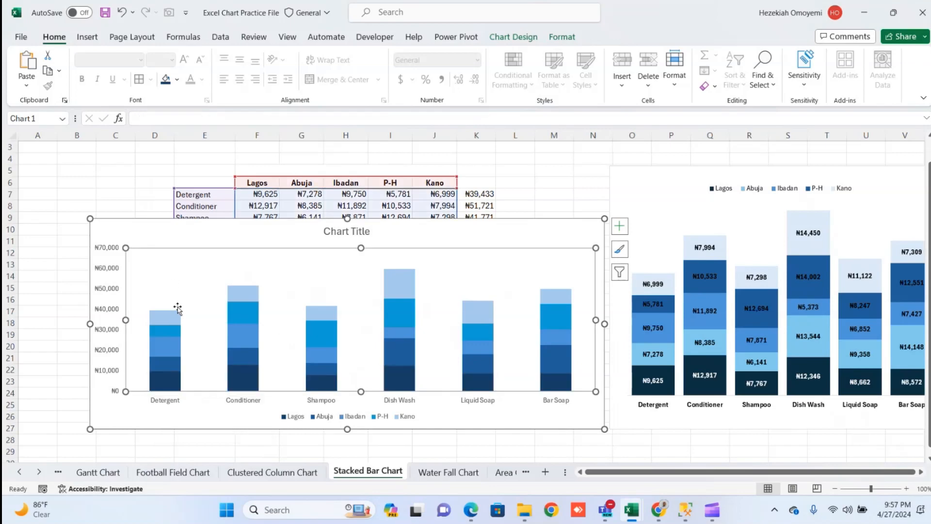
pyautogui.rightClick(178, 290)
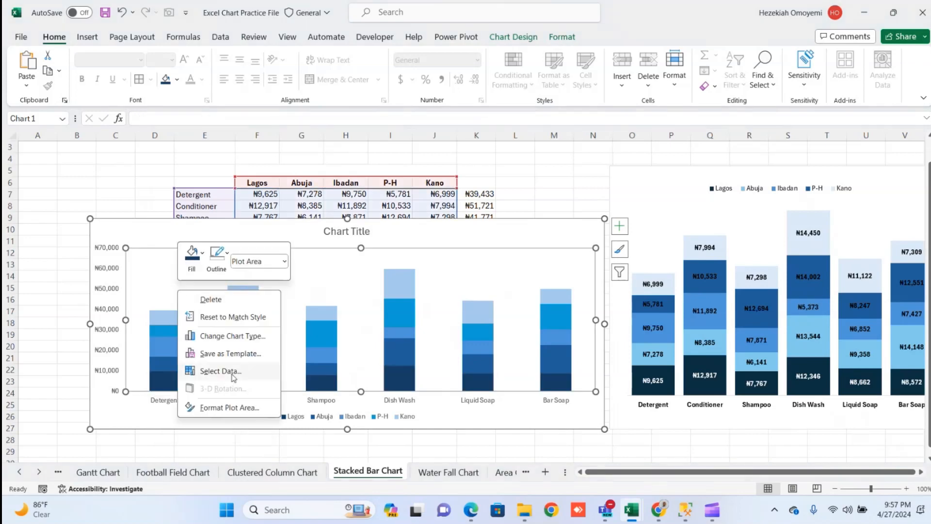
pyautogui.click(221, 411)
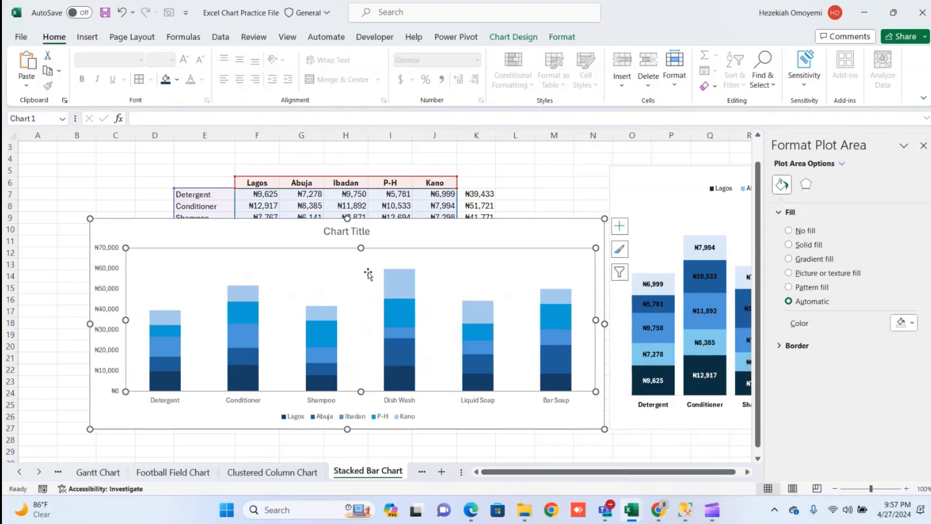
# Add data labels to the Kano and P-H series of the stacked column chart
pyautogui.click(403, 273)
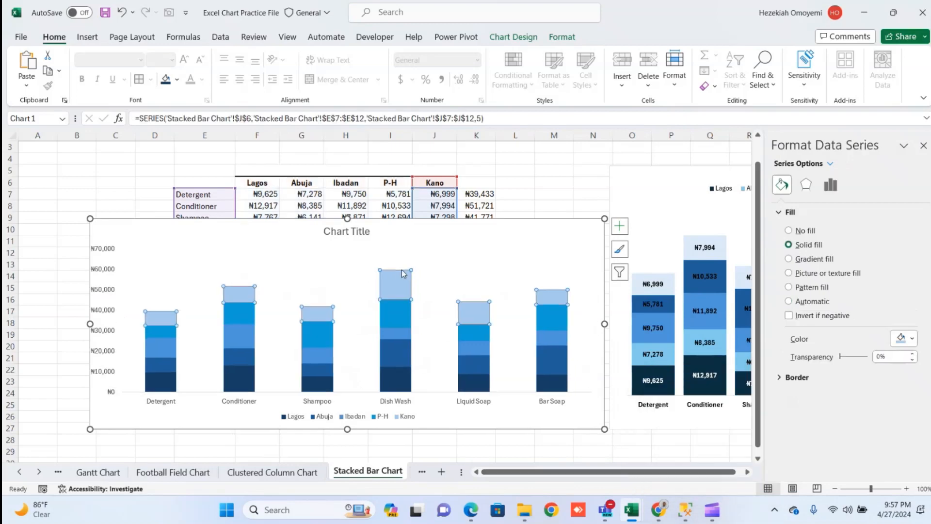
pyautogui.rightClick(402, 273)
pyautogui.click(472, 370)
pyautogui.click(398, 318)
pyautogui.rightClick(396, 318)
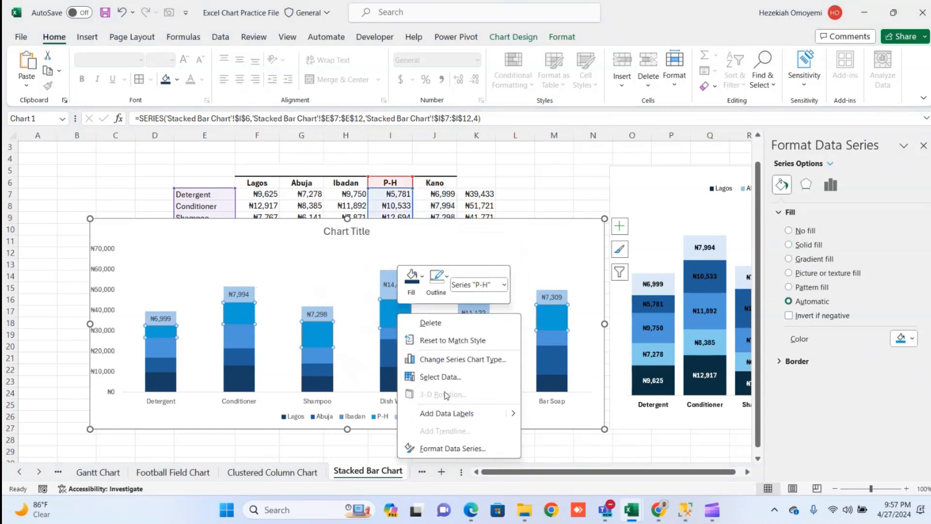
pyautogui.click(446, 411)
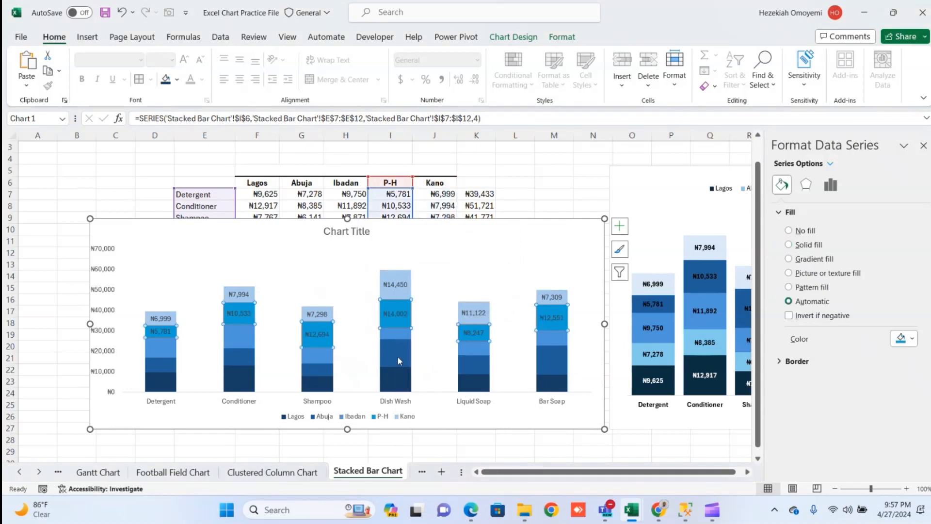
# Add data labels to the Ibadan and Abuja series of the stacked column chart
pyautogui.click(388, 339)
pyautogui.rightClick(388, 339)
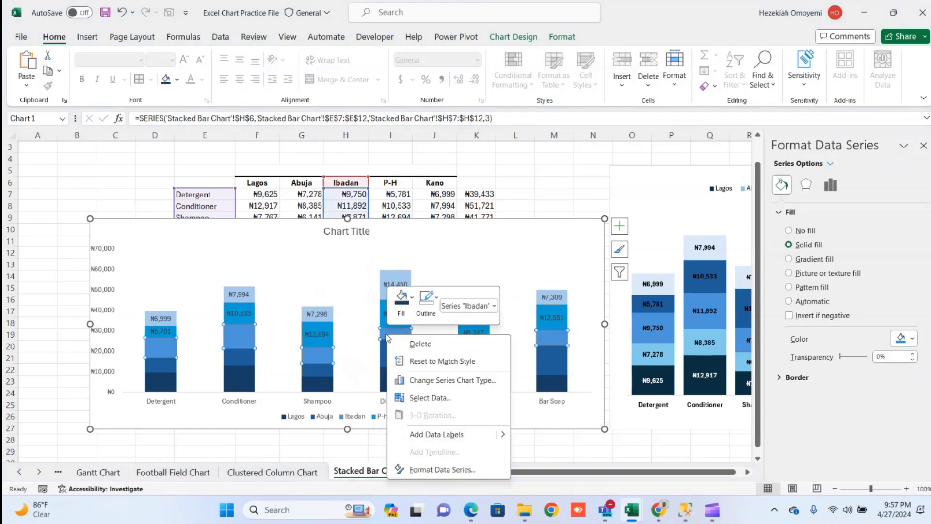
pyautogui.click(437, 435)
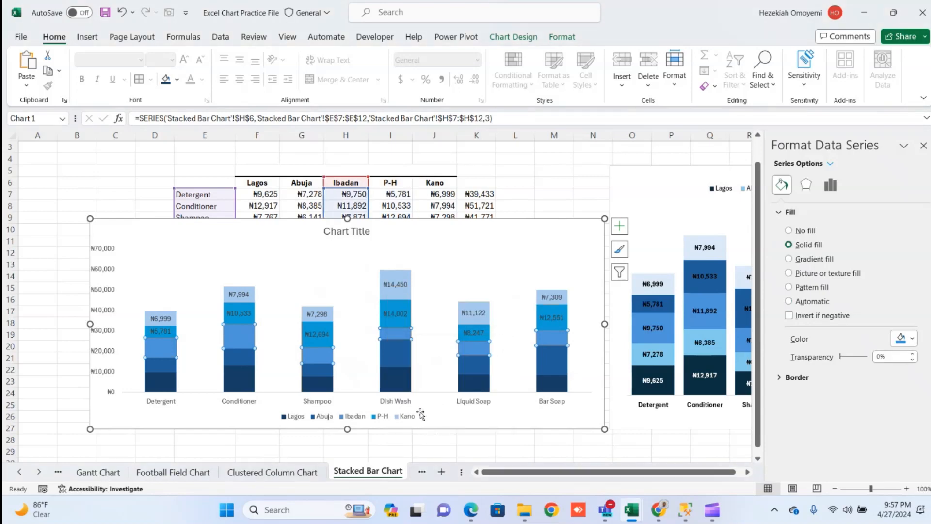
pyautogui.click(393, 361)
pyautogui.rightClick(393, 361)
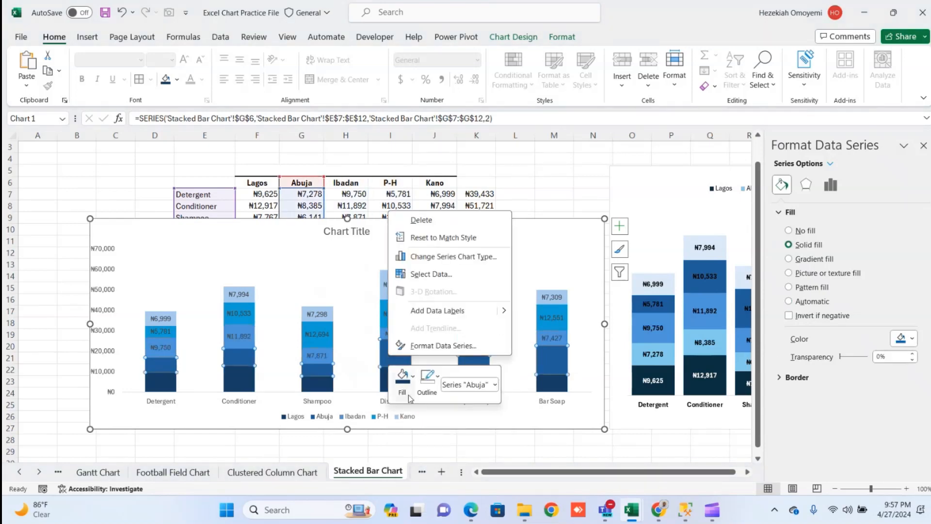
pyautogui.click(427, 316)
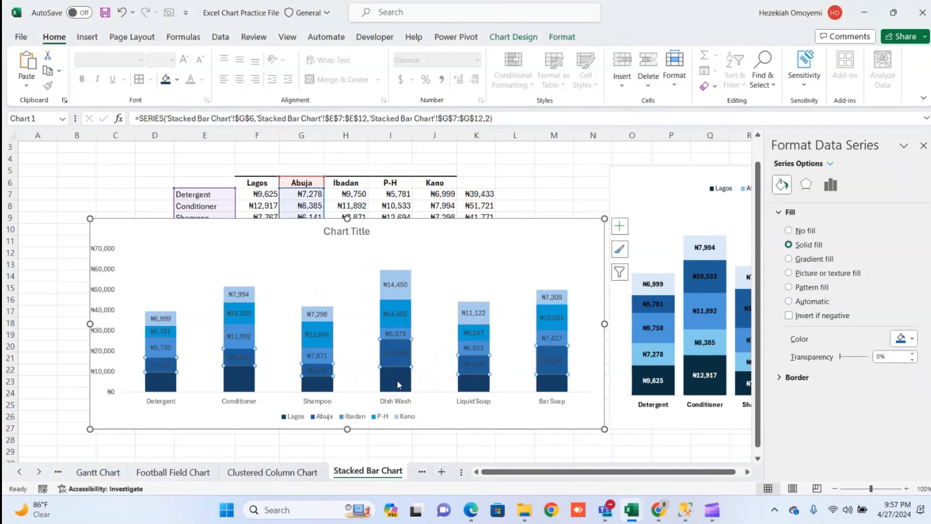
# Add data labels to the Lagos series at the base of the columns
pyautogui.click(403, 384)
pyautogui.rightClick(402, 384)
pyautogui.click(430, 342)
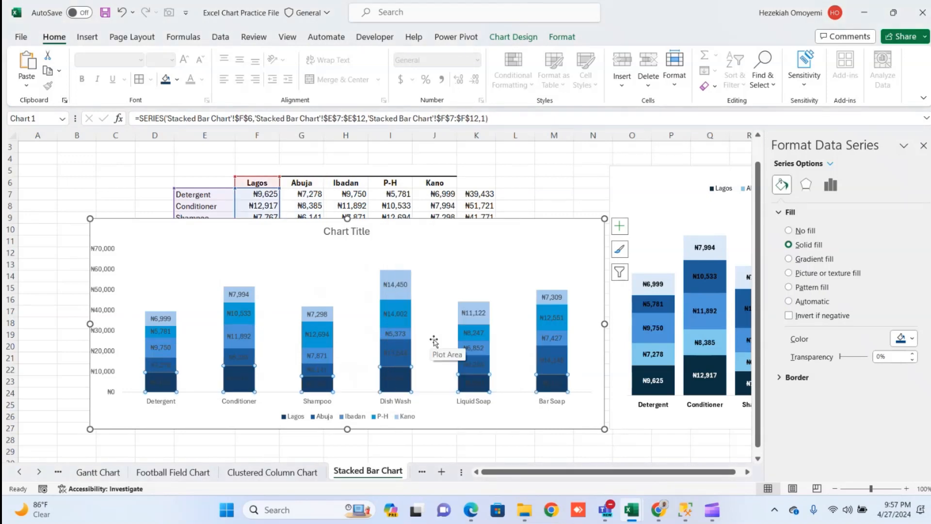
# Make the Lagos data labels white and bold, and close the label formatting settings
pyautogui.click(397, 380)
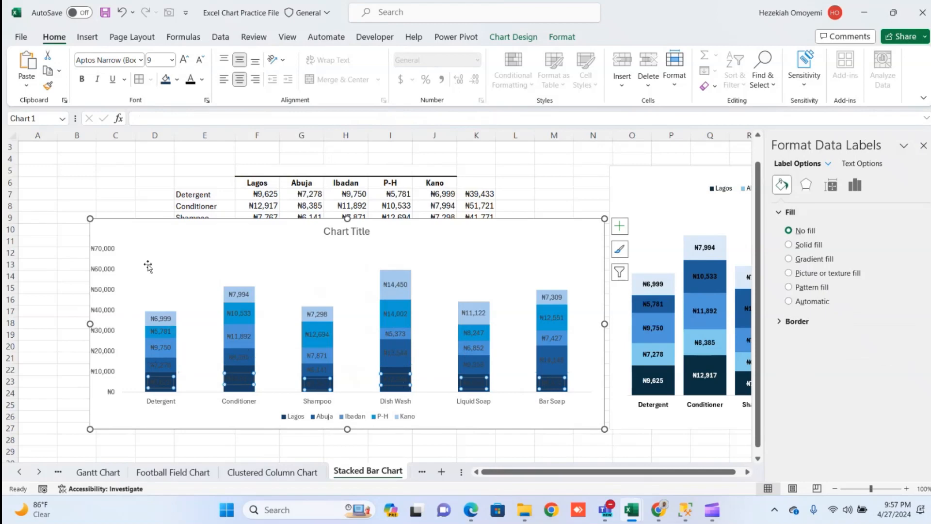
pyautogui.click(201, 79)
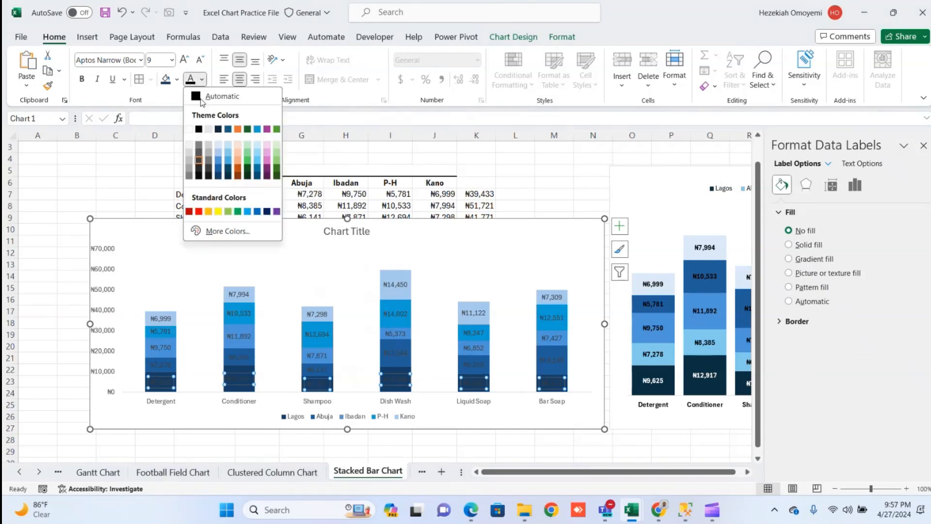
pyautogui.click(191, 132)
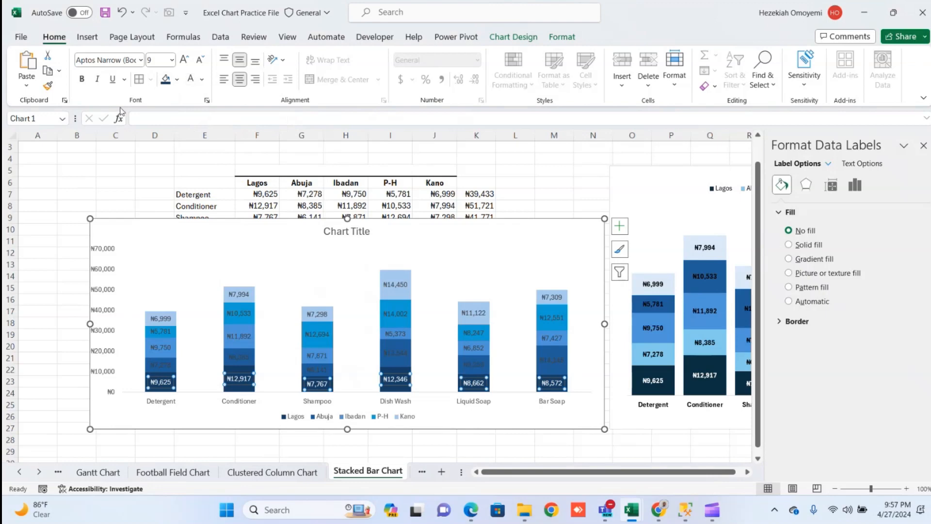
pyautogui.click(82, 80)
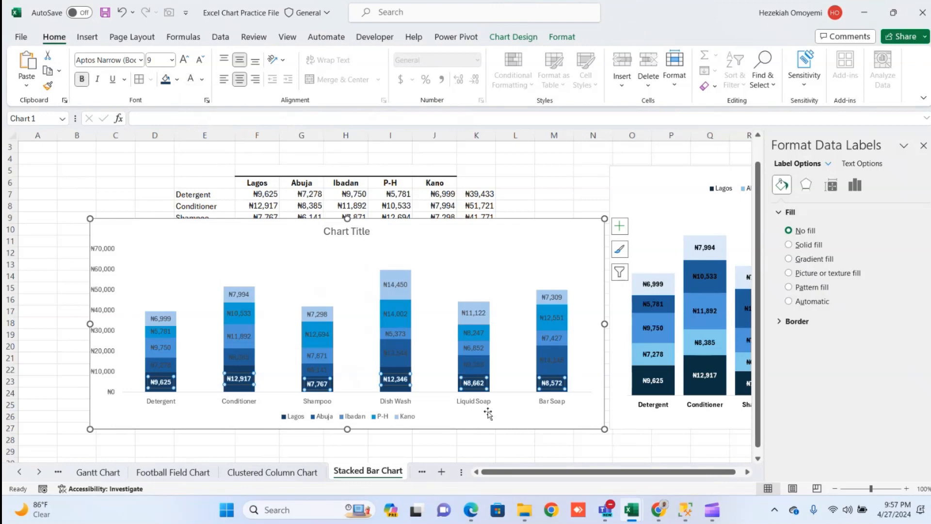
pyautogui.click(923, 146)
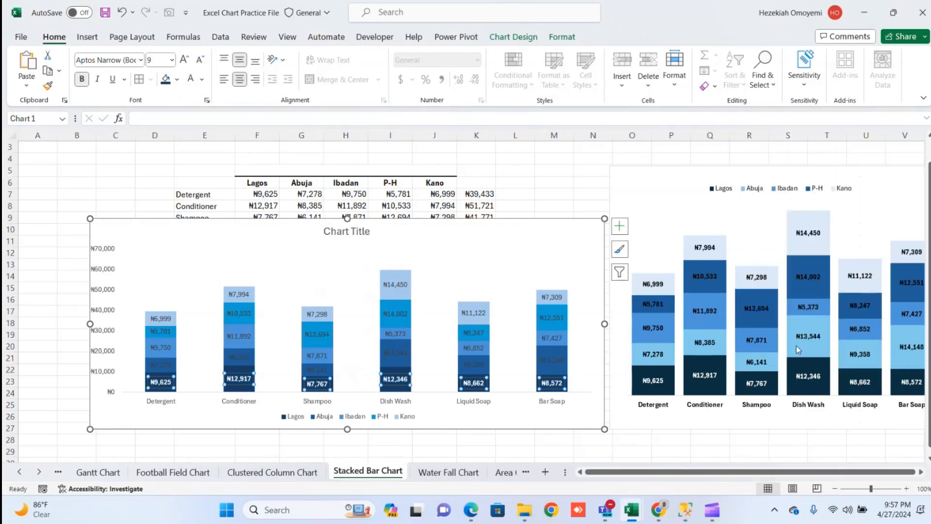
# Widen the stacked column chart up to the edge of the example chart and delete its vertical value axis
pyautogui.moveTo(605, 325)
pyautogui.mouseDown()
pyautogui.moveTo(552, 333)
pyautogui.moveTo(614, 324)
pyautogui.mouseUp()
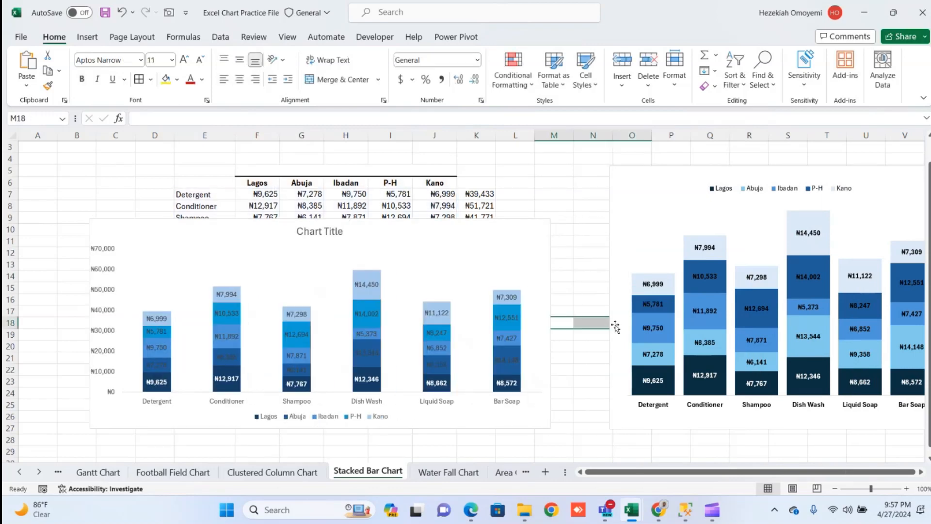
pyautogui.click(549, 321)
pyautogui.moveTo(550, 324); pyautogui.dragTo(610, 324)
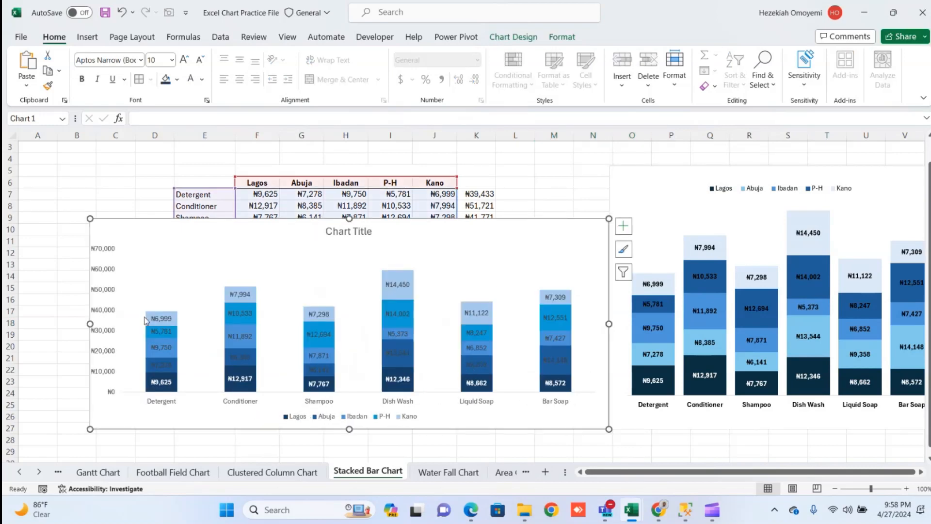
pyautogui.click(109, 272)
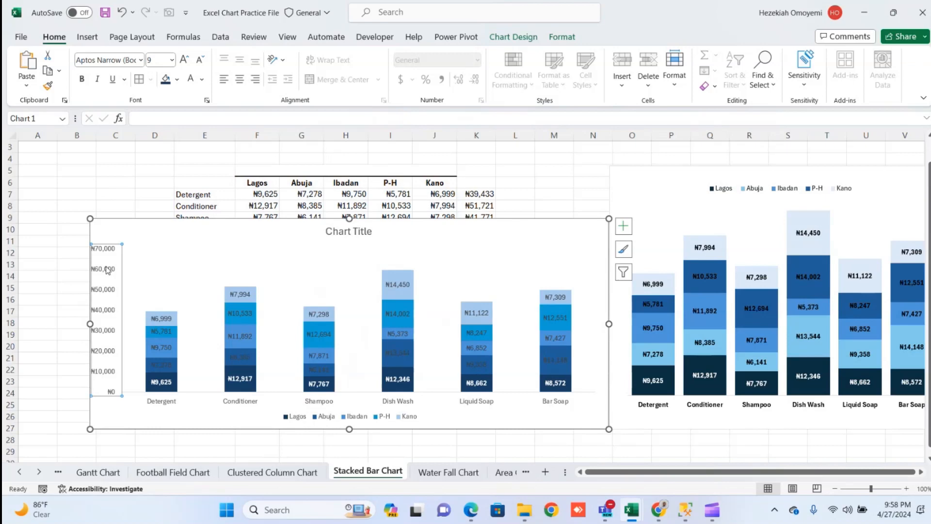
pyautogui.press('Delete')
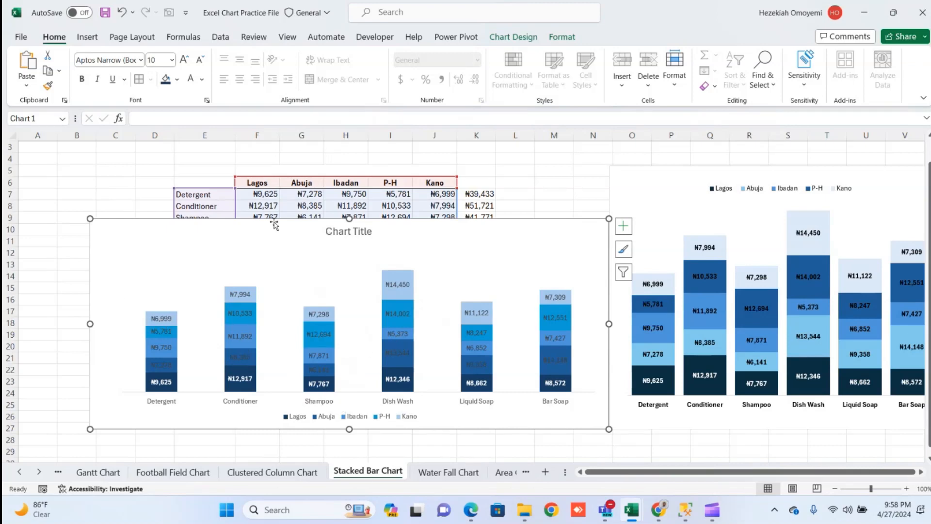
# Move the stacked column chart down so its upper edge starts at row 12, and delete its chart title
pyautogui.moveTo(274, 224); pyautogui.dragTo(267, 276)
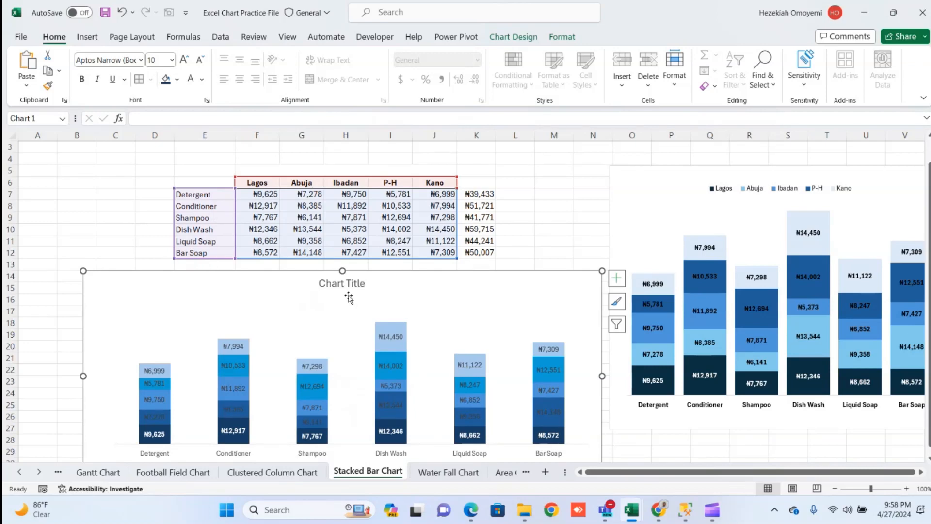
pyautogui.moveTo(404, 281); pyautogui.dragTo(439, 227)
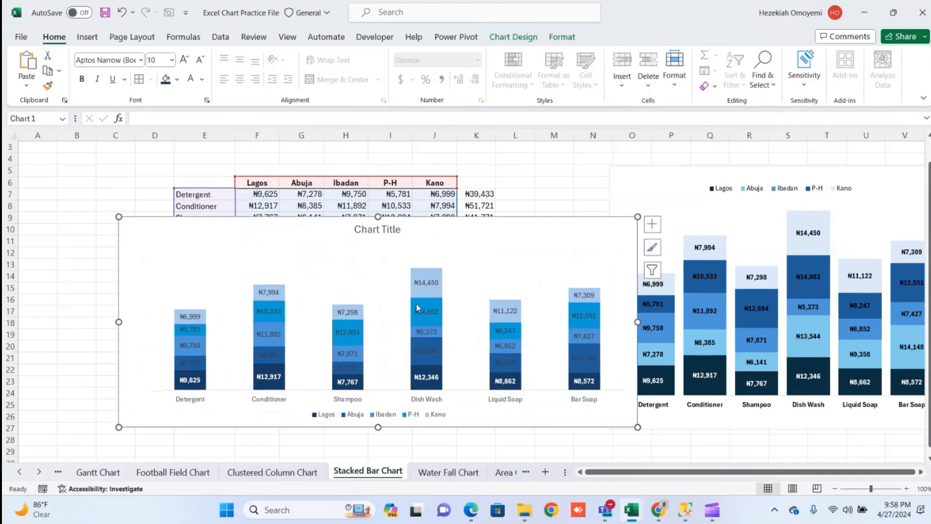
pyautogui.moveTo(379, 233); pyautogui.dragTo(356, 261)
pyautogui.press('Delete')
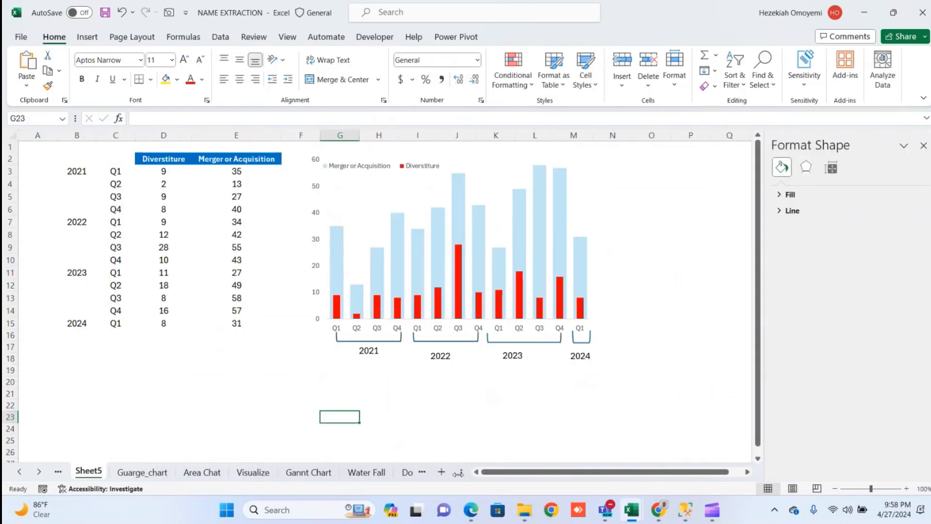
# In the NAME EXTRACTION workbook, bring up the Heap Map sheet and close the Format Shape settings
pyautogui.click(411, 449)
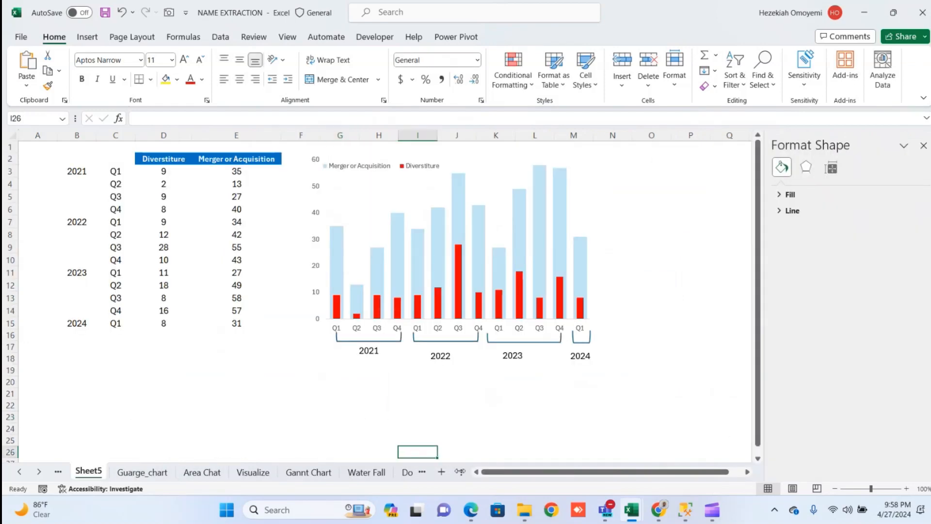
pyautogui.moveTo(460, 471); pyautogui.dragTo(463, 480)
pyautogui.click(410, 472)
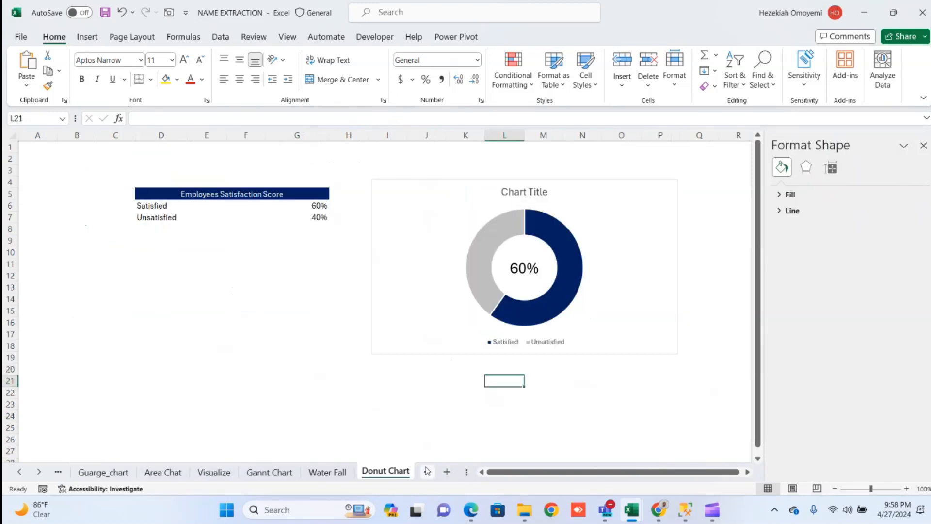
pyautogui.click(428, 472)
pyautogui.click(428, 472)
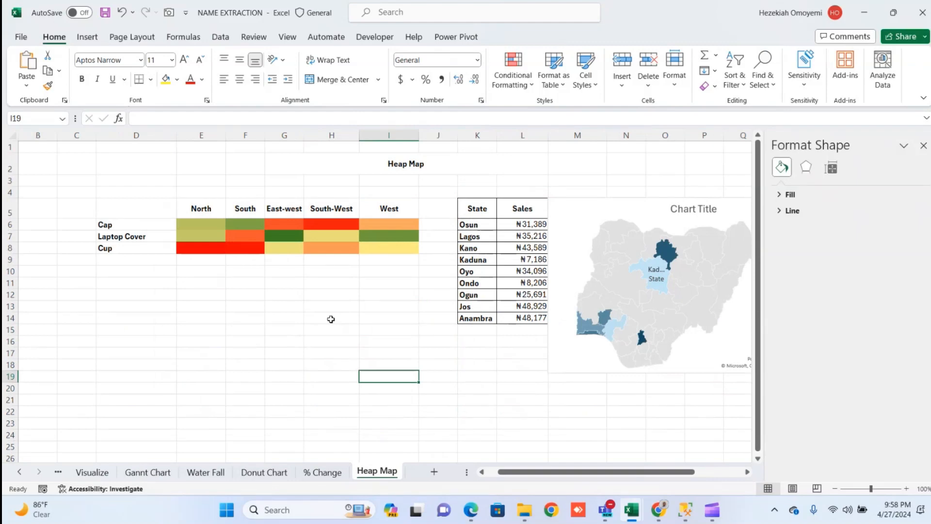
pyautogui.click(924, 145)
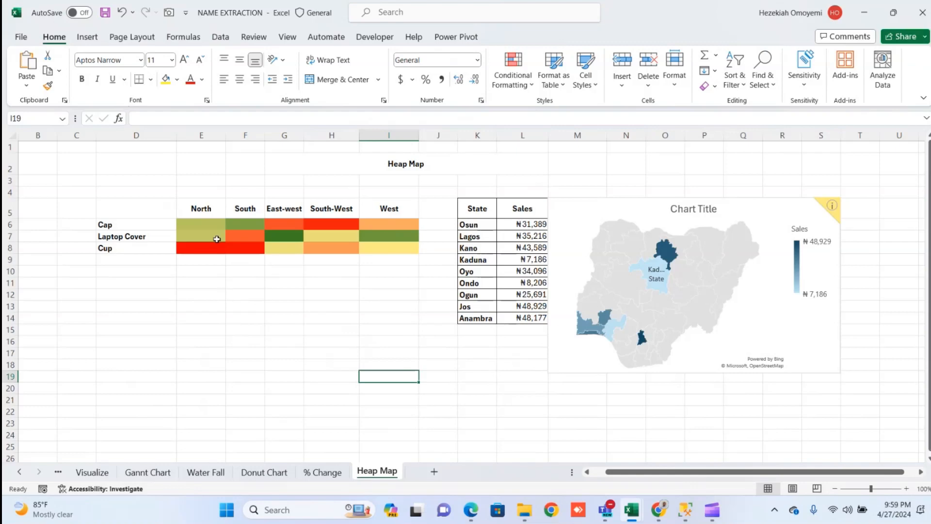
# Inspect the values behind heat map cells E6, G7 and F6, and move the map chart away from the state sales table
pyautogui.click(223, 298)
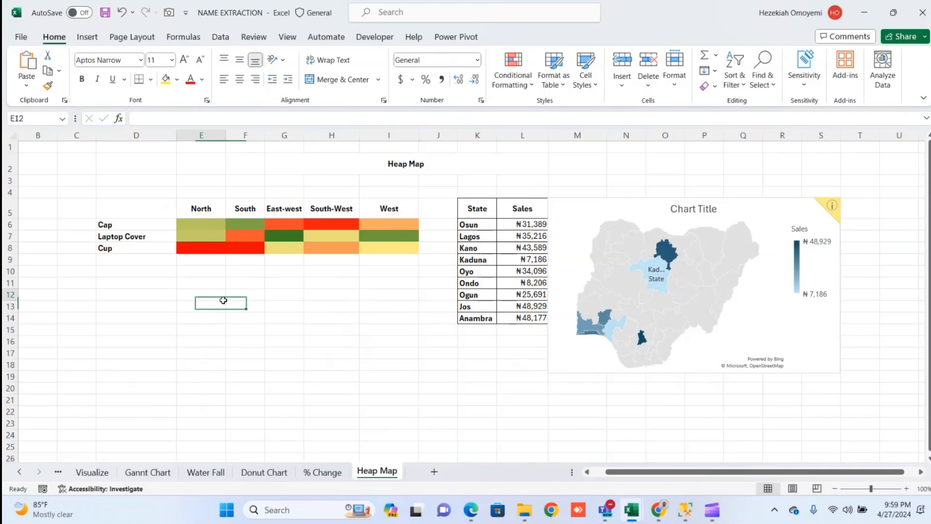
pyautogui.click(213, 220)
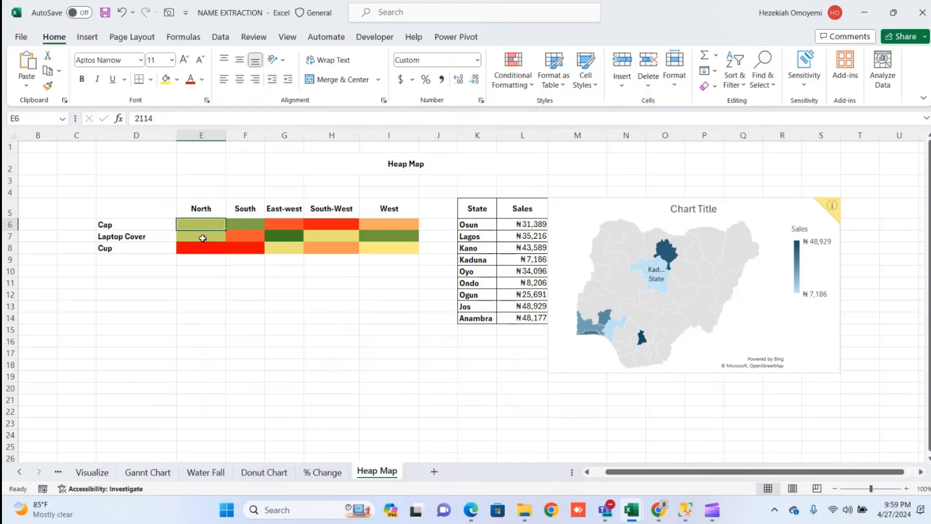
pyautogui.click(282, 237)
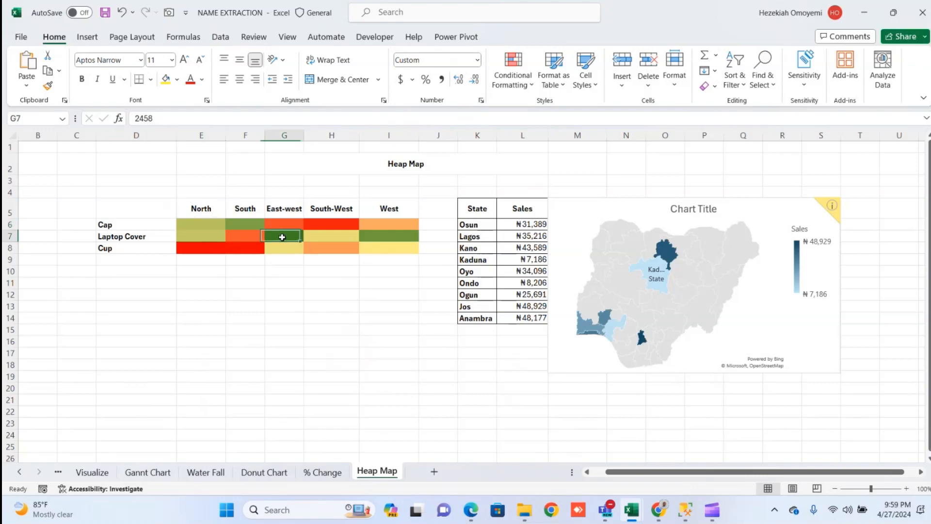
pyautogui.click(239, 311)
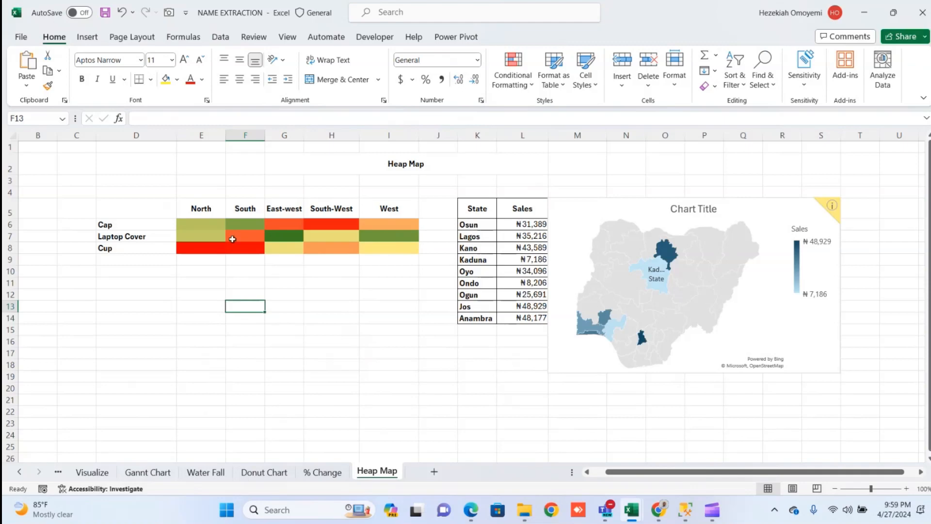
pyautogui.click(218, 225)
pyautogui.click(234, 222)
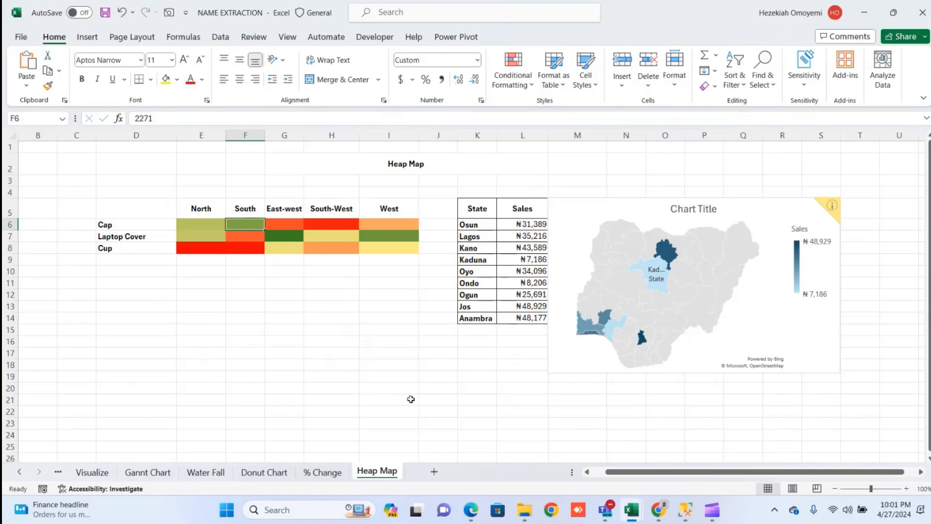
pyautogui.moveTo(567, 205); pyautogui.dragTo(610, 189)
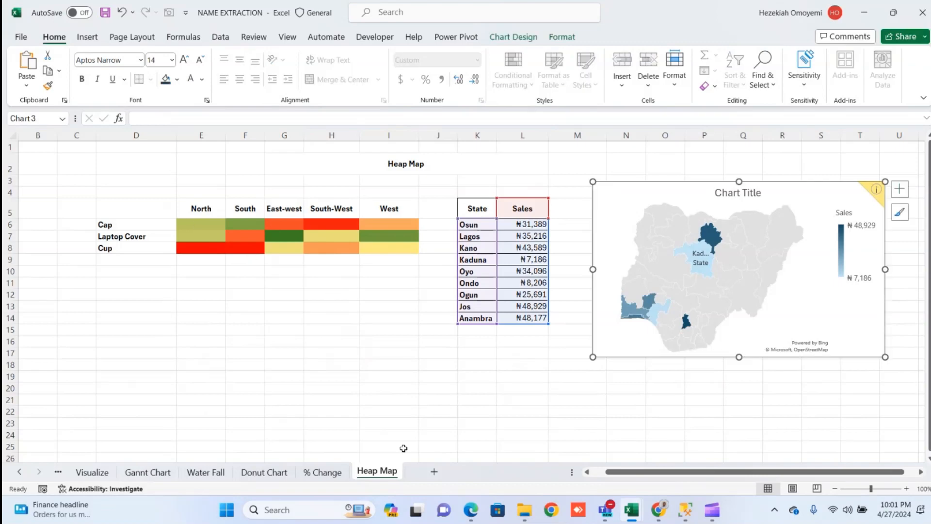
# Return to the Excel Chart Practice File, add a worksheet named Heat Map after Stacked Bar Chart, and select cell F7
pyautogui.hotkey('alt', 'Tab')
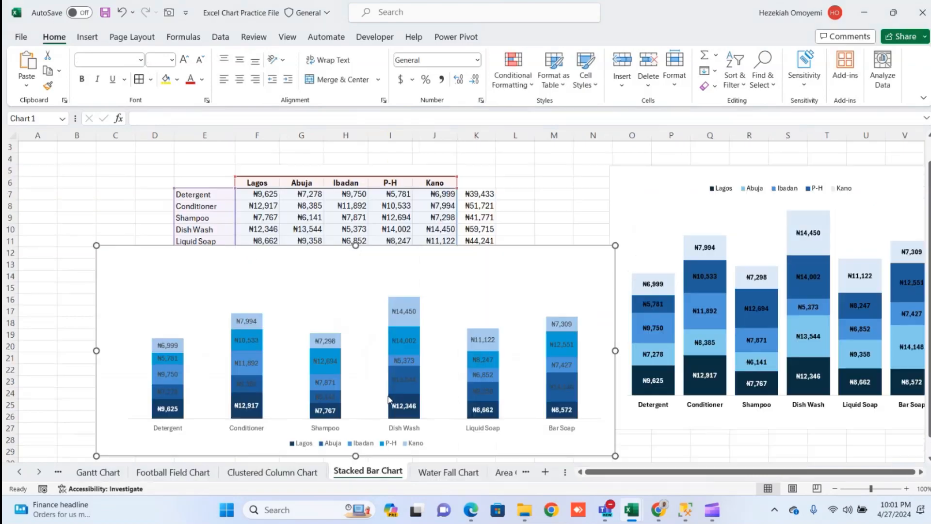
pyautogui.click(710, 444)
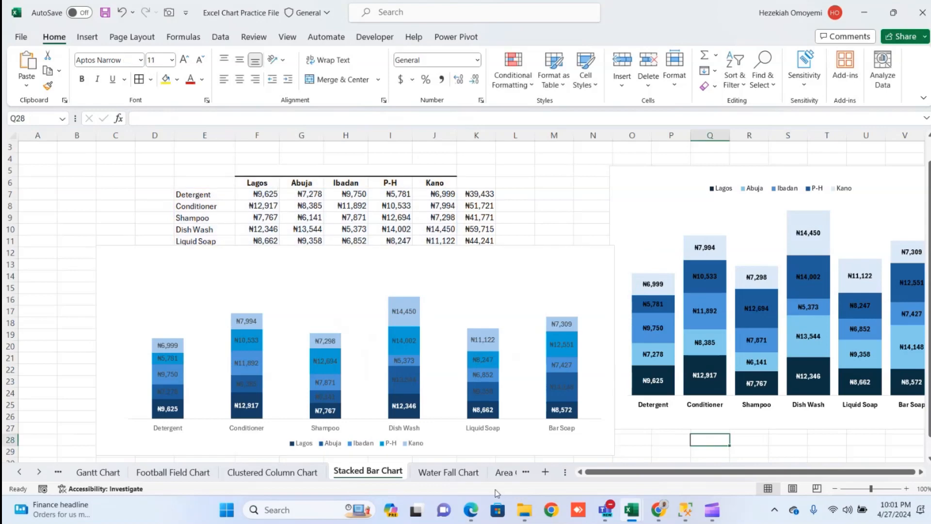
pyautogui.click(545, 474)
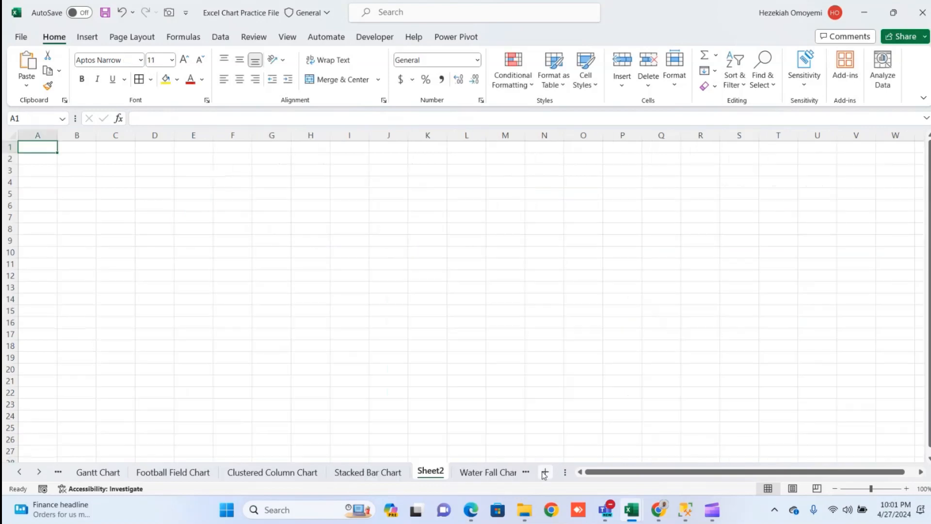
pyautogui.doubleClick(431, 471)
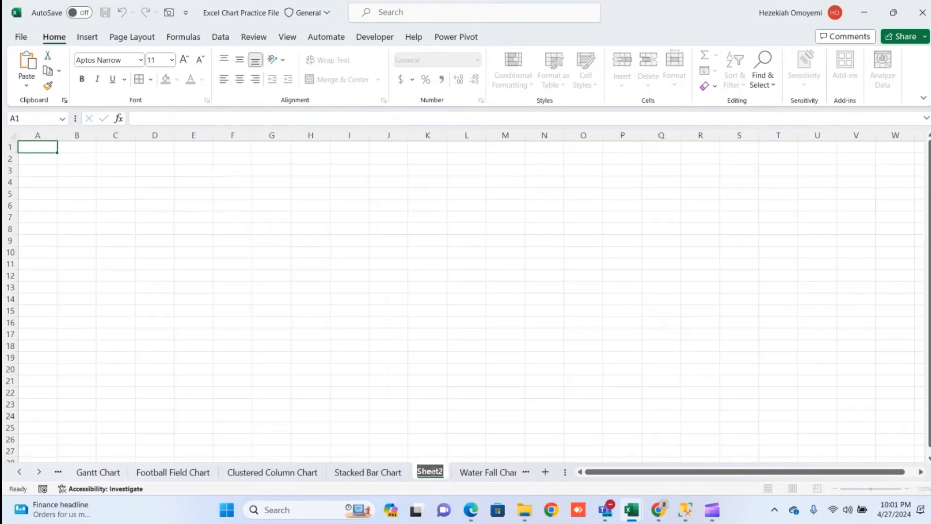
pyautogui.write('Heat Map')
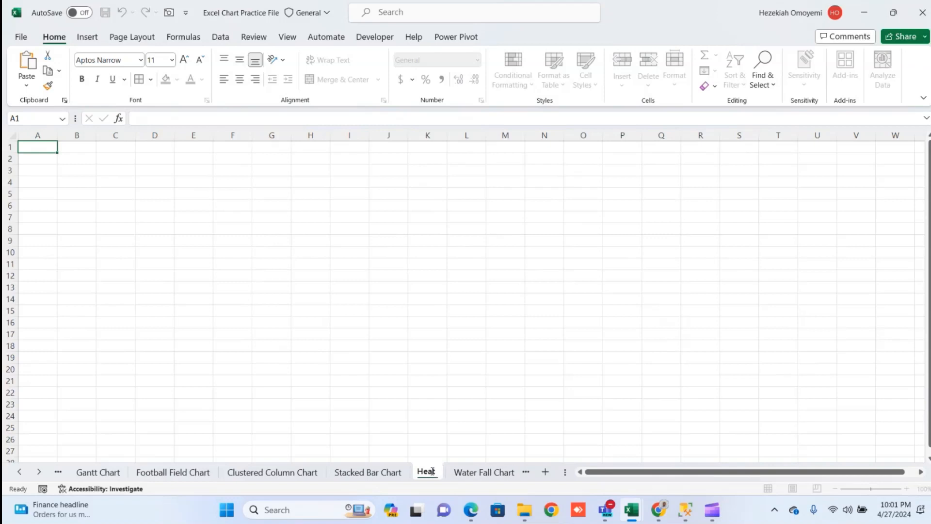
pyautogui.press('Return')
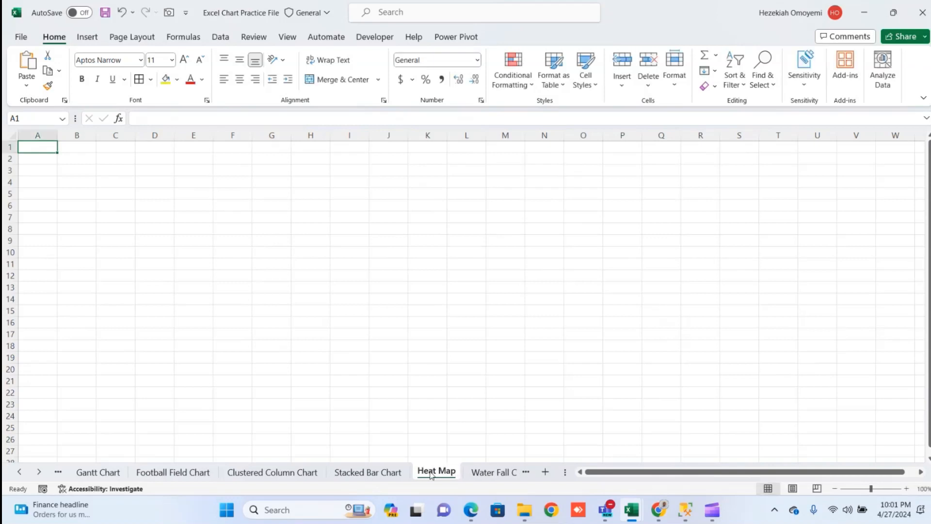
pyautogui.click(237, 219)
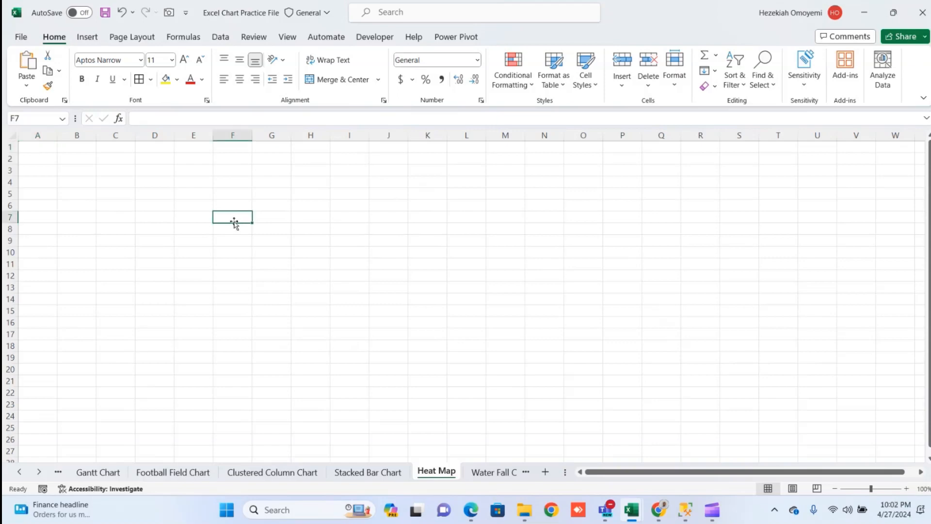
# Review the product labels and region headers of the example heat map in the NAME EXTRACTION workbook
pyautogui.hotkey('alt', 'Tab')
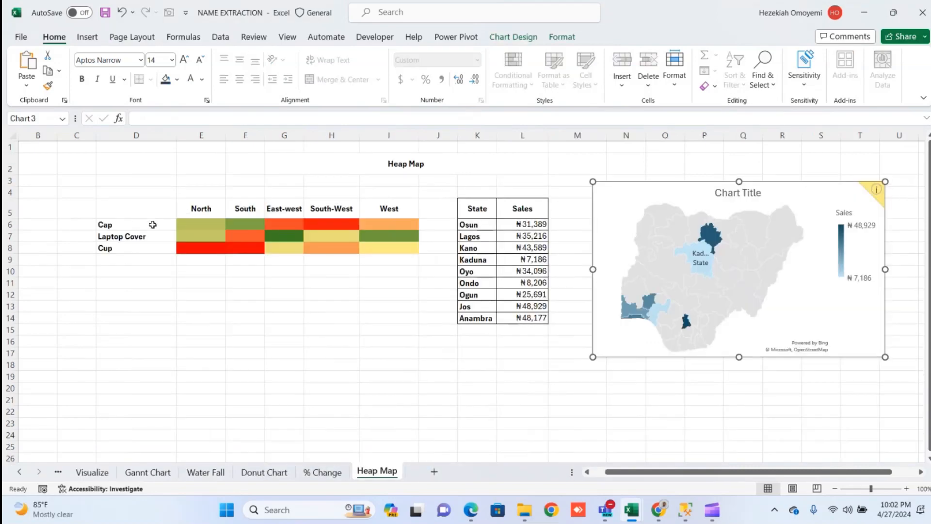
pyautogui.moveTo(153, 224); pyautogui.dragTo(153, 247)
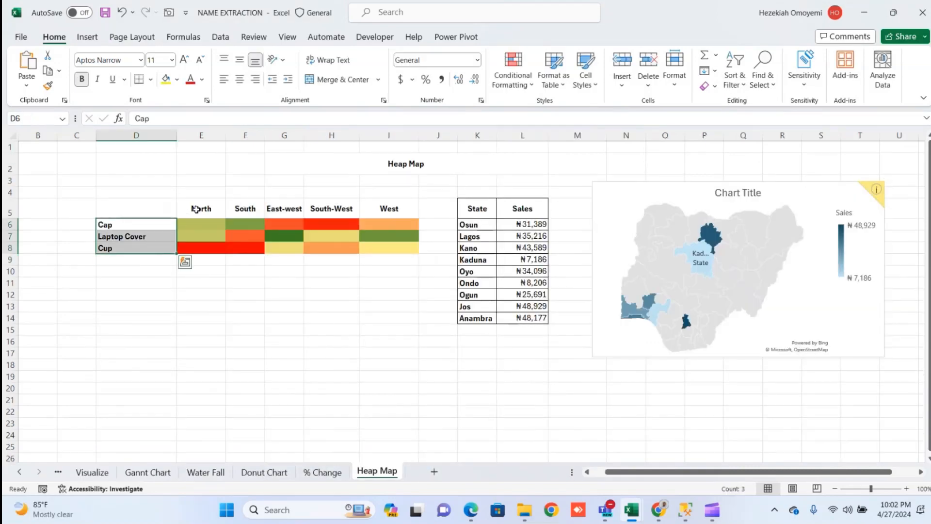
pyautogui.moveTo(201, 209); pyautogui.dragTo(401, 209)
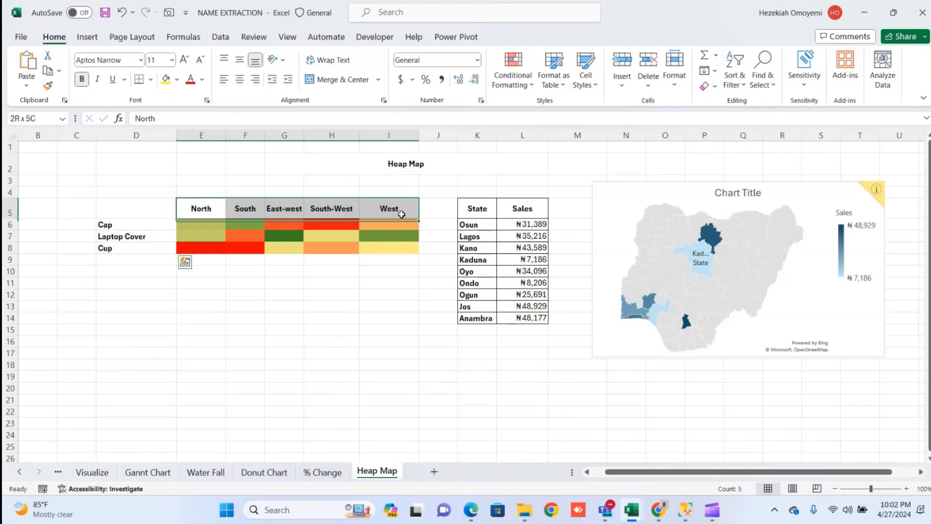
pyautogui.click(316, 304)
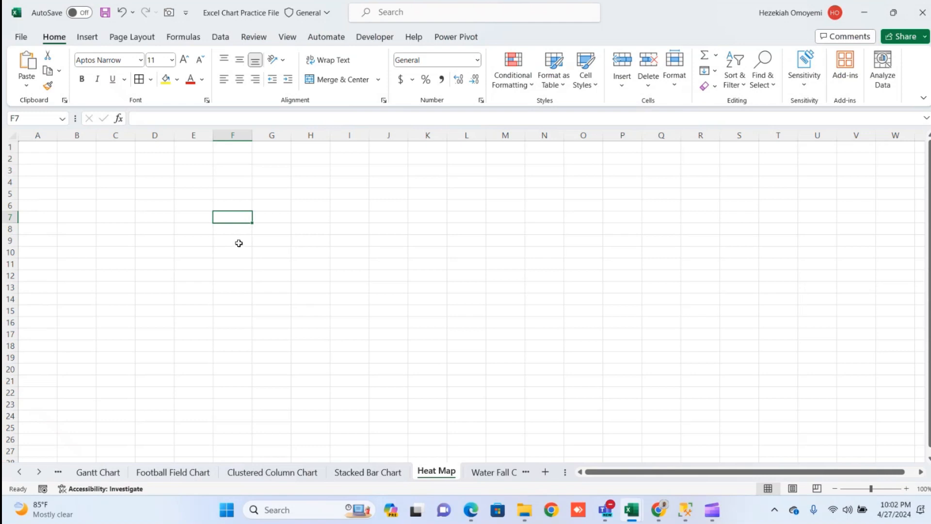
# In the practice file's Heat Map sheet, enter the product labels Cap in F7 and Laptop-Cover in F8
pyautogui.write('Cap')
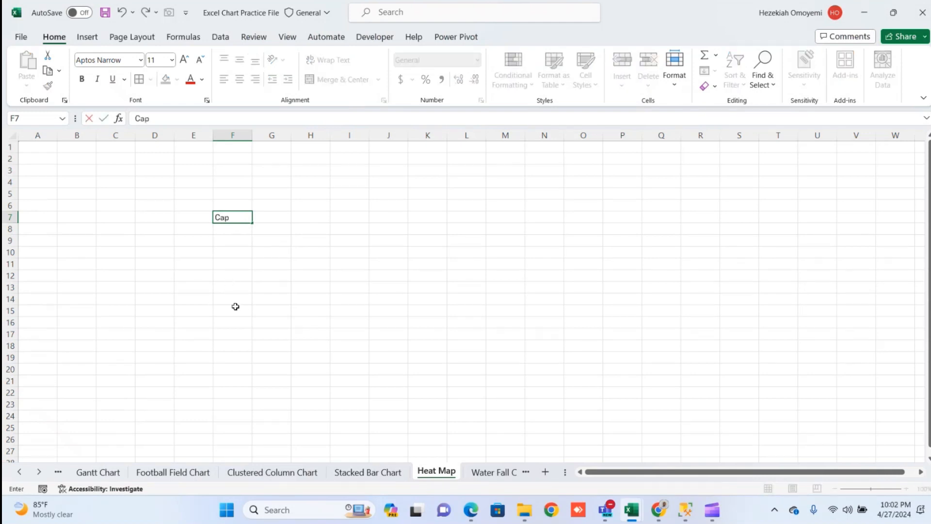
pyautogui.press('Return')
pyautogui.write('Laptop')
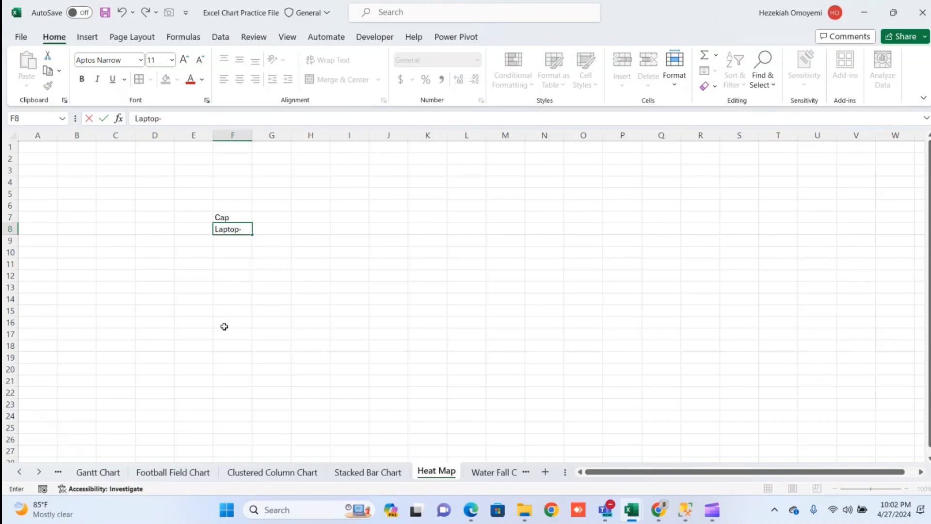
pyautogui.write('-Cover')
pyautogui.press('Return')
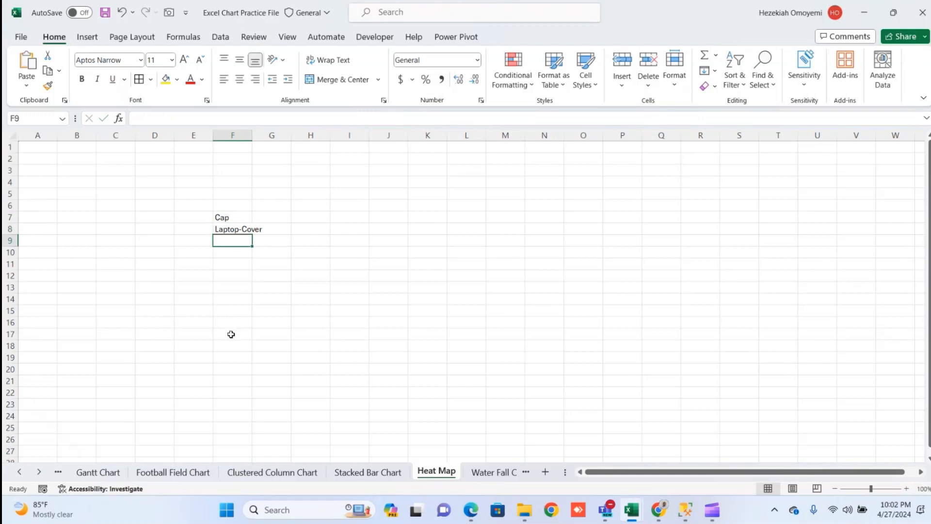
pyautogui.write('Byci')
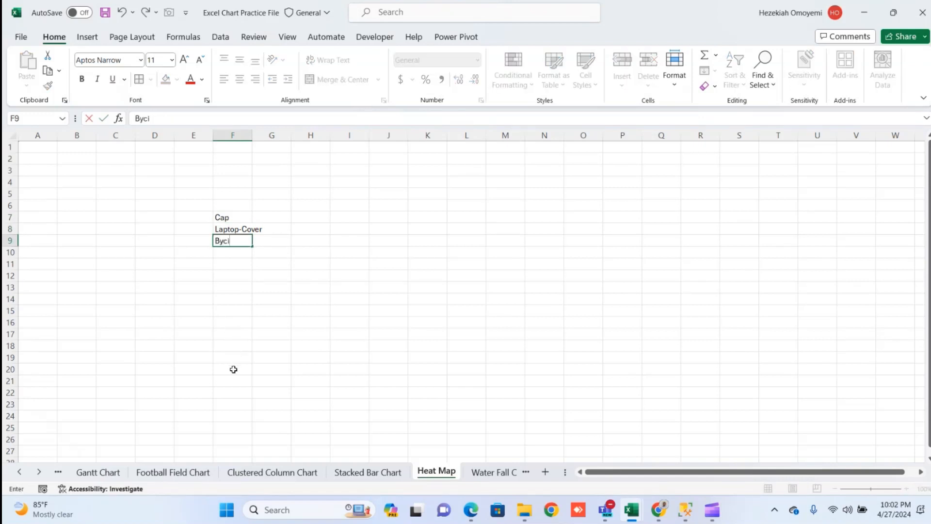
pyautogui.press('BackSpace')
pyautogui.press('BackSpace')
pyautogui.press('BackSpace')
pyautogui.press('BackSpace')
# Enter the product labels Mug in F9 and Sleve in F10
pyautogui.write('Mug')
pyautogui.press('Return')
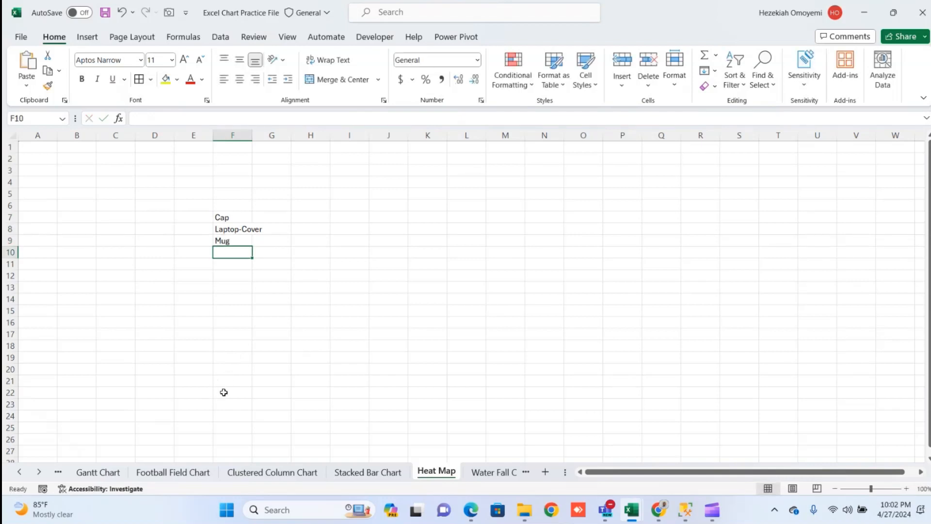
pyautogui.write('Sle')
pyautogui.write('ve')
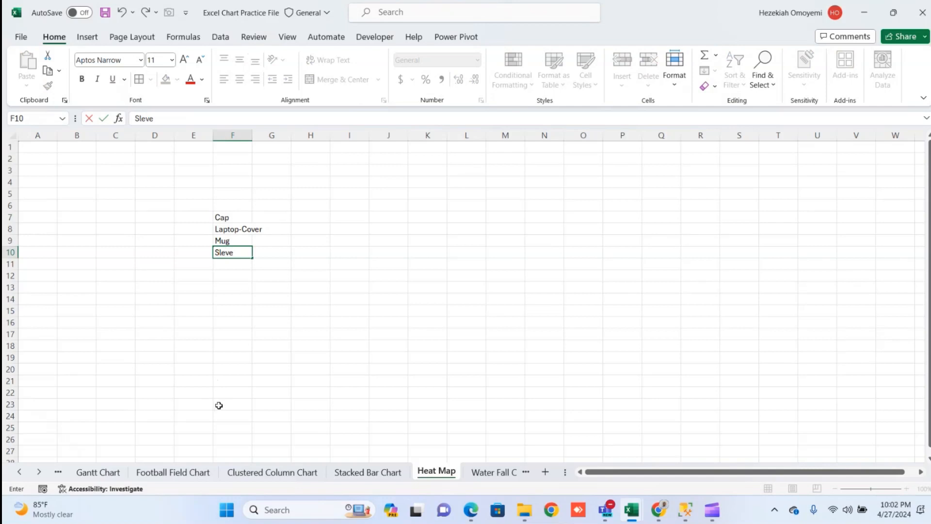
pyautogui.press('Return')
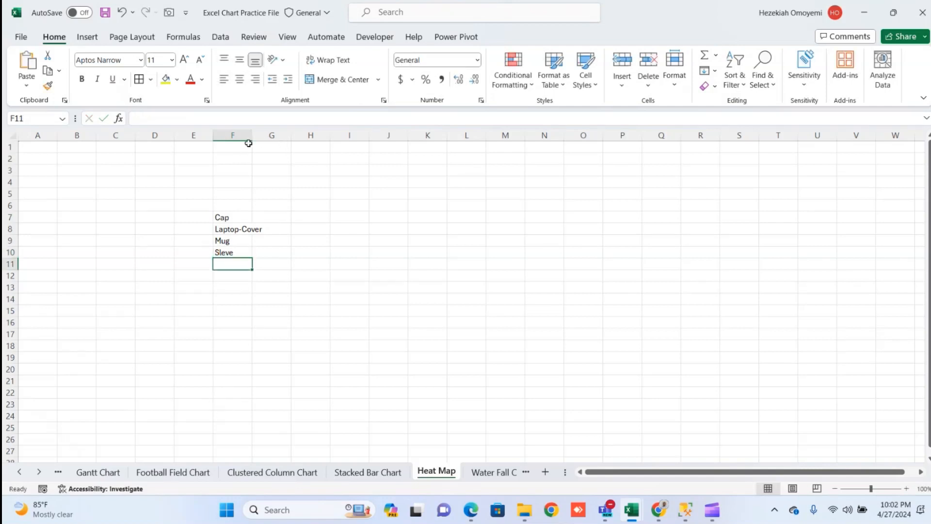
# Widen column F to fit its text and clear the product labels from F7:F10
pyautogui.moveTo(252, 136); pyautogui.dragTo(282, 139)
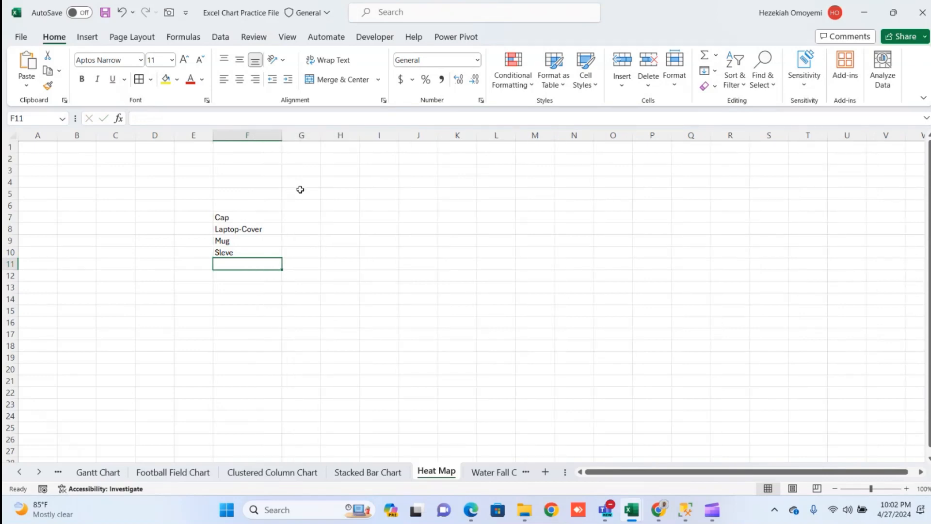
pyautogui.click(301, 204)
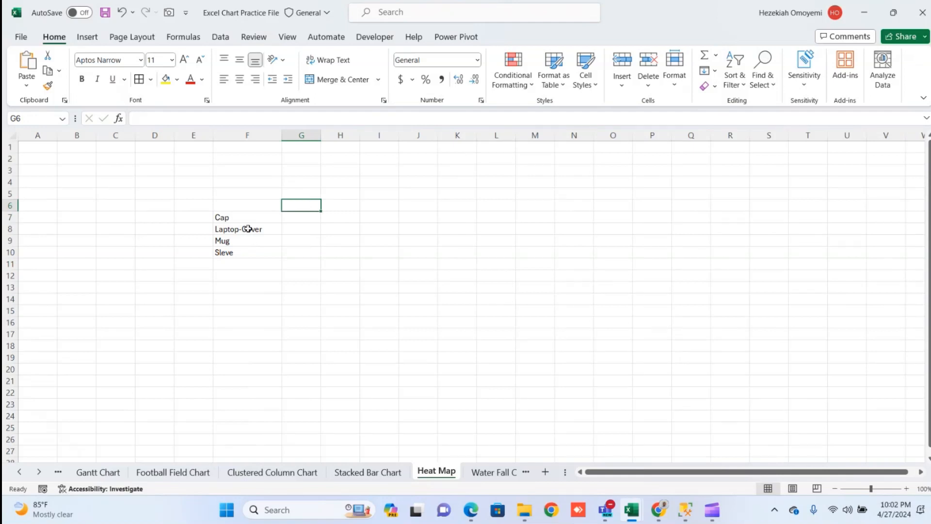
pyautogui.moveTo(249, 217); pyautogui.dragTo(276, 264)
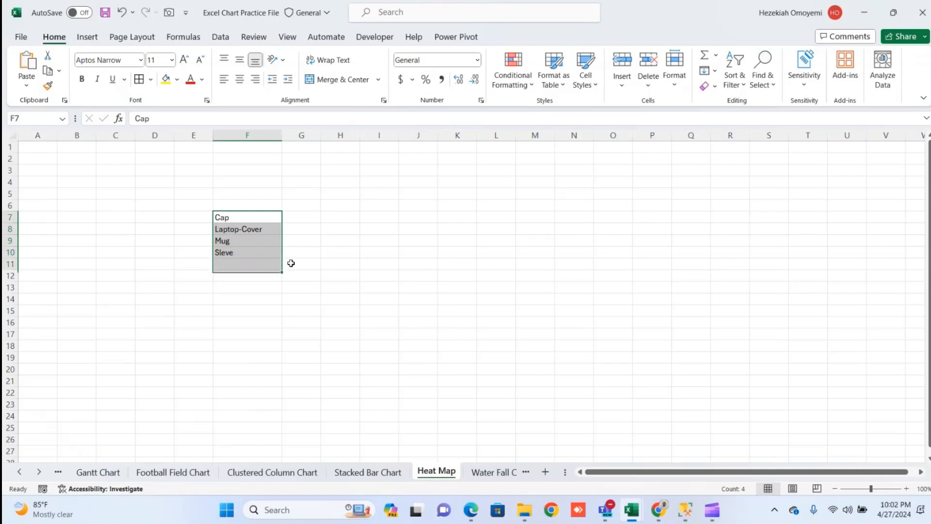
pyautogui.click(296, 218)
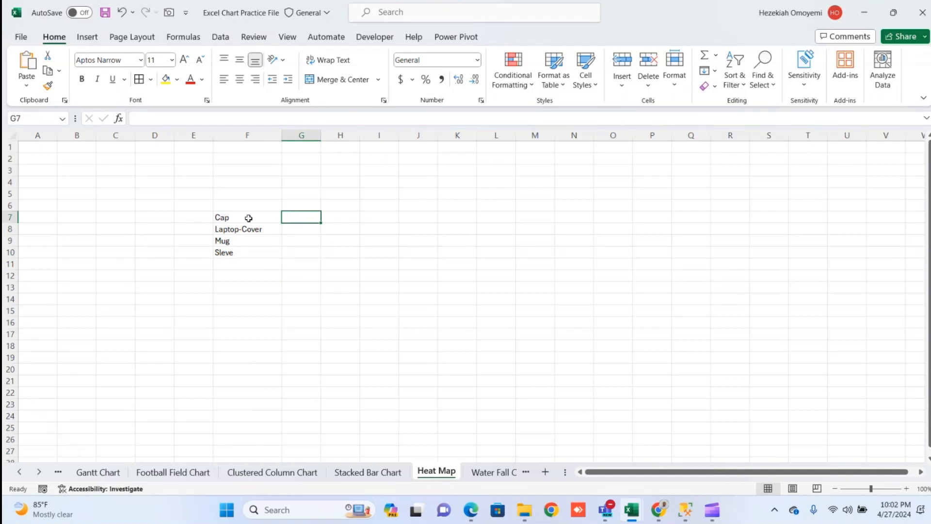
pyautogui.moveTo(256, 217); pyautogui.dragTo(256, 244)
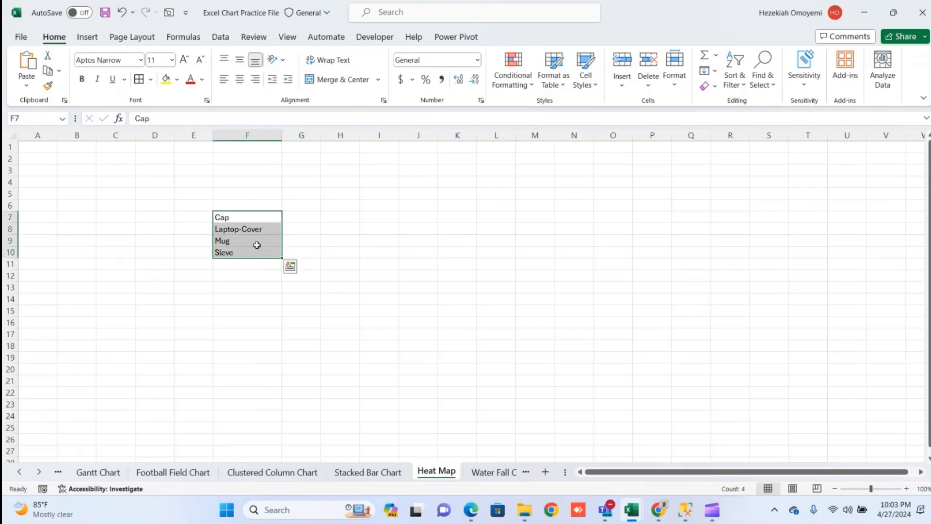
pyautogui.press('Delete')
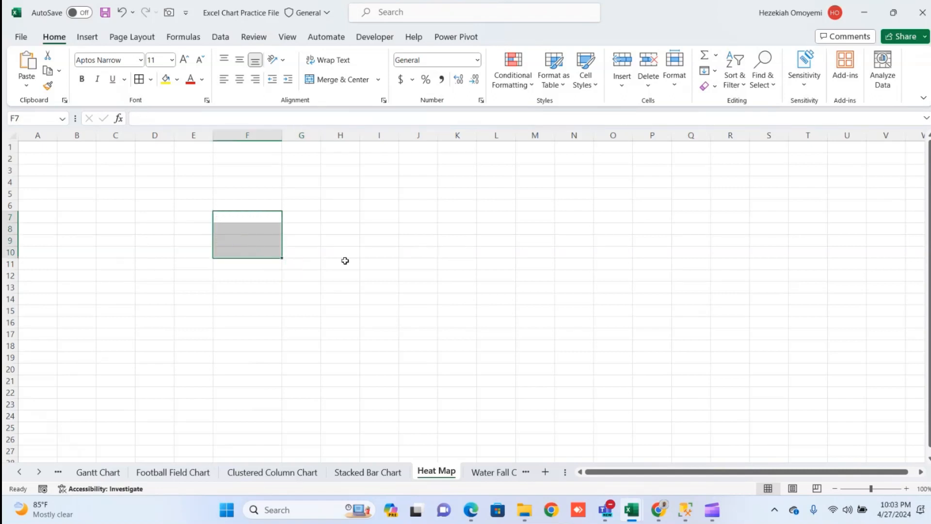
# Enter the region labels South in F7 and North in F8
pyautogui.click(264, 219)
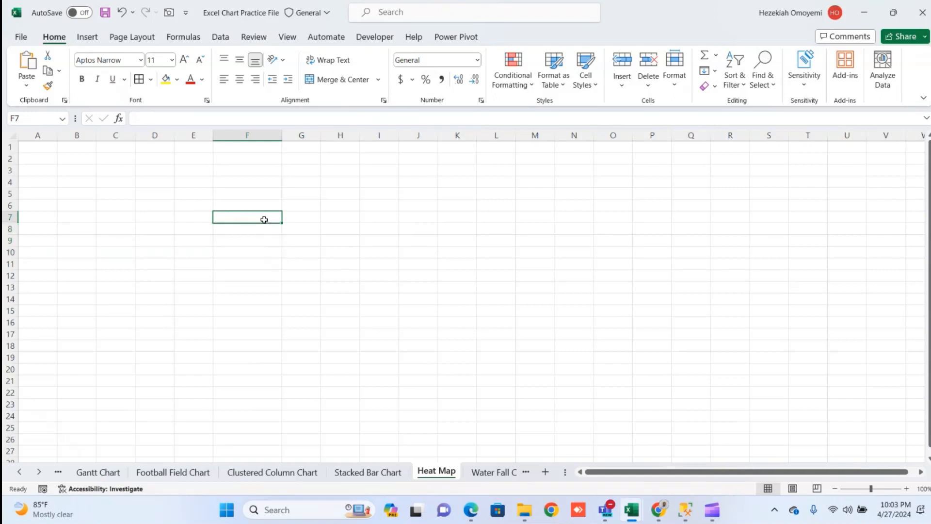
pyautogui.write('Sou')
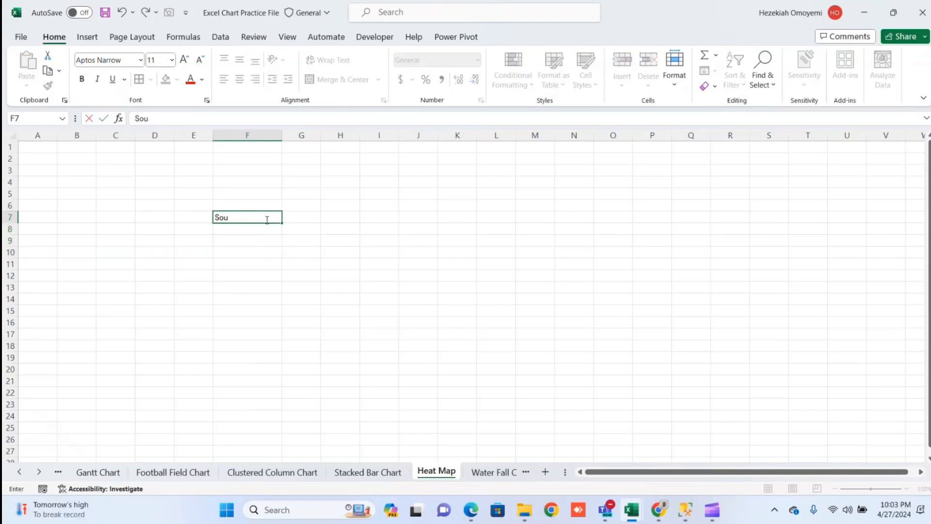
pyautogui.write('th')
pyautogui.press('Return')
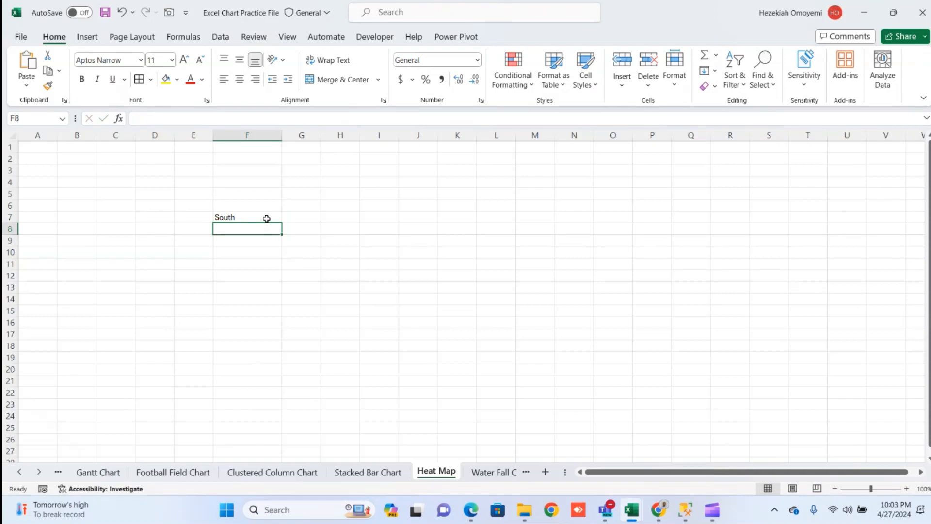
pyautogui.write('Noth')
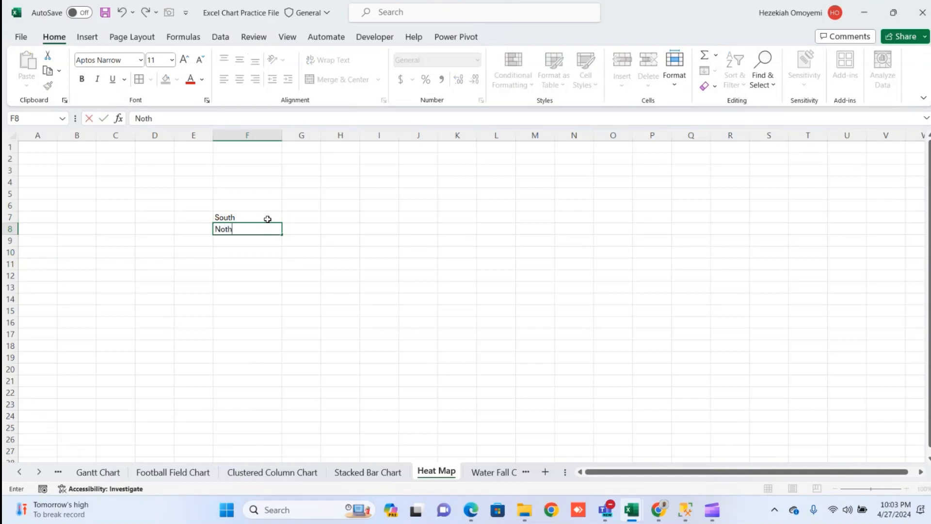
pyautogui.press('BackSpace')
pyautogui.press('BackSpace')
pyautogui.write('rth')
pyautogui.press('Return')
# Enter the region labels East in F9 and West in F10
pyautogui.write('E')
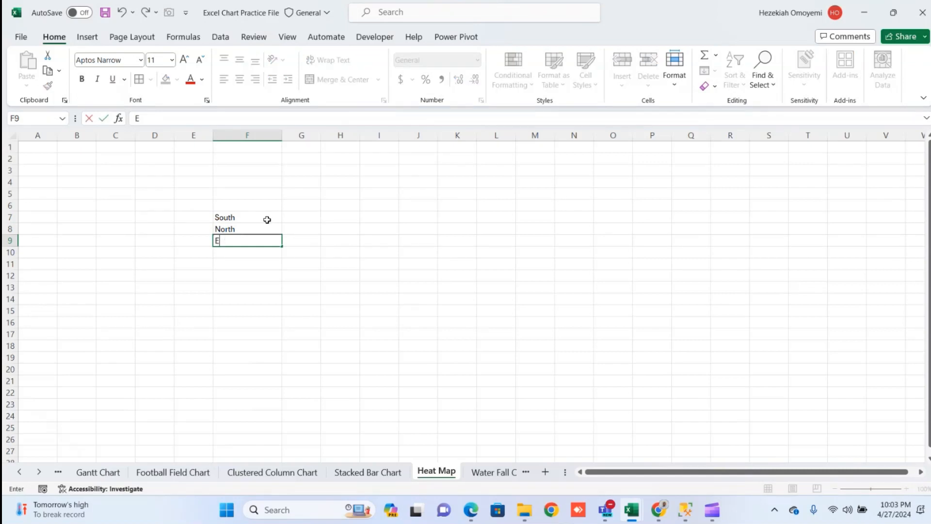
pyautogui.write('ast')
pyautogui.press('Return')
pyautogui.write('West')
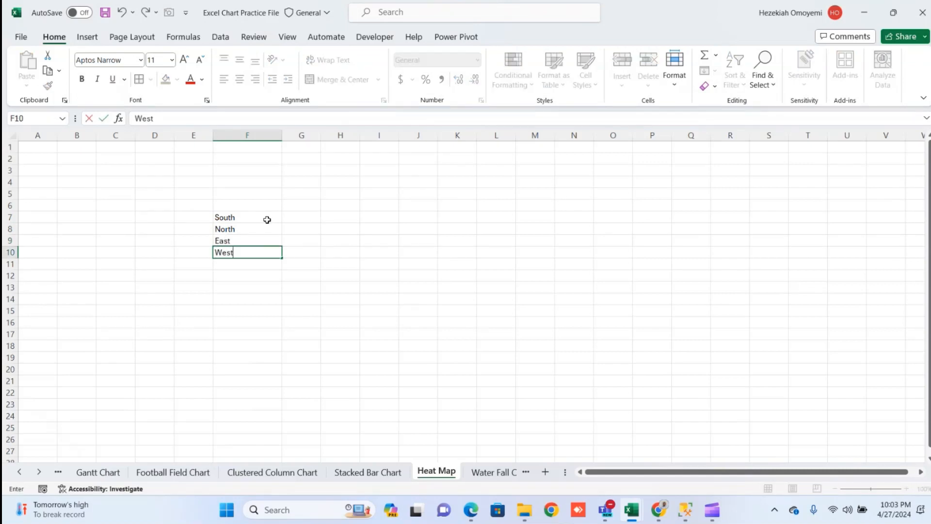
pyautogui.press('Return')
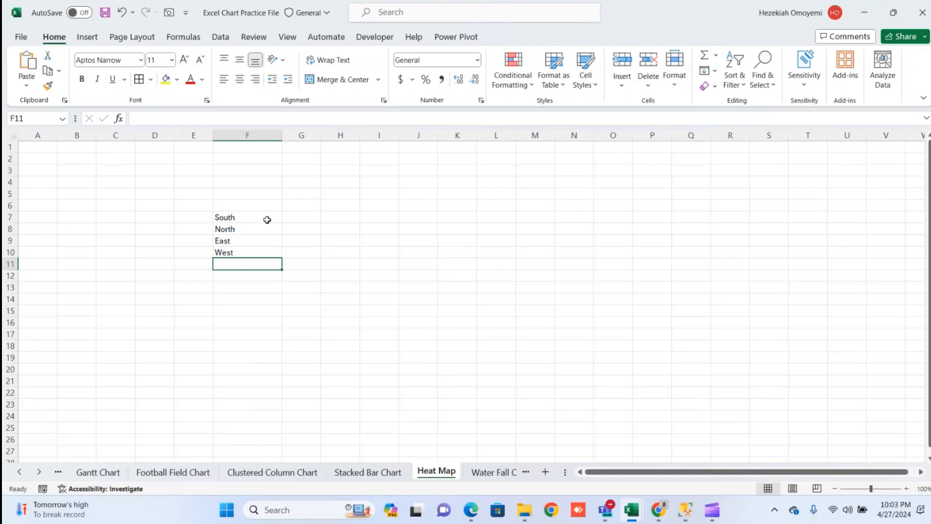
# Extend the region list with South-East in F11 and North-West in F12
pyautogui.write('South')
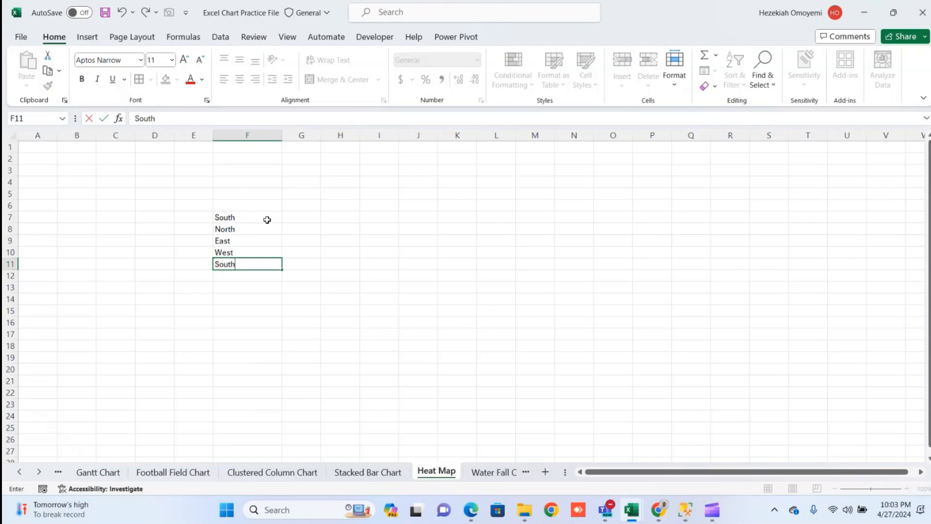
pyautogui.write('-East')
pyautogui.press('Return')
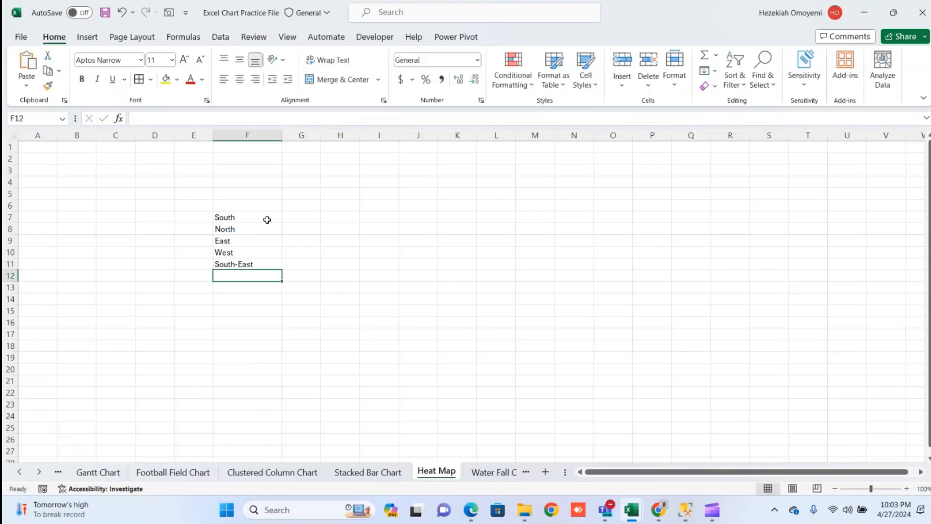
pyautogui.write('North')
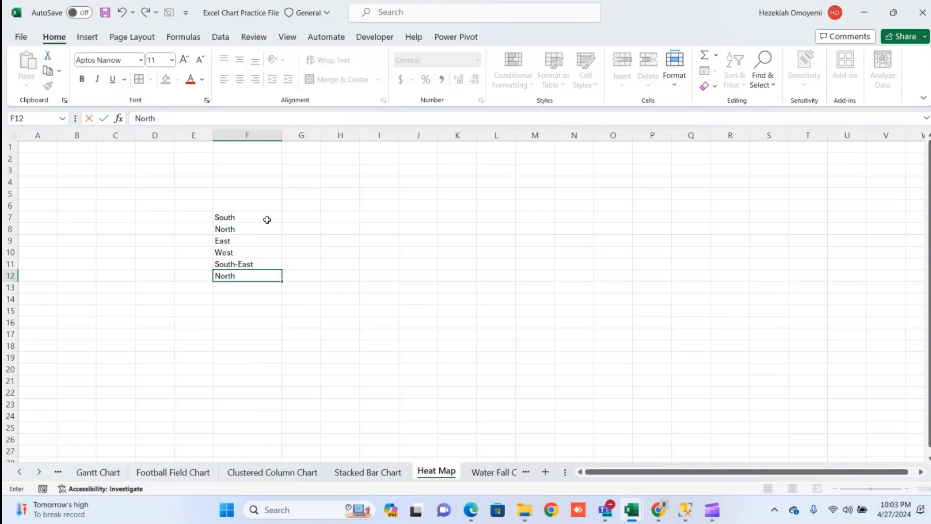
pyautogui.write('-West')
pyautogui.press('Return')
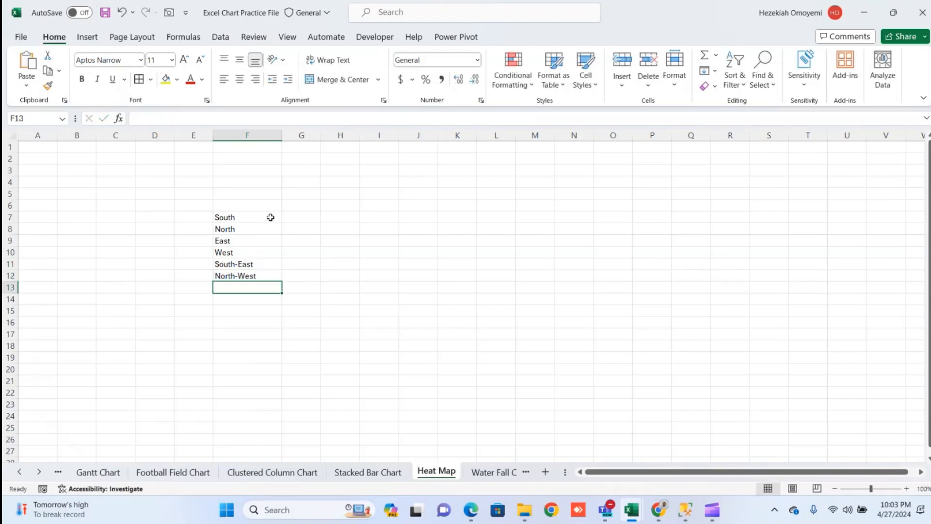
pyautogui.moveTo(267, 219); pyautogui.dragTo(270, 274)
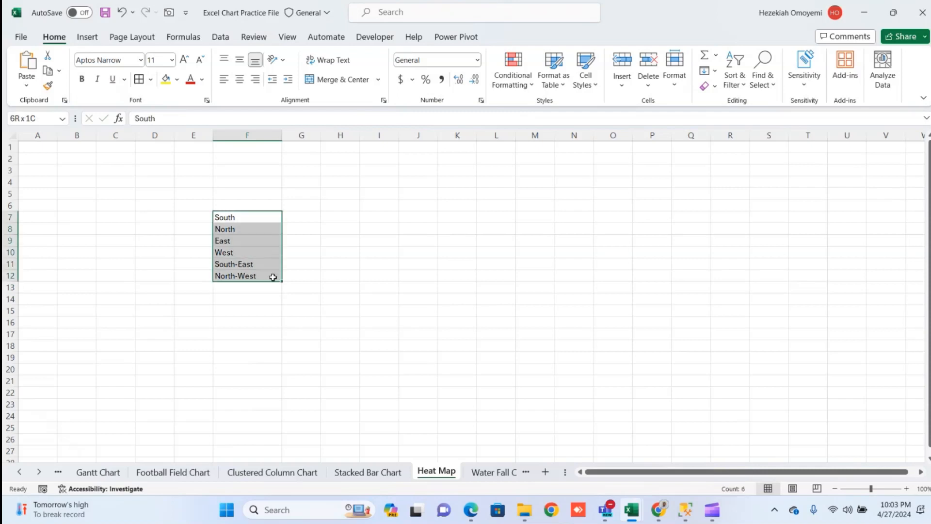
# Enter the month headers January, Feb and March in G6:I6 above the region rows
pyautogui.click(305, 206)
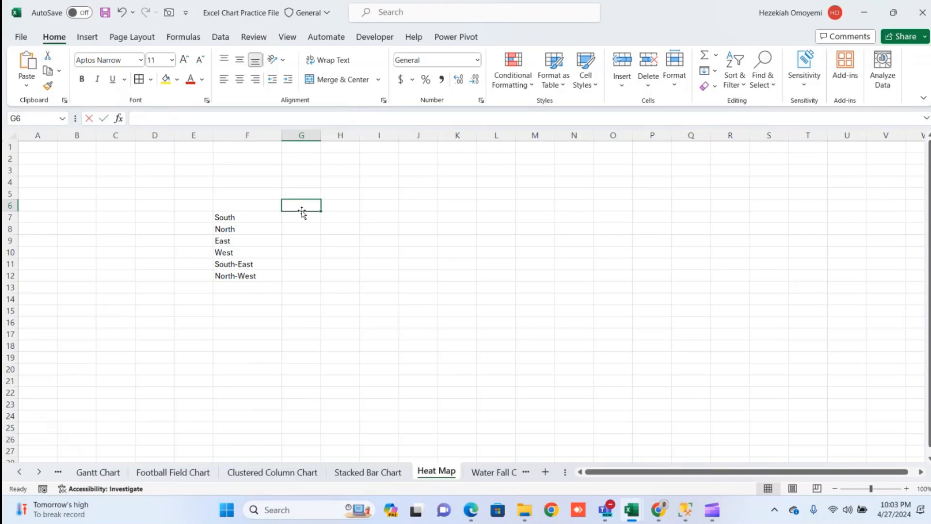
pyautogui.write('Jn')
pyautogui.press('BackSpace')
pyautogui.press('BackSpace')
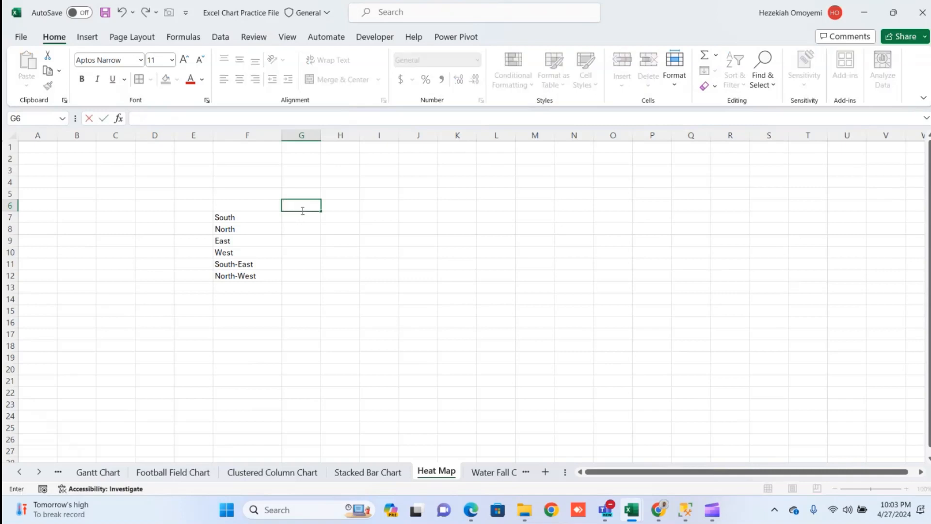
pyautogui.write('January')
pyautogui.press('Tab')
pyautogui.write('Fe')
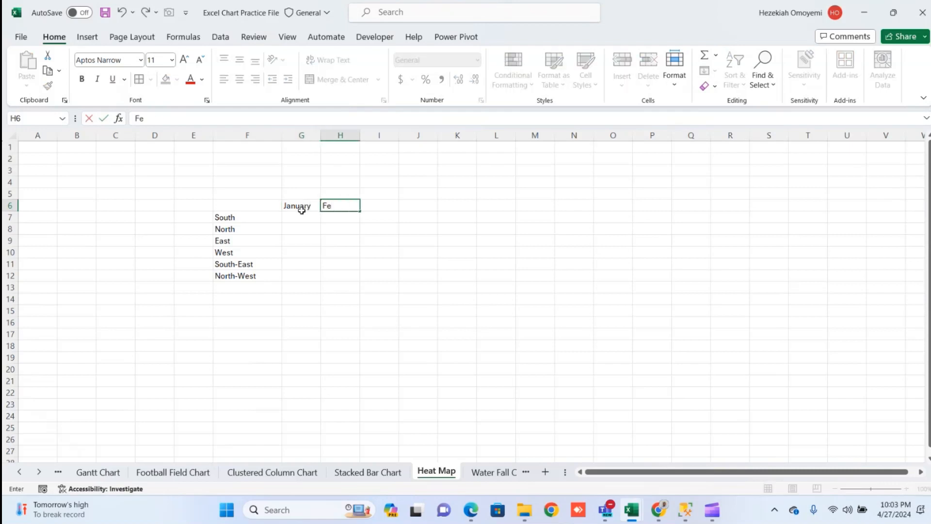
pyautogui.write('b')
pyautogui.press('Tab')
pyautogui.write('Ma')
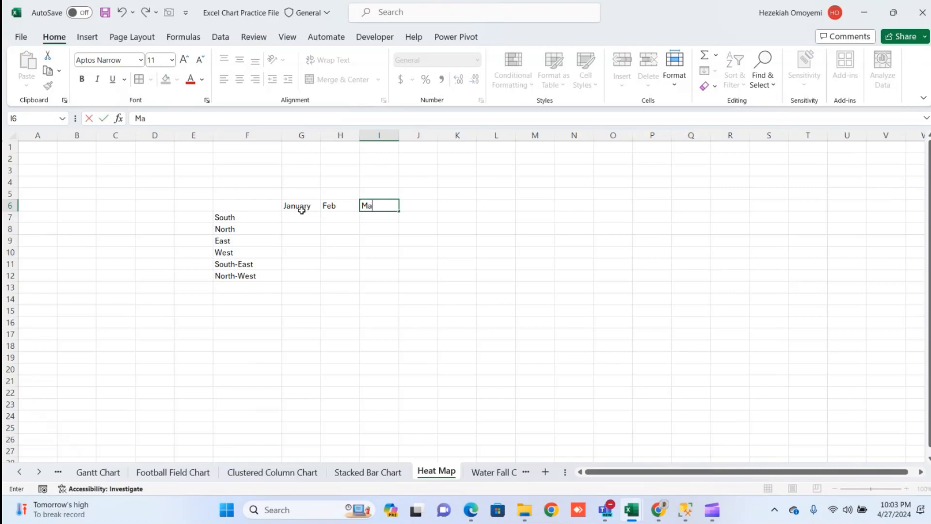
pyautogui.write('rch')
pyautogui.press('Tab')
# Continue the month headers with April, May and June in J6:L6
pyautogui.write('Apr')
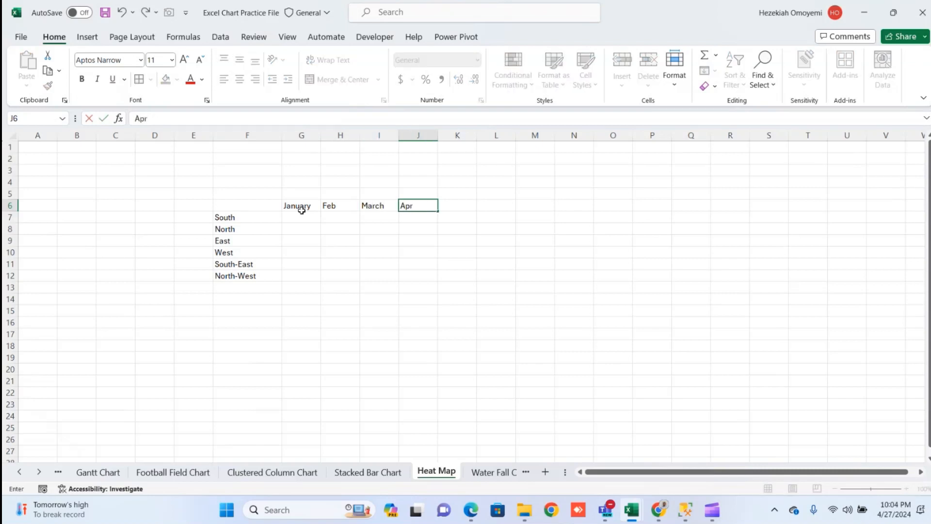
pyautogui.write('il')
pyautogui.press('Tab')
pyautogui.write('MAy')
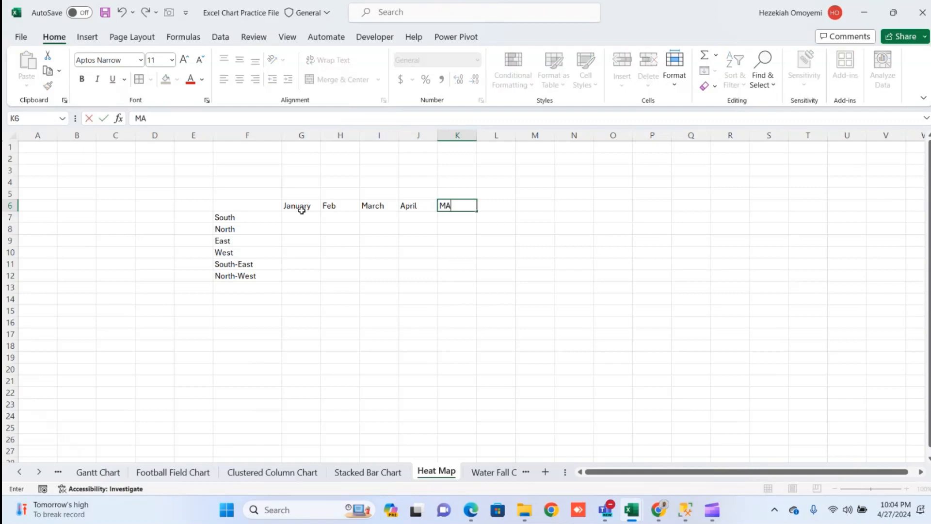
pyautogui.press('BackSpace')
pyautogui.press('BackSpace')
pyautogui.write('ay')
pyautogui.press('Tab')
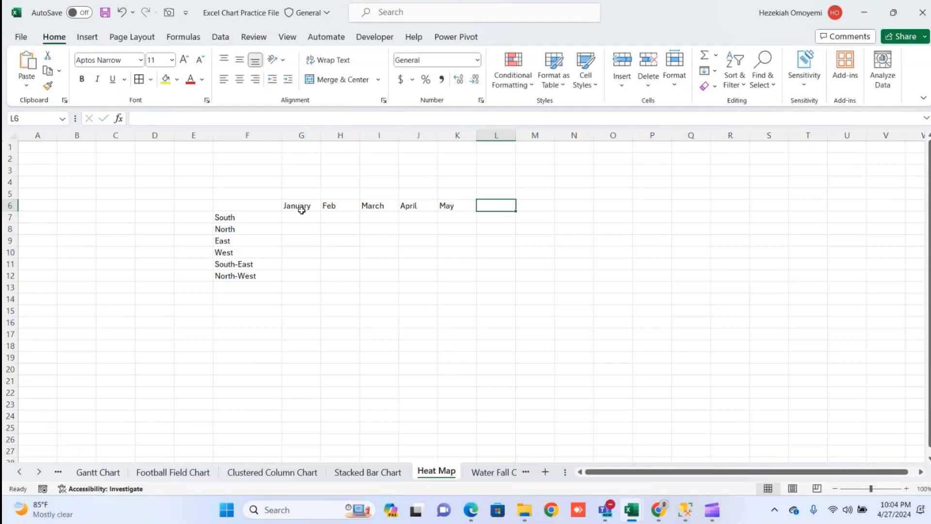
pyautogui.write('June')
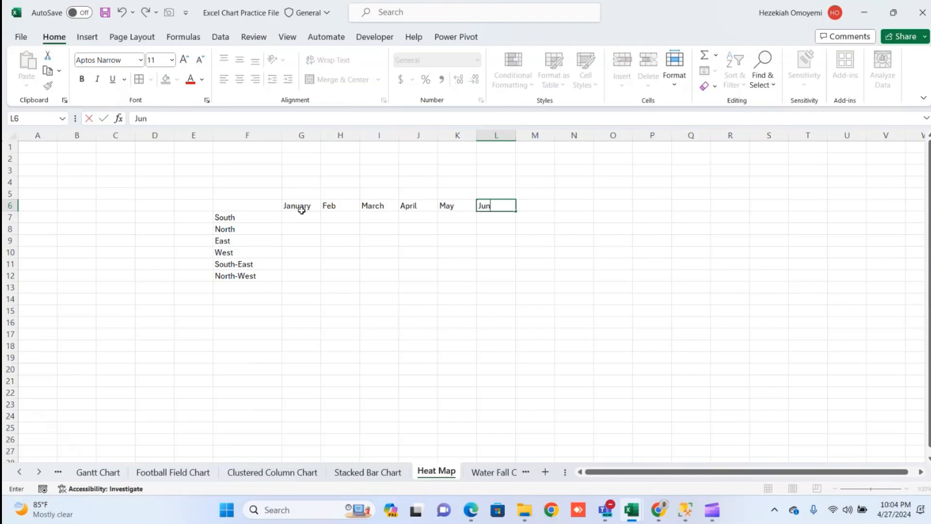
pyautogui.press('Return')
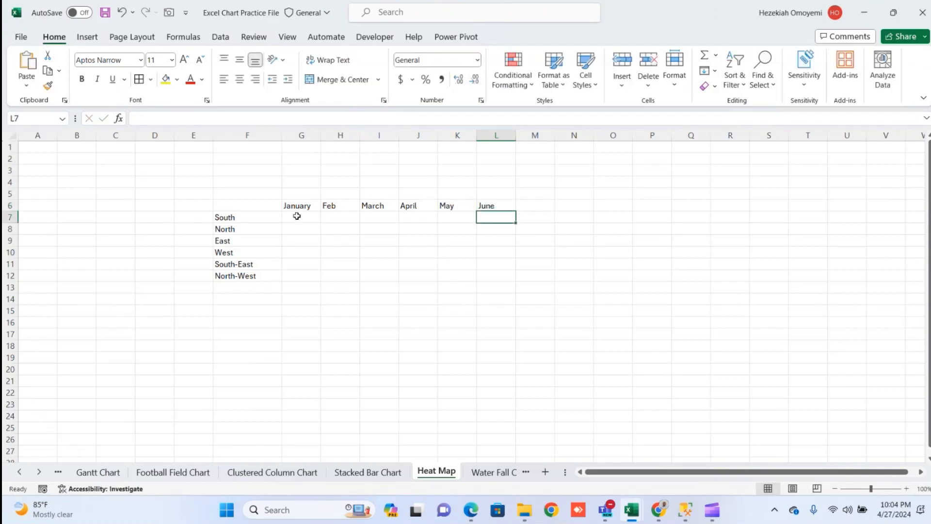
# Enter the formula =RANDBETWEEN(500,25000) in G7 for South in January
pyautogui.click(298, 216)
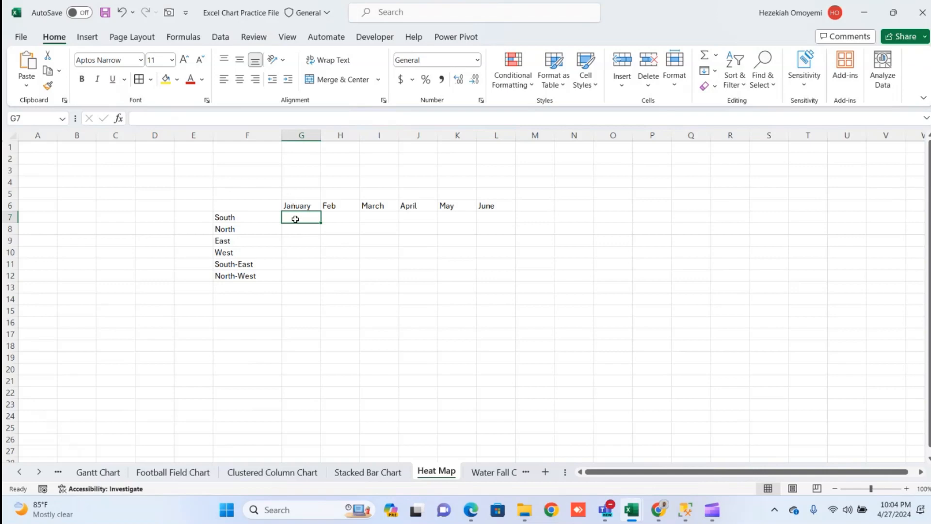
pyautogui.write('=')
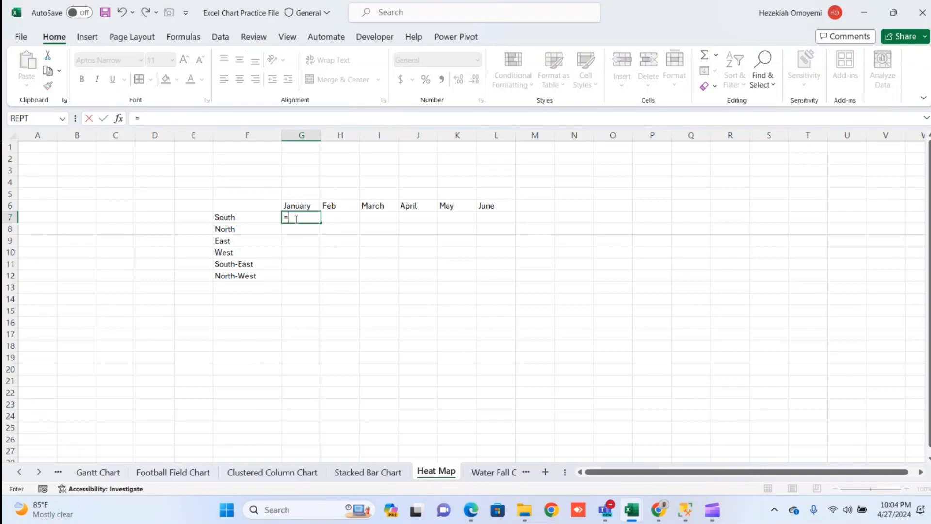
pyautogui.write('rand')
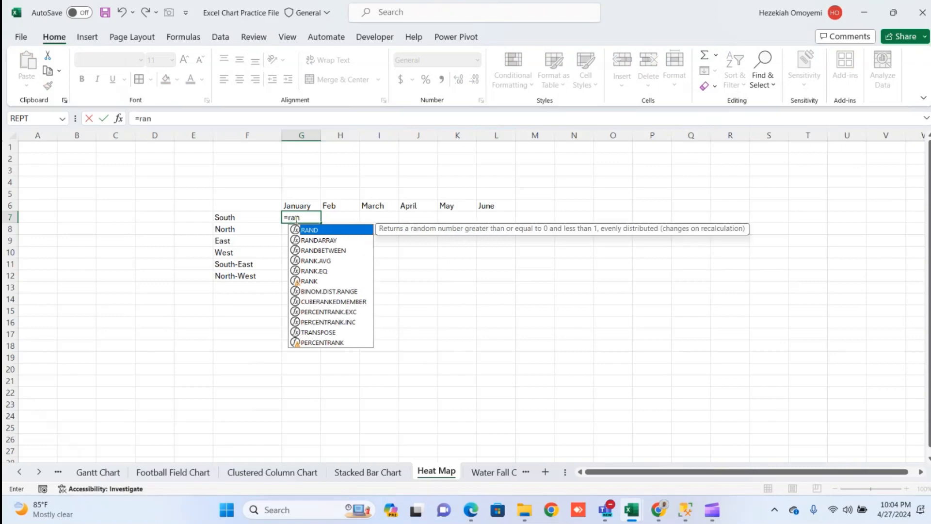
pyautogui.press('Down')
pyautogui.press('Down')
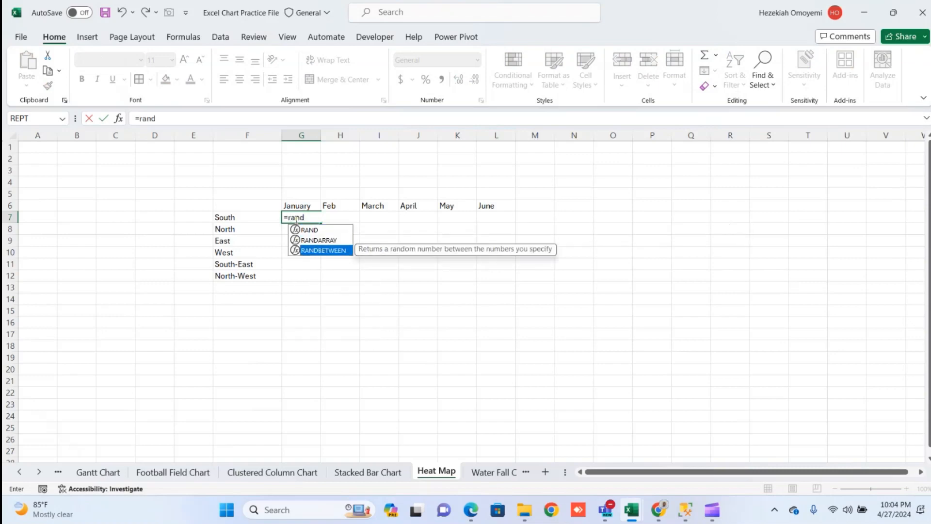
pyautogui.press('Tab')
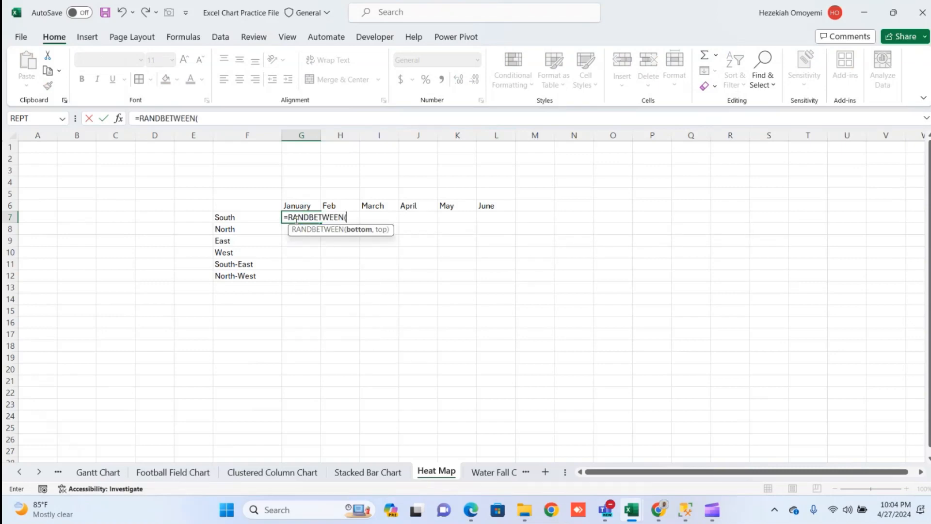
pyautogui.write('500,')
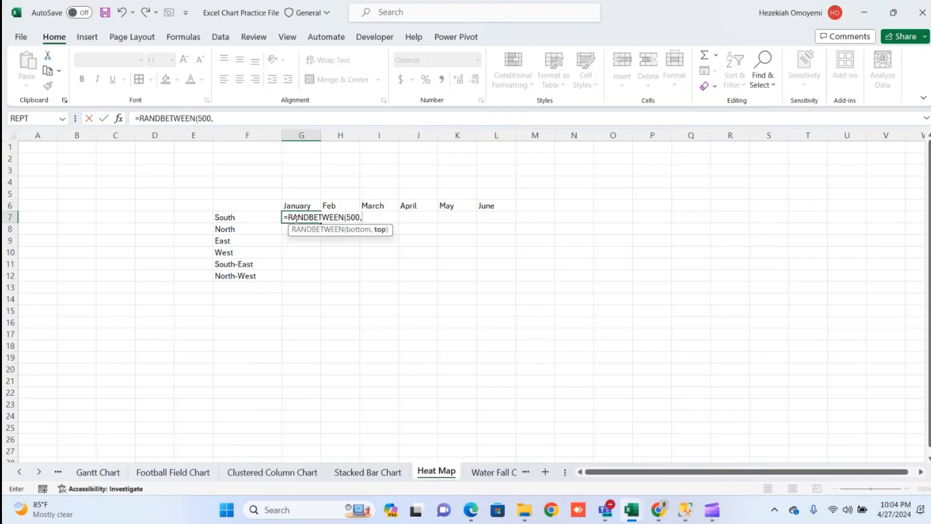
pyautogui.write('25000)')
pyautogui.press('Return')
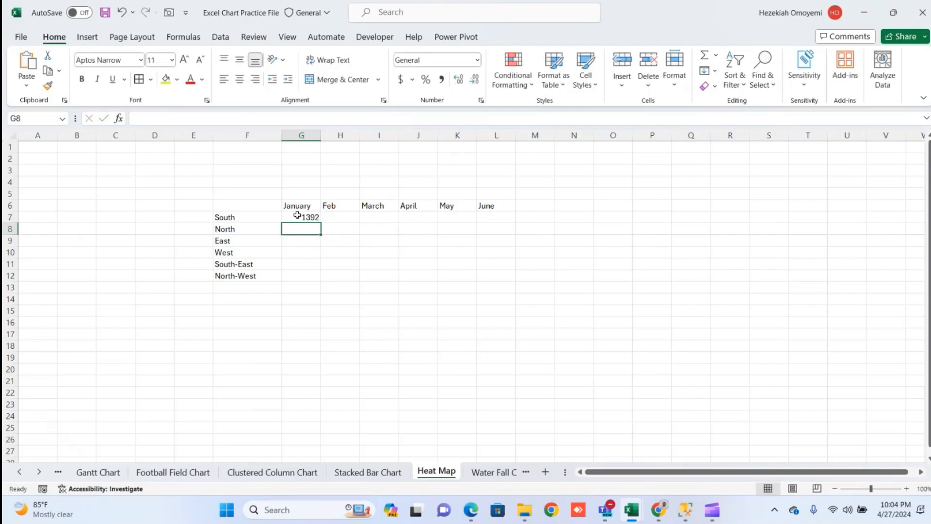
# Fill the RANDBETWEEN formula from G7 across and down the whole range G7:L12
pyautogui.moveTo(298, 216); pyautogui.dragTo(496, 272)
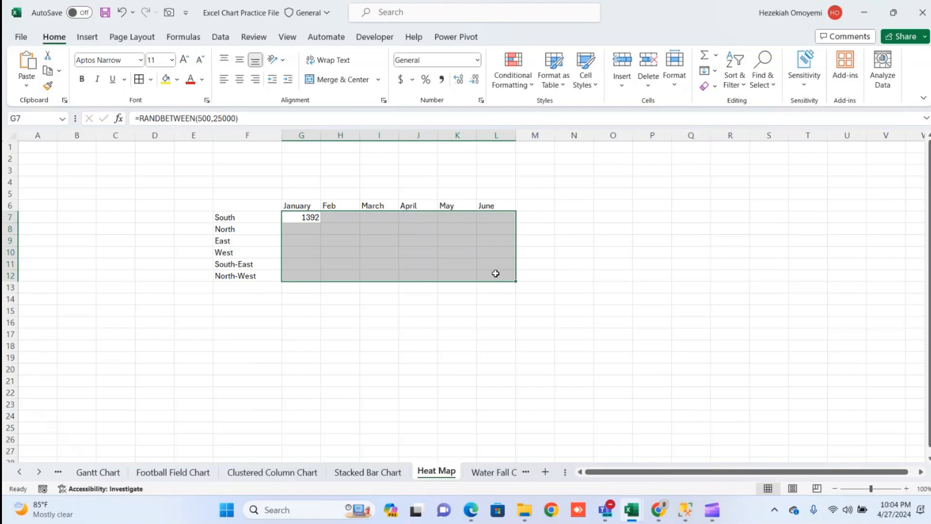
pyautogui.hotkey('ctrl', 'r')
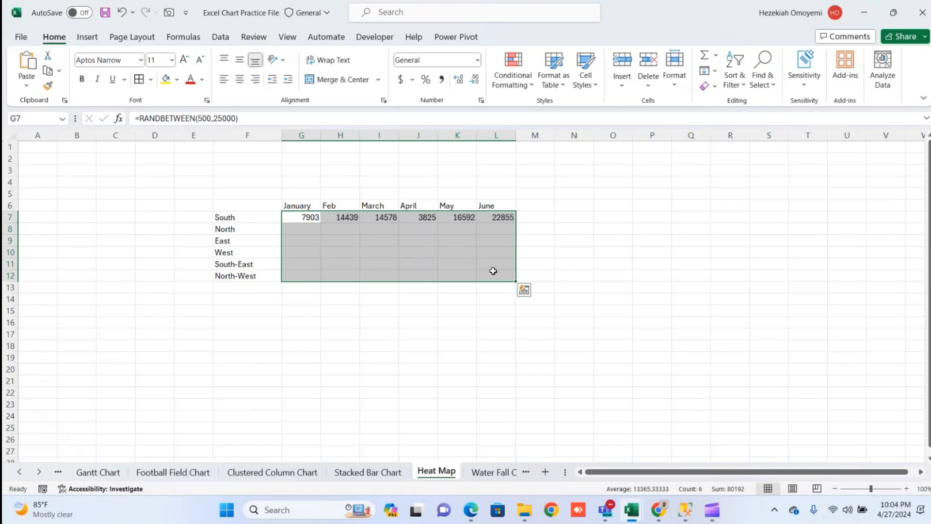
pyautogui.hotkey('ctrl', 'd')
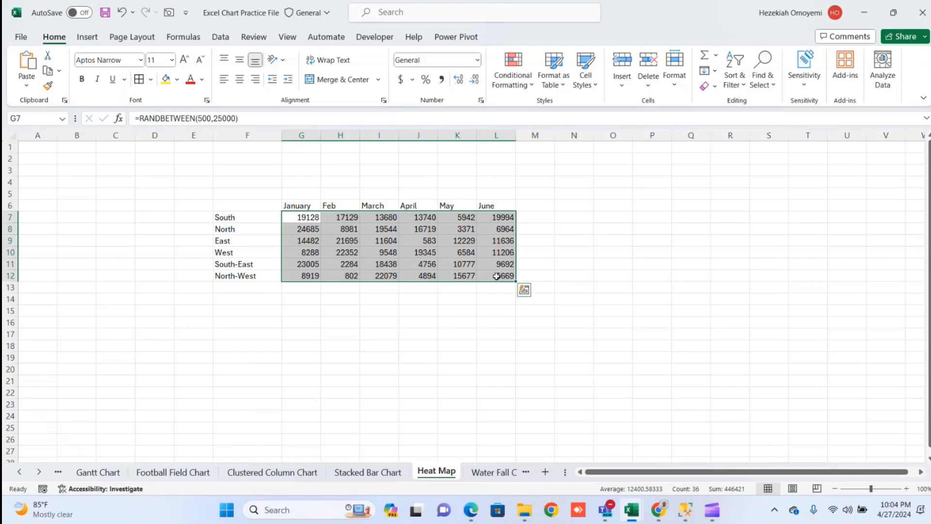
# Replace the random-number formulas in G7:L12 with their static values
pyautogui.hotkey('ctrl', 'c')
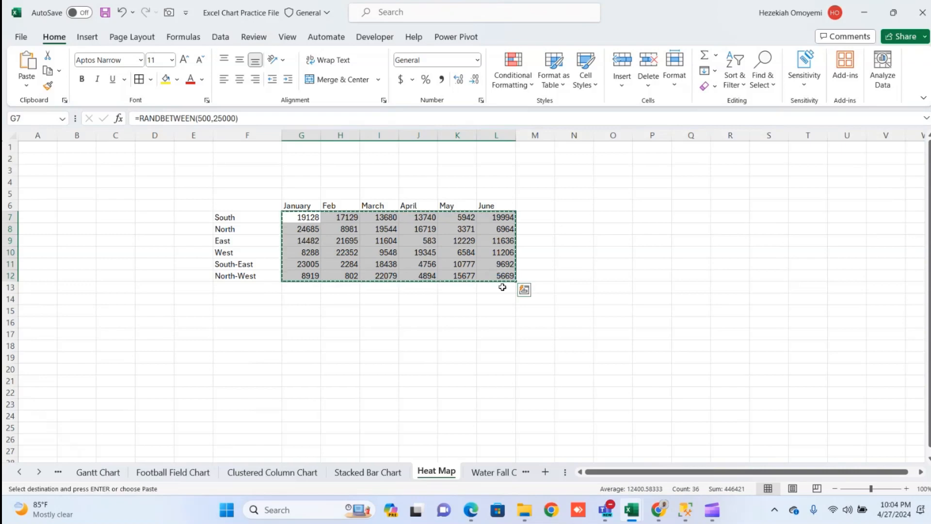
pyautogui.hotkey('alt', 'h')
pyautogui.press('v')
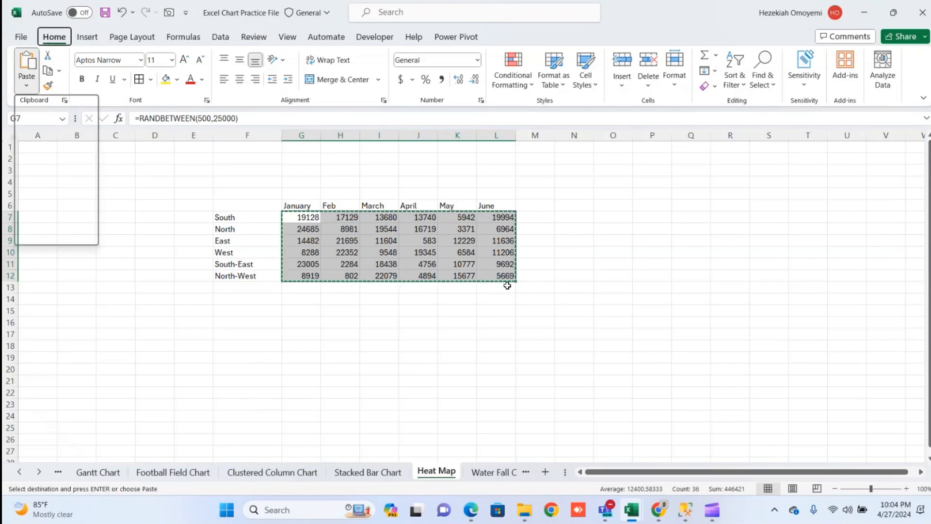
pyautogui.press('v')
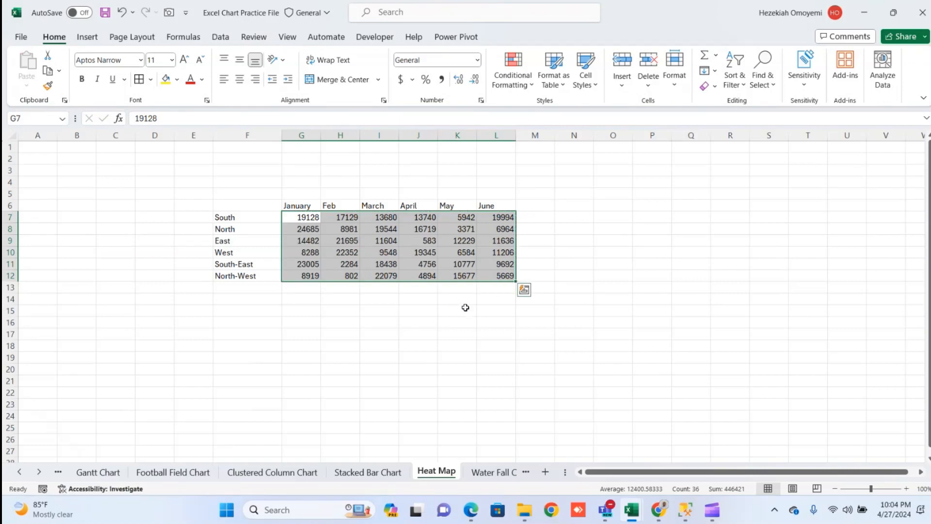
pyautogui.click(447, 334)
# Bold the month headers in G6:L6 and the region names in F7:F12
pyautogui.moveTo(290, 204); pyautogui.dragTo(491, 206)
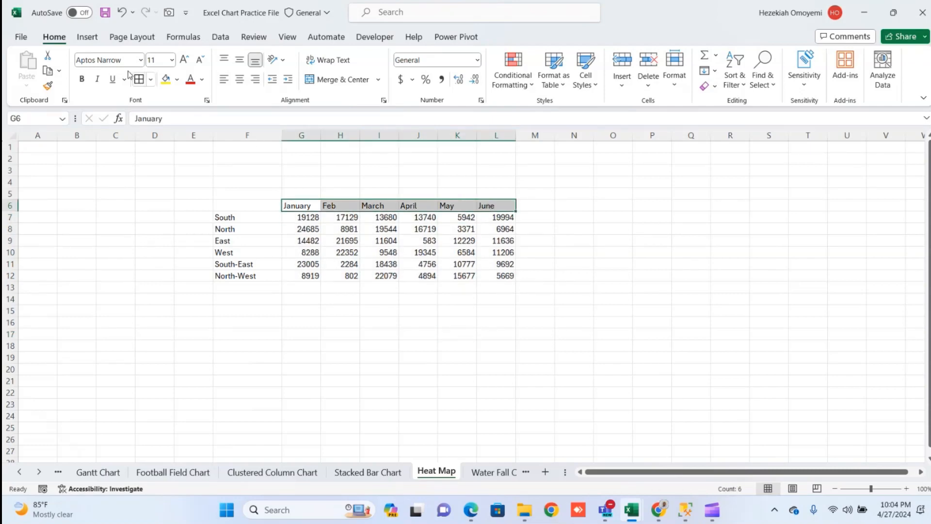
pyautogui.click(202, 79)
pyautogui.press('Escape')
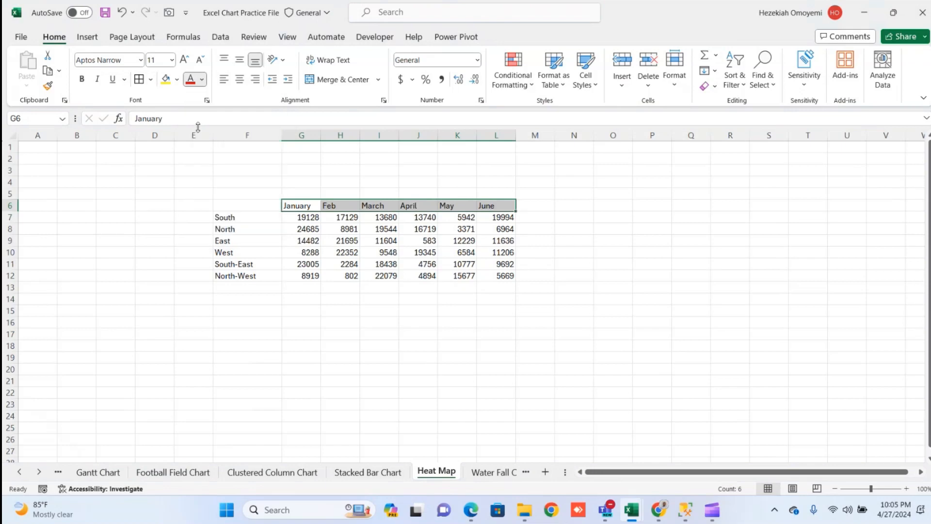
pyautogui.click(81, 78)
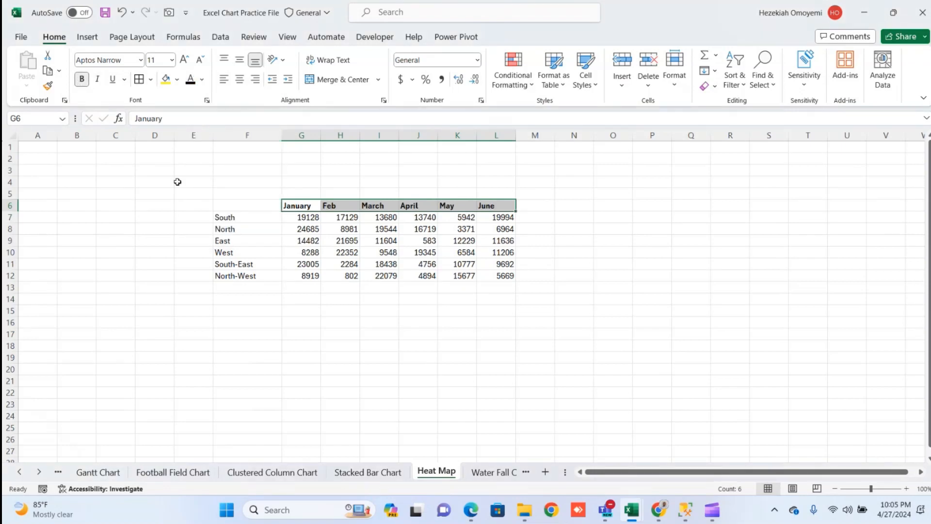
pyautogui.moveTo(228, 217); pyautogui.dragTo(242, 274)
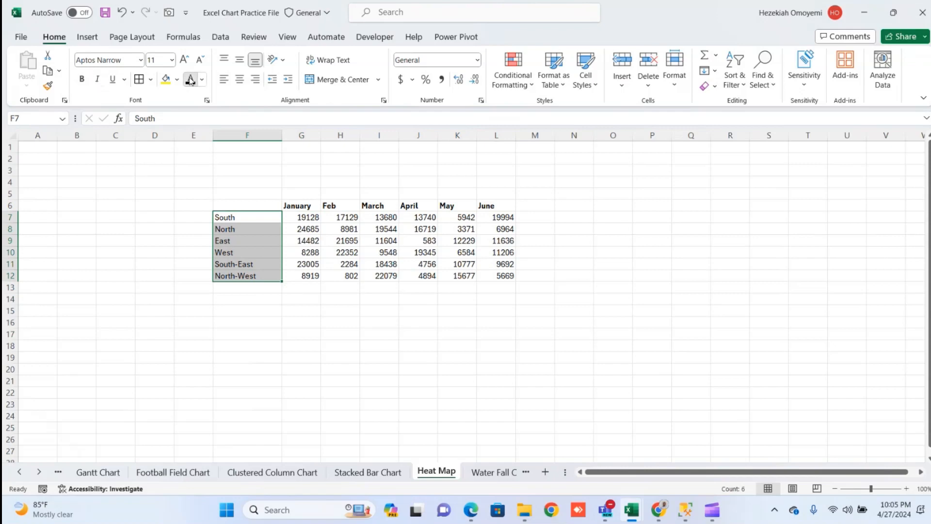
pyautogui.click(81, 79)
pyautogui.click(421, 309)
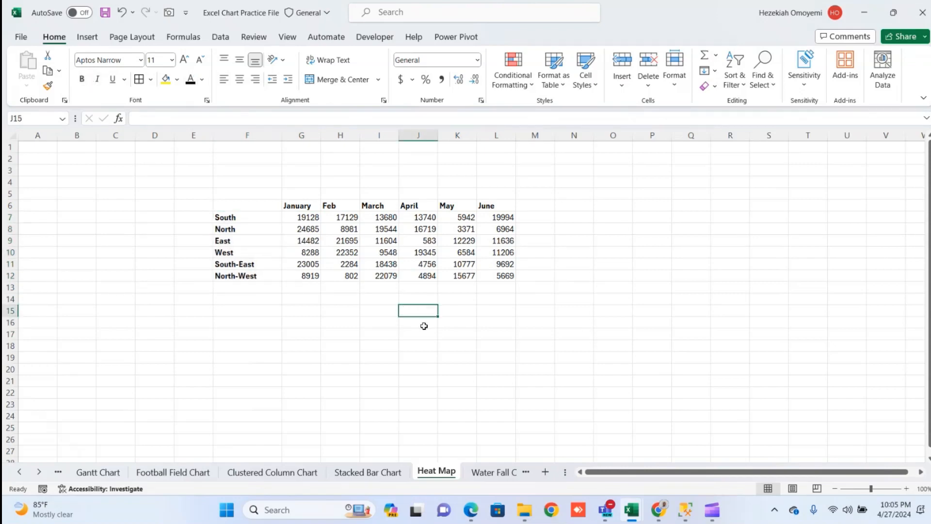
# Apply a green-yellow-red color scale to the values in G7:L12, with green for the highest values
pyautogui.moveTo(296, 217); pyautogui.dragTo(496, 276)
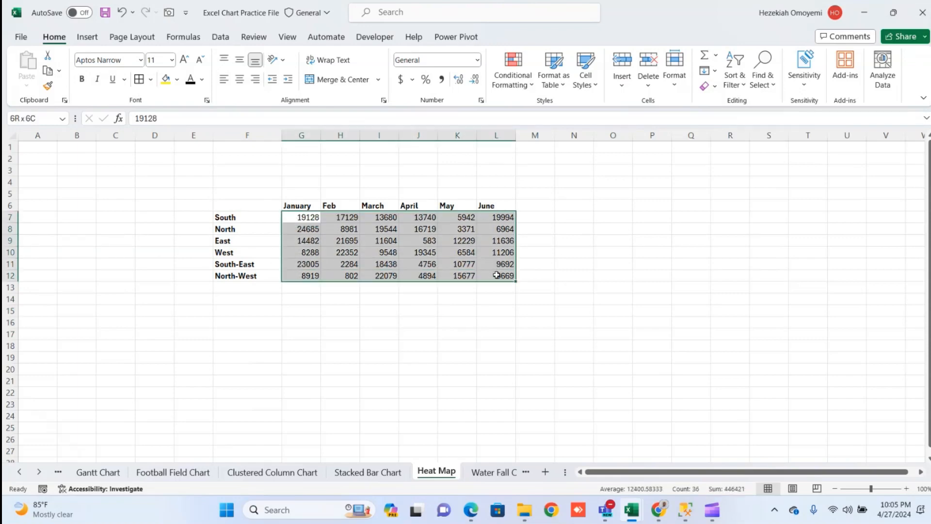
pyautogui.click(534, 87)
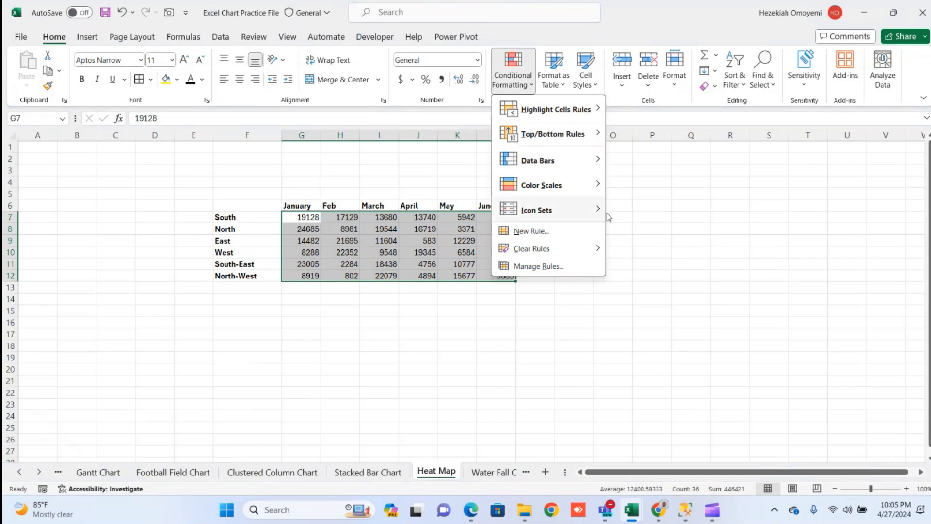
pyautogui.moveTo(595, 190)
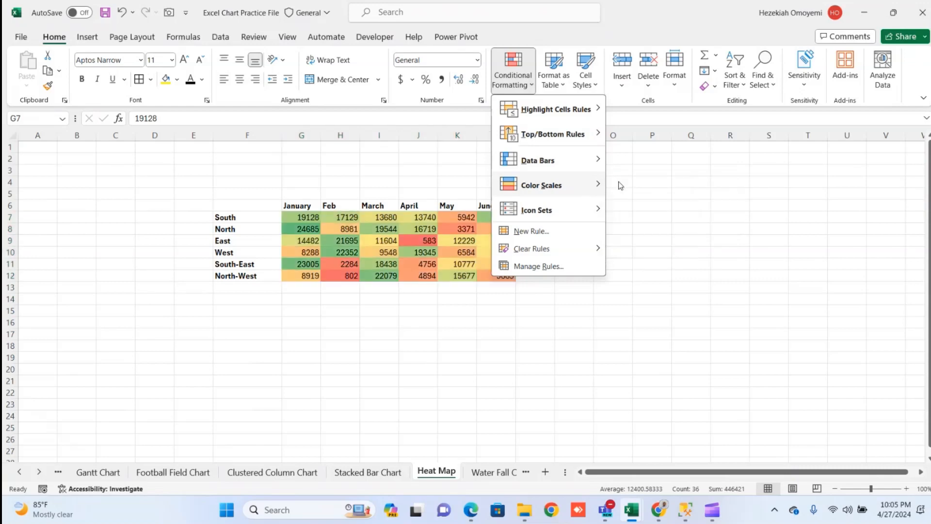
pyautogui.click(621, 185)
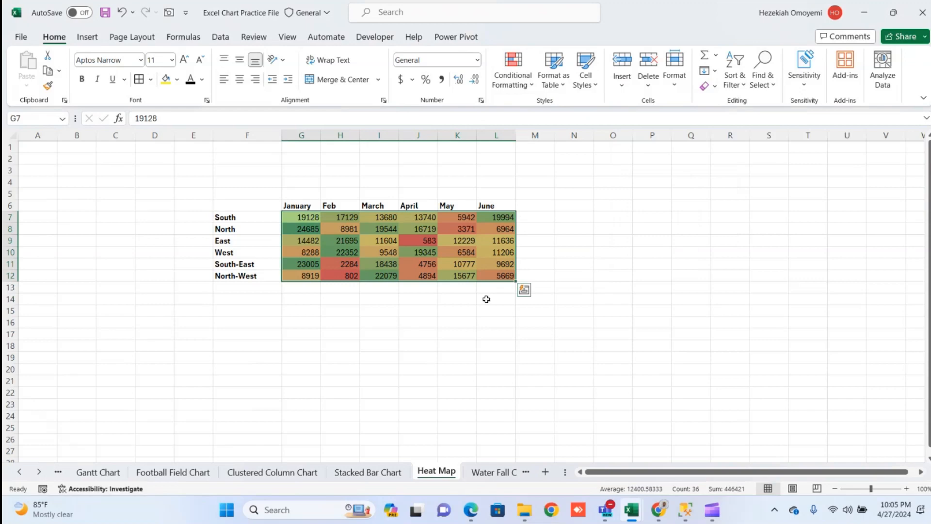
pyautogui.click(408, 309)
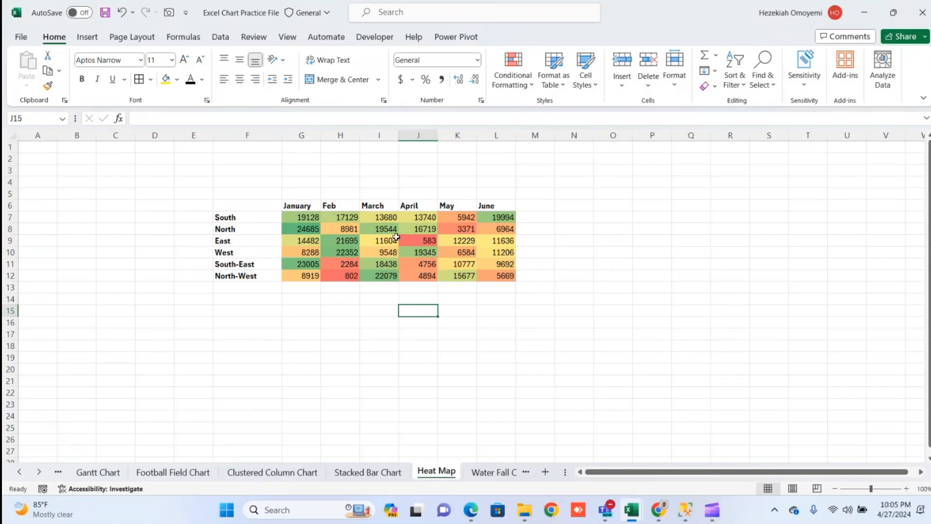
pyautogui.click(362, 309)
# Start a new conditional formatting rule for G7:L12 using the 3-Color Scale format style
pyautogui.click(305, 219)
pyautogui.moveTo(305, 218); pyautogui.dragTo(505, 276)
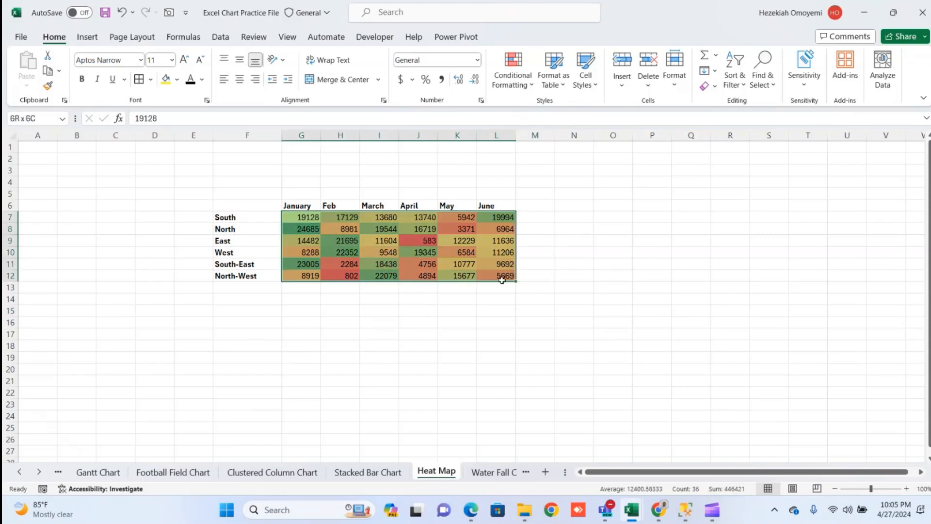
pyautogui.click(513, 77)
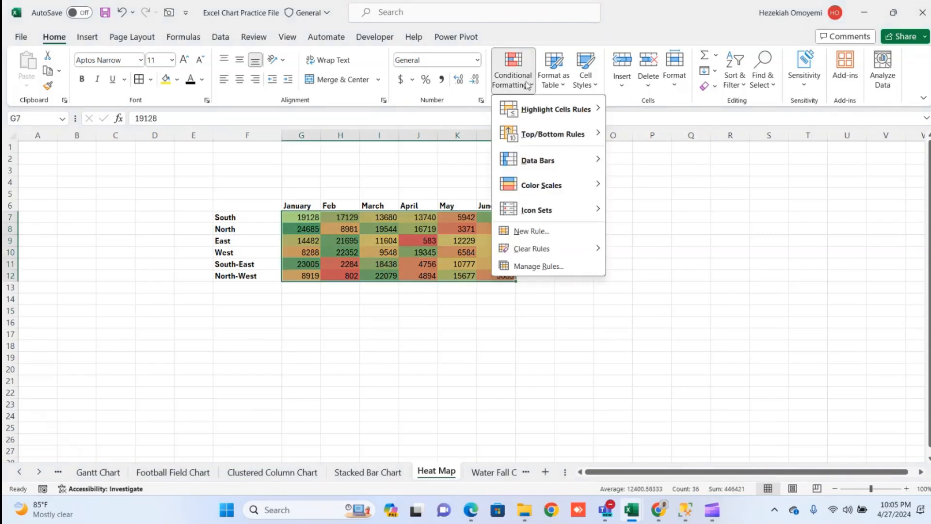
pyautogui.click(533, 232)
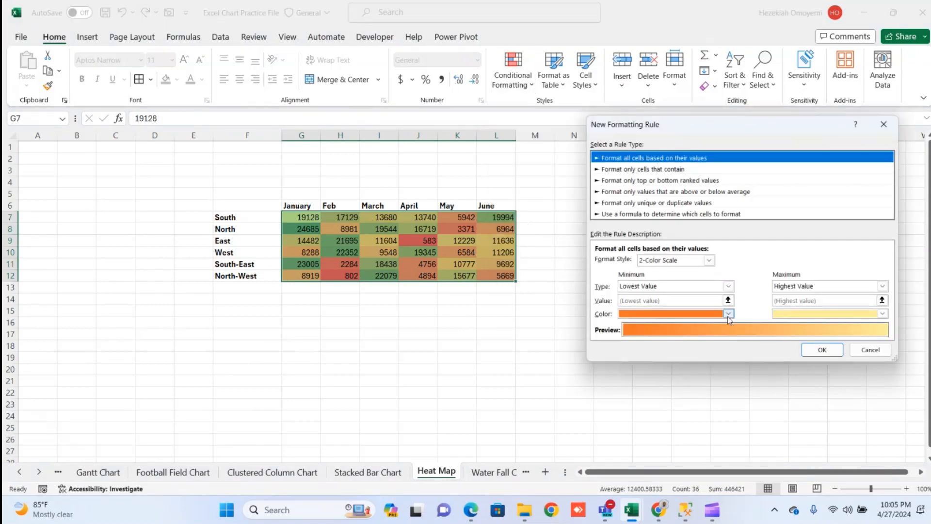
pyautogui.click(710, 260)
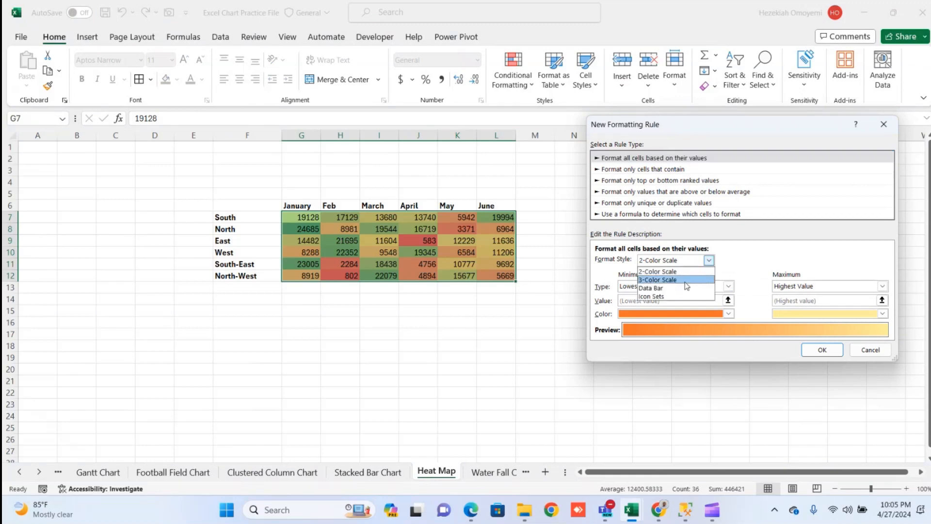
pyautogui.click(686, 281)
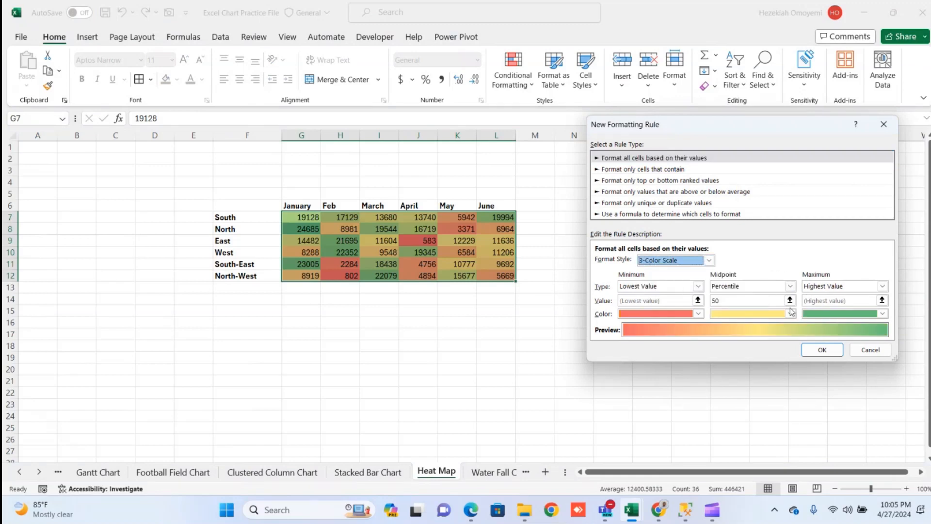
# Set the rule's colors to dark red for the minimum, orange for the midpoint and dark green for the maximum, and apply it
pyautogui.click(698, 315)
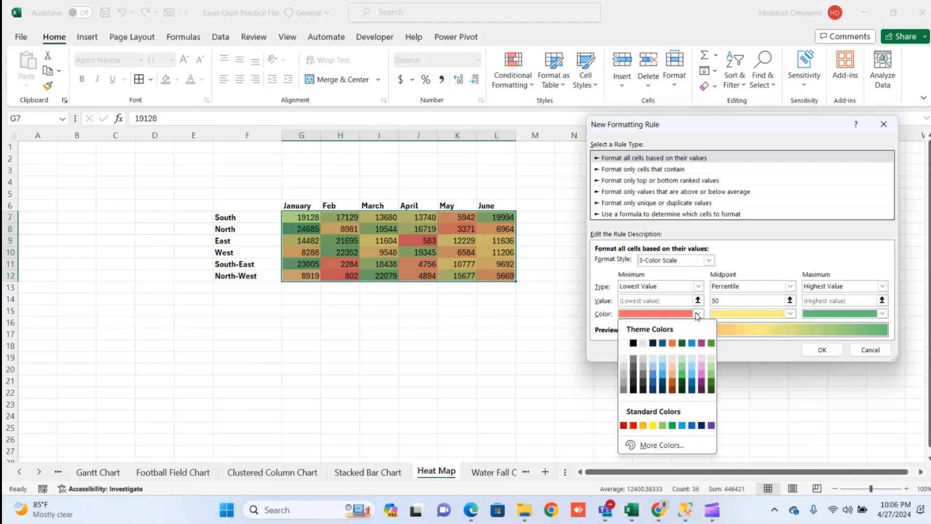
pyautogui.click(624, 426)
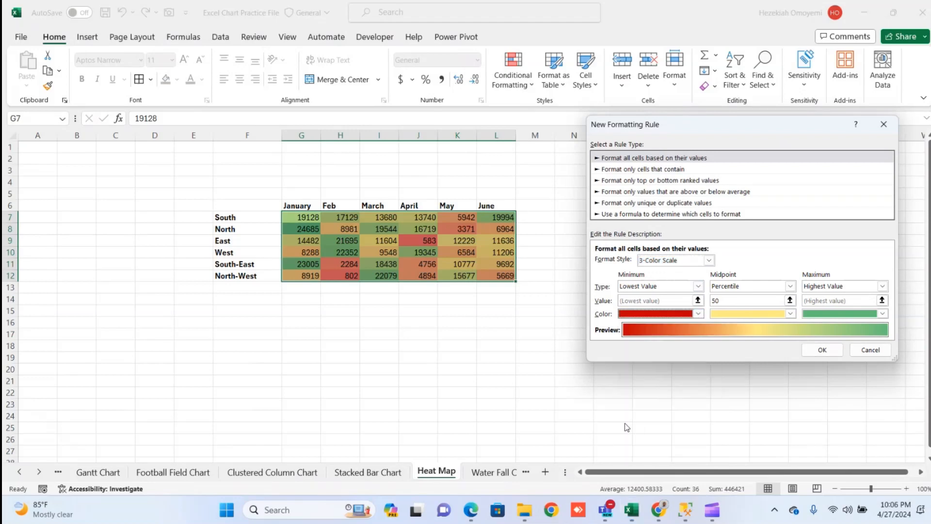
pyautogui.click(790, 314)
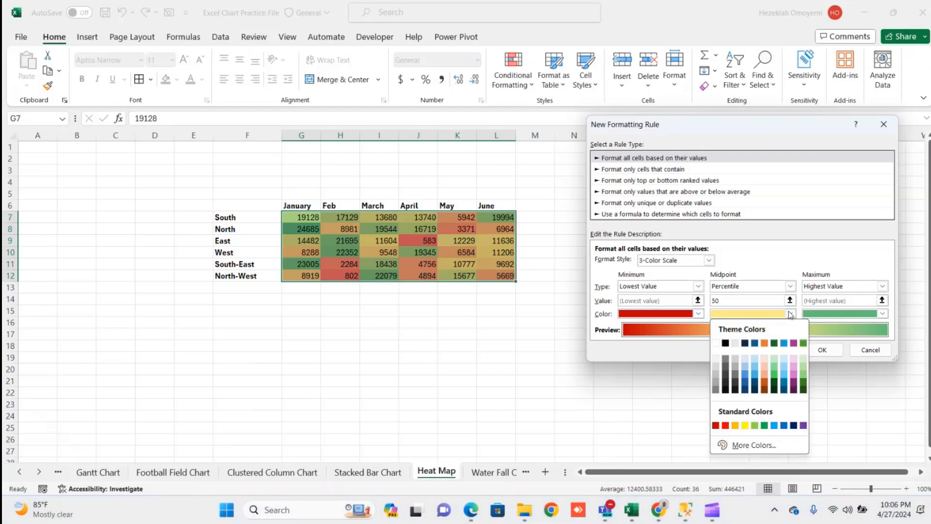
pyautogui.click(735, 426)
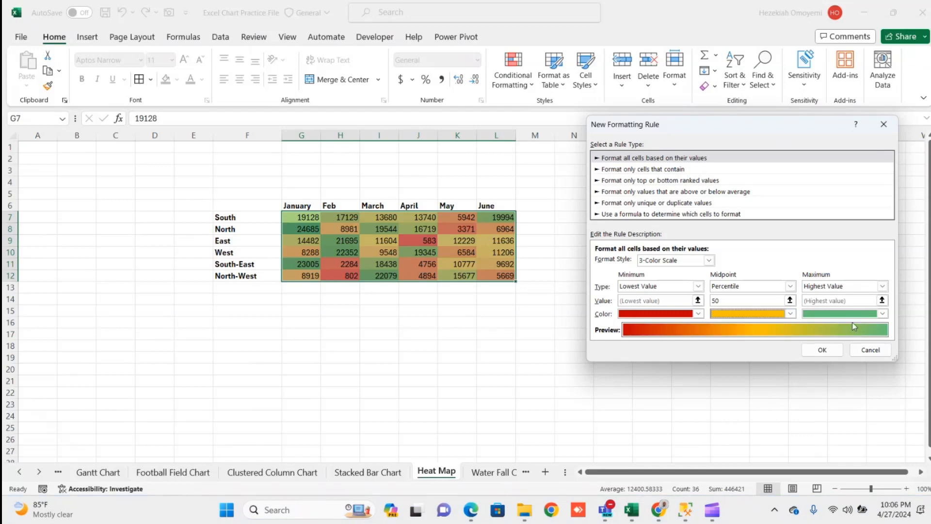
pyautogui.click(883, 314)
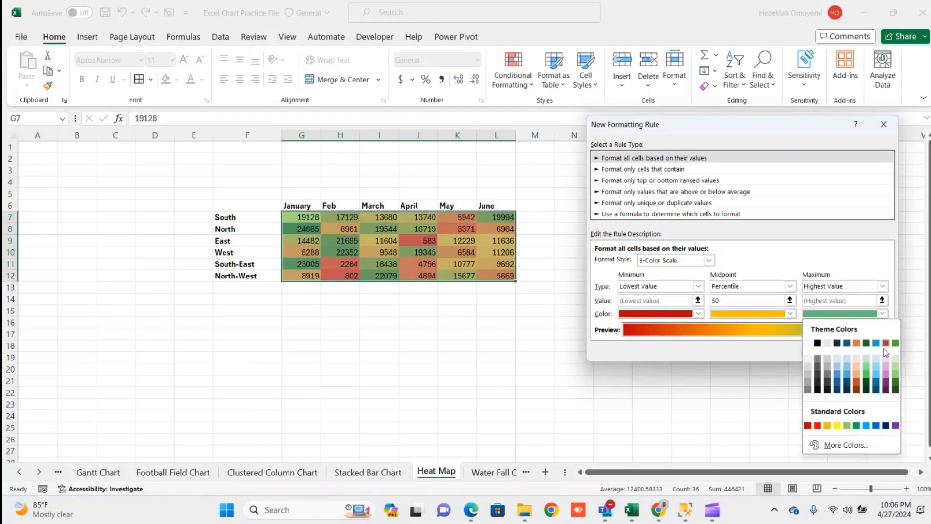
pyautogui.click(890, 391)
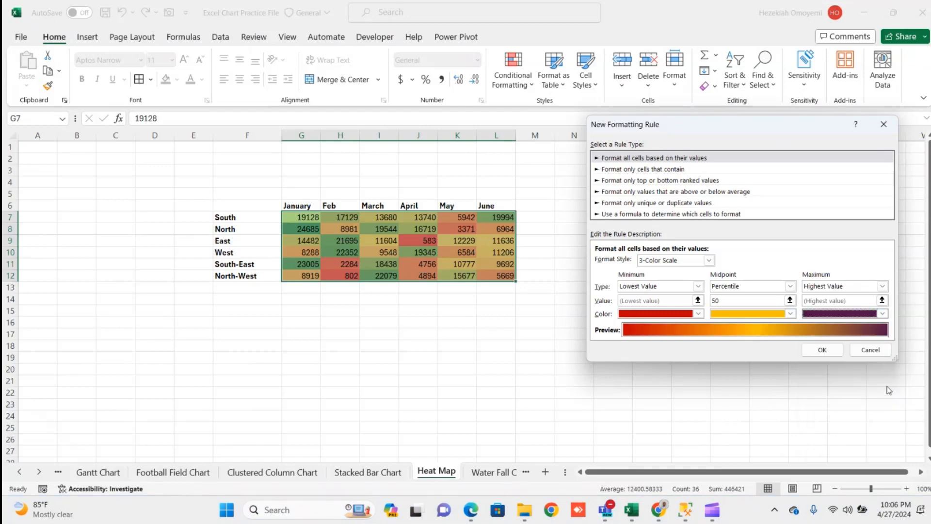
pyautogui.click(882, 315)
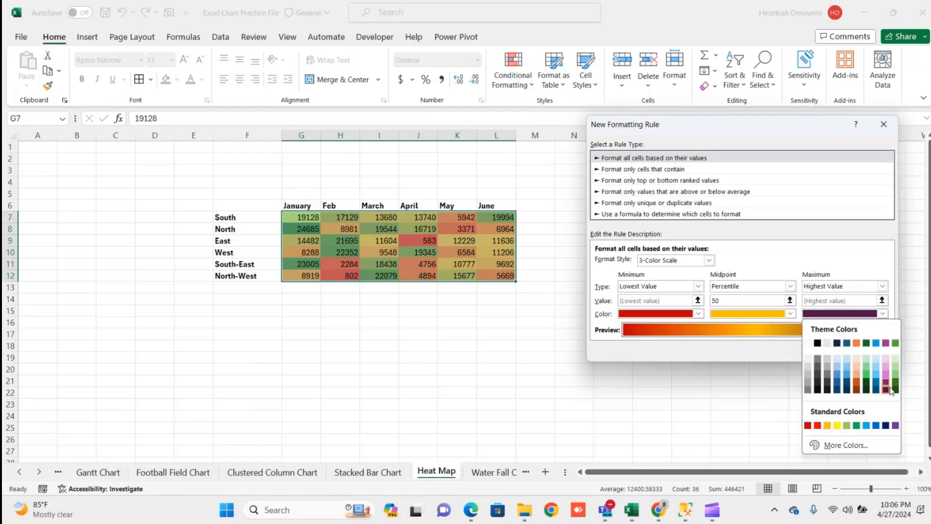
pyautogui.click(896, 388)
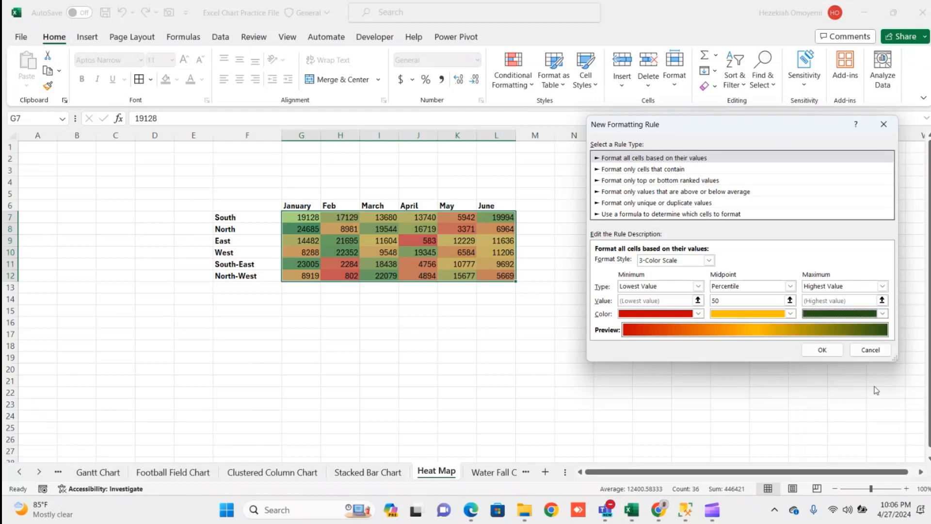
pyautogui.click(833, 353)
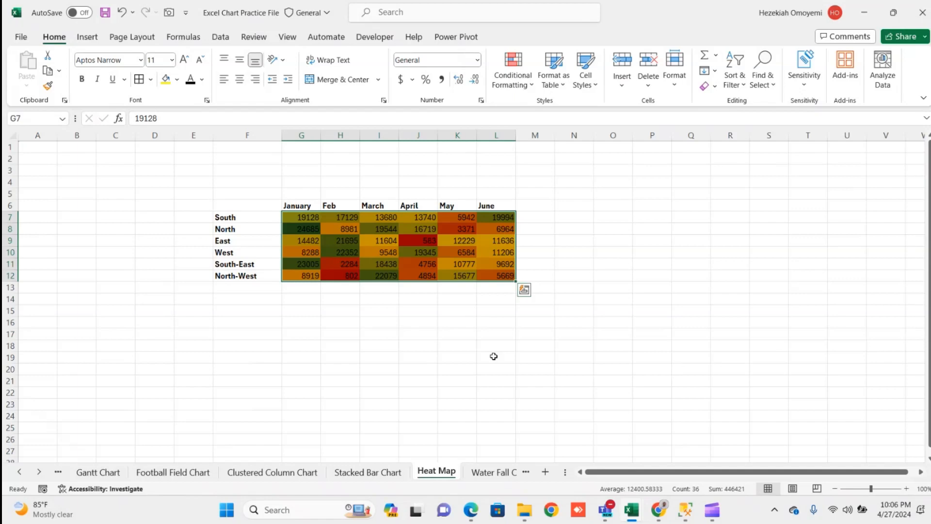
pyautogui.click(493, 356)
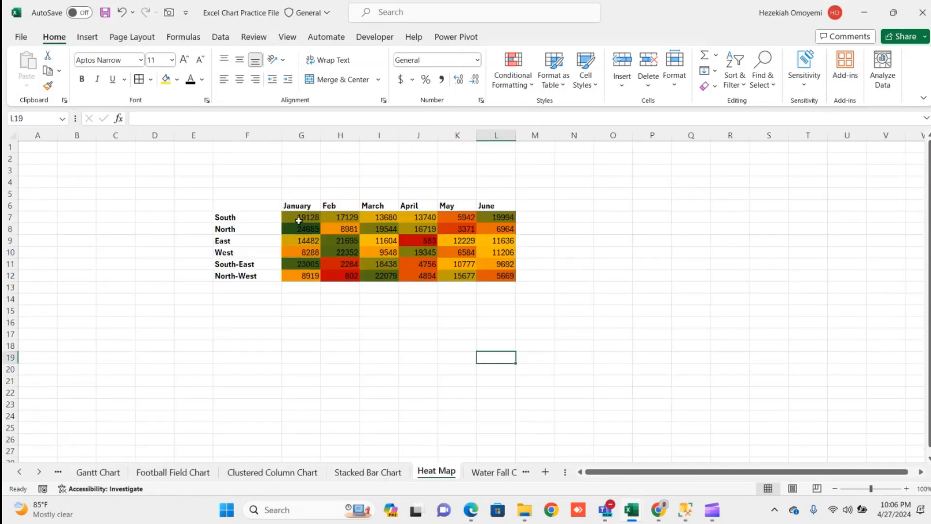
# Hide the numbers in G7:L12 by applying the custom number format ;; to the range
pyautogui.moveTo(301, 220); pyautogui.dragTo(502, 276)
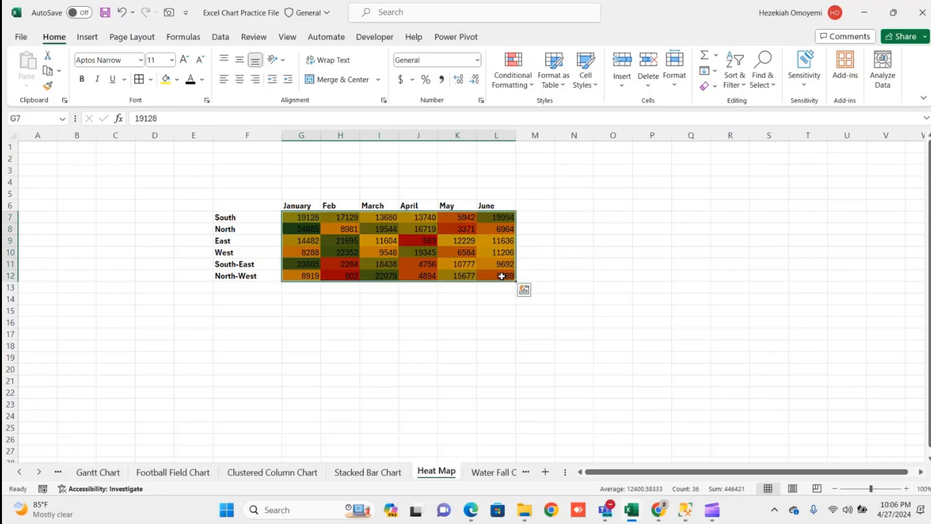
pyautogui.hotkey('ctrl', '1')
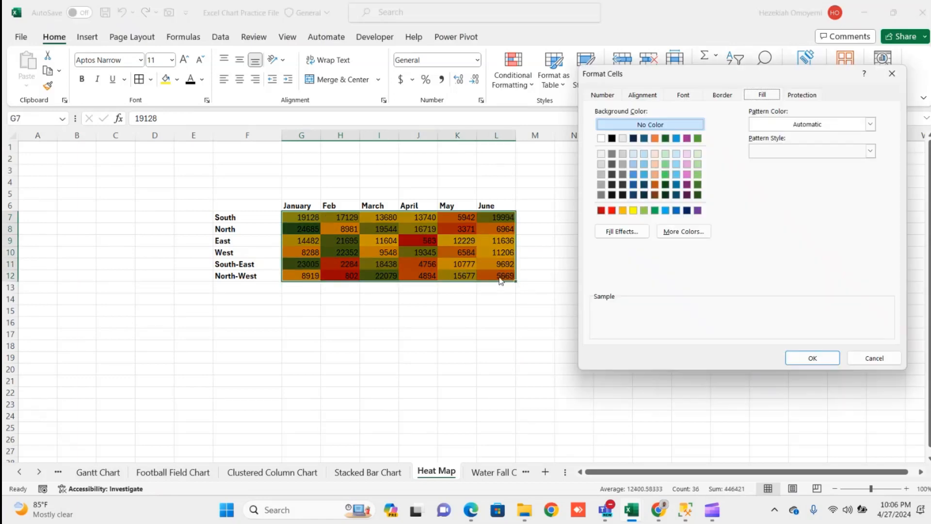
pyautogui.click(595, 99)
pyautogui.click(606, 206)
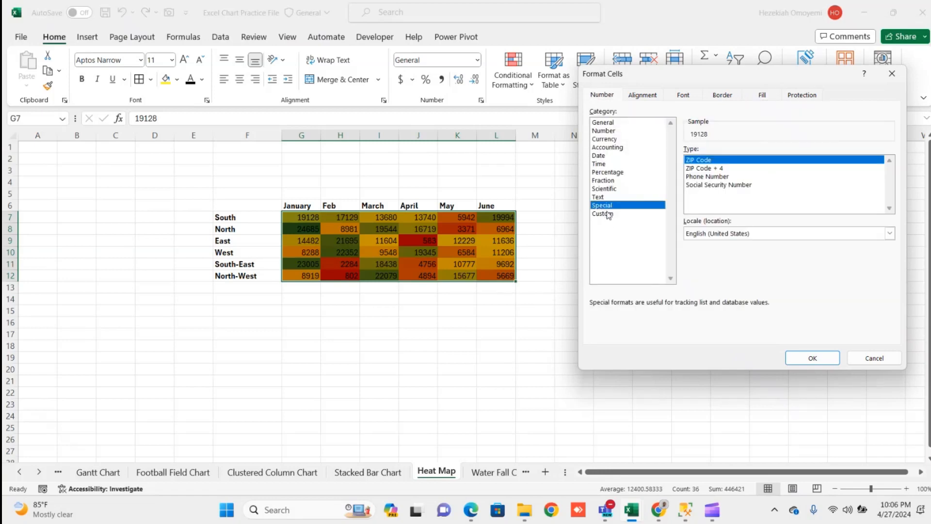
pyautogui.click(607, 214)
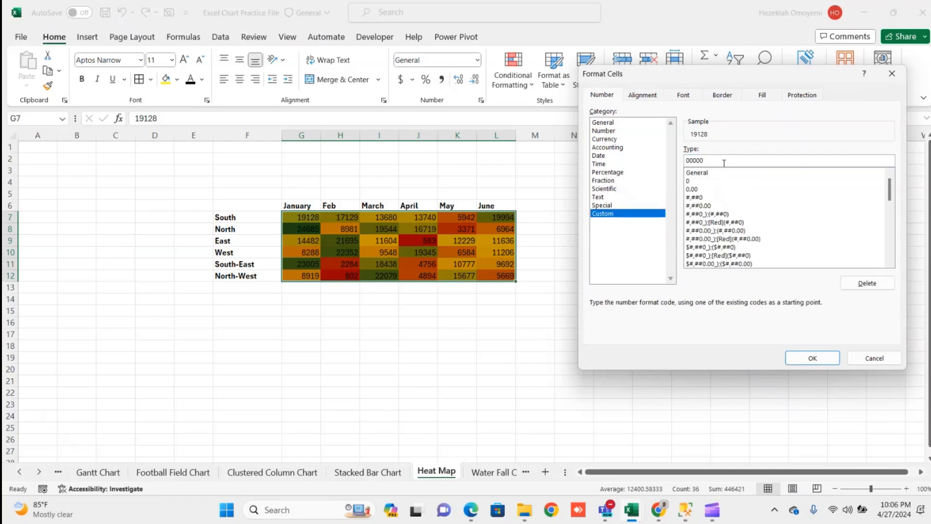
pyautogui.click(723, 165)
pyautogui.press('BackSpace')
pyautogui.press('BackSpace')
pyautogui.press('BackSpace')
pyautogui.press('BackSpace')
pyautogui.press('BackSpace')
pyautogui.write(';;')
pyautogui.press('Return')
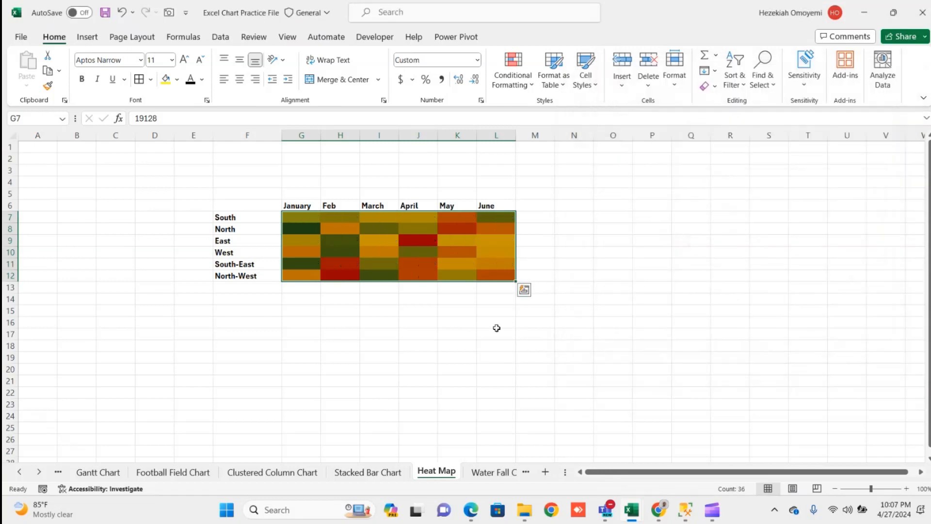
pyautogui.click(411, 351)
pyautogui.moveTo(297, 215); pyautogui.dragTo(505, 276)
pyautogui.click(419, 345)
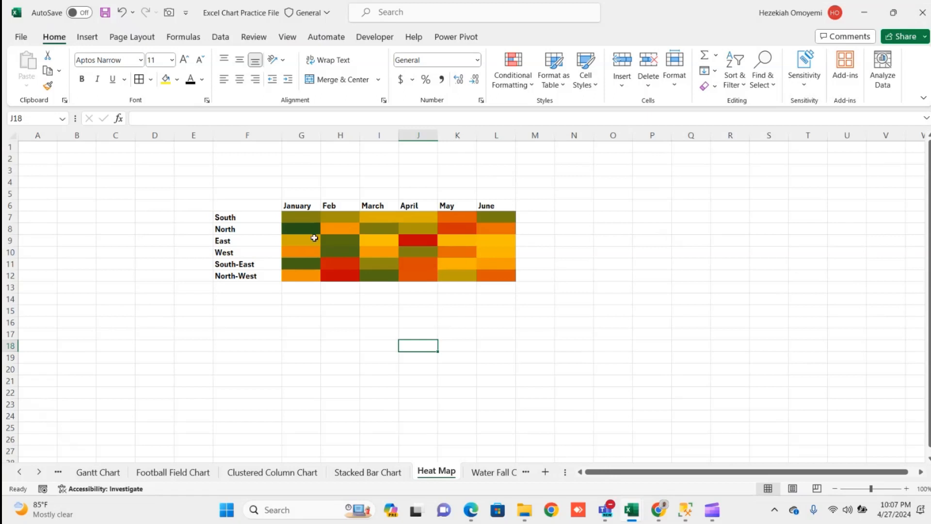
pyautogui.moveTo(296, 216); pyautogui.dragTo(499, 279)
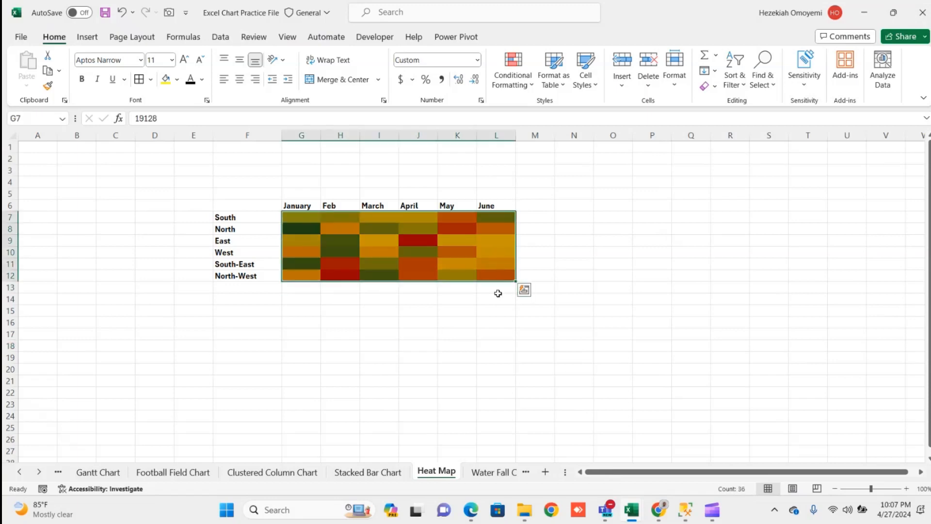
pyautogui.click(486, 346)
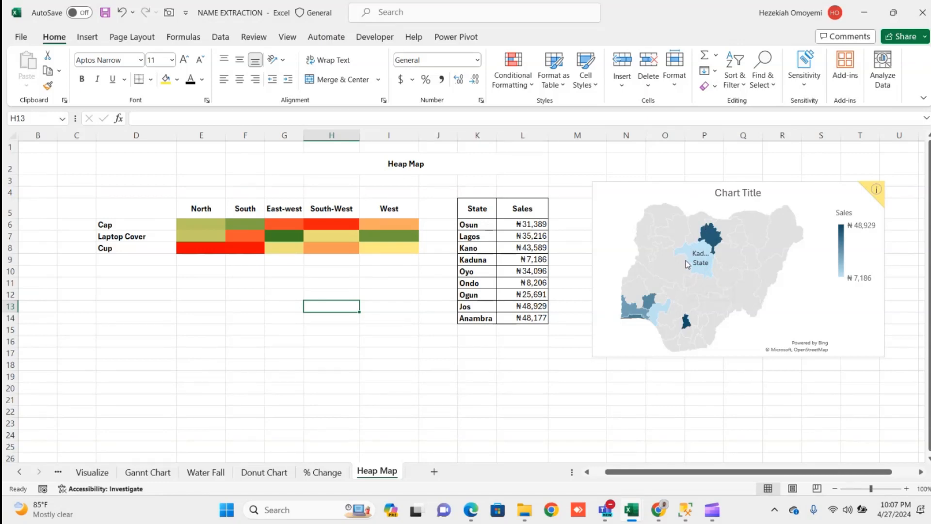
# Copy the State and Sales table K5:L14 from the NAME EXTRACTION workbook and paste it at F16 on the practice file's Heat Map sheet
pyautogui.moveTo(691, 262)
pyautogui.moveTo(471, 207); pyautogui.dragTo(524, 326)
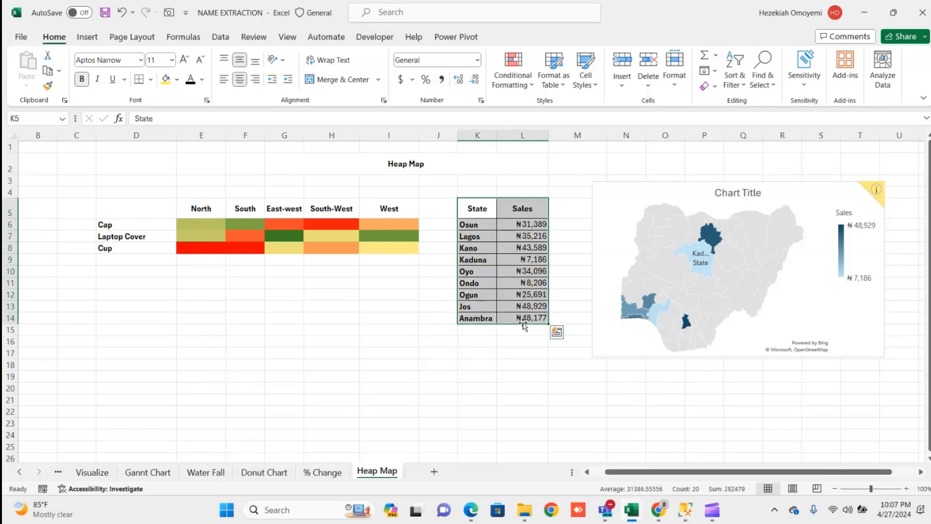
pyautogui.hotkey('ctrl', 'c')
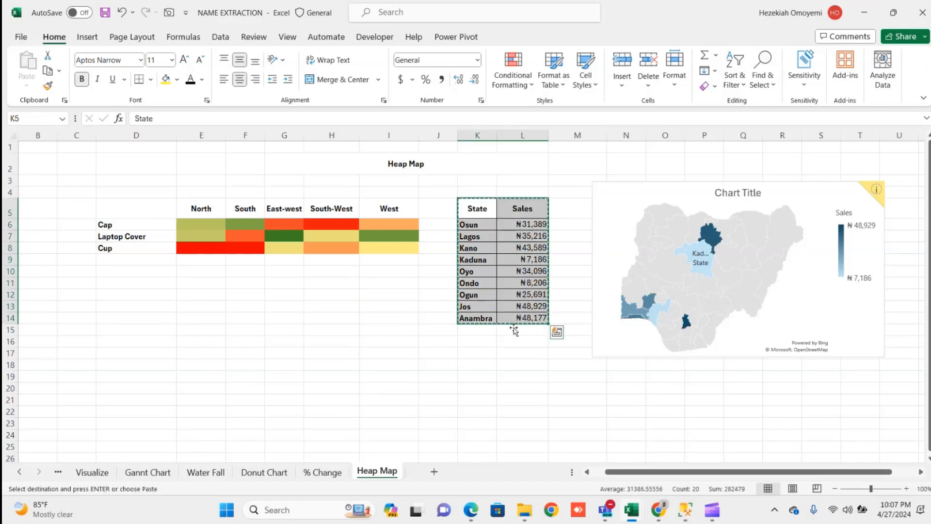
pyautogui.hotkey('alt', 'Tab')
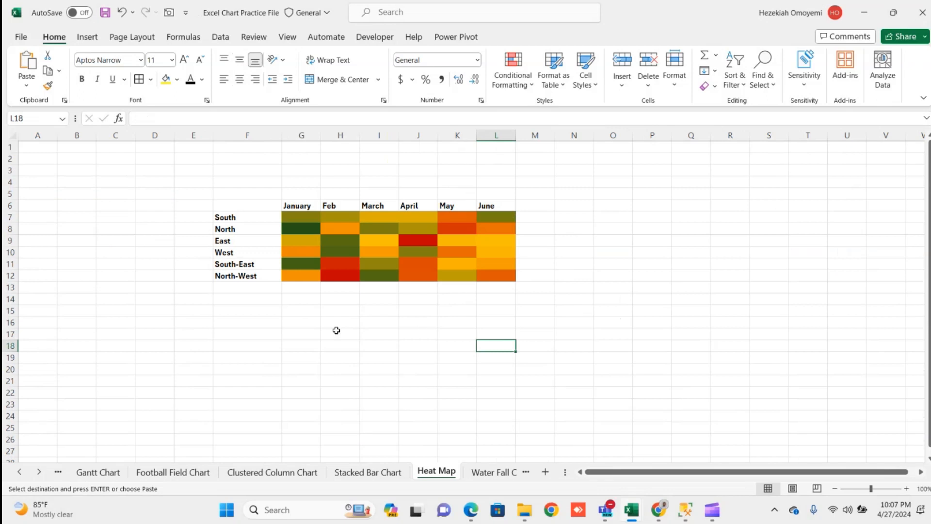
pyautogui.click(247, 319)
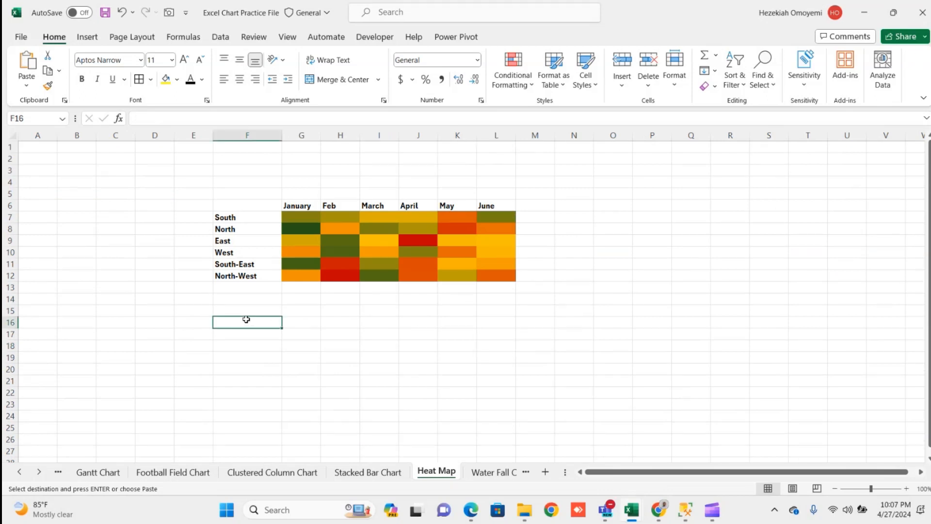
pyautogui.hotkey('ctrl', 'v')
pyautogui.click(387, 337)
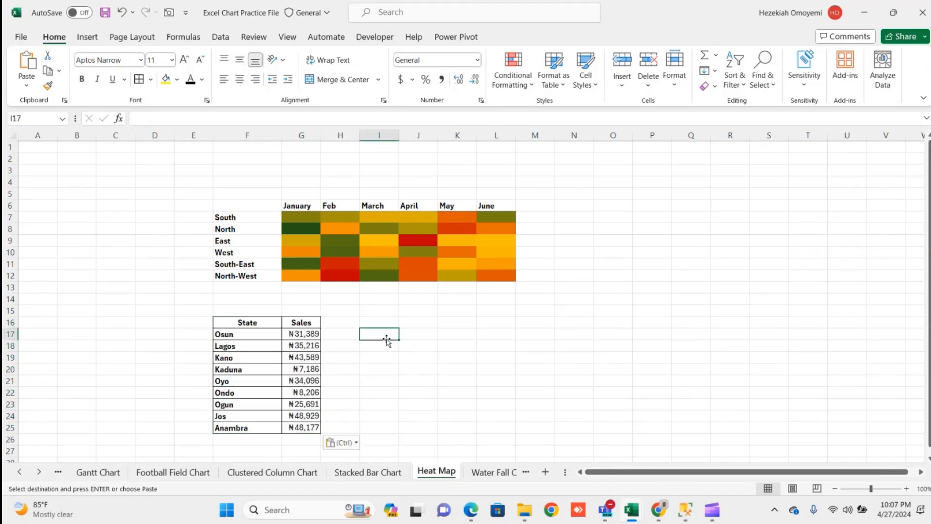
# Return to the NAME EXTRACTION workbook and paste the copied State and Sales table at K12 on the Heap Map sheet
pyautogui.hotkey('alt', 'Tab')
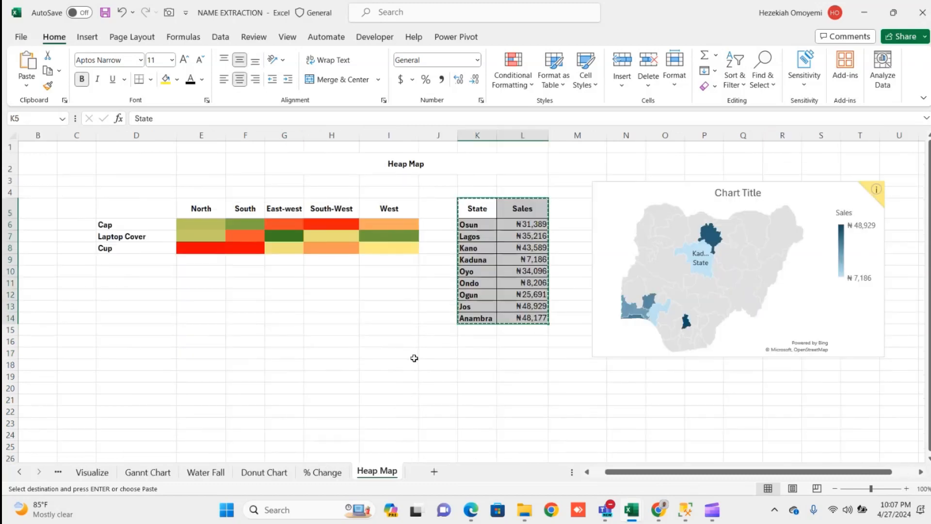
pyautogui.click(424, 346)
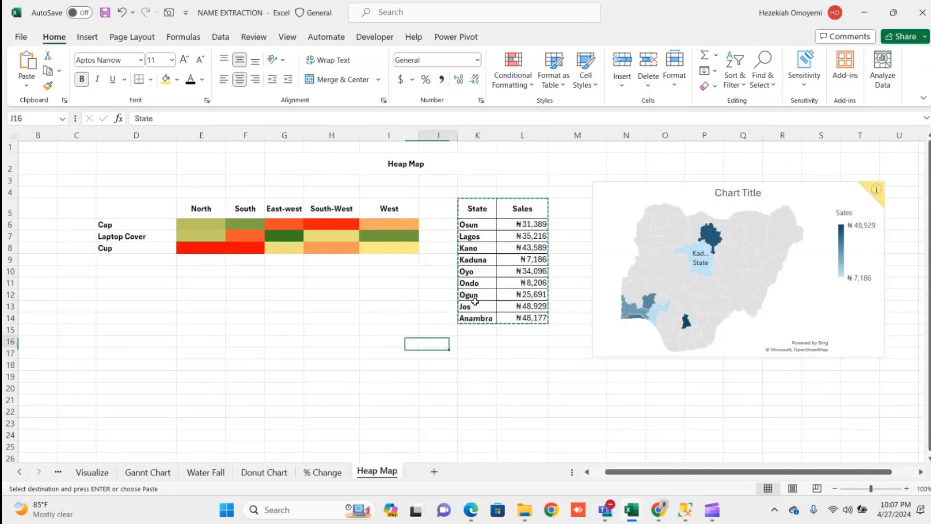
pyautogui.click(477, 318)
pyautogui.click(473, 294)
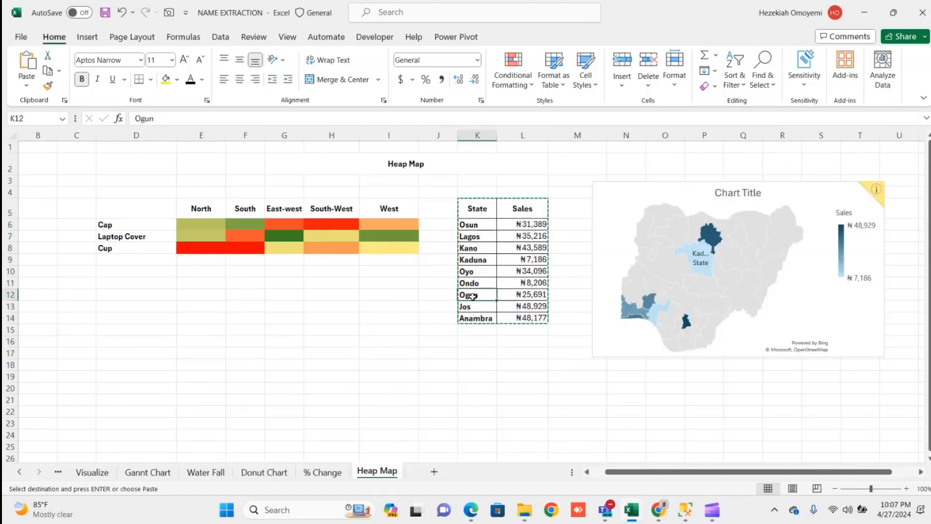
pyautogui.press('Return')
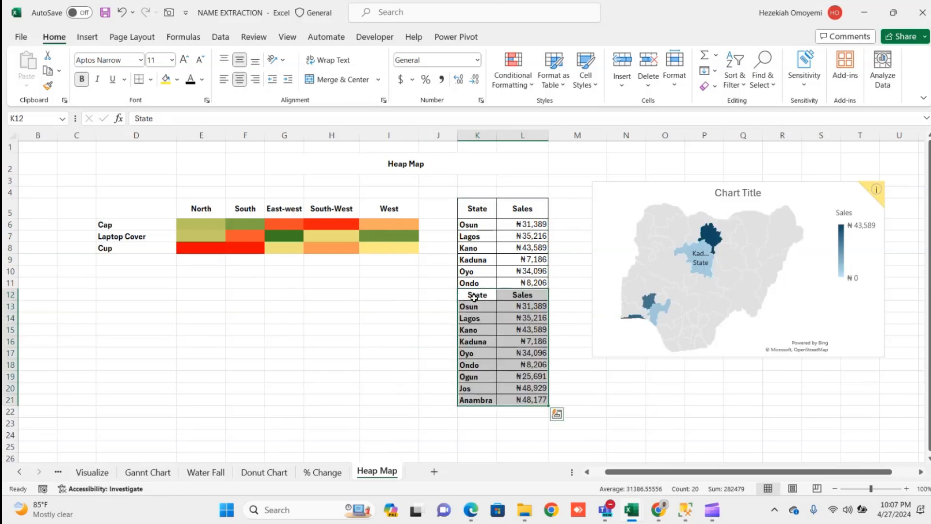
pyautogui.click(409, 329)
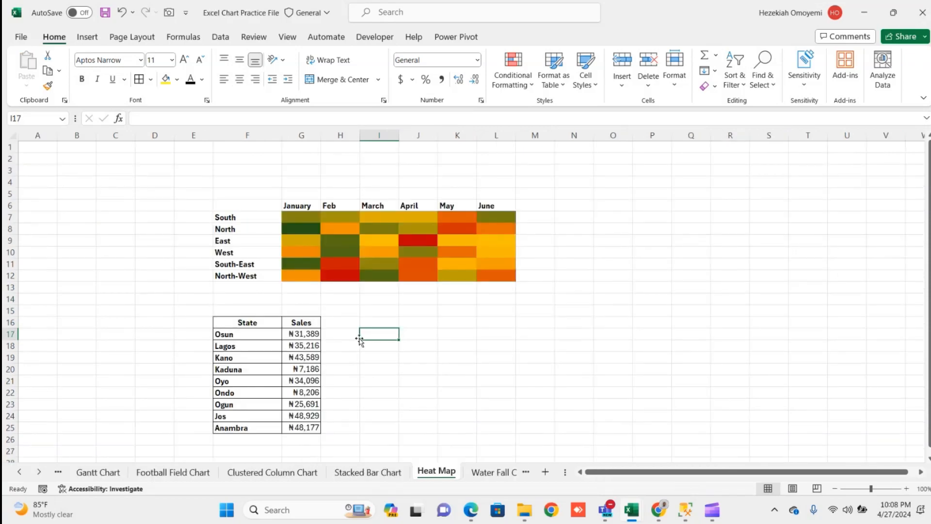
# Insert a filled map chart from the State and Sales data in F16:G25 and place it beside the table, below the heat map
pyautogui.moveTo(247, 324); pyautogui.dragTo(305, 429)
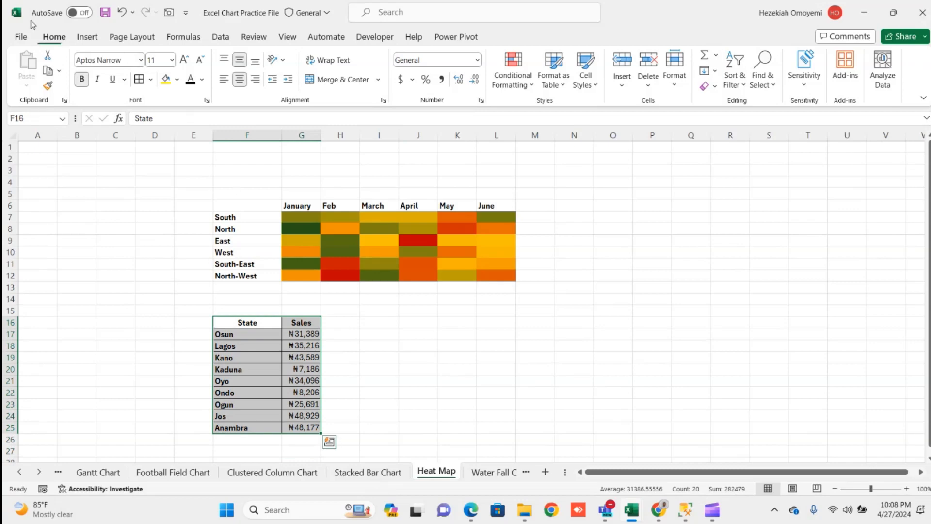
pyautogui.click(89, 37)
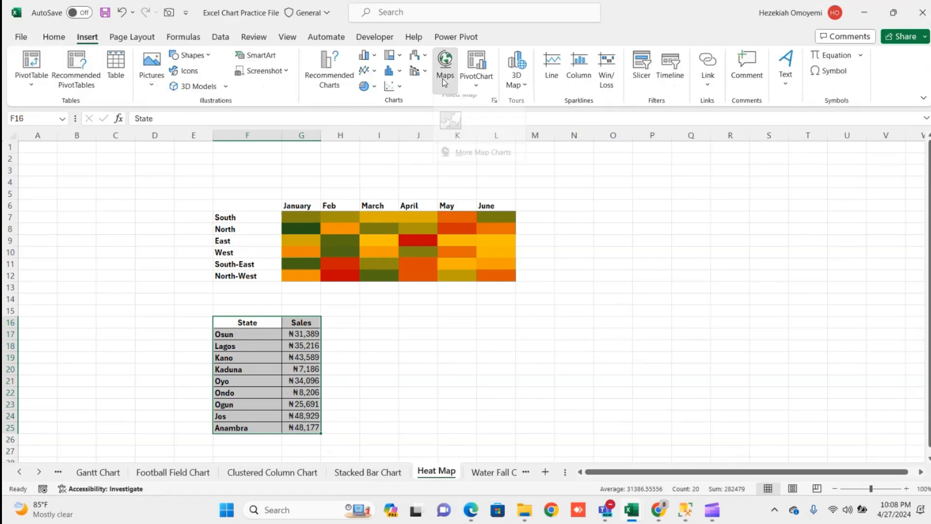
pyautogui.click(444, 78)
pyautogui.click(456, 130)
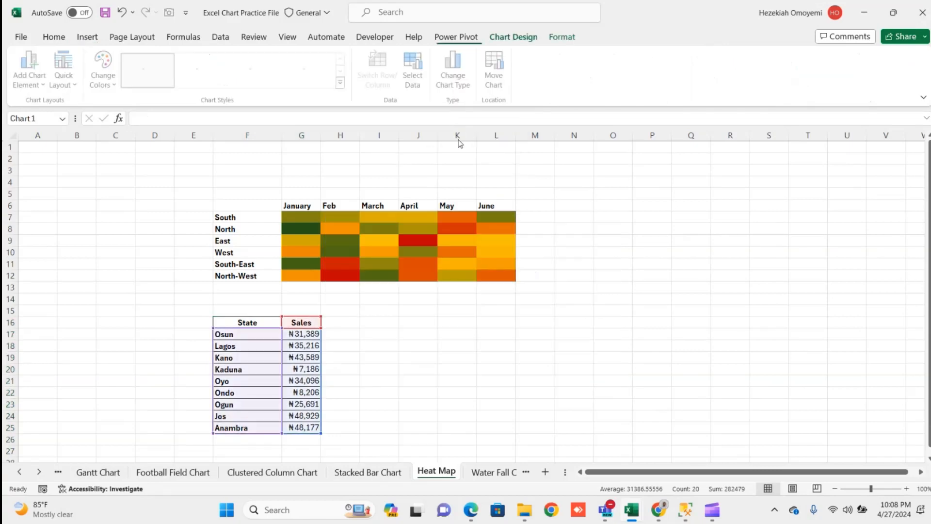
pyautogui.moveTo(558, 241)
pyautogui.mouseDown()
pyautogui.moveTo(558, 306)
pyautogui.moveTo(555, 293)
pyautogui.mouseUp()
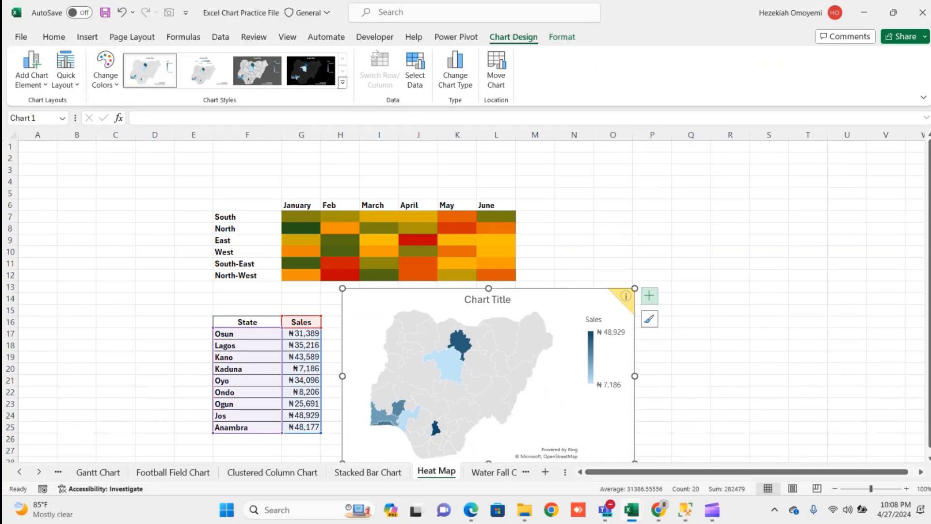
pyautogui.moveTo(929, 243); pyautogui.dragTo(928, 245)
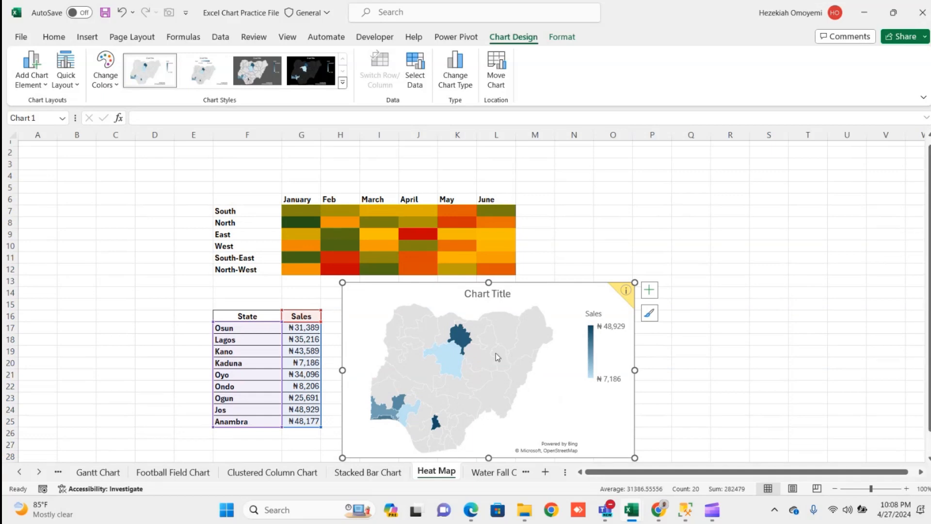
# Delete the map chart's title and add data labels to its Sales series
pyautogui.click(493, 296)
pyautogui.press('Delete')
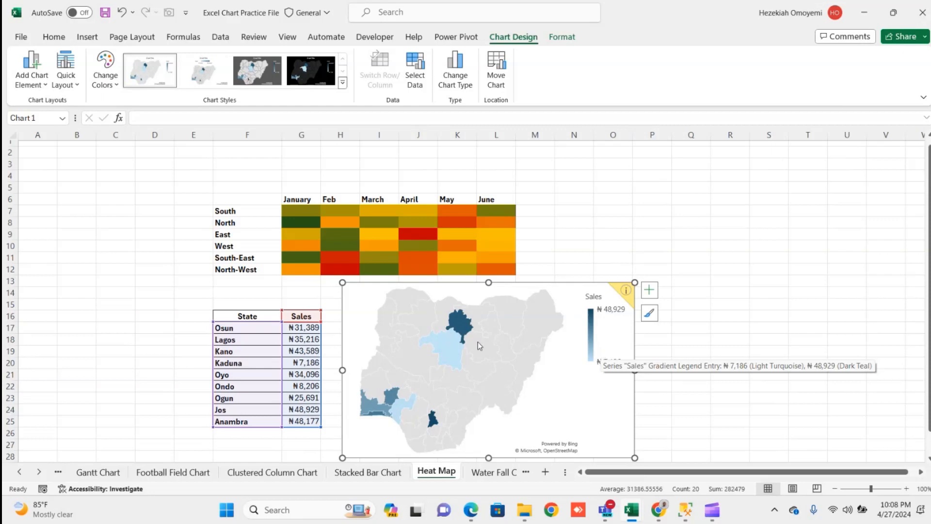
pyautogui.click(496, 308)
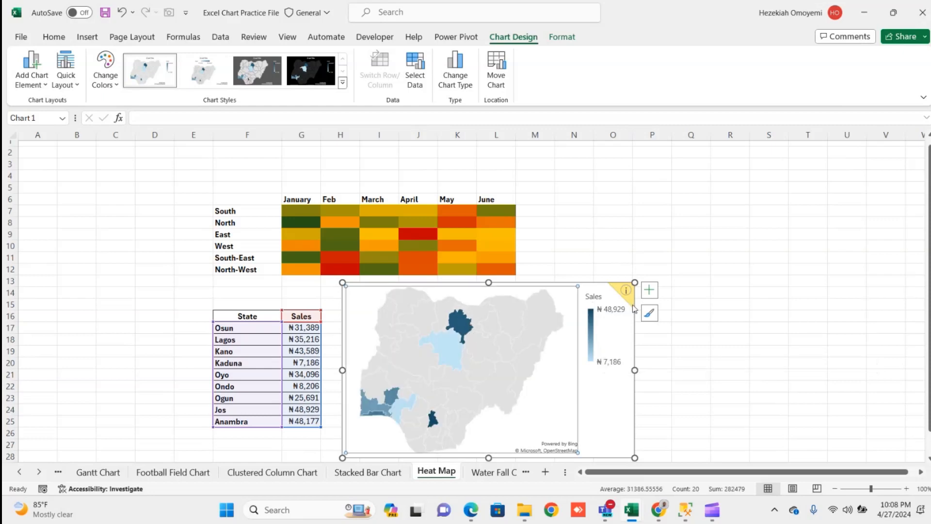
pyautogui.click(653, 293)
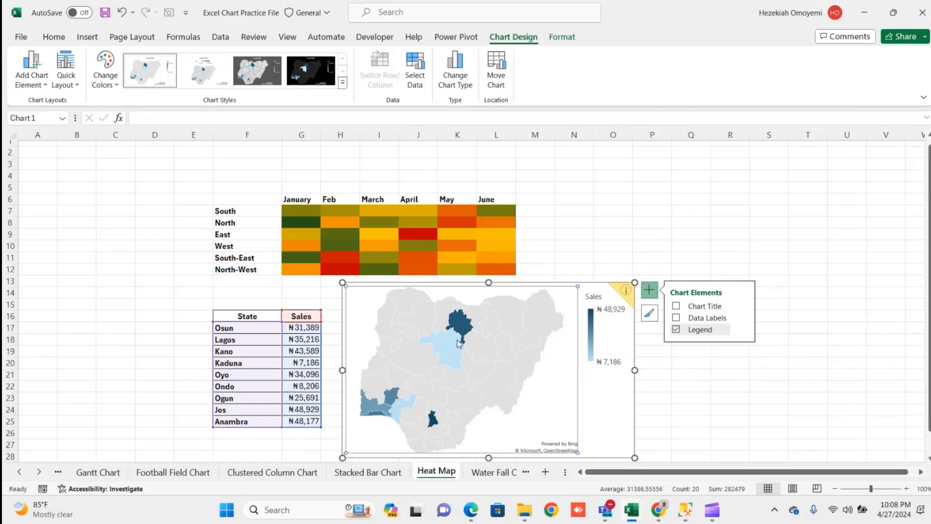
pyautogui.rightClick(503, 343)
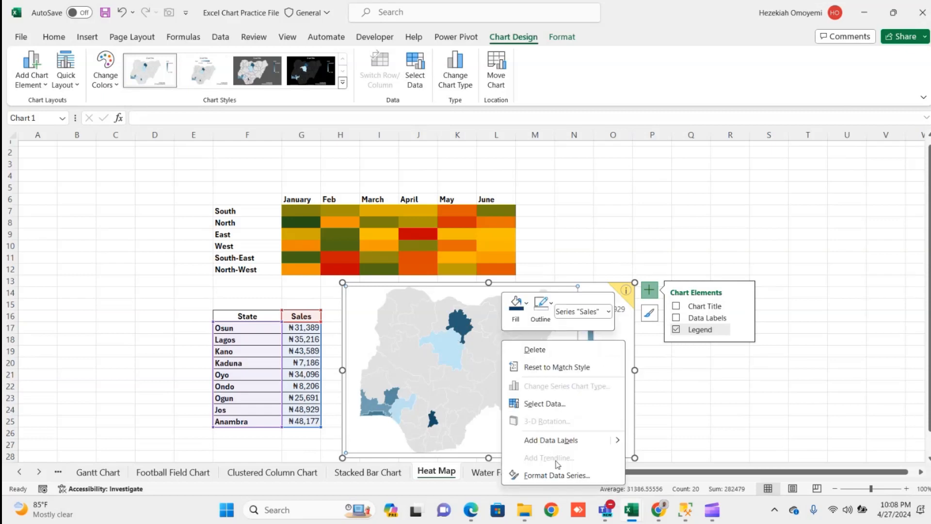
pyautogui.click(558, 441)
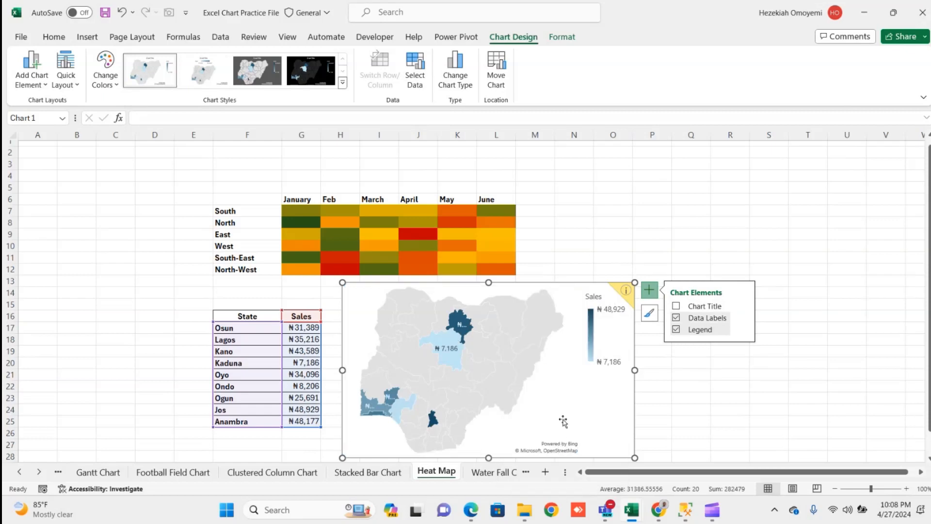
pyautogui.click(561, 439)
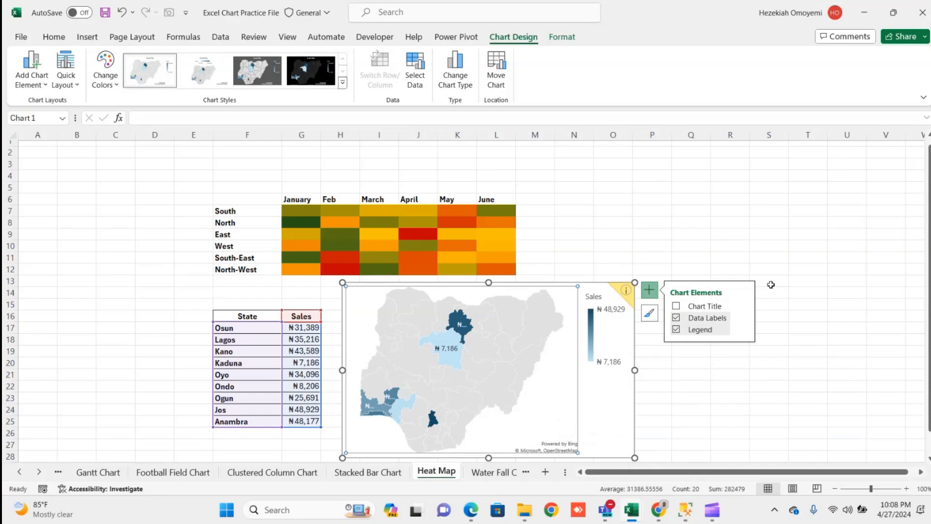
# Set the map's data labels to contain Category Name and Value without Series Name, and expand their number format options
pyautogui.moveTo(742, 319)
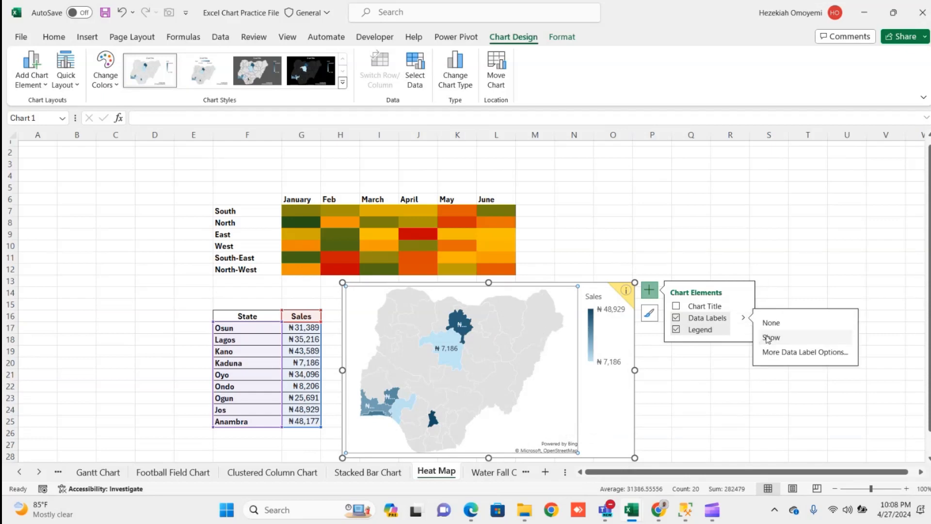
pyautogui.click(795, 355)
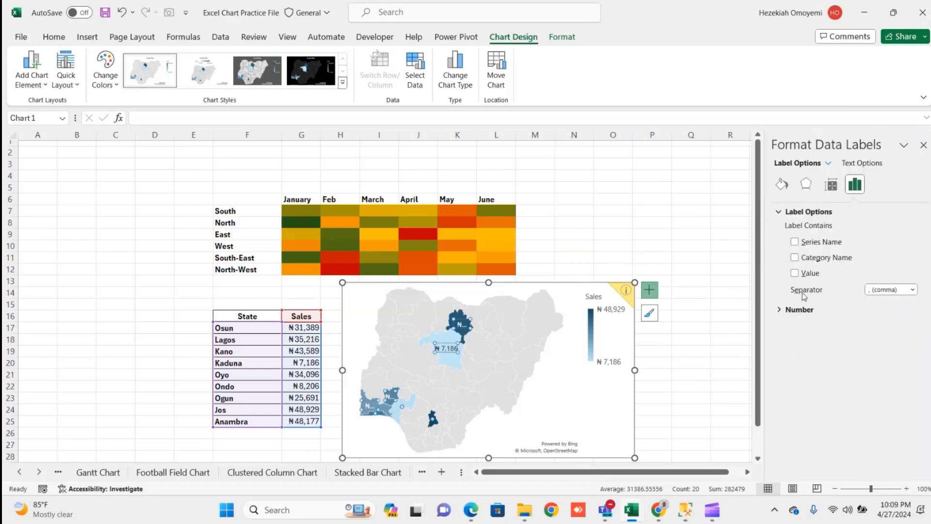
pyautogui.click(795, 258)
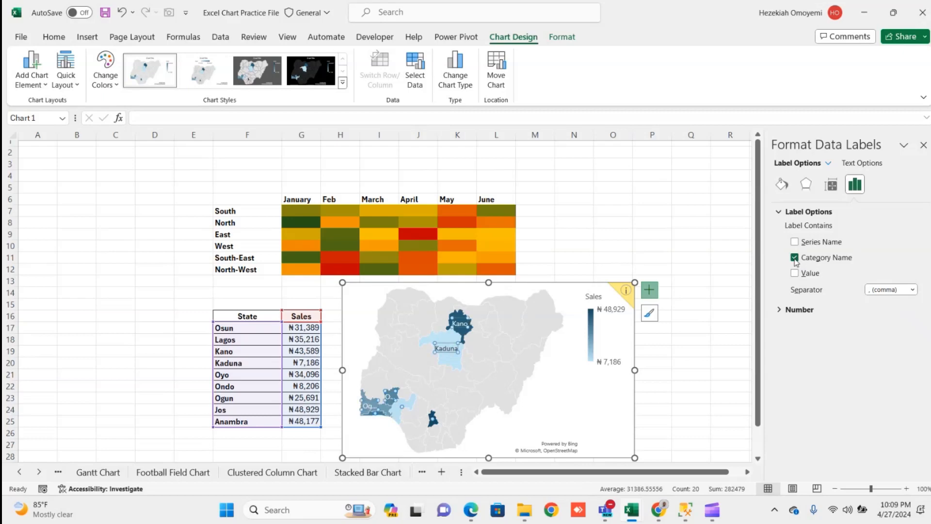
pyautogui.click(796, 242)
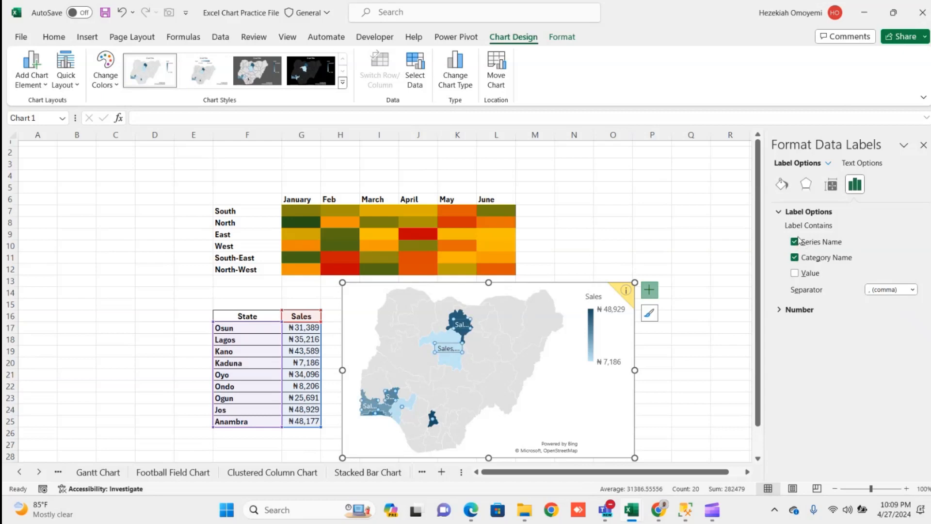
pyautogui.click(798, 241)
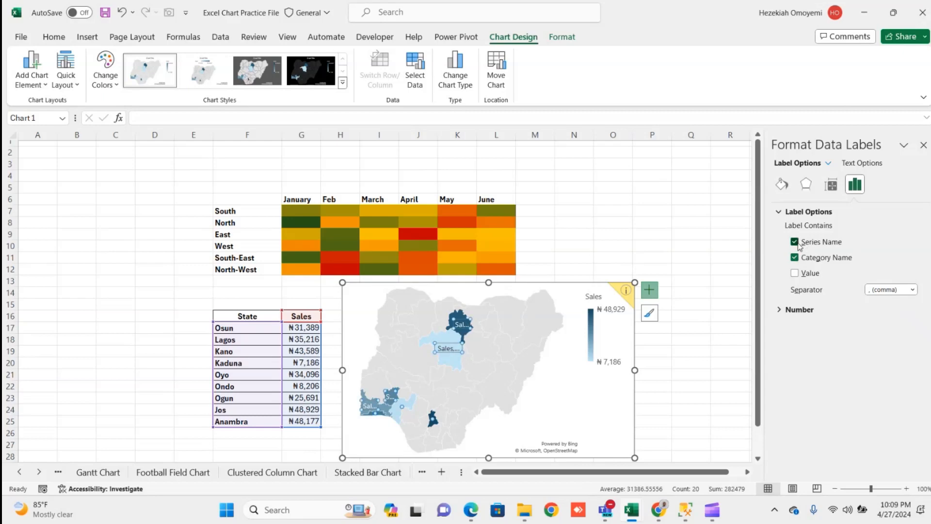
pyautogui.click(795, 274)
pyautogui.click(780, 310)
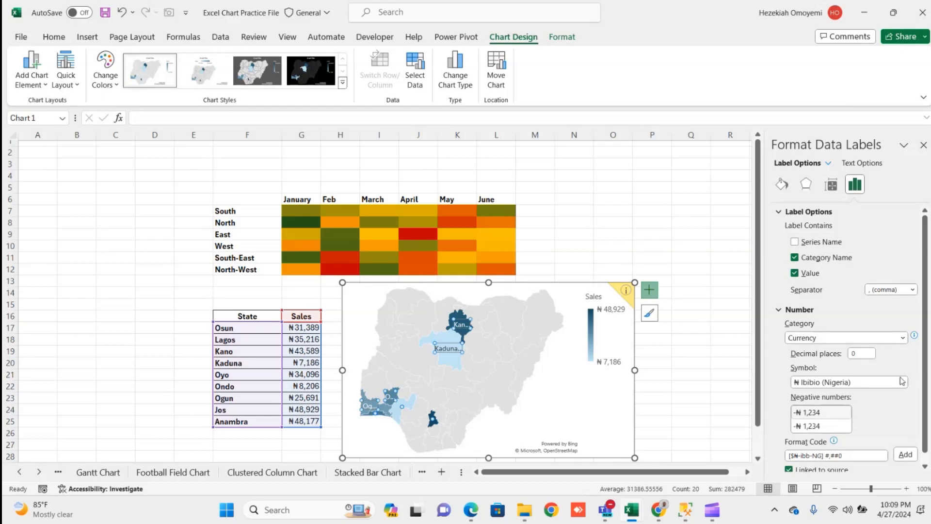
# Check the data label separator choices, enlarge the map chart up to row 2 and across to column S, and close the label formatting
pyautogui.moveTo(926, 395); pyautogui.dragTo(927, 421)
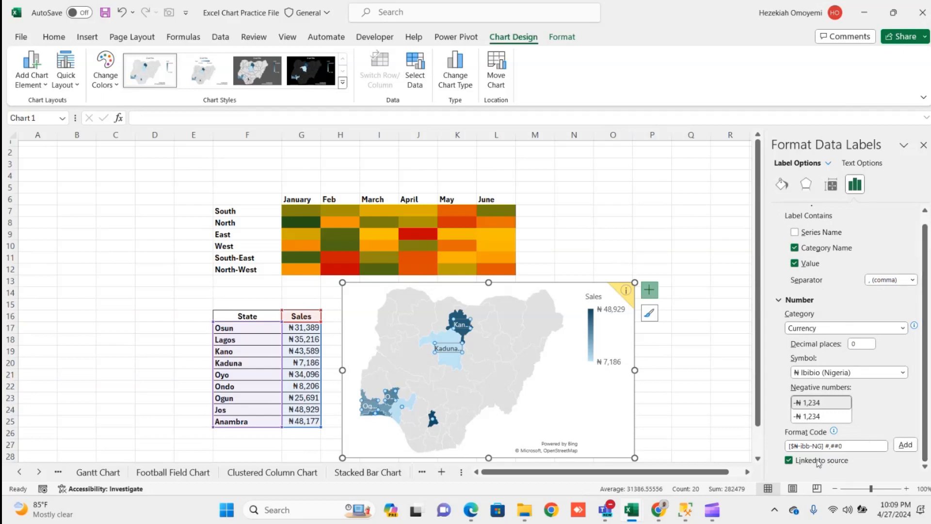
pyautogui.click(913, 281)
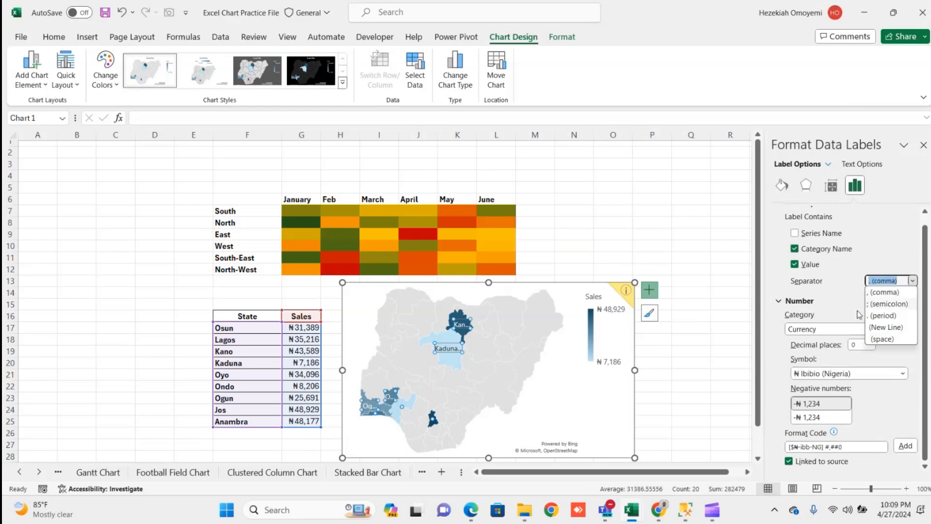
pyautogui.click(585, 340)
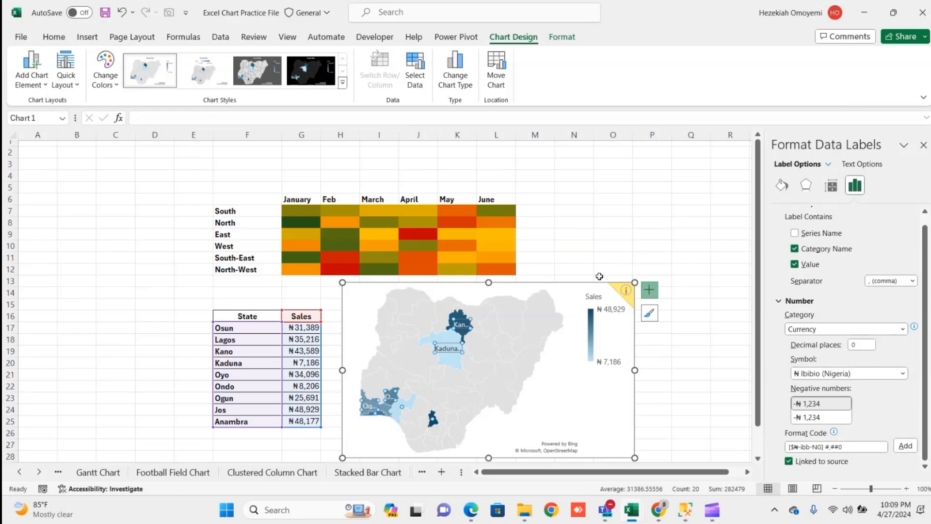
pyautogui.moveTo(636, 286); pyautogui.dragTo(752, 149)
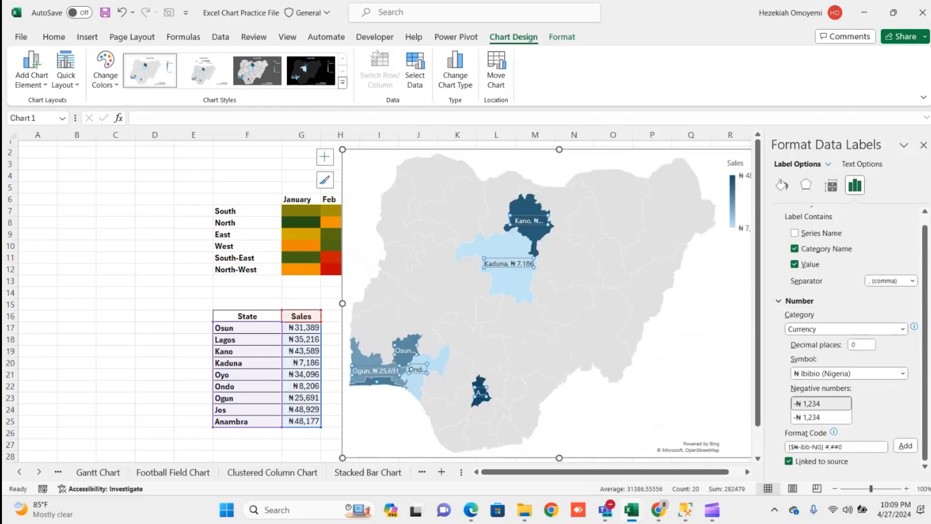
pyautogui.click(923, 145)
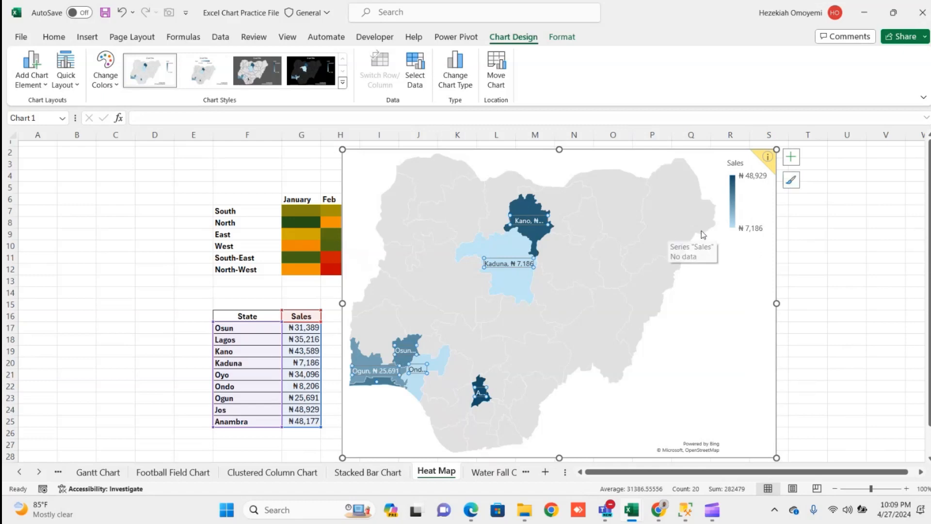
# Open the formatting options for the map's Sales series and set its series color to Diverging (3-color)
pyautogui.click(791, 162)
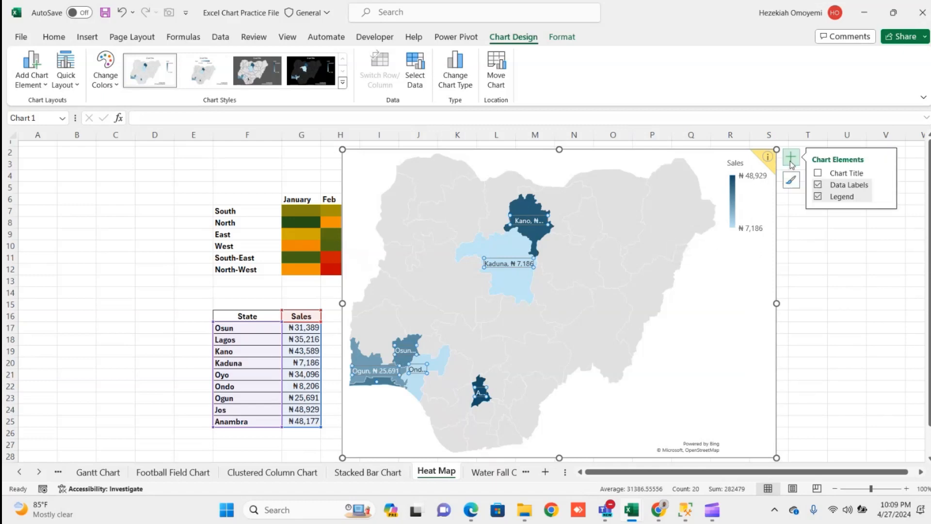
pyautogui.click(698, 186)
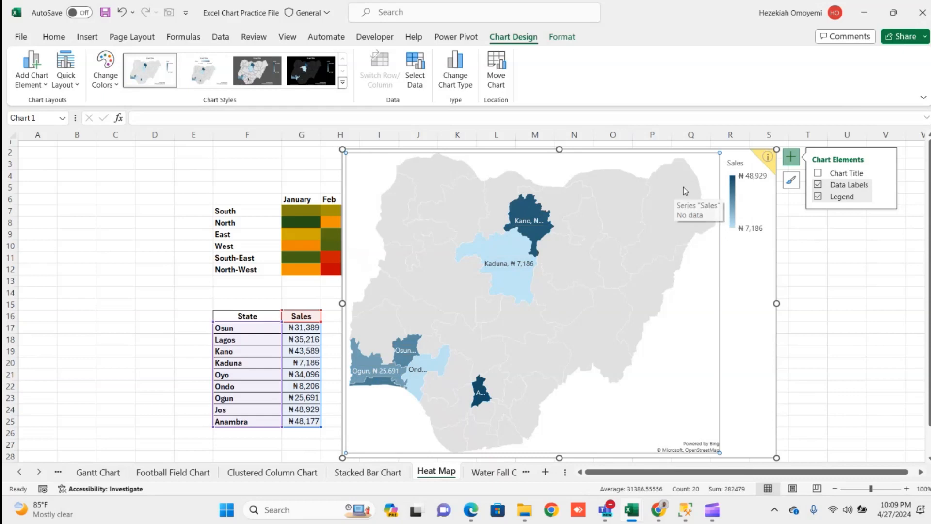
pyautogui.rightClick(684, 191)
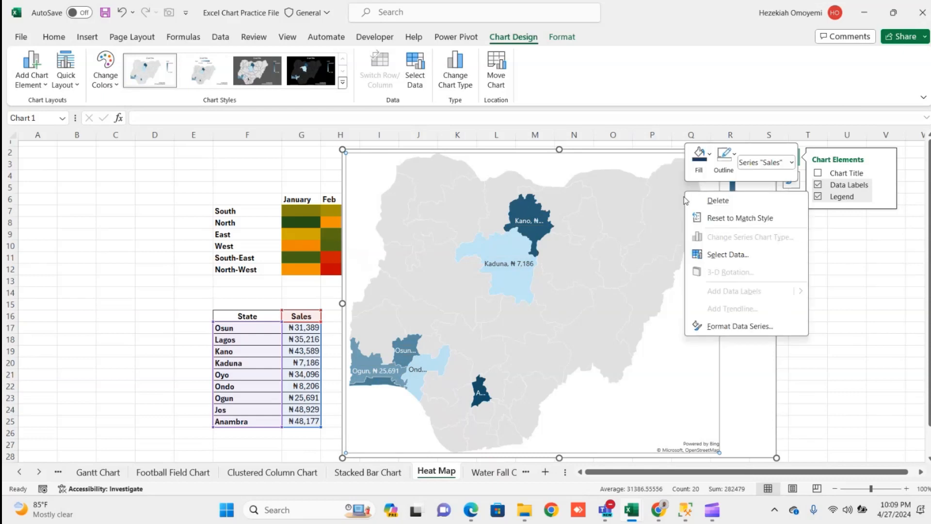
pyautogui.click(760, 329)
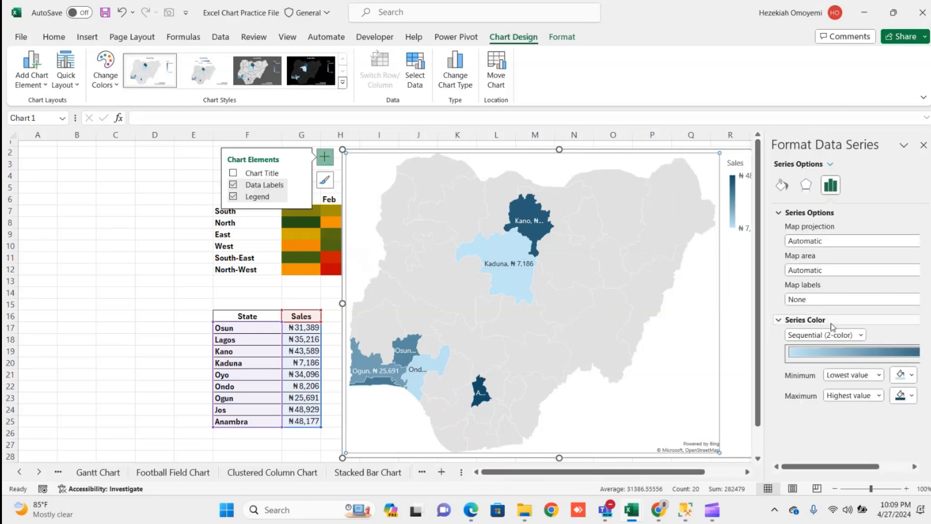
pyautogui.click(862, 335)
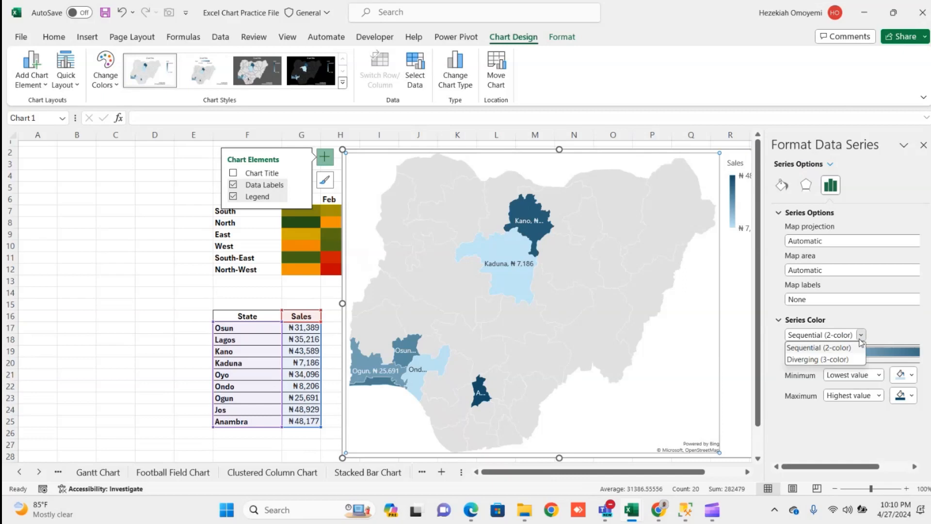
pyautogui.click(838, 361)
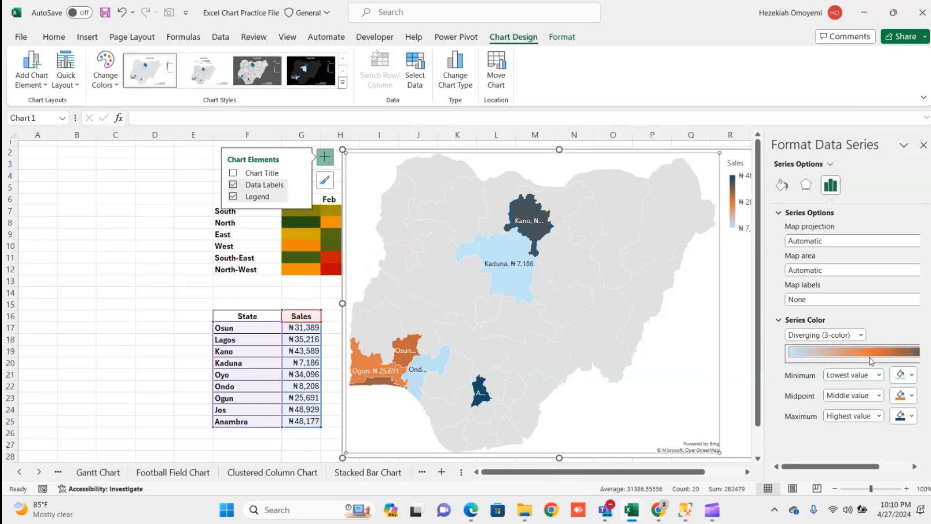
# Set the Sales series' minimum color to standard red and its midpoint color to standard orange
pyautogui.click(912, 376)
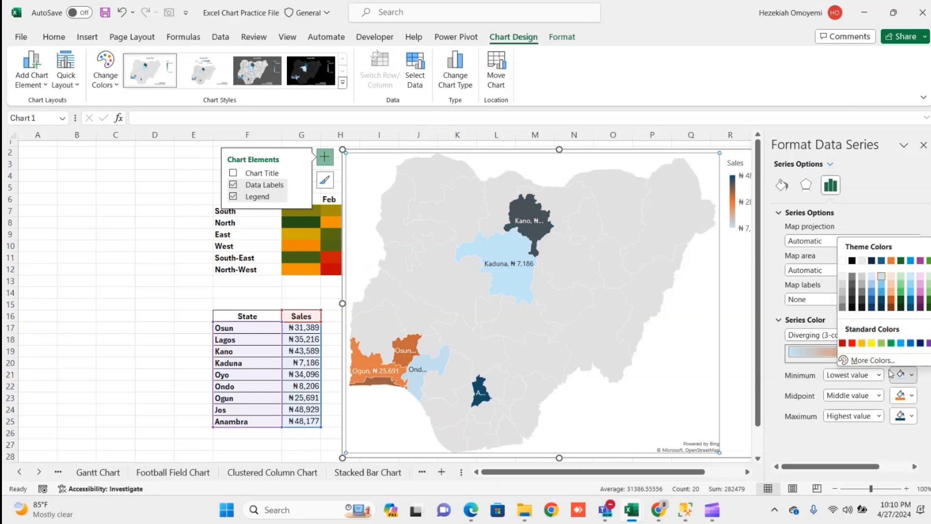
pyautogui.click(852, 343)
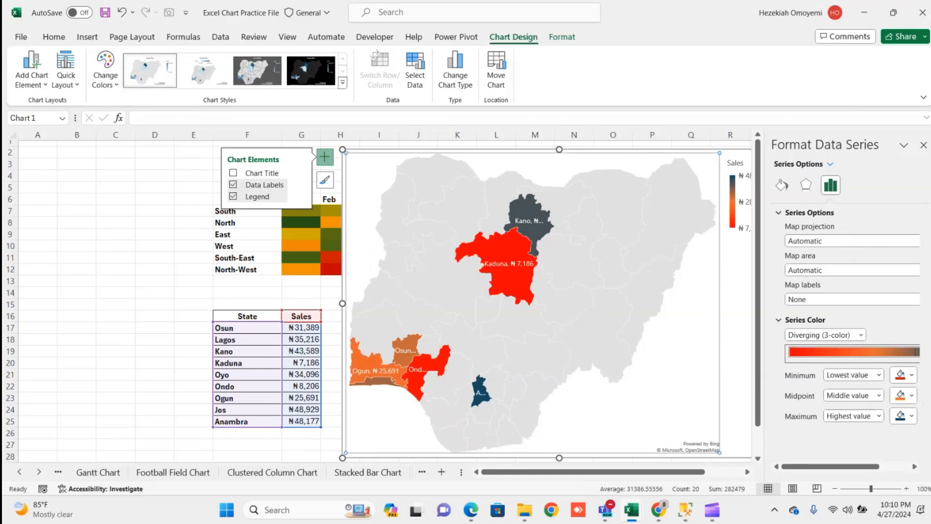
pyautogui.click(909, 396)
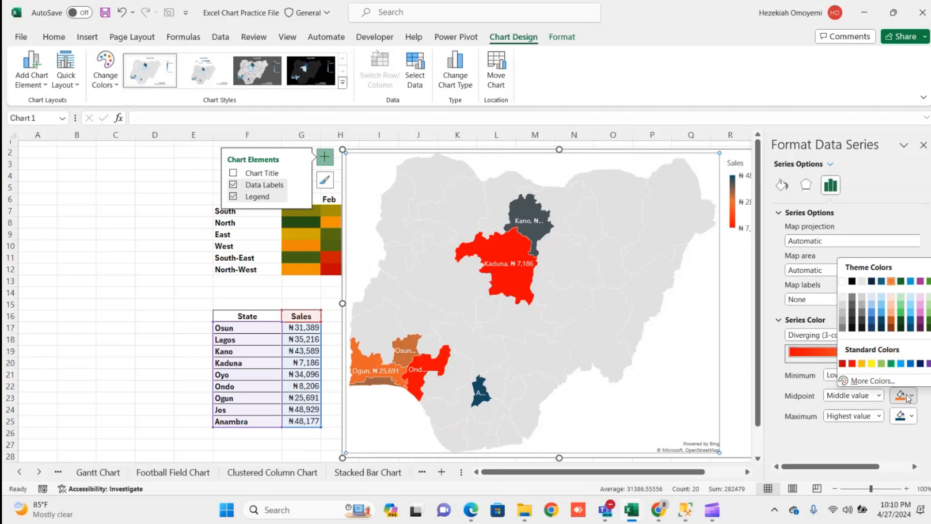
pyautogui.click(861, 364)
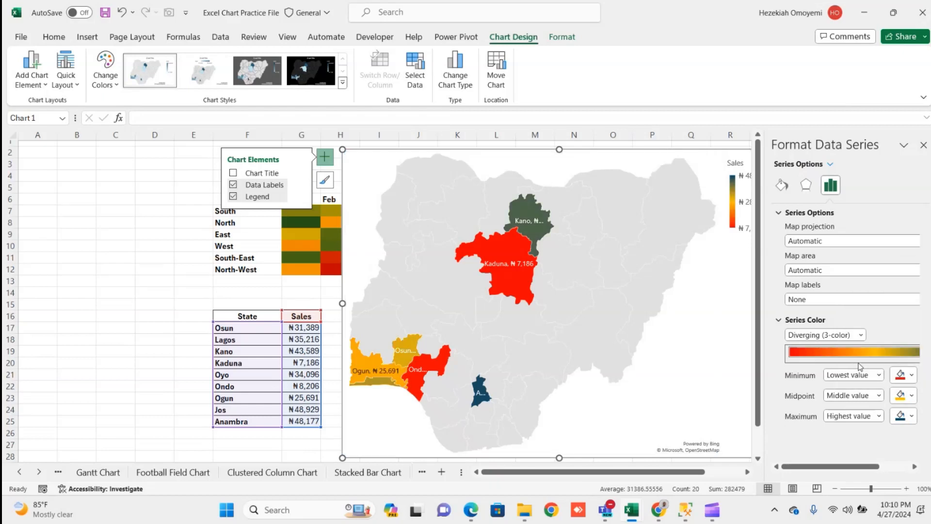
# Set the Sales series' maximum color to a dark green theme shade, trying a light green first
pyautogui.click(911, 417)
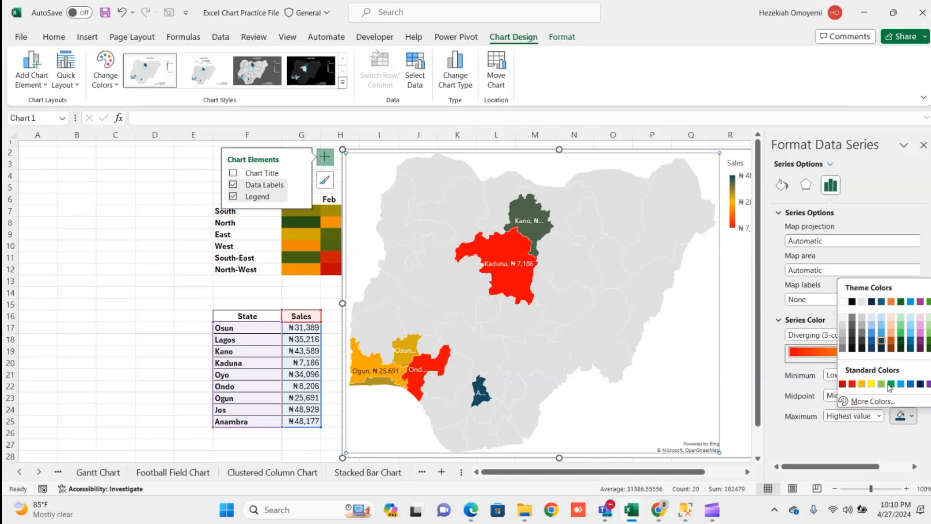
pyautogui.click(927, 341)
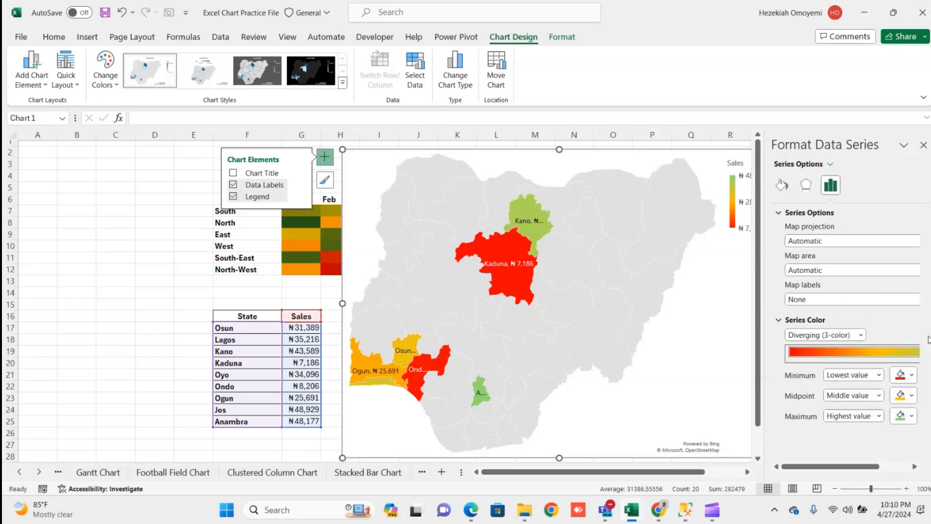
pyautogui.click(905, 416)
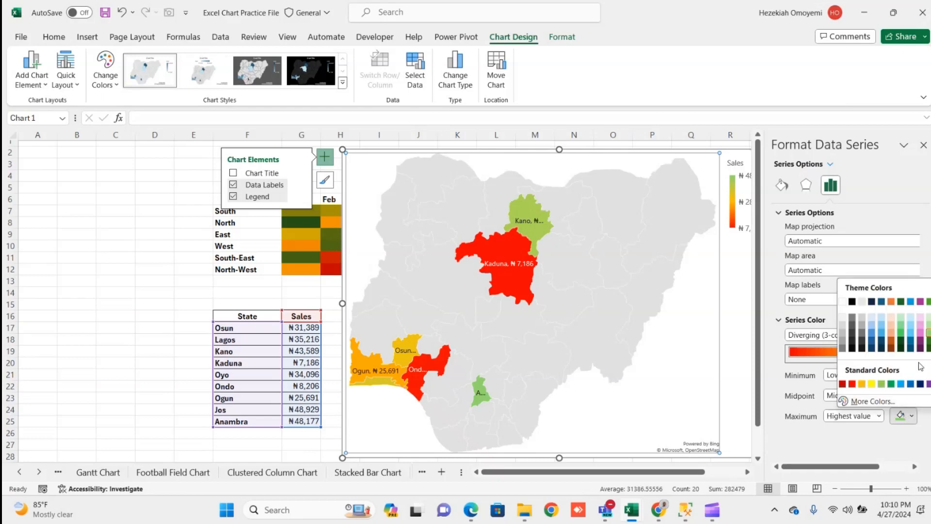
pyautogui.click(928, 347)
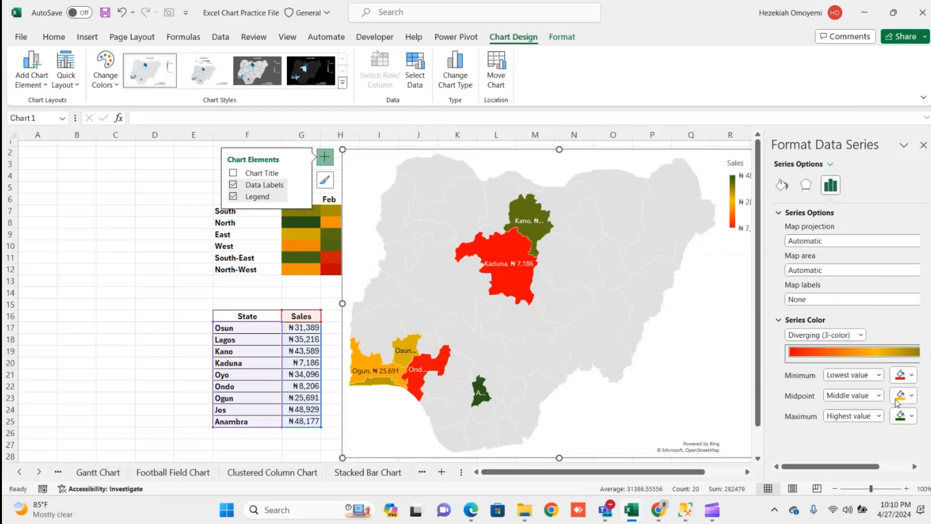
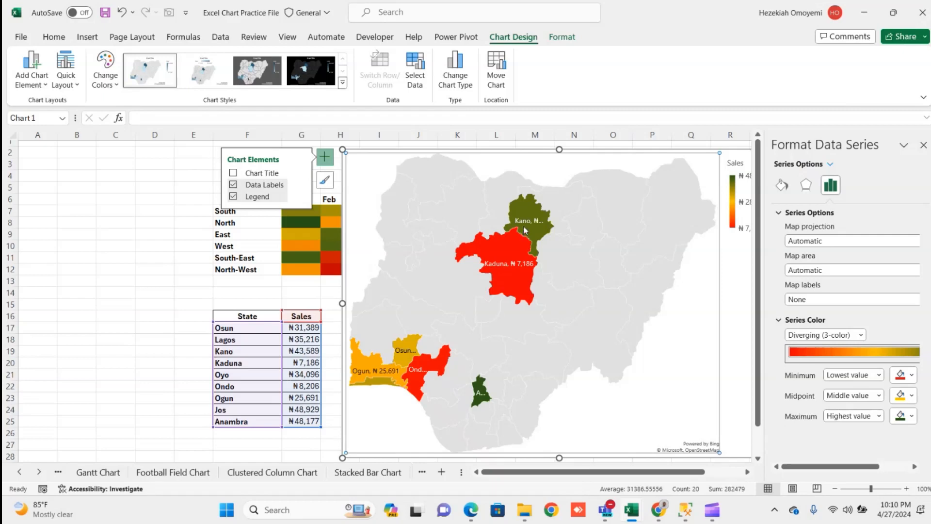
# Close the shape formatting options and widen the map chart to extend across to column U
pyautogui.moveTo(525, 230)
pyautogui.click(299, 436)
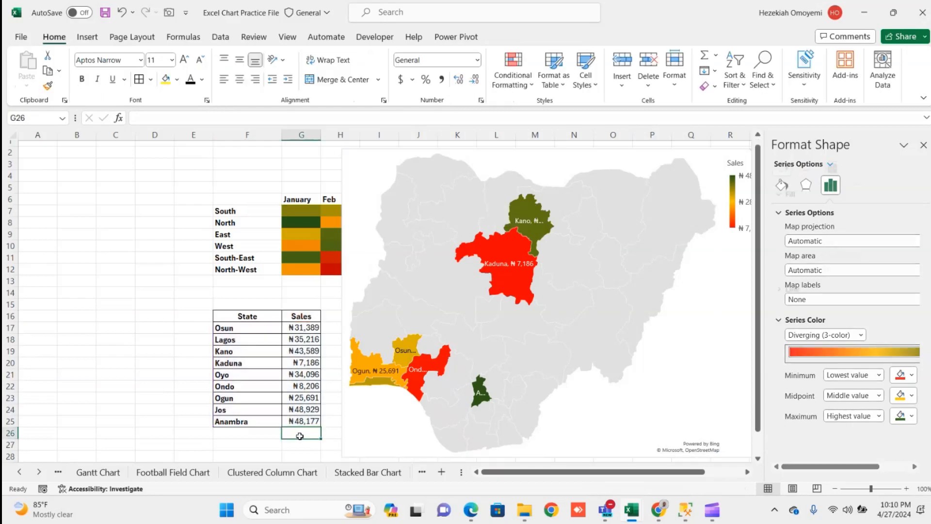
pyautogui.click(603, 366)
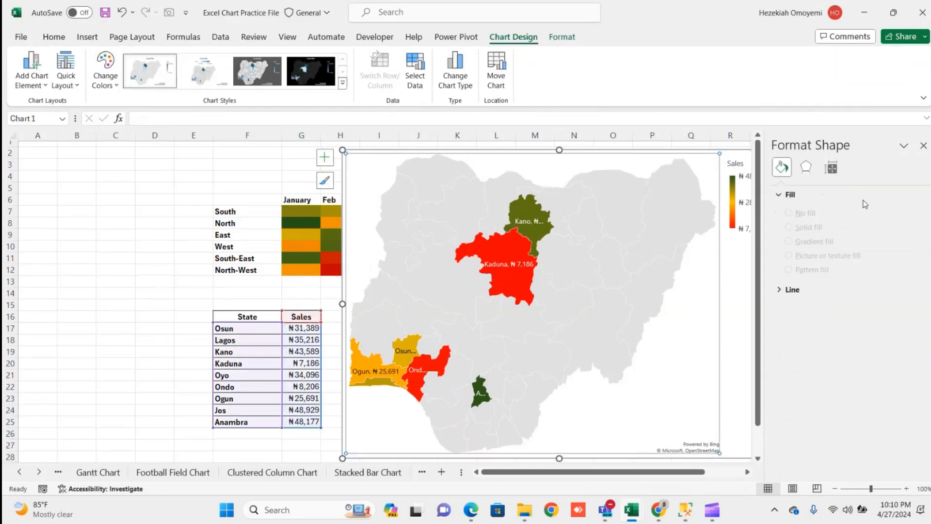
pyautogui.click(924, 146)
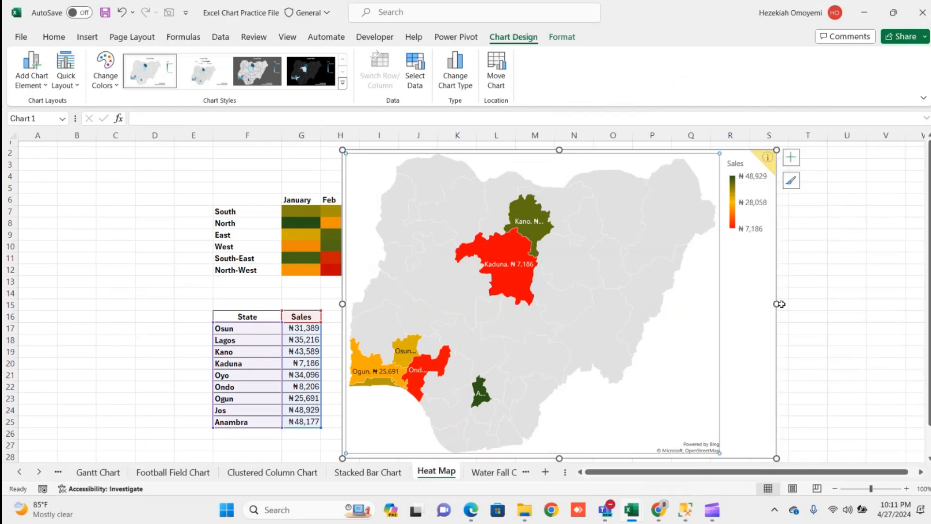
pyautogui.moveTo(777, 304); pyautogui.dragTo(863, 305)
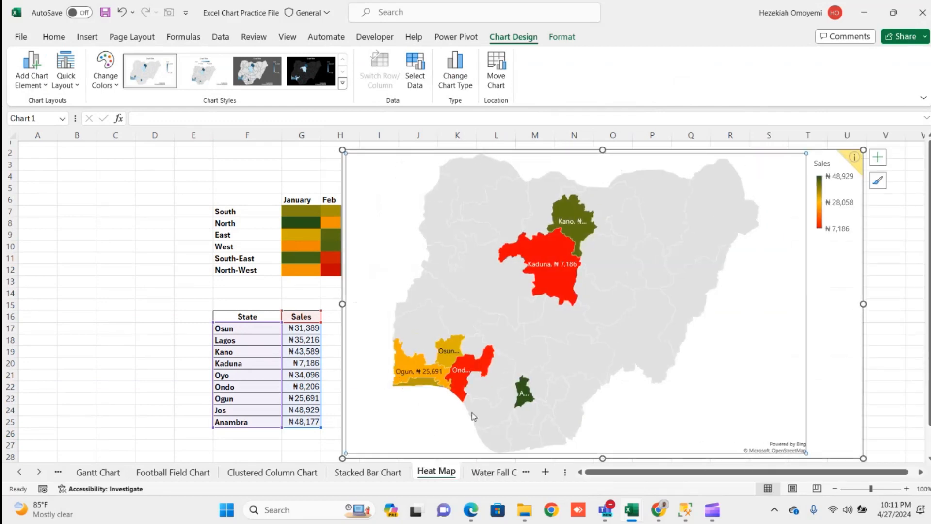
# Examine the Jos sales entry against the map's legend and labels, and compare with the map in the NAME EXTRACTION workbook
pyautogui.click(268, 413)
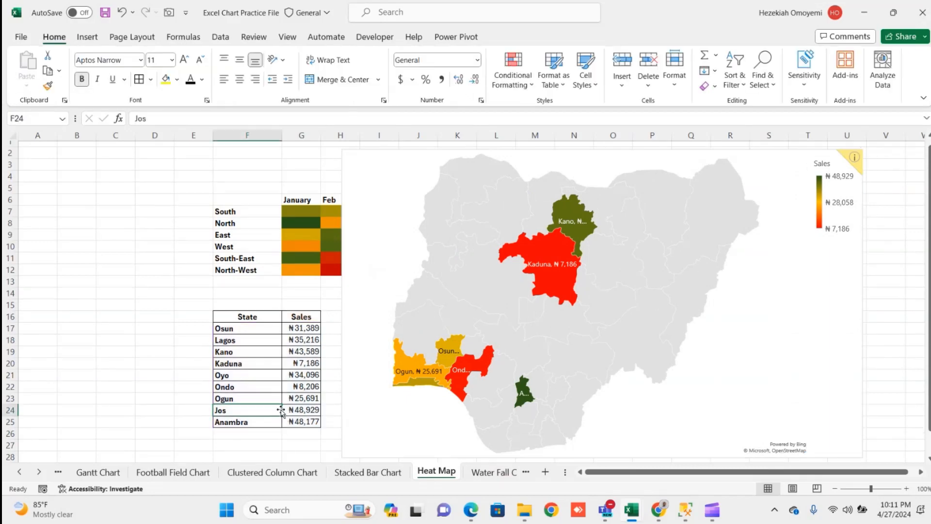
pyautogui.doubleClick(295, 413)
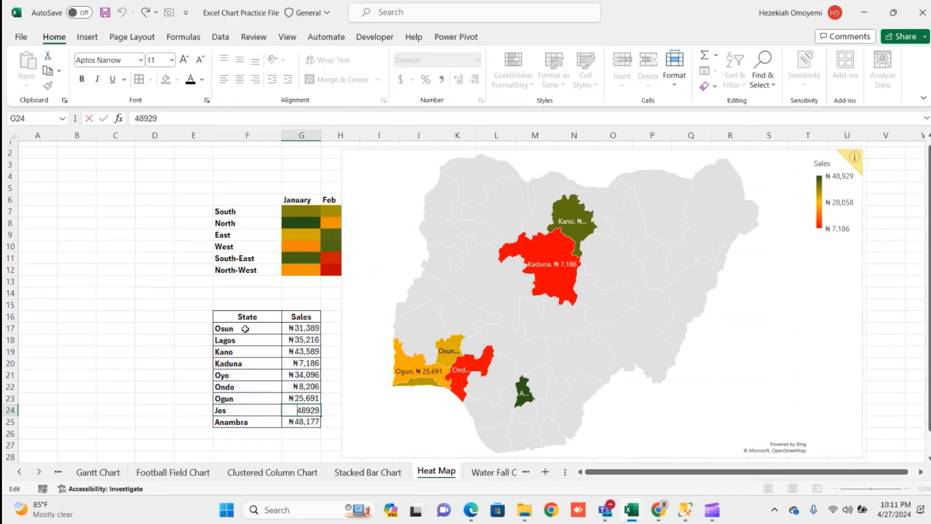
pyautogui.click(151, 365)
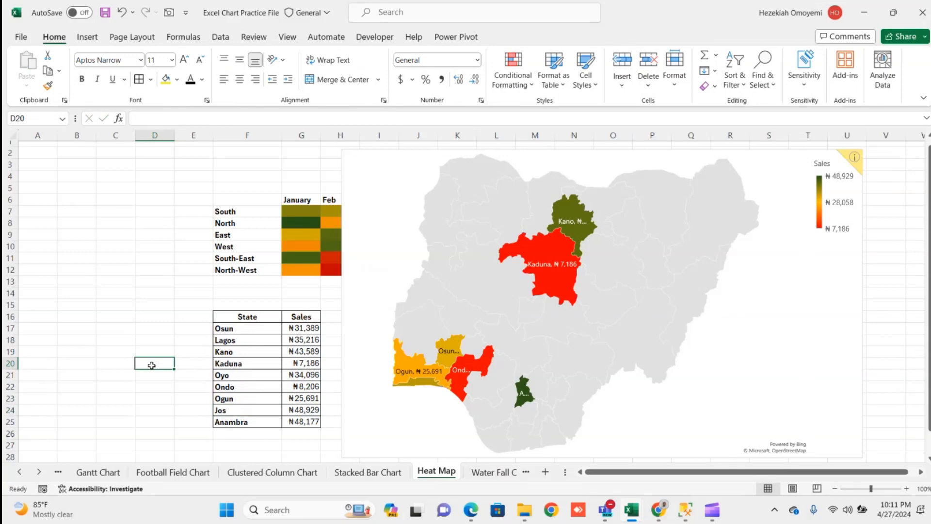
pyautogui.click(160, 399)
pyautogui.hotkey('alt', 'Tab')
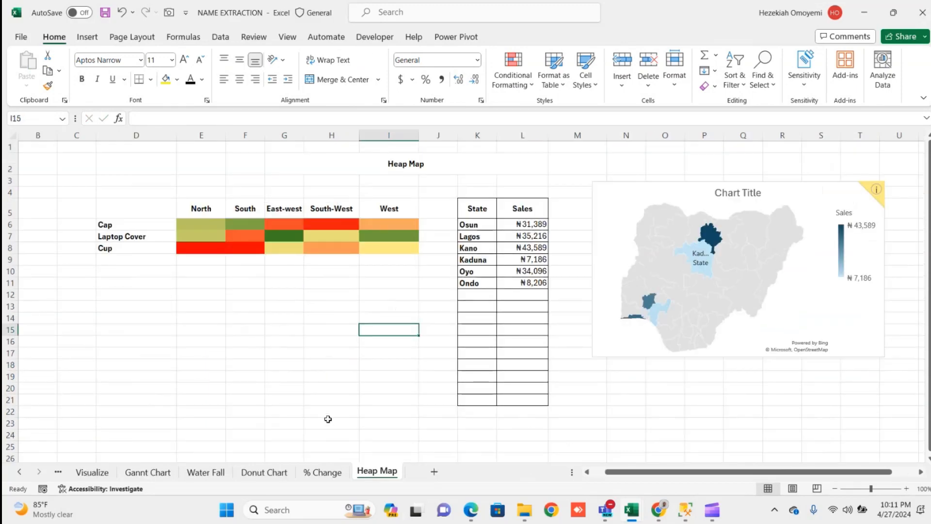
pyautogui.hotkey('alt', 'Tab')
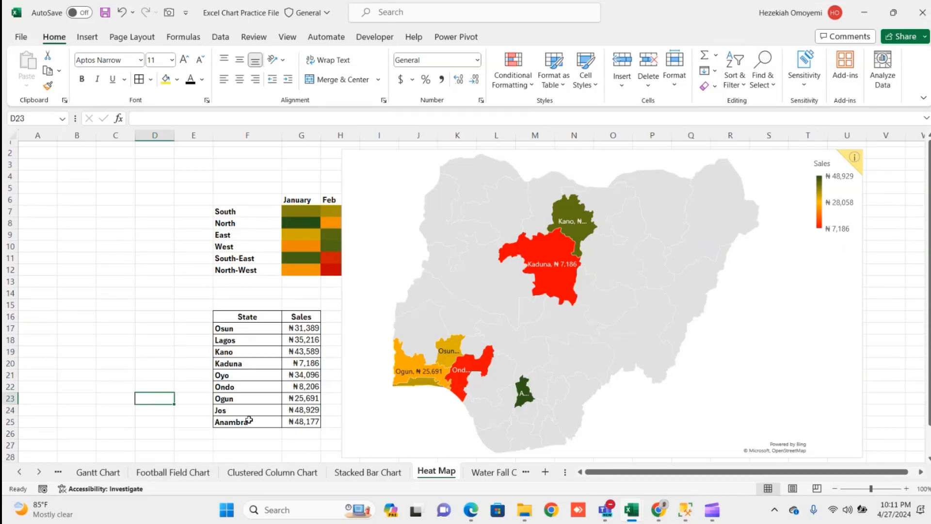
pyautogui.click(307, 410)
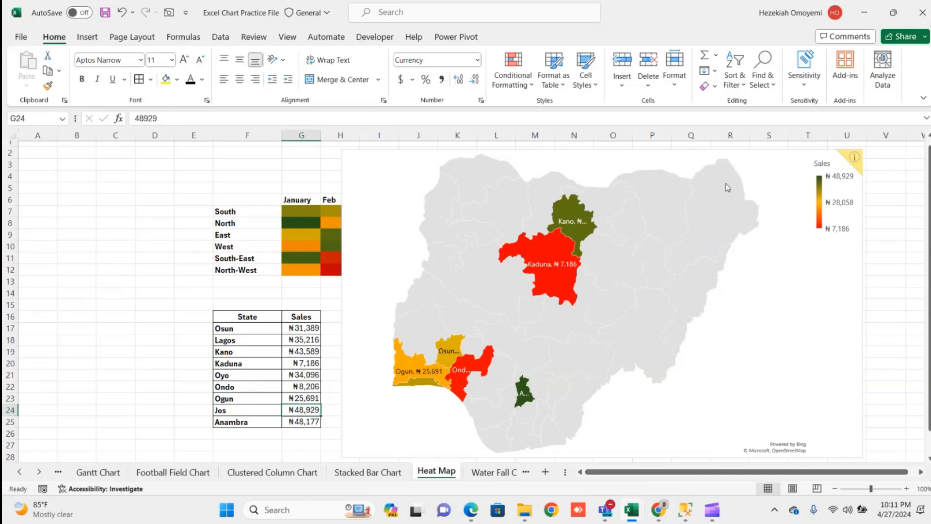
pyautogui.click(837, 180)
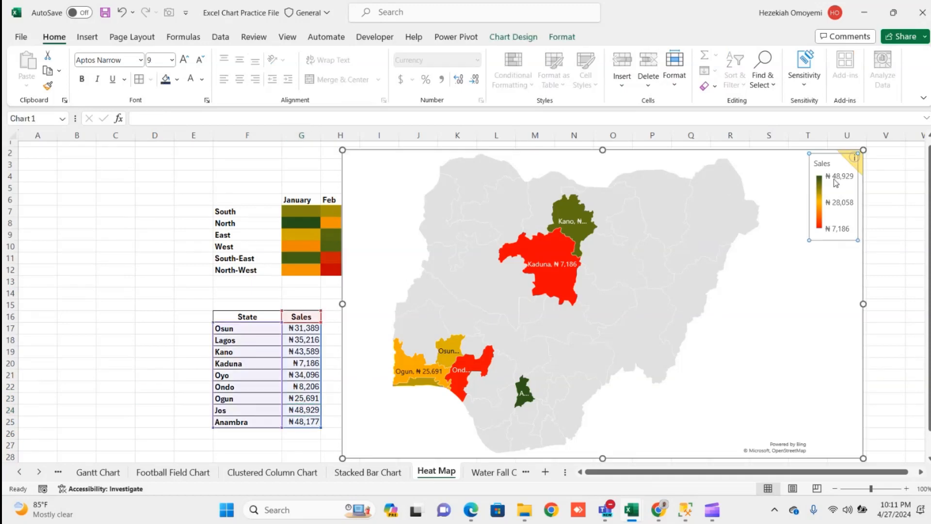
pyautogui.click(574, 218)
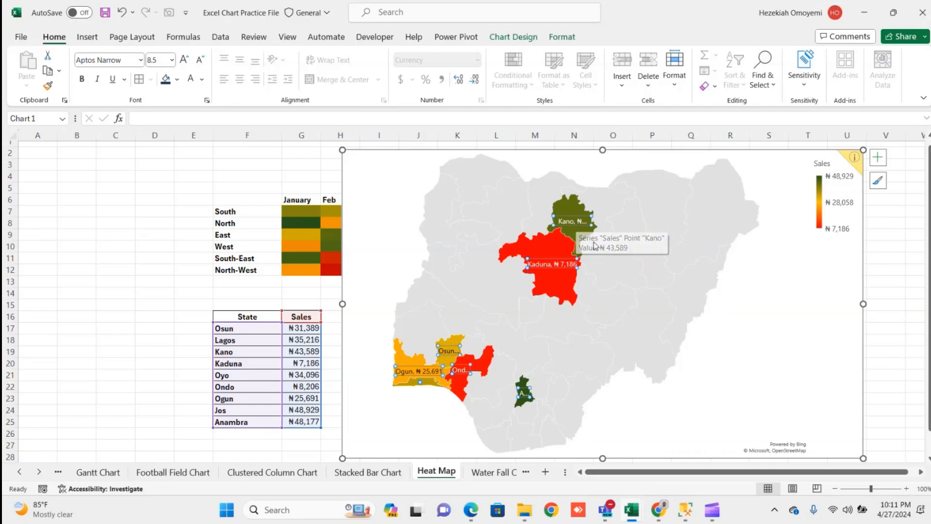
pyautogui.click(797, 220)
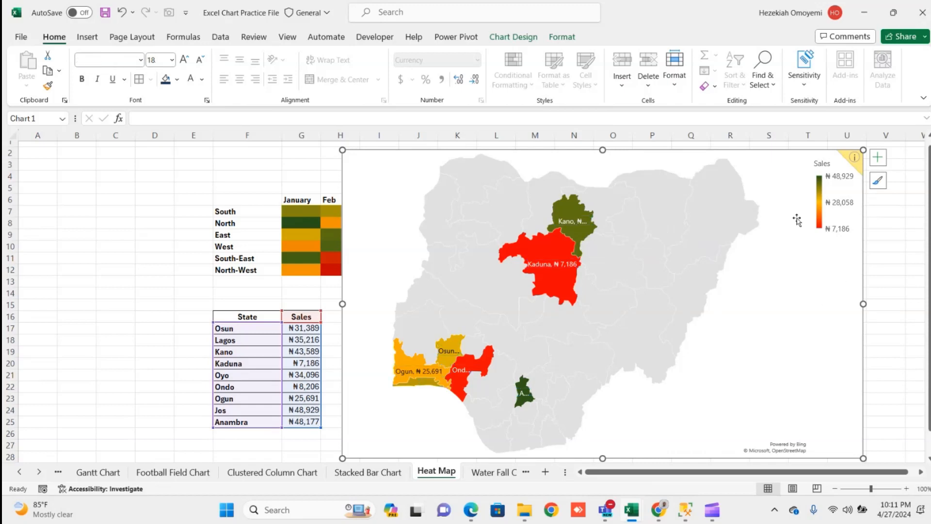
pyautogui.rightClick(770, 167)
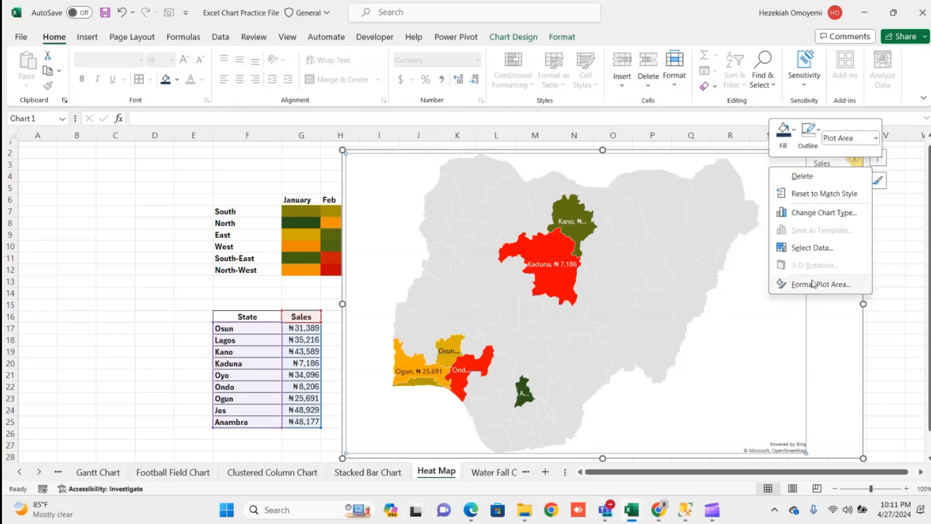
pyautogui.click(821, 285)
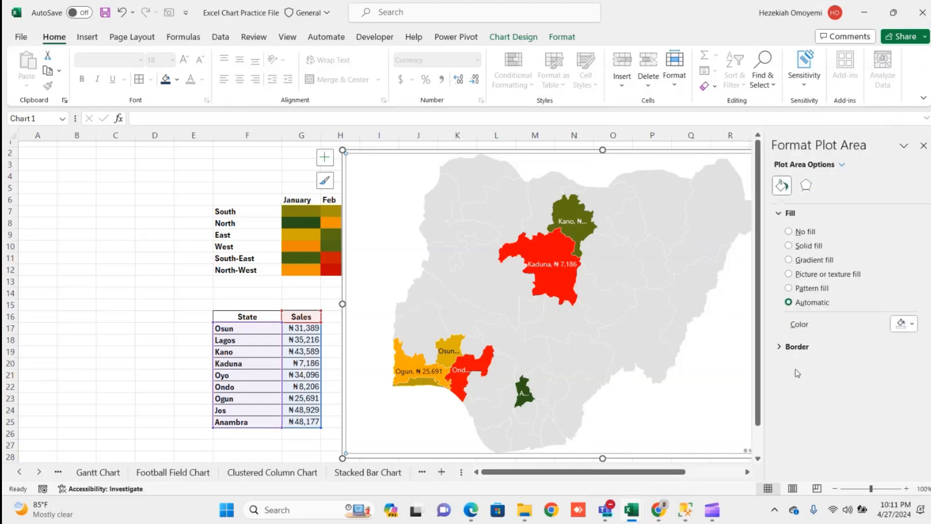
pyautogui.click(782, 346)
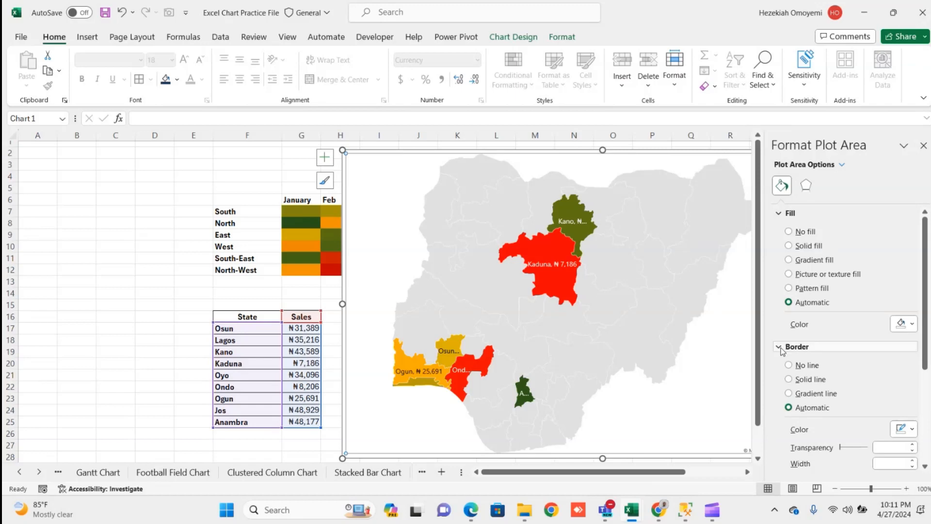
pyautogui.click(782, 346)
# Open the Sales series' options, try the Mercator and Miller map projections, and set the projection back to Automatic
pyautogui.click(651, 259)
pyautogui.rightClick(654, 263)
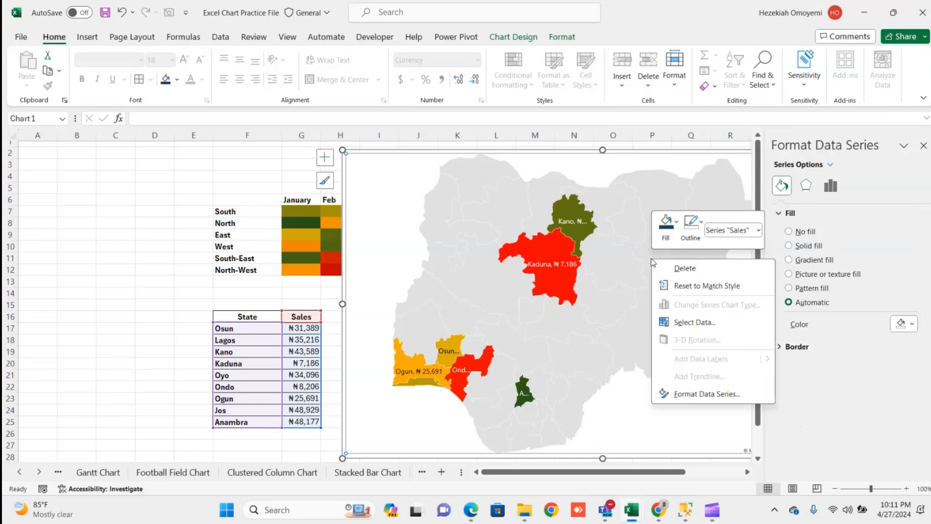
pyautogui.click(702, 396)
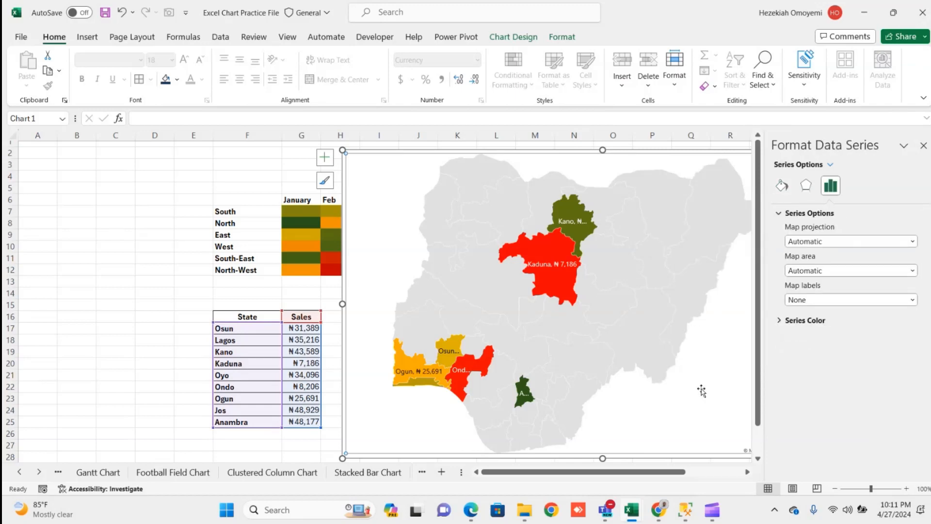
pyautogui.click(916, 247)
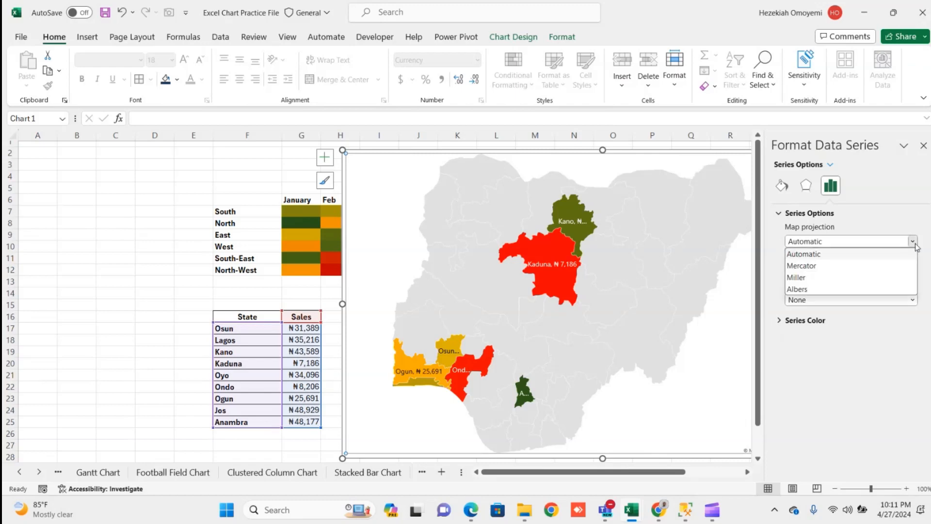
pyautogui.click(819, 266)
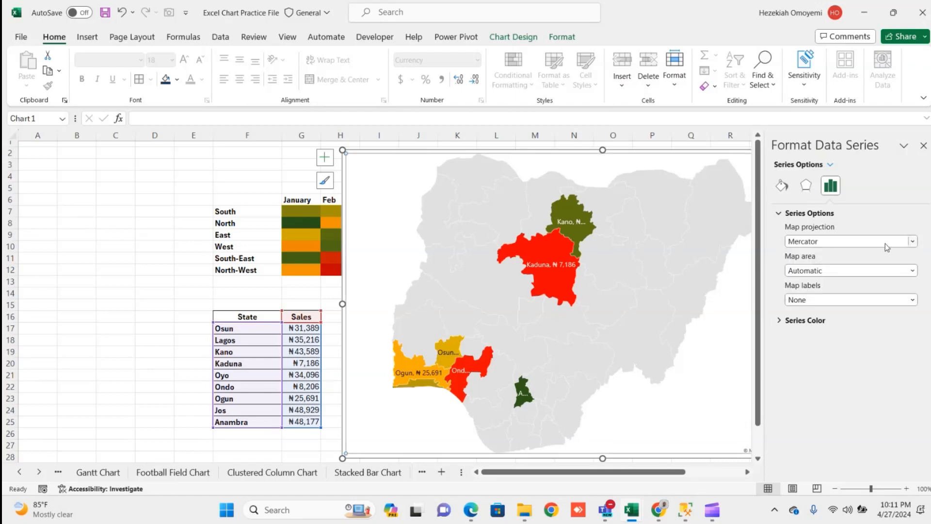
pyautogui.click(912, 241)
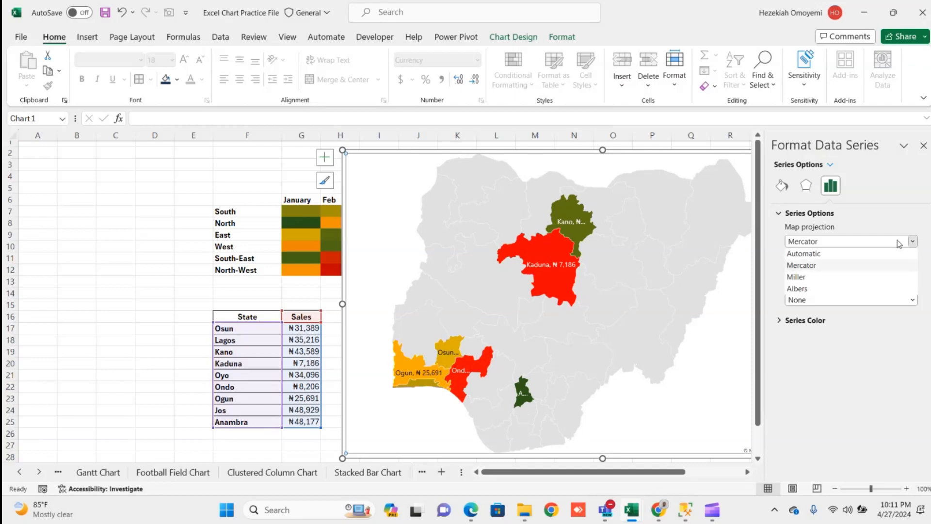
pyautogui.click(856, 280)
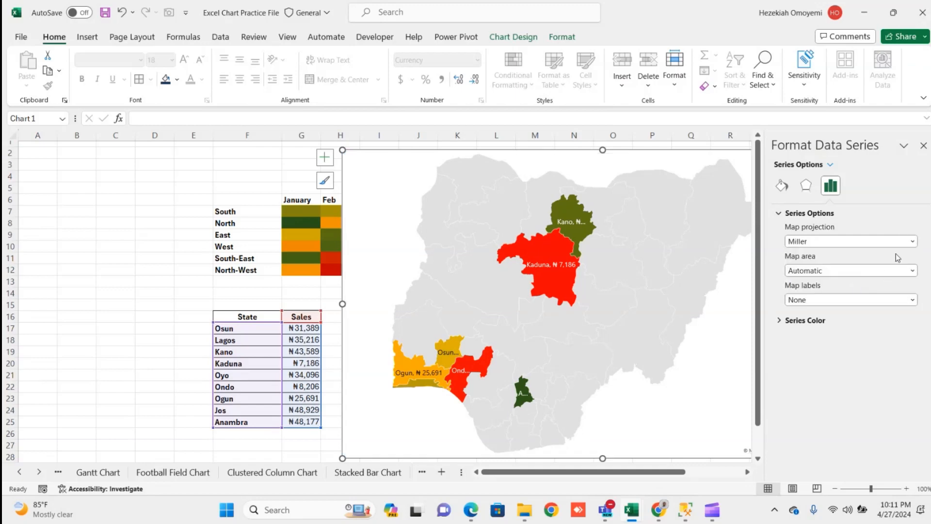
pyautogui.click(912, 242)
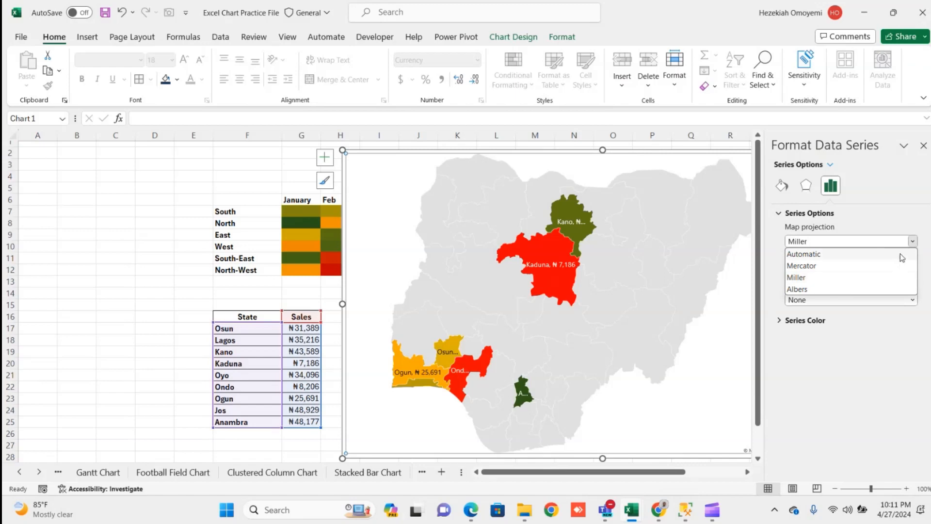
pyautogui.press('Escape')
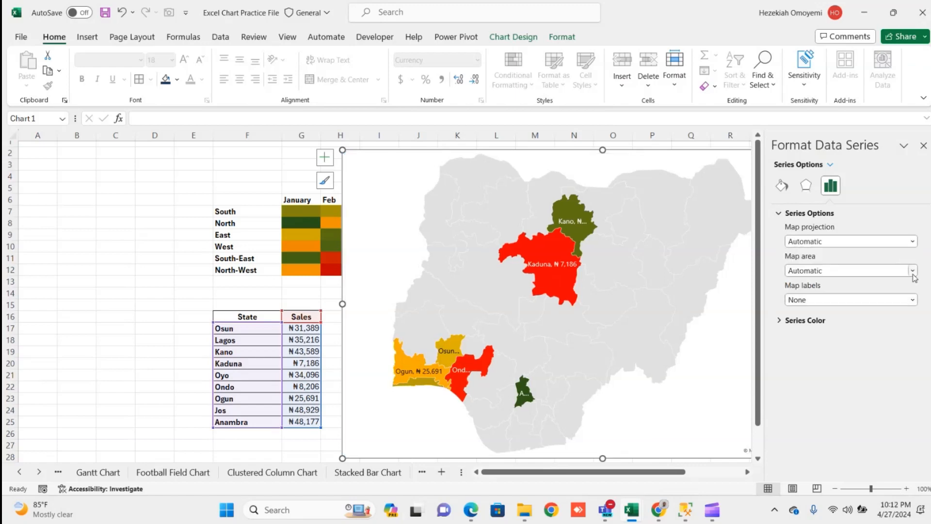
# Try limiting the map area to Only regions with data, close the formatting options, and undo the map area change
pyautogui.click(912, 272)
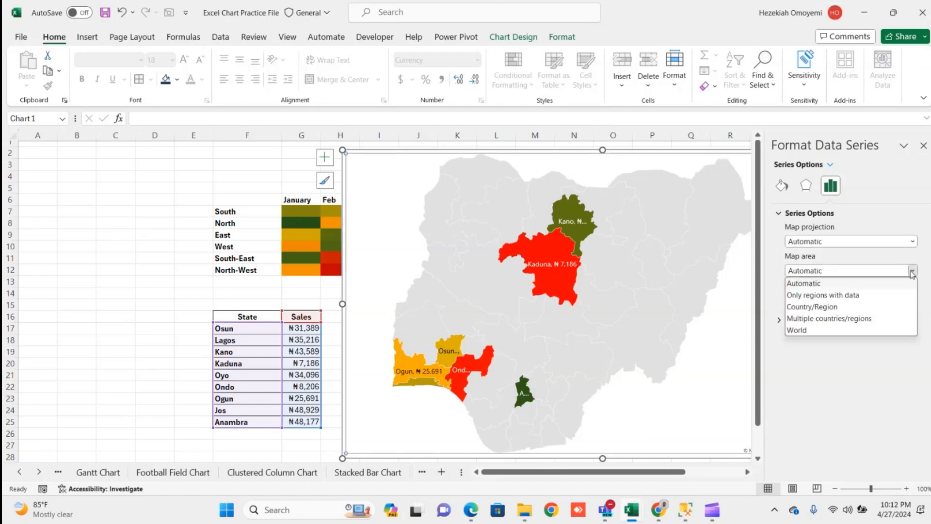
pyautogui.click(831, 296)
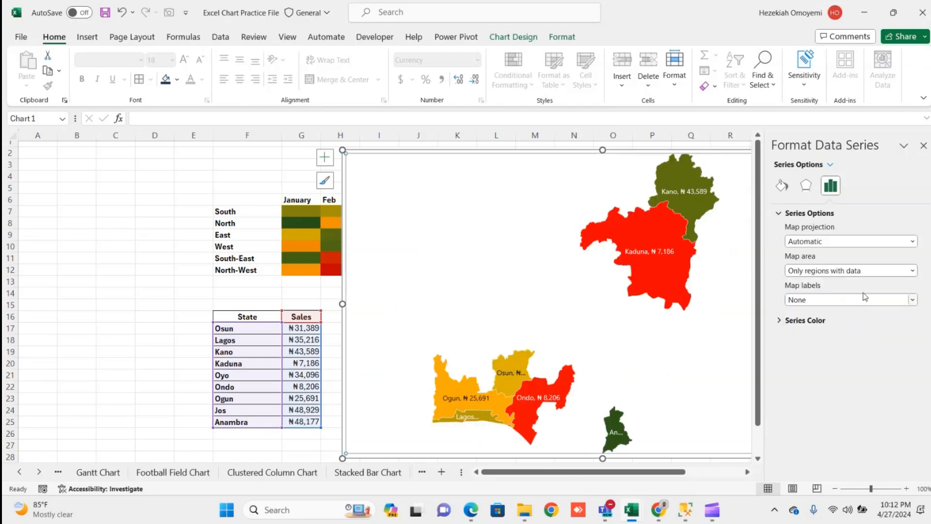
pyautogui.click(924, 145)
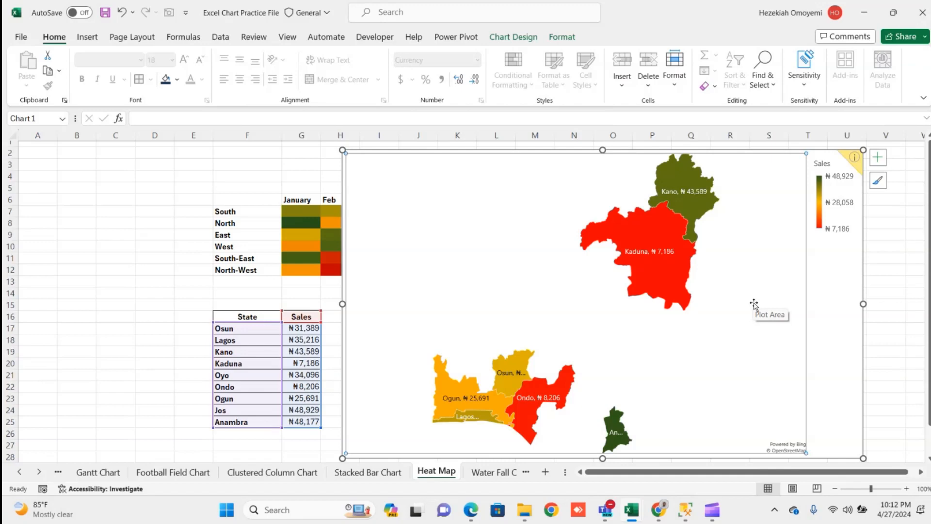
pyautogui.hotkey('ctrl', 'z')
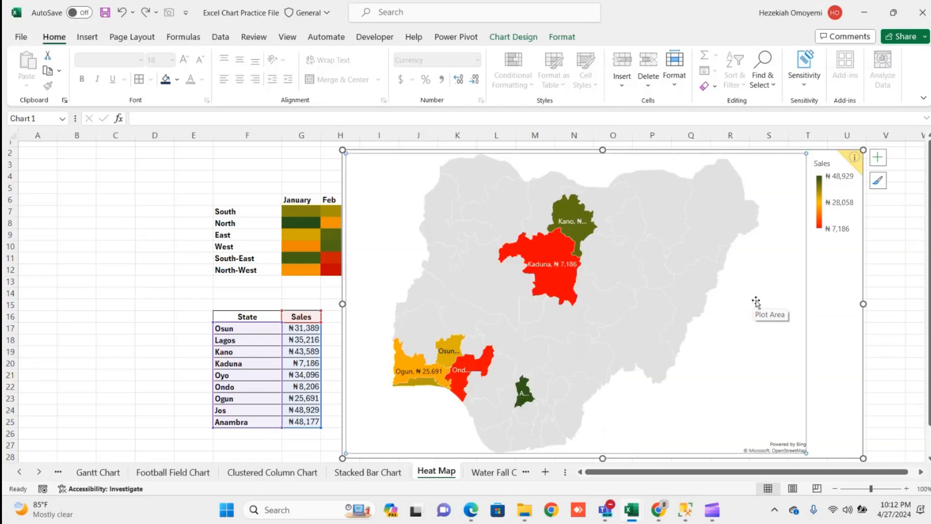
# Reopen the Sales series' formatting options and set the map area to Country/Region
pyautogui.rightClick(653, 221)
pyautogui.click(698, 351)
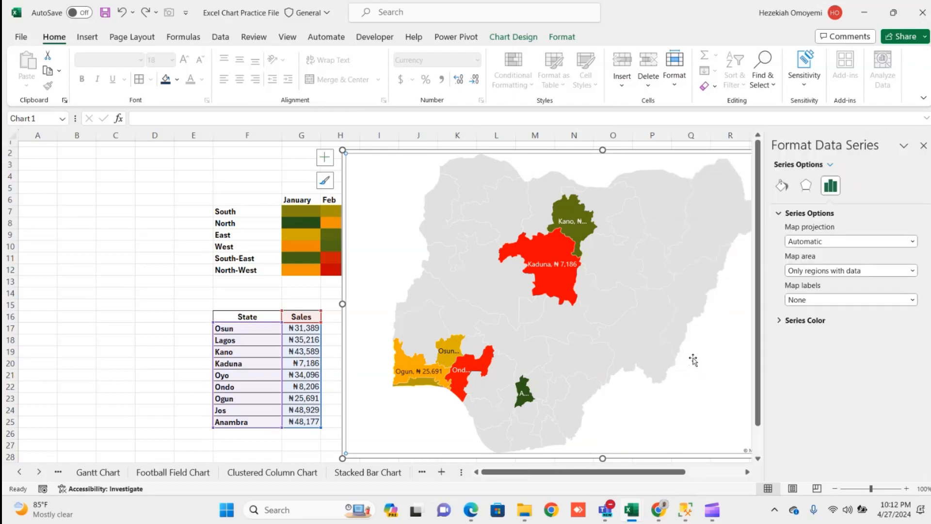
pyautogui.click(912, 271)
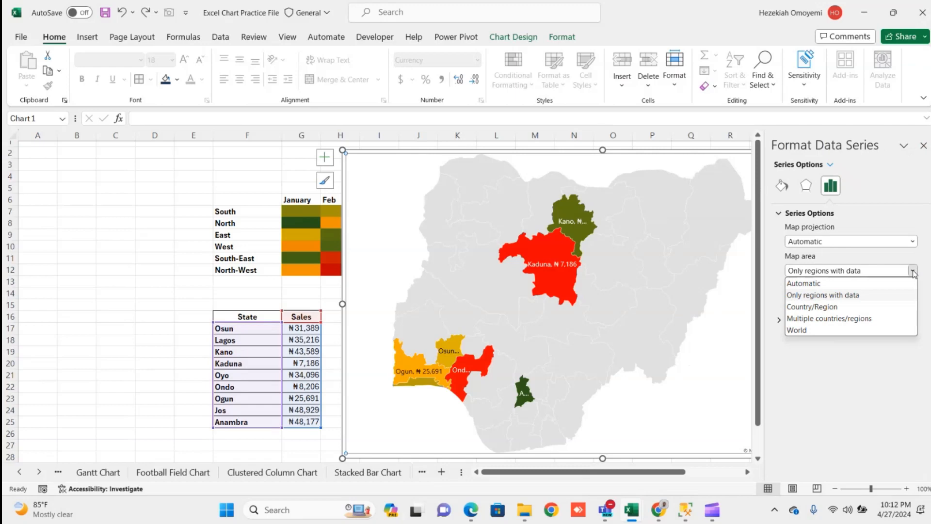
pyautogui.click(806, 307)
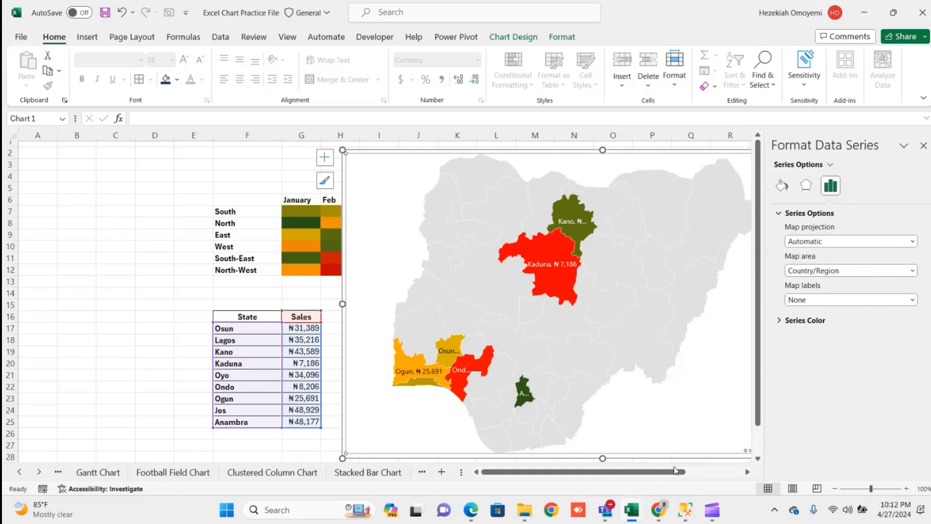
# Try Multiple countries/regions and World as the map area, and set it back to Automatic
pyautogui.moveTo(677, 471); pyautogui.dragTo(806, 484)
pyautogui.click(913, 271)
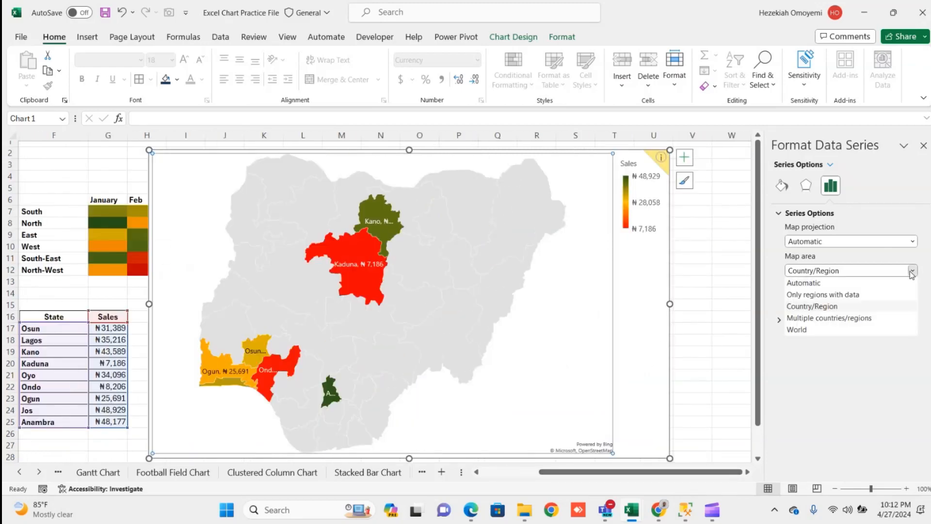
pyautogui.click(860, 318)
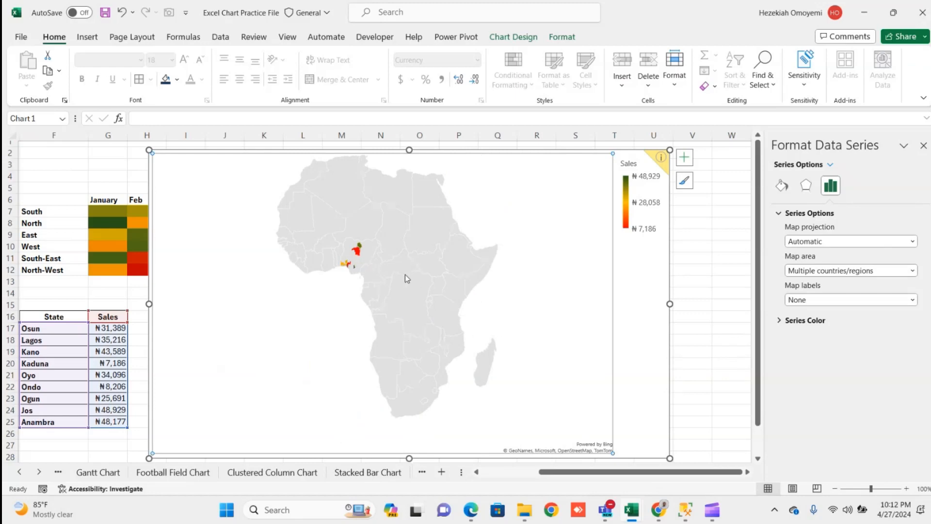
pyautogui.click(913, 271)
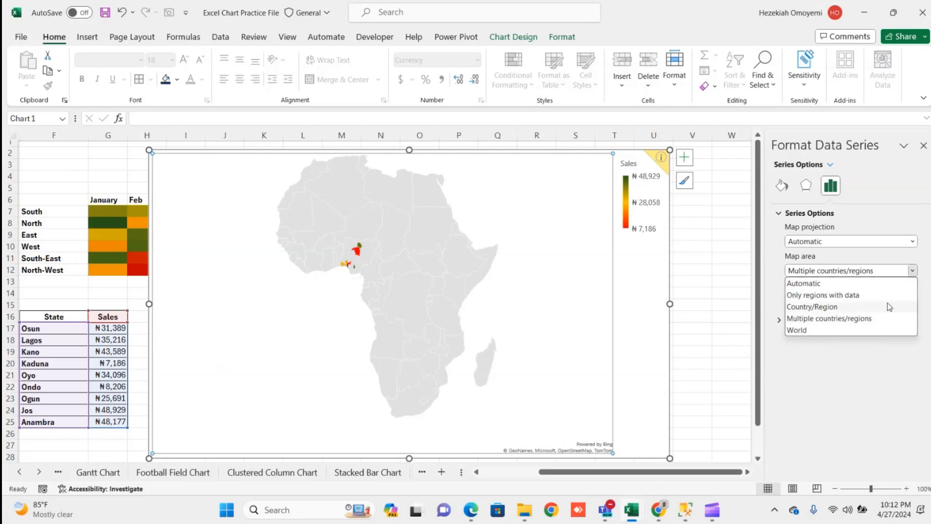
pyautogui.click(822, 330)
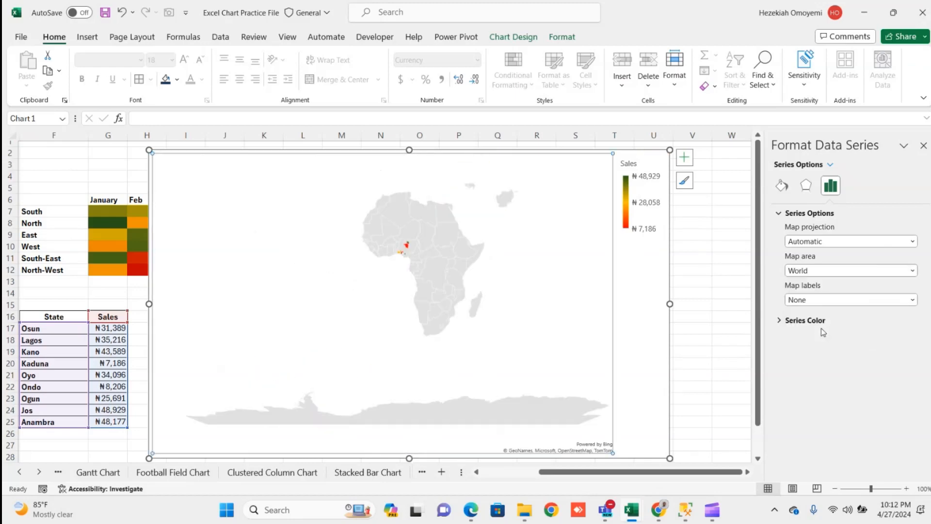
pyautogui.click(914, 273)
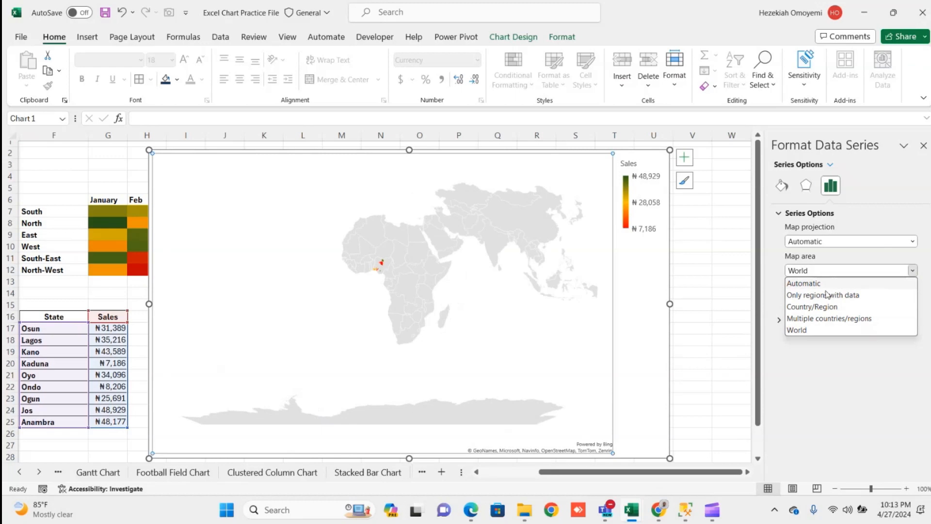
pyautogui.click(823, 272)
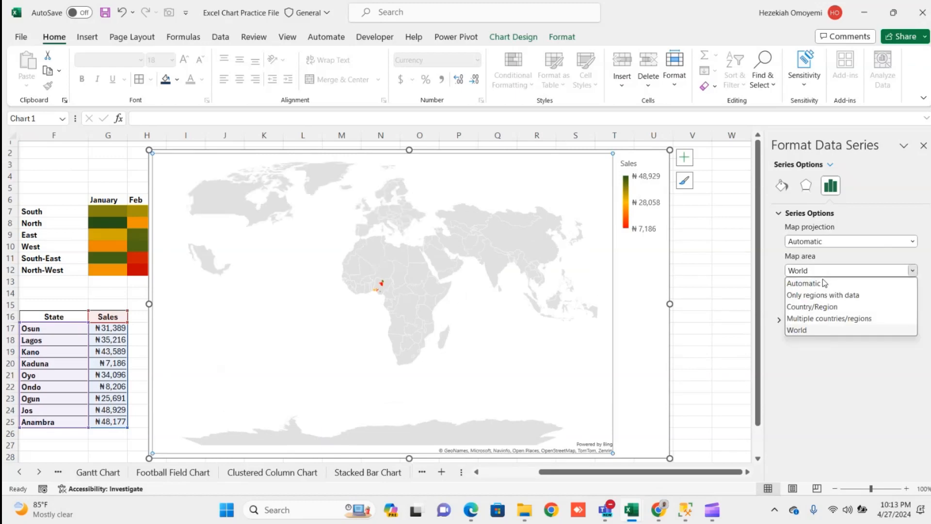
pyautogui.click(861, 285)
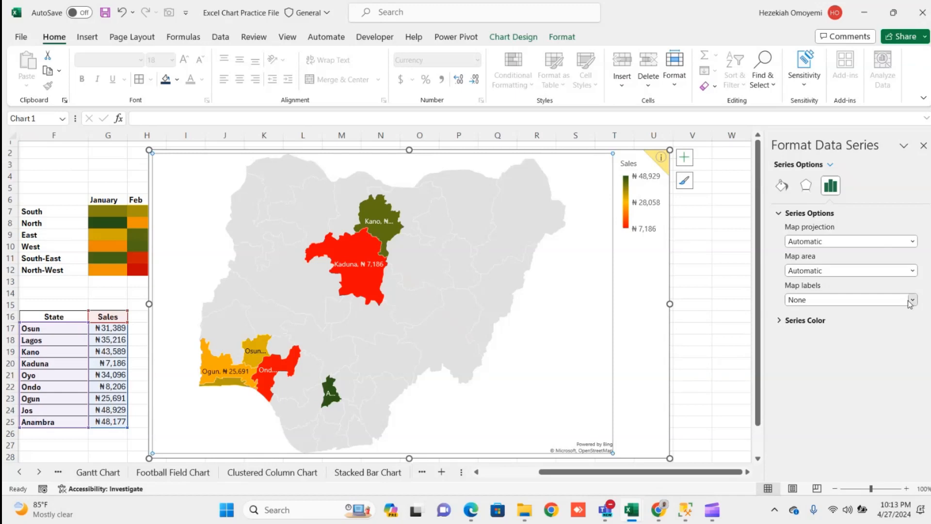
# Try the Best fit only and Show all map label options, and set the map labels back to None
pyautogui.click(911, 301)
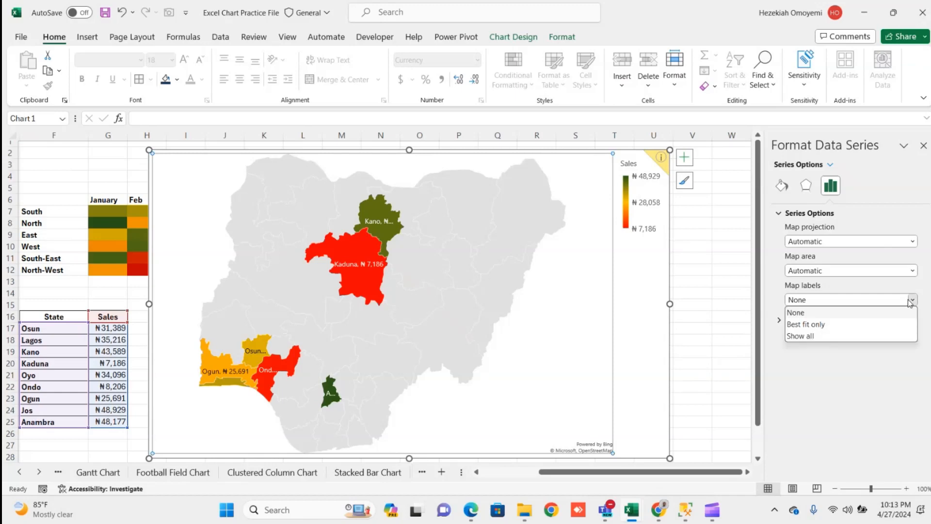
pyautogui.click(852, 327)
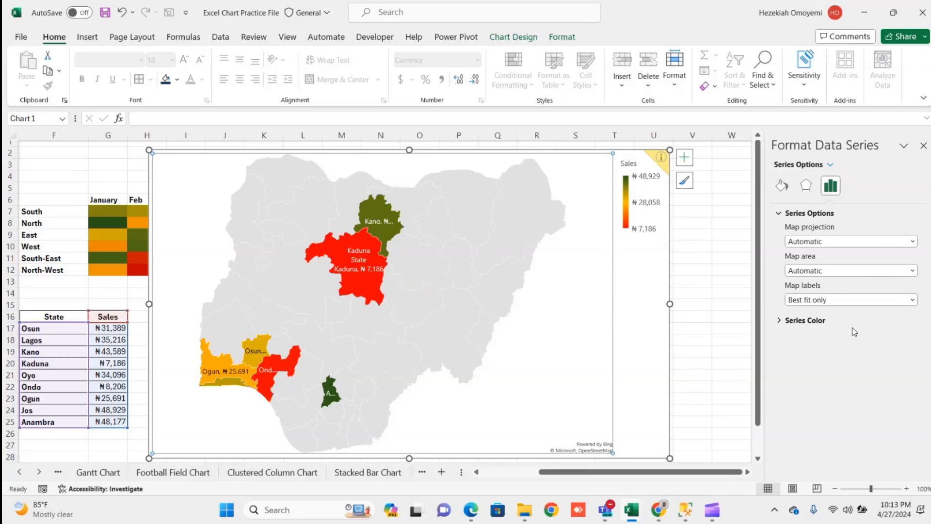
pyautogui.click(894, 301)
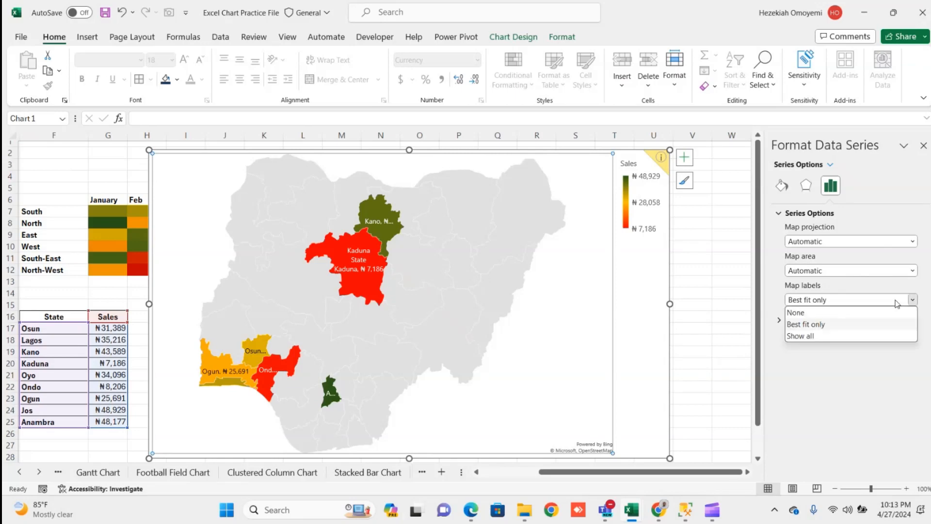
pyautogui.click(893, 336)
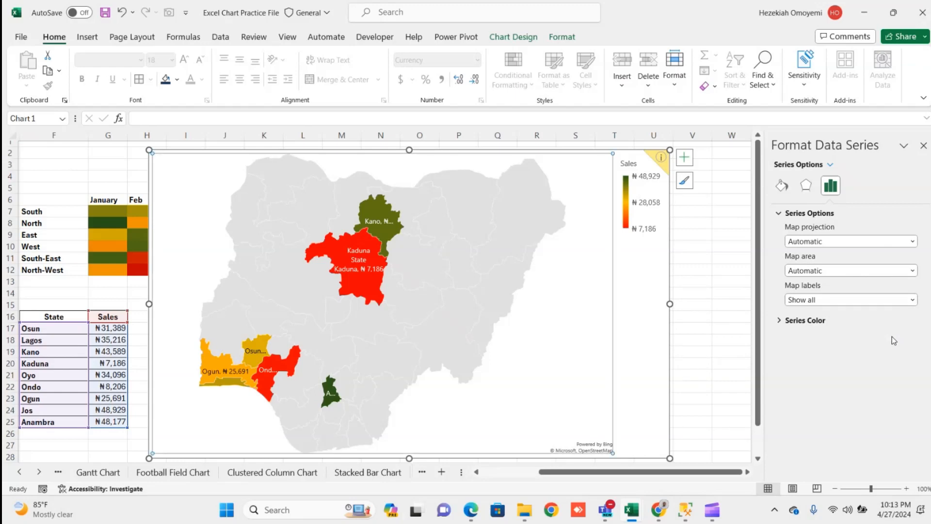
pyautogui.click(911, 300)
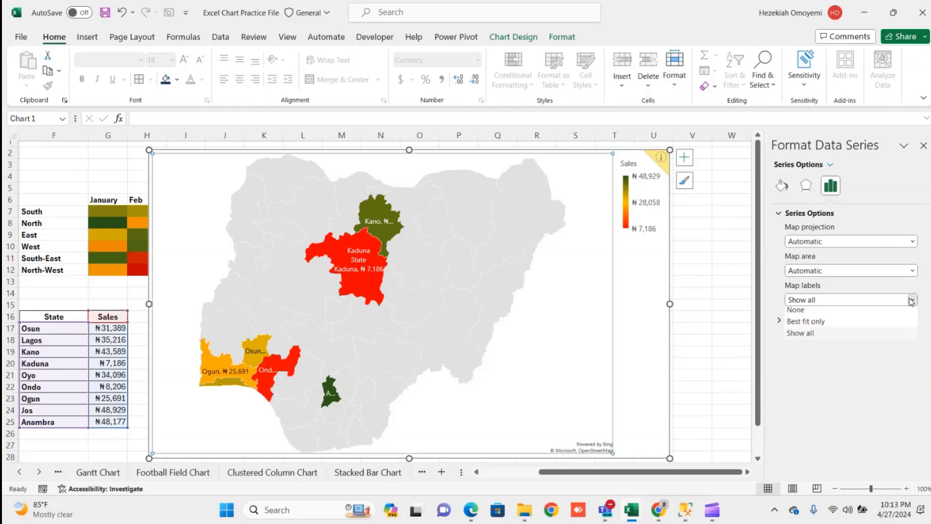
pyautogui.click(893, 312)
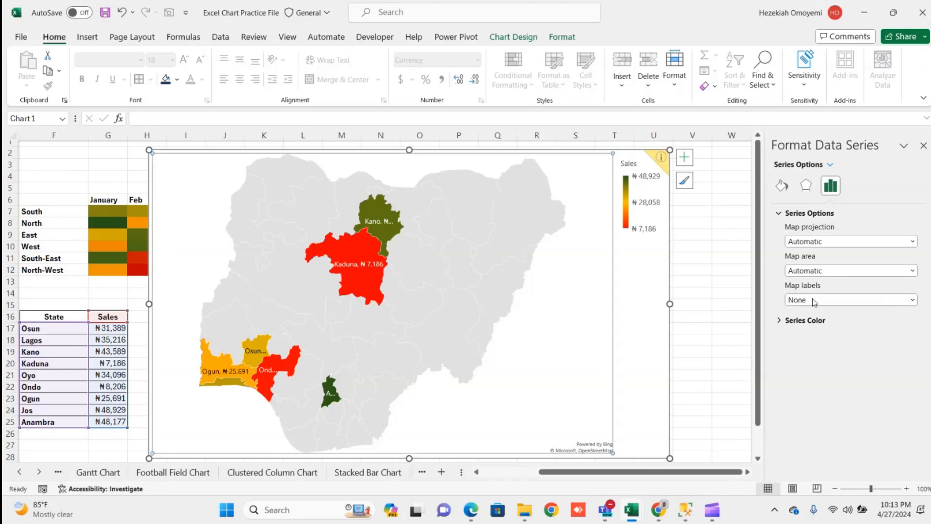
# Check the Sales series' three-color scale settings and deselect the map chart
pyautogui.click(787, 321)
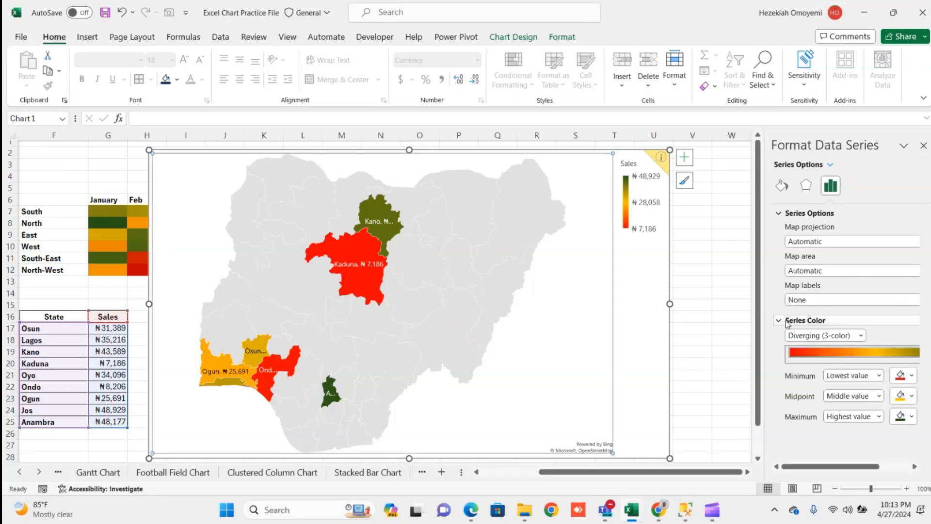
pyautogui.click(778, 322)
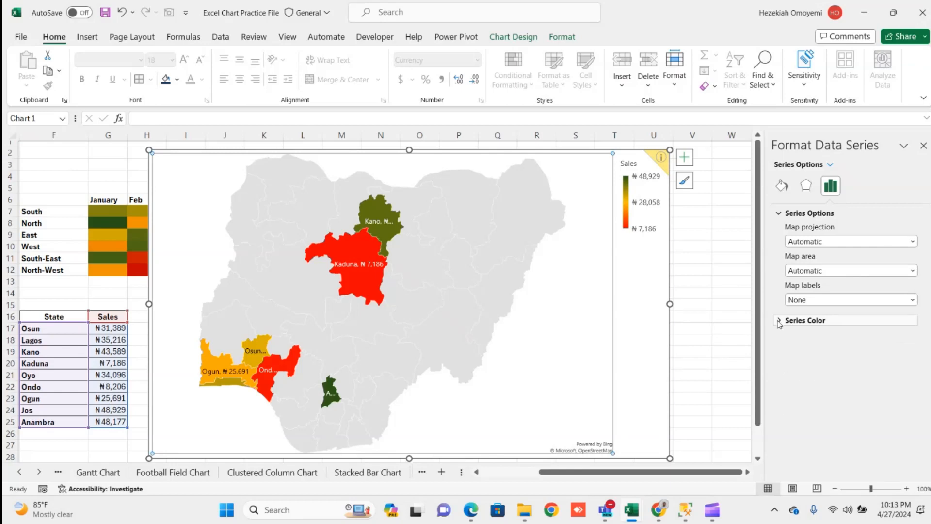
pyautogui.click(686, 313)
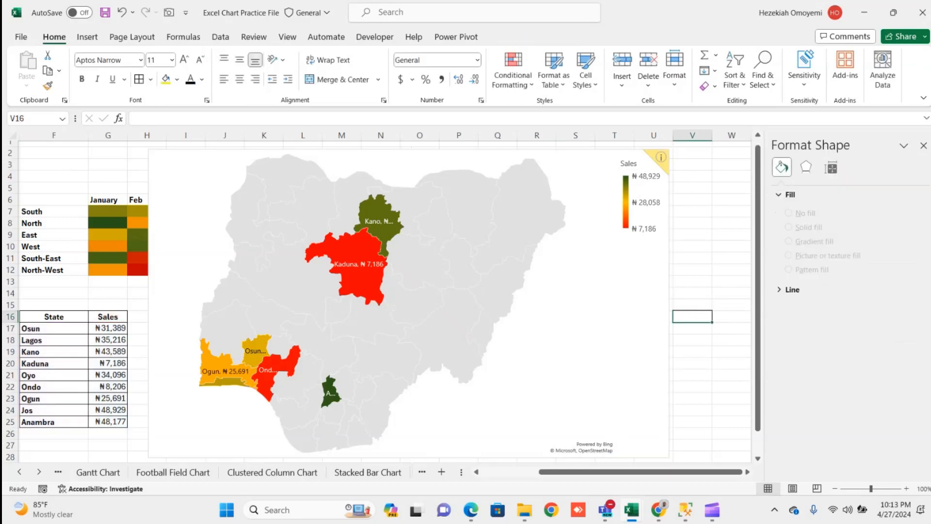
# Close the formatting options, and open and dismiss the map chart's notice about plotted locations
pyautogui.click(924, 146)
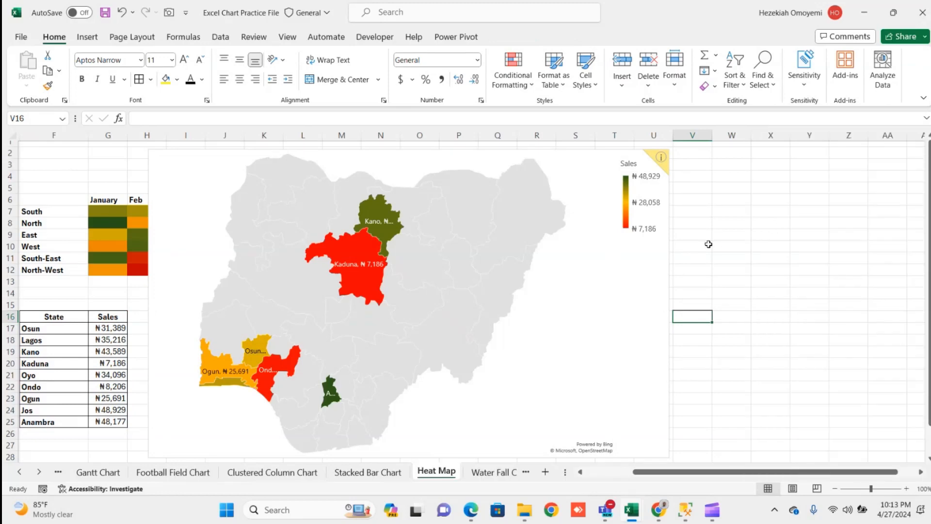
pyautogui.click(631, 163)
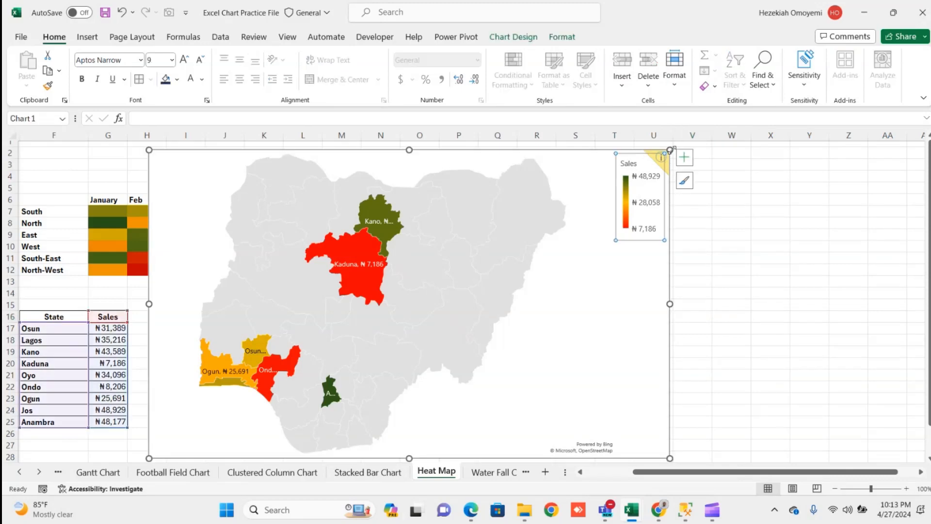
pyautogui.click(661, 155)
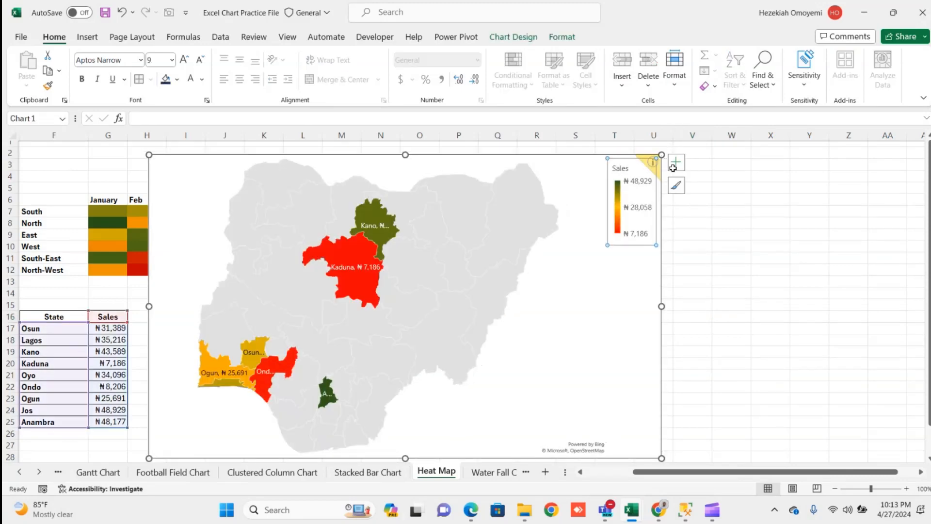
pyautogui.click(717, 232)
pyautogui.click(660, 164)
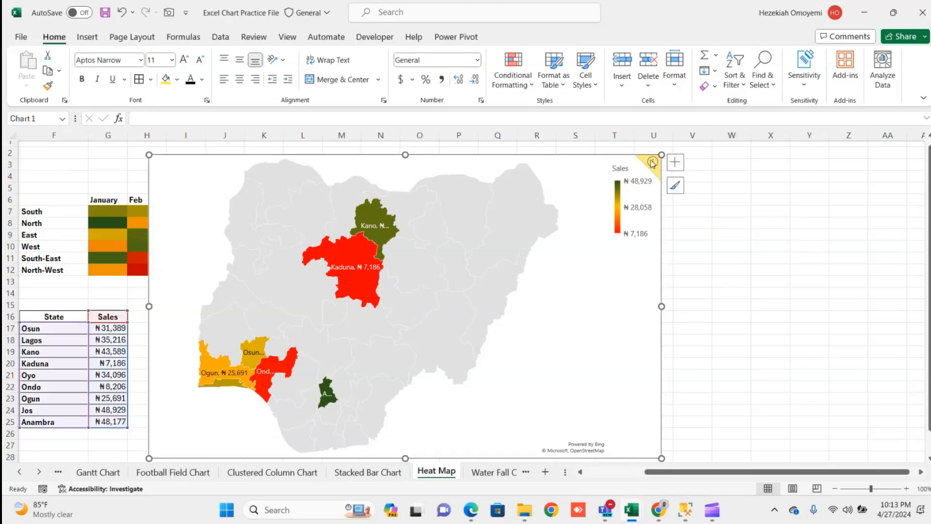
pyautogui.click(649, 163)
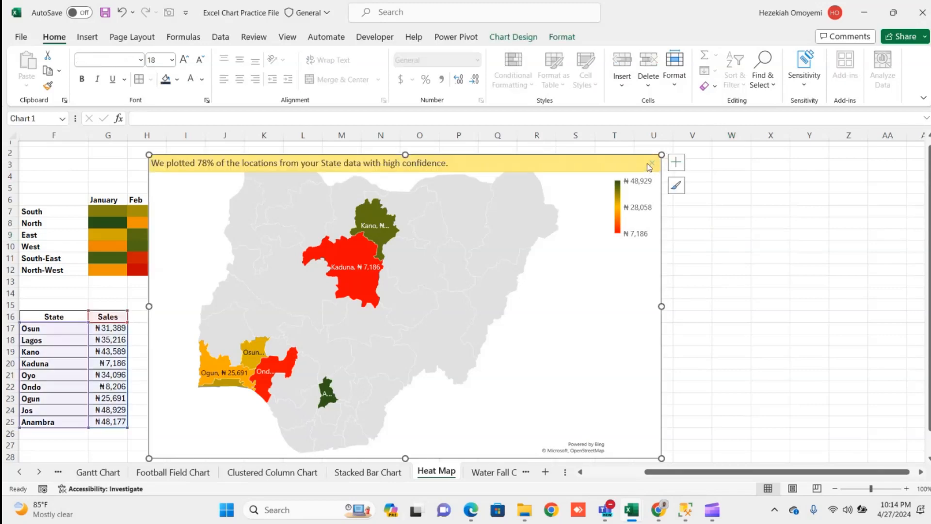
pyautogui.click(650, 163)
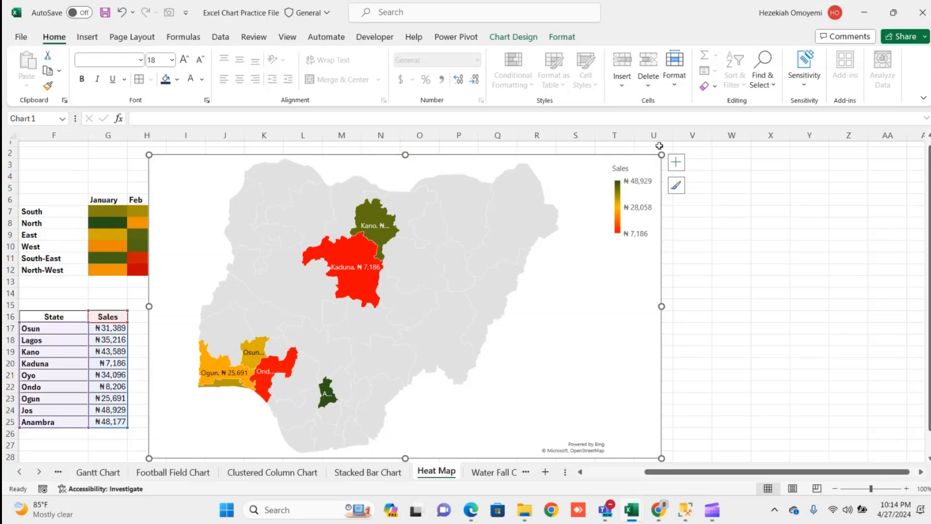
# Shrink the map chart and place it directly beside the State and Sales table, matching the table's height and spanning about columns H to P
pyautogui.moveTo(662, 155); pyautogui.dragTo(472, 369)
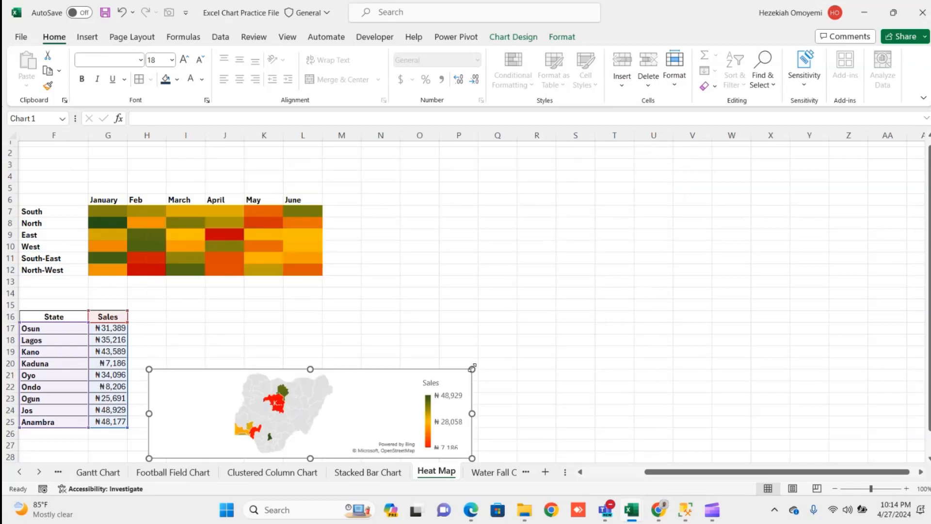
pyautogui.moveTo(376, 372); pyautogui.dragTo(361, 309)
pyautogui.moveTo(293, 398)
pyautogui.mouseDown()
pyautogui.moveTo(301, 430)
pyautogui.moveTo(309, 429)
pyautogui.mouseUp()
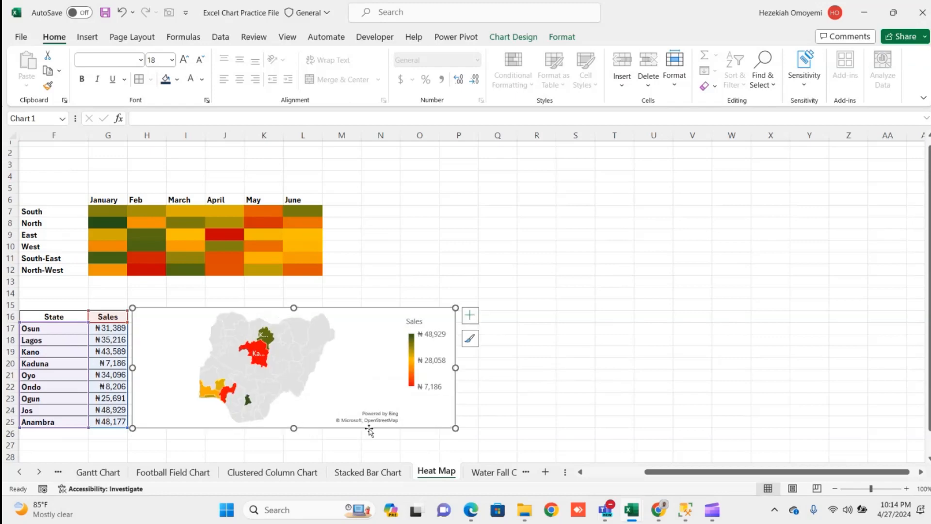
pyautogui.moveTo(456, 368); pyautogui.dragTo(474, 368)
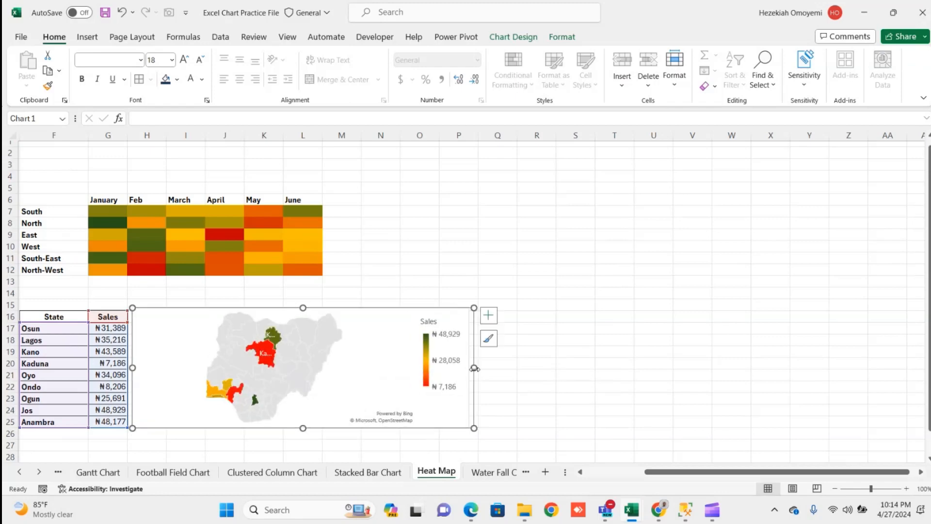
pyautogui.click(610, 387)
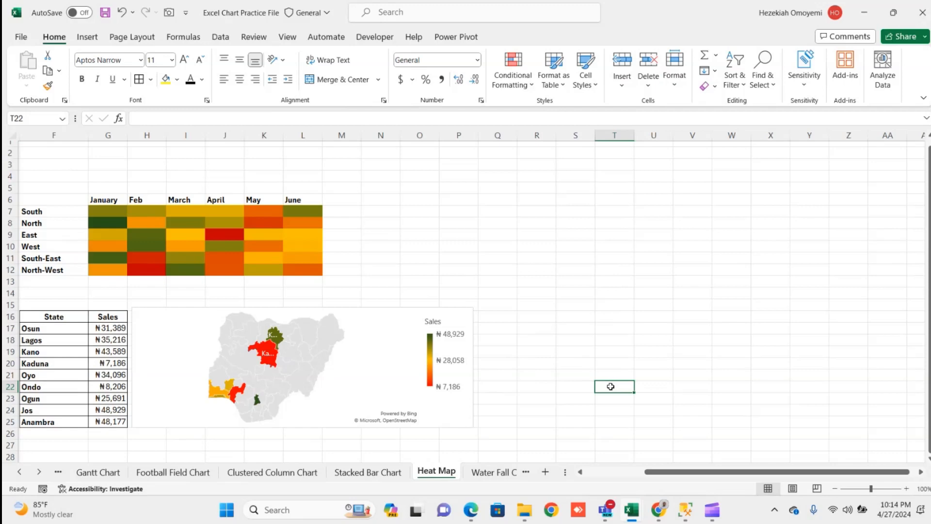
pyautogui.moveTo(696, 469); pyautogui.dragTo(636, 470)
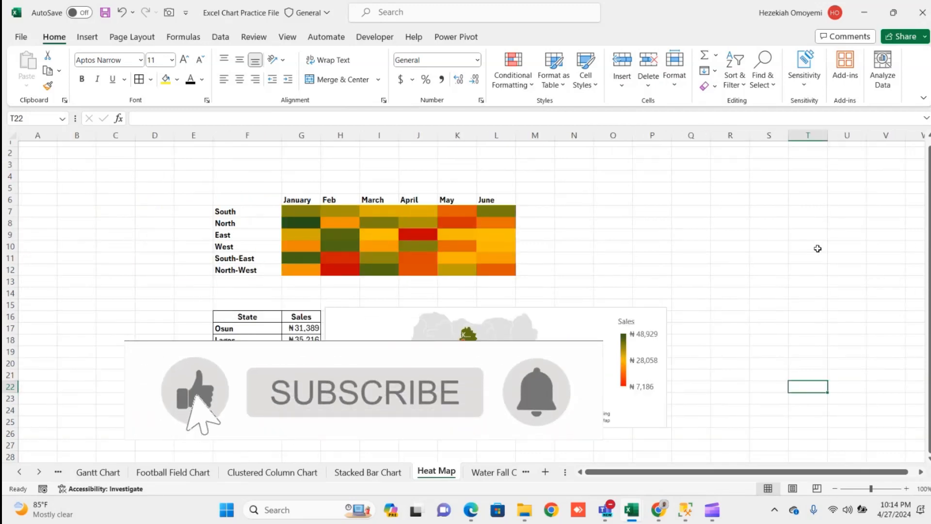